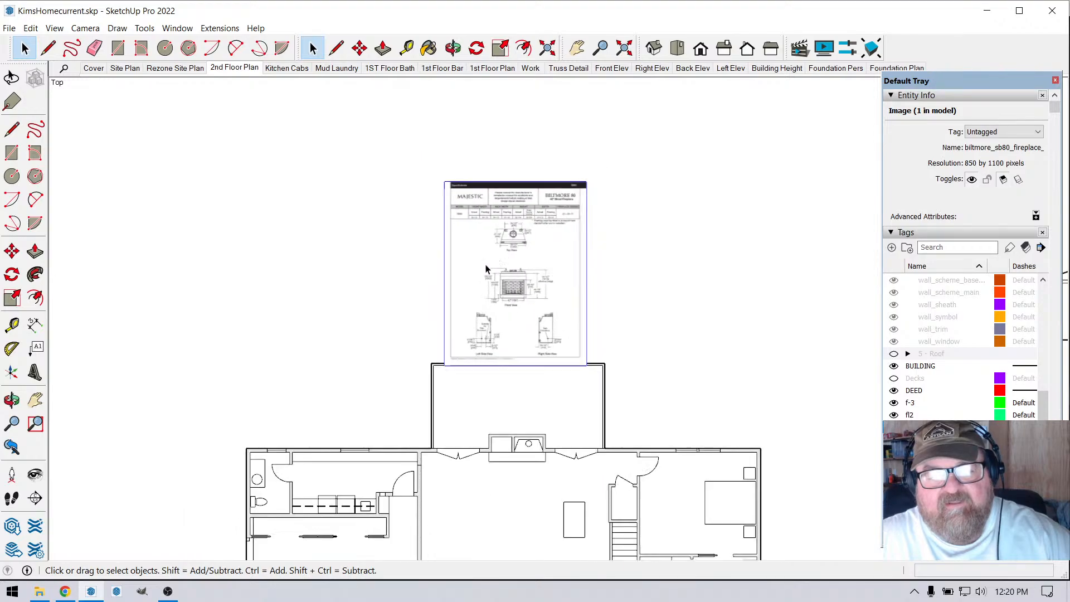
- Examine the Biltmore 80 fireplace specification sheet and where it sits relative to the second floor plan
{"action": "scroll", "coordinate": [512, 387], "scroll_direction": "up", "scroll_amount": 2}
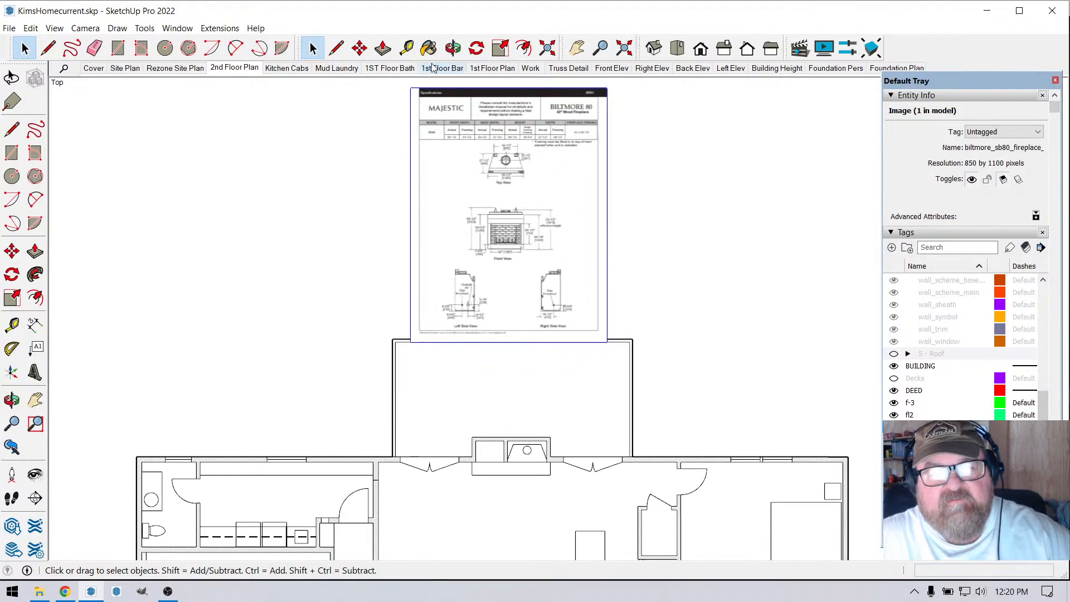
{"action": "left_click", "coordinate": [453, 48]}
{"action": "left_click_drag", "start_coordinate": [502, 384], "coordinate": [475, 397]}
{"action": "scroll", "coordinate": [464, 400], "scroll_direction": "down", "scroll_amount": 3}
{"action": "scroll", "coordinate": [493, 126], "scroll_direction": "up", "scroll_amount": 3}
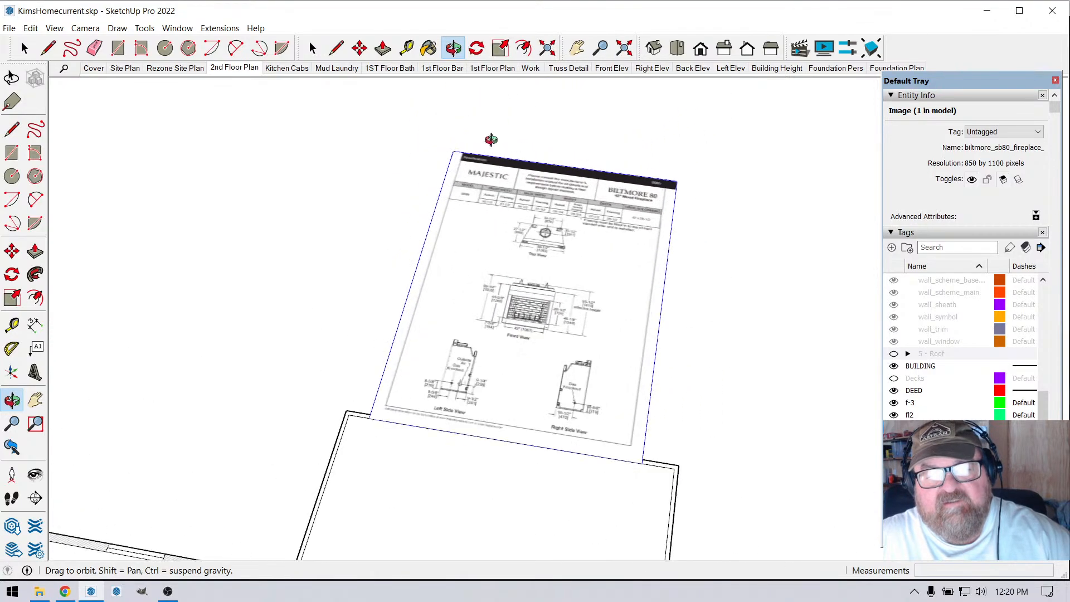
{"action": "scroll", "coordinate": [490, 139], "scroll_direction": "up", "scroll_amount": 2}
{"action": "left_click_drag", "start_coordinate": [481, 263], "coordinate": [458, 259]}
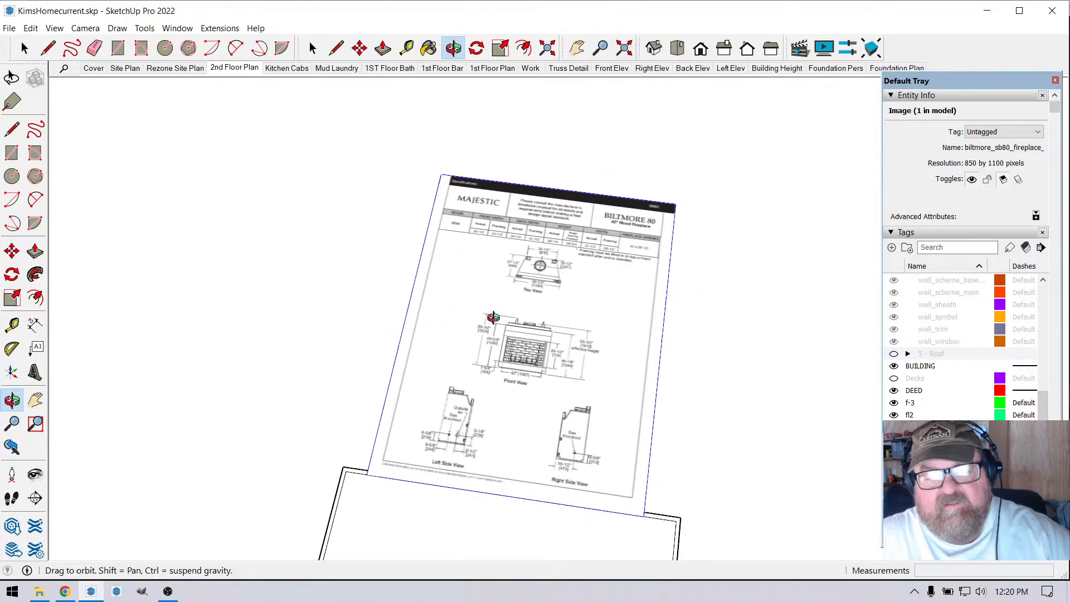
{"action": "scroll", "coordinate": [552, 312], "scroll_direction": "up", "scroll_amount": 3}
{"action": "scroll", "coordinate": [524, 252], "scroll_direction": "down", "scroll_amount": 5}
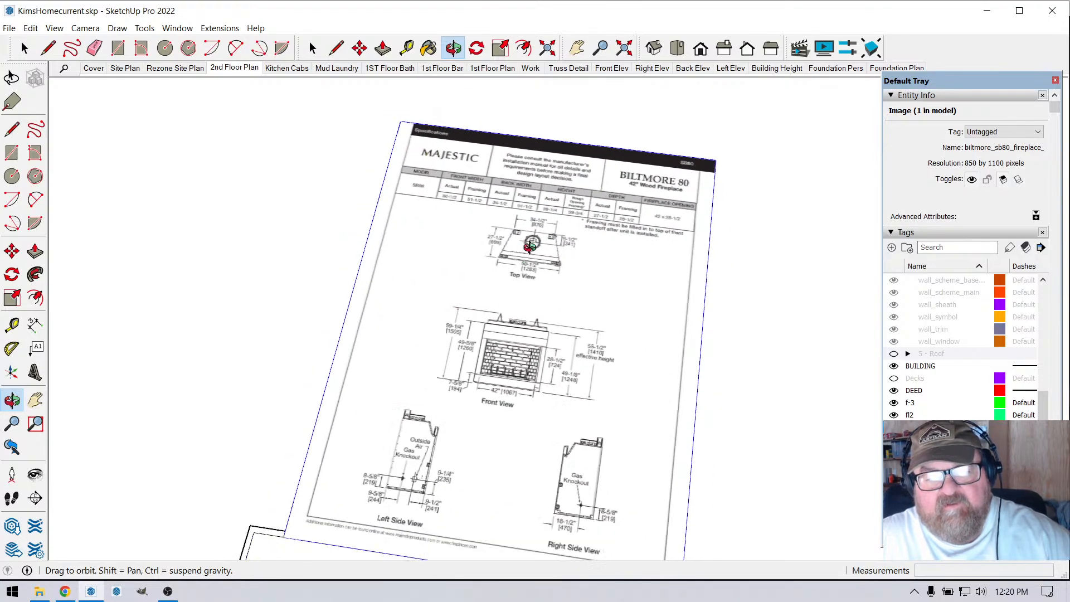
{"action": "left_click_drag", "start_coordinate": [488, 452], "coordinate": [500, 375]}
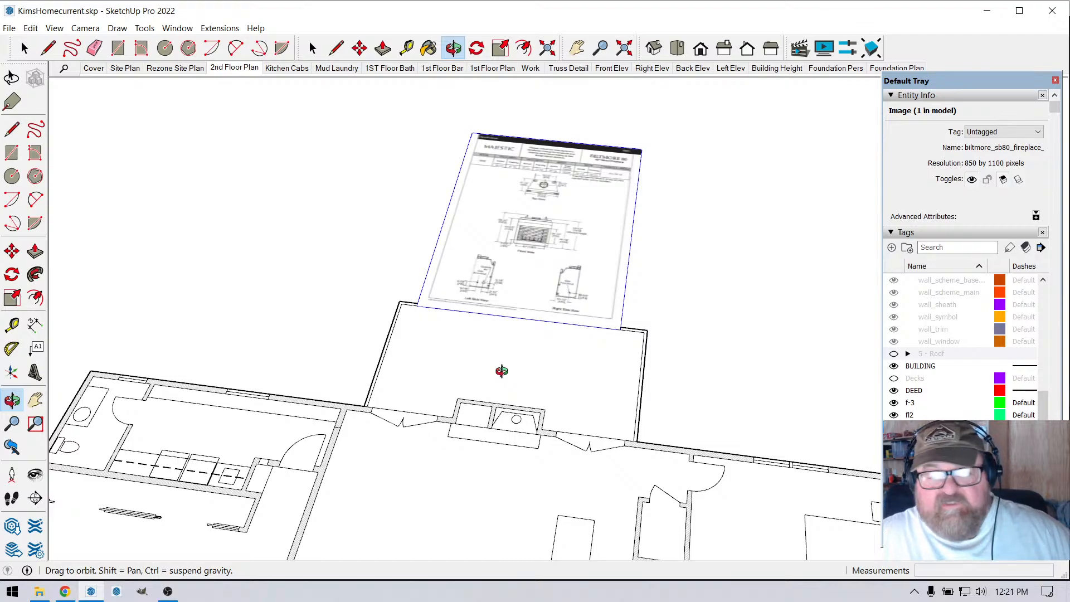
{"action": "left_click_drag", "start_coordinate": [521, 370], "coordinate": [564, 347]}
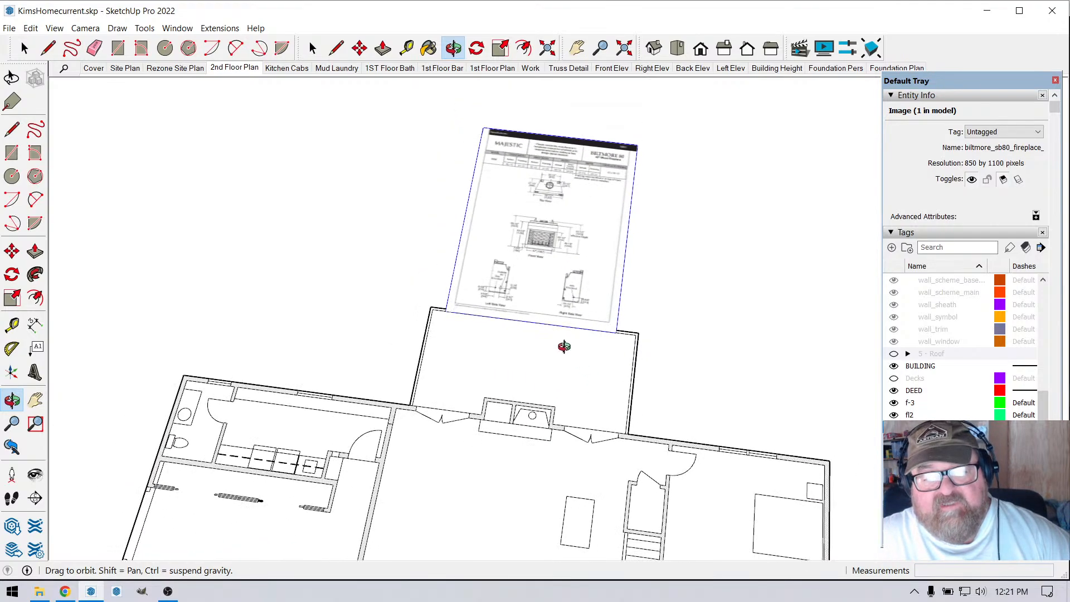
- Move the fireplace specification image about 24' 11 1/2" to the left, clear of the area beyond the bumped-out room
{"action": "left_click", "coordinate": [24, 48]}
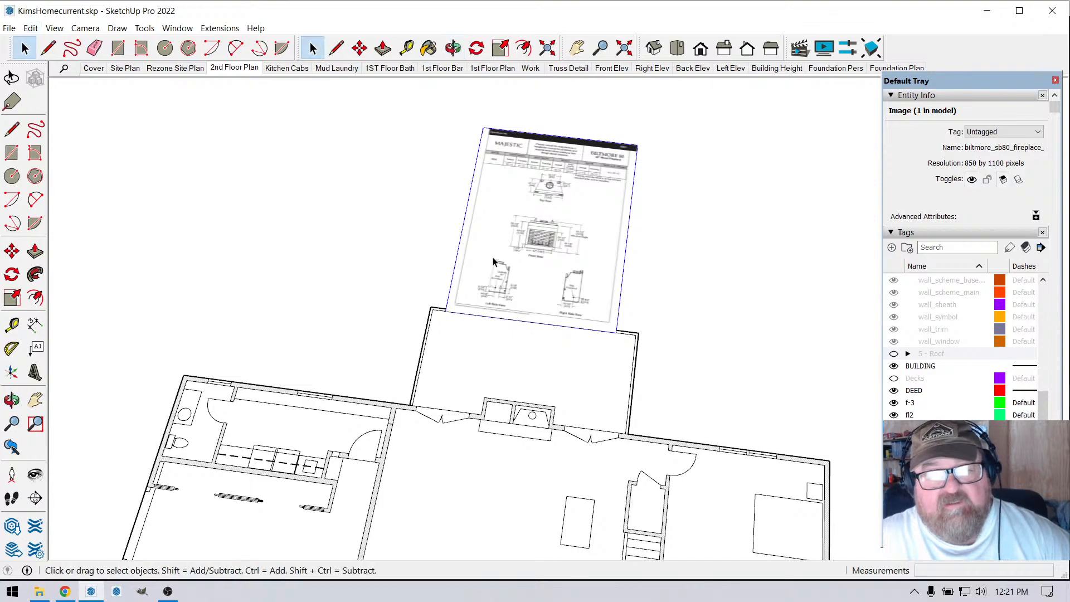
{"action": "left_click", "coordinate": [359, 47]}
{"action": "left_click", "coordinate": [377, 253]}
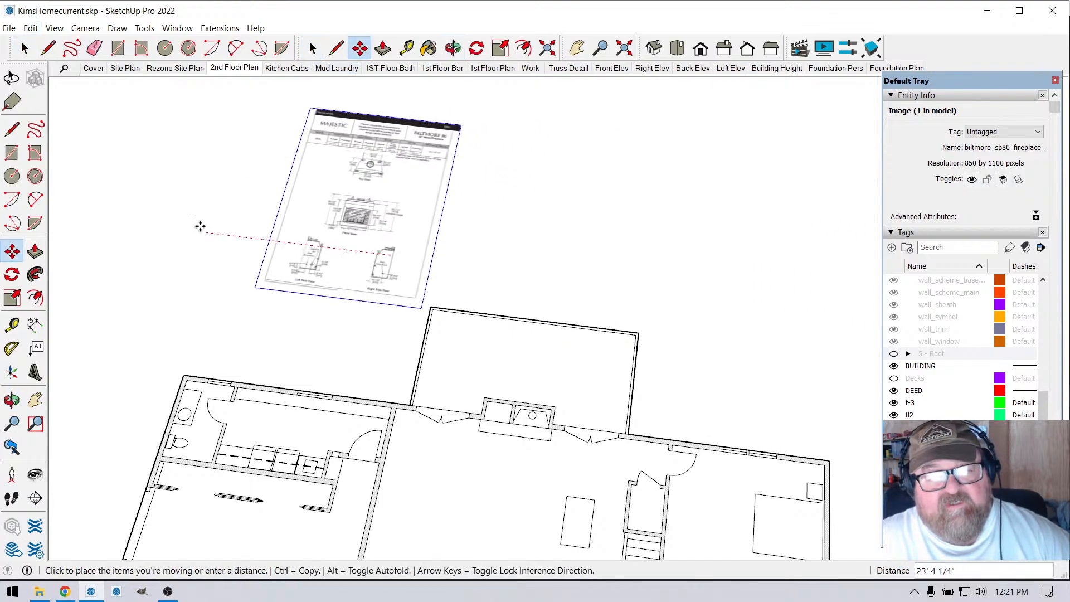
{"action": "left_click", "coordinate": [191, 226]}
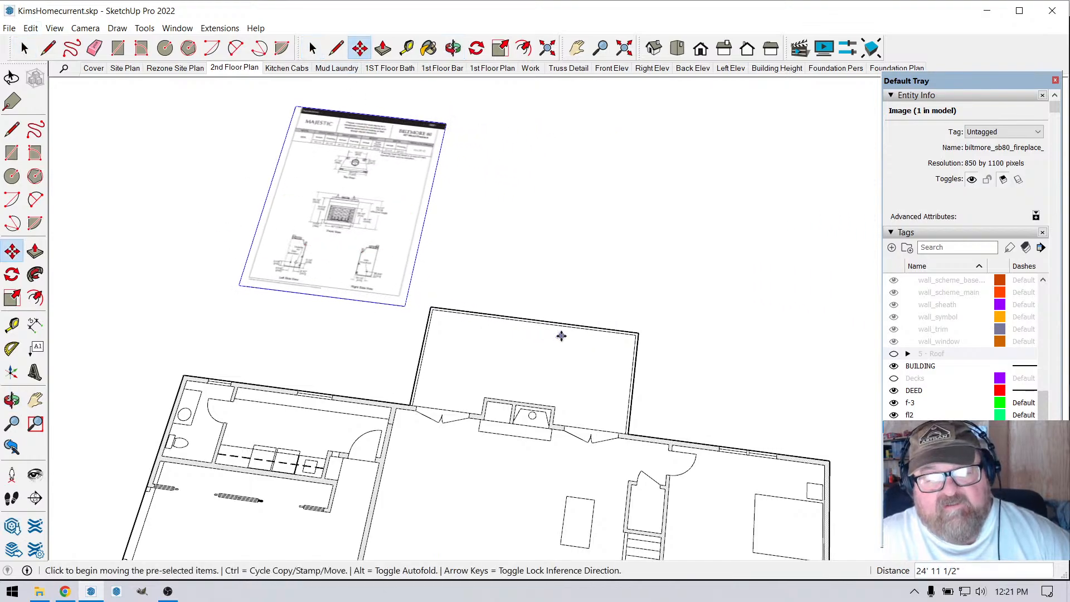
- Place two parallel guides along the outer and inner faces of the fireplace enclosure's left wall, 4 1/2" apart
{"action": "left_click", "coordinate": [407, 48]}
{"action": "scroll", "coordinate": [572, 454], "scroll_direction": "up", "scroll_amount": 1}
{"action": "scroll", "coordinate": [571, 454], "scroll_direction": "up", "scroll_amount": 1}
{"action": "left_click", "coordinate": [462, 381]}
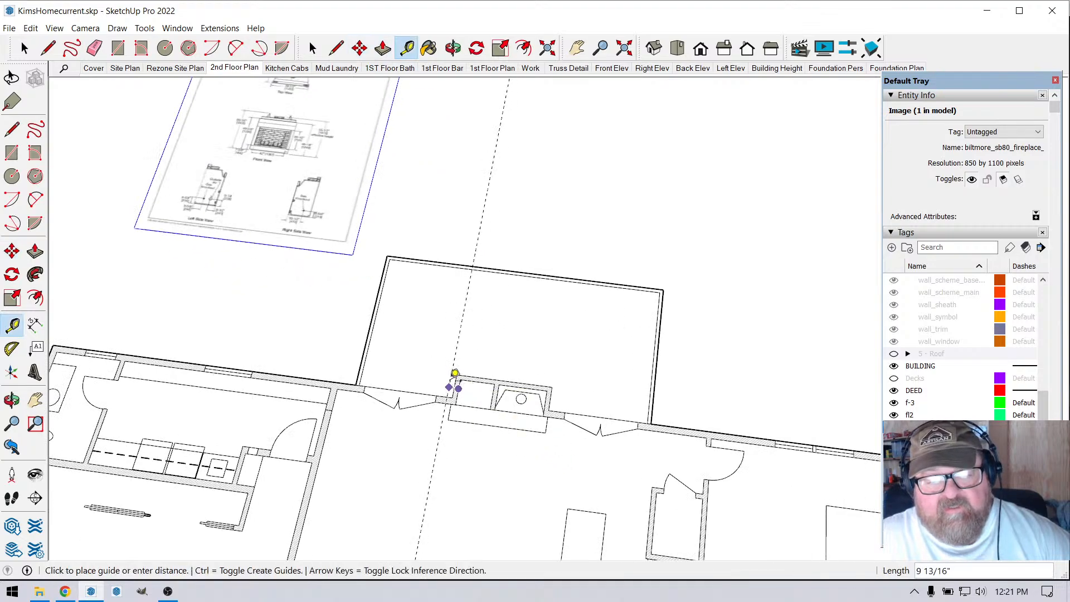
{"action": "left_click", "coordinate": [458, 374]}
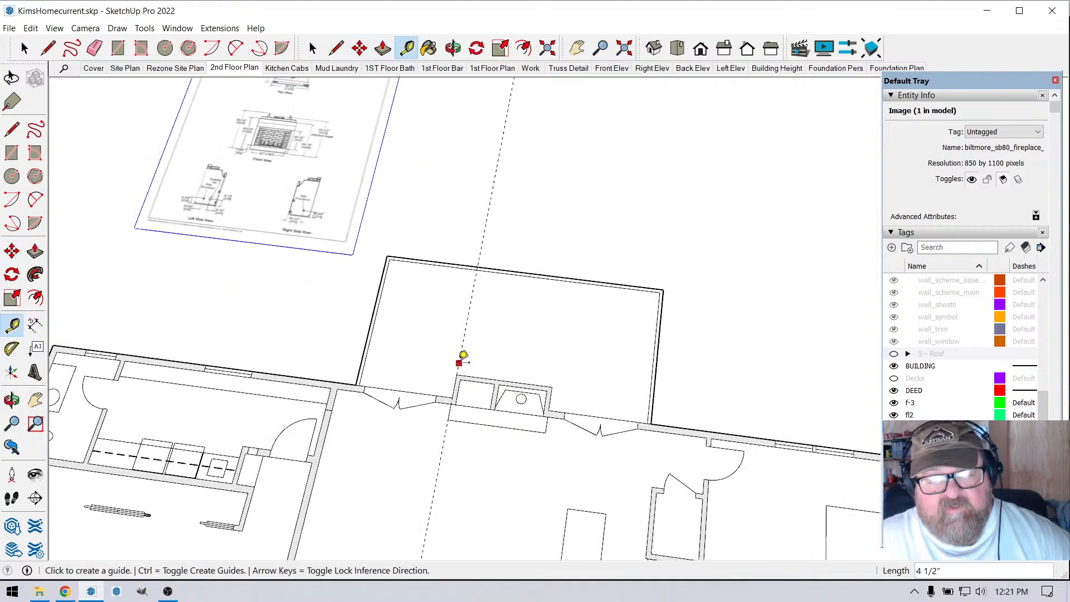
{"action": "left_click", "coordinate": [459, 362]}
{"action": "left_click", "coordinate": [466, 380]}
- Place two parallel guides along the inner and outer faces of the fireplace enclosure's right wall, 4 1/2" apart
{"action": "left_click", "coordinate": [463, 363]}
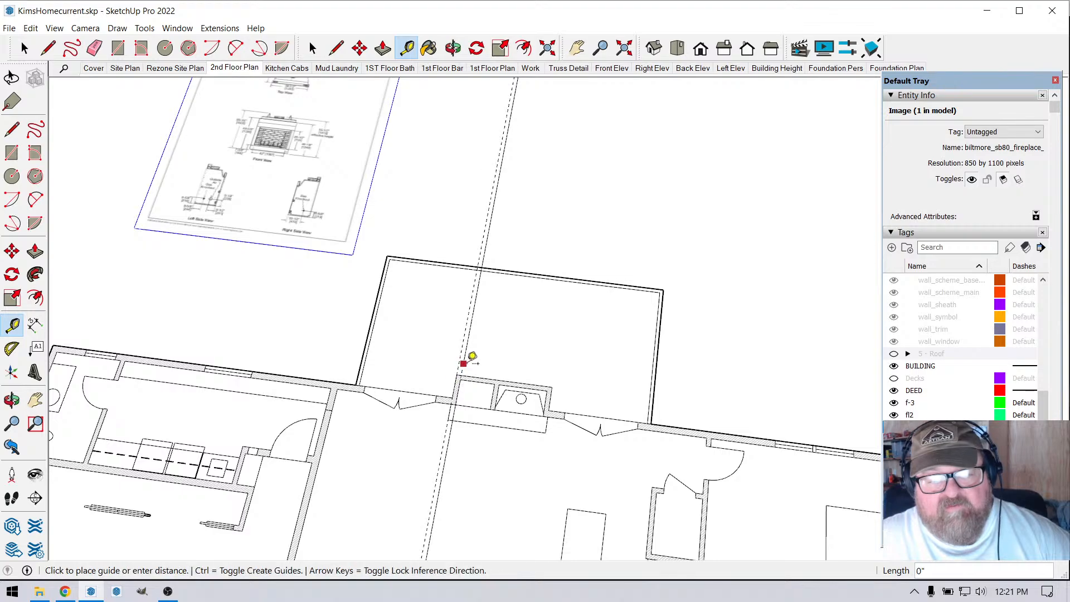
{"action": "left_click", "coordinate": [551, 389]}
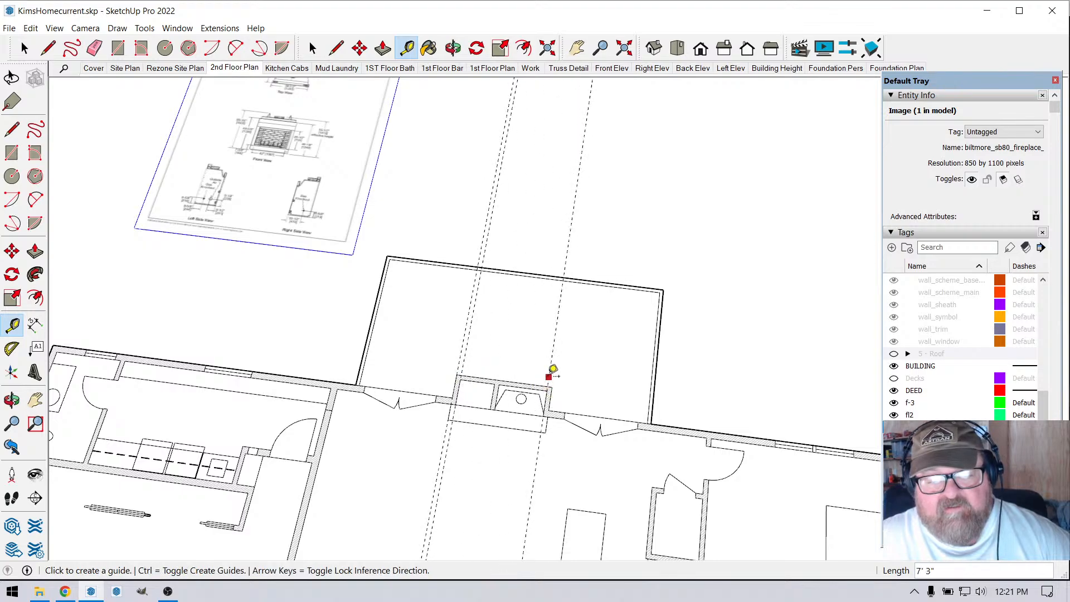
{"action": "left_click", "coordinate": [551, 372]}
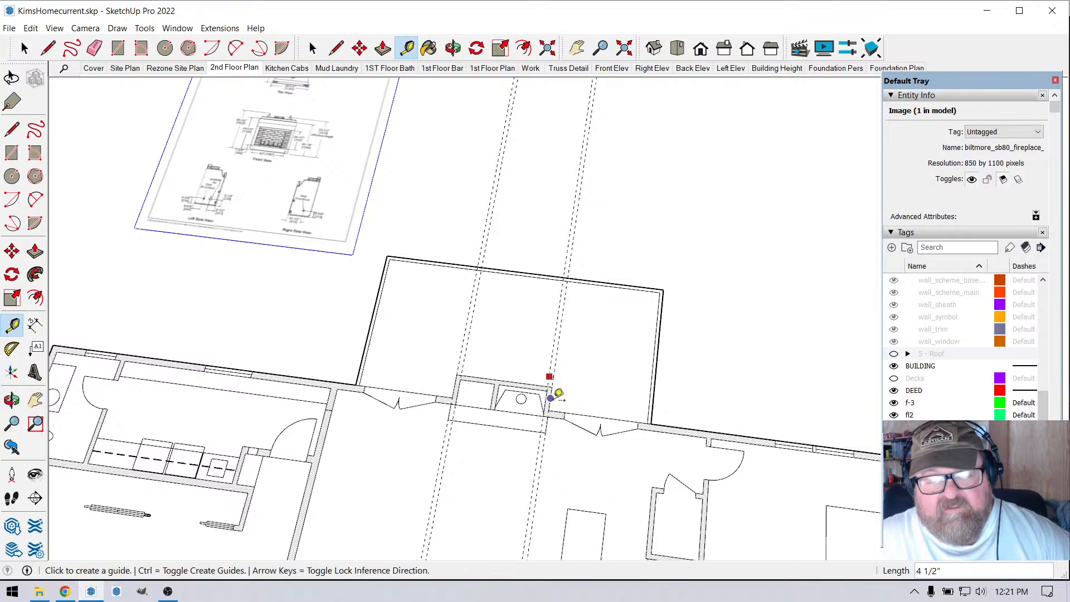
{"action": "left_click", "coordinate": [558, 393]}
- Measure the fireplace enclosure's overall width and the spacing between the two left wall guides
{"action": "scroll", "coordinate": [504, 384], "scroll_direction": "up", "scroll_amount": 5}
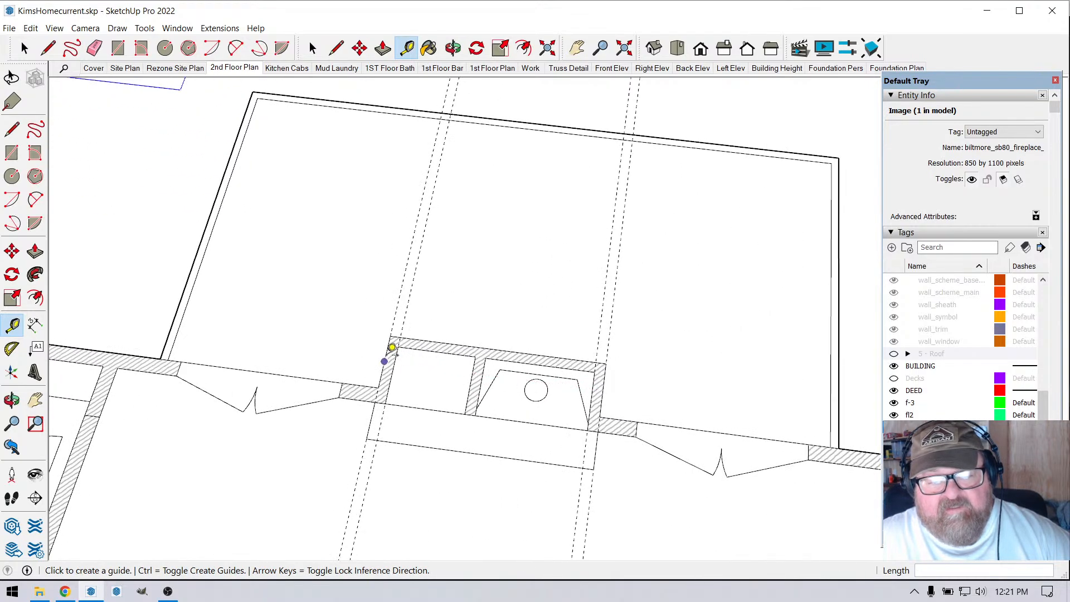
{"action": "left_click", "coordinate": [392, 348]}
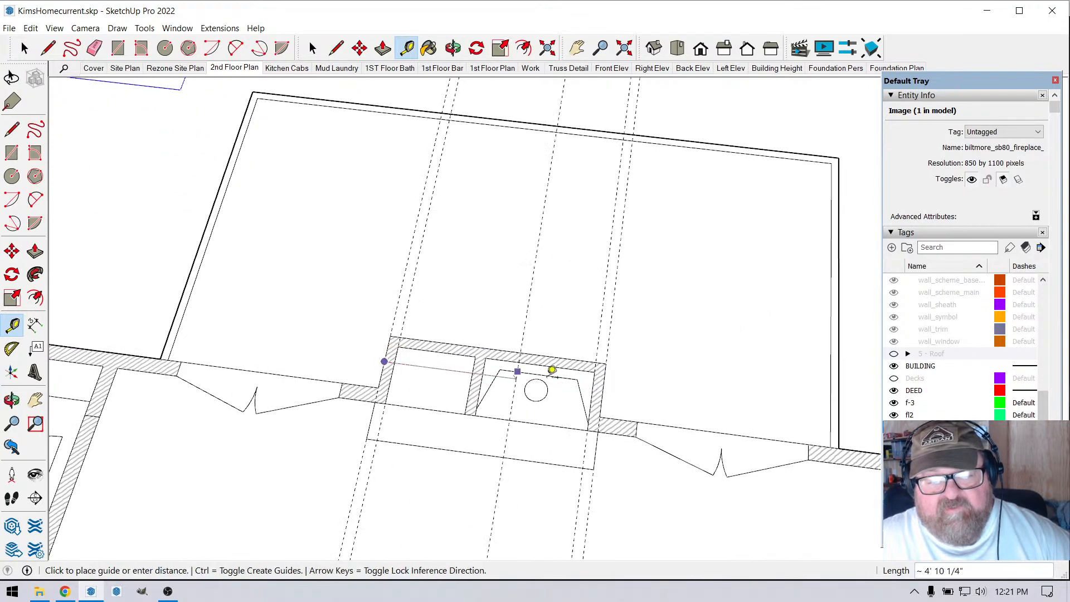
{"action": "left_click", "coordinate": [604, 380]}
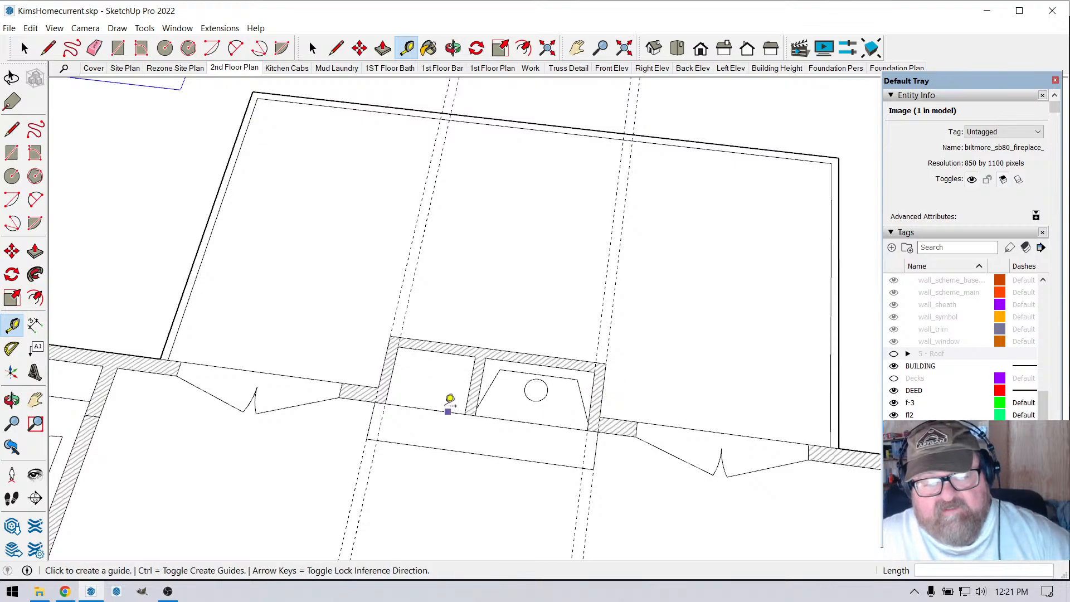
{"action": "left_click", "coordinate": [395, 315]}
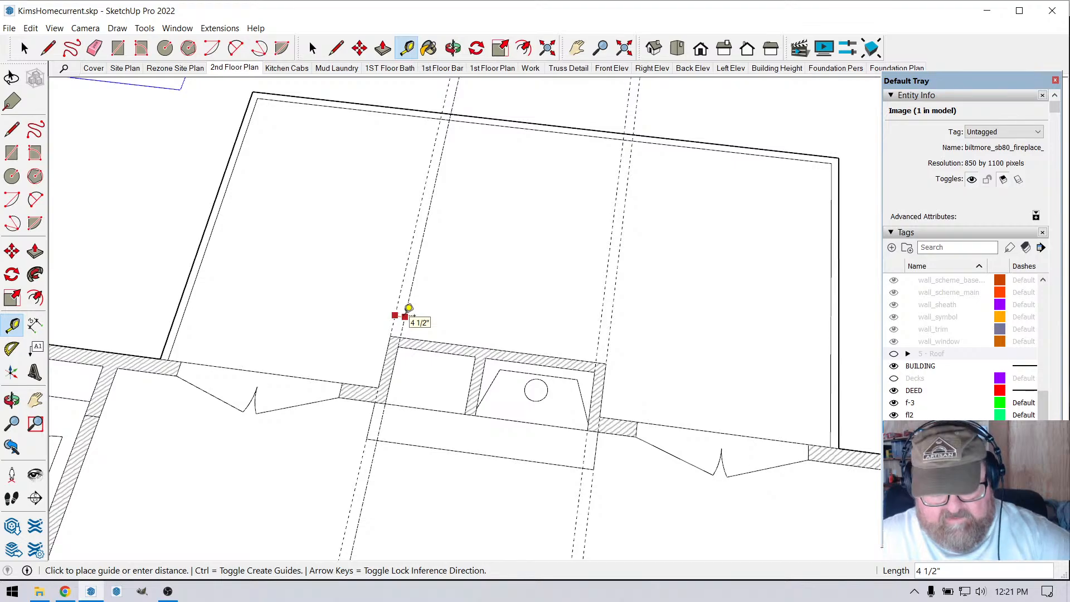
{"action": "left_click", "coordinate": [425, 390]}
{"action": "scroll", "coordinate": [396, 314], "scroll_direction": "up", "scroll_amount": 3}
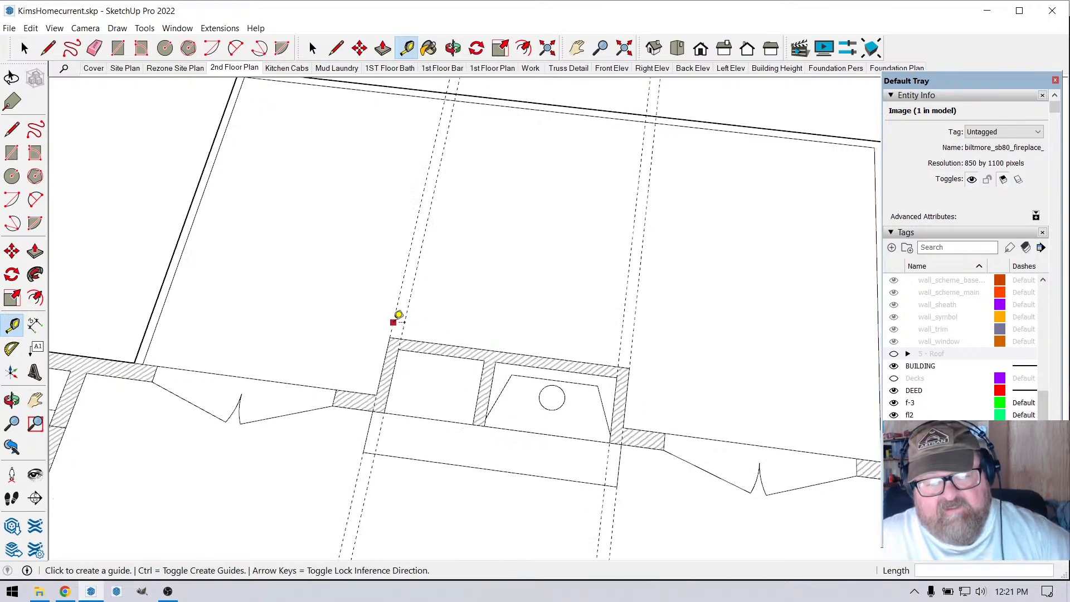
- Place a guide parallel to the bumped-out room's outer wall, about 2' 9" beyond it
{"action": "scroll", "coordinate": [422, 460], "scroll_direction": "down", "scroll_amount": 6}
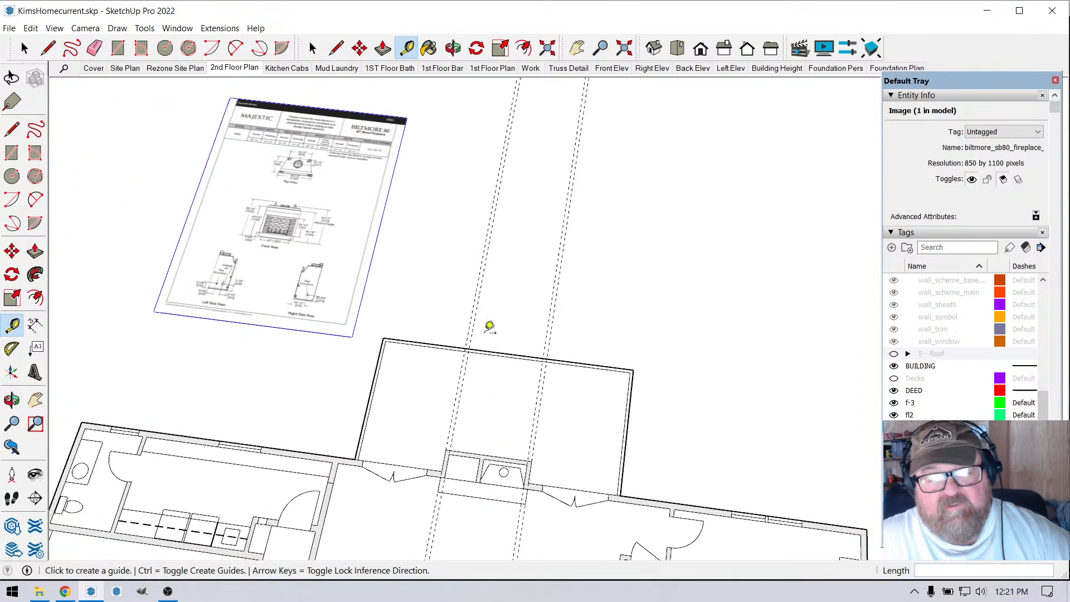
{"action": "left_click", "coordinate": [489, 352]}
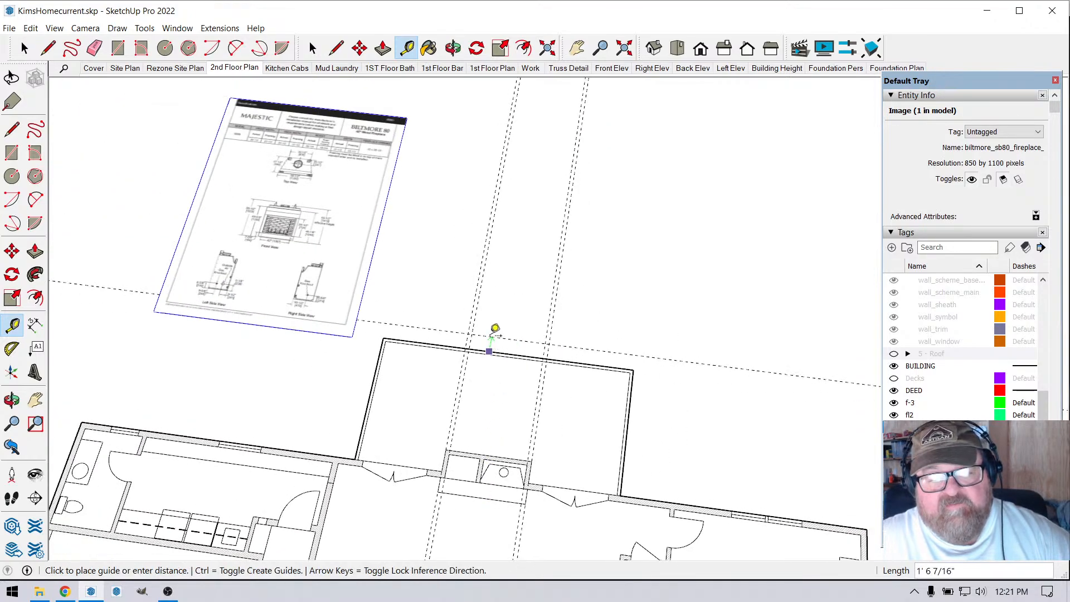
{"action": "left_click", "coordinate": [502, 319]}
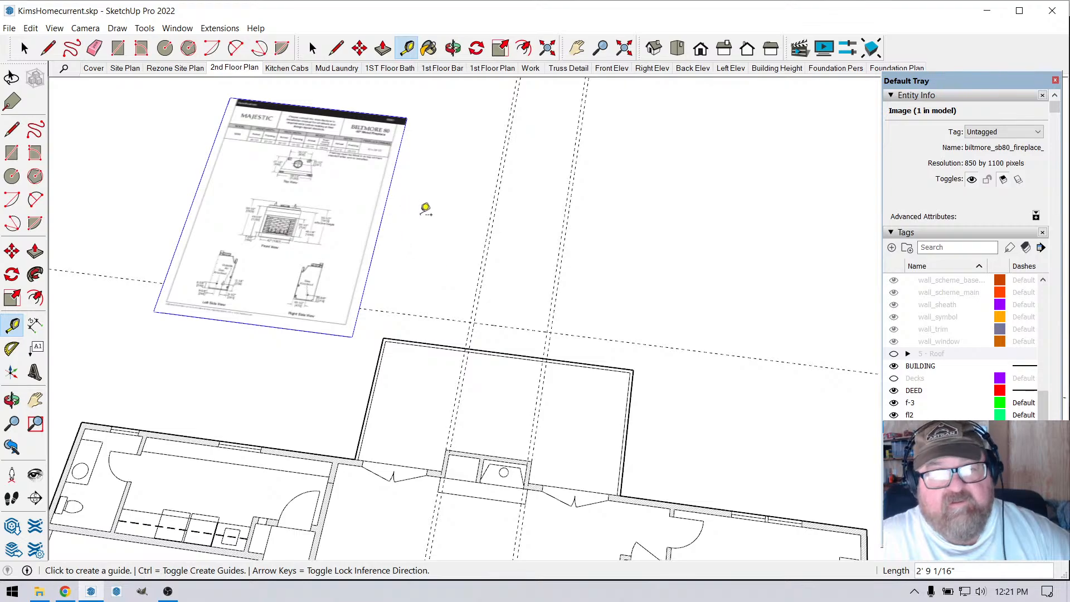
- Draw a baseline along the new horizontal guide, extending past both pairs of enclosure wall guides
{"action": "key", "text": "l"}
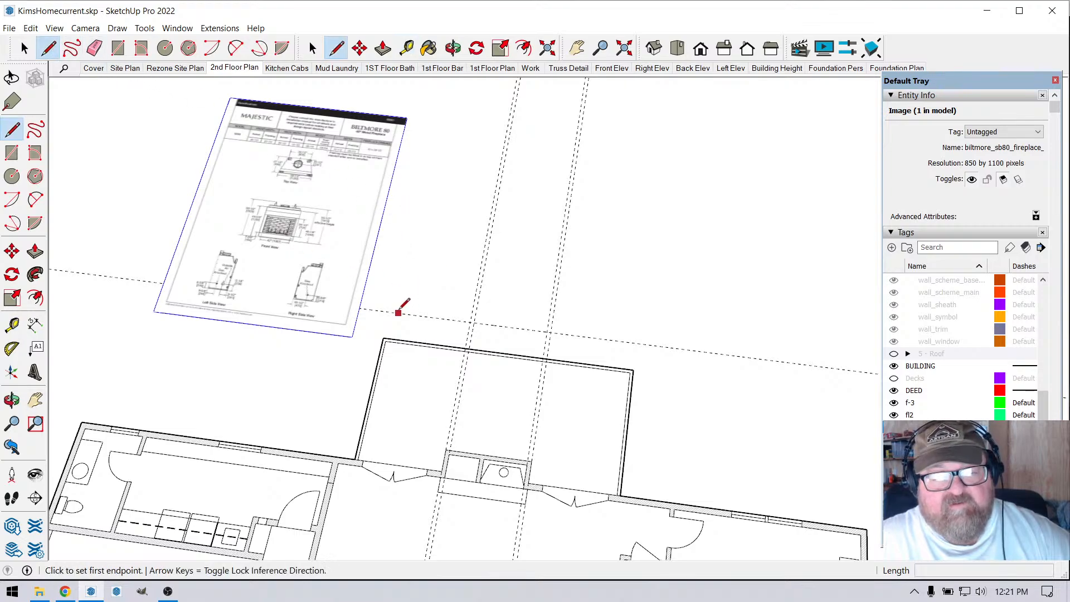
{"action": "left_click", "coordinate": [384, 310]}
{"action": "scroll", "coordinate": [673, 348], "scroll_direction": "down", "scroll_amount": 1}
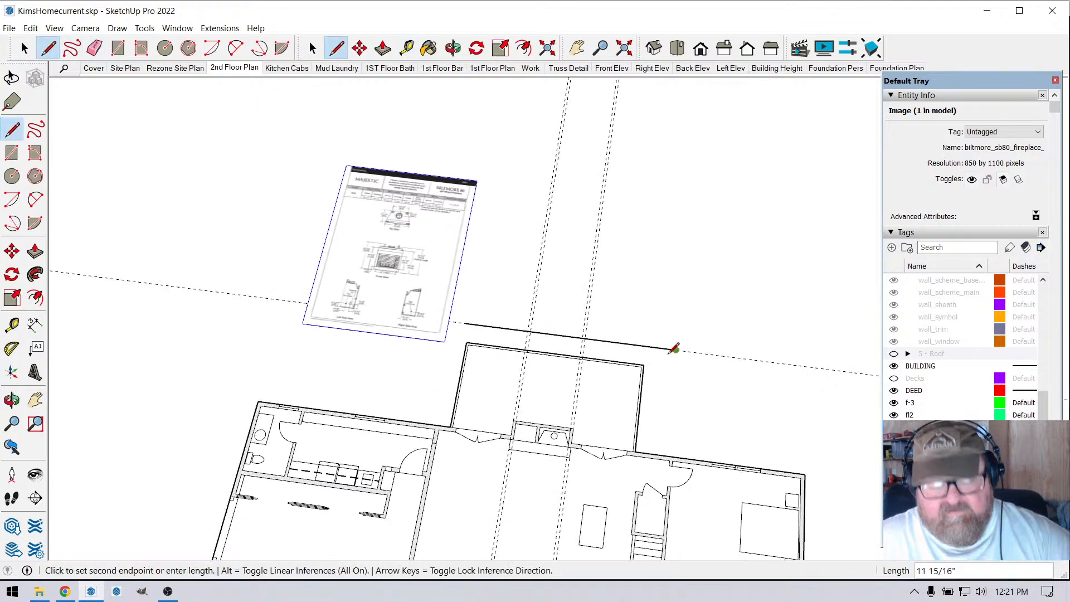
{"action": "left_click", "coordinate": [673, 348]}
{"action": "scroll", "coordinate": [518, 200], "scroll_direction": "up", "scroll_amount": 2}
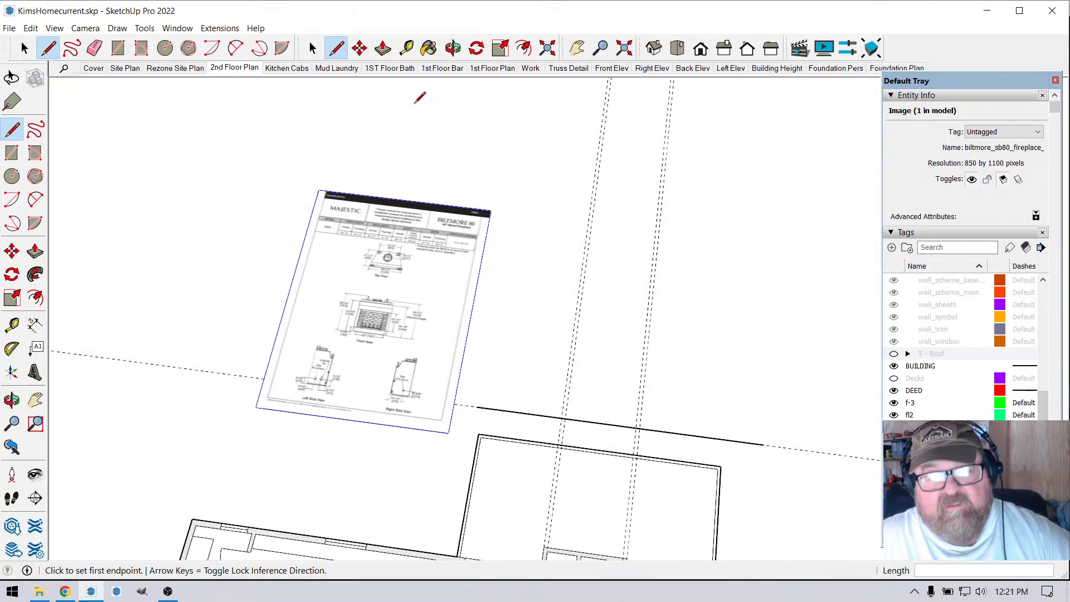
- Examine the fireplace specification sheet's view dimensions alongside the new baseline and wall guides
{"action": "left_click", "coordinate": [453, 48]}
{"action": "left_click_drag", "start_coordinate": [474, 326], "coordinate": [477, 361]}
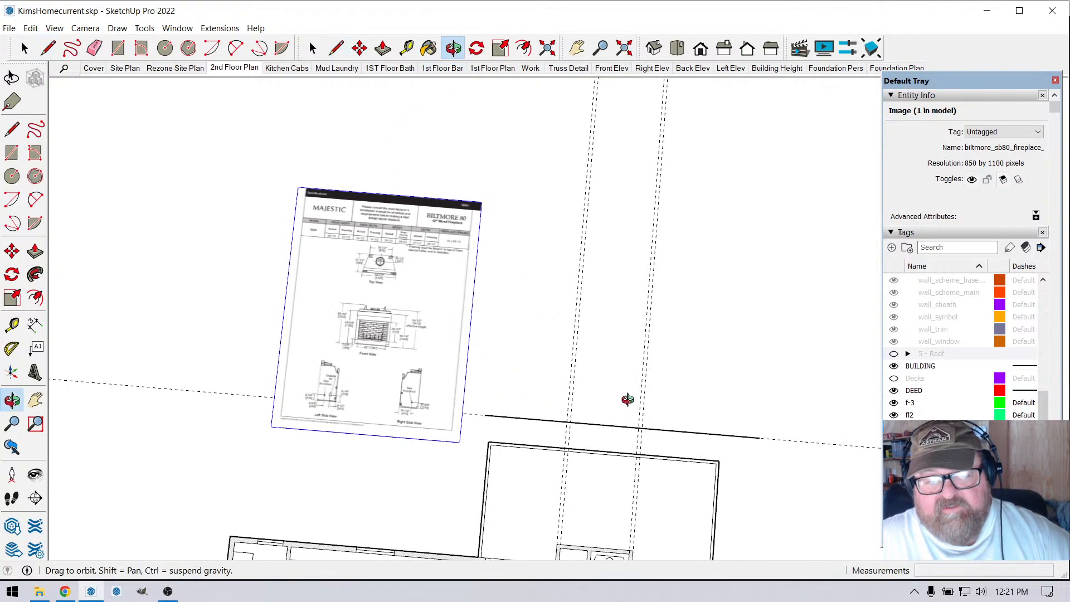
{"action": "scroll", "coordinate": [627, 400], "scroll_direction": "up", "scroll_amount": 1}
{"action": "left_click", "coordinate": [678, 49]}
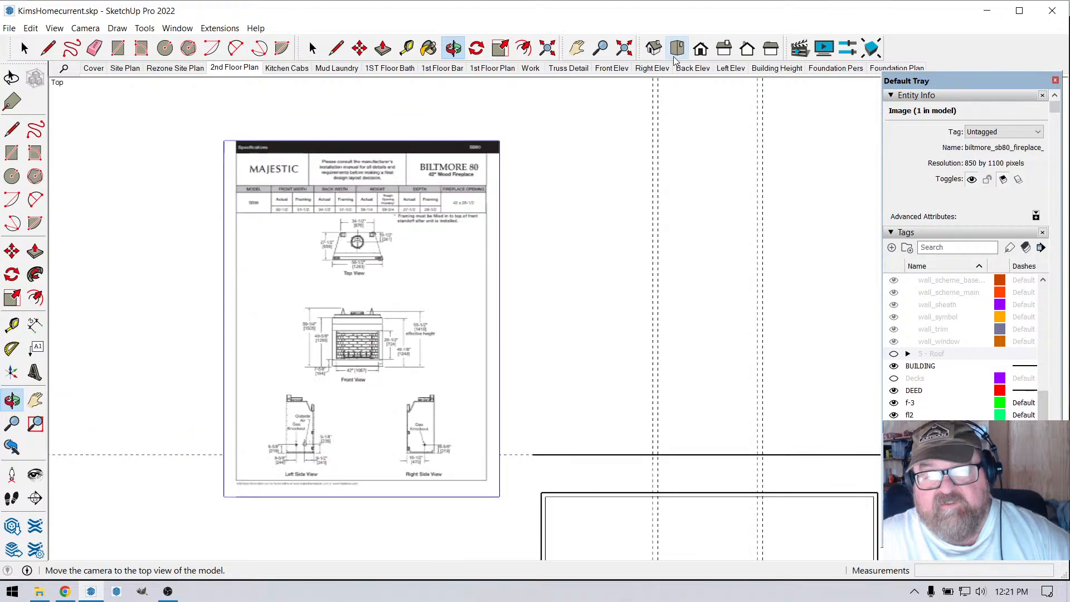
{"action": "scroll", "coordinate": [530, 356], "scroll_direction": "up", "scroll_amount": 2}
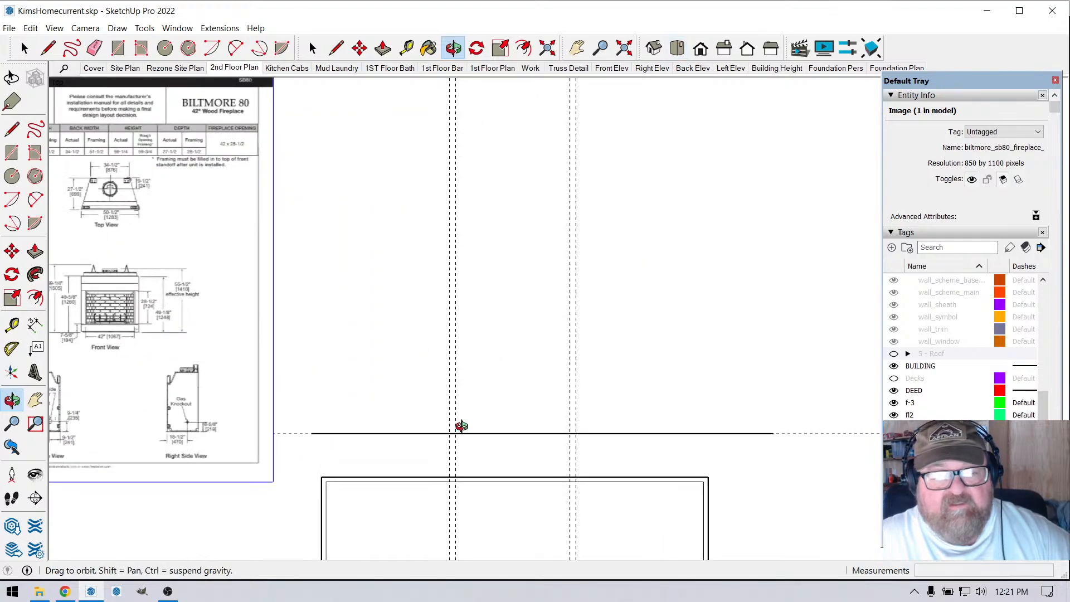
{"action": "scroll", "coordinate": [460, 427], "scroll_direction": "down", "scroll_amount": 1}
{"action": "left_click_drag", "start_coordinate": [495, 457], "coordinate": [479, 456]}
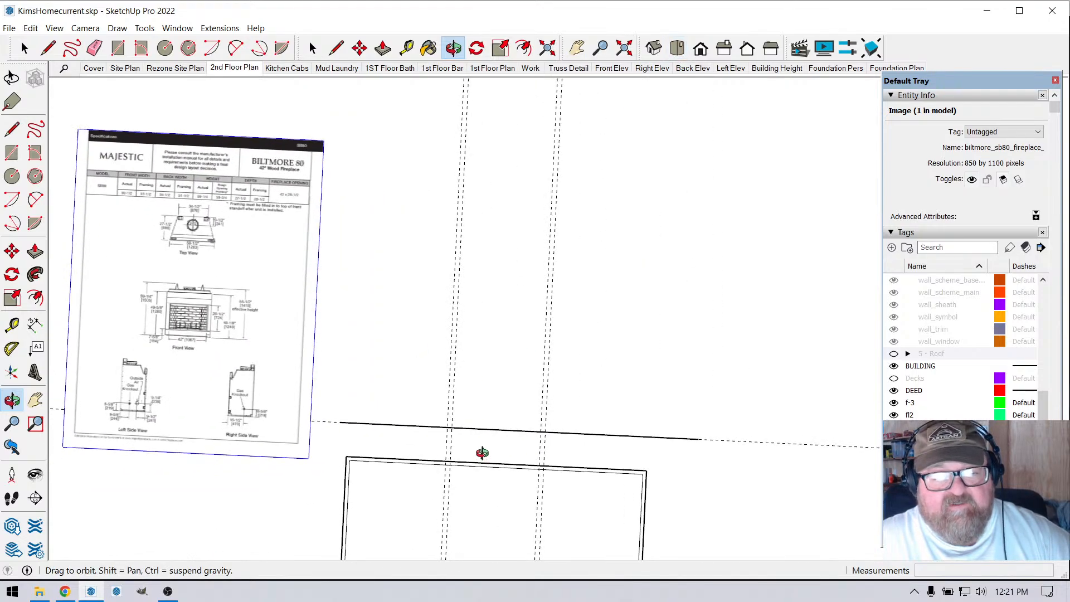
{"action": "left_click_drag", "start_coordinate": [251, 281], "coordinate": [201, 308]}
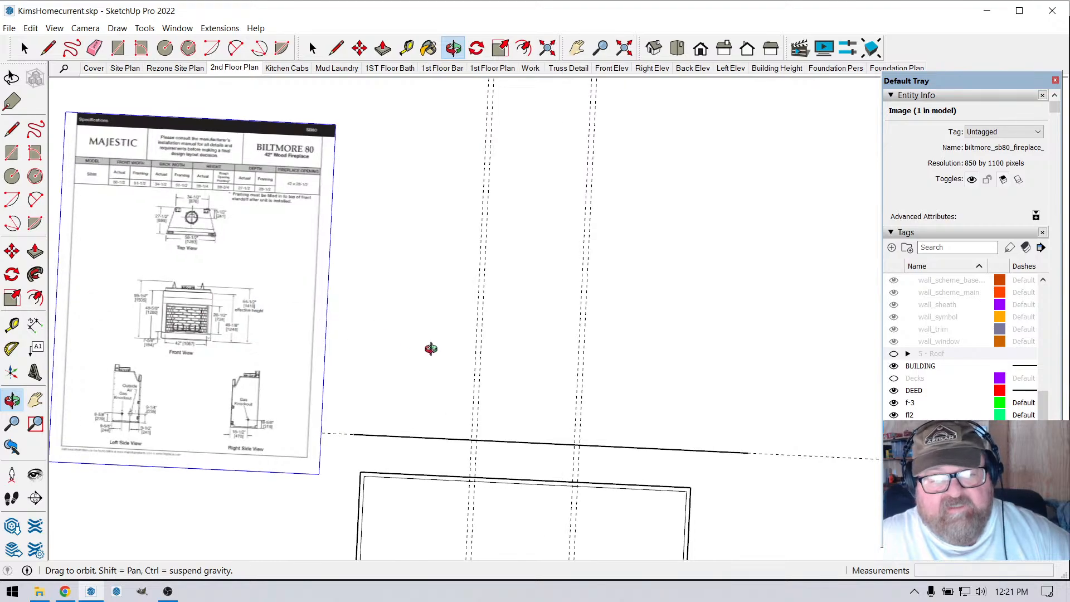
{"action": "scroll", "coordinate": [159, 305], "scroll_direction": "up", "scroll_amount": 3}
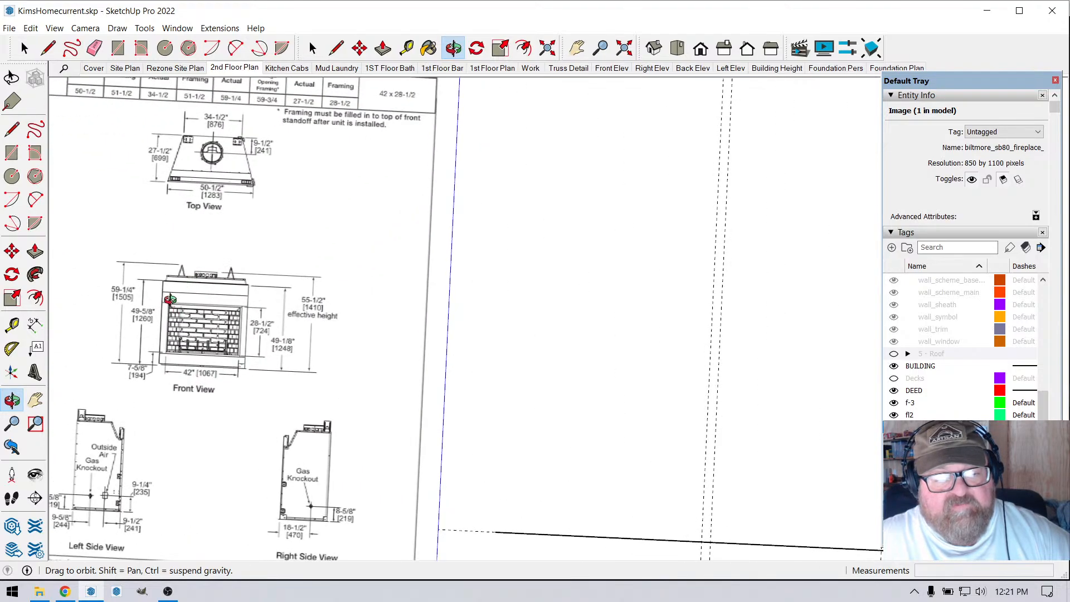
{"action": "scroll", "coordinate": [176, 354], "scroll_direction": "down", "scroll_amount": 4}
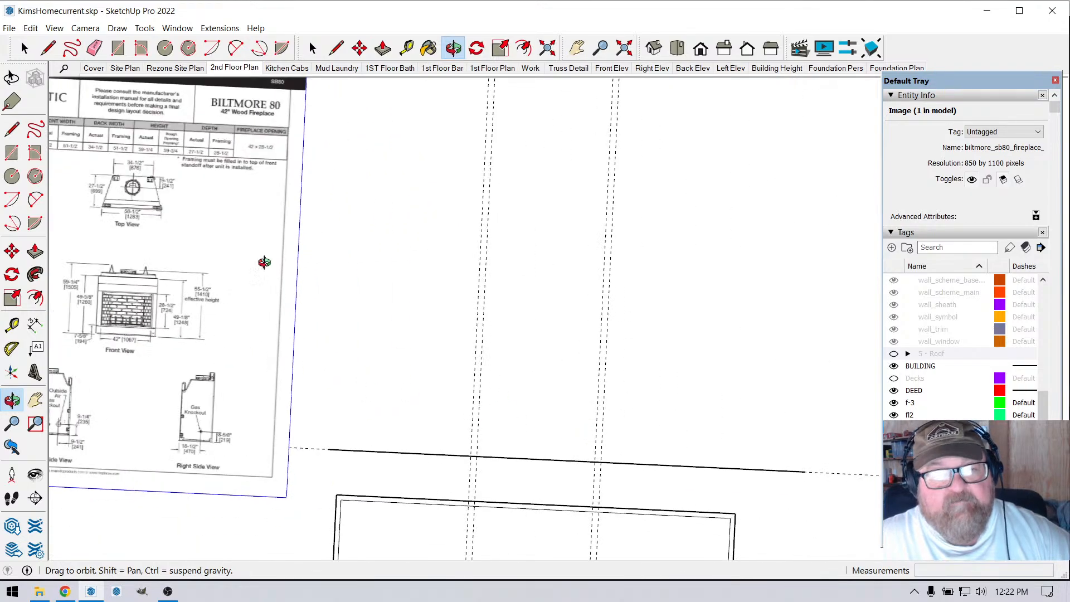
- Draw a 14' line from the baseline up along the inner guide of the enclosure's left wall
{"action": "left_click", "coordinate": [47, 48]}
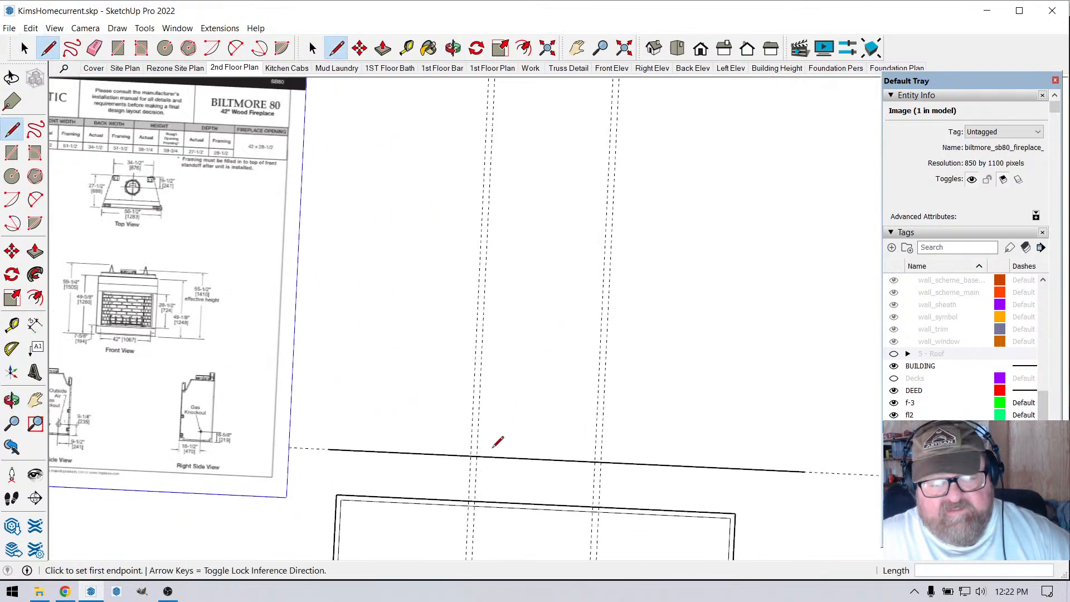
{"action": "left_click", "coordinate": [476, 456]}
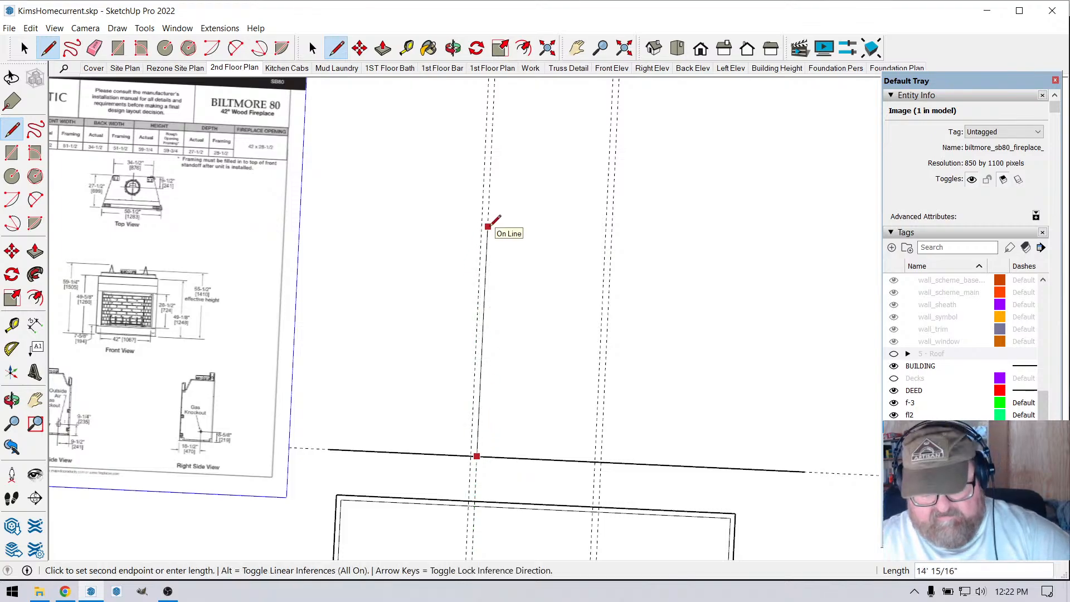
{"action": "type", "text": "14'"}
{"action": "key", "text": "Return"}
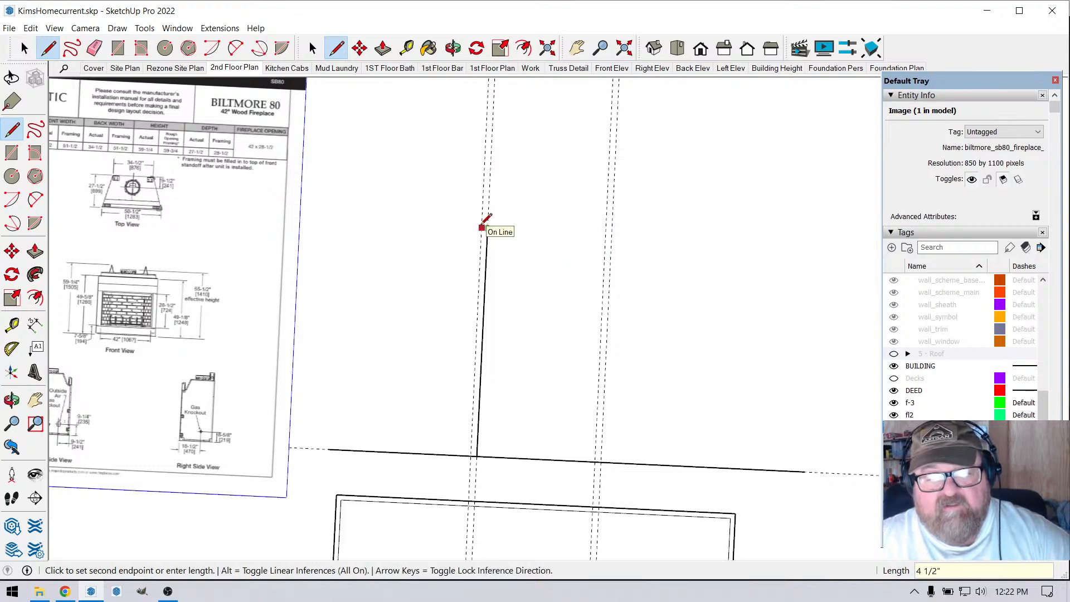
- Draw the left wall's outer line down to the baseline and the enclosure's top edge across to the right wall's inner guide
{"action": "left_click", "coordinate": [483, 228]}
{"action": "left_click", "coordinate": [472, 455]}
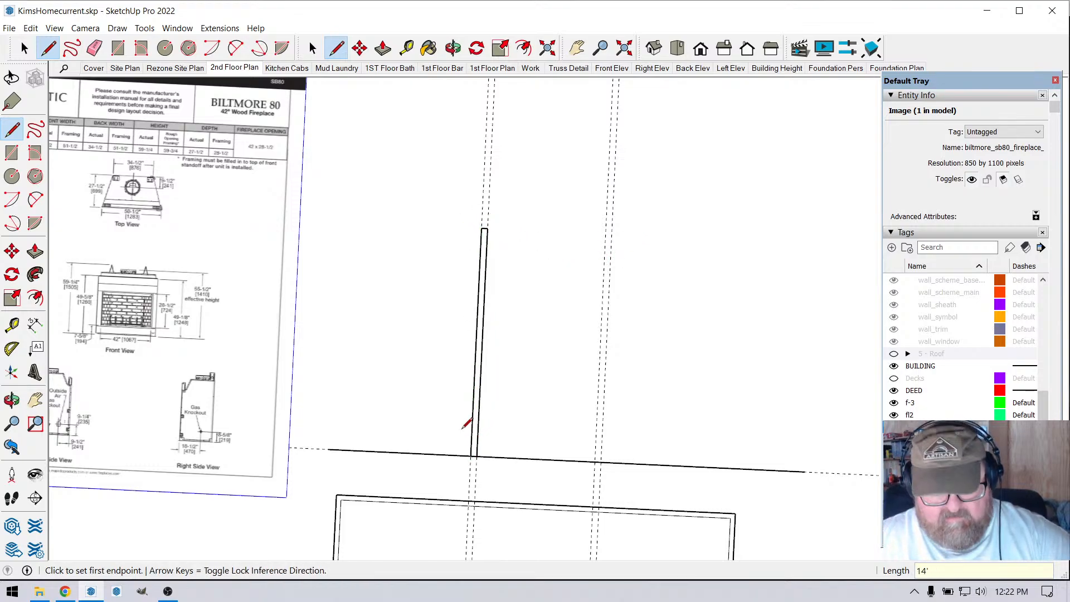
{"action": "left_click", "coordinate": [487, 229]}
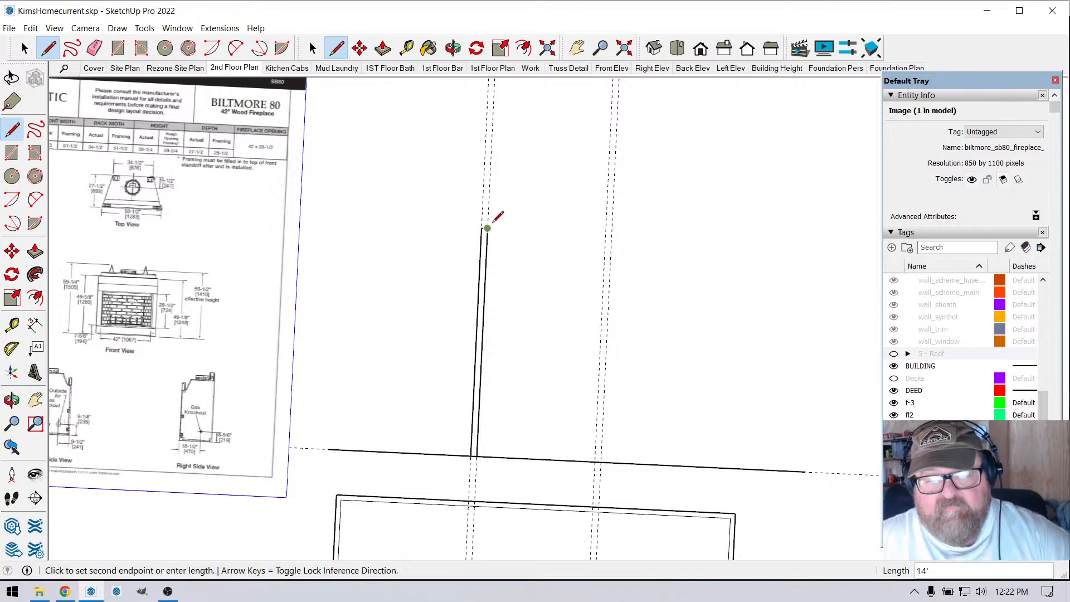
{"action": "left_click", "coordinate": [605, 233]}
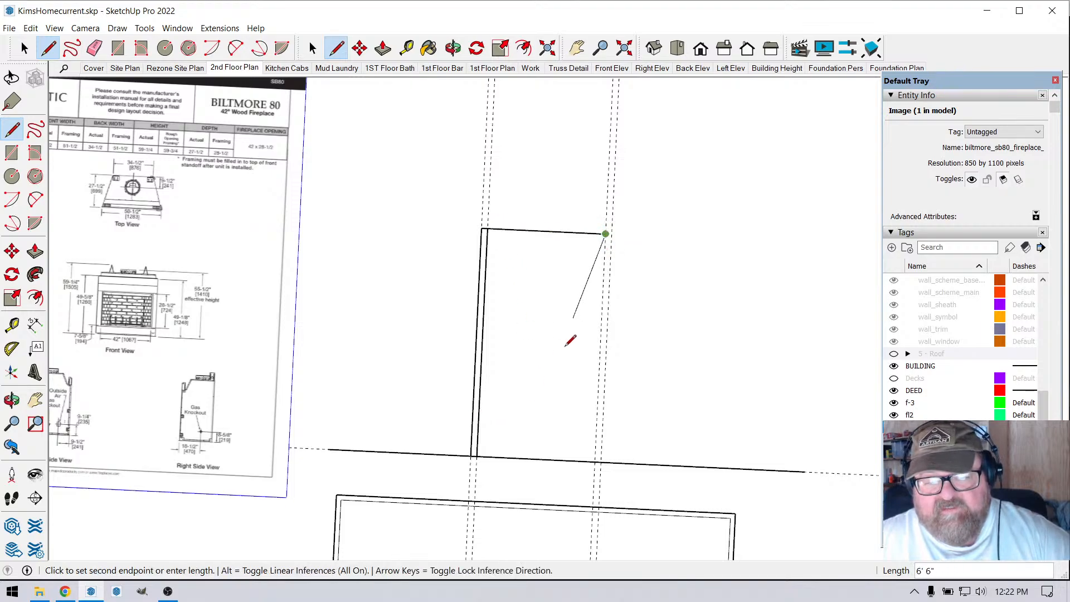
- Draw the right wall's inner and outer lines along its two guides between the enclosure's top edge and the baseline
{"action": "left_click", "coordinate": [595, 460]}
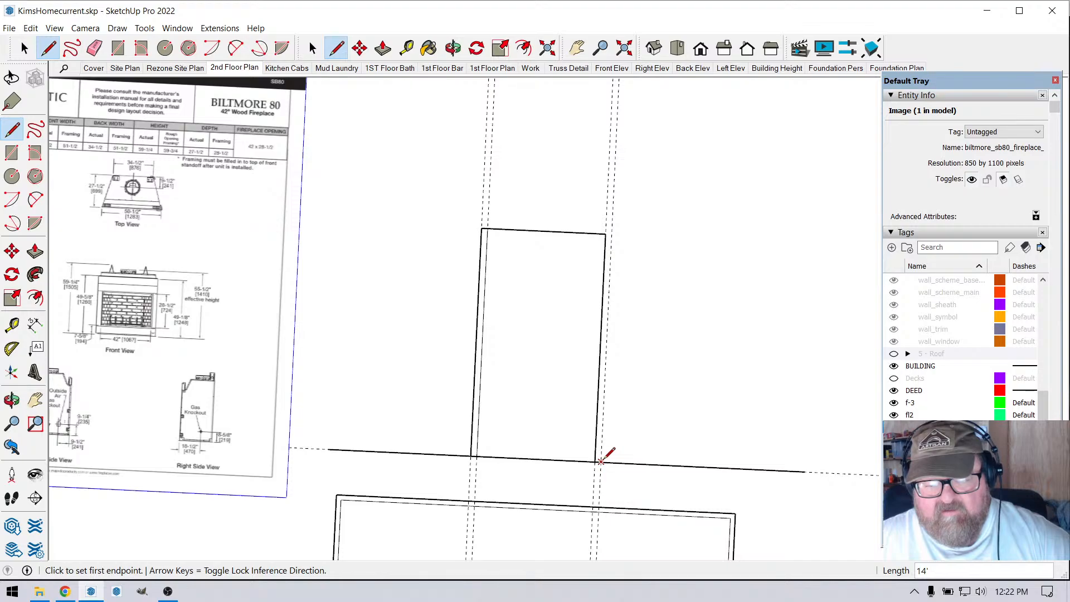
{"action": "left_click", "coordinate": [600, 461]}
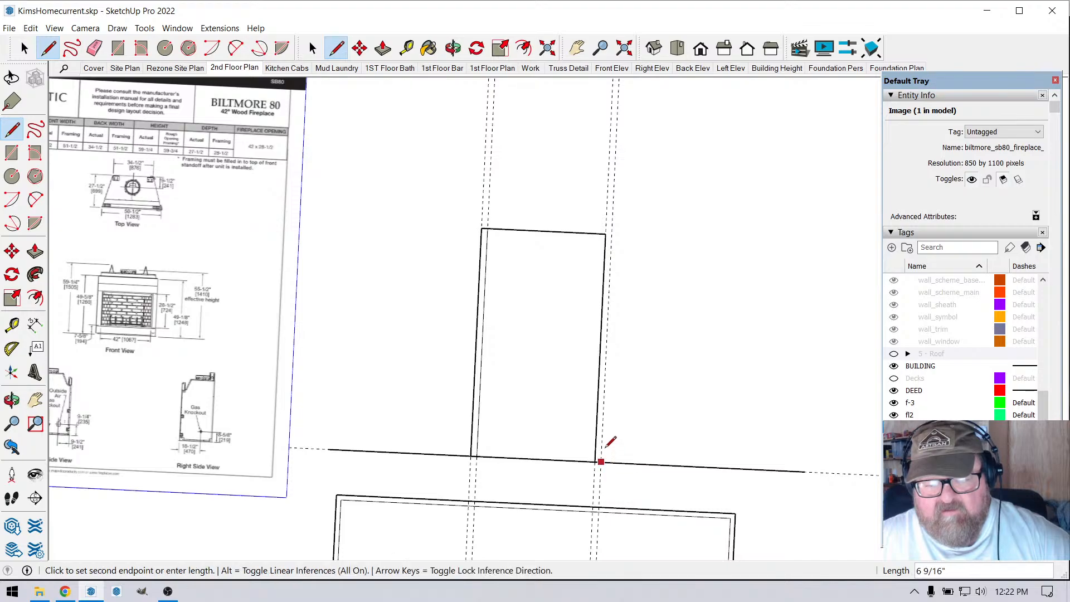
{"action": "left_click", "coordinate": [606, 233]}
- Measure the overall width between the outer lines of the enclosure elevation
{"action": "scroll", "coordinate": [503, 214], "scroll_direction": "up", "scroll_amount": 3}
{"action": "scroll", "coordinate": [435, 241], "scroll_direction": "down", "scroll_amount": 3}
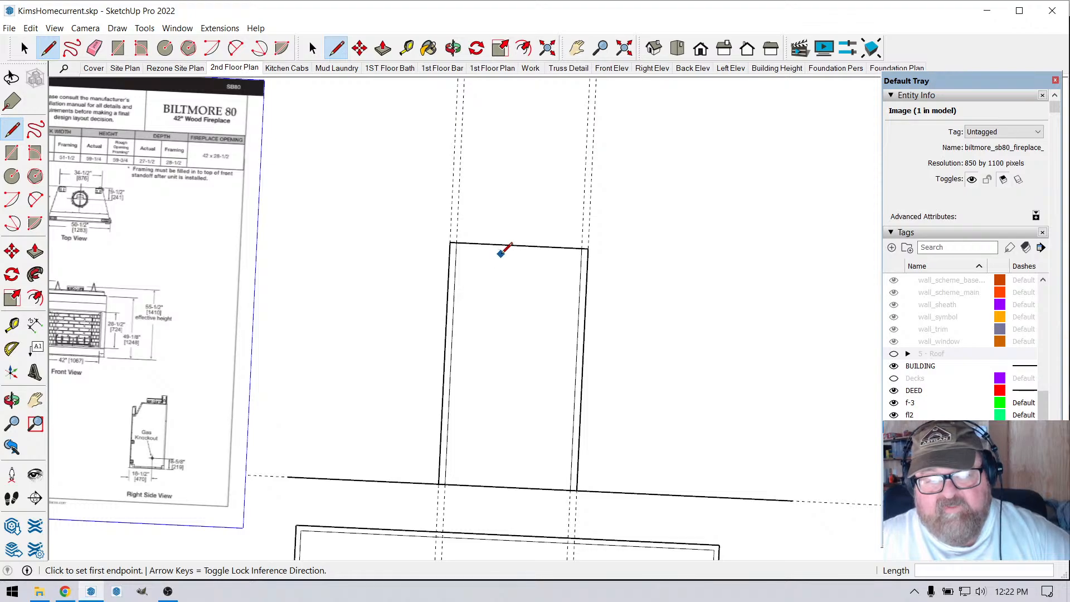
{"action": "scroll", "coordinate": [518, 291], "scroll_direction": "down", "scroll_amount": 1}
{"action": "scroll", "coordinate": [514, 355], "scroll_direction": "up", "scroll_amount": 2}
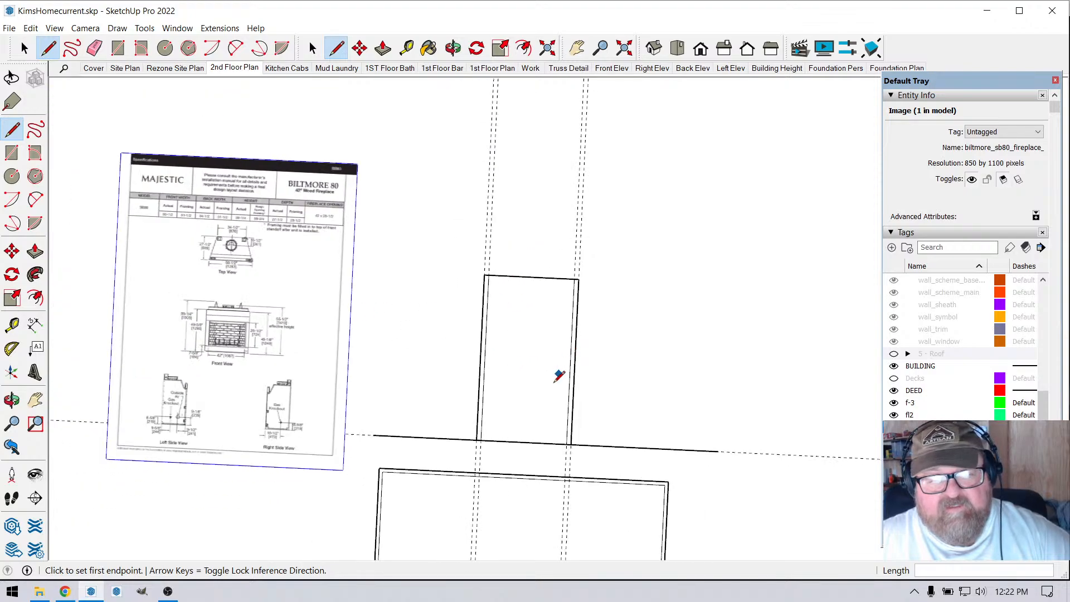
{"action": "left_click", "coordinate": [406, 48]}
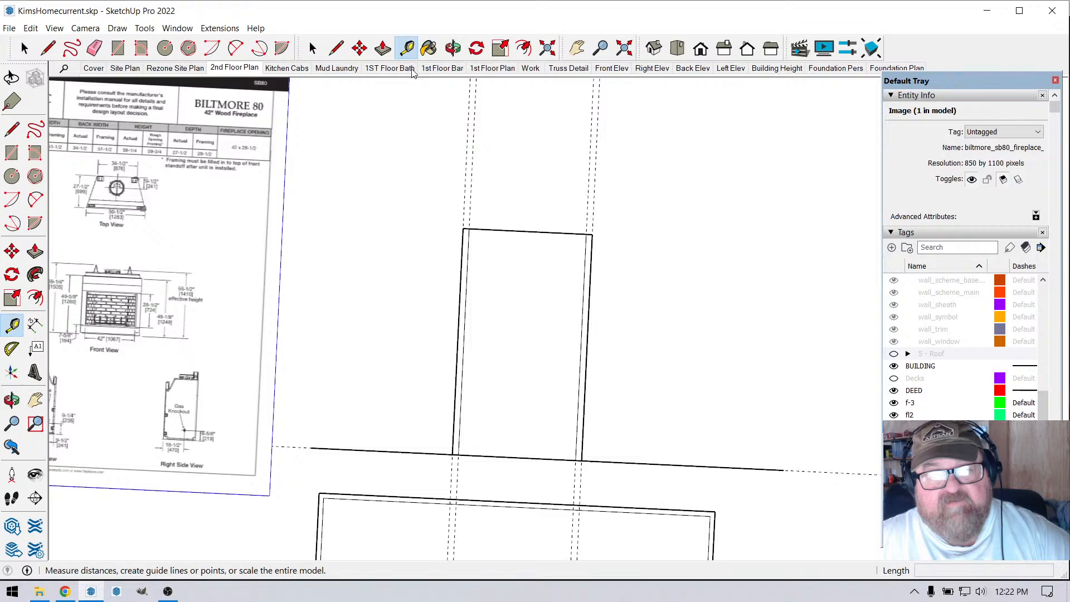
{"action": "left_click", "coordinate": [462, 296]}
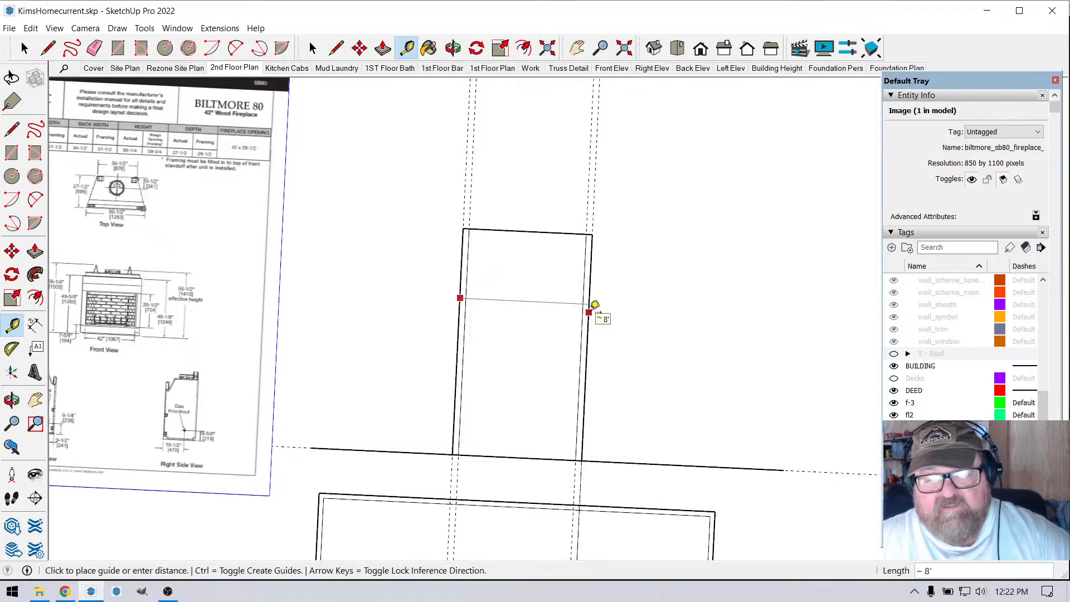
{"action": "key", "text": "Escape"}
- Switch to the Top view so the elevation outline, specification sheet and floor plan are squared up
{"action": "scroll", "coordinate": [554, 308], "scroll_direction": "down", "scroll_amount": 3}
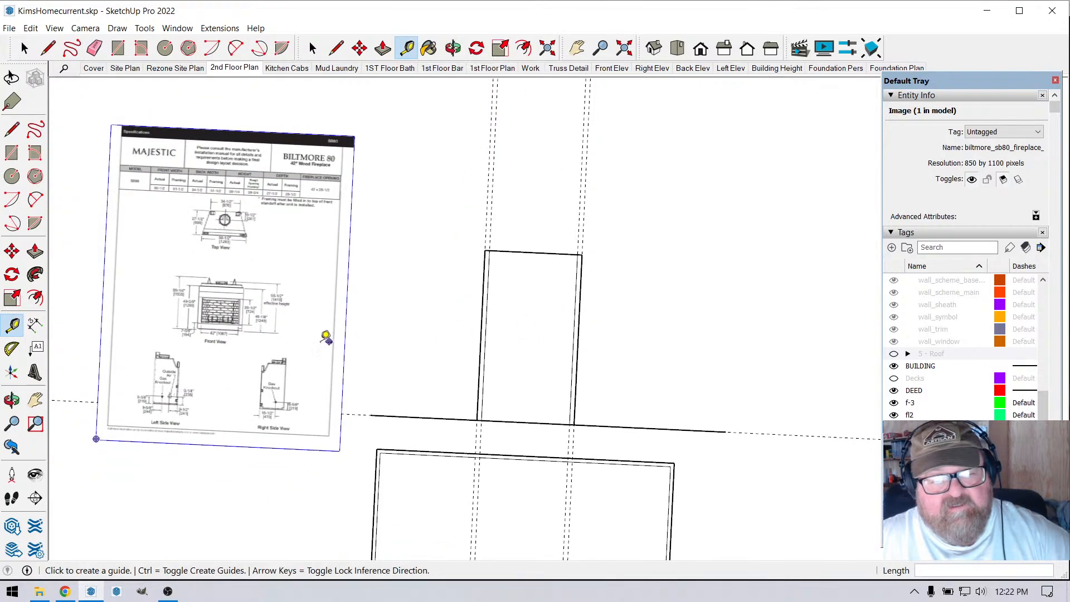
{"action": "scroll", "coordinate": [487, 318], "scroll_direction": "down", "scroll_amount": 2}
{"action": "scroll", "coordinate": [518, 493], "scroll_direction": "up", "scroll_amount": 3}
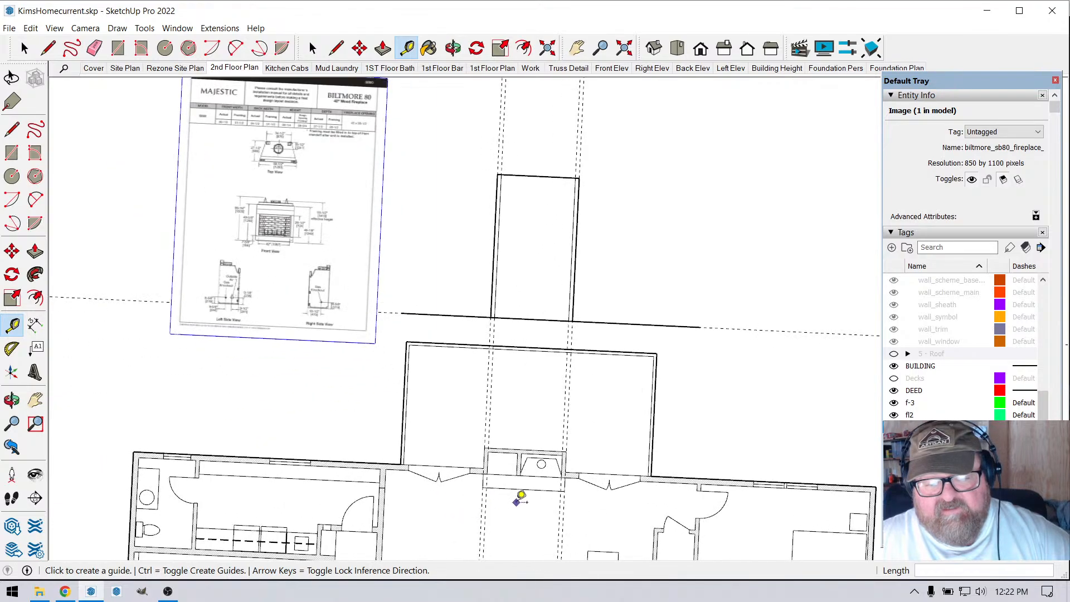
{"action": "scroll", "coordinate": [531, 480], "scroll_direction": "down", "scroll_amount": 1}
{"action": "scroll", "coordinate": [545, 225], "scroll_direction": "up", "scroll_amount": 3}
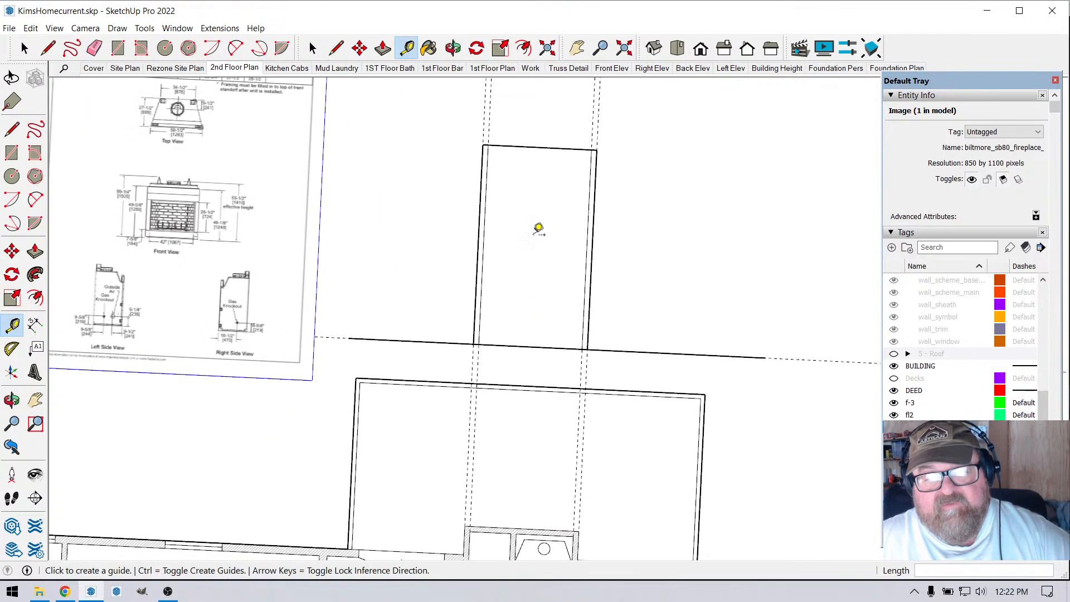
{"action": "left_click", "coordinate": [677, 48]}
{"action": "scroll", "coordinate": [624, 411], "scroll_direction": "down", "scroll_amount": 2}
{"action": "scroll", "coordinate": [353, 279], "scroll_direction": "up", "scroll_amount": 2}
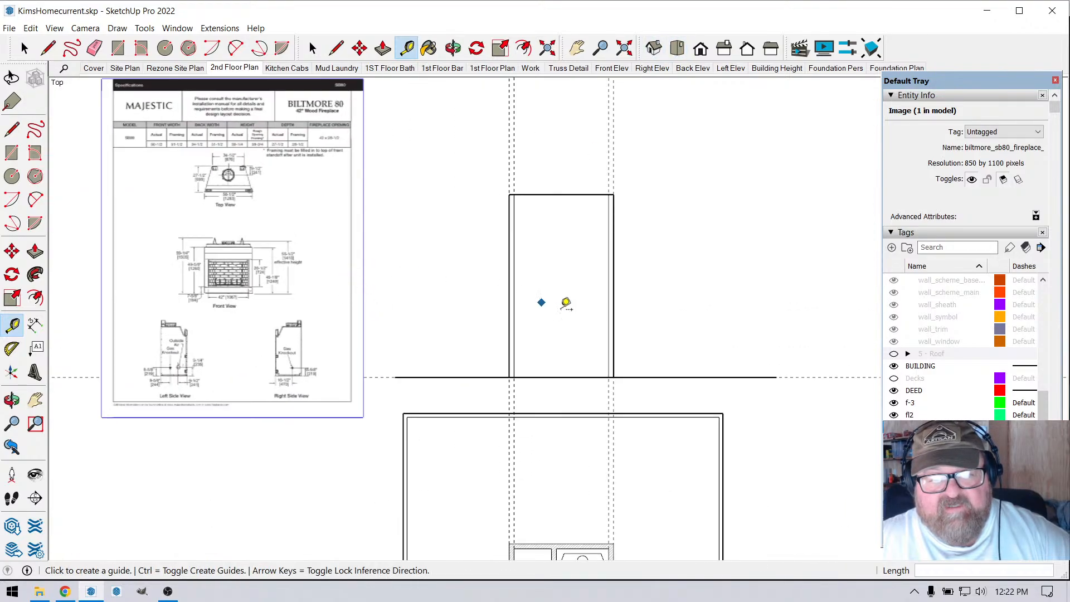
{"action": "scroll", "coordinate": [563, 307], "scroll_direction": "down", "scroll_amount": 1}
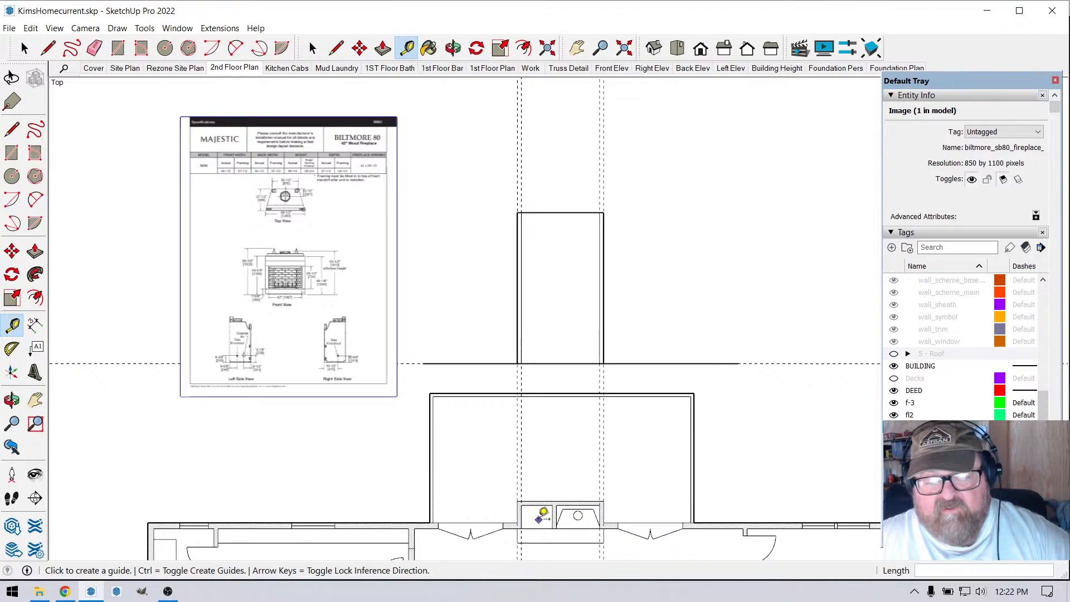
- Measure the clear width of the fireplace bay in the floor plan, from the right wall's inner face to the partition
{"action": "scroll", "coordinate": [273, 245], "scroll_direction": "up", "scroll_amount": 2}
{"action": "scroll", "coordinate": [385, 285], "scroll_direction": "down", "scroll_amount": 2}
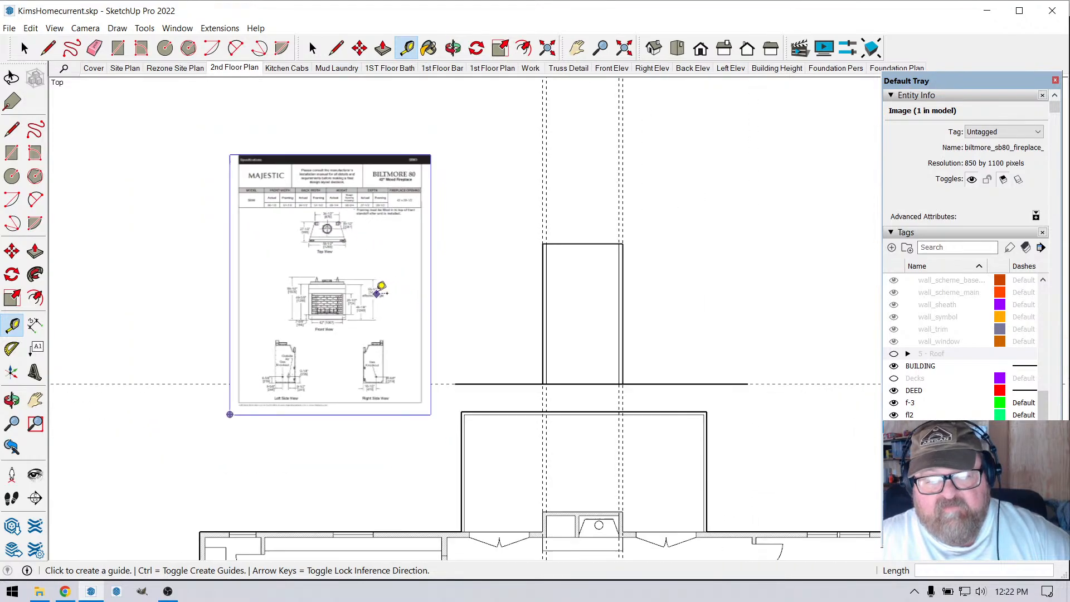
{"action": "scroll", "coordinate": [580, 506], "scroll_direction": "up", "scroll_amount": 2}
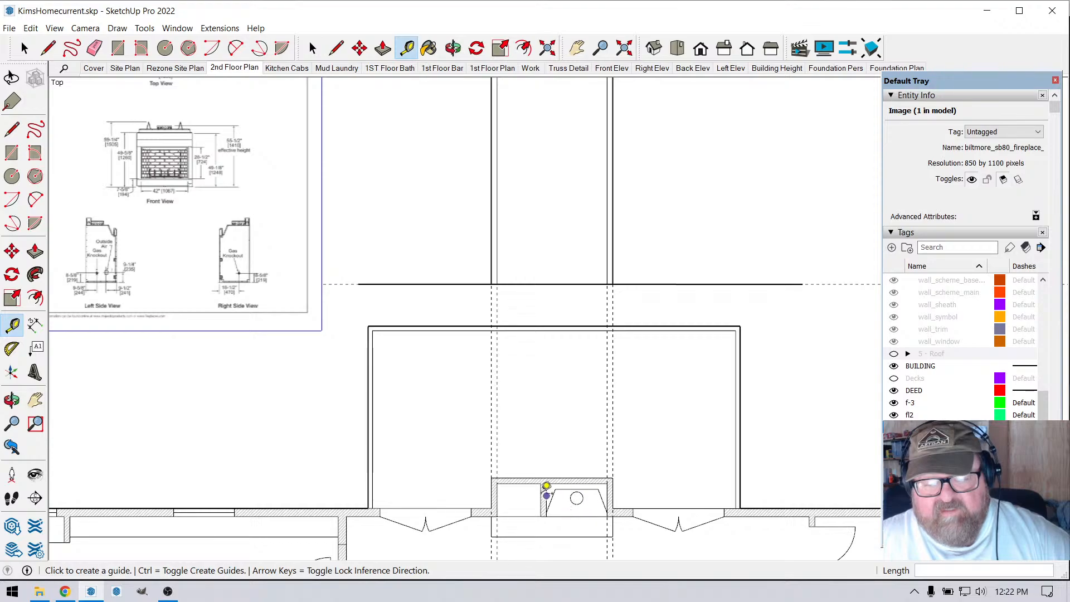
{"action": "scroll", "coordinate": [613, 518], "scroll_direction": "up", "scroll_amount": 3}
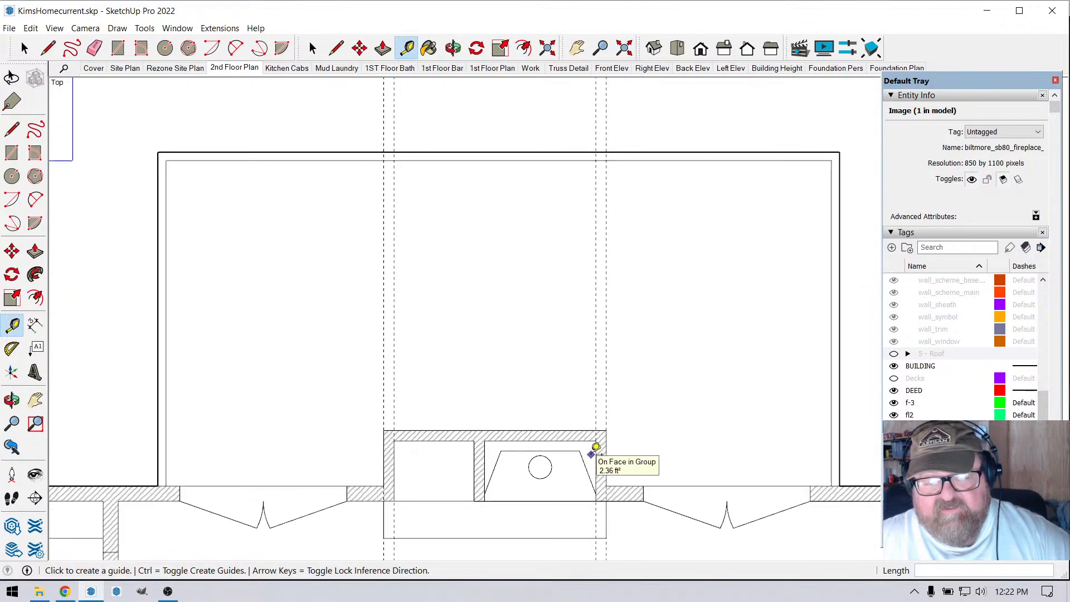
{"action": "left_click", "coordinate": [596, 452]}
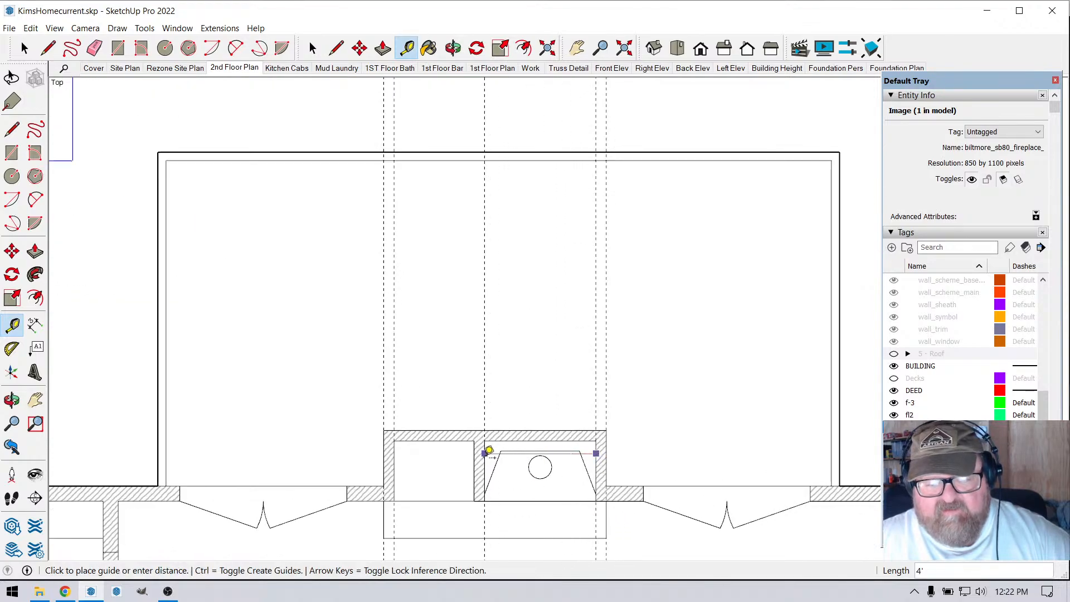
{"action": "left_click", "coordinate": [487, 450]}
{"action": "scroll", "coordinate": [518, 462], "scroll_direction": "down", "scroll_amount": 5}
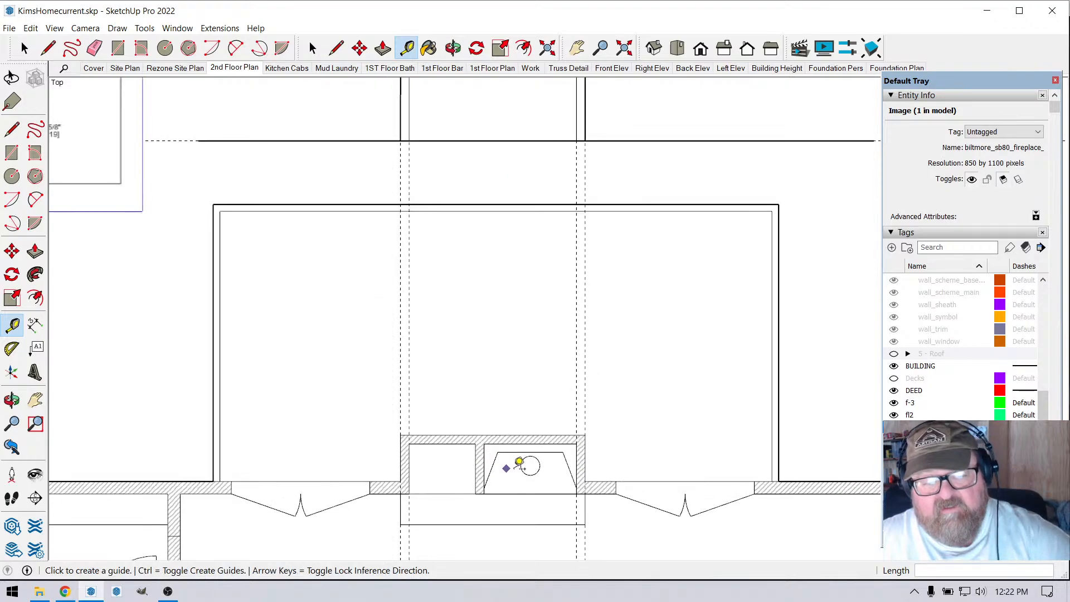
{"action": "scroll", "coordinate": [423, 237], "scroll_direction": "up", "scroll_amount": 3}
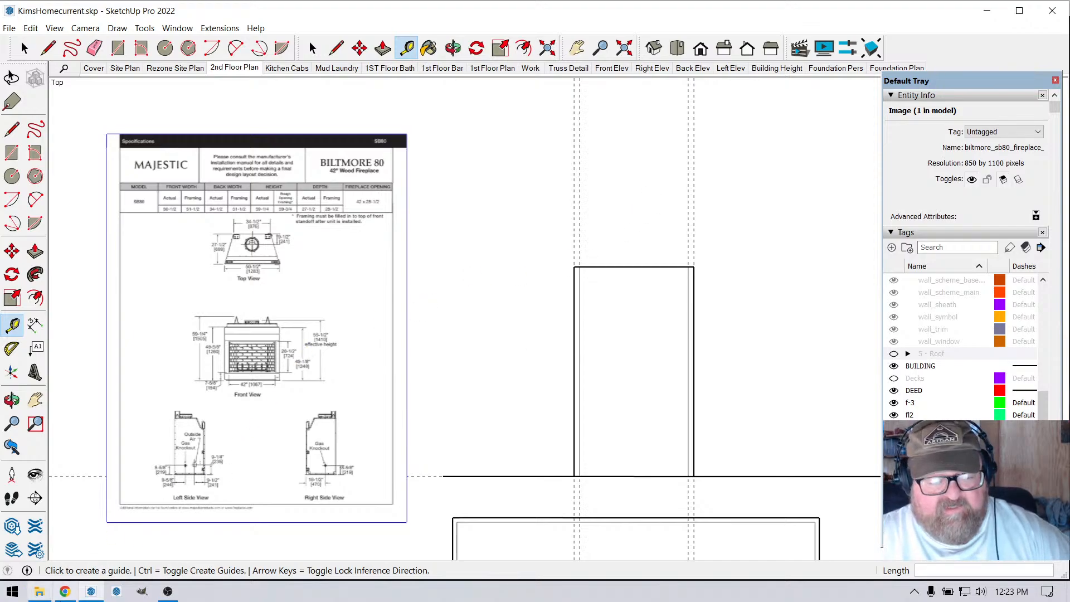
{"action": "left_click", "coordinate": [166, 591]}
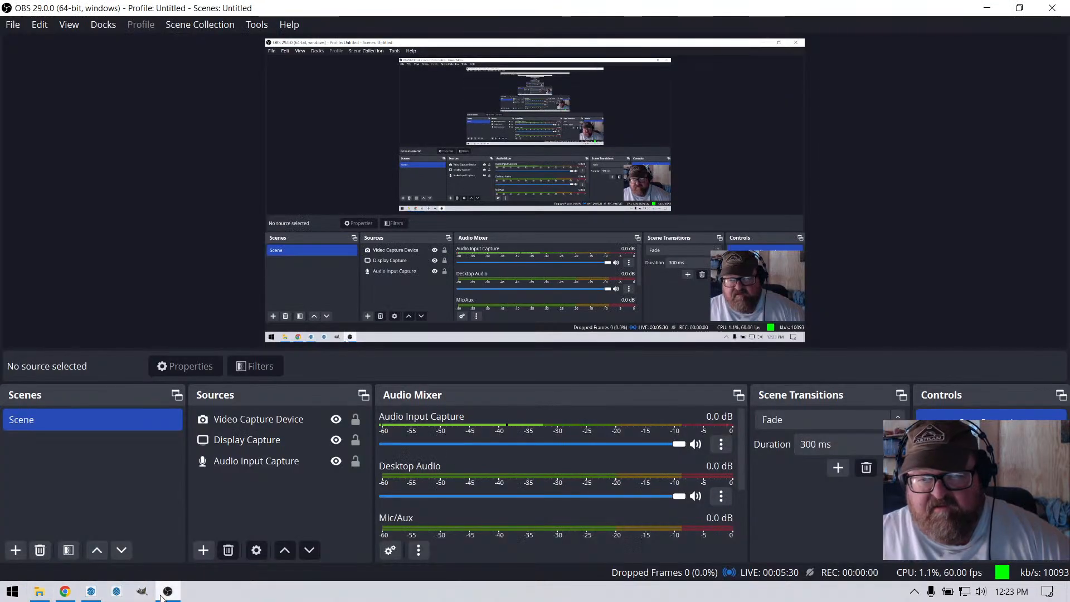
{"action": "left_click", "coordinate": [91, 585]}
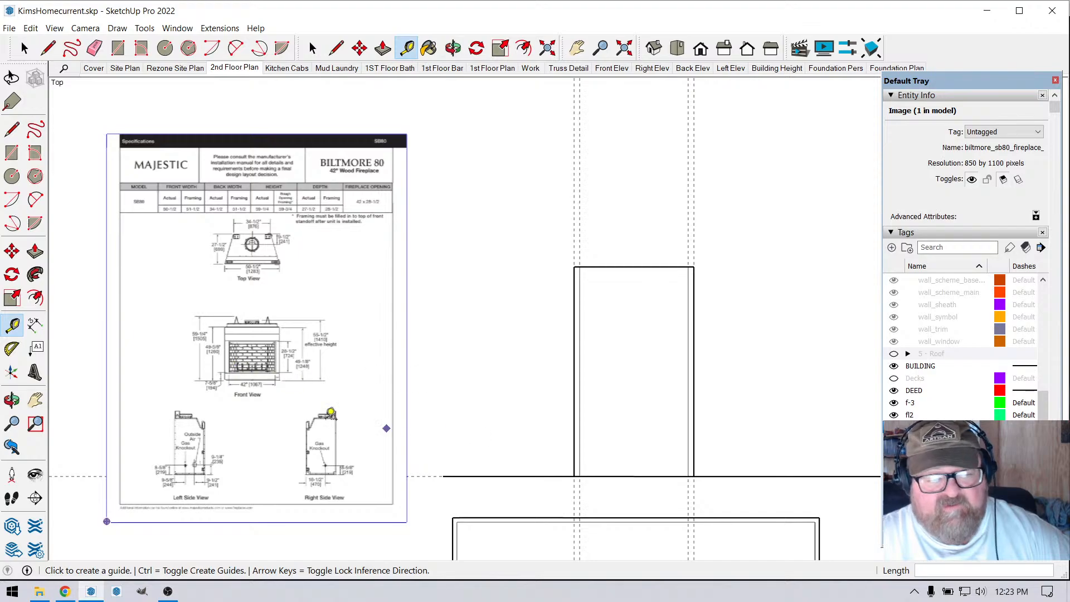
- Place a horizontal guide 49 5/8" above the enclosure's baseline, matching the fireplace front height on the specification sheet
{"action": "scroll", "coordinate": [237, 362], "scroll_direction": "up", "scroll_amount": 2}
{"action": "scroll", "coordinate": [240, 362], "scroll_direction": "up", "scroll_amount": 2}
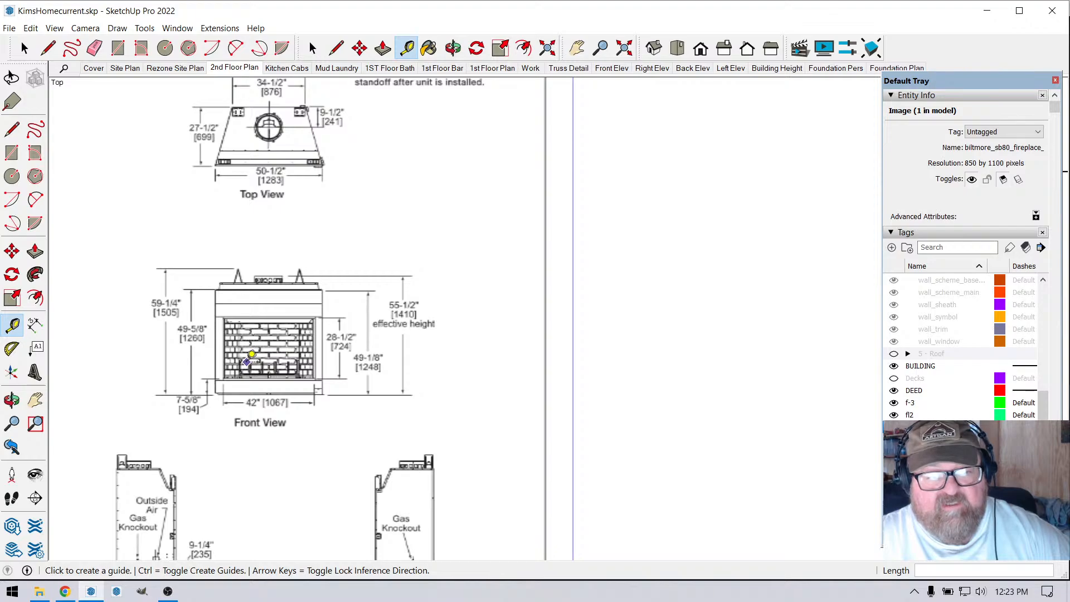
{"action": "scroll", "coordinate": [251, 354], "scroll_direction": "down", "scroll_amount": 5}
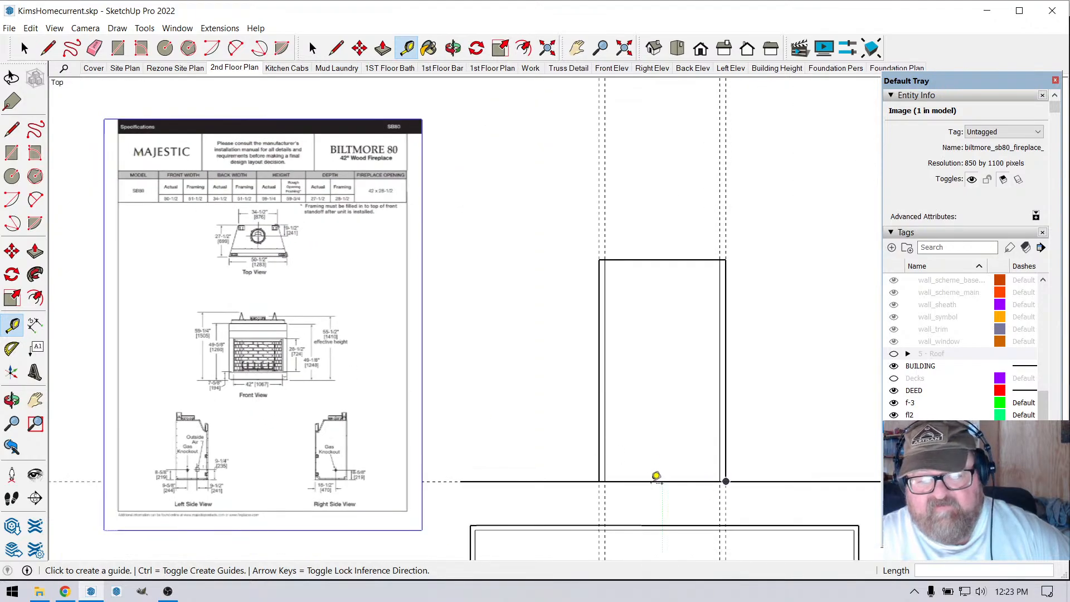
{"action": "scroll", "coordinate": [652, 470], "scroll_direction": "up", "scroll_amount": 3}
{"action": "left_click", "coordinate": [647, 483]}
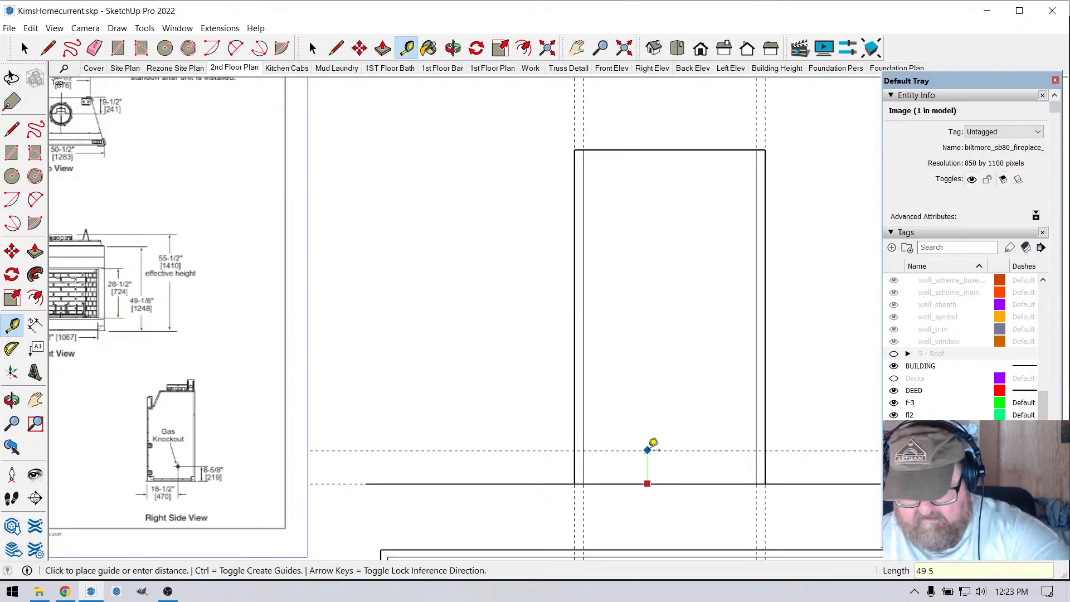
{"action": "left_click", "coordinate": [648, 449]}
{"action": "scroll", "coordinate": [696, 426], "scroll_direction": "down", "scroll_amount": 3}
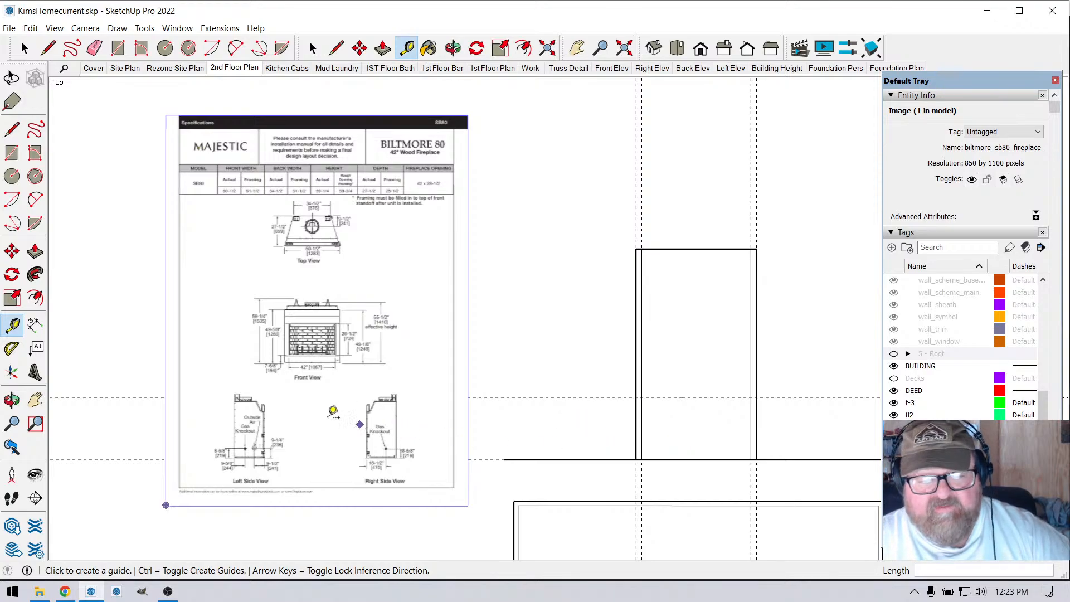
- Check the fireplace's width dimensions on the specification sheet and place a vertical guide midway between the enclosure walls' inner lines
{"action": "scroll", "coordinate": [293, 390], "scroll_direction": "up", "scroll_amount": 3}
{"action": "scroll", "coordinate": [304, 335], "scroll_direction": "up", "scroll_amount": 2}
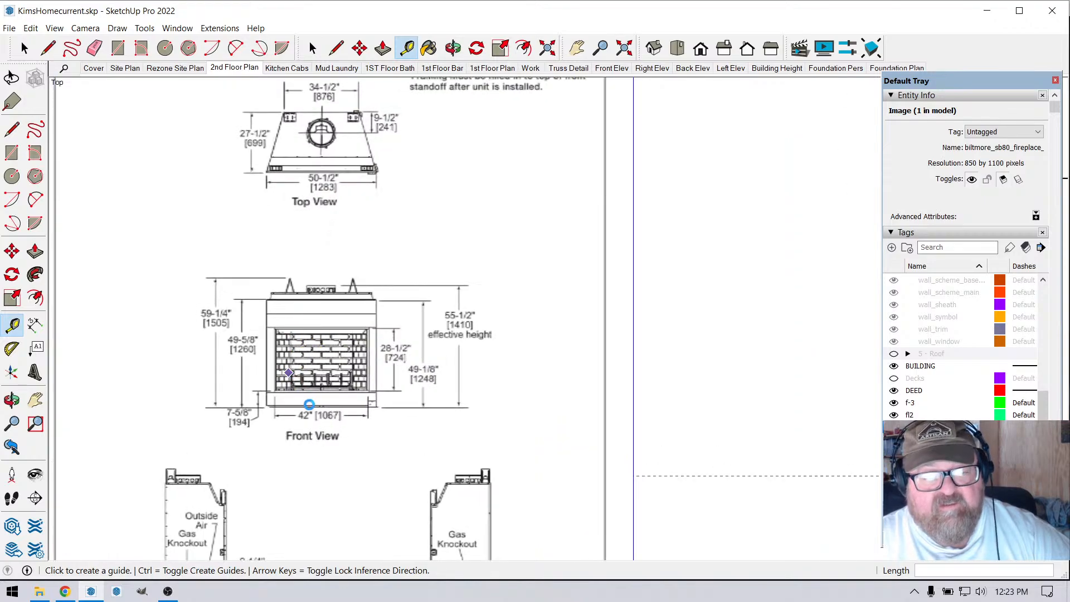
{"action": "scroll", "coordinate": [276, 321], "scroll_direction": "down", "scroll_amount": 1}
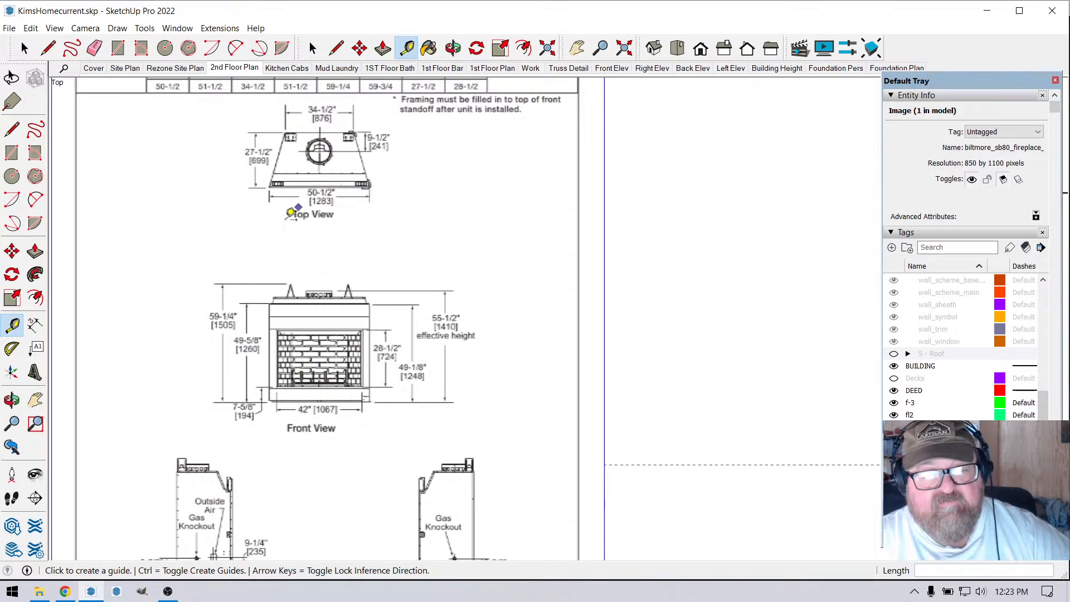
{"action": "scroll", "coordinate": [212, 273], "scroll_direction": "down", "scroll_amount": 2}
{"action": "scroll", "coordinate": [688, 429], "scroll_direction": "up", "scroll_amount": 2}
{"action": "scroll", "coordinate": [724, 445], "scroll_direction": "down", "scroll_amount": 1}
{"action": "scroll", "coordinate": [606, 420], "scroll_direction": "up", "scroll_amount": 3}
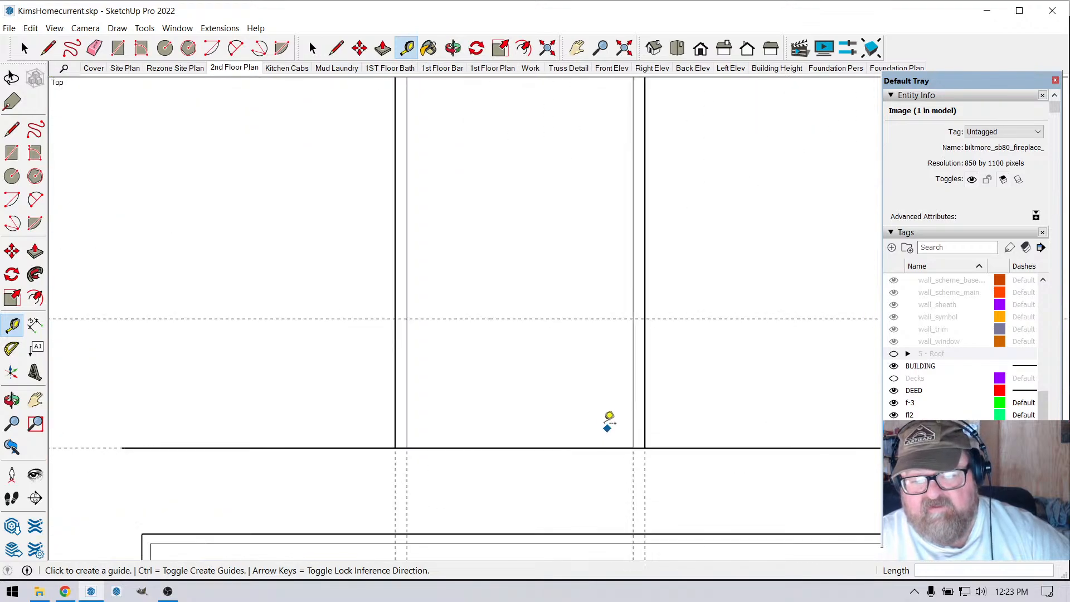
{"action": "left_click", "coordinate": [633, 371]}
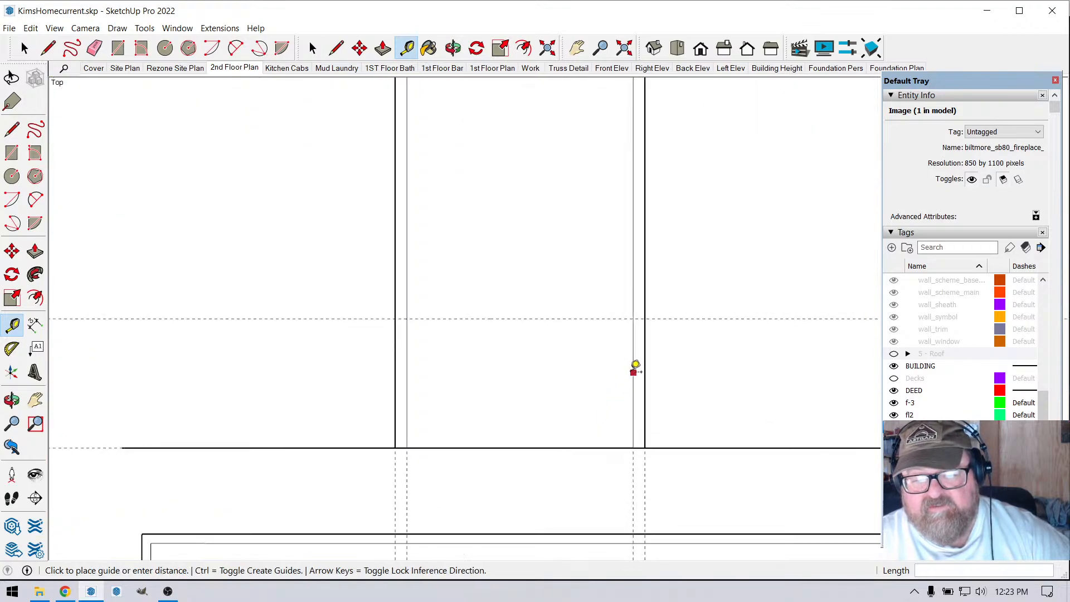
{"action": "left_click", "coordinate": [521, 374]}
{"action": "left_click", "coordinate": [520, 373]}
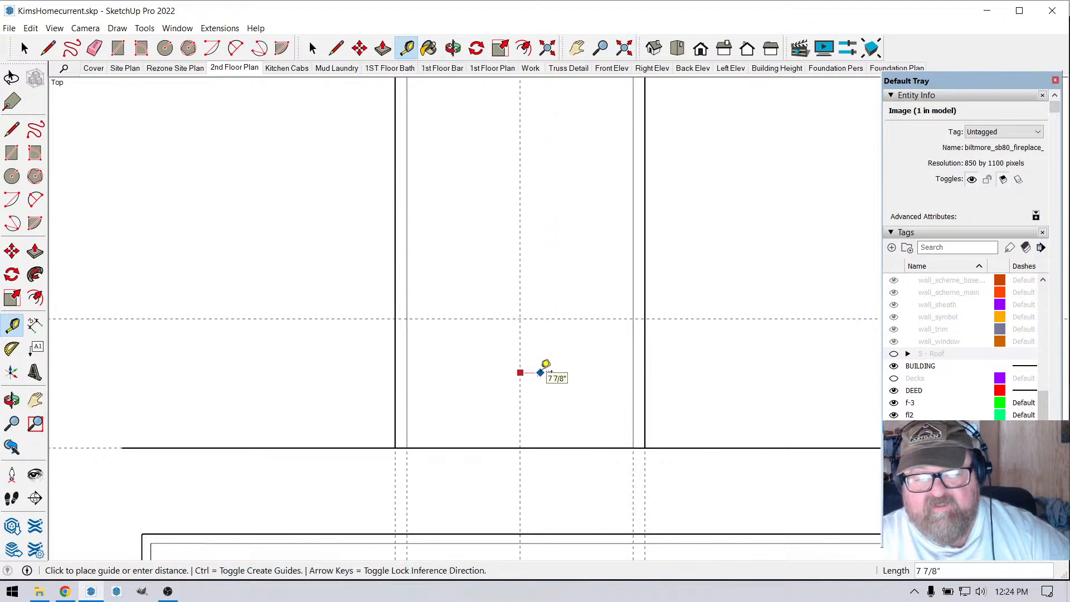
{"action": "key", "text": "Escape"}
- Place vertical guides 25.25" to each side of the enclosure's center guide to mark the fireplace's width
{"action": "left_click", "coordinate": [520, 291]}
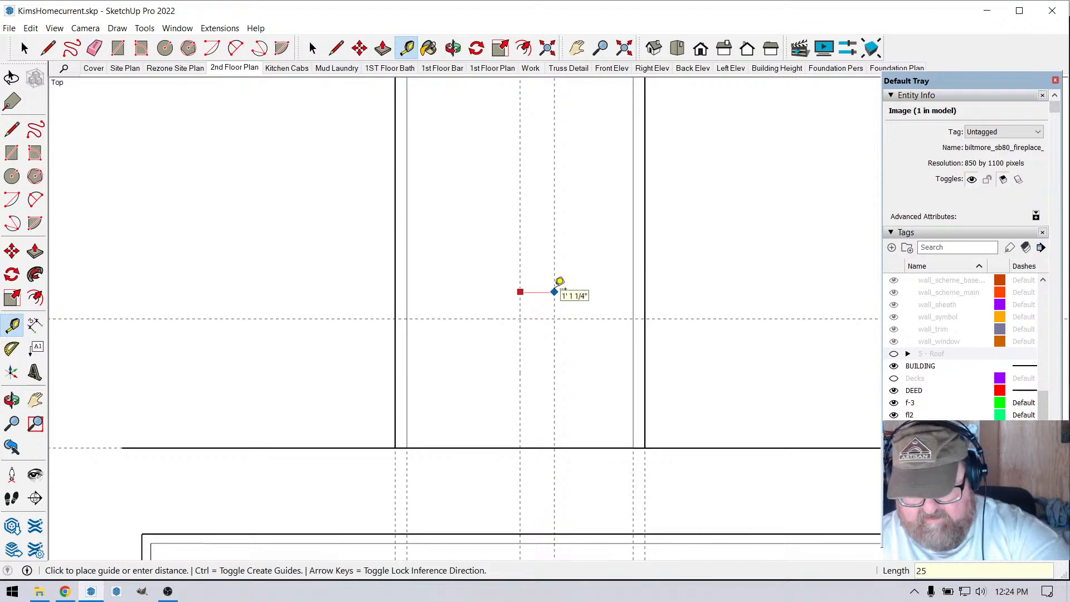
{"action": "type", "text": "25.25"}
{"action": "key", "text": "Return"}
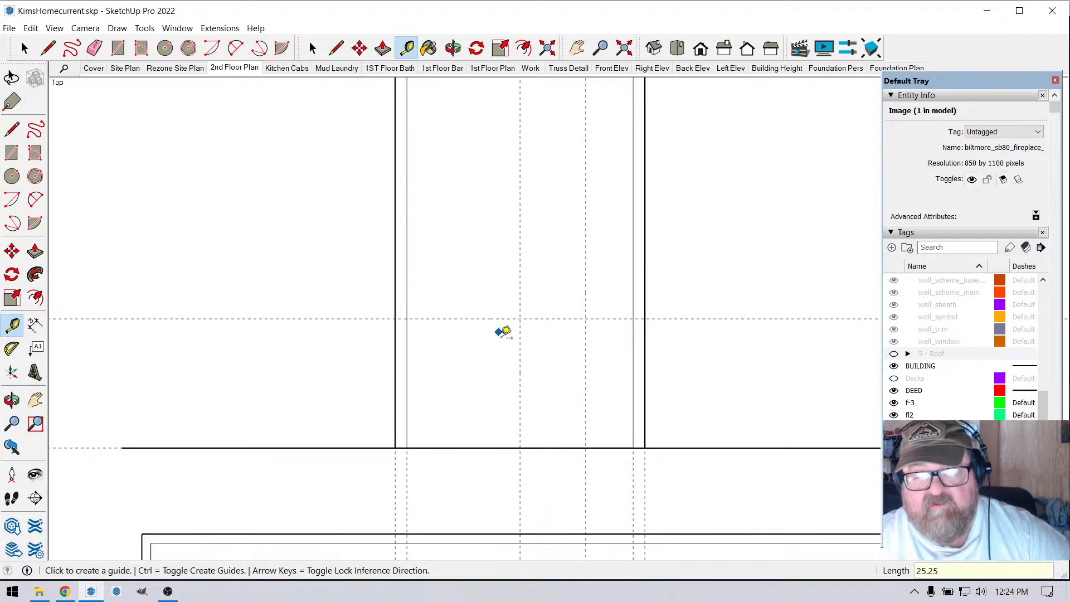
{"action": "left_click", "coordinate": [519, 346]}
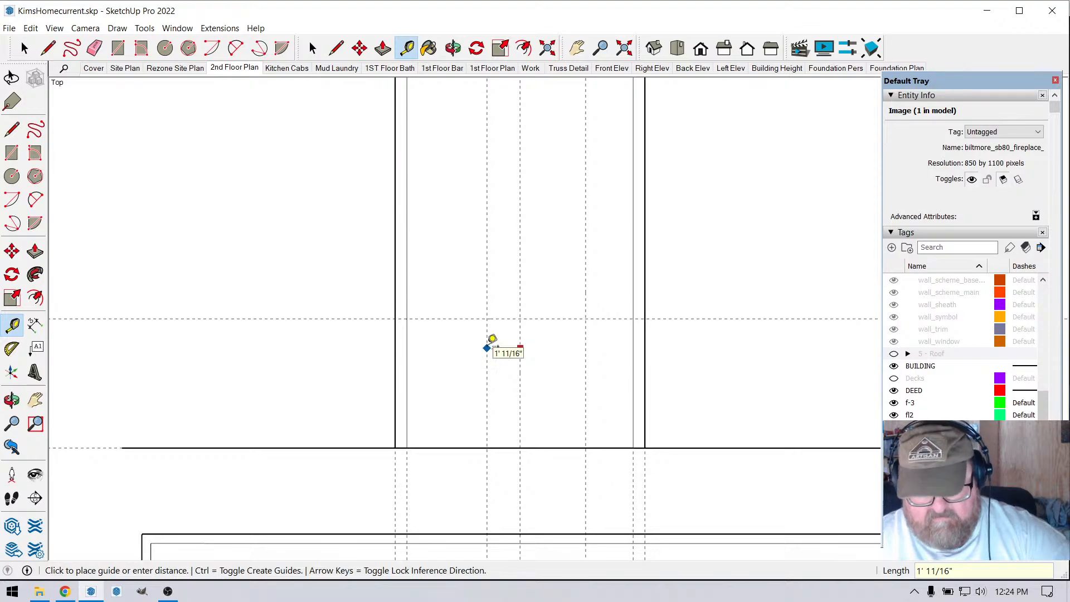
{"action": "type", "text": "25.2"}
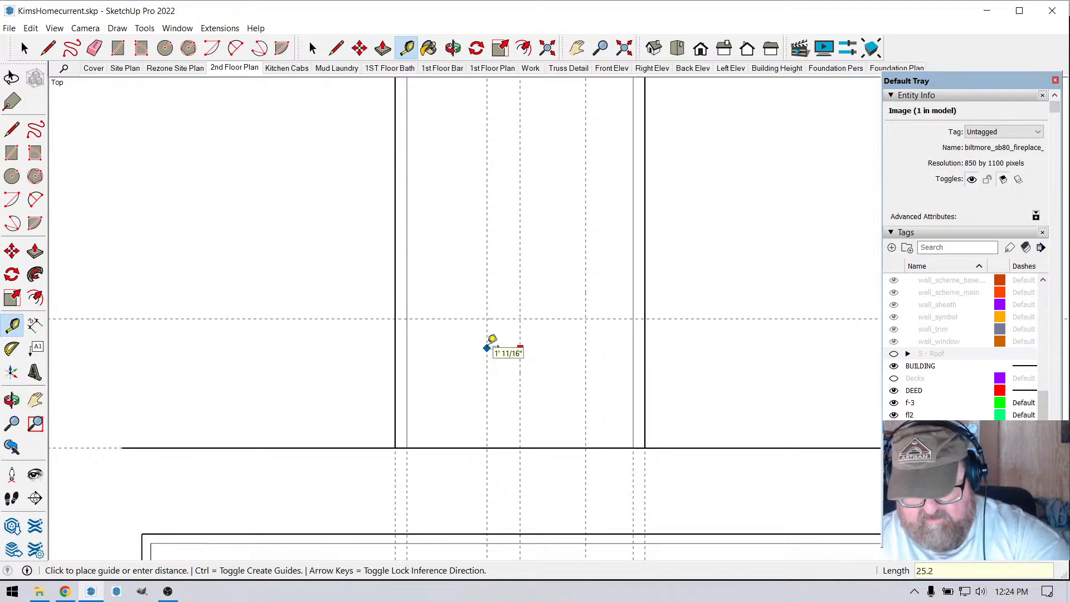
{"action": "type", "text": "5"}
{"action": "key", "text": "Return"}
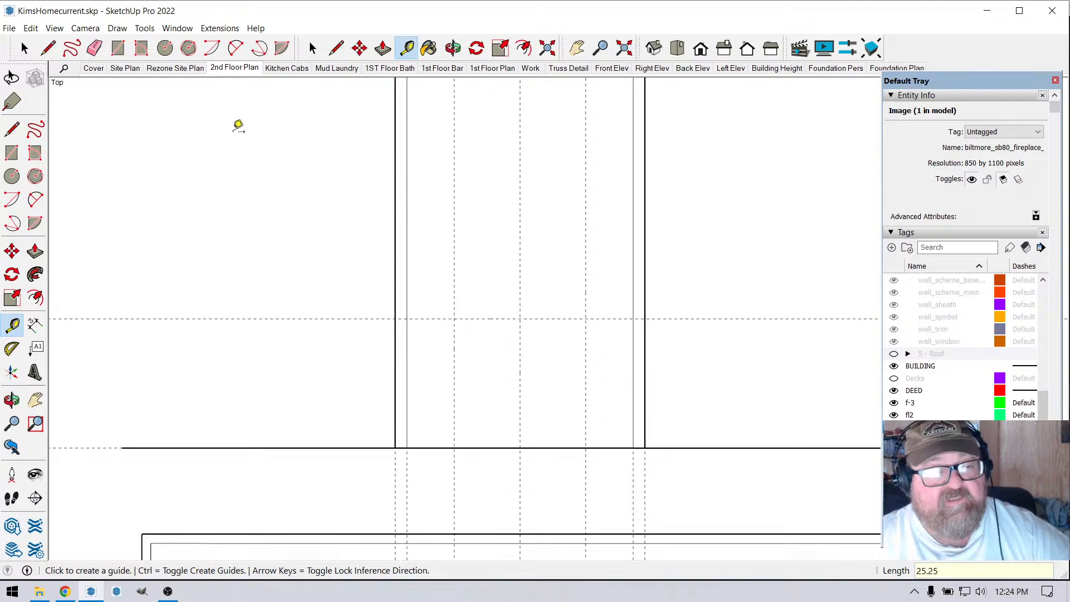
- Draw the fireplace front rectangle between the two outer guides, from the height guide down to the baseline, and group it
{"action": "left_click", "coordinate": [118, 48]}
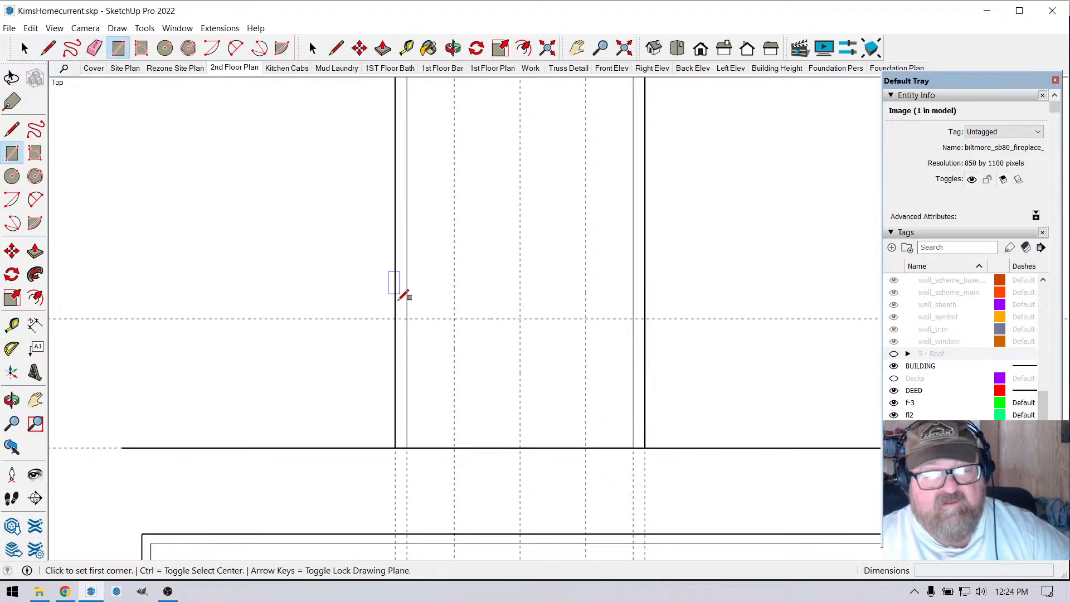
{"action": "left_click", "coordinate": [454, 319]}
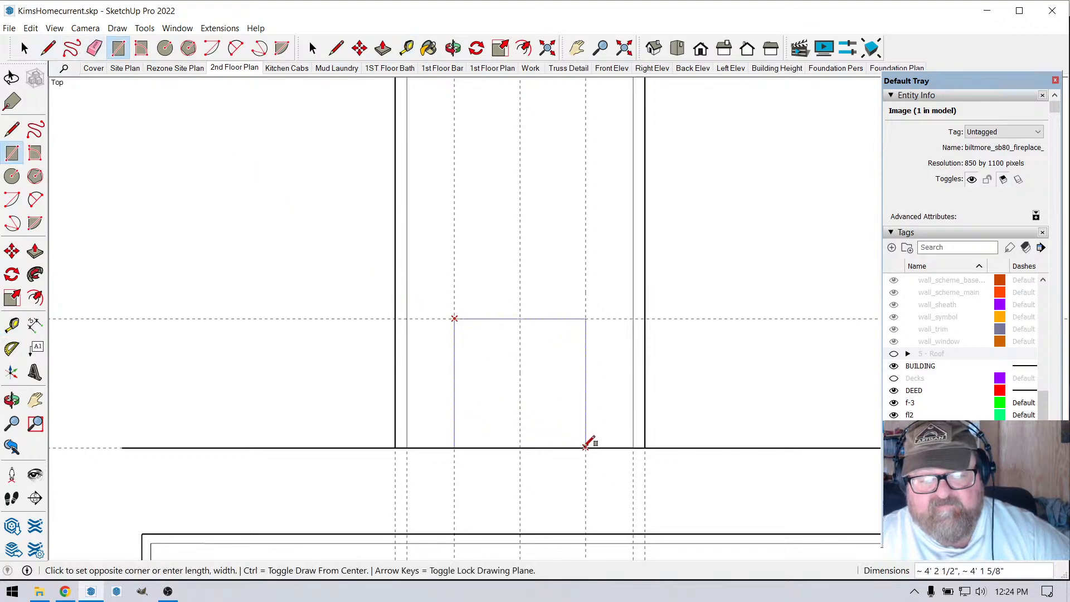
{"action": "left_click", "coordinate": [585, 446]}
{"action": "left_click", "coordinate": [24, 48]}
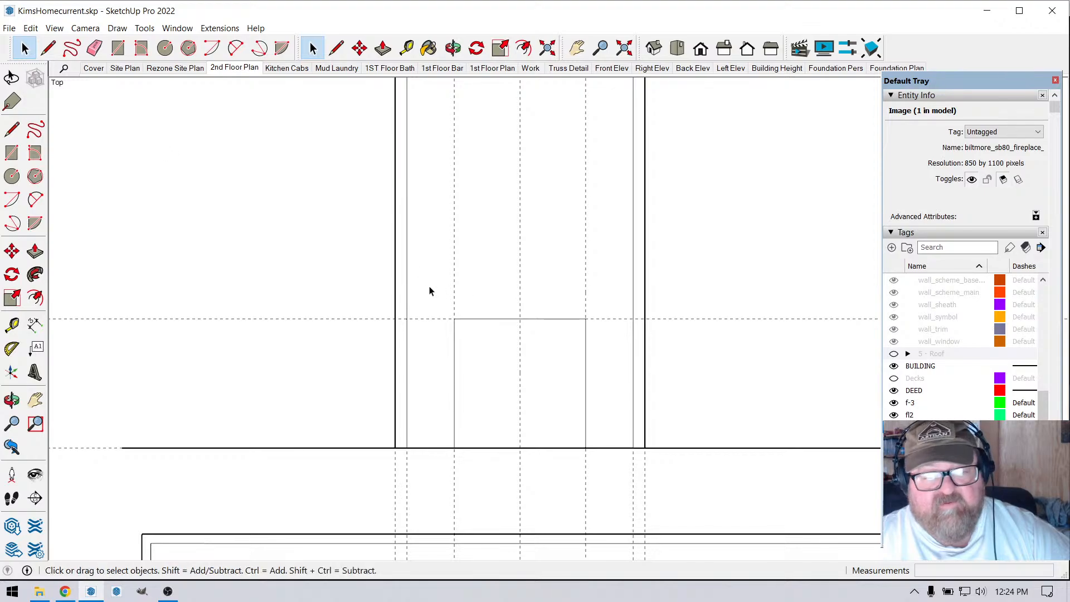
{"action": "left_click_drag", "start_coordinate": [437, 295], "coordinate": [593, 469]}
{"action": "right_click", "coordinate": [510, 365]}
{"action": "left_click", "coordinate": [549, 470]}
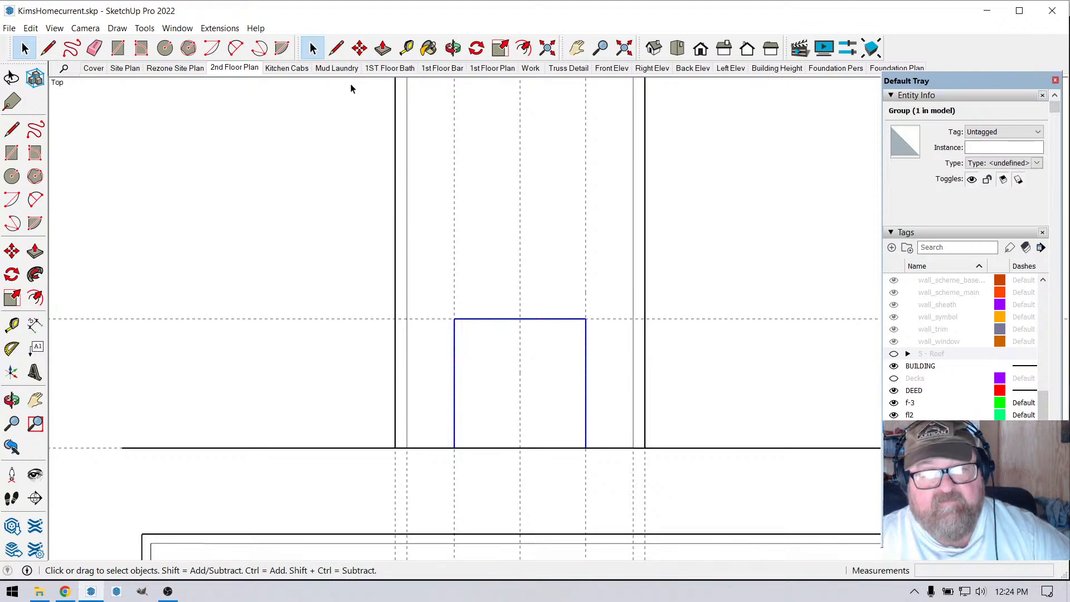
- Try moving the fireplace group up along its side guides, and undo the move
{"action": "left_click", "coordinate": [359, 48]}
{"action": "left_click", "coordinate": [470, 353]}
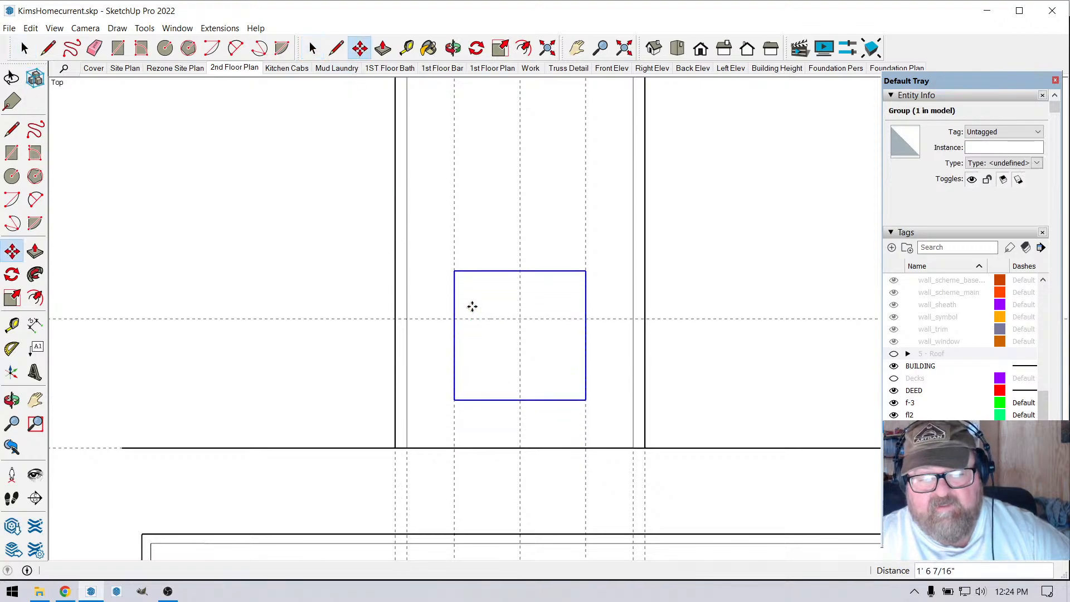
{"action": "left_click", "coordinate": [472, 306]}
{"action": "key", "text": "ctrl+z"}
- Examine the firebox opening dimensions in the Front View of the specification sheet against the drawn fireplace outline
{"action": "scroll", "coordinate": [569, 374], "scroll_direction": "down", "scroll_amount": 1}
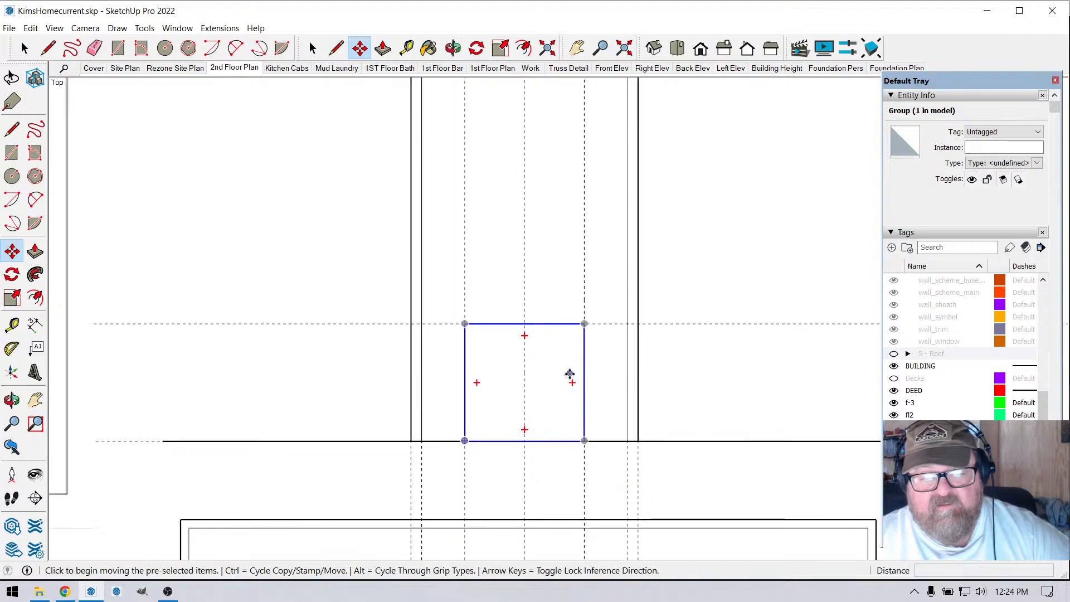
{"action": "scroll", "coordinate": [570, 374], "scroll_direction": "down", "scroll_amount": 3}
{"action": "scroll", "coordinate": [190, 308], "scroll_direction": "up", "scroll_amount": 2}
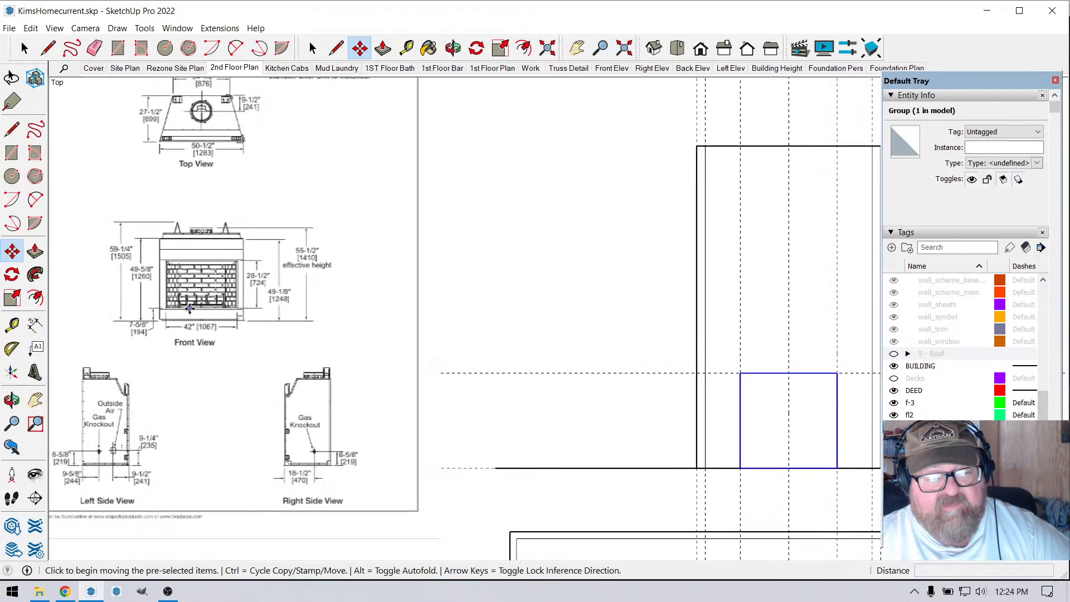
{"action": "scroll", "coordinate": [189, 308], "scroll_direction": "up", "scroll_amount": 2}
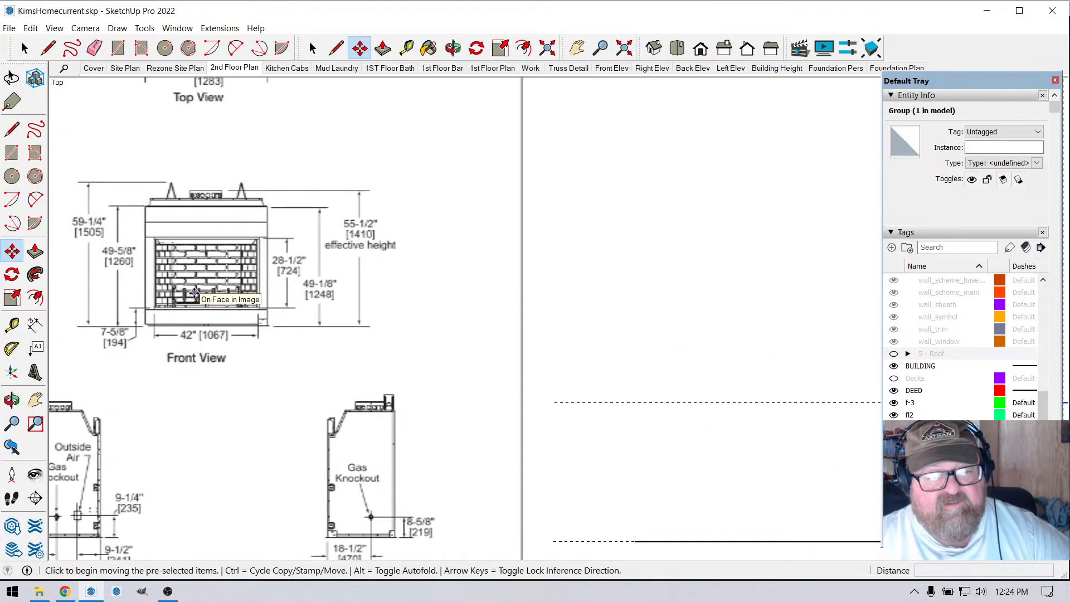
{"action": "scroll", "coordinate": [193, 294], "scroll_direction": "down", "scroll_amount": 4}
{"action": "scroll", "coordinate": [661, 389], "scroll_direction": "up", "scroll_amount": 4}
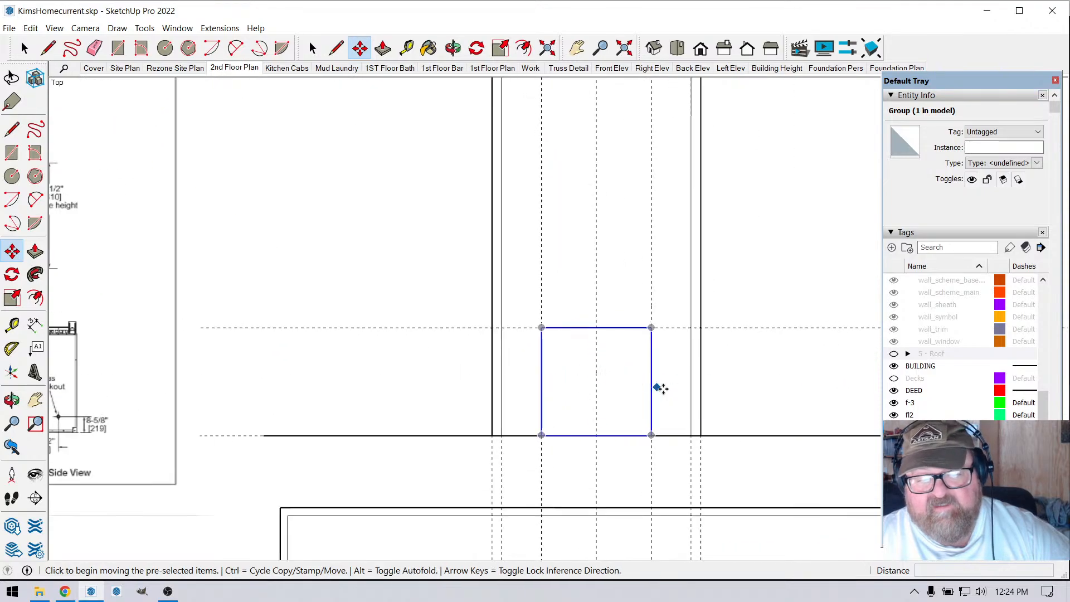
{"action": "scroll", "coordinate": [661, 390], "scroll_direction": "up", "scroll_amount": 2}
{"action": "scroll", "coordinate": [609, 418], "scroll_direction": "up", "scroll_amount": 2}
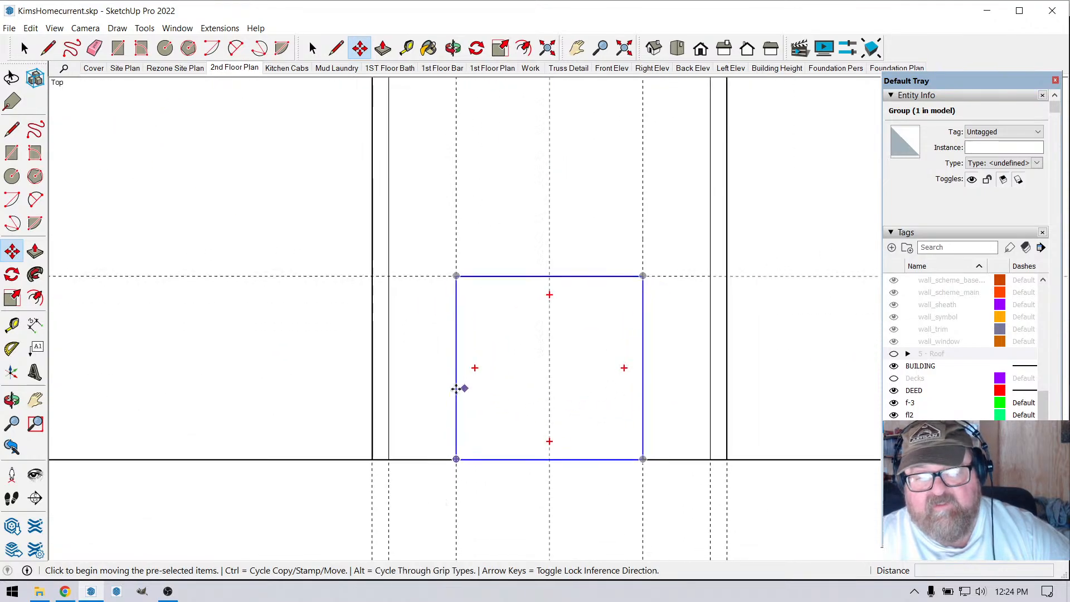
- Open the fireplace group for editing and place a horizontal guide 6" above its bottom edge
{"action": "left_click", "coordinate": [407, 48]}
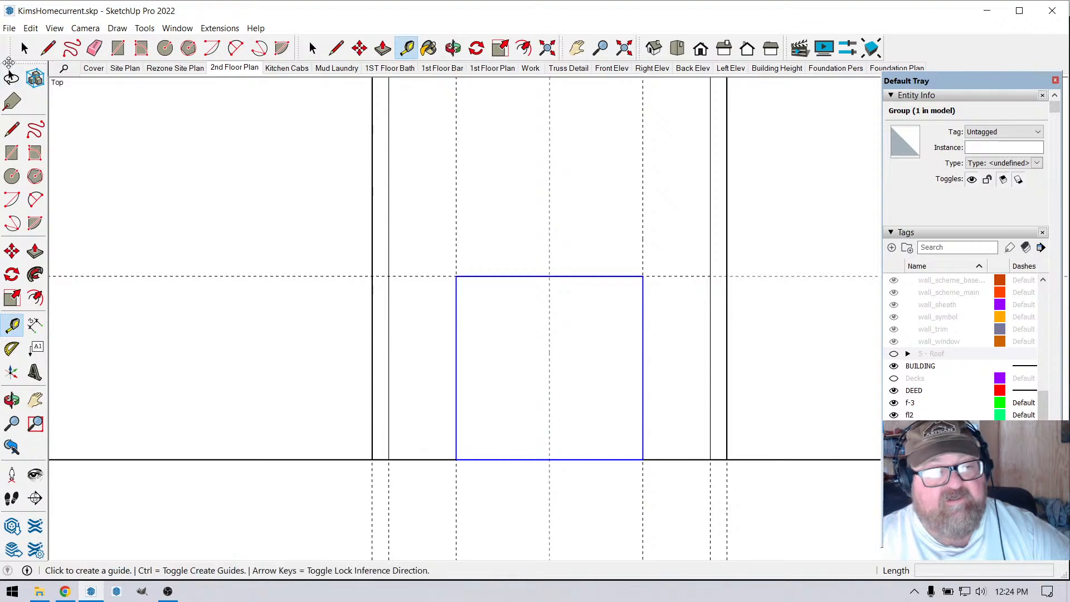
{"action": "key", "text": "space"}
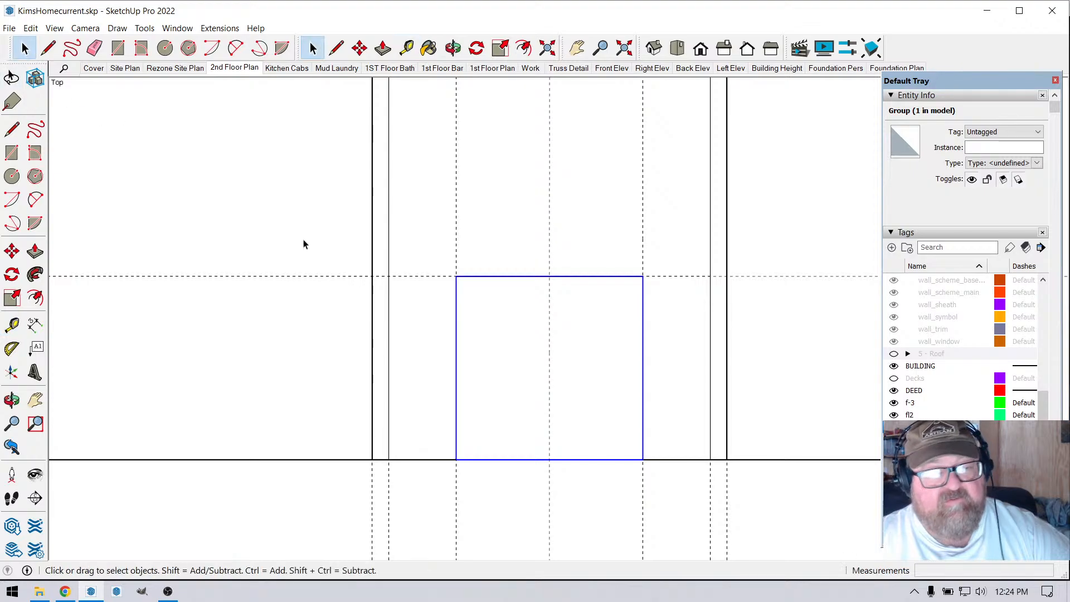
{"action": "left_click", "coordinate": [457, 327]}
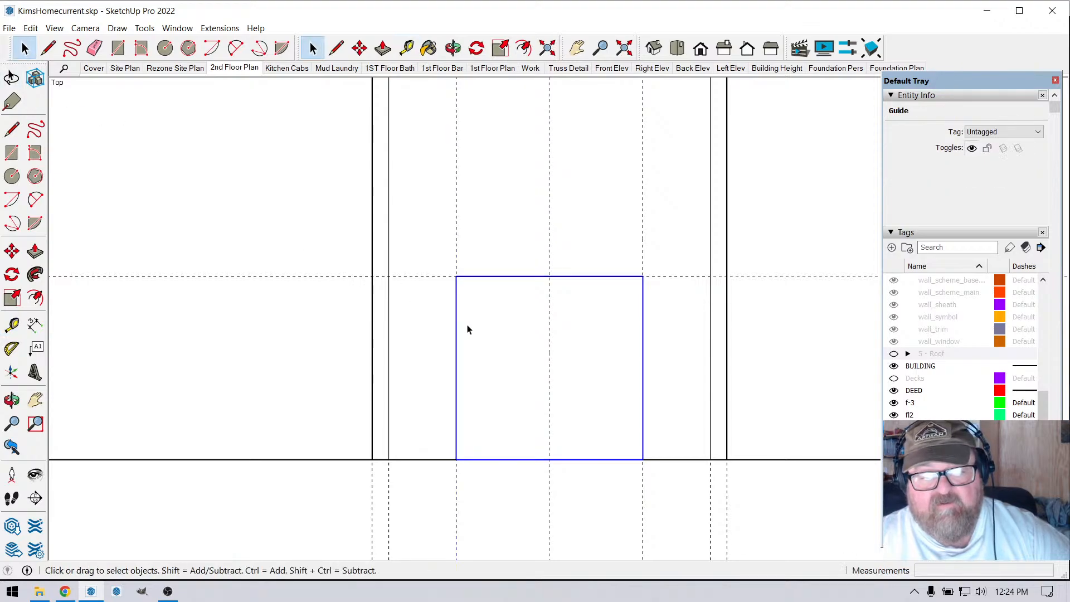
{"action": "triple_click", "coordinate": [467, 329]}
{"action": "left_click", "coordinate": [406, 48]}
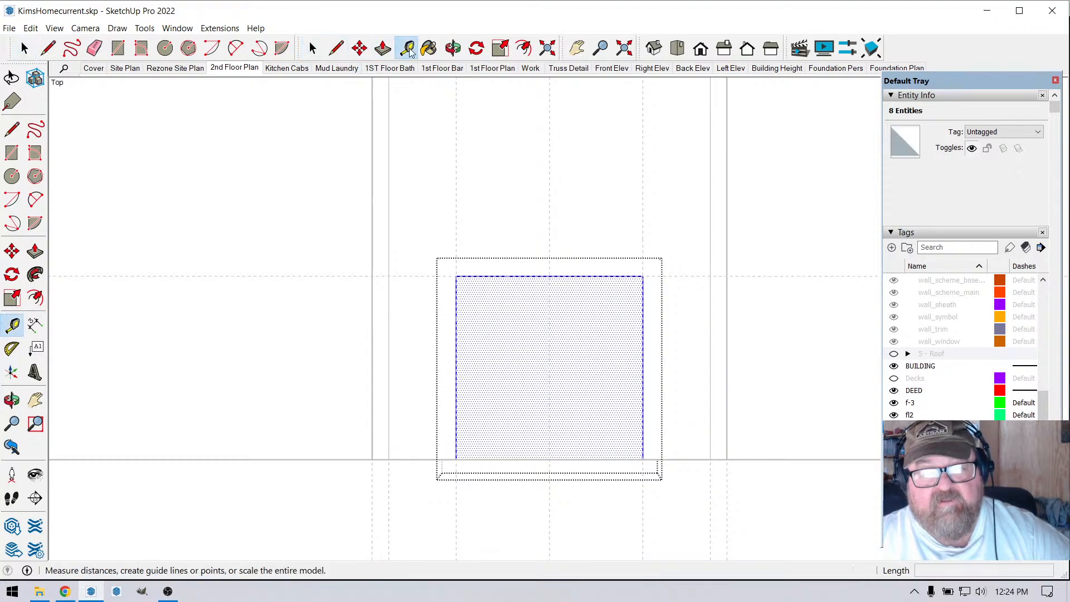
{"action": "left_click", "coordinate": [522, 458]}
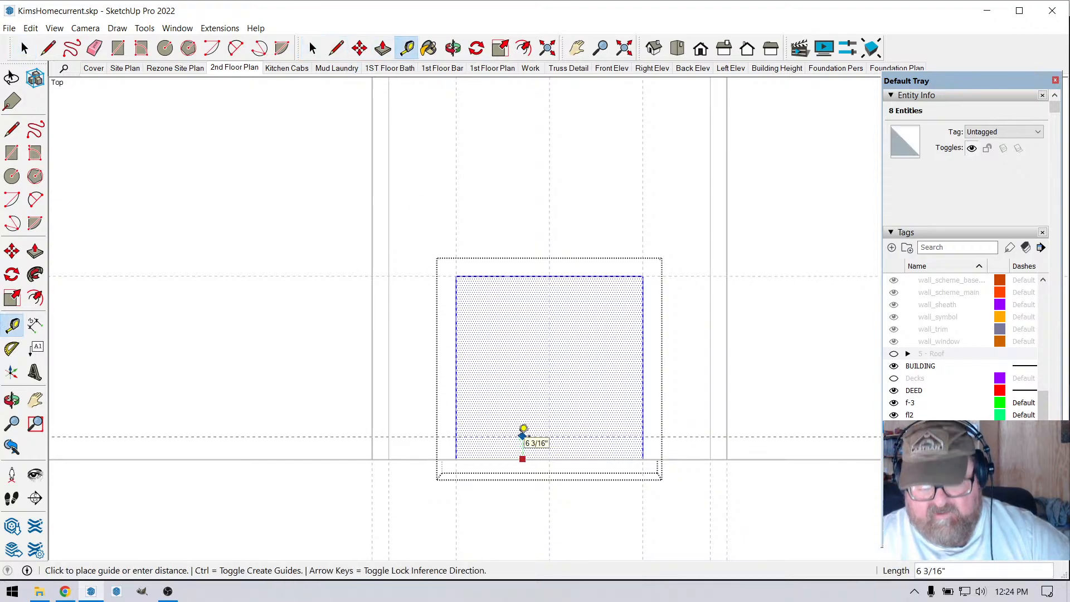
{"action": "type", "text": "6"}
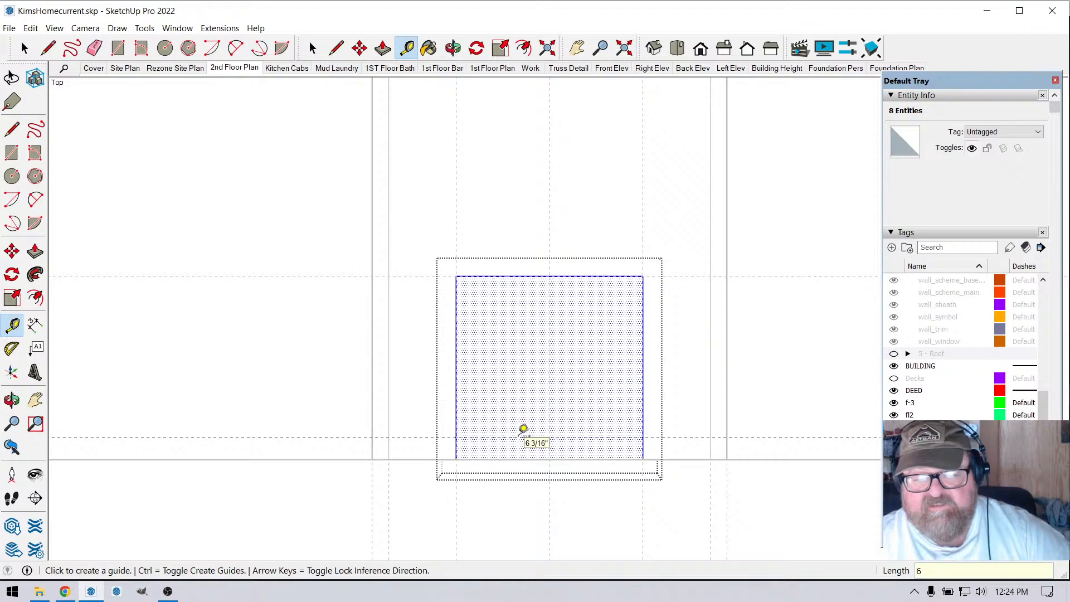
{"action": "key", "text": "Return"}
- Place a horizontal guide 28.3" above the 6" guide and another 13" above that one
{"action": "scroll", "coordinate": [661, 445], "scroll_direction": "down", "scroll_amount": 3}
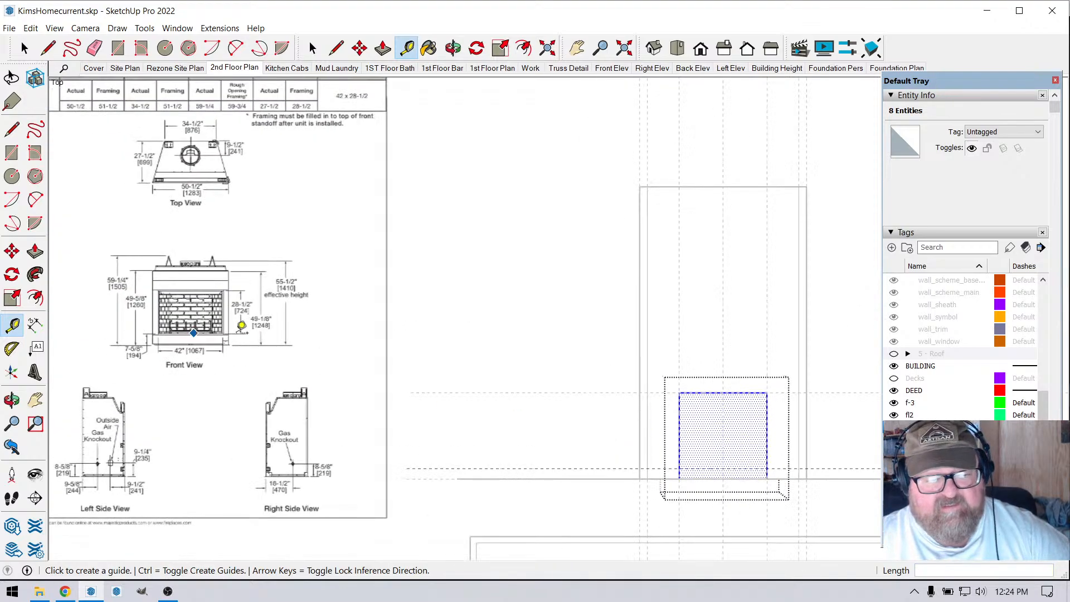
{"action": "left_click", "coordinate": [714, 462]}
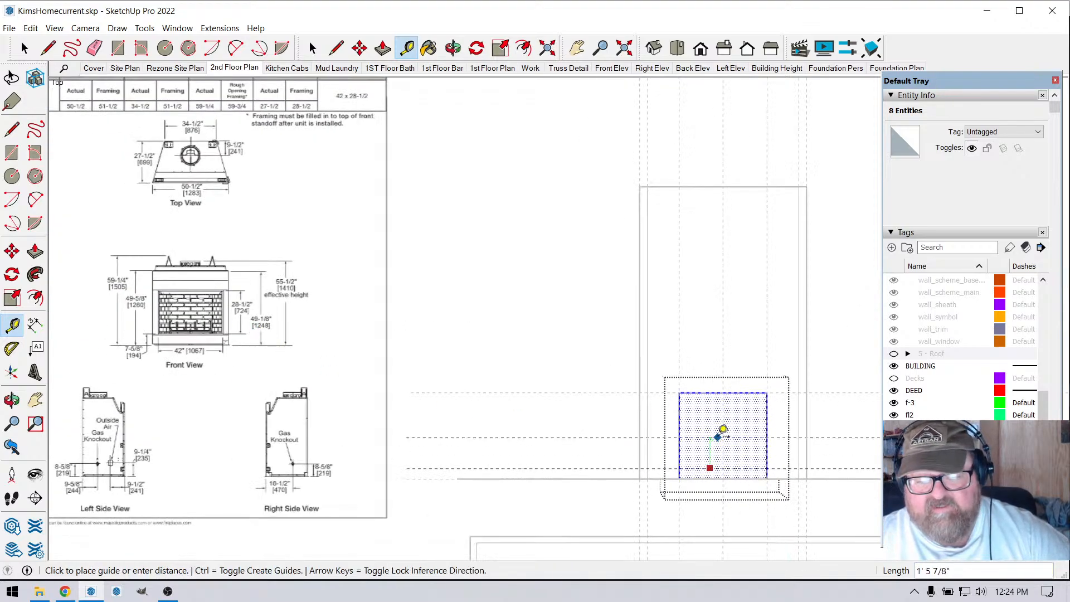
{"action": "type", "text": "28"}
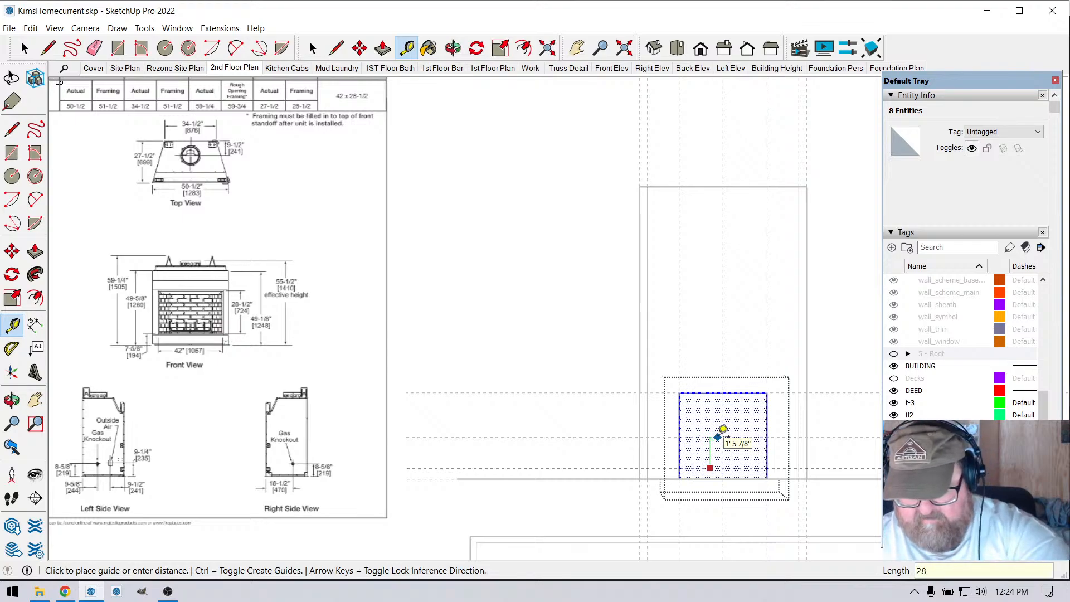
{"action": "type", "text": ".3"}
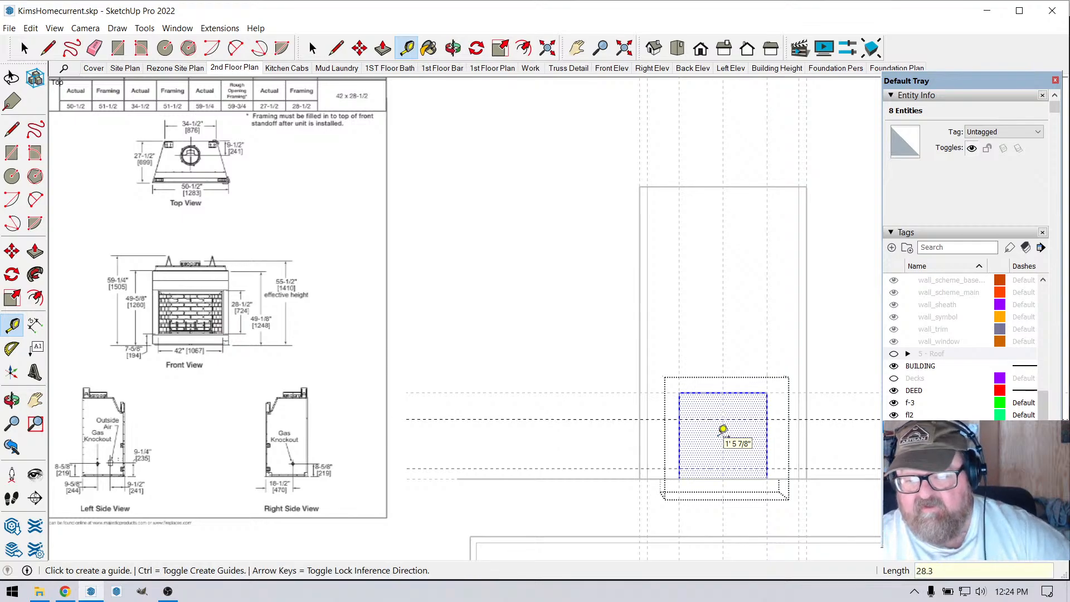
{"action": "key", "text": "Return"}
{"action": "left_click", "coordinate": [718, 419]}
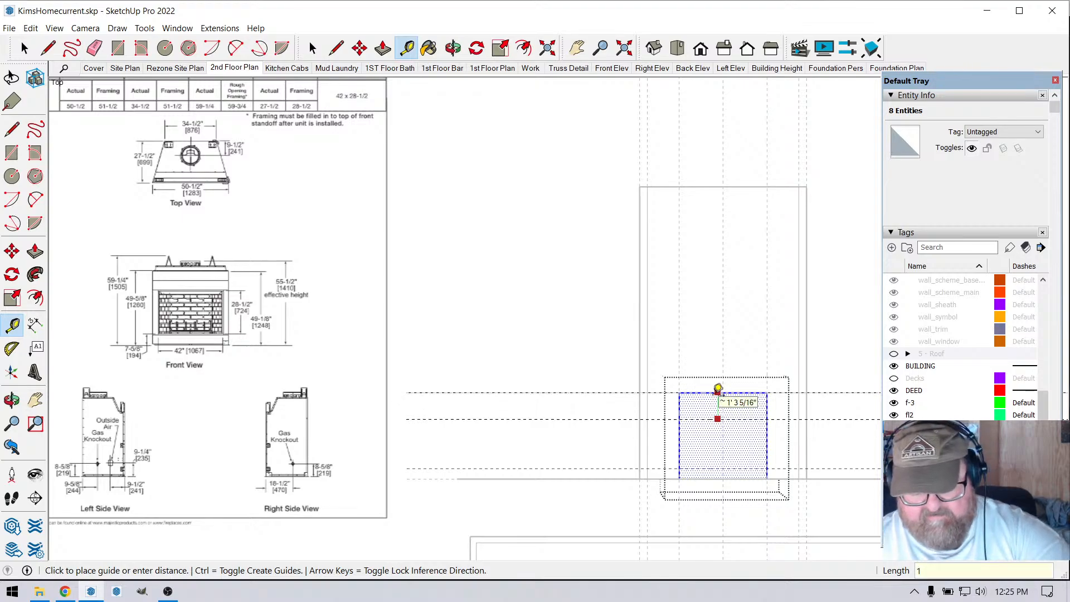
{"action": "type", "text": "3"}
{"action": "key", "text": "Return"}
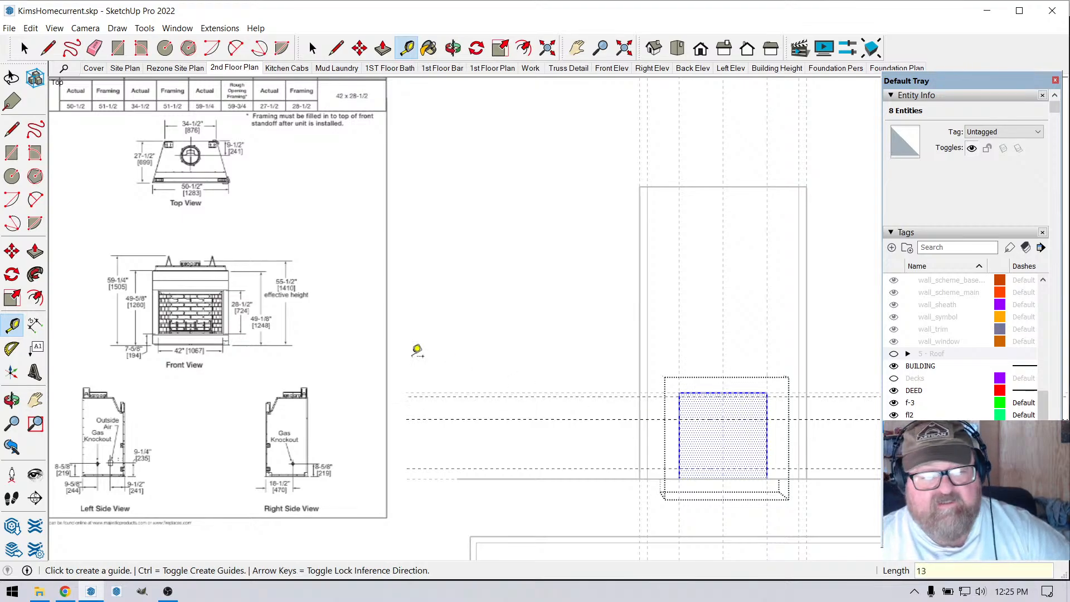
- Place vertical guides 4" inside the fireplace outline's two side edges
{"action": "scroll", "coordinate": [705, 434], "scroll_direction": "up", "scroll_amount": 2}
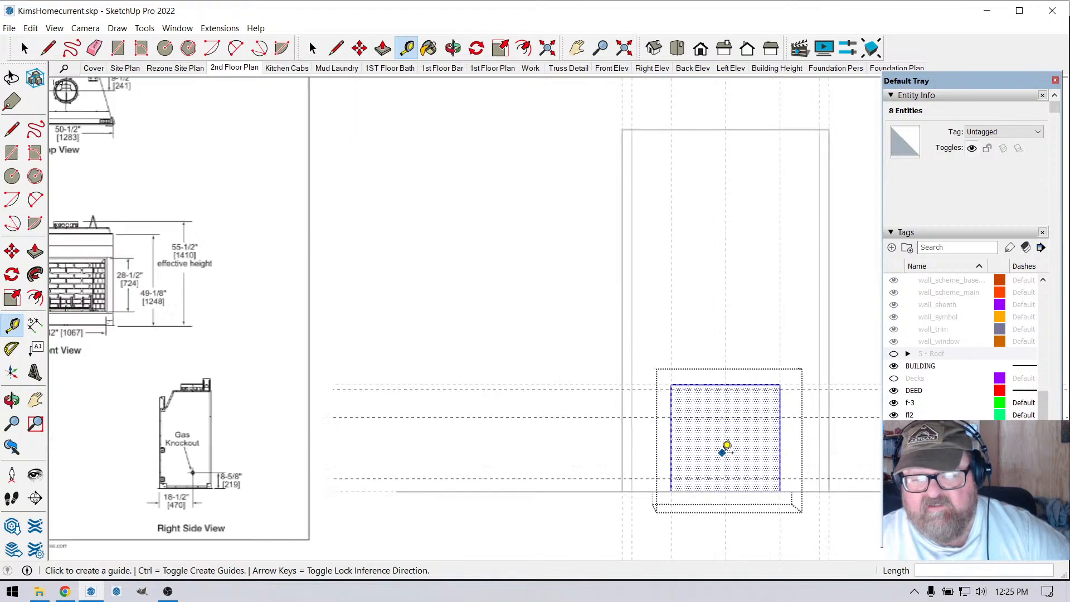
{"action": "left_click", "coordinate": [672, 436]}
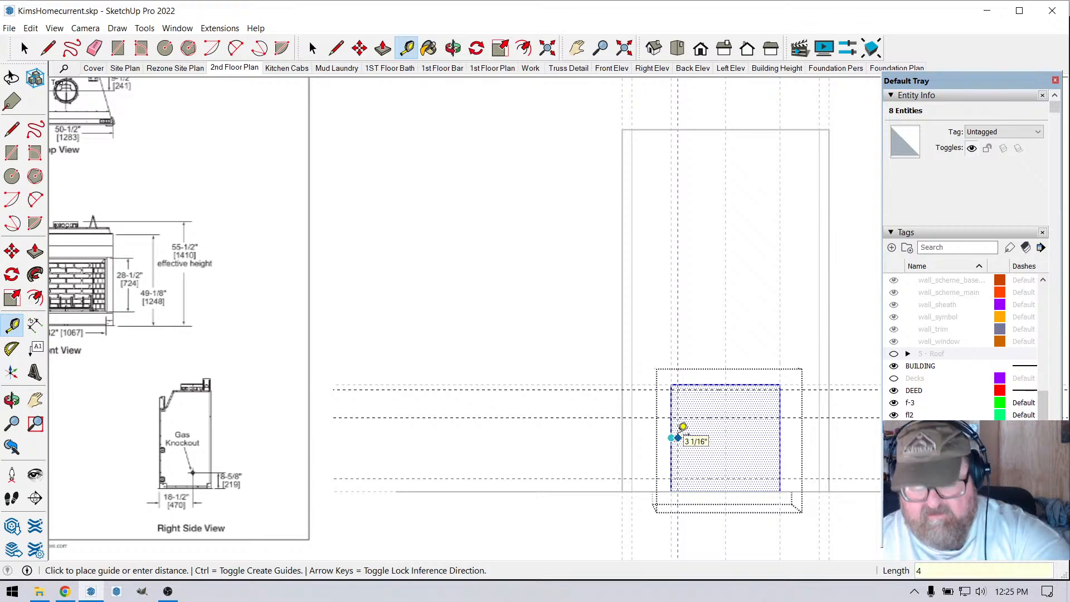
{"action": "left_click", "coordinate": [682, 427]}
{"action": "left_click", "coordinate": [779, 435]}
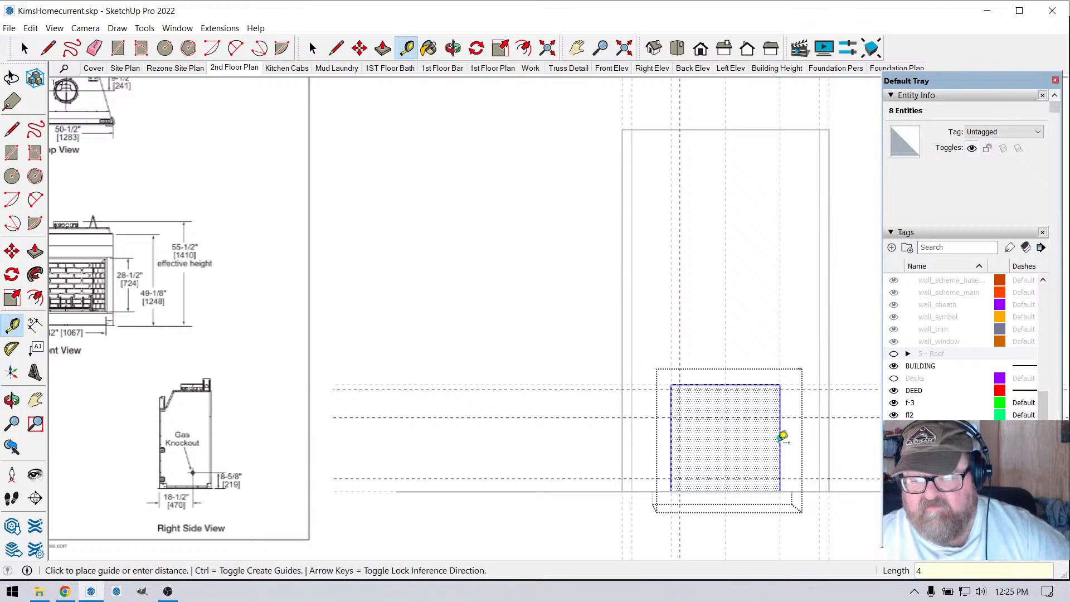
{"action": "type", "text": "4"}
{"action": "key", "text": "Return"}
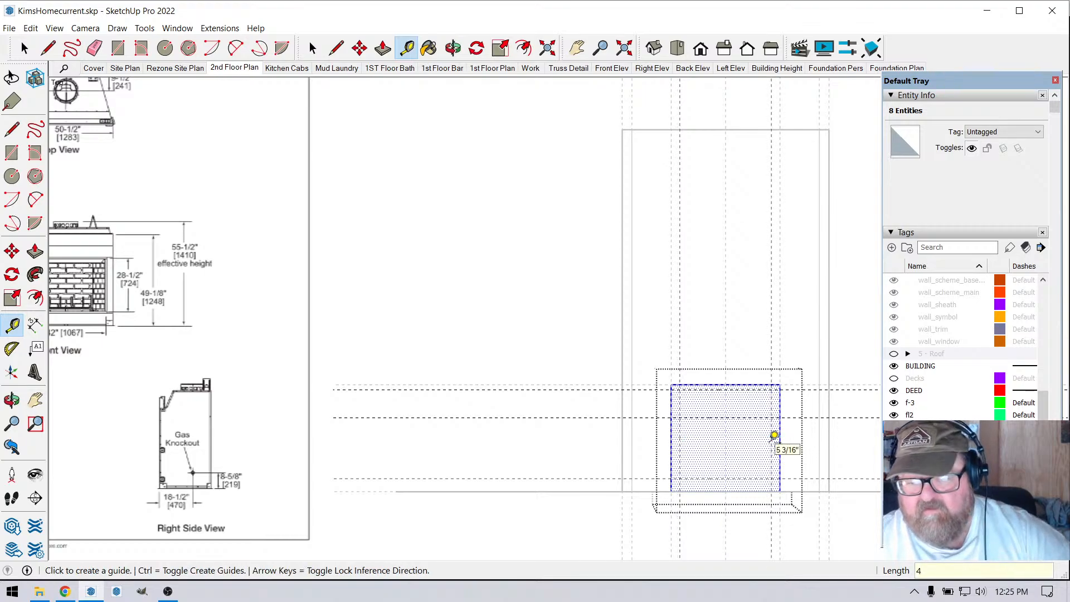
- Draw the firebox opening rectangle between the inner side guides, from the 28.3" guide down to the 6" guide, and clear the selection
{"action": "key", "text": "r"}
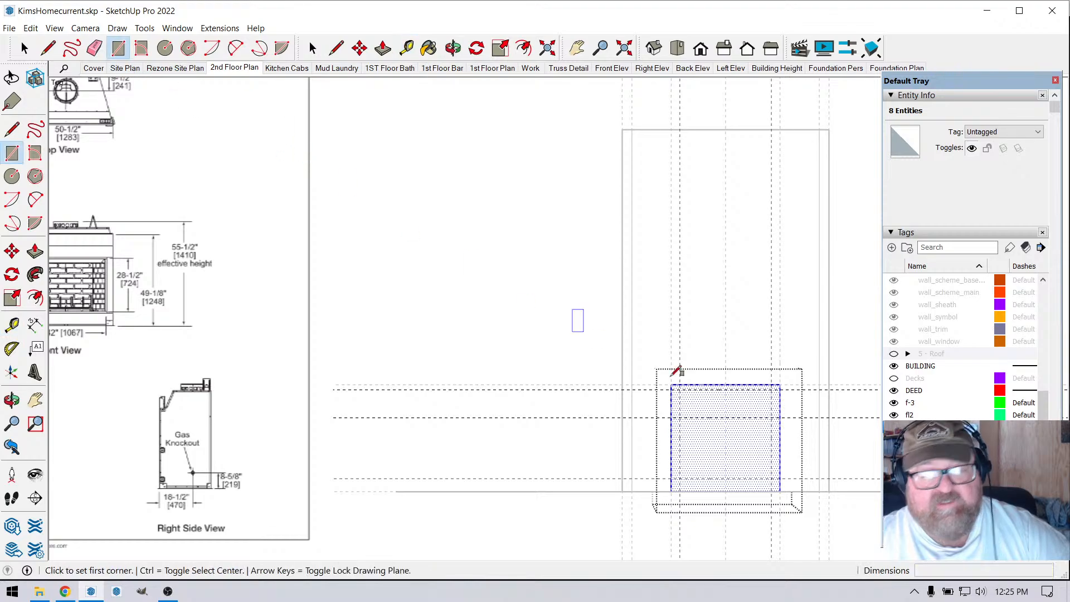
{"action": "left_click", "coordinate": [679, 417]}
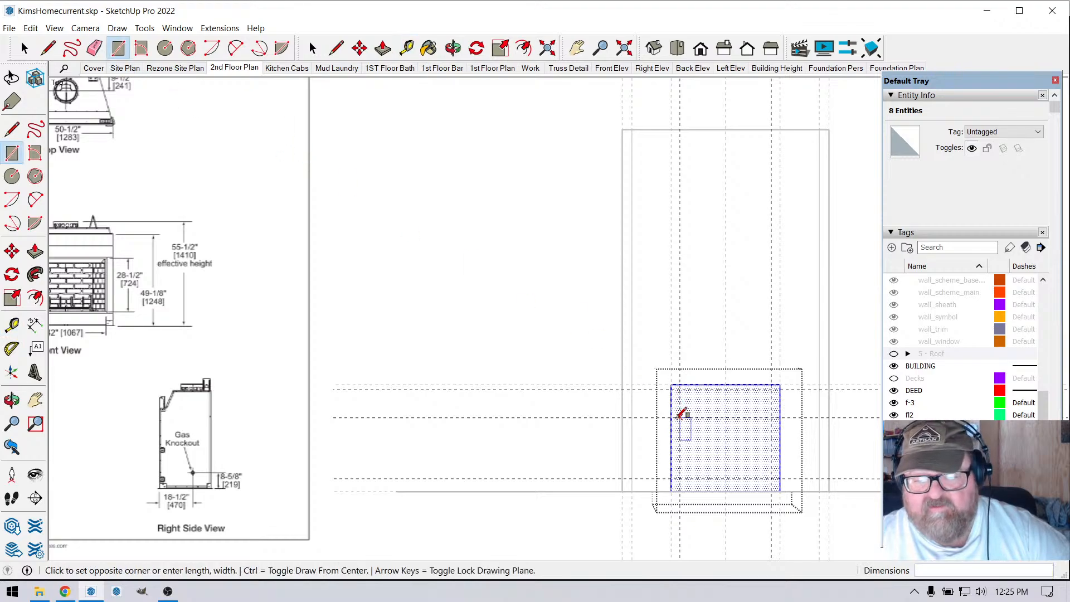
{"action": "left_click", "coordinate": [771, 479]}
{"action": "scroll", "coordinate": [813, 465], "scroll_direction": "up", "scroll_amount": 1}
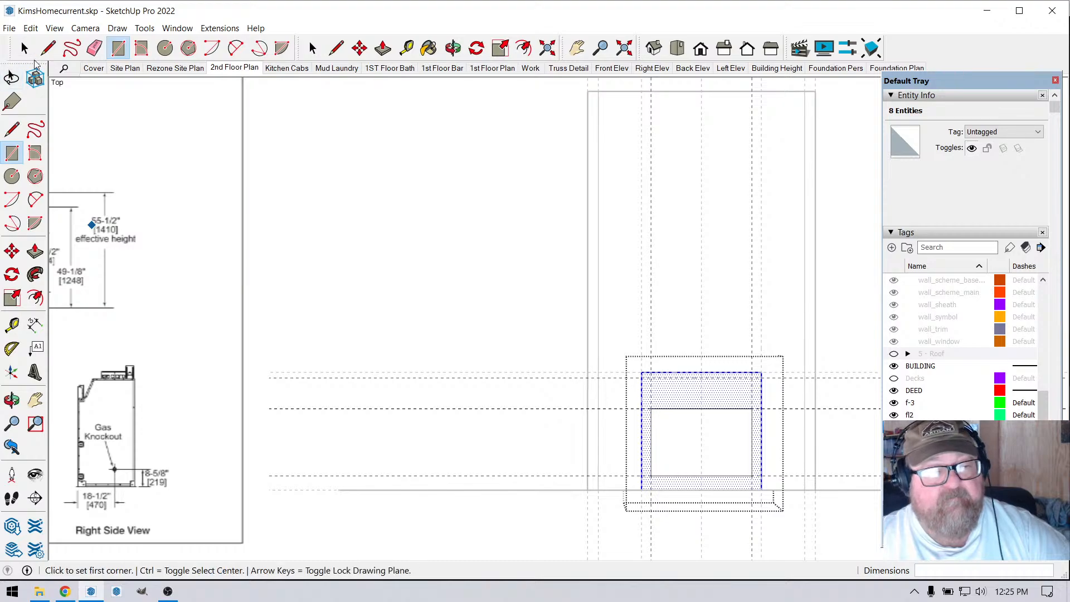
{"action": "left_click", "coordinate": [25, 48]}
{"action": "left_click", "coordinate": [688, 366]}
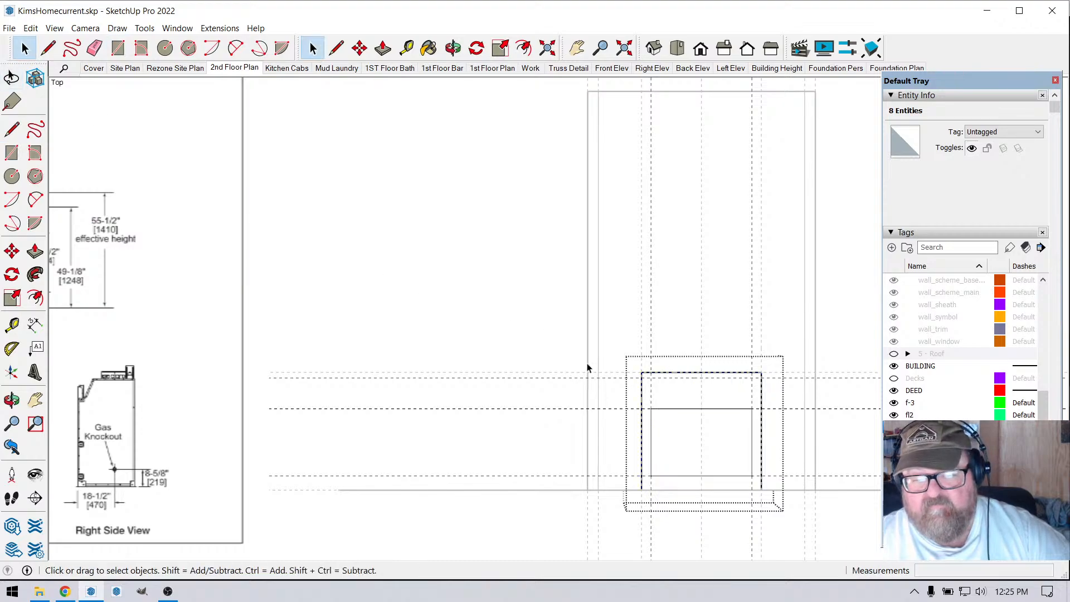
- Close the fireplace group and move it about 1' 6 1/4" sideways until its right edge meets the enclosure's inner right wall line
{"action": "scroll", "coordinate": [587, 365], "scroll_direction": "down", "scroll_amount": 1}
{"action": "scroll", "coordinate": [766, 422], "scroll_direction": "down", "scroll_amount": 1}
{"action": "scroll", "coordinate": [812, 461], "scroll_direction": "up", "scroll_amount": 1}
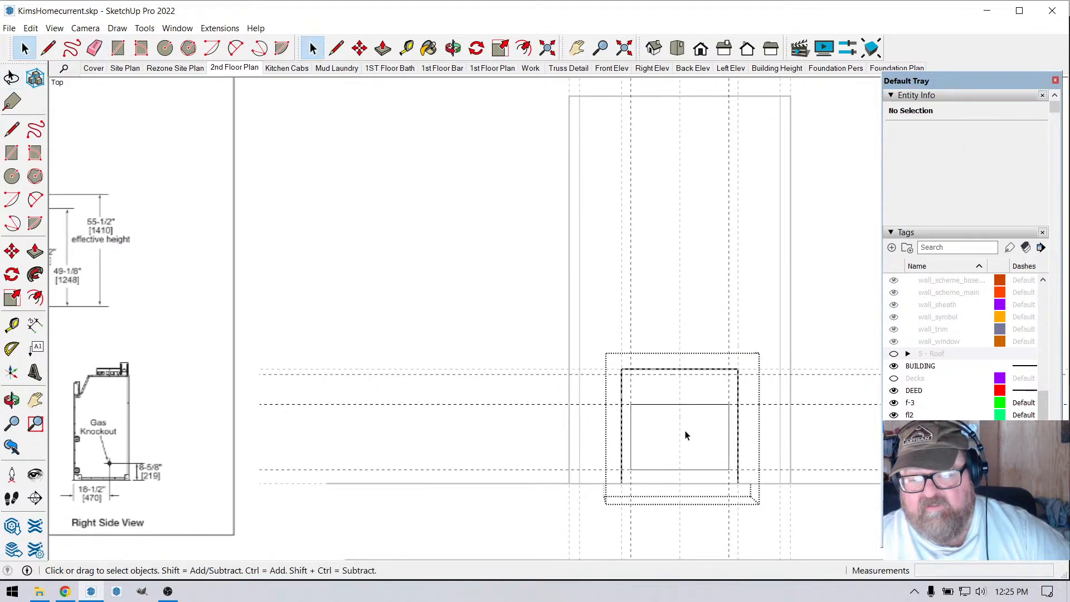
{"action": "scroll", "coordinate": [753, 450], "scroll_direction": "up", "scroll_amount": 3}
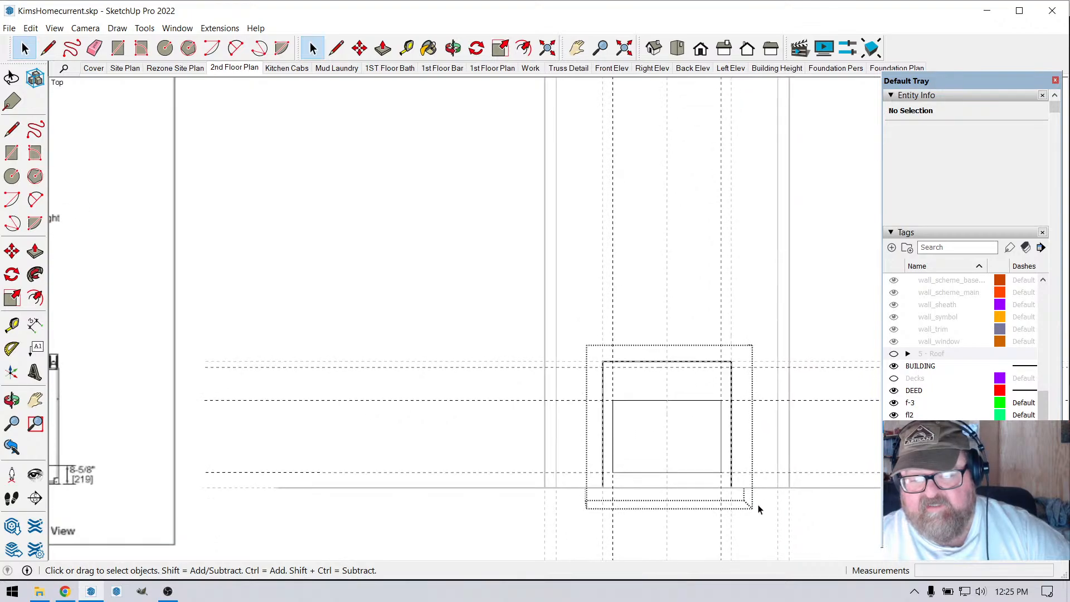
{"action": "scroll", "coordinate": [589, 369], "scroll_direction": "down", "scroll_amount": 1}
{"action": "scroll", "coordinate": [747, 430], "scroll_direction": "down", "scroll_amount": 5}
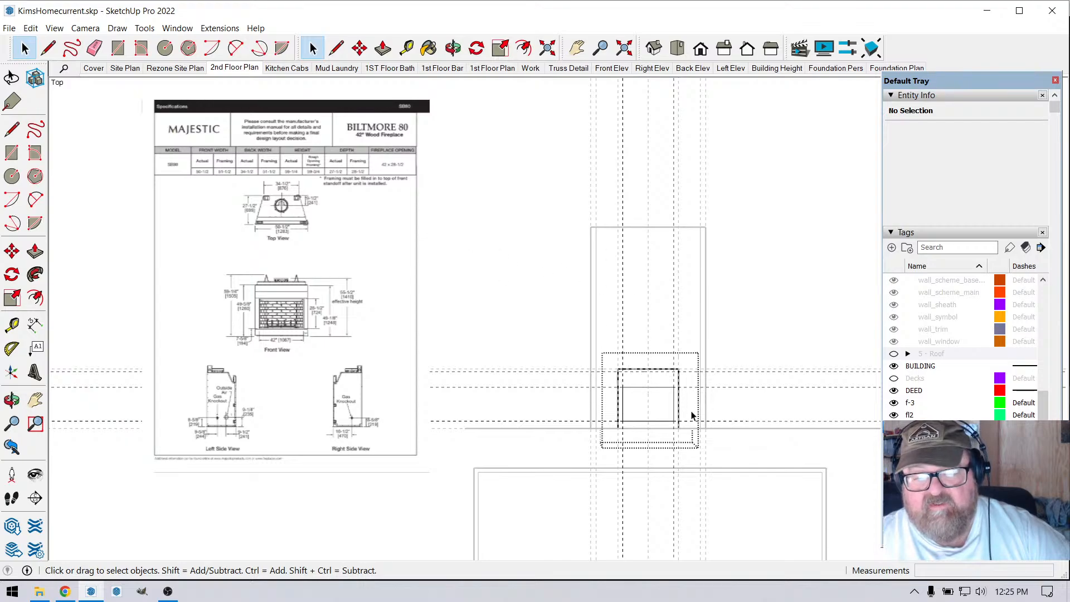
{"action": "scroll", "coordinate": [691, 415], "scroll_direction": "up", "scroll_amount": 3}
{"action": "key", "text": "Escape"}
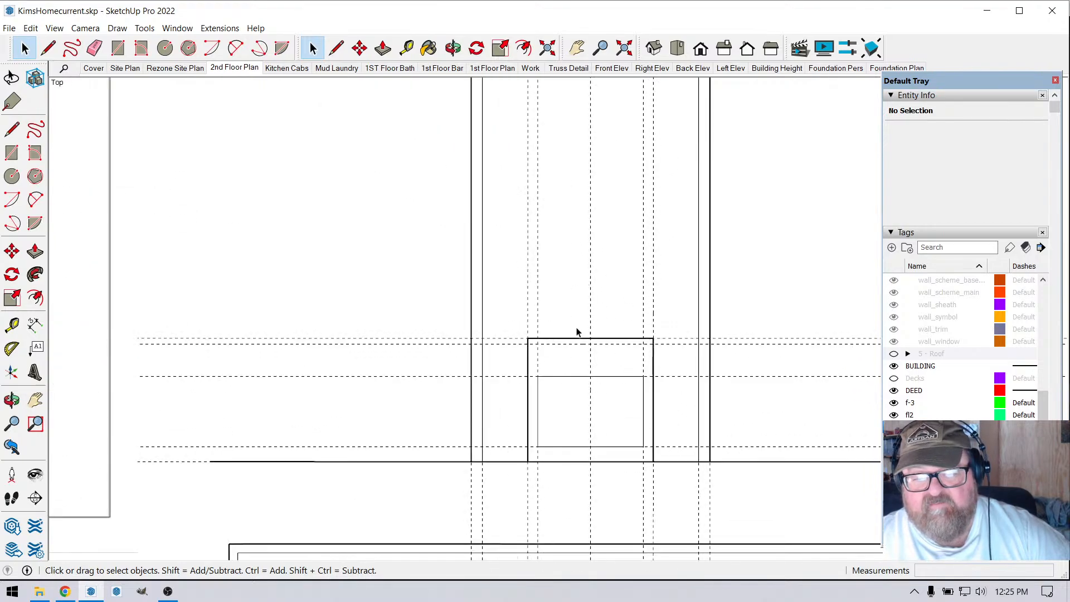
{"action": "left_click", "coordinate": [567, 375]}
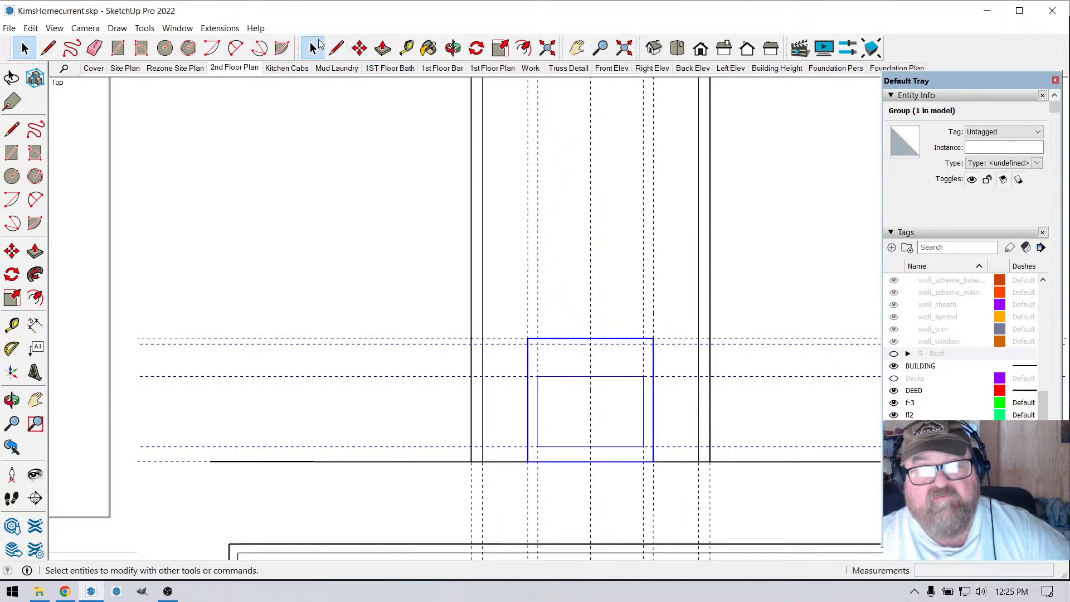
{"action": "left_click", "coordinate": [359, 50]}
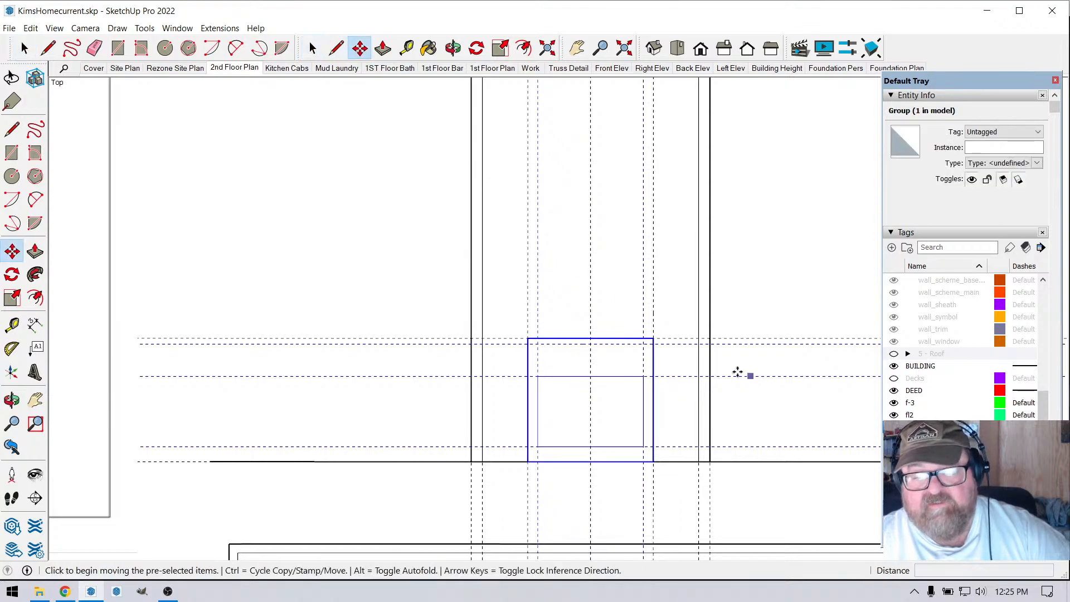
{"action": "left_click", "coordinate": [655, 337]}
{"action": "left_click", "coordinate": [698, 339]}
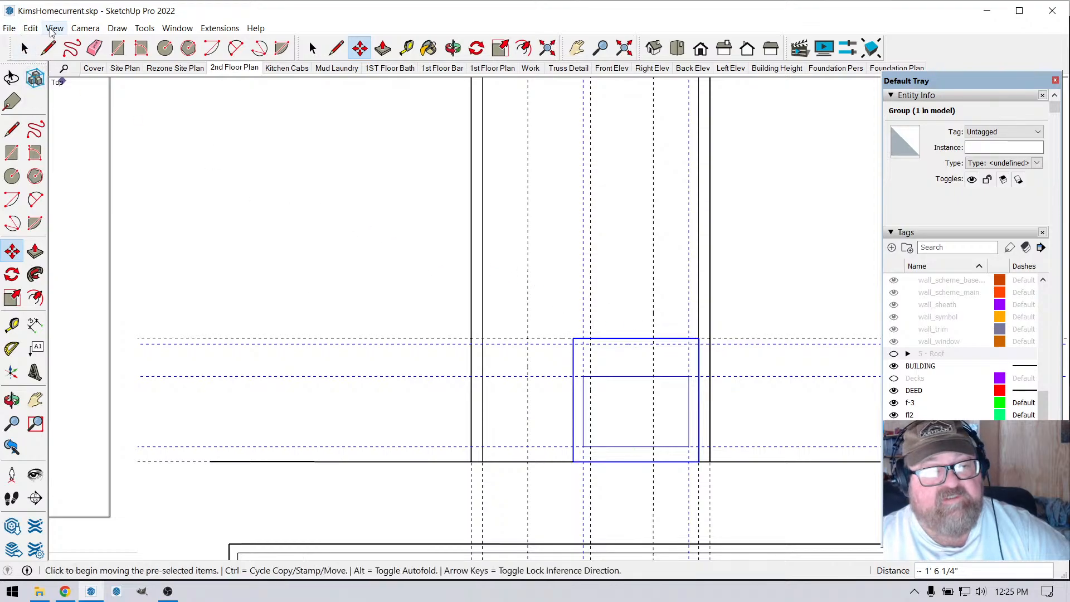
- Delete all guides from the model
{"action": "left_click", "coordinate": [30, 29]}
{"action": "left_click", "coordinate": [66, 141]}
{"action": "scroll", "coordinate": [446, 265], "scroll_direction": "down", "scroll_amount": 5}
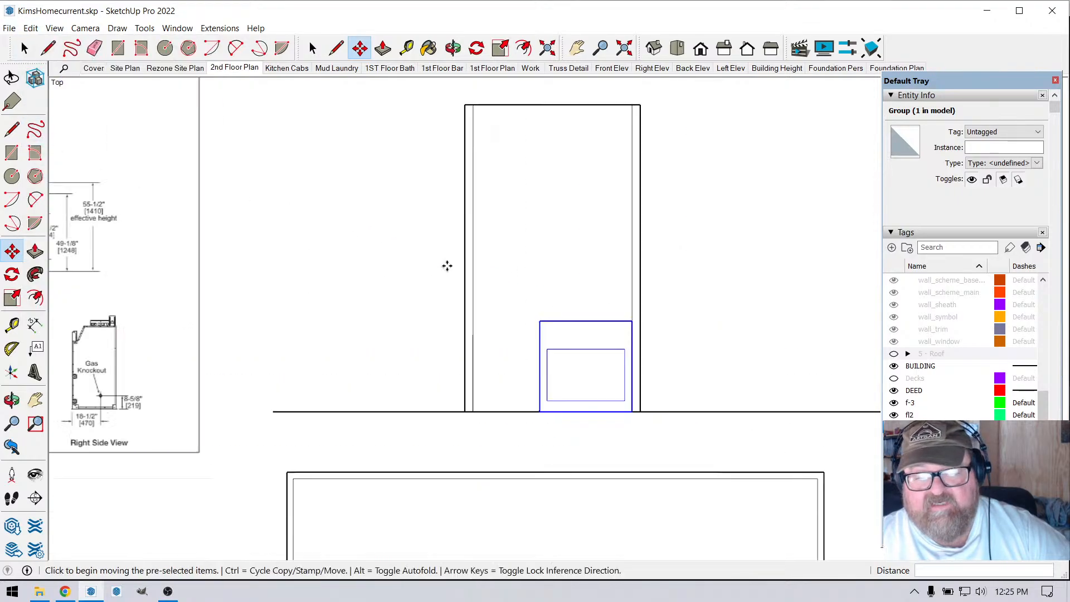
- Place vertical guides through the midpoints of the enclosure's top edge and the fireplace's top edge
{"action": "scroll", "coordinate": [447, 264], "scroll_direction": "down", "scroll_amount": 2}
{"action": "scroll", "coordinate": [491, 498], "scroll_direction": "up", "scroll_amount": 3}
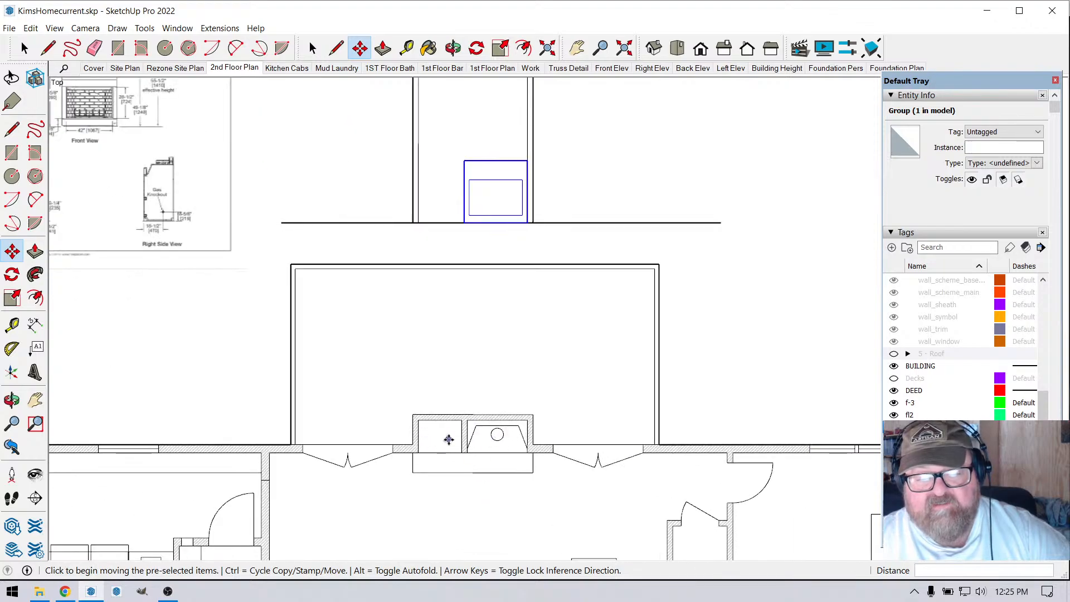
{"action": "scroll", "coordinate": [445, 440], "scroll_direction": "down", "scroll_amount": 3}
{"action": "scroll", "coordinate": [463, 143], "scroll_direction": "up", "scroll_amount": 5}
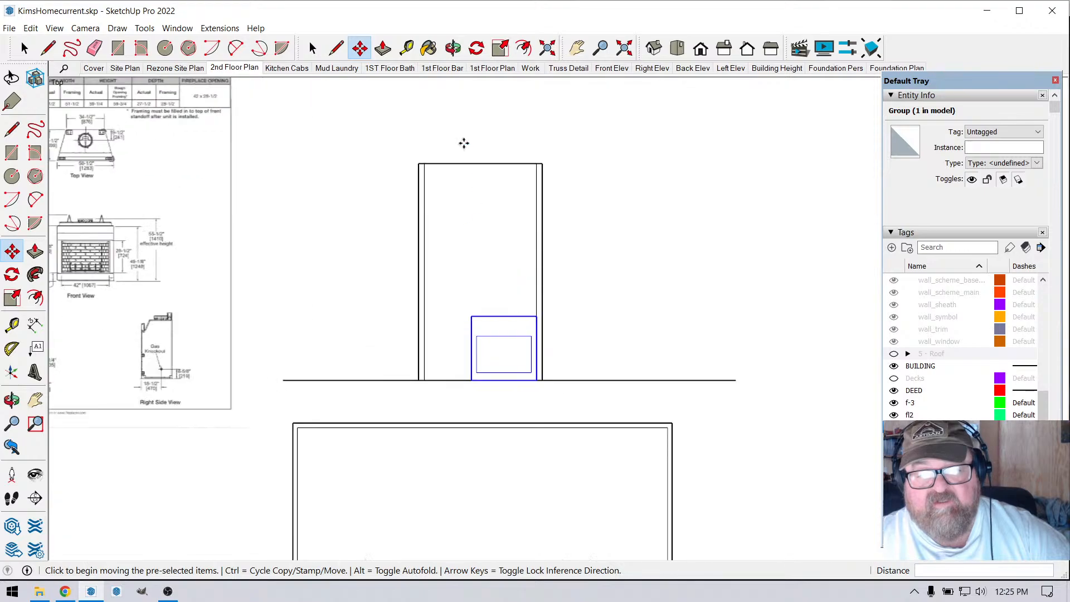
{"action": "left_click", "coordinate": [406, 48]}
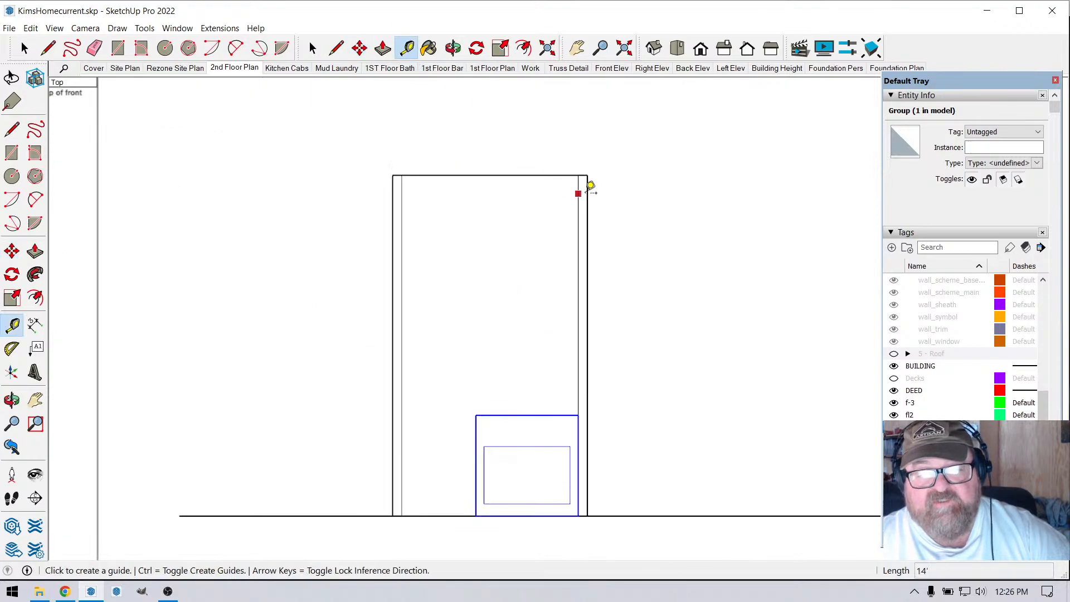
{"action": "left_click", "coordinate": [490, 166]}
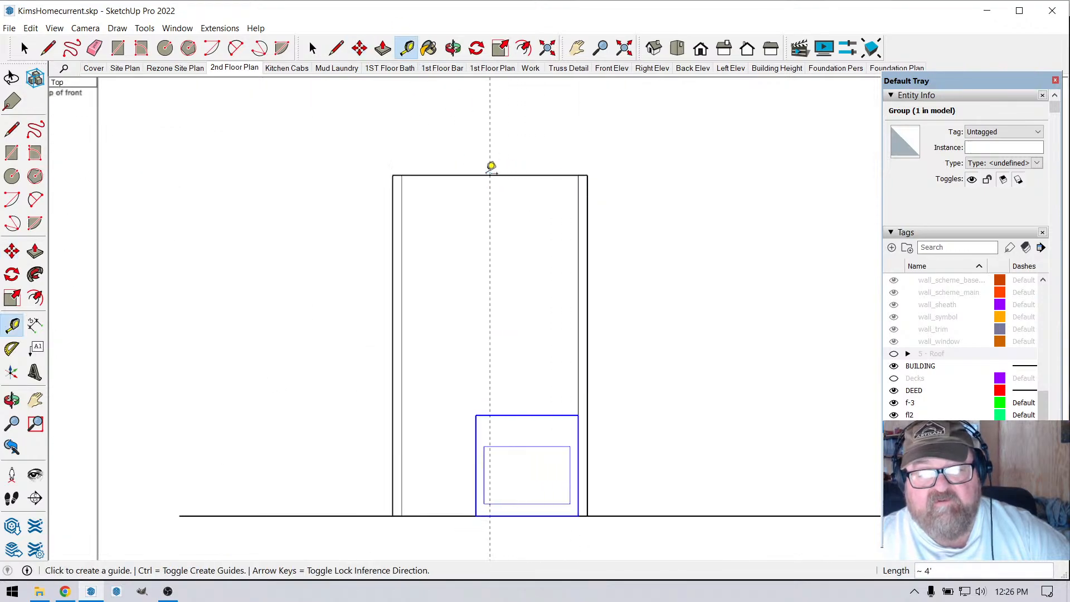
{"action": "scroll", "coordinate": [513, 384], "scroll_direction": "up", "scroll_amount": 1}
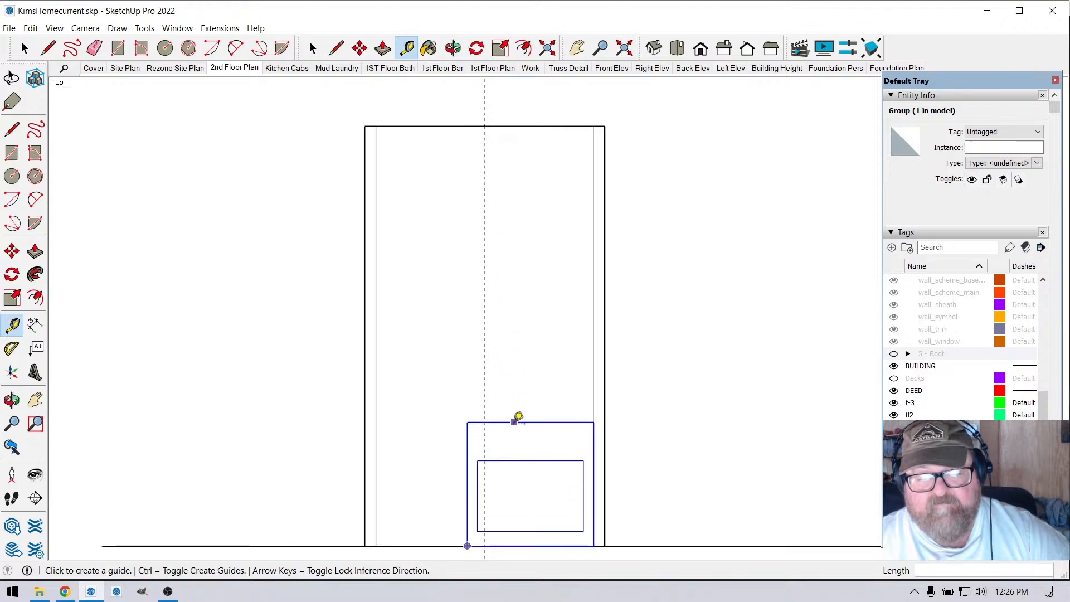
{"action": "left_click", "coordinate": [468, 441]}
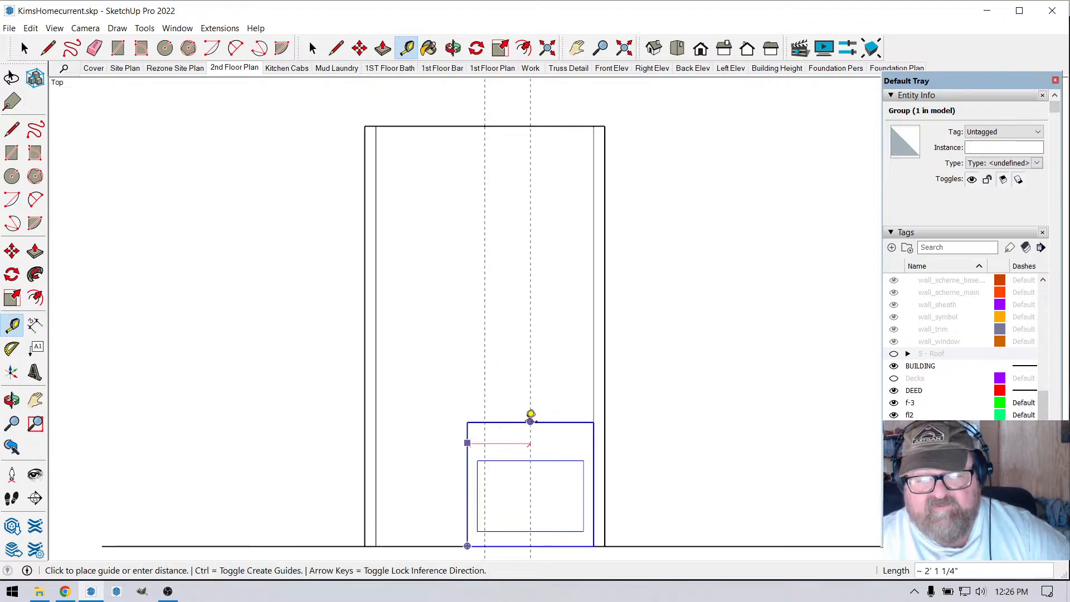
{"action": "left_click", "coordinate": [530, 421]}
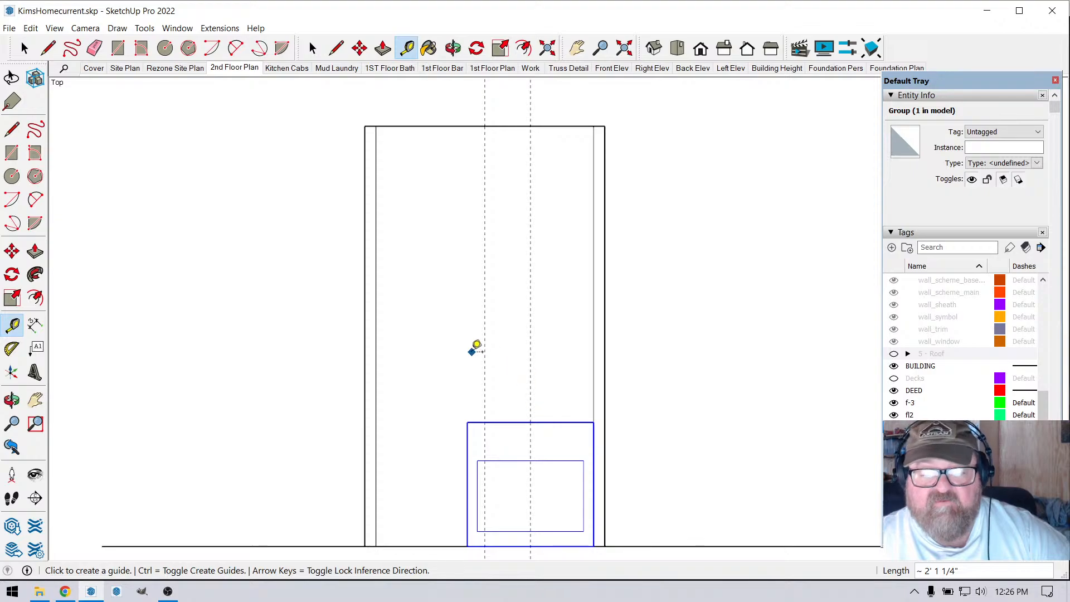
- Examine the front view dimensions on the Biltmore 80 specification sheet and the fireplace's offset from the enclosure's centerline
{"action": "scroll", "coordinate": [642, 299], "scroll_direction": "down", "scroll_amount": 4}
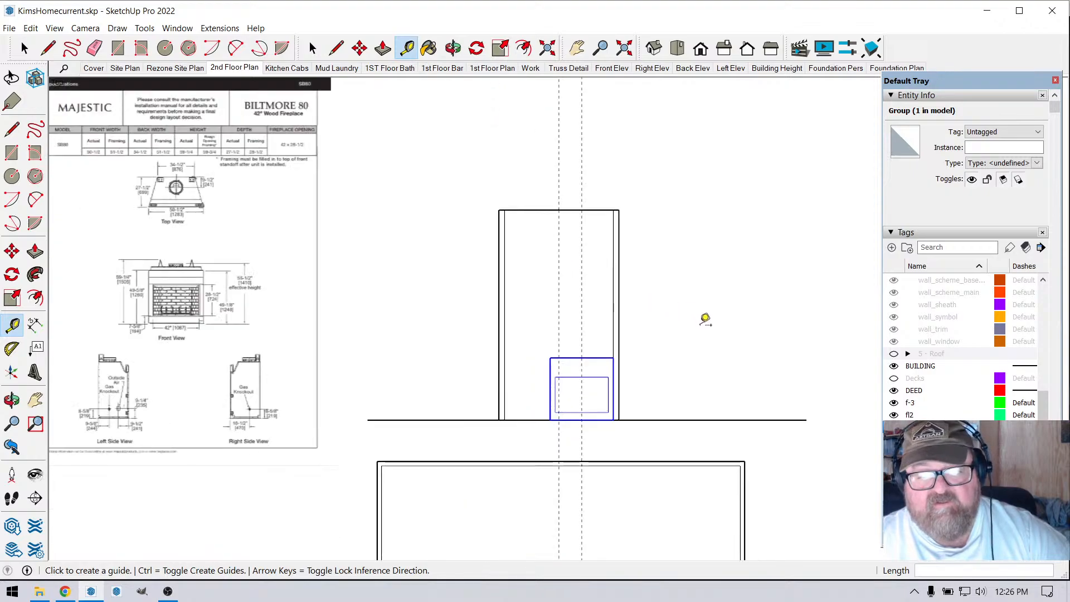
{"action": "scroll", "coordinate": [589, 358], "scroll_direction": "up", "scroll_amount": 2}
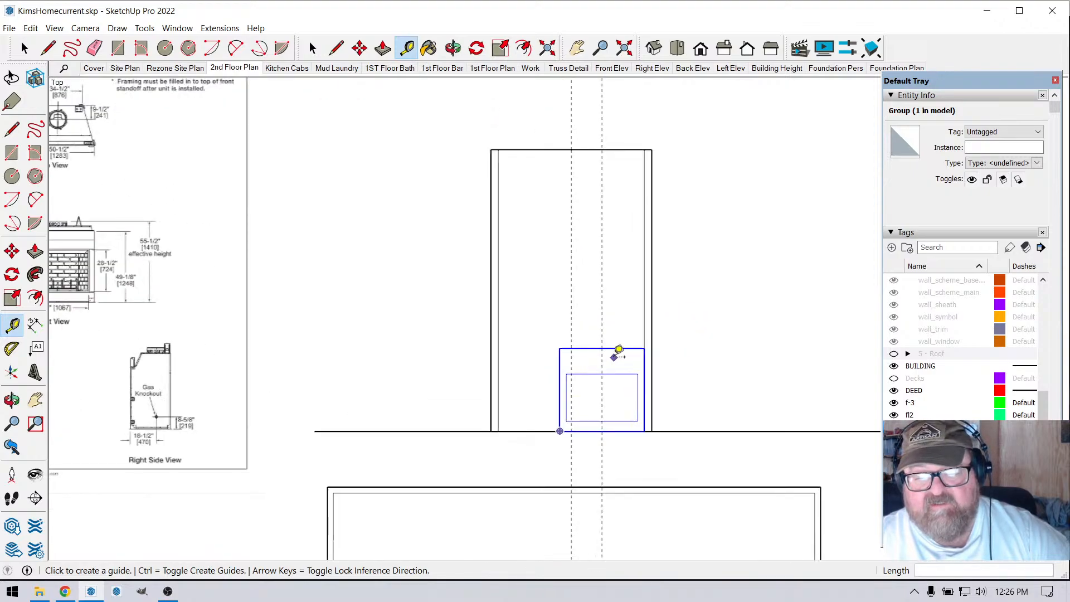
{"action": "scroll", "coordinate": [682, 375], "scroll_direction": "down", "scroll_amount": 1}
{"action": "scroll", "coordinate": [633, 375], "scroll_direction": "down", "scroll_amount": 2}
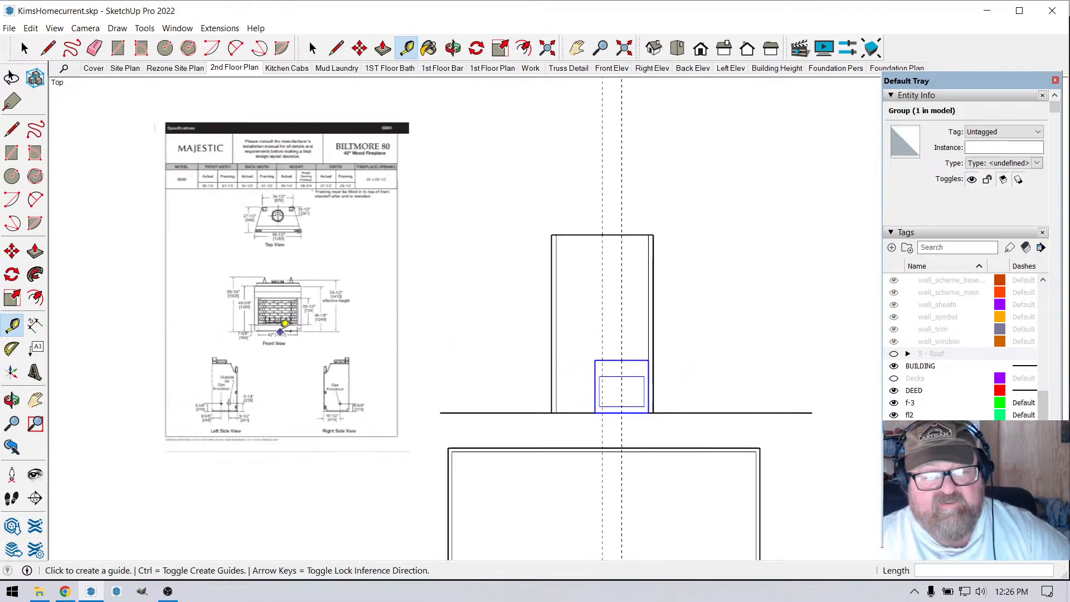
{"action": "scroll", "coordinate": [276, 316], "scroll_direction": "up", "scroll_amount": 1}
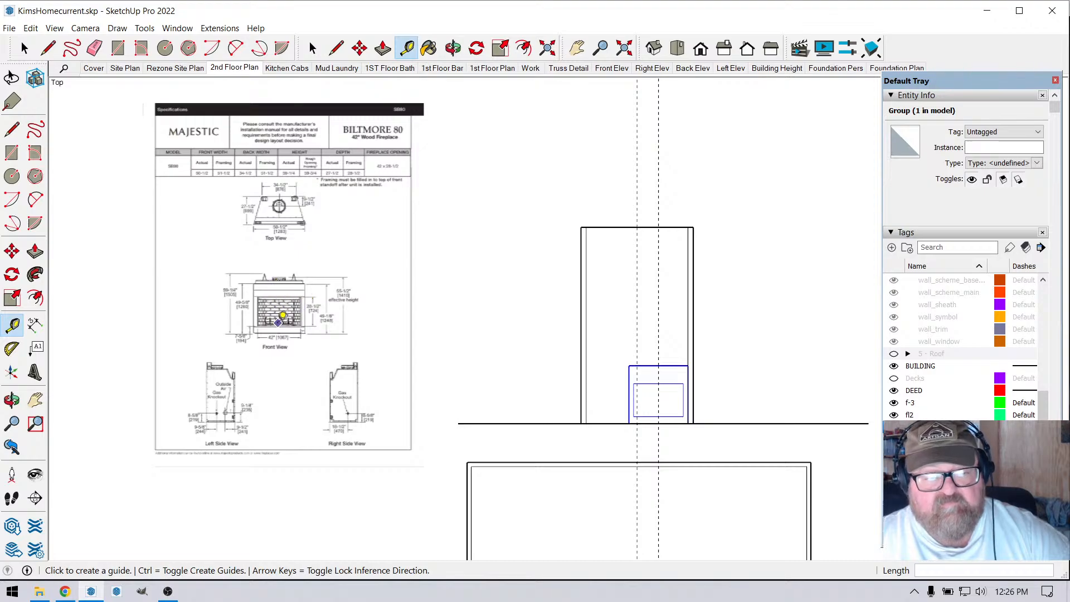
{"action": "scroll", "coordinate": [276, 308], "scroll_direction": "up", "scroll_amount": 5}
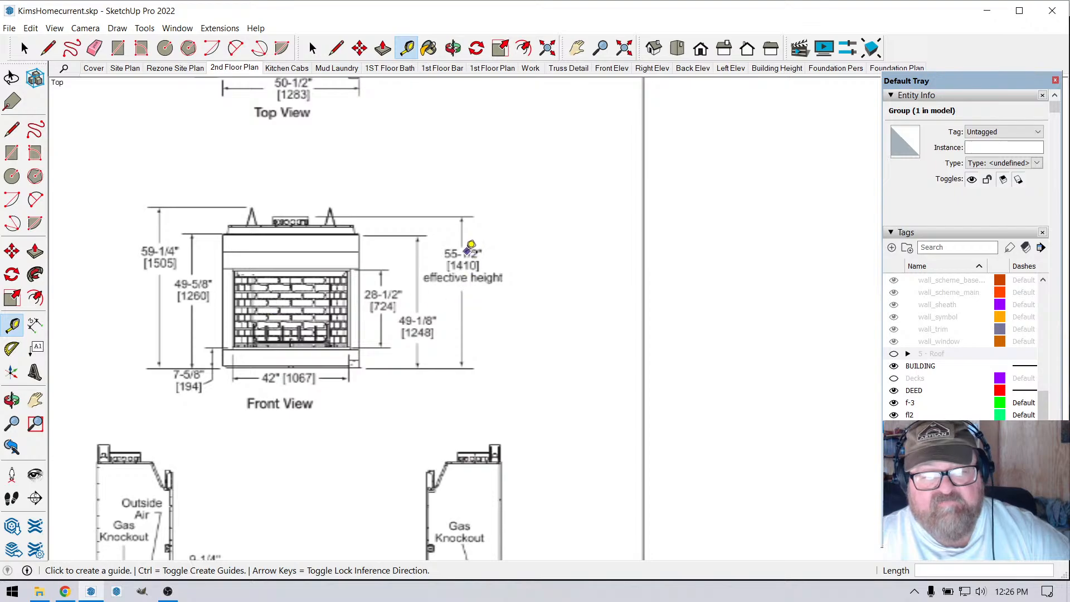
{"action": "scroll", "coordinate": [305, 208], "scroll_direction": "down", "scroll_amount": 5}
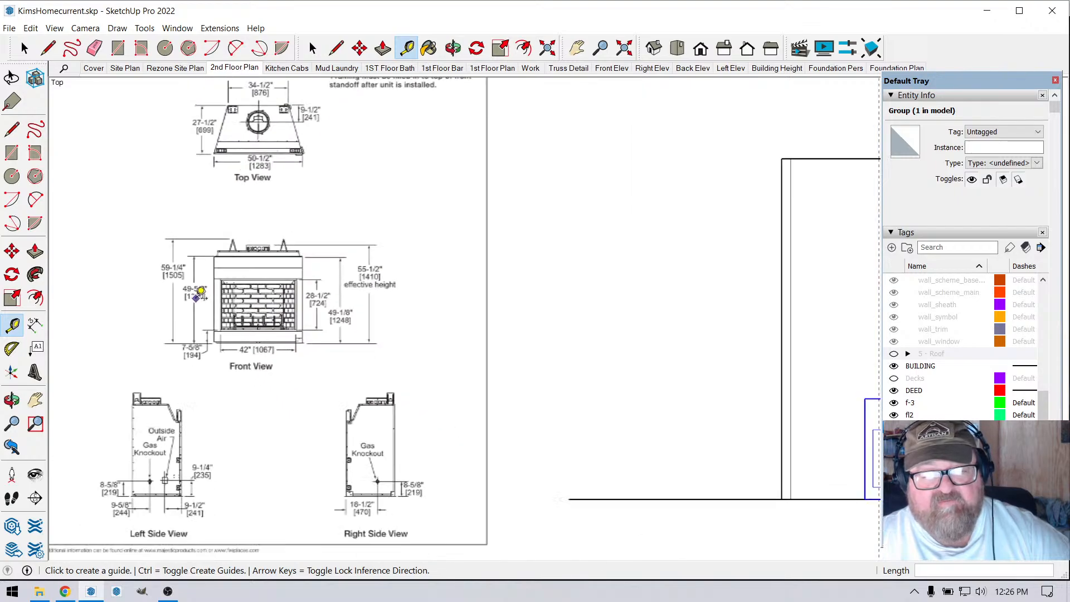
{"action": "scroll", "coordinate": [640, 394], "scroll_direction": "up", "scroll_amount": 4}
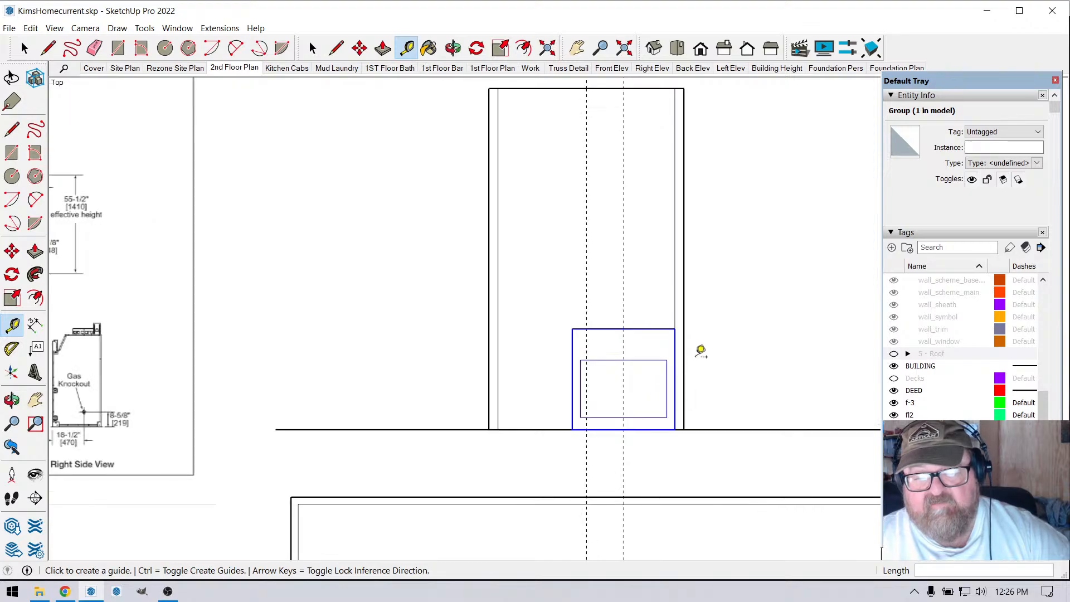
{"action": "scroll", "coordinate": [500, 355], "scroll_direction": "down", "scroll_amount": 3}
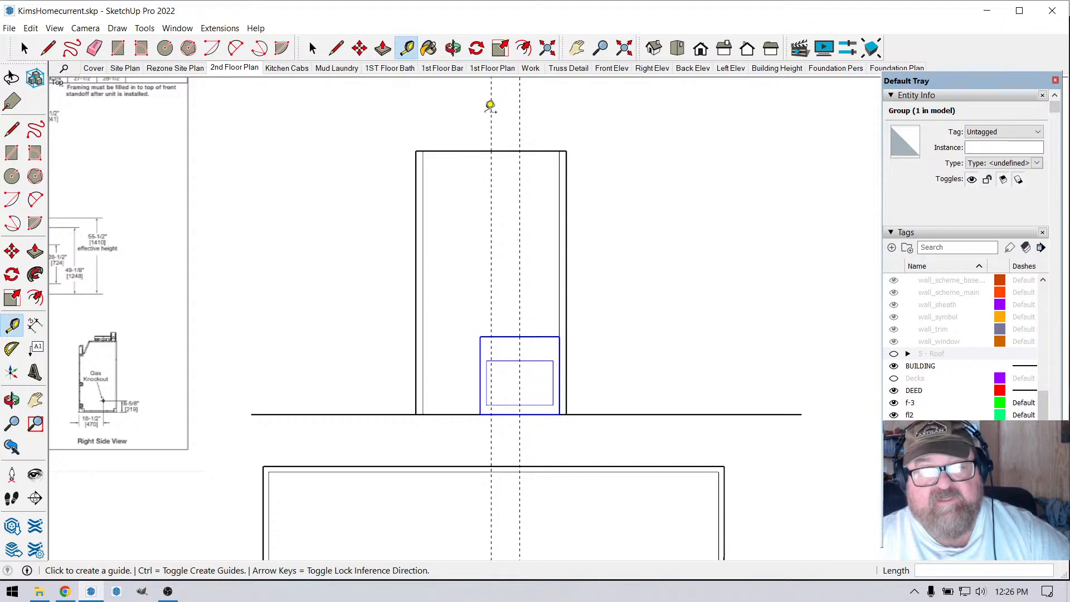
{"action": "scroll", "coordinate": [505, 192], "scroll_direction": "down", "scroll_amount": 1}
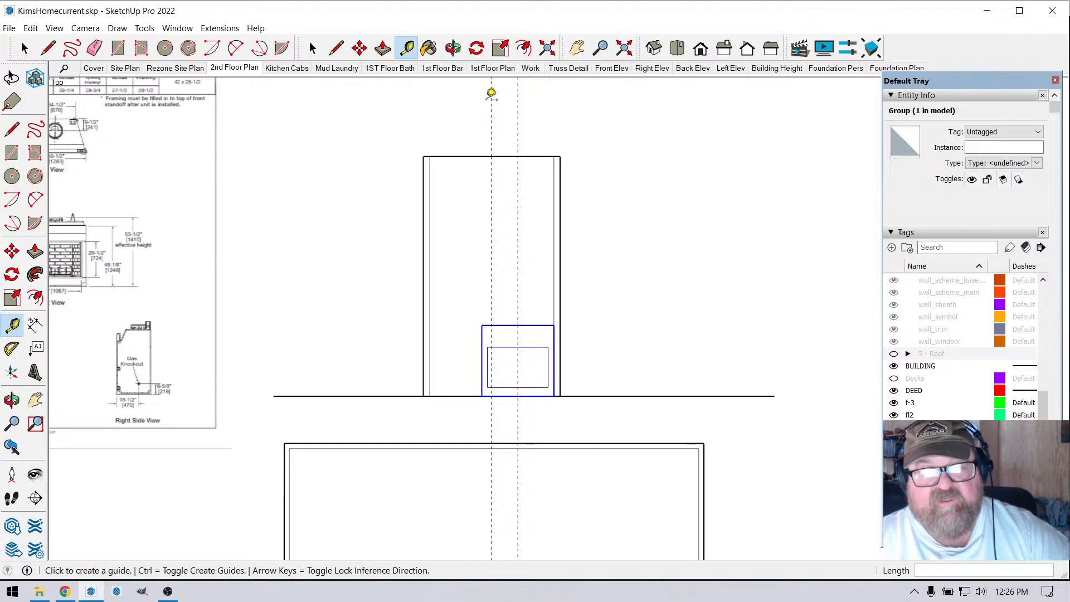
{"action": "scroll", "coordinate": [524, 327], "scroll_direction": "up", "scroll_amount": 4}
{"action": "scroll", "coordinate": [512, 338], "scroll_direction": "down", "scroll_amount": 3}
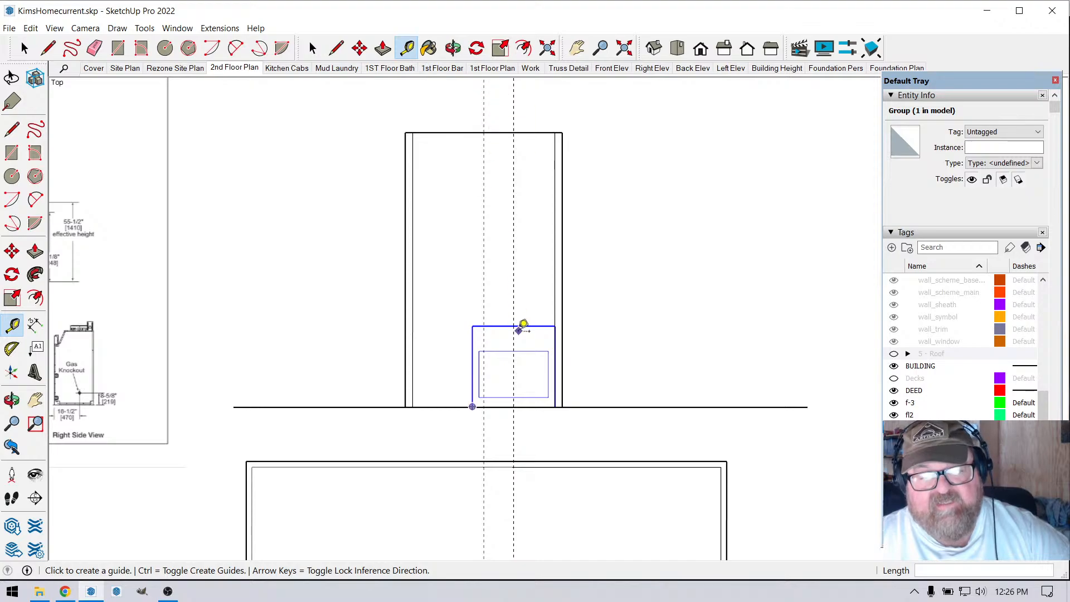
{"action": "scroll", "coordinate": [524, 334], "scroll_direction": "up", "scroll_amount": 5}
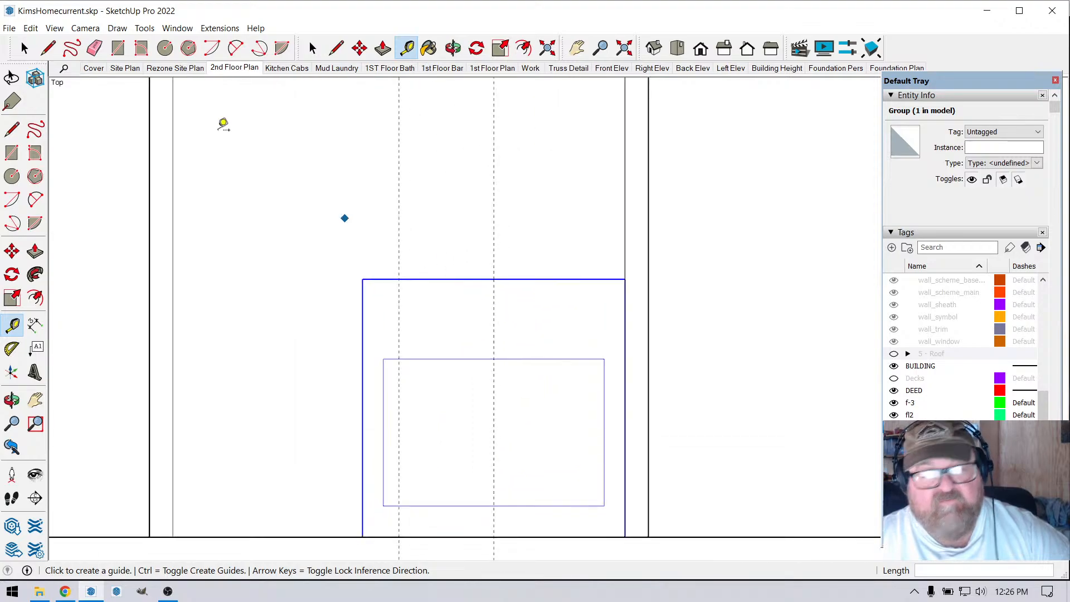
- Open the fireplace group for editing and place a horizontal guide 55.5" above its bottom edge
{"action": "left_click", "coordinate": [24, 48]}
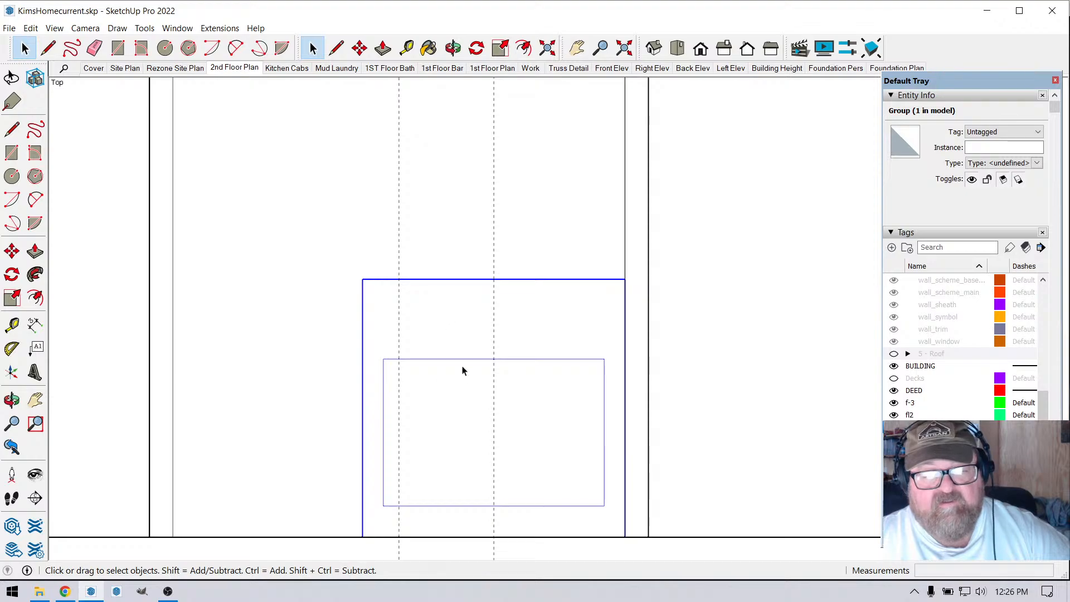
{"action": "left_click", "coordinate": [692, 354]}
{"action": "scroll", "coordinate": [693, 353], "scroll_direction": "down", "scroll_amount": 4}
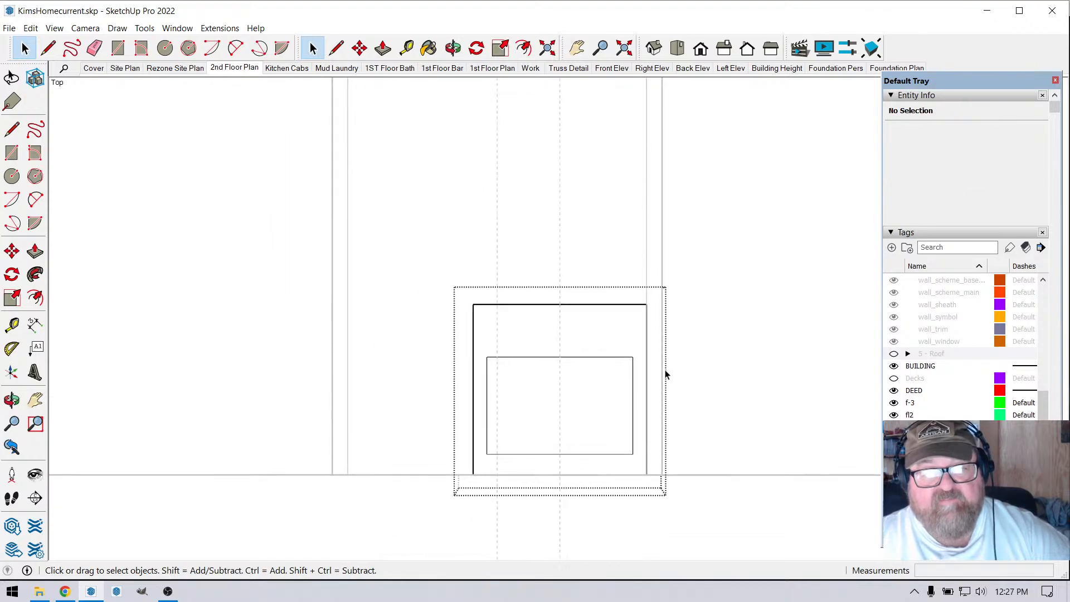
{"action": "scroll", "coordinate": [665, 373], "scroll_direction": "down", "scroll_amount": 5}
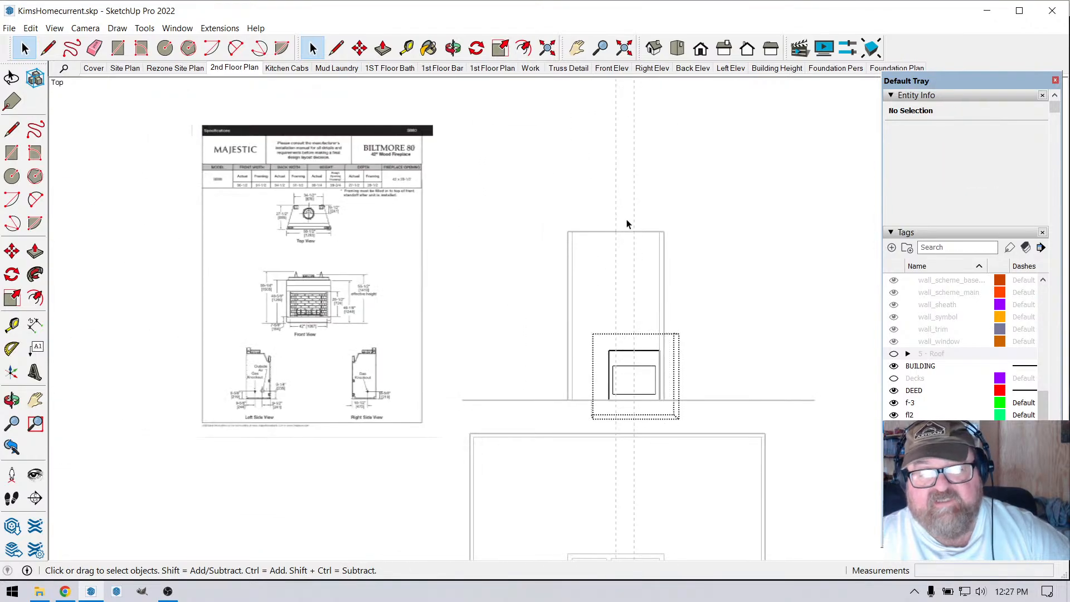
{"action": "scroll", "coordinate": [293, 327], "scroll_direction": "up", "scroll_amount": 5}
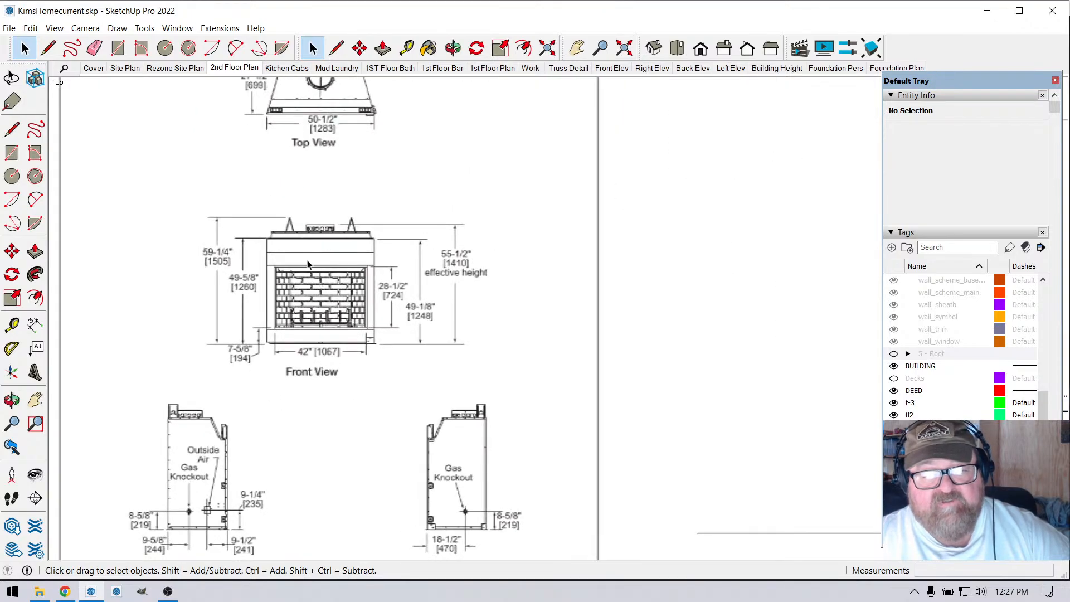
{"action": "scroll", "coordinate": [307, 264], "scroll_direction": "down", "scroll_amount": 3}
{"action": "scroll", "coordinate": [680, 354], "scroll_direction": "up", "scroll_amount": 4}
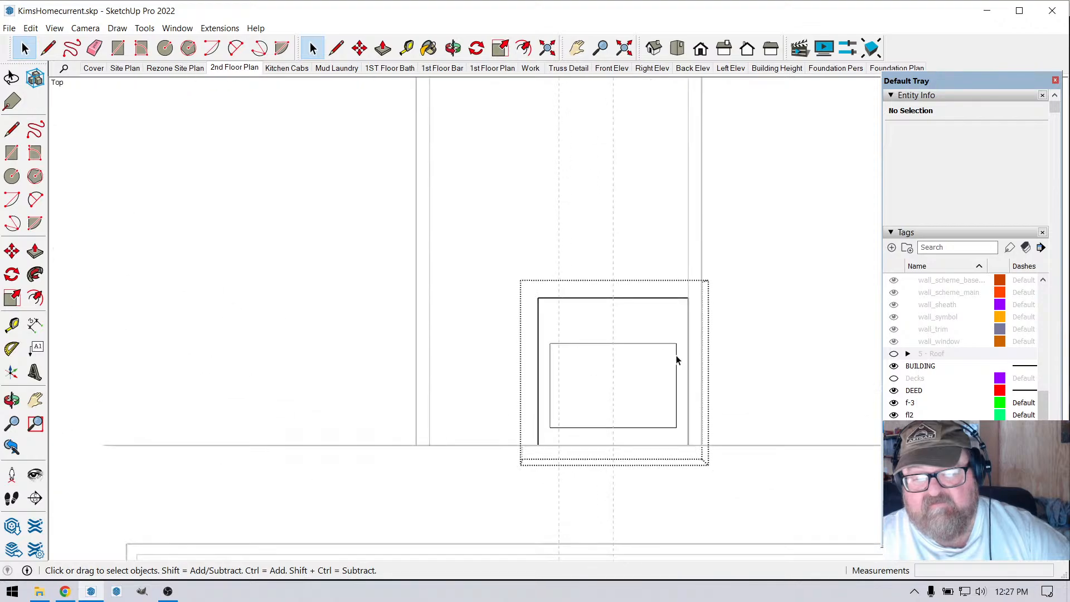
{"action": "scroll", "coordinate": [677, 360], "scroll_direction": "up", "scroll_amount": 1}
{"action": "left_click", "coordinate": [406, 49]}
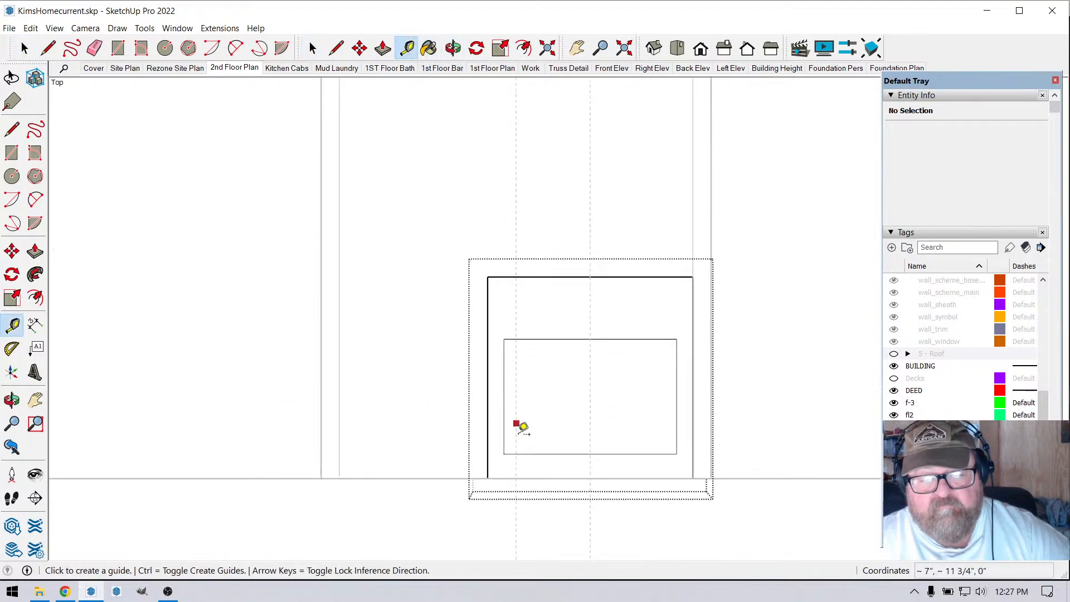
{"action": "left_click", "coordinate": [529, 477]}
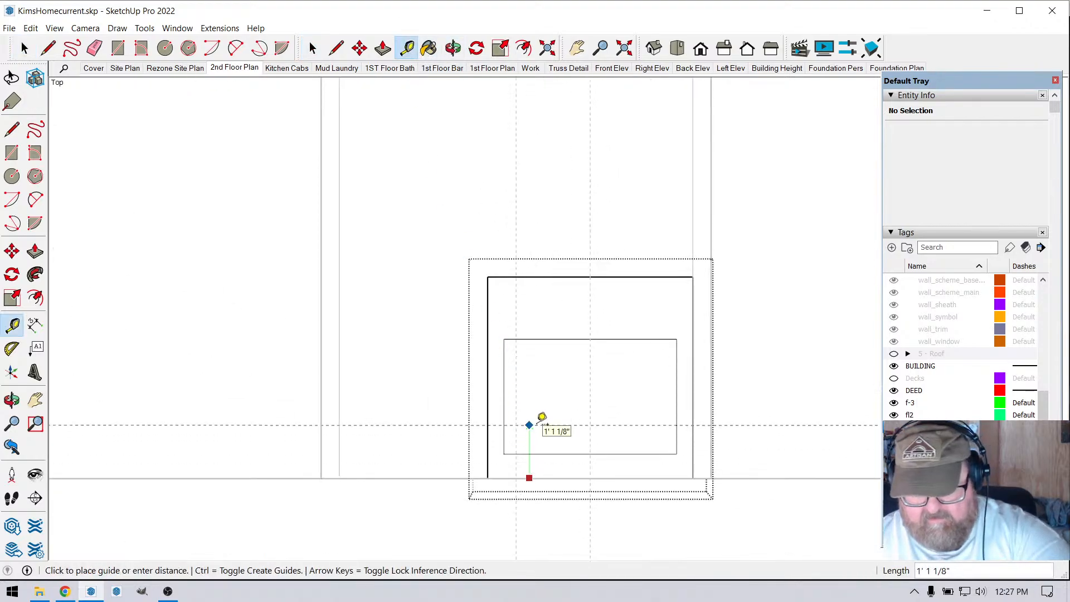
{"action": "key", "text": "Return"}
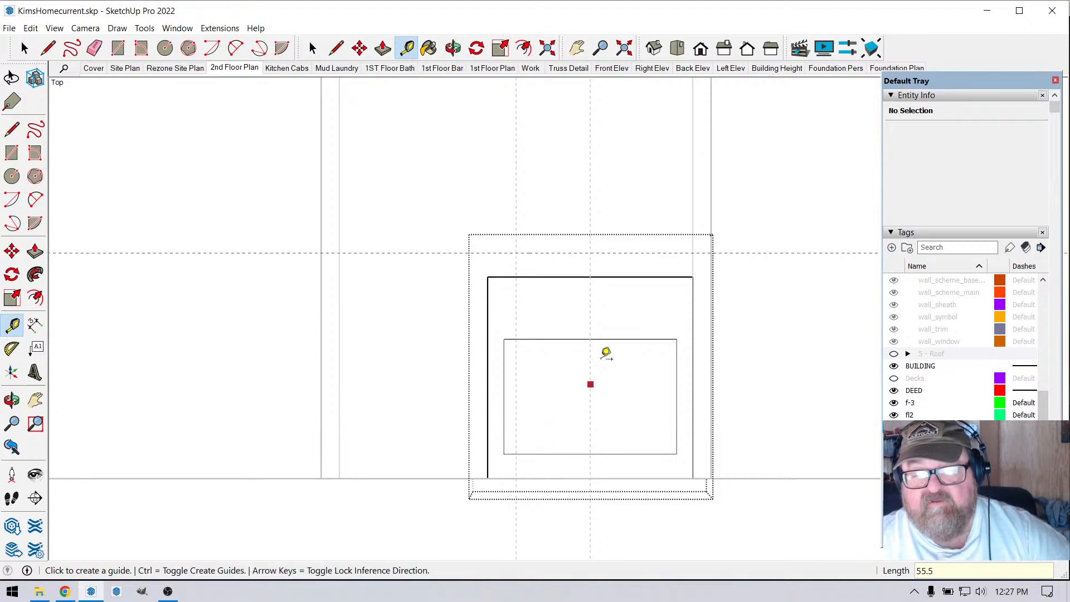
- Examine the height dimensions at the top of the fireplace's front view on the Biltmore 80 specification sheet
{"action": "left_click", "coordinate": [555, 477]}
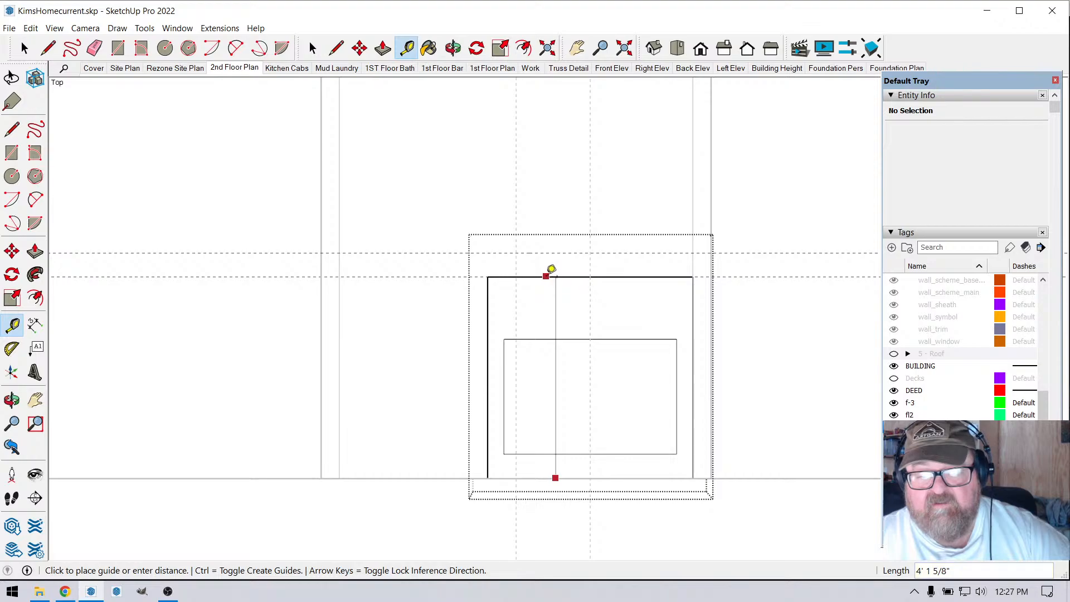
{"action": "scroll", "coordinate": [642, 325], "scroll_direction": "down", "scroll_amount": 5}
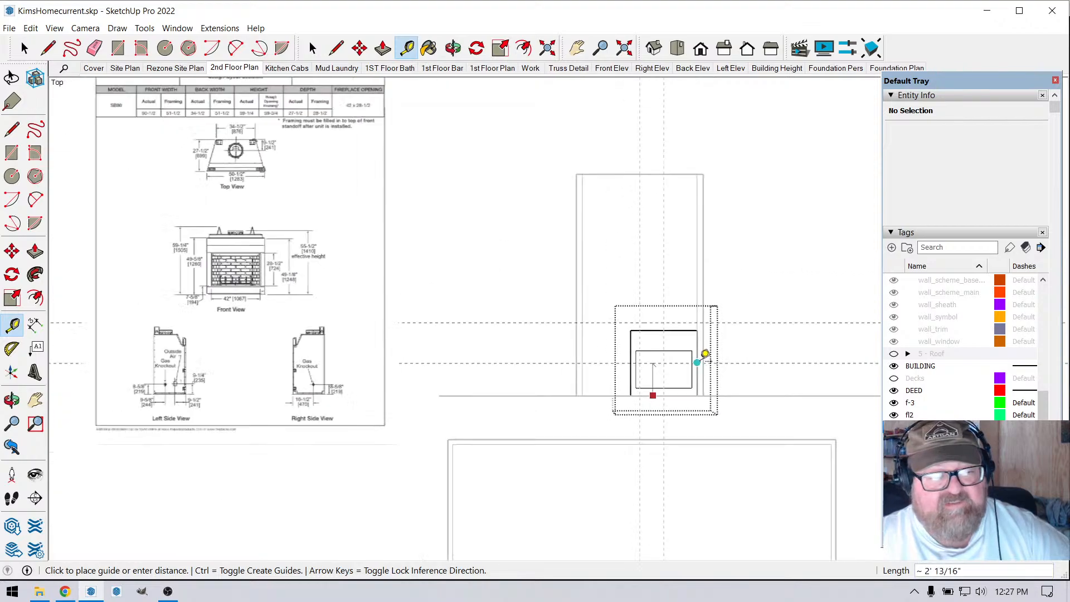
{"action": "scroll", "coordinate": [215, 254], "scroll_direction": "up", "scroll_amount": 1}
{"action": "scroll", "coordinate": [301, 253], "scroll_direction": "up", "scroll_amount": 5}
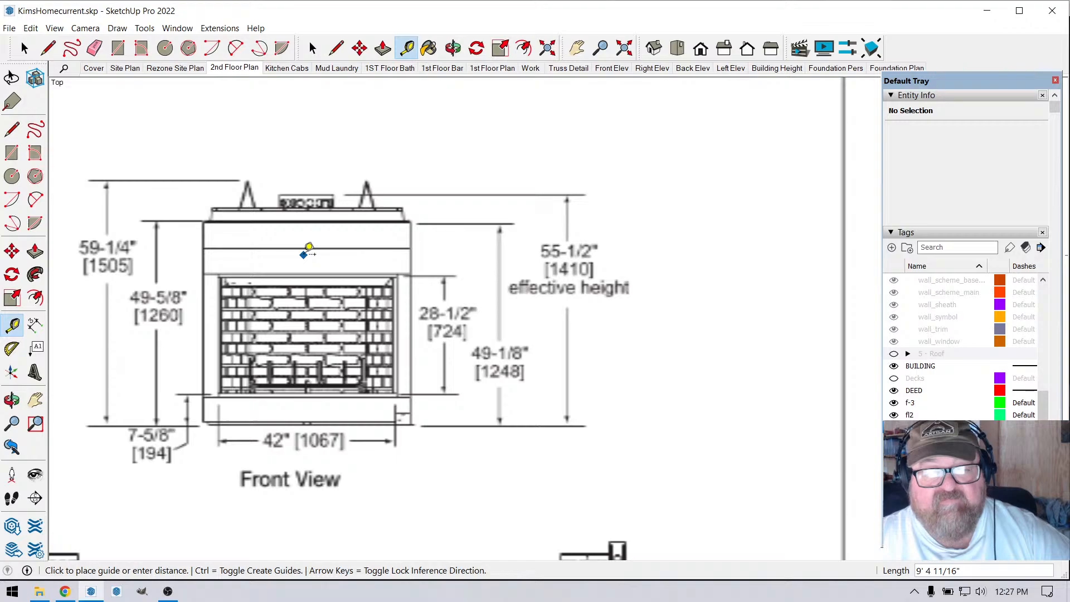
{"action": "scroll", "coordinate": [305, 252], "scroll_direction": "down", "scroll_amount": 6}
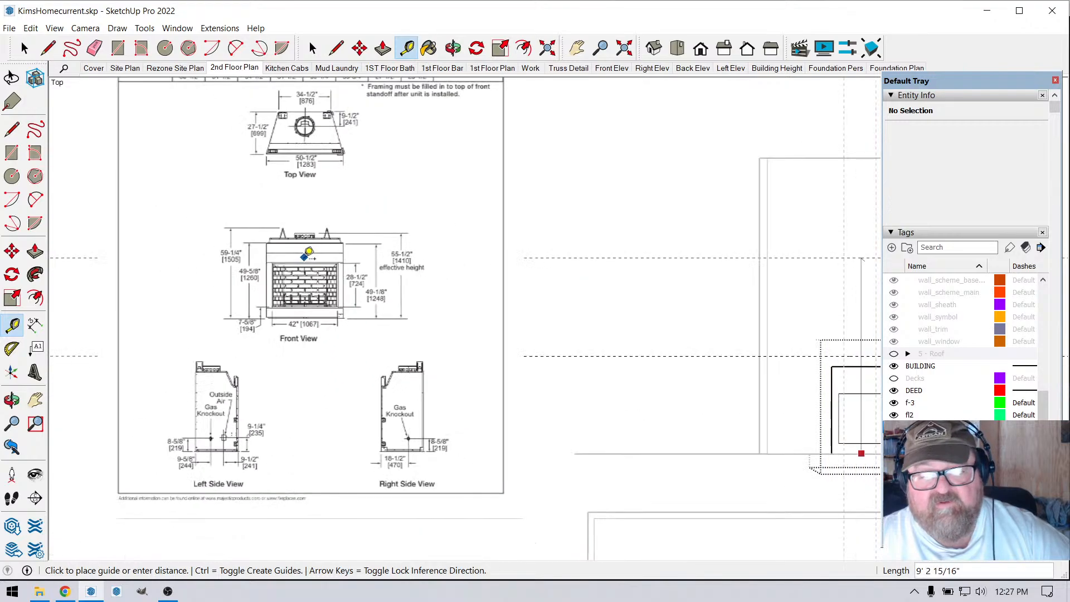
{"action": "scroll", "coordinate": [304, 242], "scroll_direction": "up", "scroll_amount": 6}
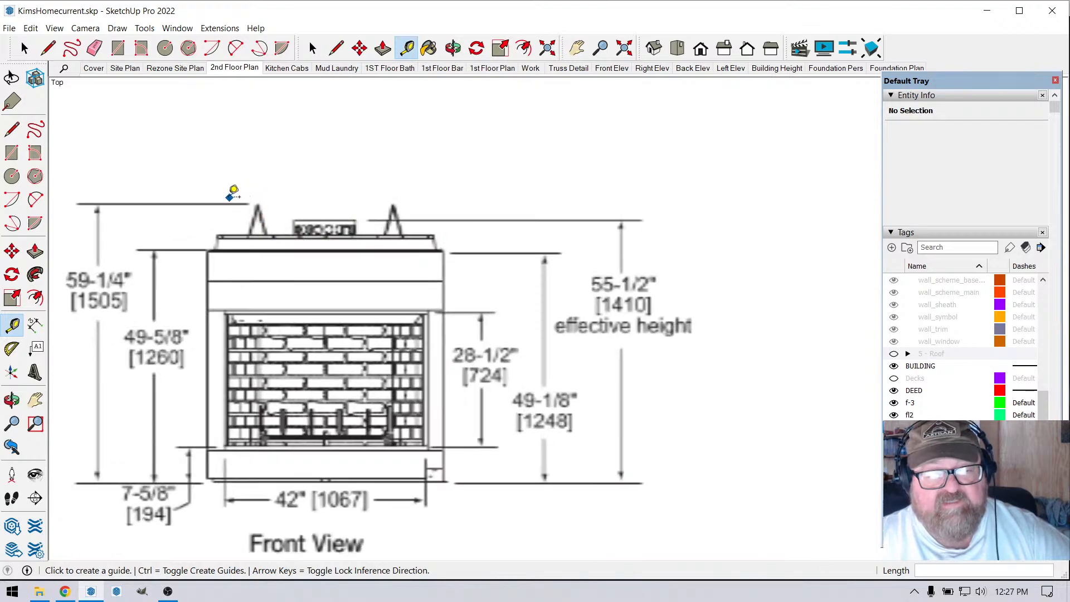
{"action": "scroll", "coordinate": [261, 248], "scroll_direction": "down", "scroll_amount": 5}
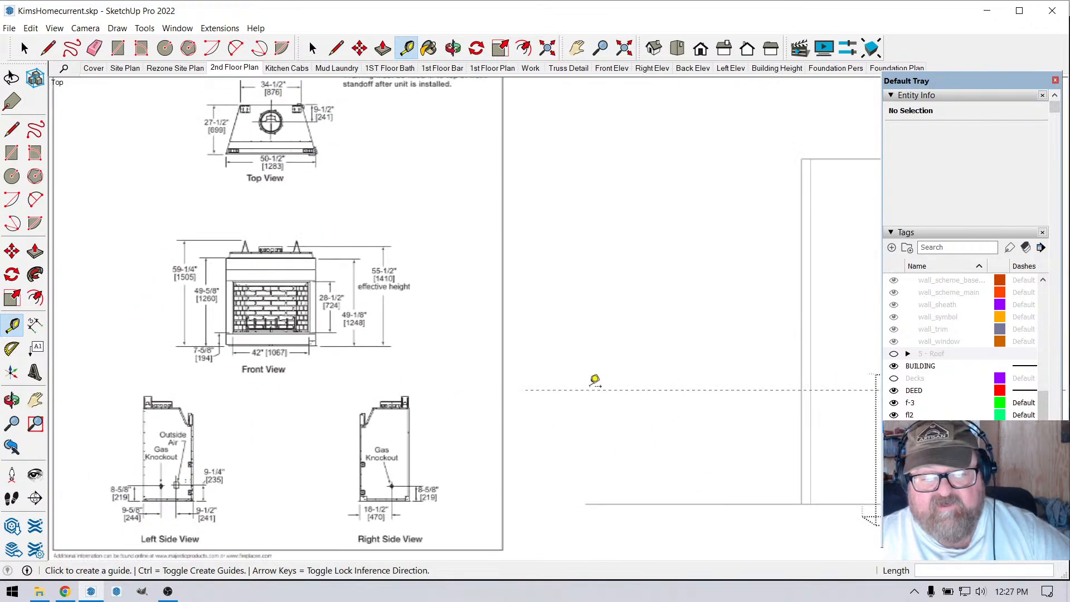
{"action": "scroll", "coordinate": [576, 393], "scroll_direction": "down", "scroll_amount": 2}
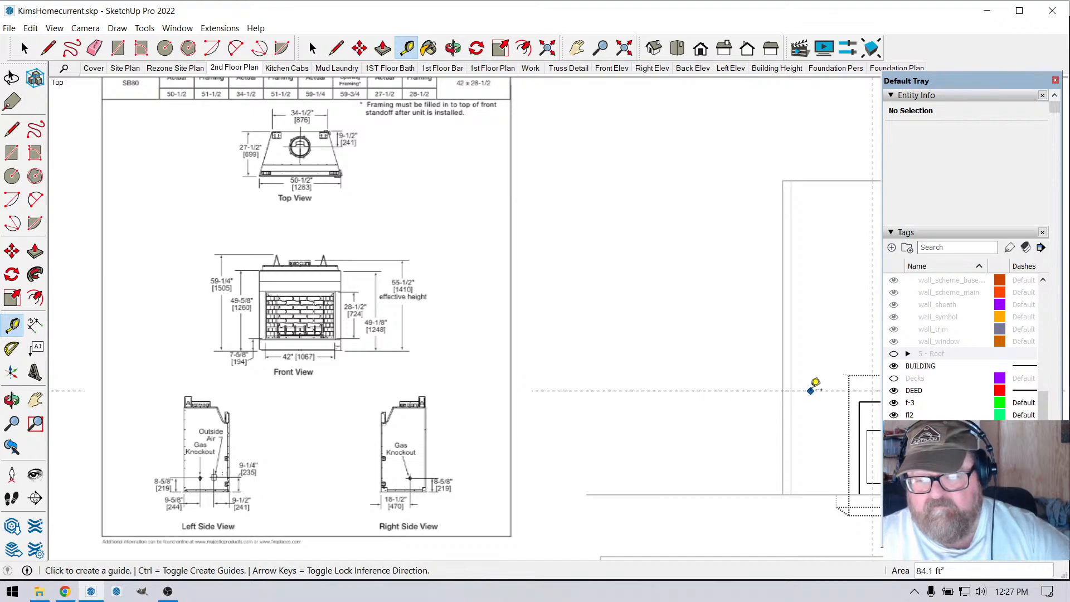
{"action": "scroll", "coordinate": [502, 390], "scroll_direction": "down", "scroll_amount": 3}
{"action": "key", "text": "space"}
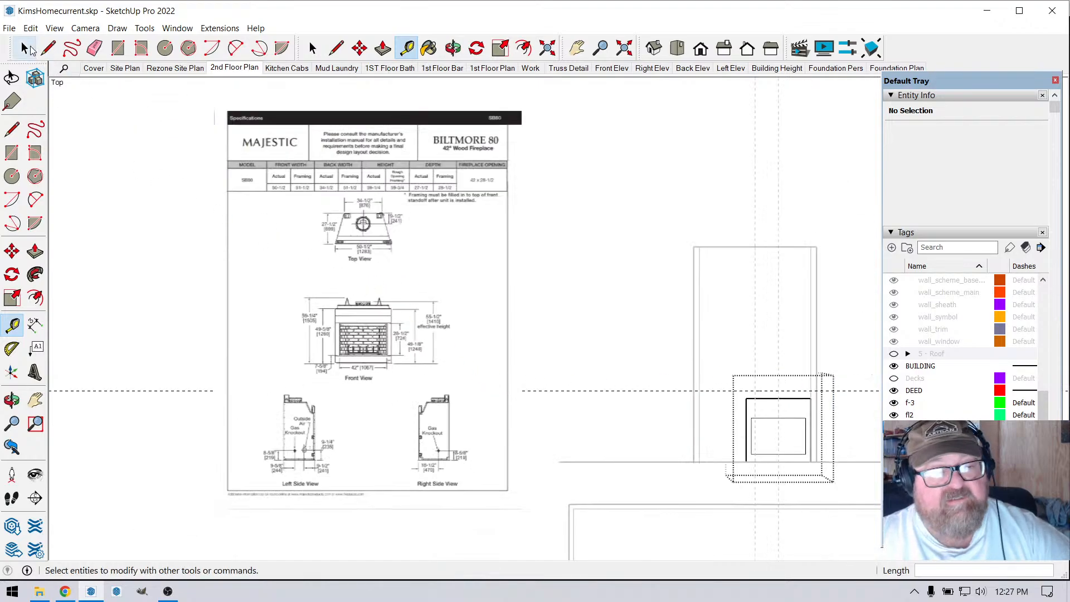
- Place a horizontal guide about 6' 2" above the 55.5" guide, using the front view's top on the specification sheet as reference
{"action": "left_click", "coordinate": [767, 391]}
{"action": "left_click", "coordinate": [406, 48]}
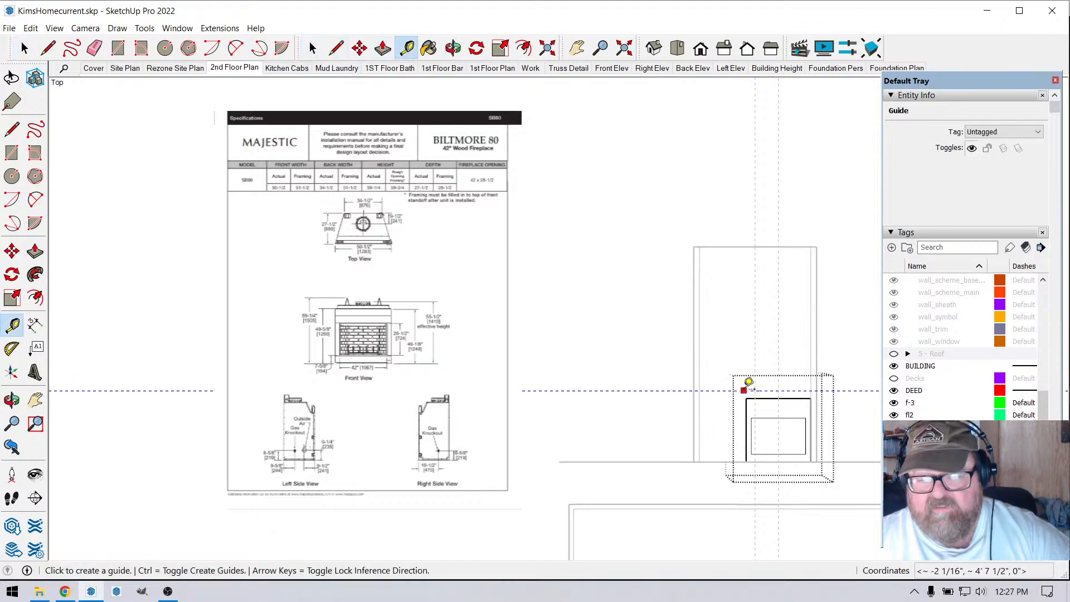
{"action": "left_click", "coordinate": [743, 390]}
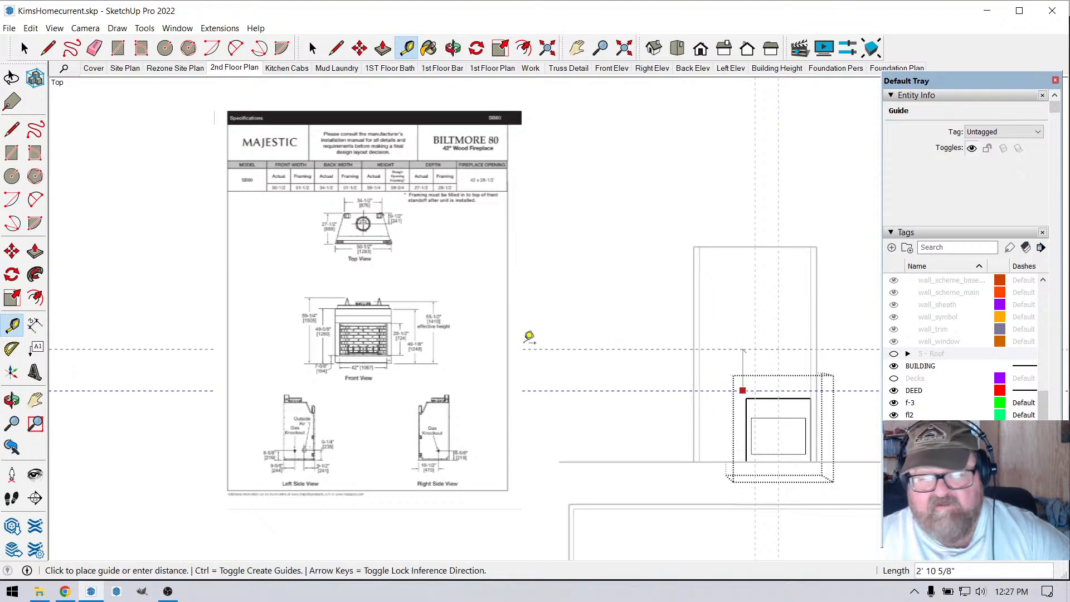
{"action": "scroll", "coordinate": [384, 326], "scroll_direction": "up", "scroll_amount": 8}
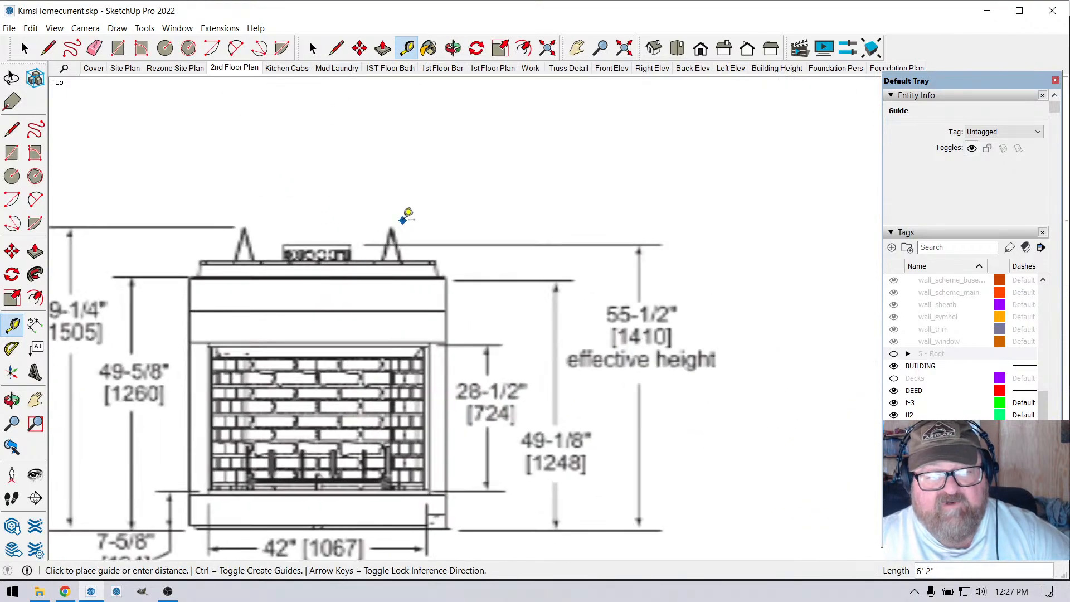
{"action": "left_click", "coordinate": [395, 223]}
{"action": "scroll", "coordinate": [178, 287], "scroll_direction": "down", "scroll_amount": 5}
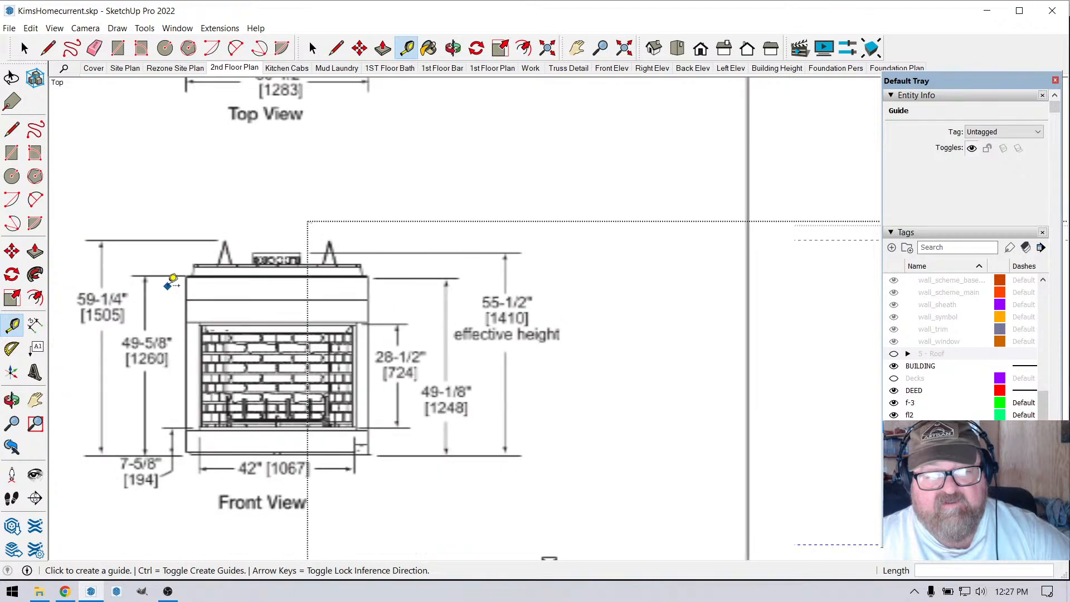
{"action": "scroll", "coordinate": [440, 294], "scroll_direction": "down", "scroll_amount": 5}
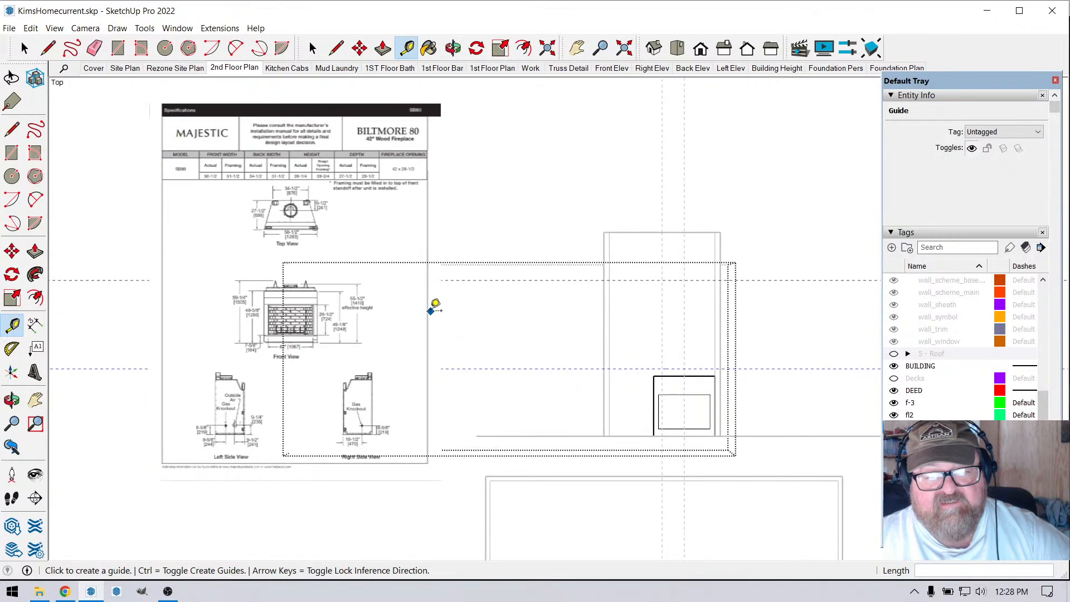
- Place a vertical guide on the fireplace's centerline, offset from its right edge
{"action": "left_click", "coordinate": [453, 48]}
{"action": "left_click_drag", "start_coordinate": [641, 144], "coordinate": [366, 433]}
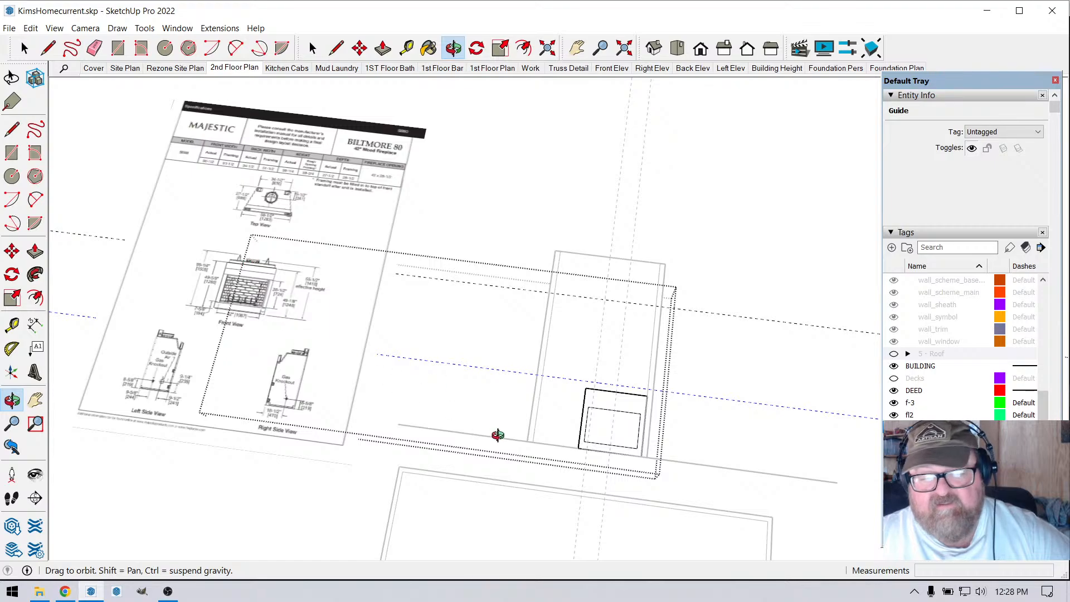
{"action": "left_click_drag", "start_coordinate": [498, 436], "coordinate": [506, 459]}
{"action": "scroll", "coordinate": [210, 293], "scroll_direction": "up", "scroll_amount": 6}
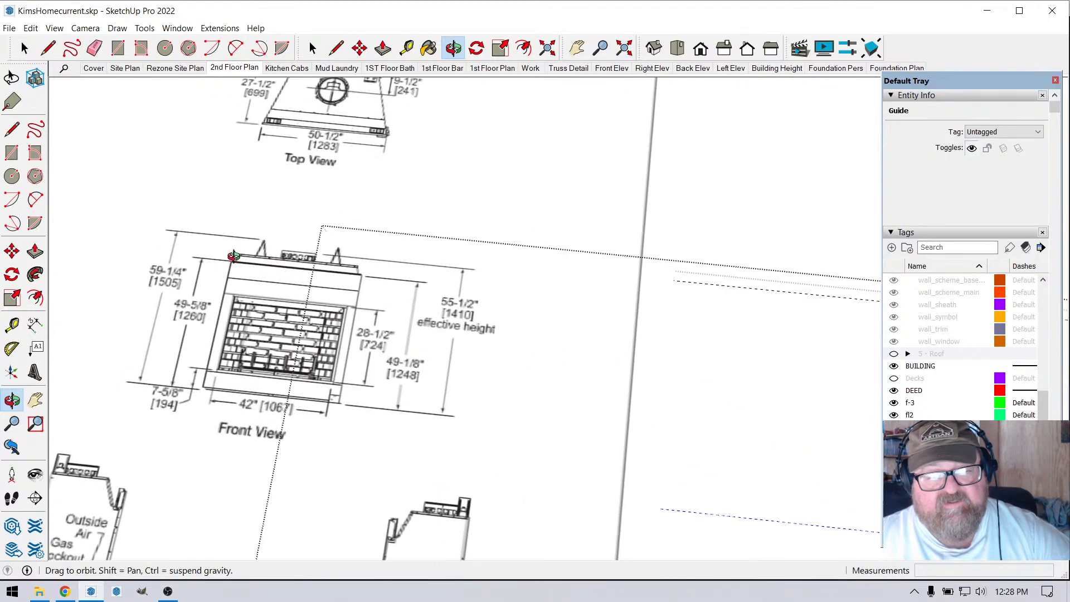
{"action": "scroll", "coordinate": [309, 260], "scroll_direction": "down", "scroll_amount": 6}
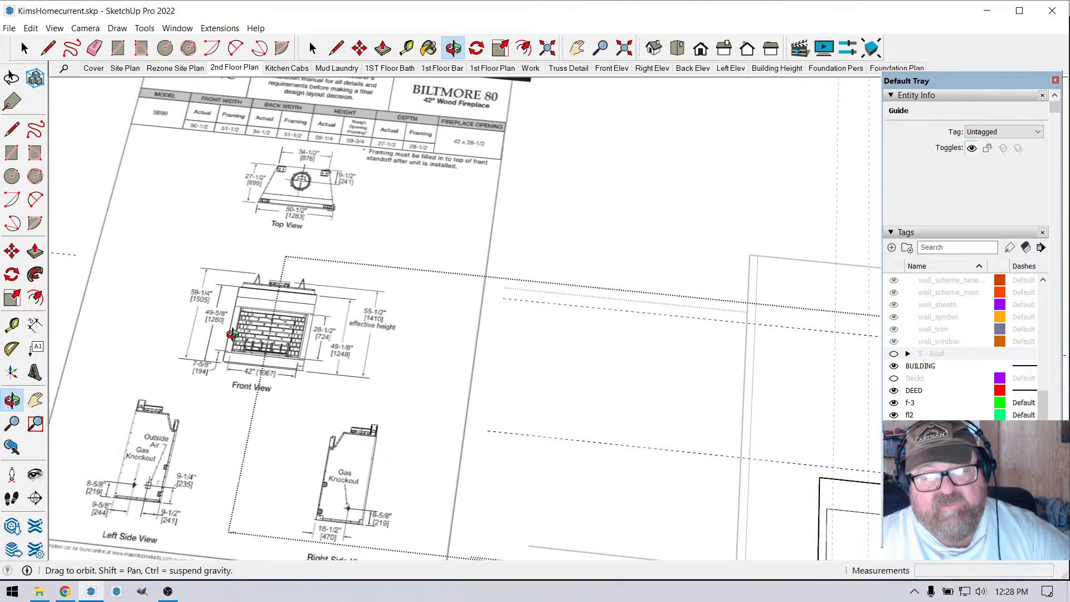
{"action": "scroll", "coordinate": [752, 476], "scroll_direction": "up", "scroll_amount": 8}
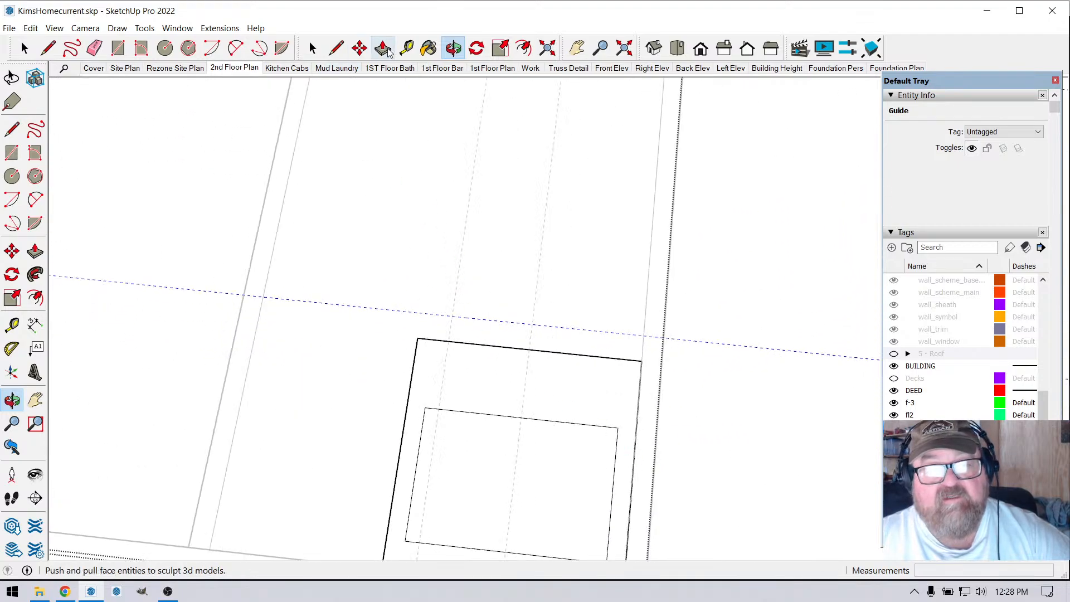
{"action": "left_click", "coordinate": [406, 48]}
{"action": "left_click", "coordinate": [642, 376]}
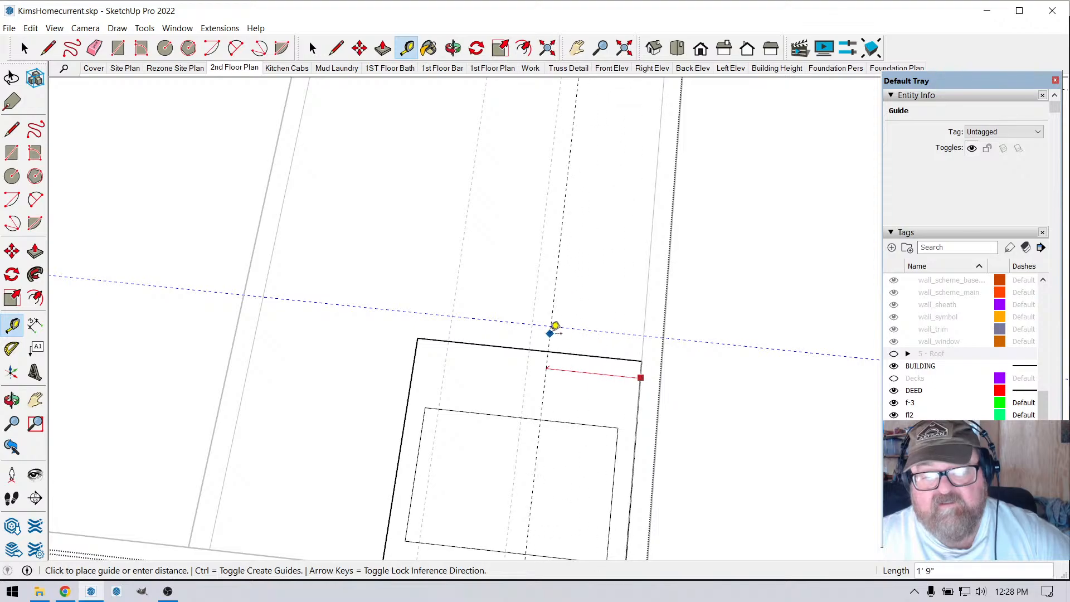
{"action": "left_click", "coordinate": [532, 338]}
- Place two vertical guides 6.5" to either side of the fireplace's centerline guide
{"action": "left_click", "coordinate": [530, 341]}
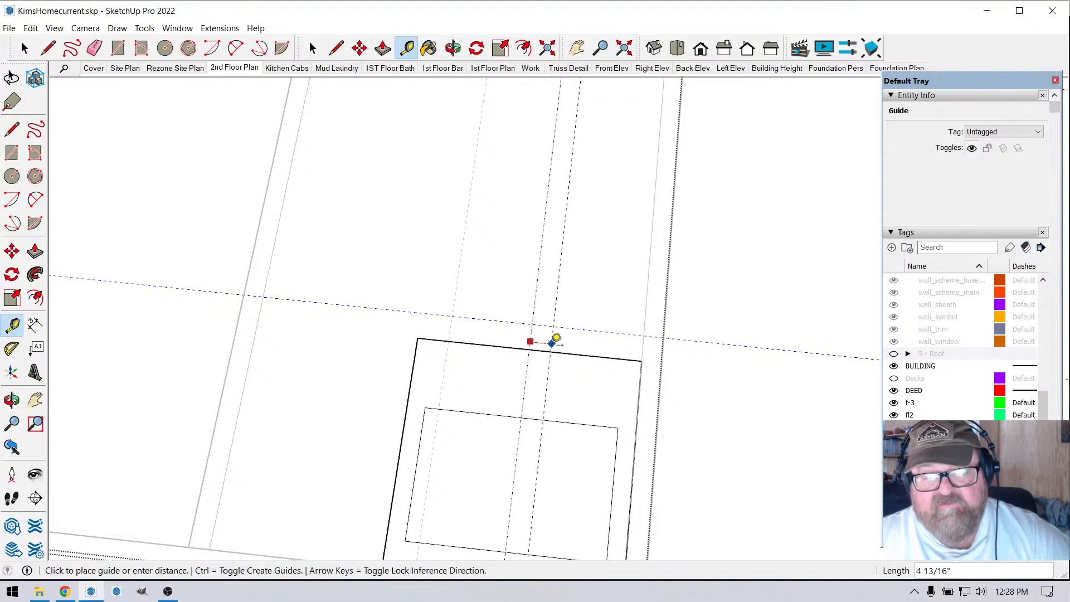
{"action": "type", "text": "6."}
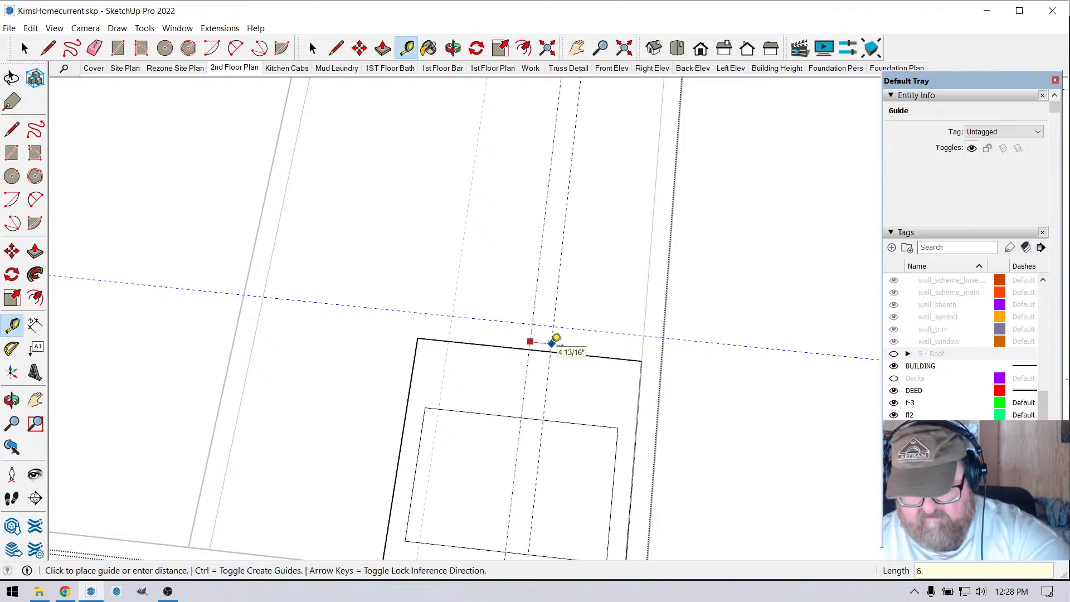
{"action": "type", "text": "5"}
{"action": "key", "text": "Return"}
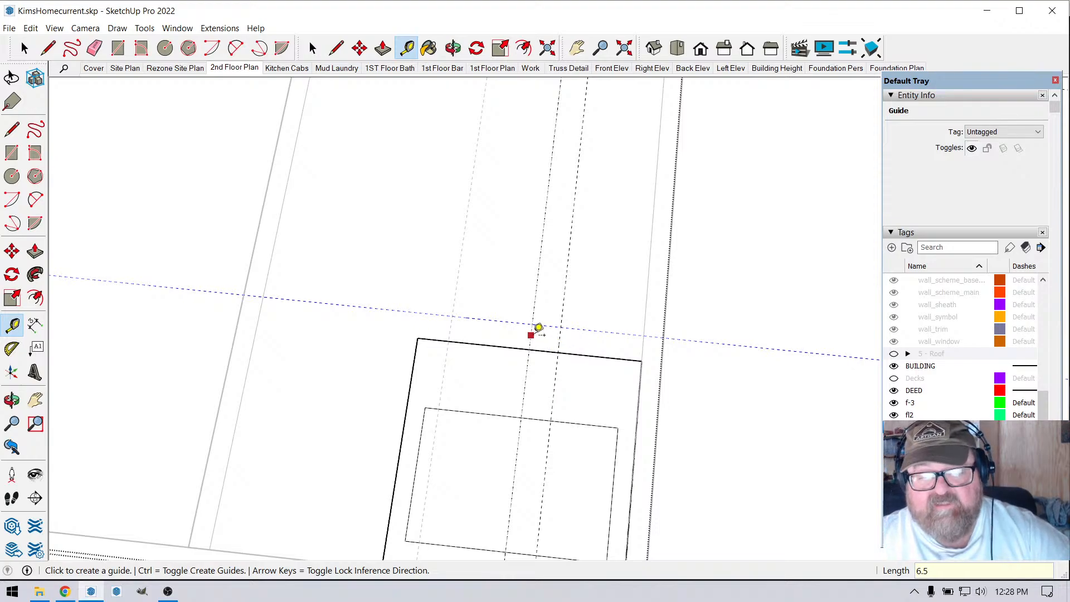
{"action": "left_click", "coordinate": [531, 334]}
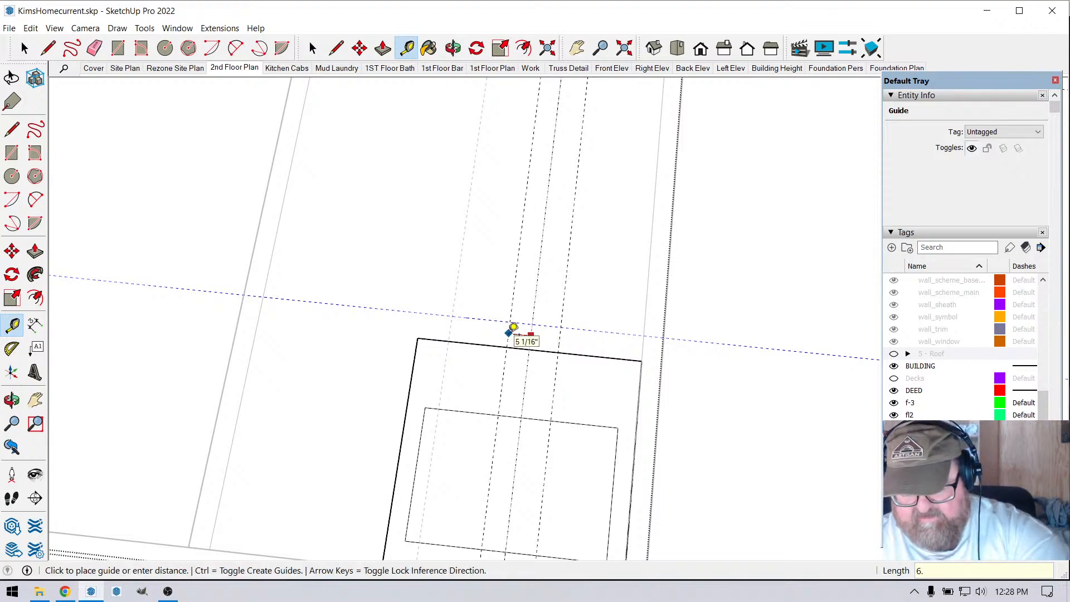
{"action": "left_click", "coordinate": [512, 328]}
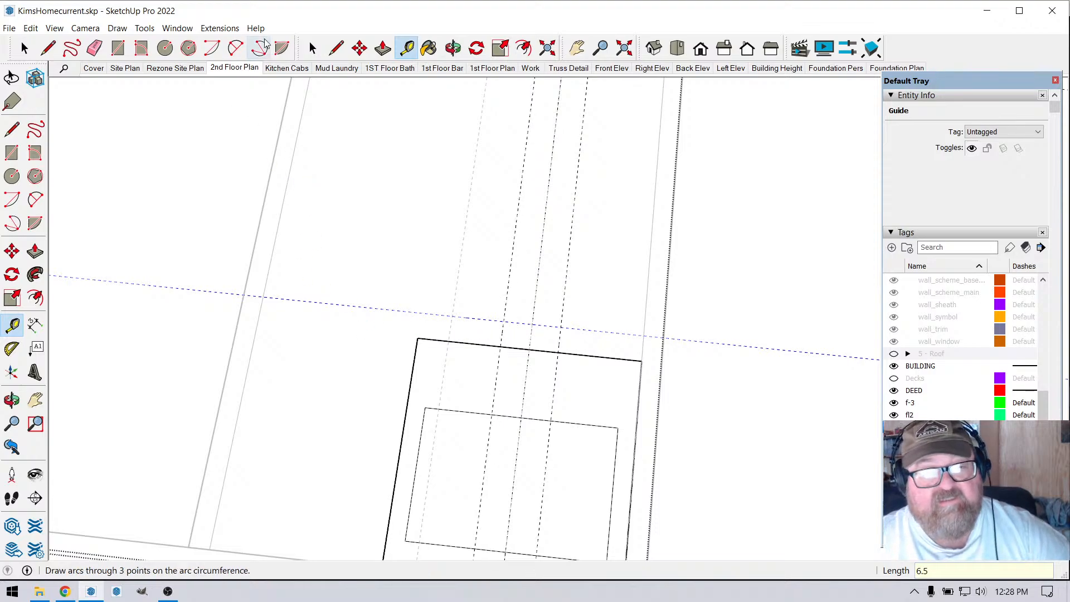
- Draw the 5 7/8" high flue collar outline between the 6.5" offset guides, from the fireplace's top edge up to the 55.5" guide
{"action": "left_click", "coordinate": [336, 48]}
{"action": "left_click", "coordinate": [500, 345]}
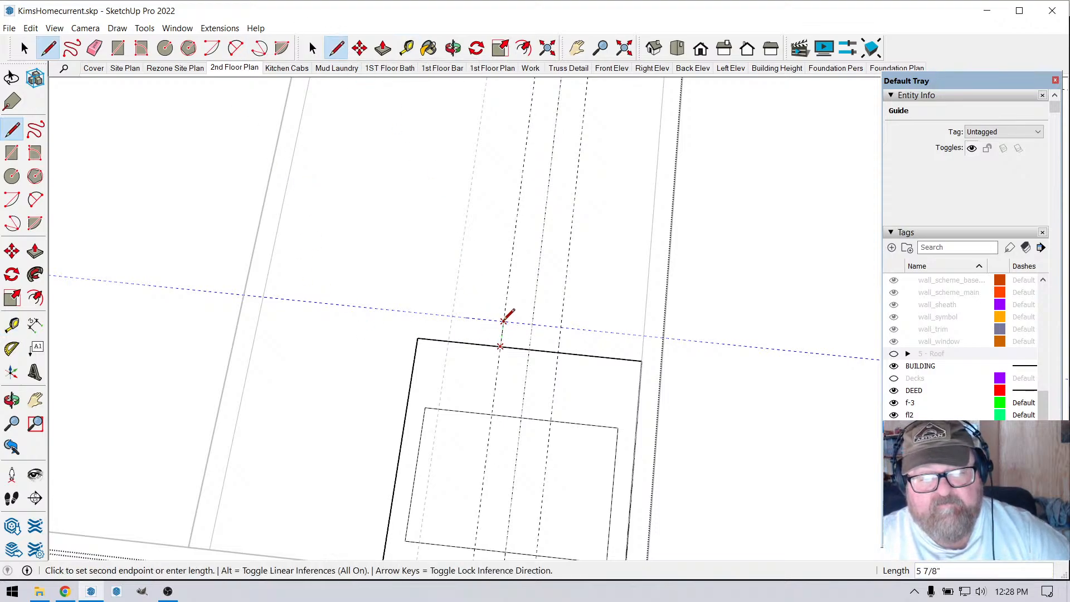
{"action": "left_click", "coordinate": [503, 321]}
{"action": "left_click", "coordinate": [561, 327]}
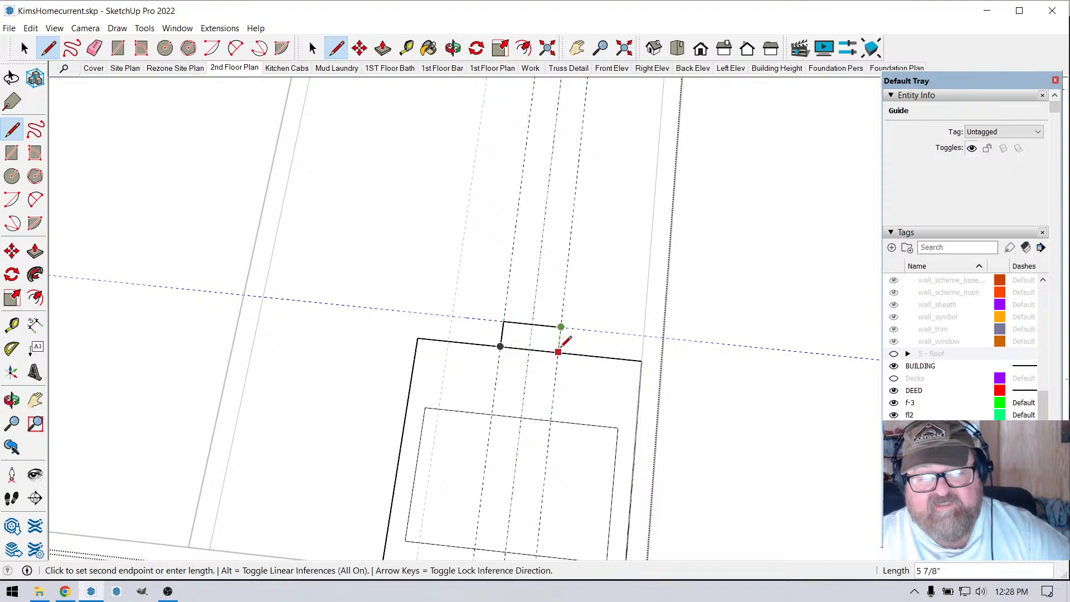
{"action": "left_click", "coordinate": [558, 352]}
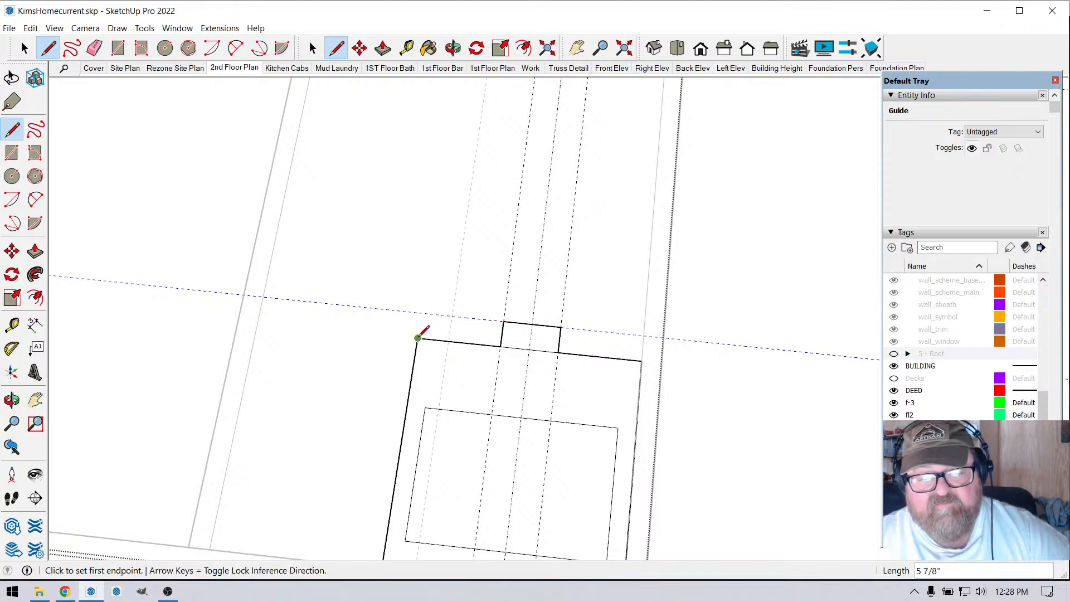
- Examine the top plate, standoffs and flue collar in the front view on the specification sheet
{"action": "scroll", "coordinate": [728, 449], "scroll_direction": "down", "scroll_amount": 6}
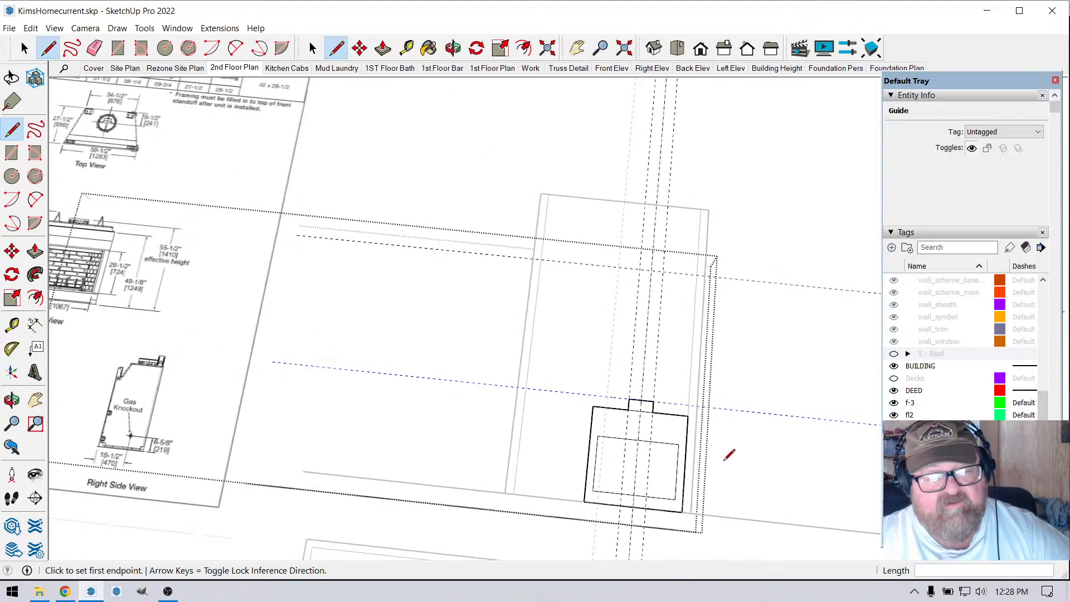
{"action": "scroll", "coordinate": [197, 273], "scroll_direction": "up", "scroll_amount": 4}
{"action": "scroll", "coordinate": [197, 272], "scroll_direction": "up", "scroll_amount": 4}
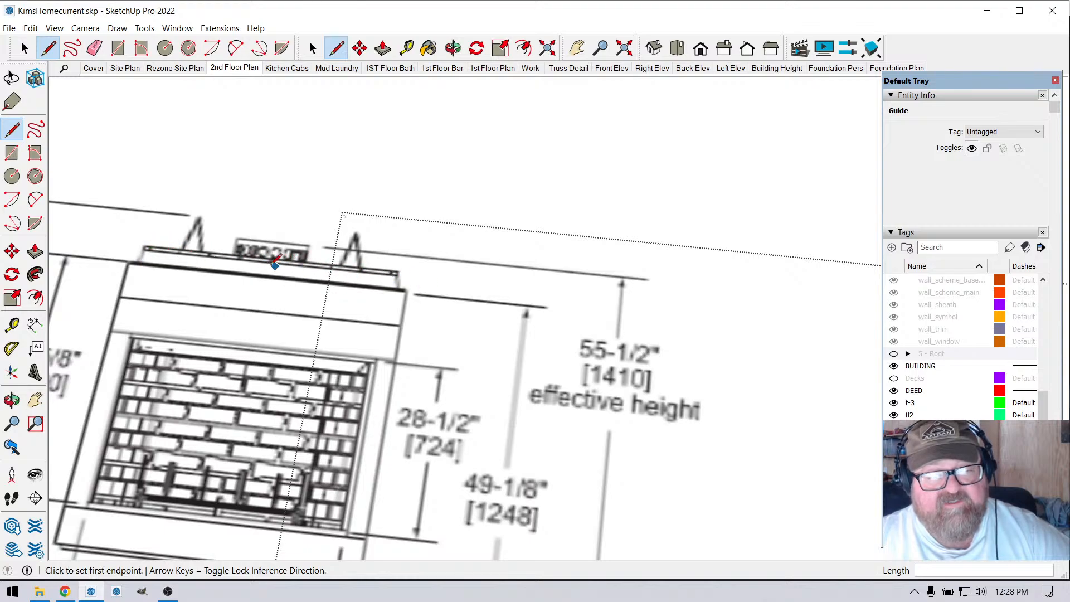
{"action": "scroll", "coordinate": [274, 264], "scroll_direction": "down", "scroll_amount": 2}
{"action": "scroll", "coordinate": [146, 270], "scroll_direction": "up", "scroll_amount": 3}
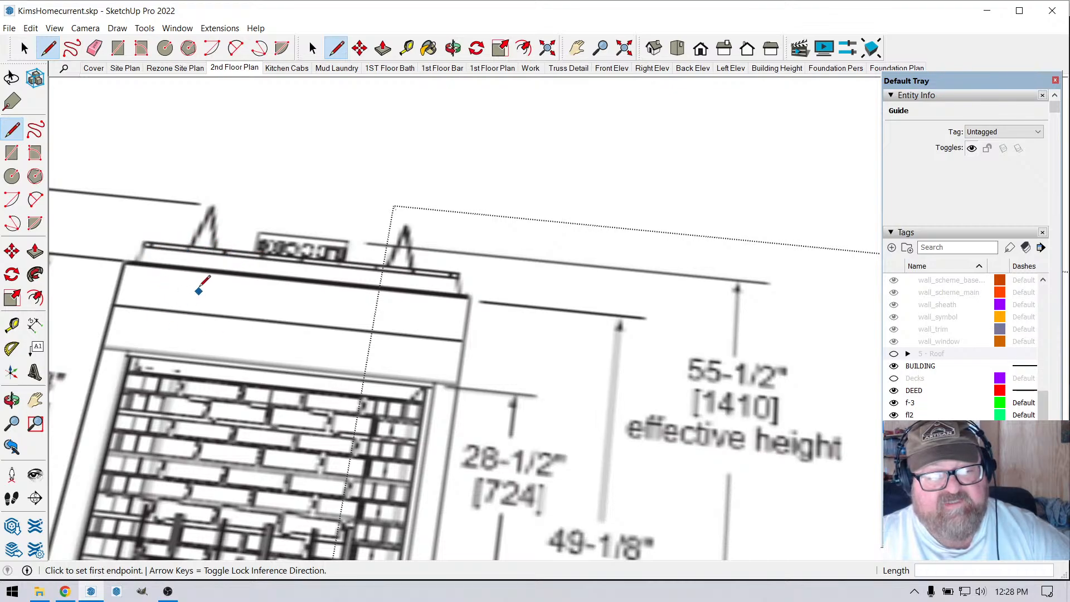
{"action": "scroll", "coordinate": [192, 248], "scroll_direction": "down", "scroll_amount": 3}
{"action": "scroll", "coordinate": [183, 284], "scroll_direction": "up", "scroll_amount": 1}
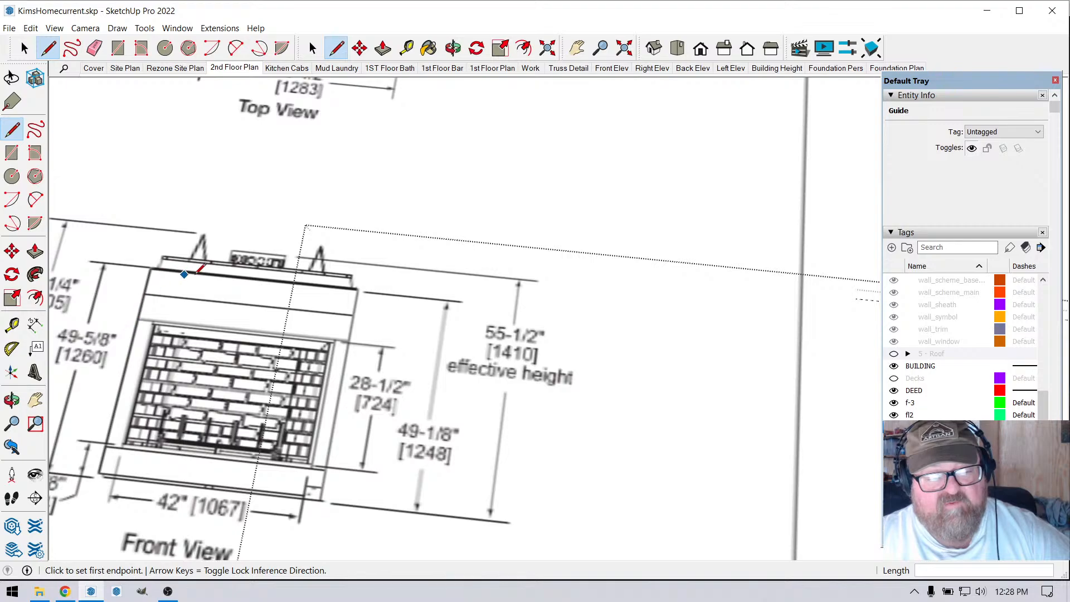
{"action": "scroll", "coordinate": [200, 270], "scroll_direction": "down", "scroll_amount": 6}
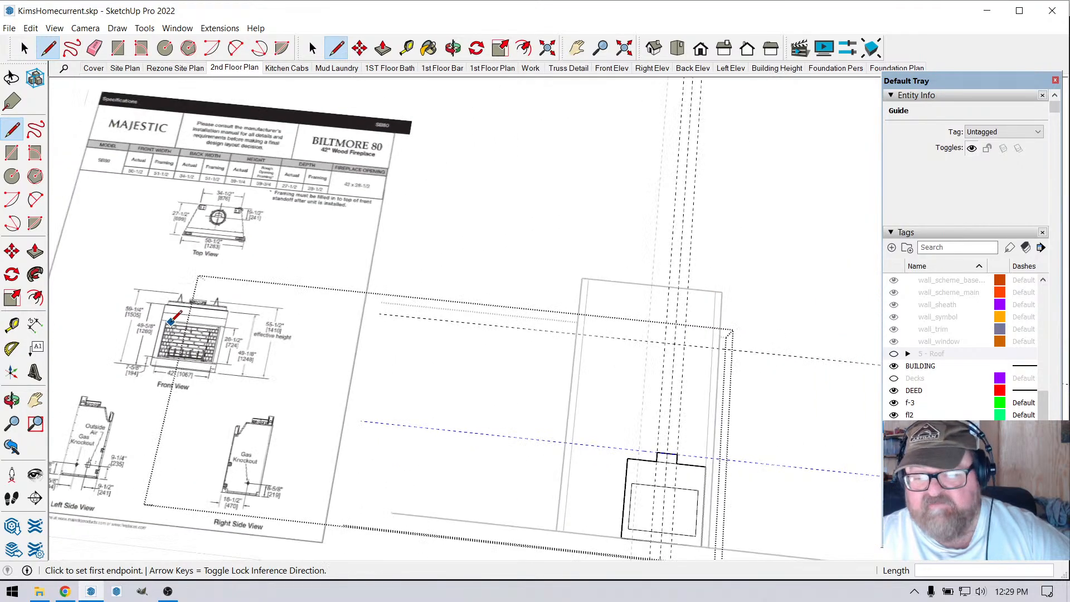
- Place a horizontal guide about 2 15/16" above the fireplace's top edge, crossing the flue collar, and start the Line tool
{"action": "scroll", "coordinate": [532, 440], "scroll_direction": "up", "scroll_amount": 6}
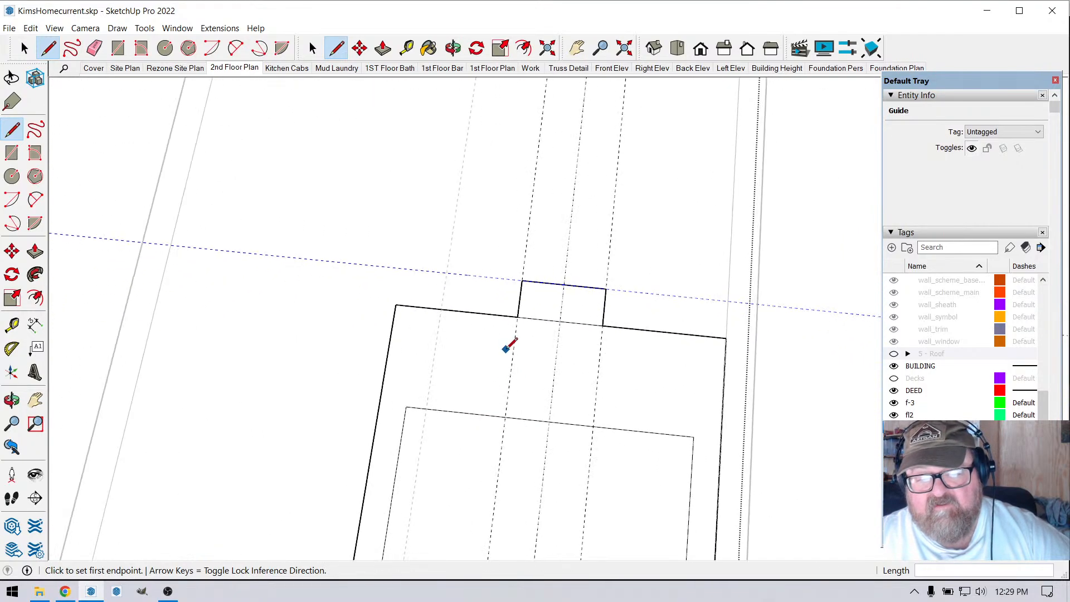
{"action": "scroll", "coordinate": [505, 350], "scroll_direction": "up", "scroll_amount": 1}
{"action": "left_click", "coordinate": [406, 48]}
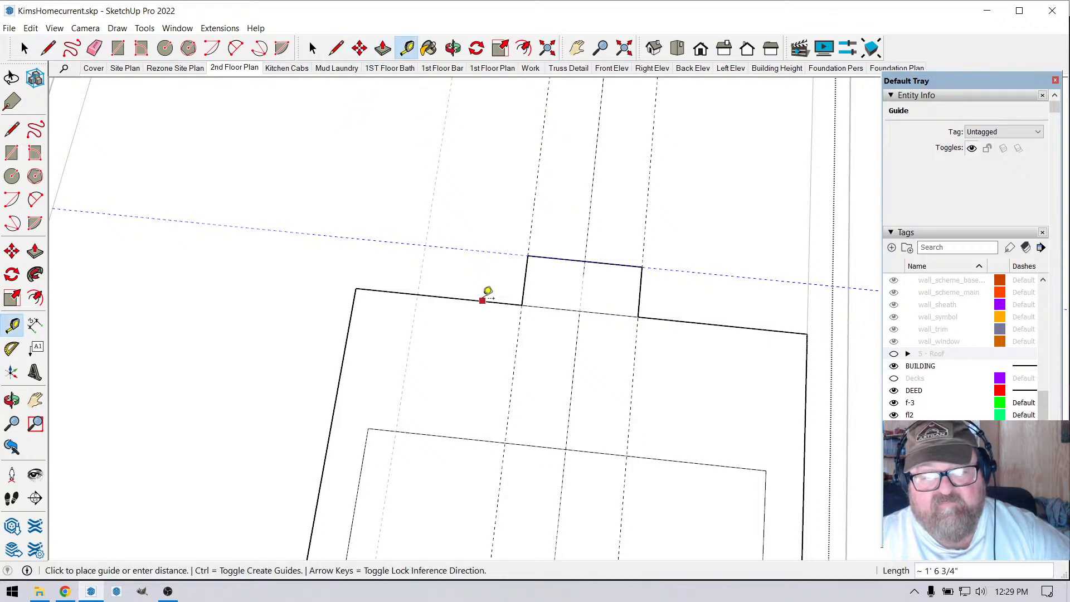
{"action": "left_click", "coordinate": [527, 278]}
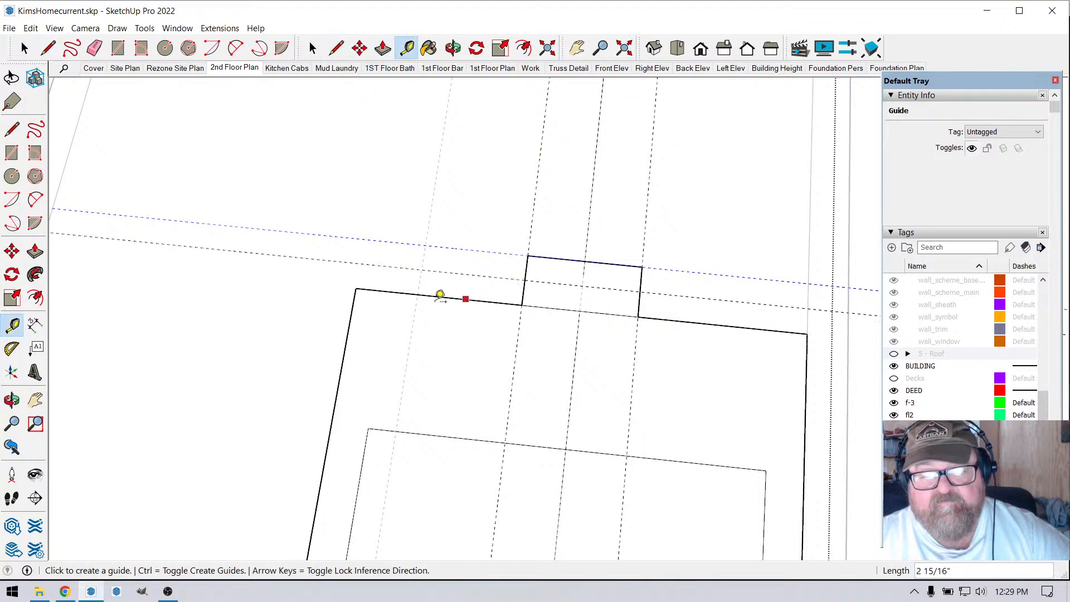
{"action": "left_click", "coordinate": [48, 48]}
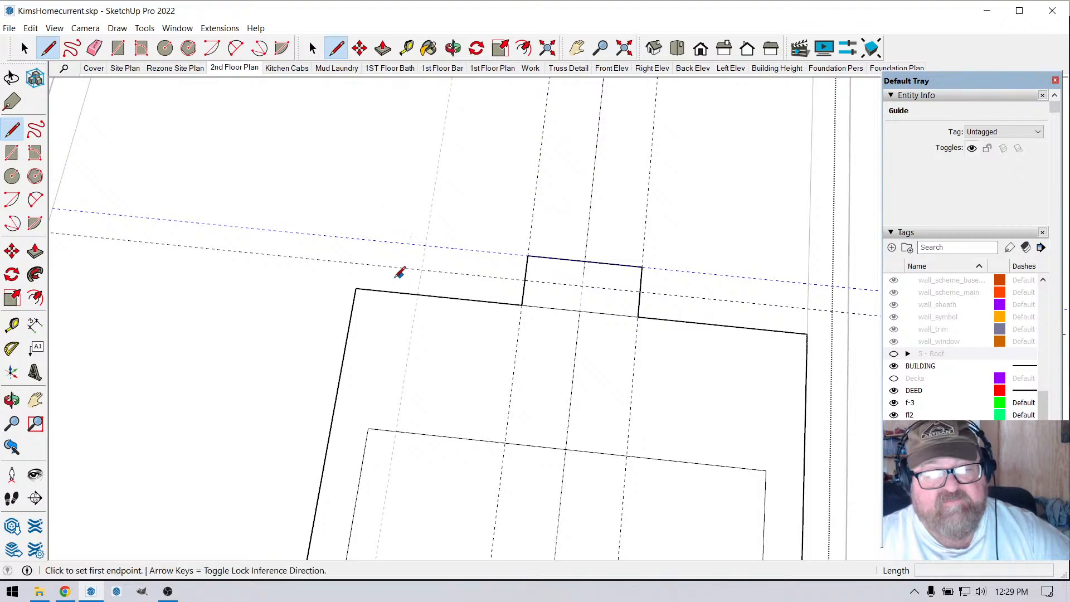
{"action": "left_click", "coordinate": [382, 289]}
{"action": "left_click", "coordinate": [386, 267]}
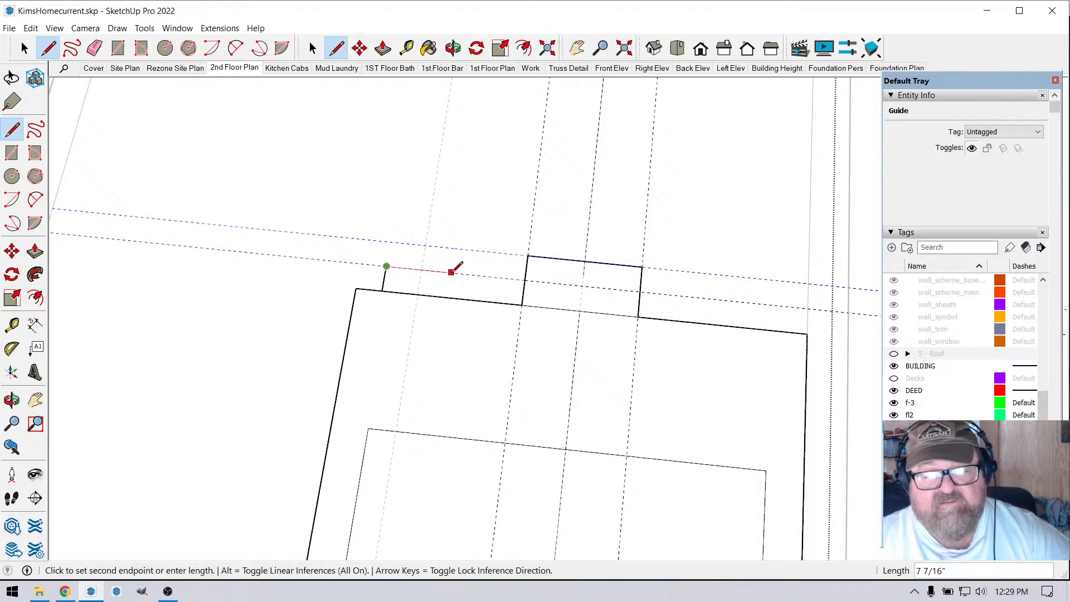
{"action": "key", "text": "Escape"}
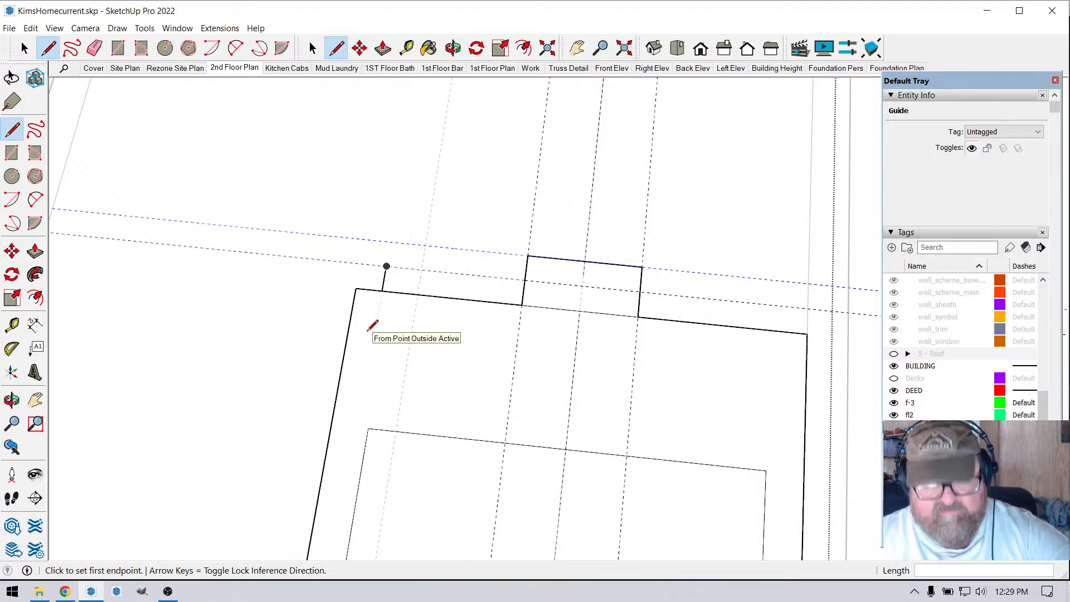
{"action": "key", "text": "ctrl+z"}
- Place two vertical guides parallel to the fireplace's outer sides, passing through the upper corners of the firebox opening
{"action": "key", "text": "t"}
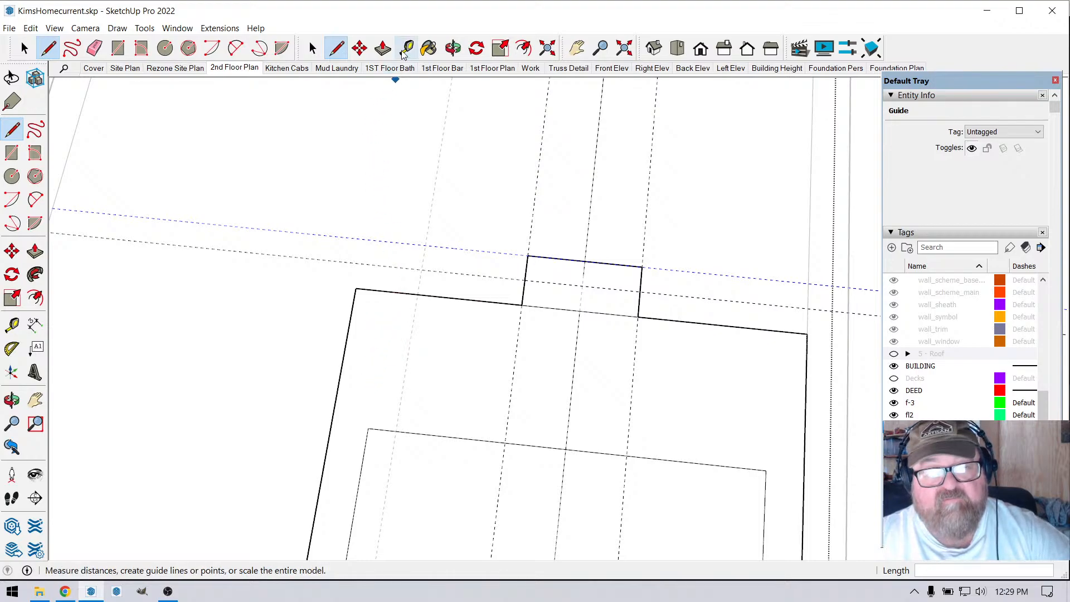
{"action": "left_click", "coordinate": [335, 424]}
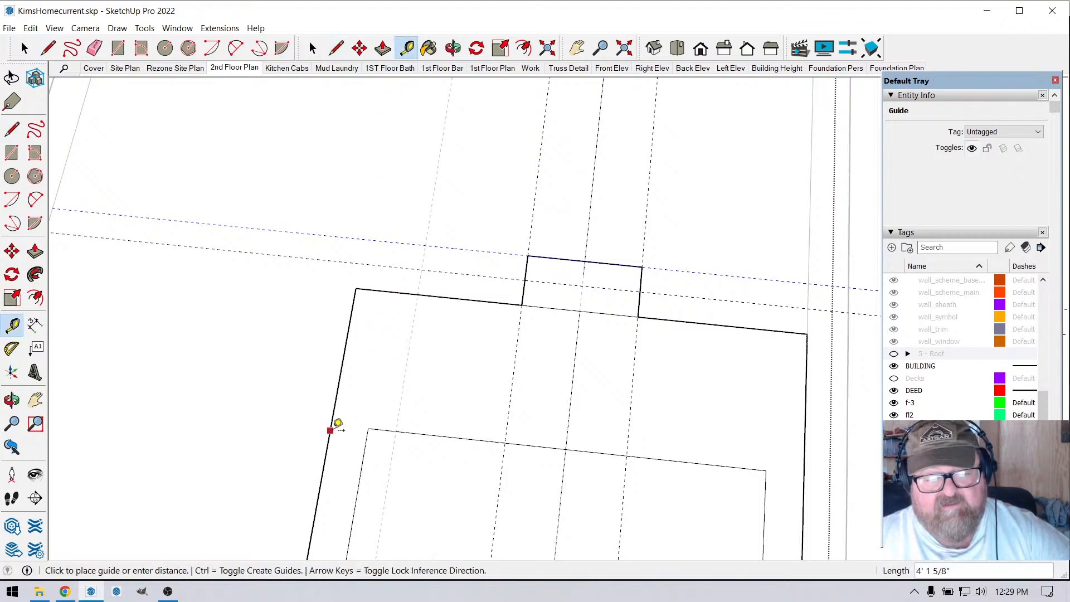
{"action": "left_click", "coordinate": [370, 427]}
{"action": "left_click", "coordinate": [805, 423]}
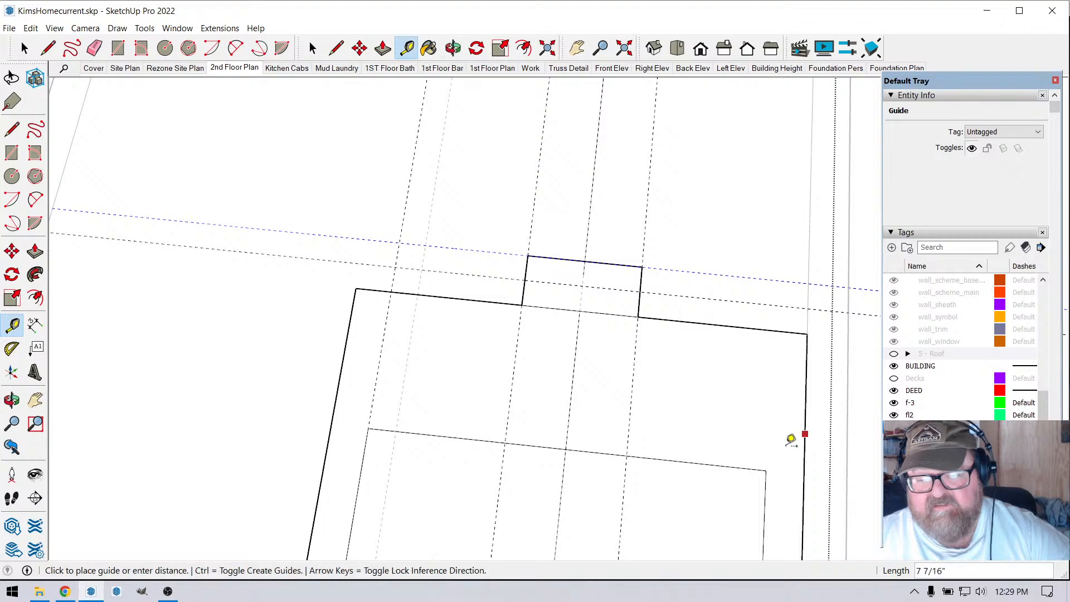
{"action": "left_click", "coordinate": [771, 463]}
- Draw the 2 15/16" high top plate outline between the two firebox-corner guides, from the fireplace's top edge up to the horizontal guide
{"action": "left_click", "coordinate": [48, 48]}
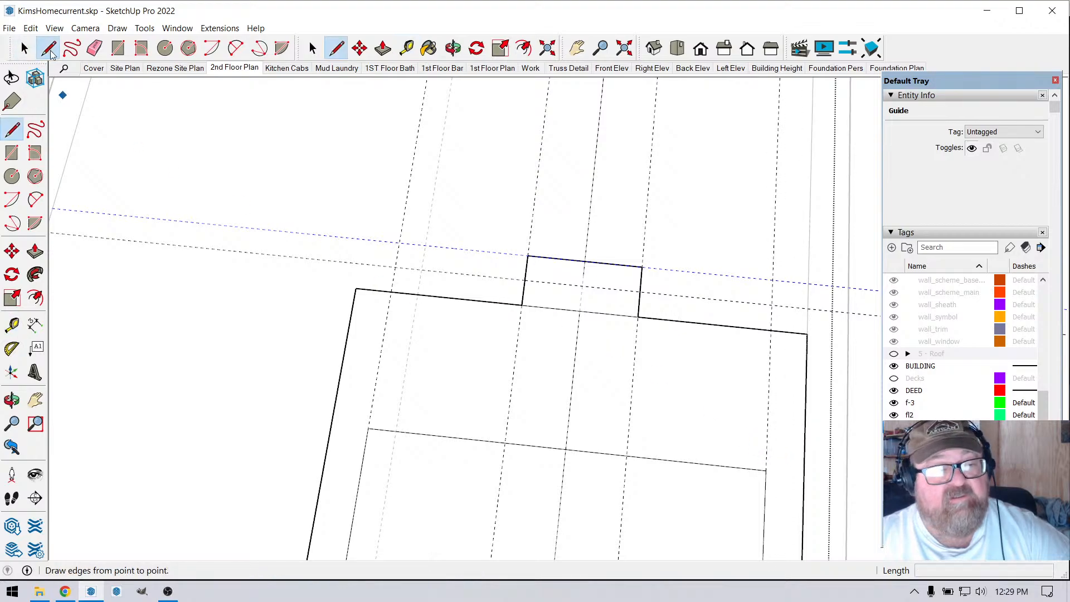
{"action": "left_click", "coordinate": [395, 267]}
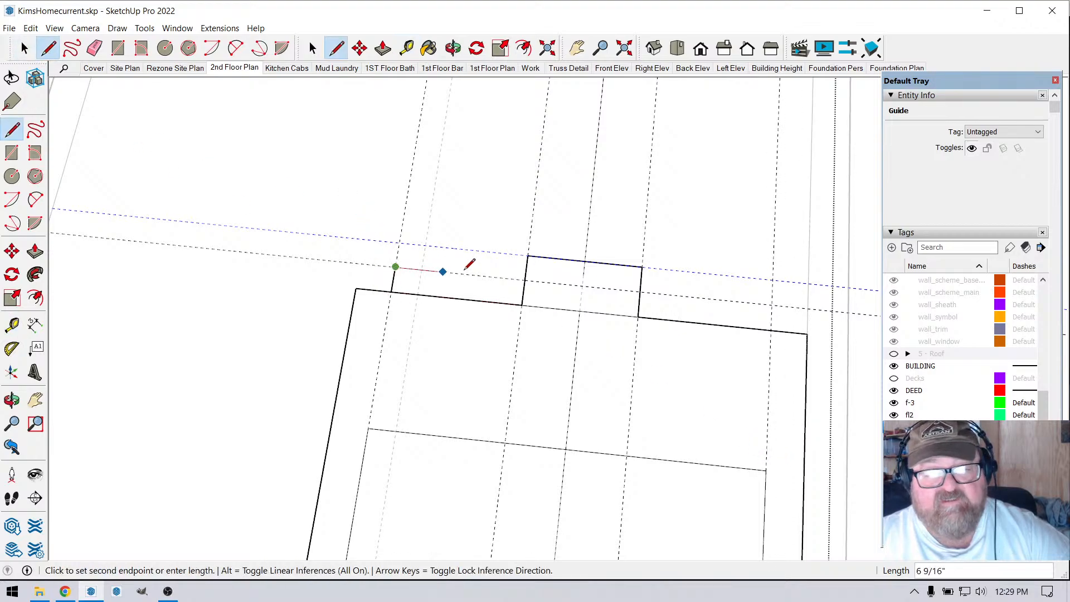
{"action": "left_click", "coordinate": [771, 304]}
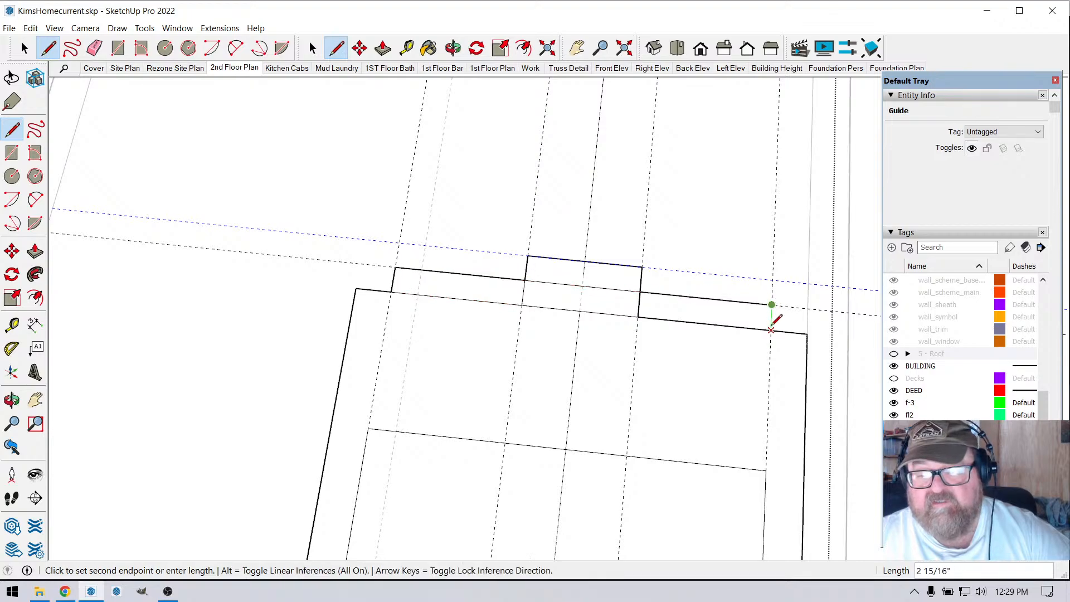
{"action": "left_click", "coordinate": [771, 330]}
{"action": "scroll", "coordinate": [467, 356], "scroll_direction": "down", "scroll_amount": 1}
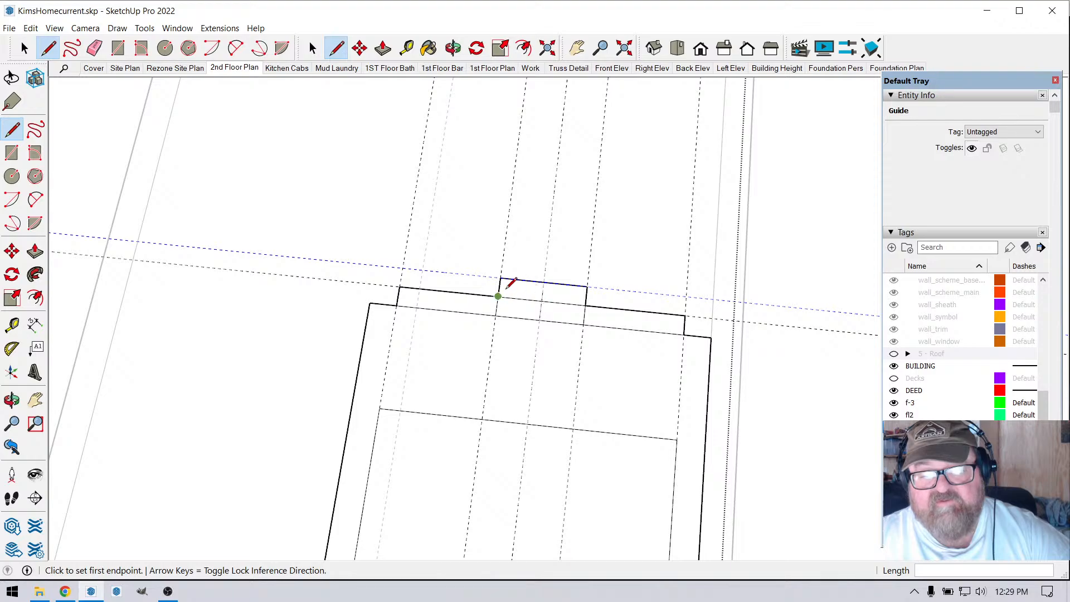
{"action": "scroll", "coordinate": [510, 285], "scroll_direction": "up", "scroll_amount": 1}
{"action": "left_click", "coordinate": [406, 48]}
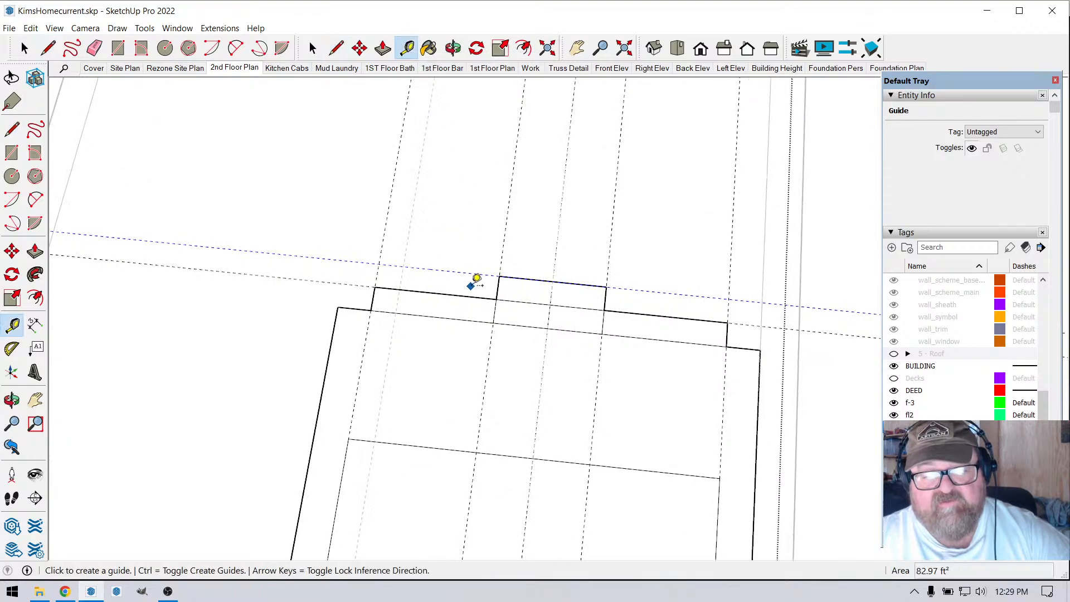
{"action": "left_click", "coordinate": [479, 296]}
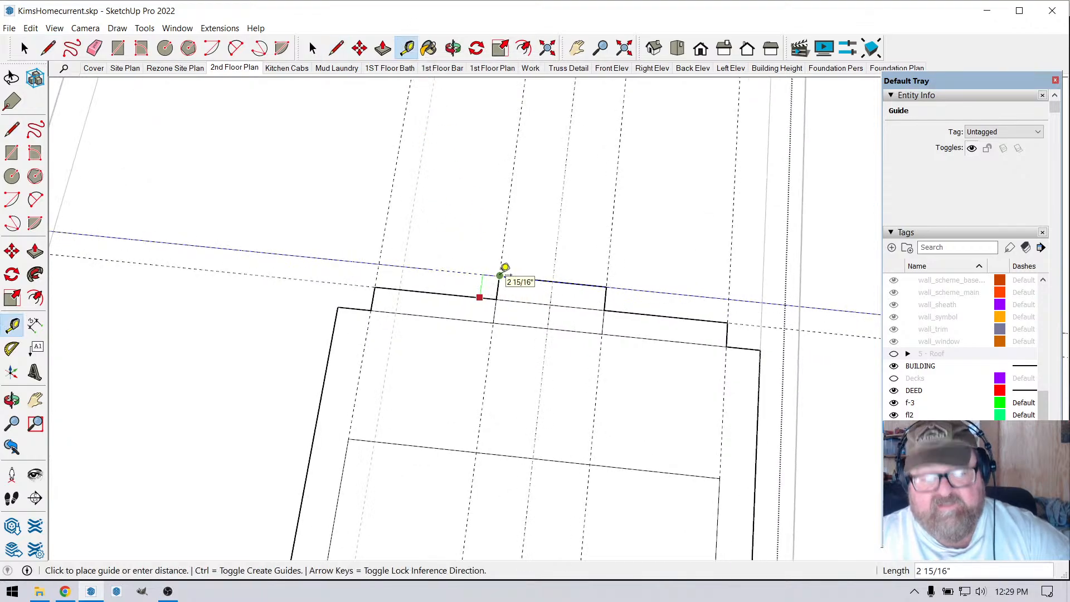
{"action": "scroll", "coordinate": [505, 267], "scroll_direction": "down", "scroll_amount": 4}
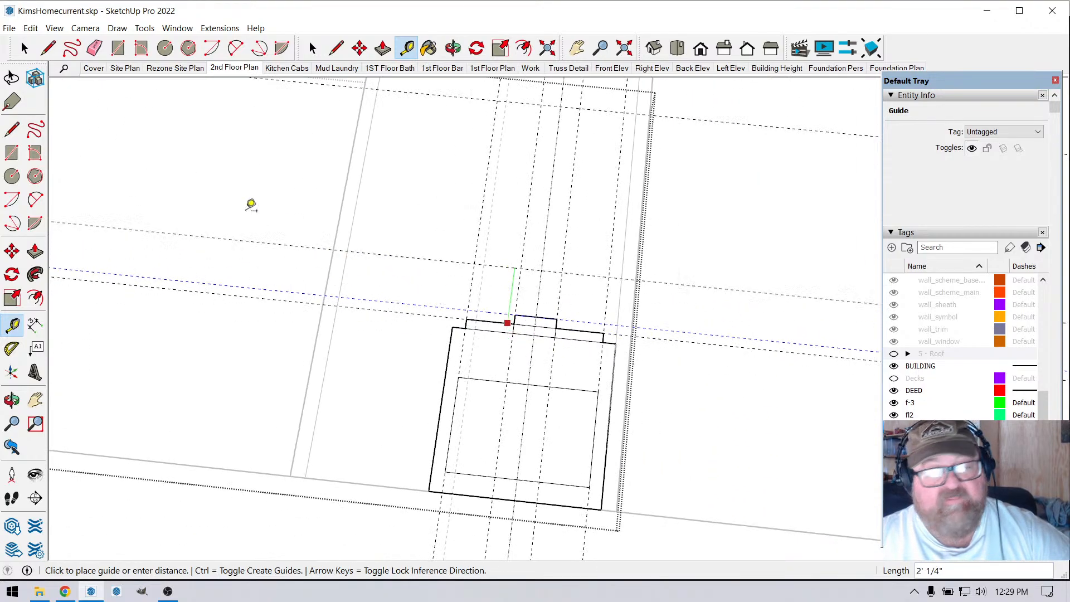
- Delete all the construction guides inside the fireplace group
{"action": "left_click", "coordinate": [30, 28]}
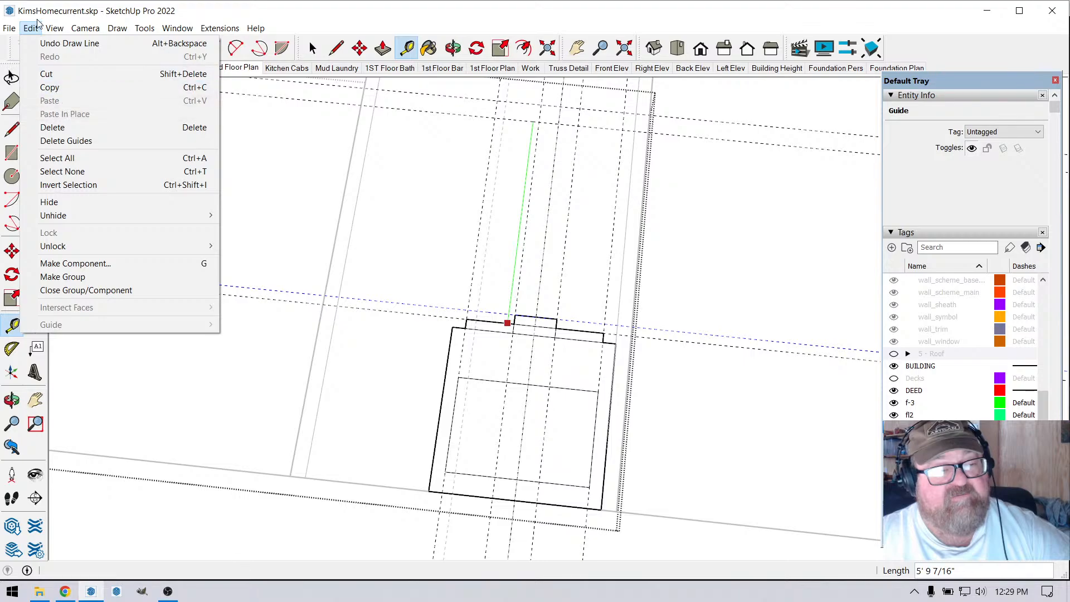
{"action": "left_click", "coordinate": [54, 140]}
{"action": "scroll", "coordinate": [589, 362], "scroll_direction": "up", "scroll_amount": 3}
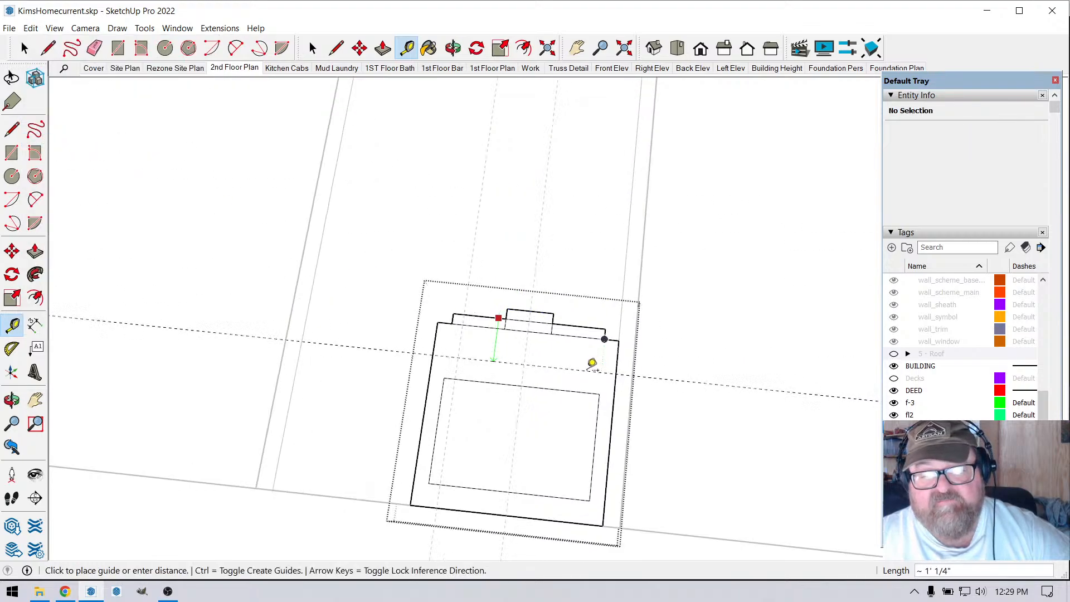
{"action": "key", "text": "Escape"}
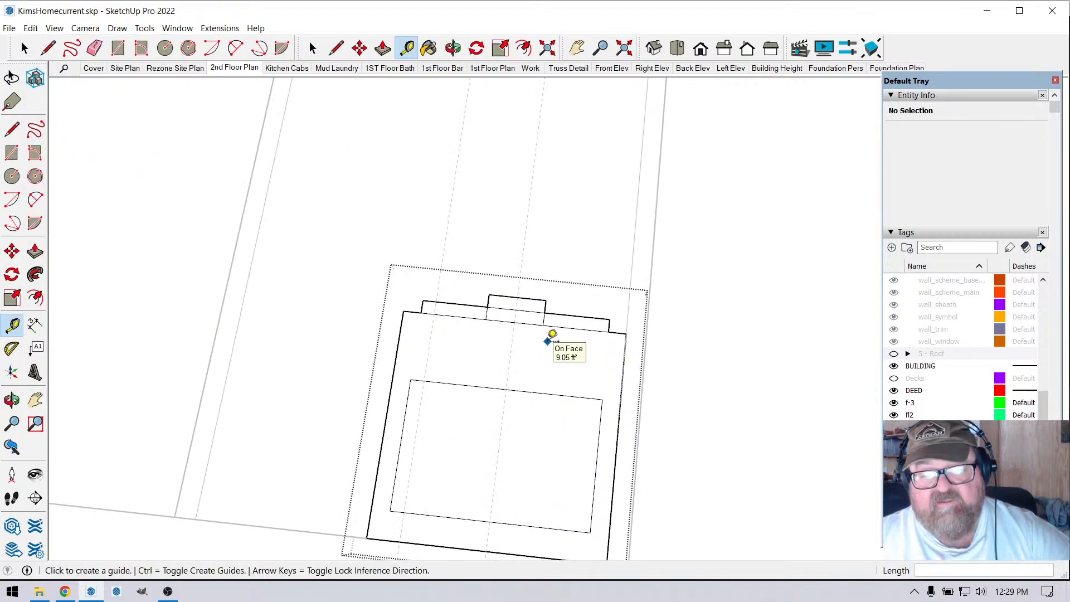
- Examine the fireplace outline within the enclosure elevation and beside the specification sheet
{"action": "scroll", "coordinate": [551, 335], "scroll_direction": "down", "scroll_amount": 2}
{"action": "left_click", "coordinate": [453, 48]}
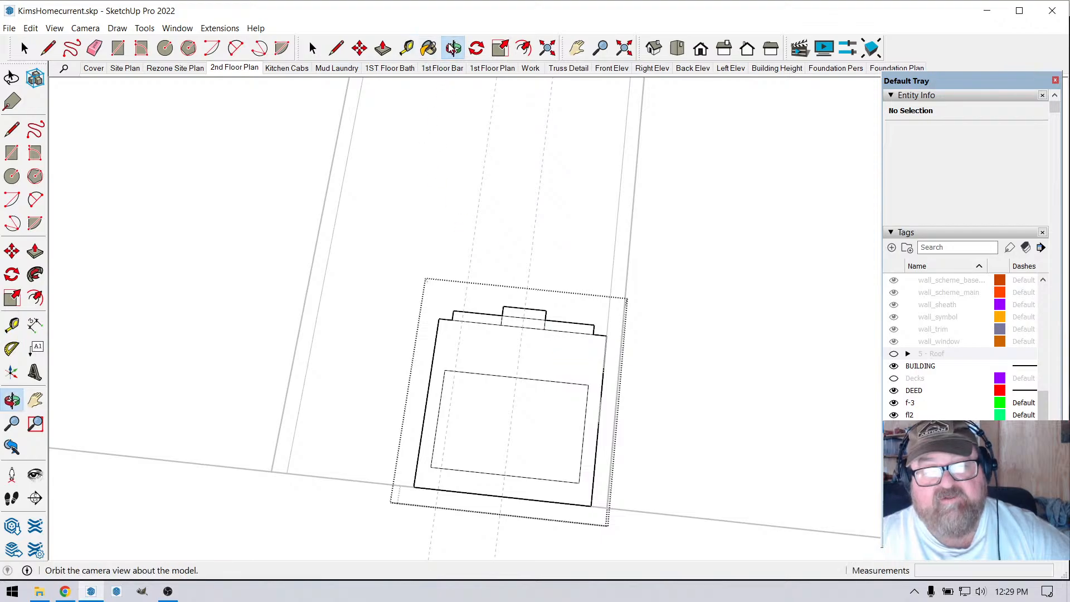
{"action": "left_click_drag", "start_coordinate": [440, 312], "coordinate": [438, 349]}
{"action": "scroll", "coordinate": [490, 334], "scroll_direction": "up", "scroll_amount": 4}
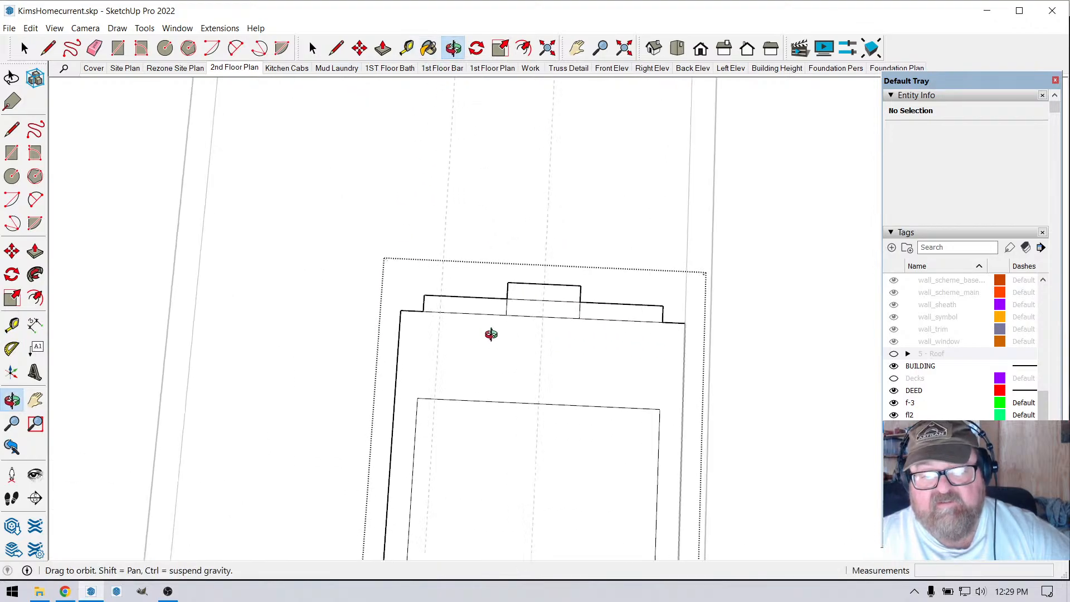
{"action": "scroll", "coordinate": [493, 342], "scroll_direction": "down", "scroll_amount": 5}
{"action": "scroll", "coordinate": [495, 343], "scroll_direction": "down", "scroll_amount": 3}
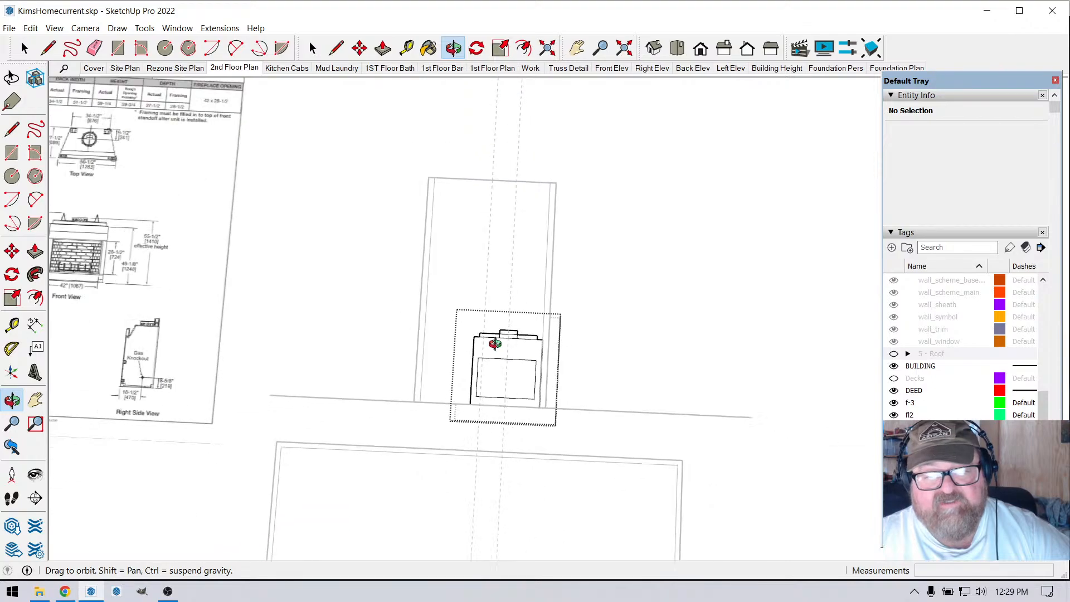
{"action": "scroll", "coordinate": [487, 295], "scroll_direction": "up", "scroll_amount": 2}
{"action": "scroll", "coordinate": [503, 337], "scroll_direction": "down", "scroll_amount": 2}
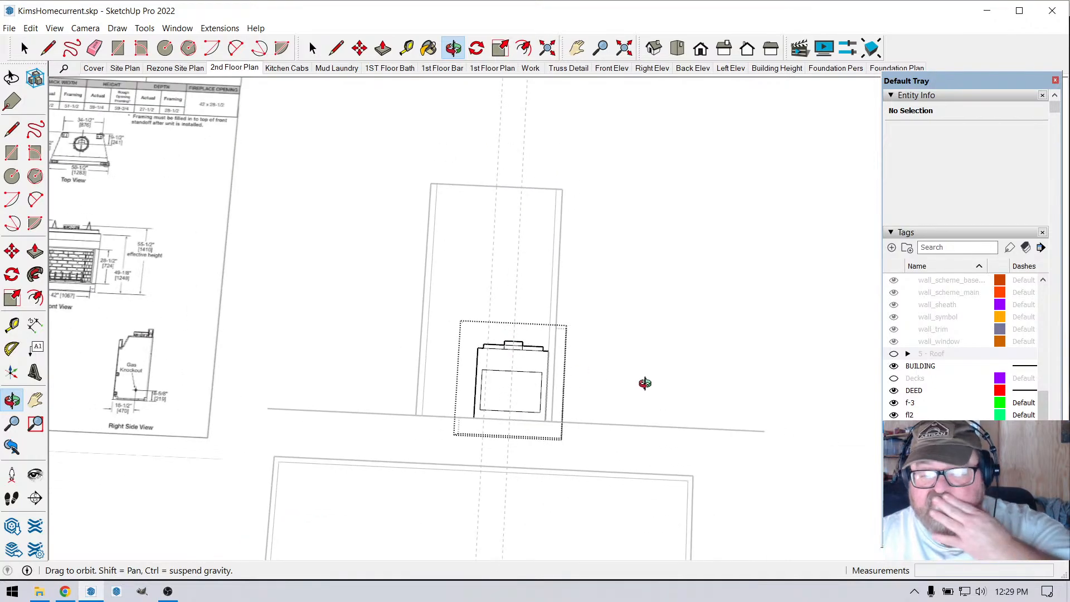
{"action": "left_click_drag", "start_coordinate": [644, 382], "coordinate": [640, 382]}
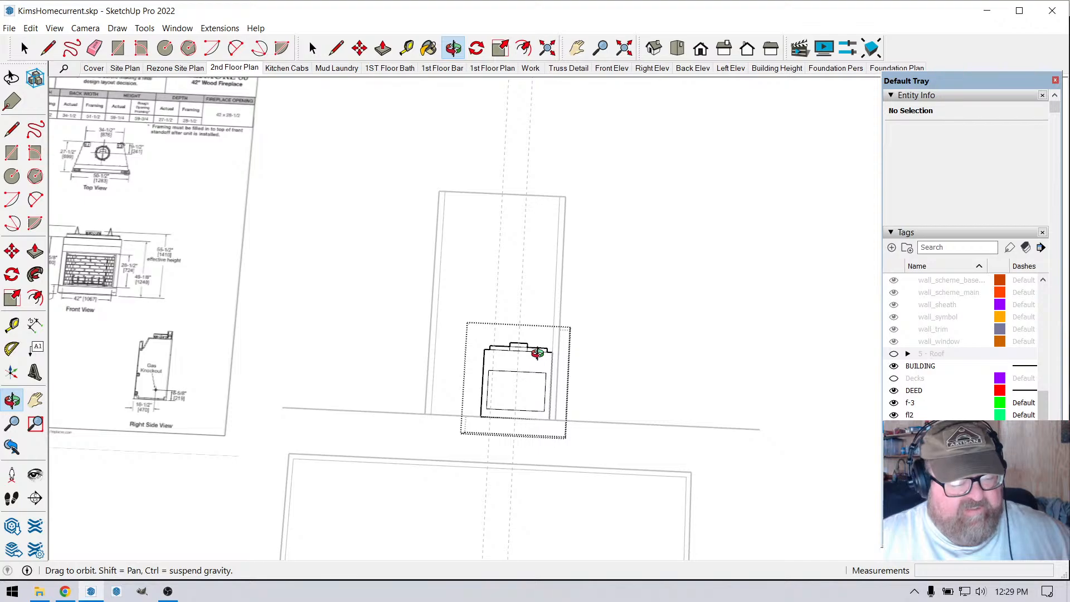
- Draw a 12" vertical line upward from the midpoint of the flue collar's top edge
{"action": "scroll", "coordinate": [509, 321], "scroll_direction": "up", "scroll_amount": 6}
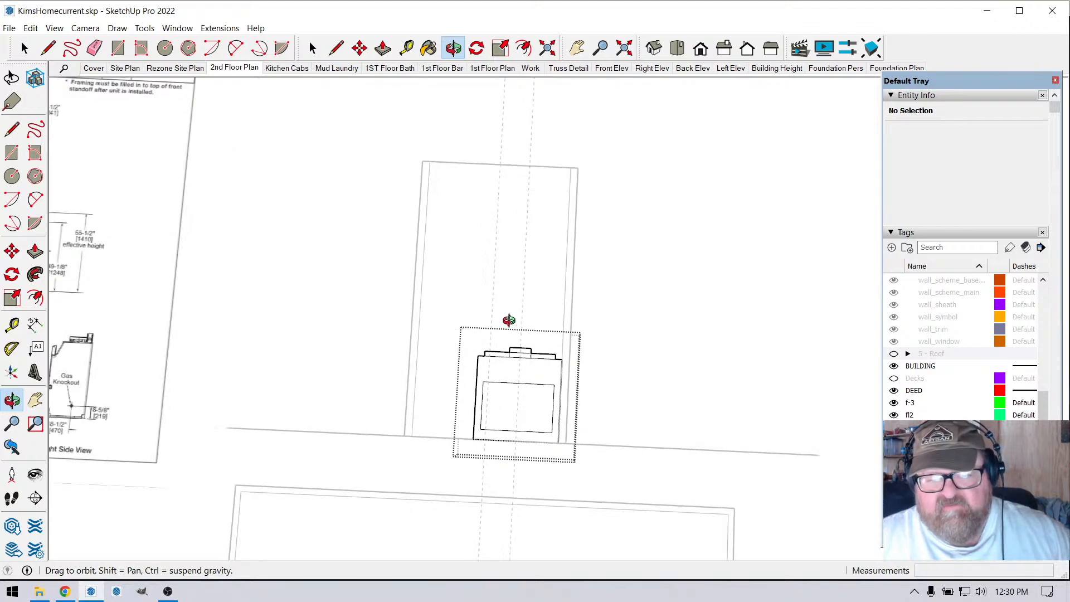
{"action": "left_click", "coordinate": [336, 48]}
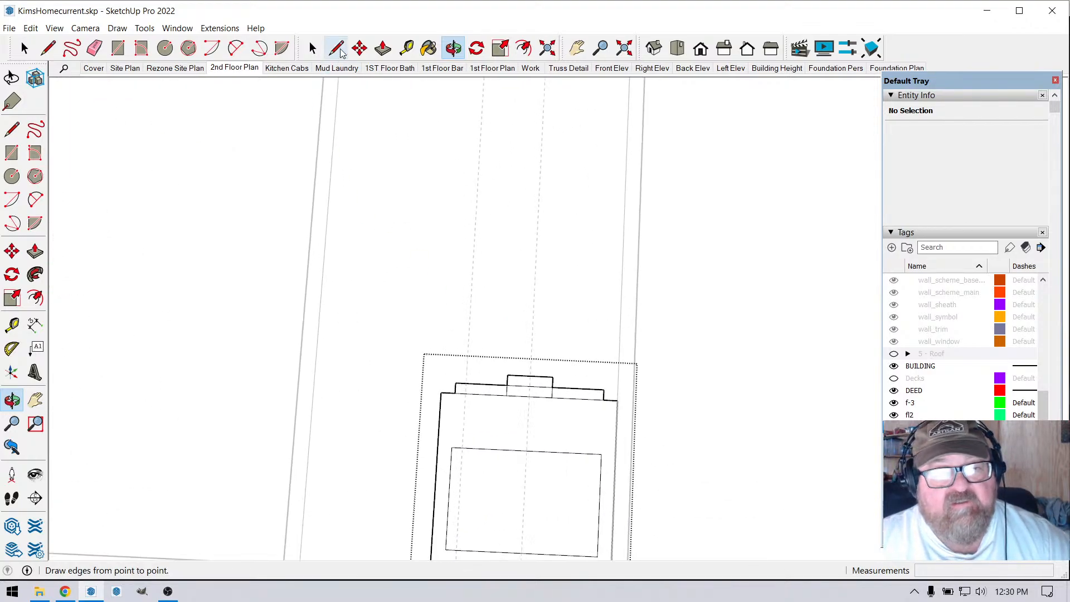
{"action": "left_click", "coordinate": [529, 374]}
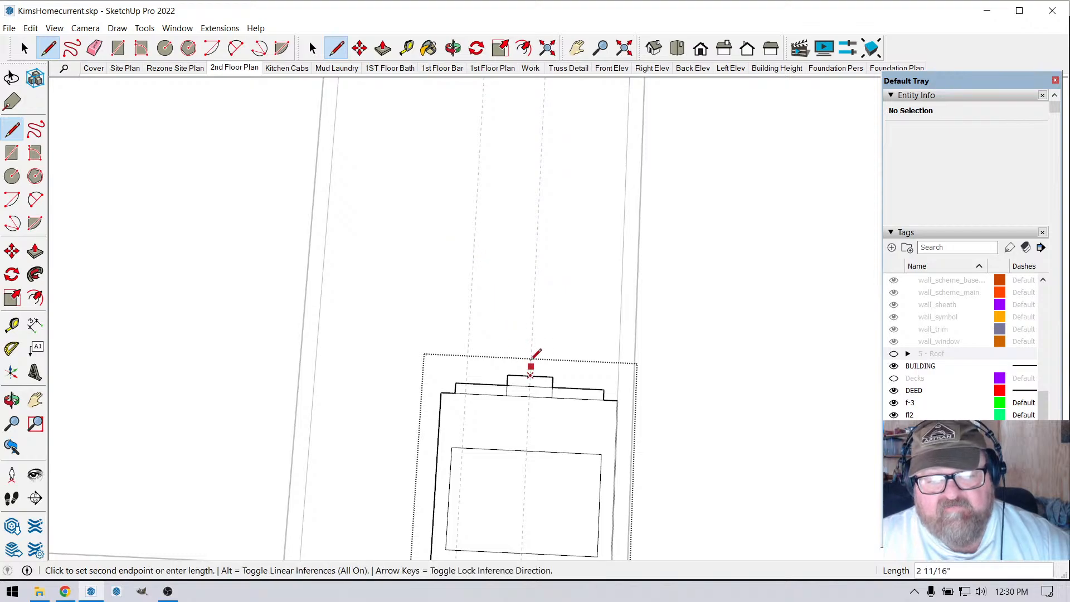
{"action": "type", "text": "12"}
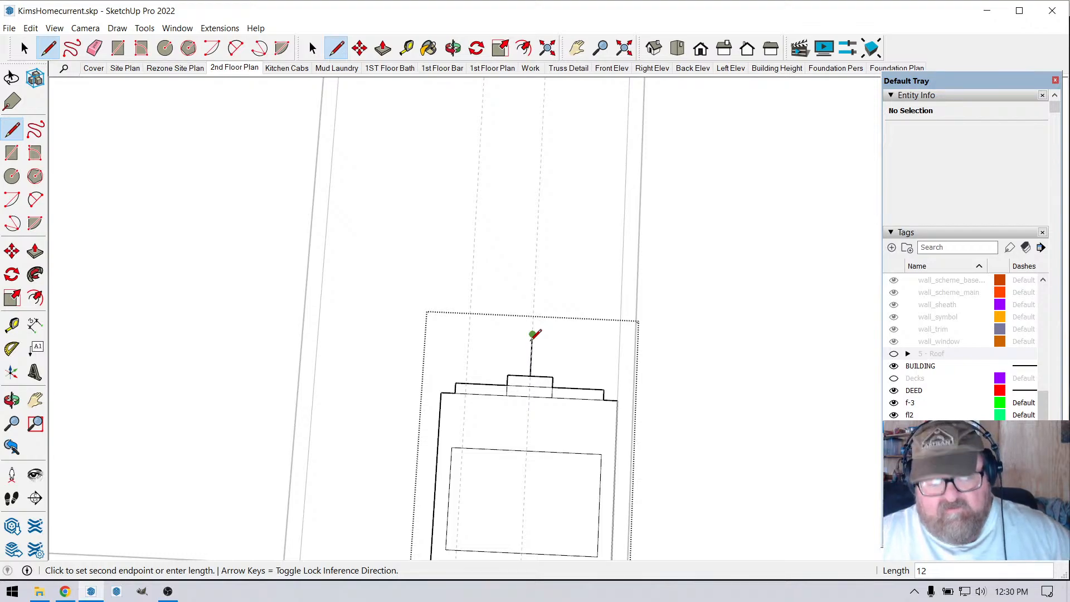
{"action": "key", "text": "Escape"}
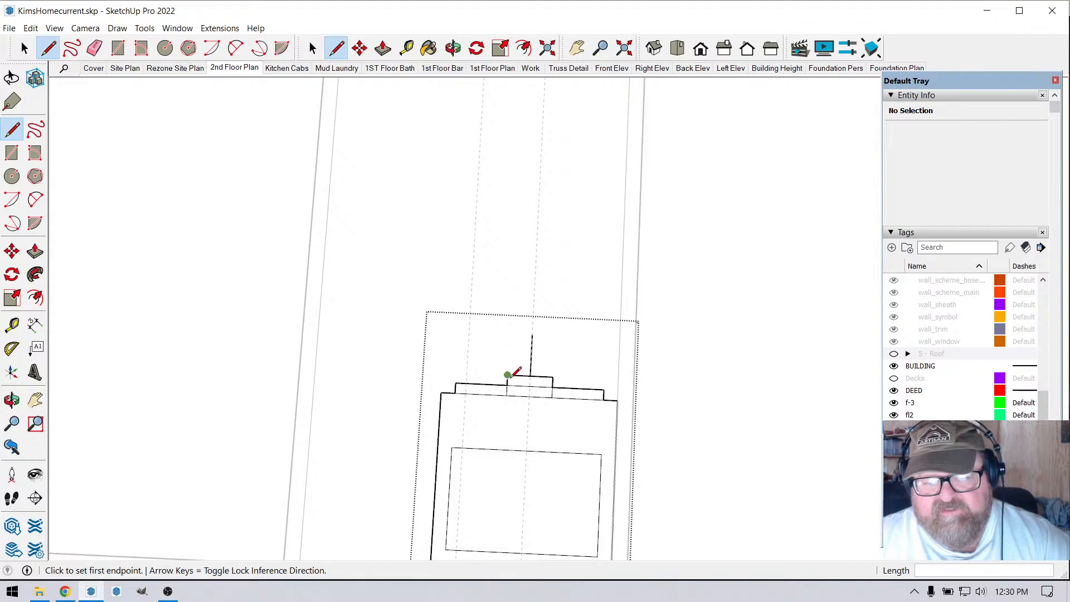
- Leave the fireplace group and draw a 1' 1" by 1' rectangle on top of the flue collar, matching the 12" line's height
{"action": "scroll", "coordinate": [511, 373], "scroll_direction": "up", "scroll_amount": 3}
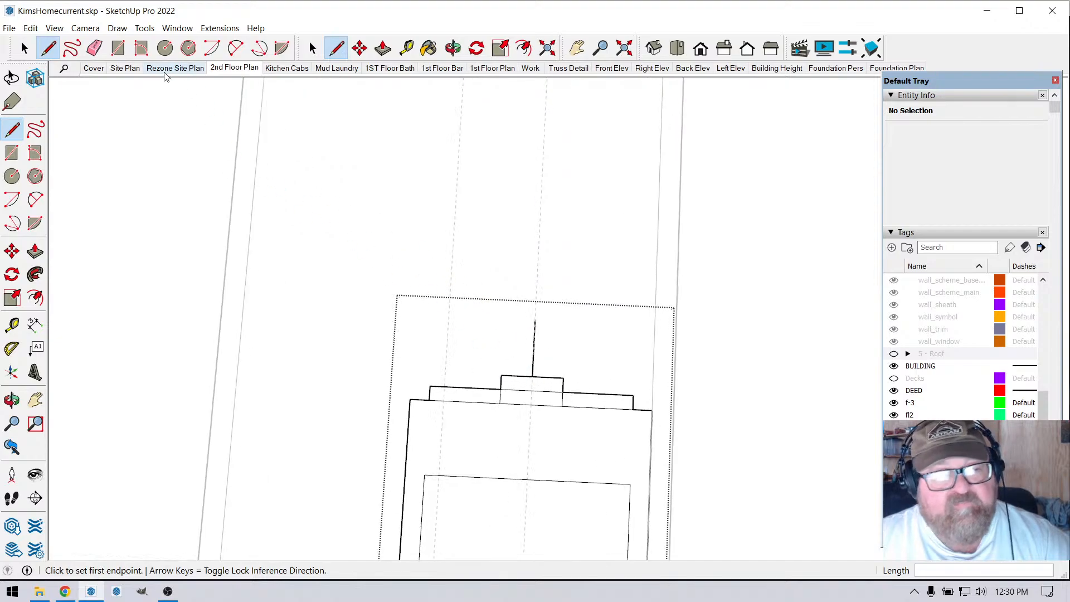
{"action": "left_click", "coordinate": [95, 48]}
{"action": "scroll", "coordinate": [487, 304], "scroll_direction": "down", "scroll_amount": 2}
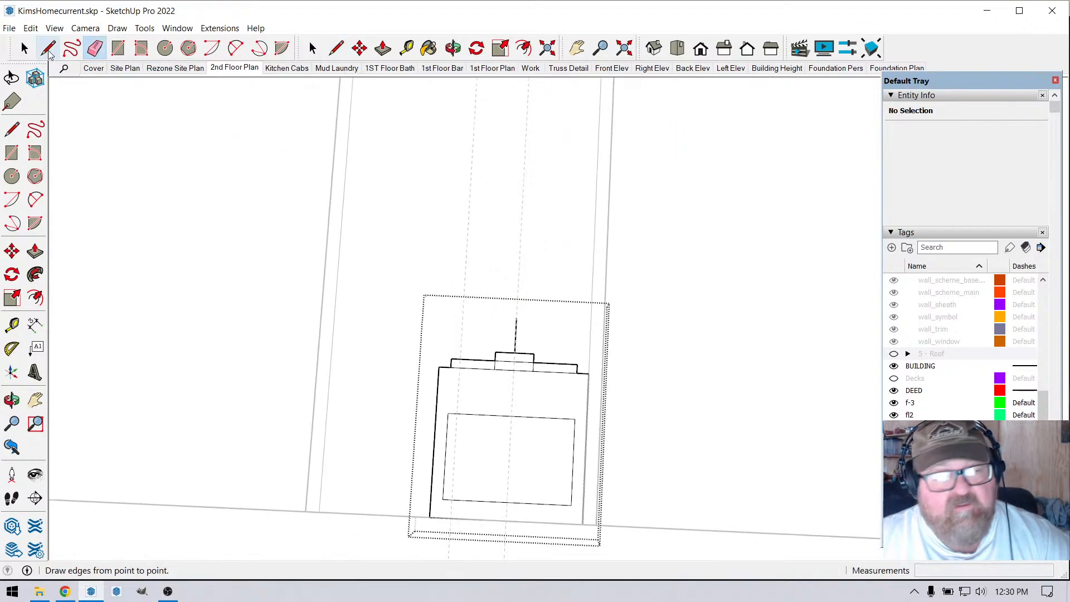
{"action": "left_click", "coordinate": [25, 48]}
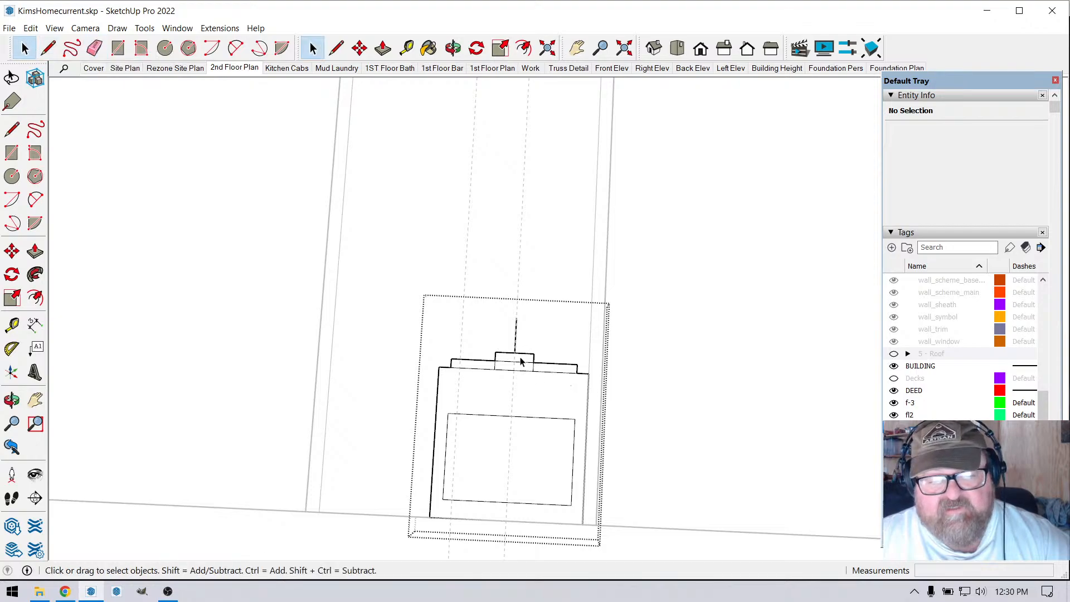
{"action": "left_click", "coordinate": [657, 325]}
{"action": "scroll", "coordinate": [516, 352], "scroll_direction": "up", "scroll_amount": 2}
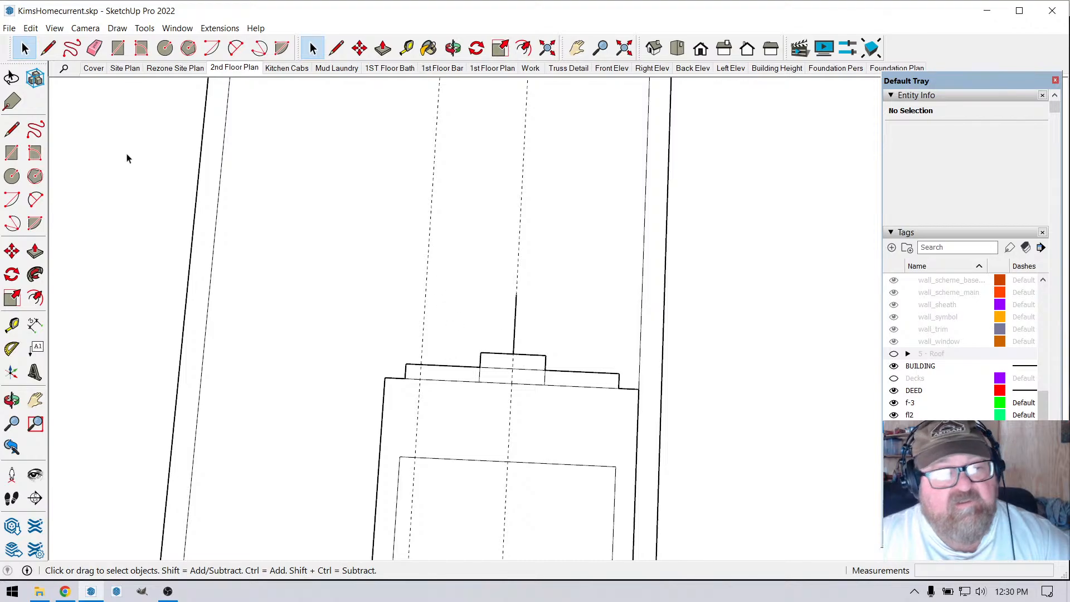
{"action": "left_click", "coordinate": [118, 48]}
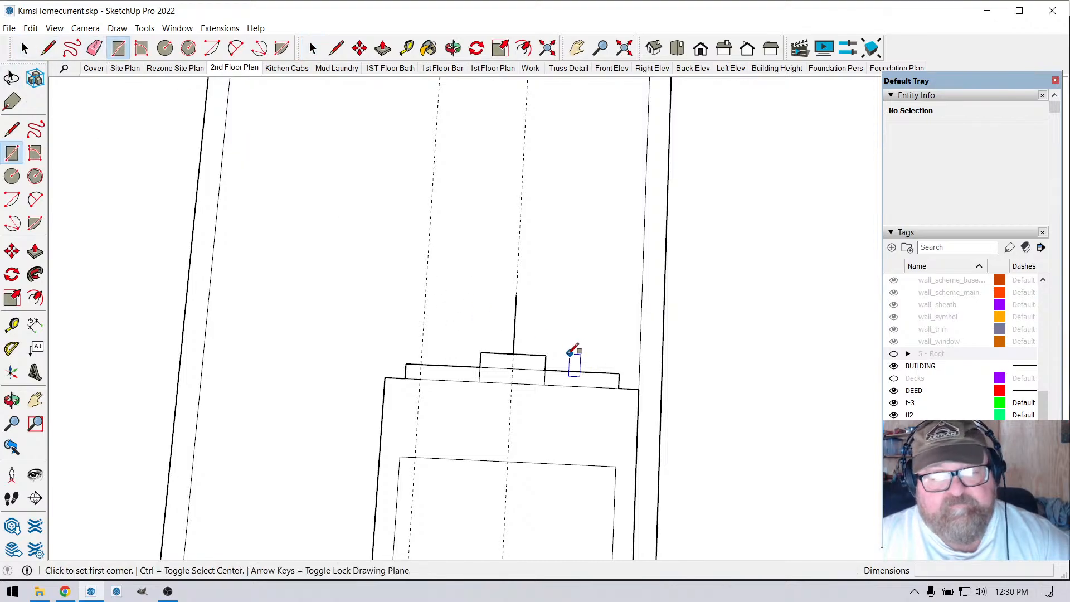
{"action": "left_click", "coordinate": [480, 352]}
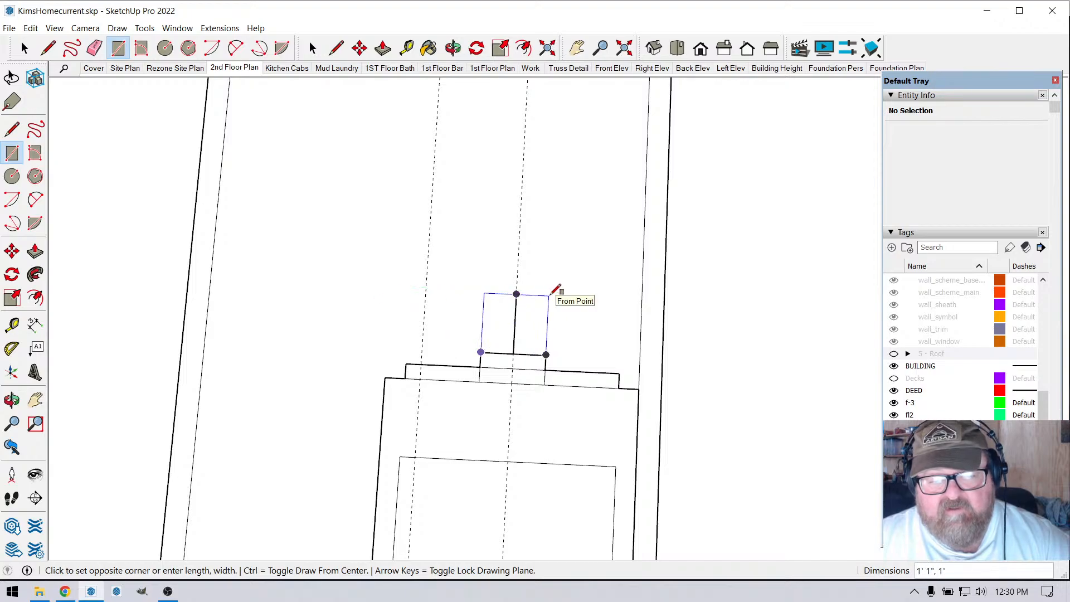
{"action": "left_click", "coordinate": [551, 293]}
- Select the new rectangle above the flue collar with its edges and make it a group
{"action": "left_click", "coordinate": [24, 49]}
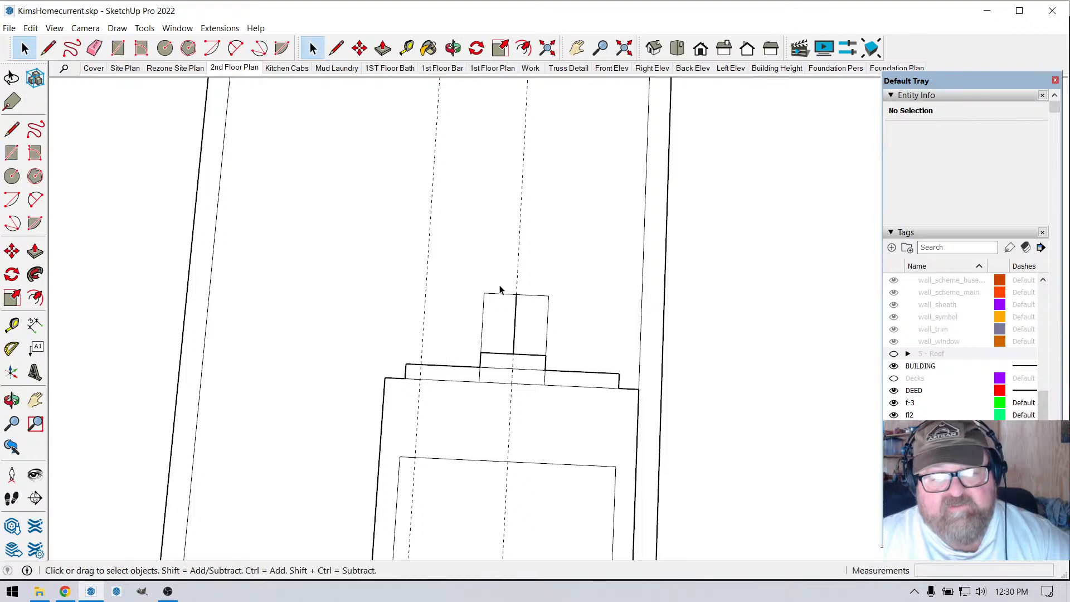
{"action": "left_click_drag", "start_coordinate": [478, 283], "coordinate": [557, 363]}
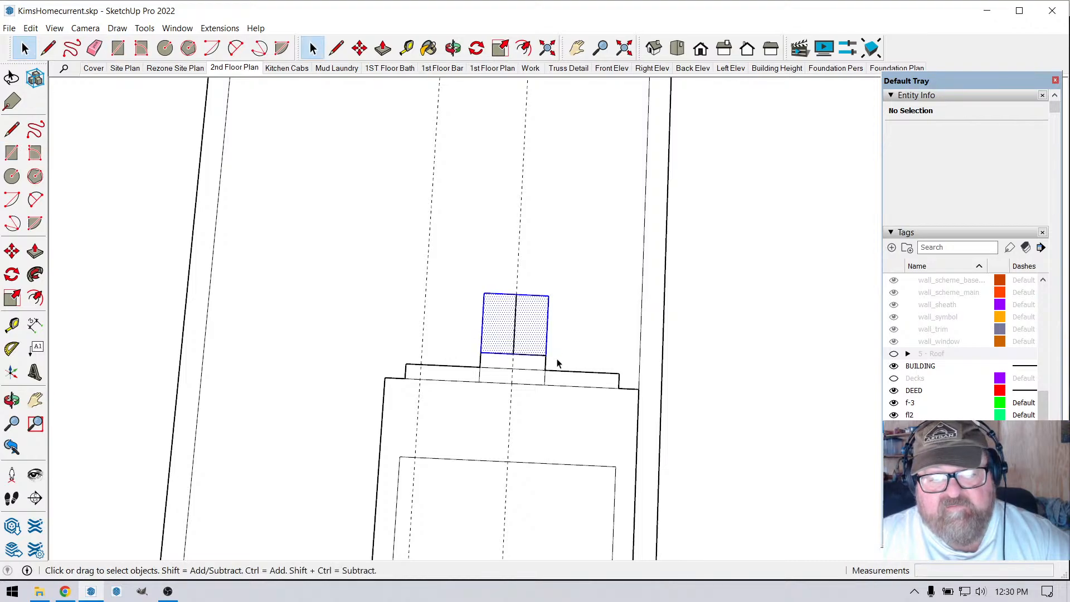
{"action": "right_click", "coordinate": [499, 316]}
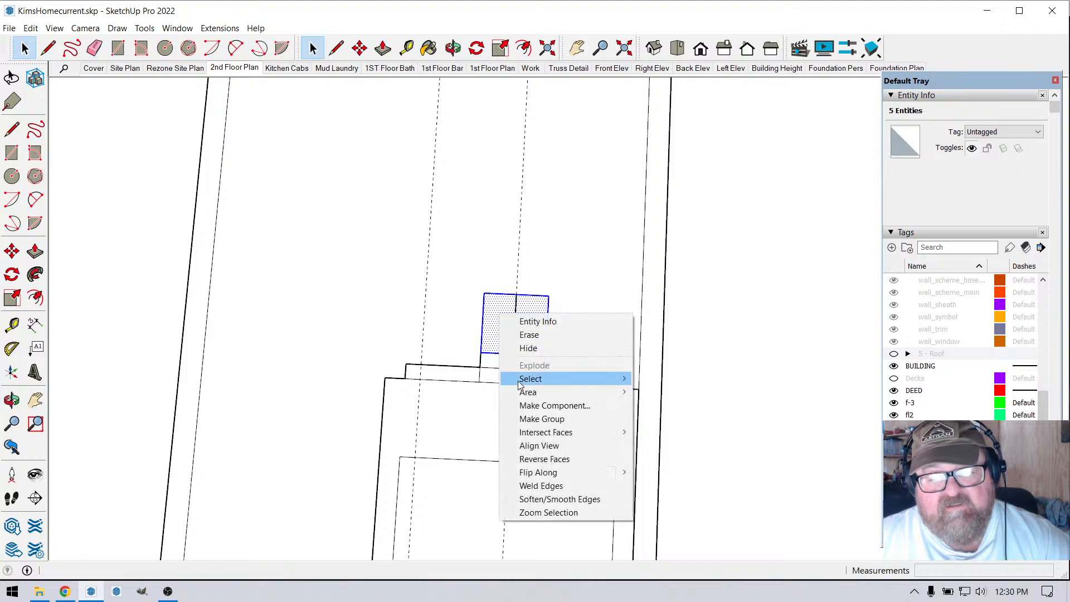
{"action": "left_click", "coordinate": [549, 417]}
{"action": "scroll", "coordinate": [505, 310], "scroll_direction": "up", "scroll_amount": 2}
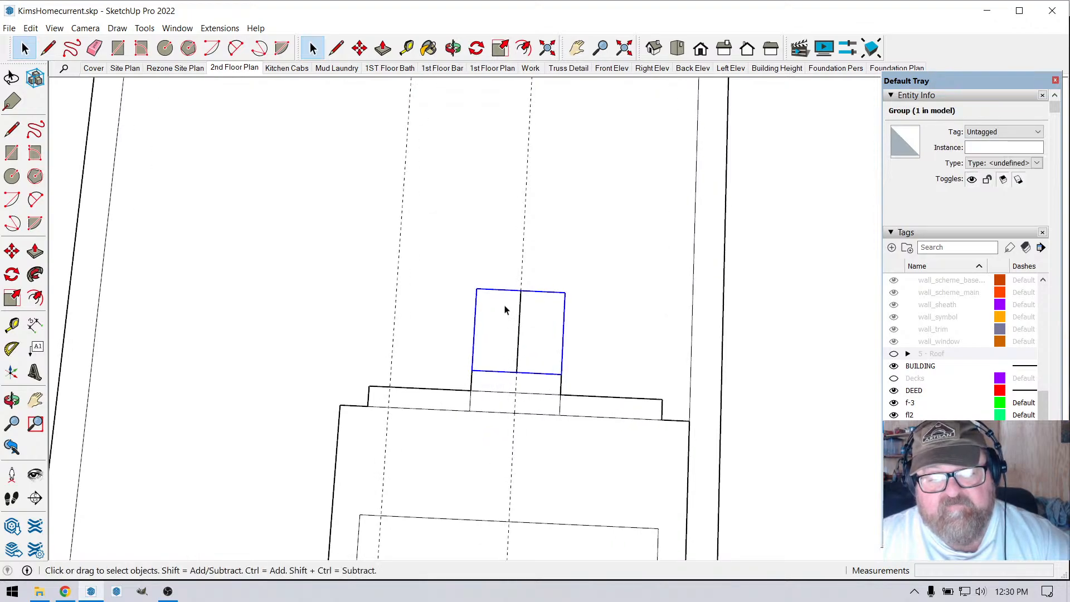
{"action": "left_click", "coordinate": [360, 48]}
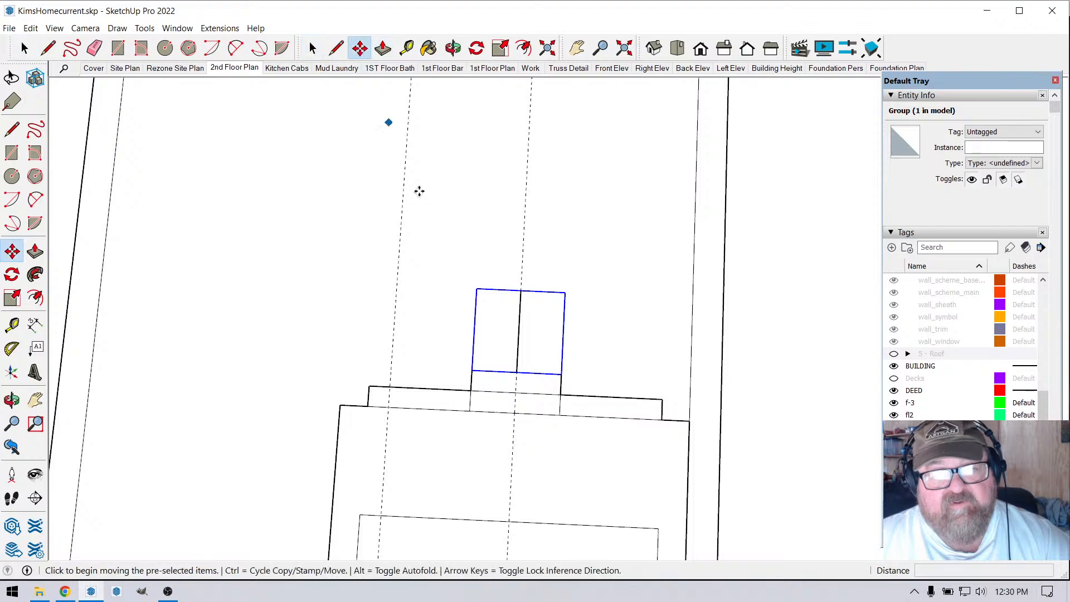
{"action": "left_click", "coordinate": [477, 323]}
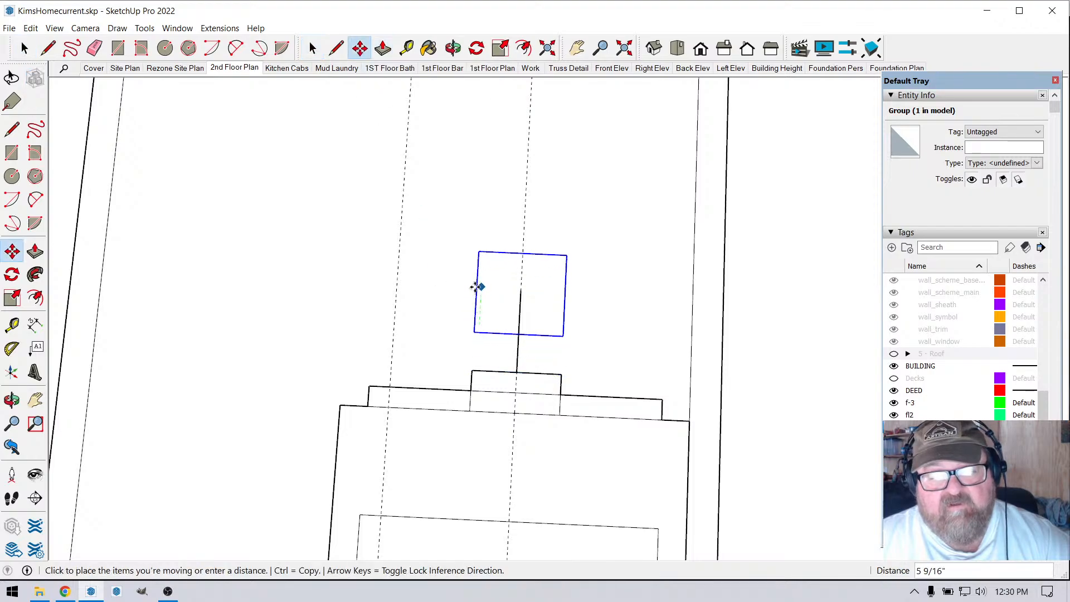
{"action": "left_click", "coordinate": [480, 325]}
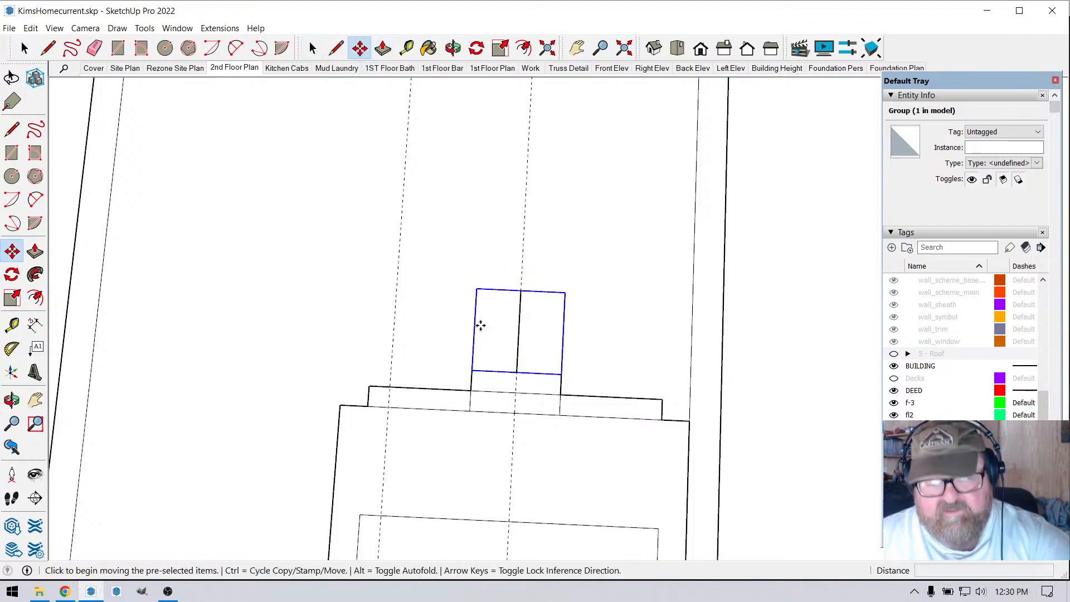
- Draw a 6 3/4" vertical line up from the grouped rectangle's upper-left corner and a short horizontal line leftward from its top end
{"action": "scroll", "coordinate": [495, 262], "scroll_direction": "up", "scroll_amount": 1}
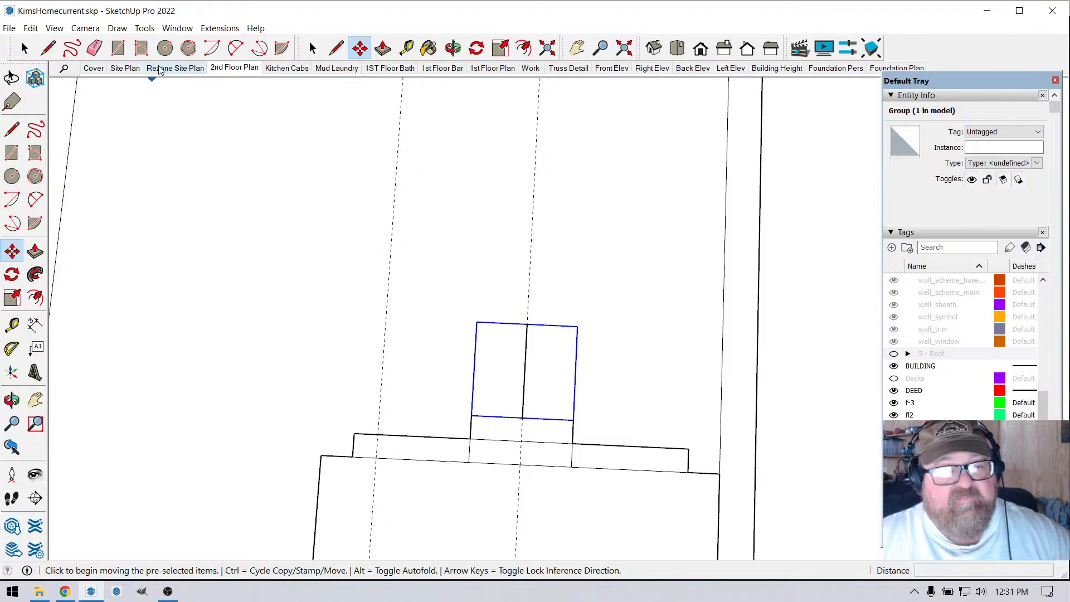
{"action": "left_click", "coordinate": [336, 48]}
{"action": "left_click", "coordinate": [476, 322]}
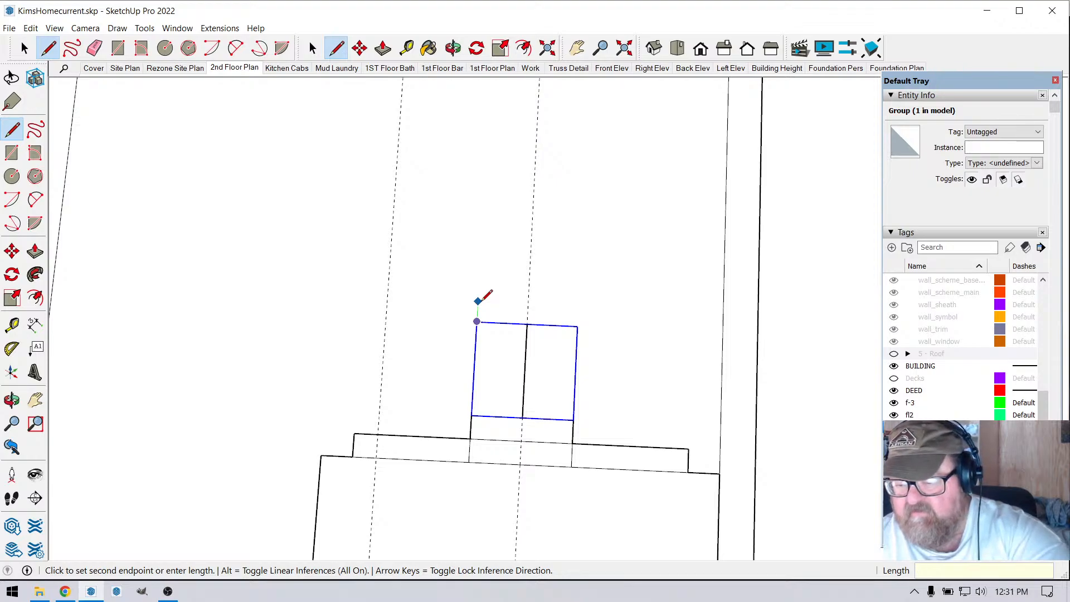
{"action": "type", "text": "6.7"}
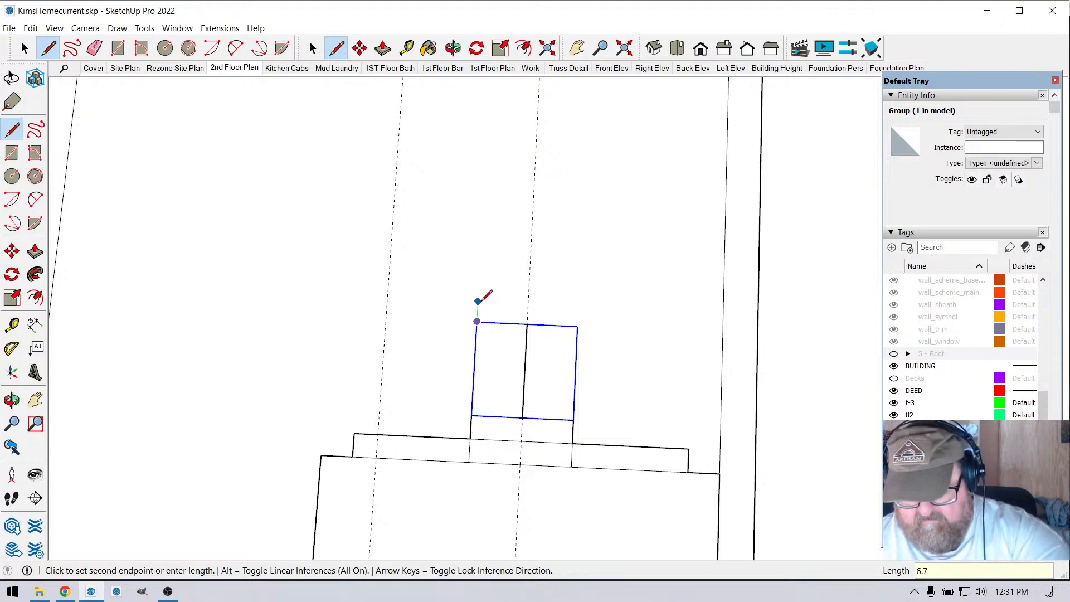
{"action": "type", "text": "5 1/8\""}
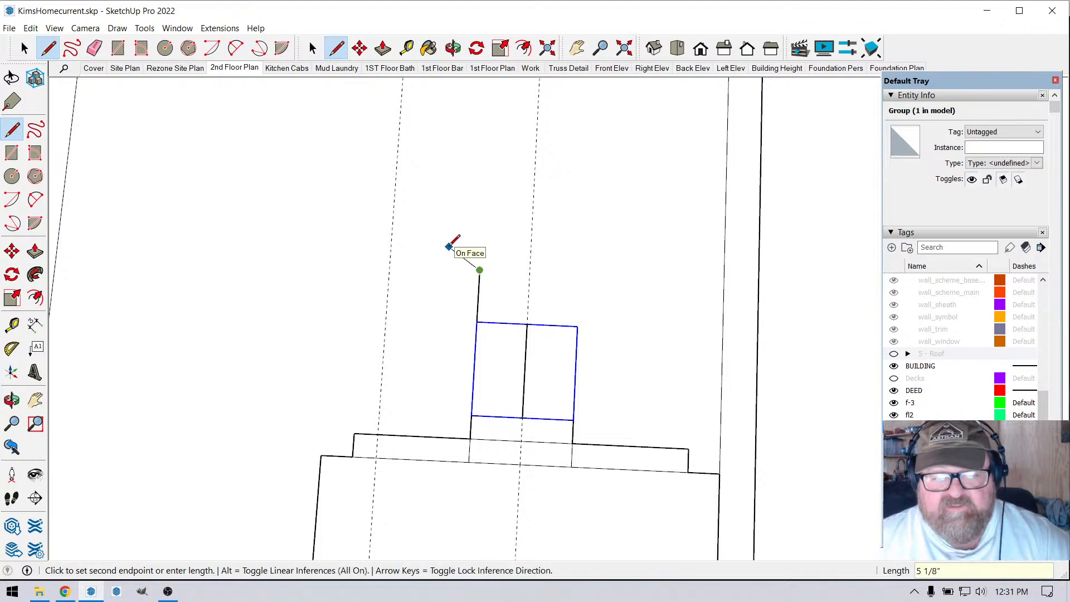
{"action": "left_click", "coordinate": [414, 266]}
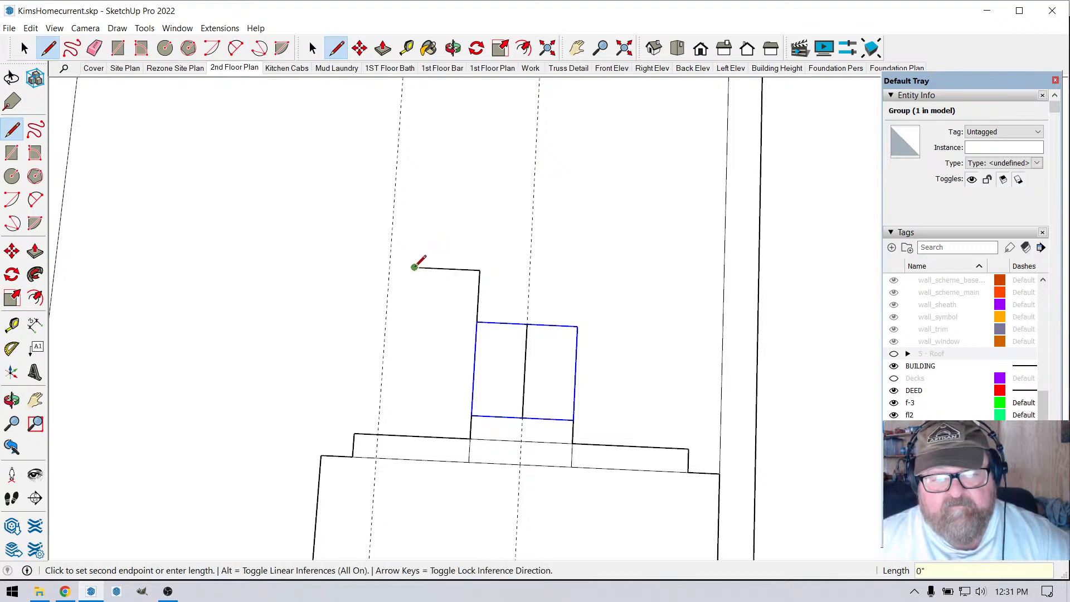
{"action": "key", "text": "Escape"}
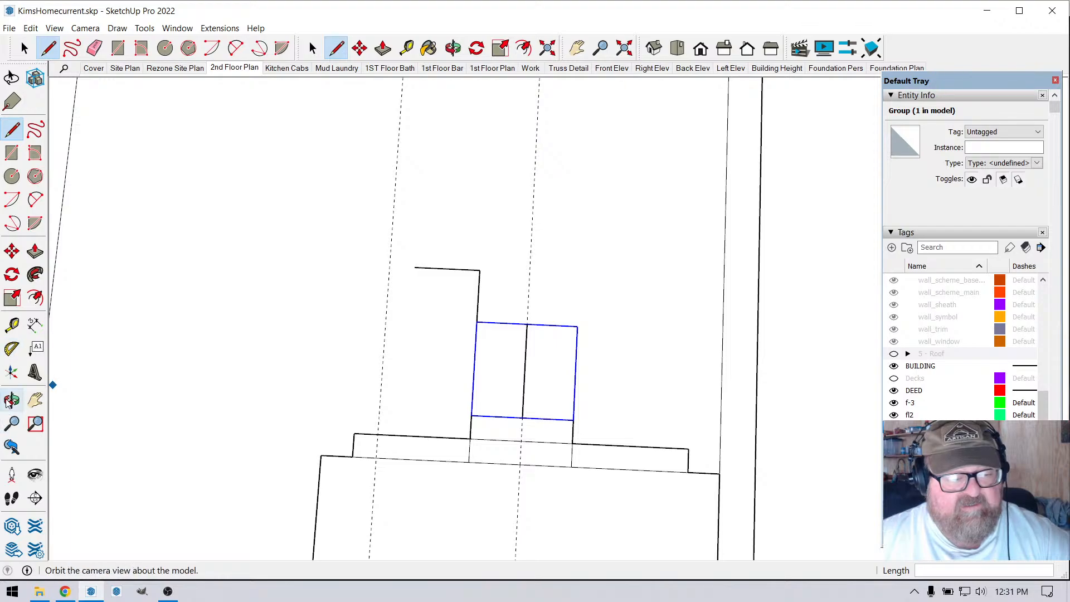
- Place a 30° Protractor guide through the vertical line's top end, measured from the short horizontal line
{"action": "left_click", "coordinate": [12, 349]}
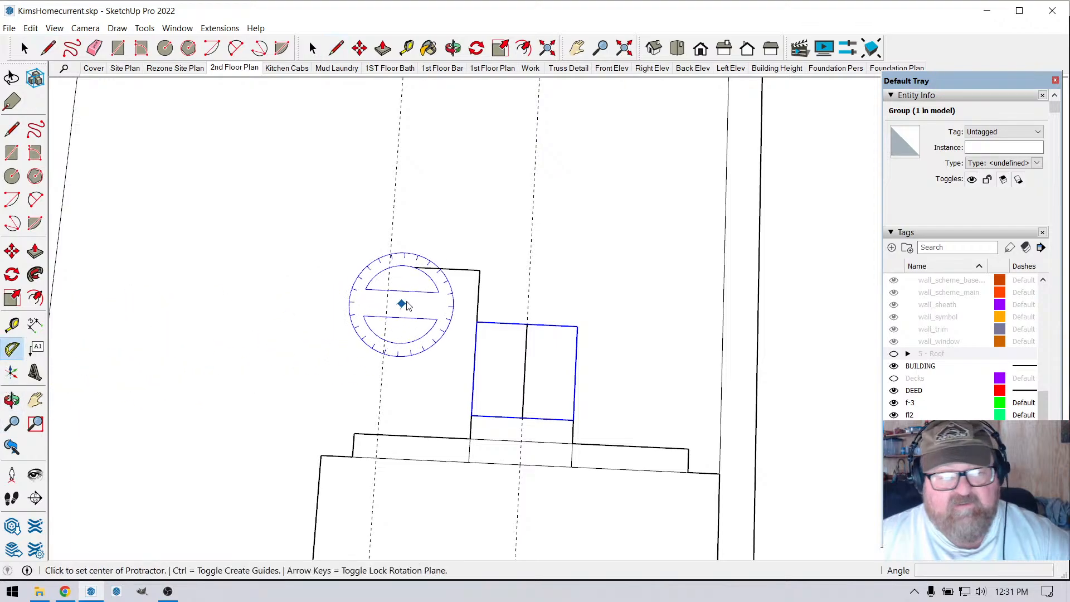
{"action": "left_click", "coordinate": [479, 270]}
{"action": "left_click", "coordinate": [427, 268]}
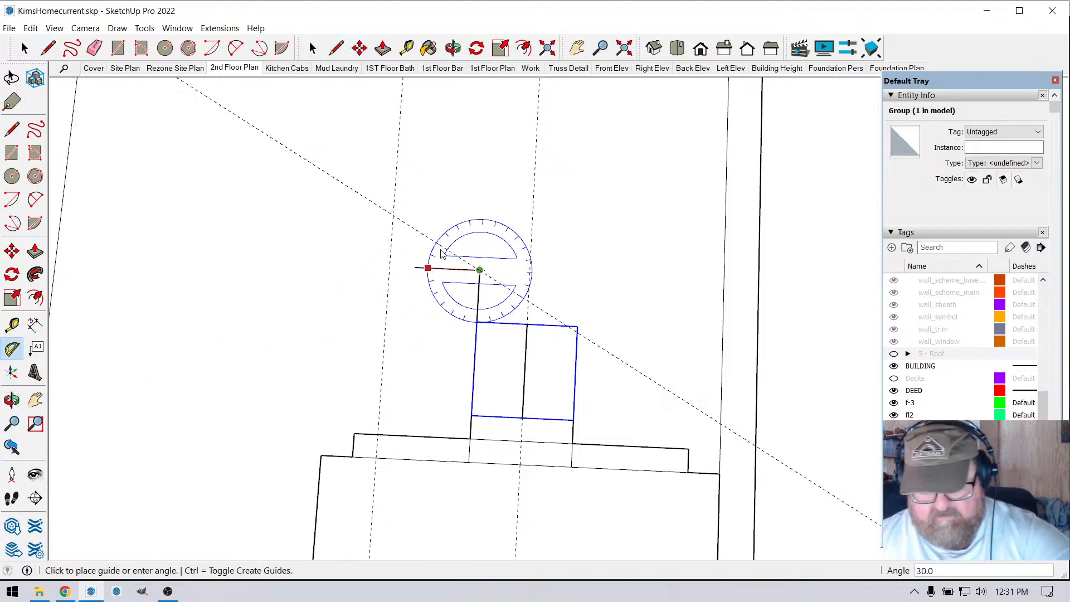
{"action": "type", "text": "30"}
{"action": "key", "text": "Return"}
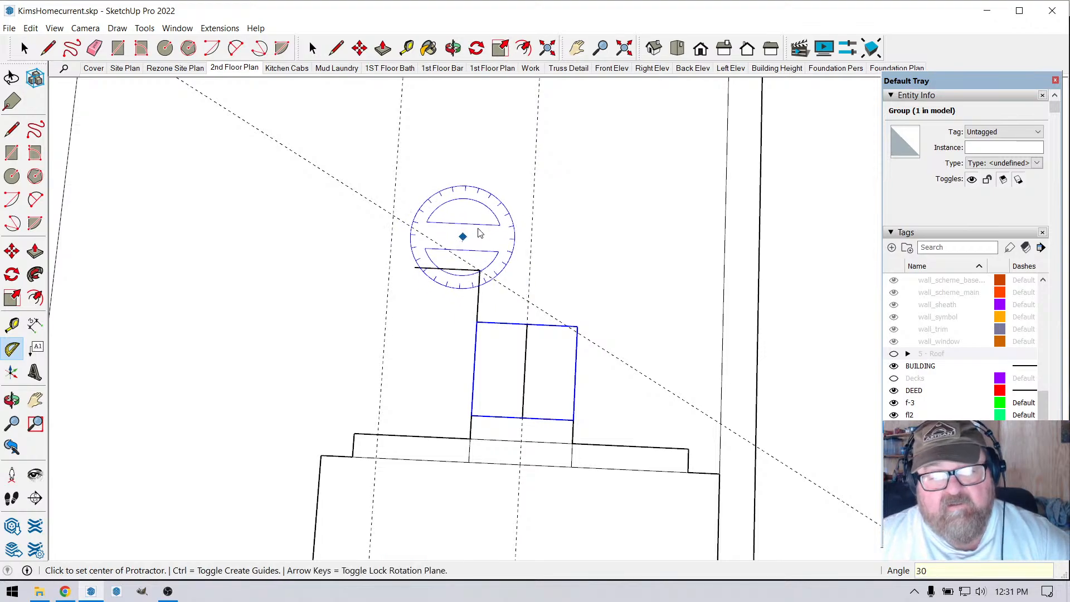
- Add a parallel guide 13" above the 30° guide and a horizontal guide 13.75" above the rectangle's top edge
{"action": "scroll", "coordinate": [454, 379], "scroll_direction": "down", "scroll_amount": 2}
{"action": "scroll", "coordinate": [467, 277], "scroll_direction": "up", "scroll_amount": 2}
{"action": "scroll", "coordinate": [468, 276], "scroll_direction": "up", "scroll_amount": 1}
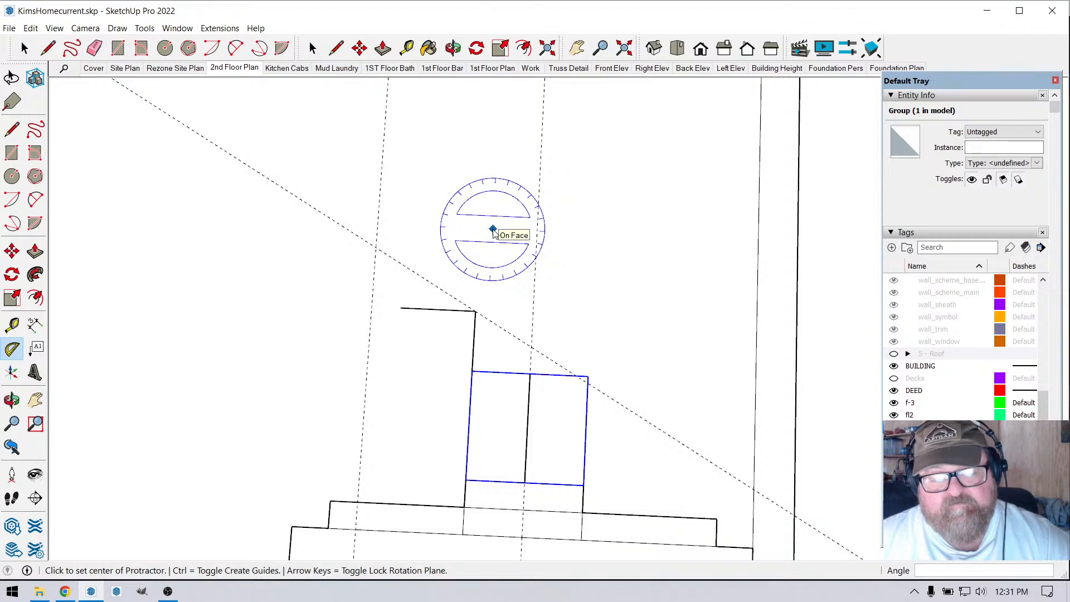
{"action": "left_click", "coordinate": [406, 48]}
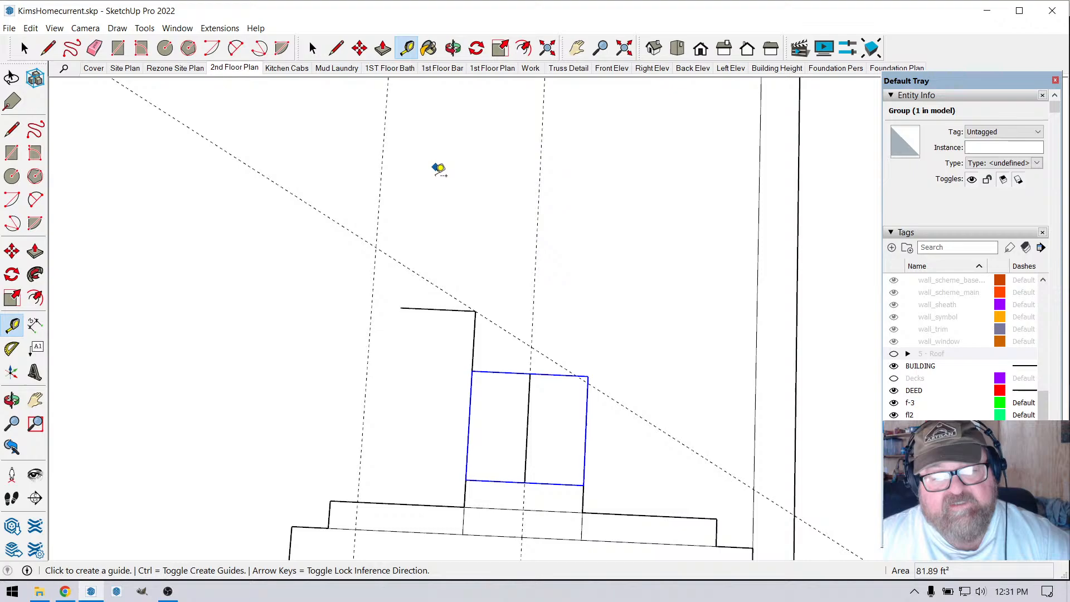
{"action": "left_click", "coordinate": [442, 287]}
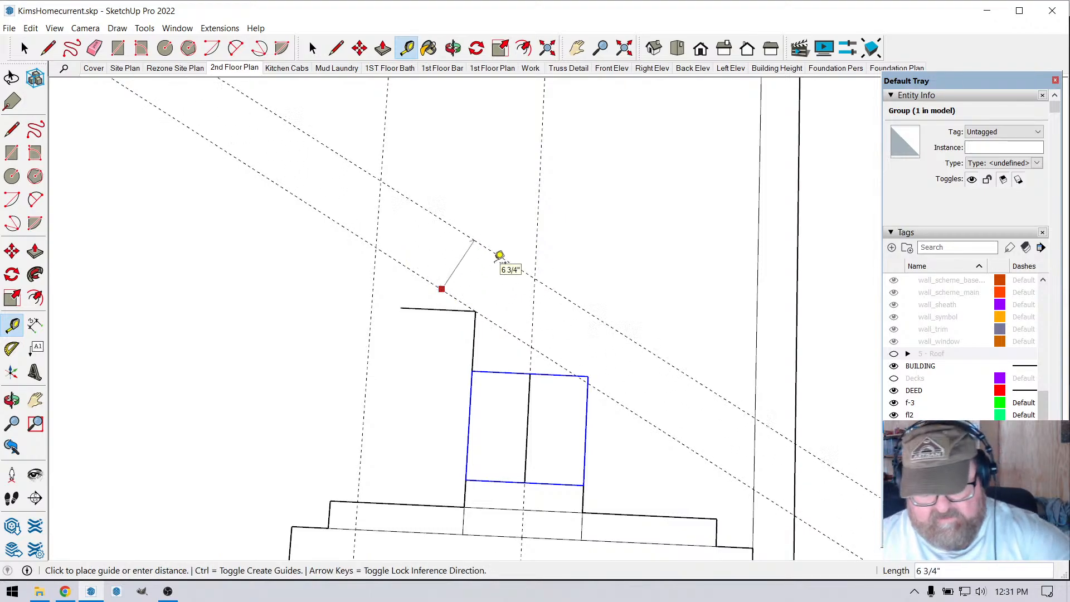
{"action": "key", "text": "Return"}
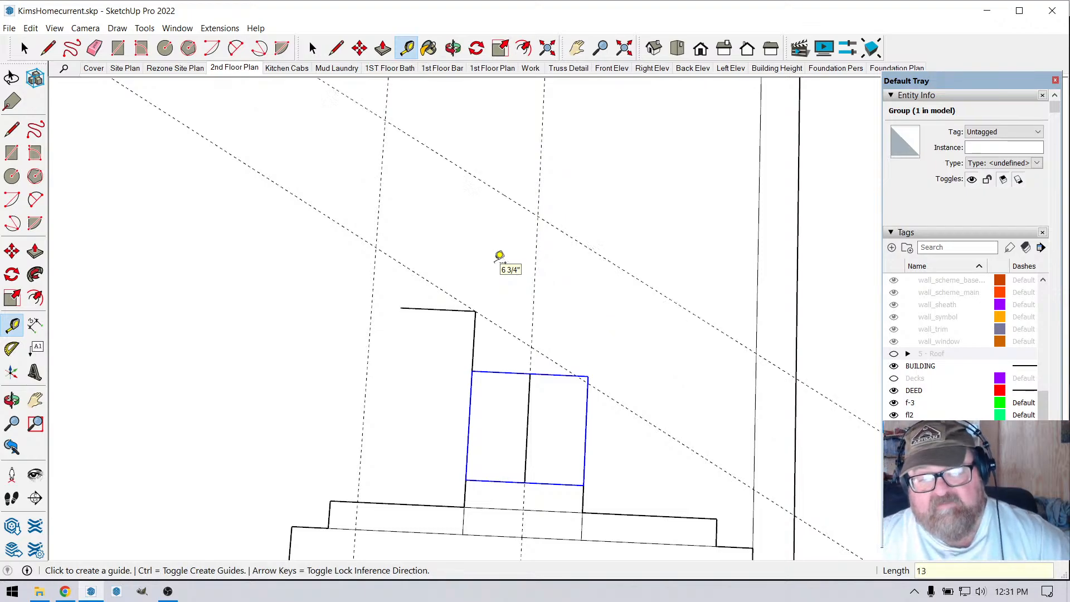
{"action": "left_click", "coordinate": [492, 370]}
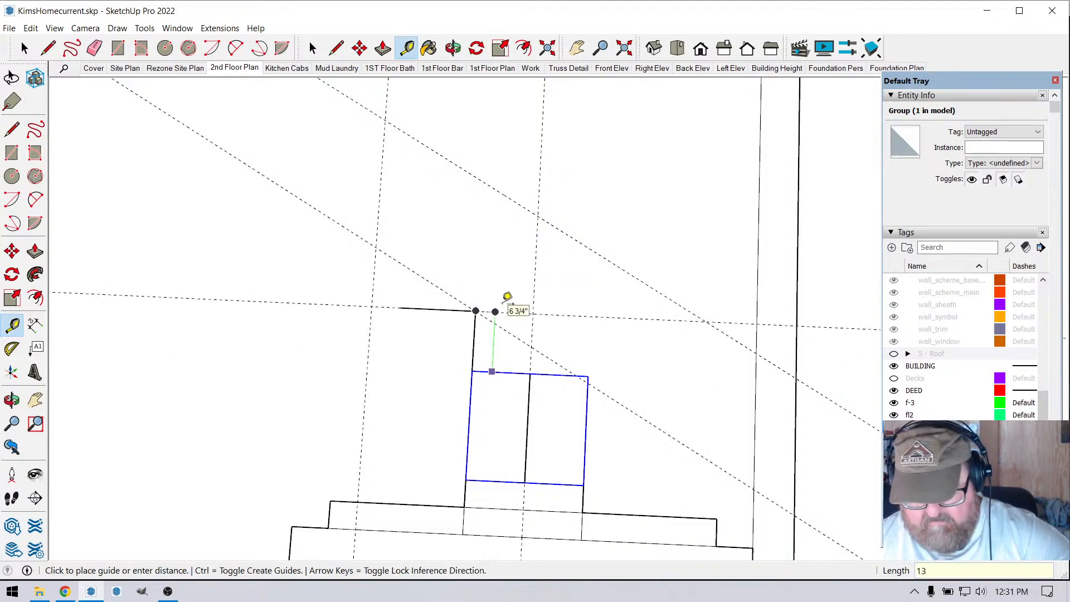
{"action": "key", "text": "Return"}
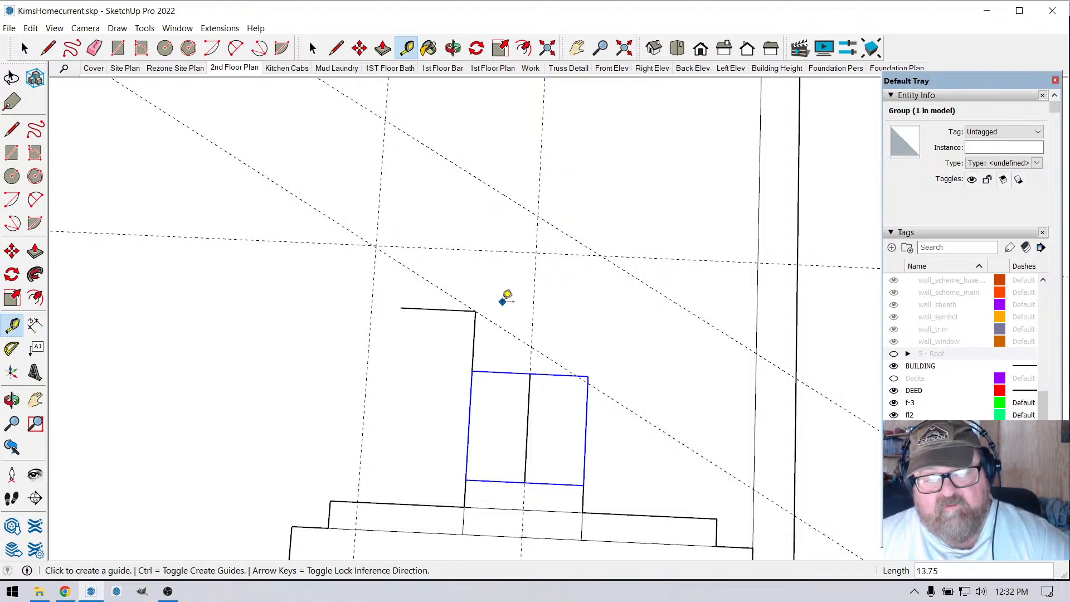
- Erase the short horizontal line and draw the elbow's lower slanted edge about 10 3/16" long with a 1' 1" perpendicular end edge
{"action": "left_click", "coordinate": [48, 48]}
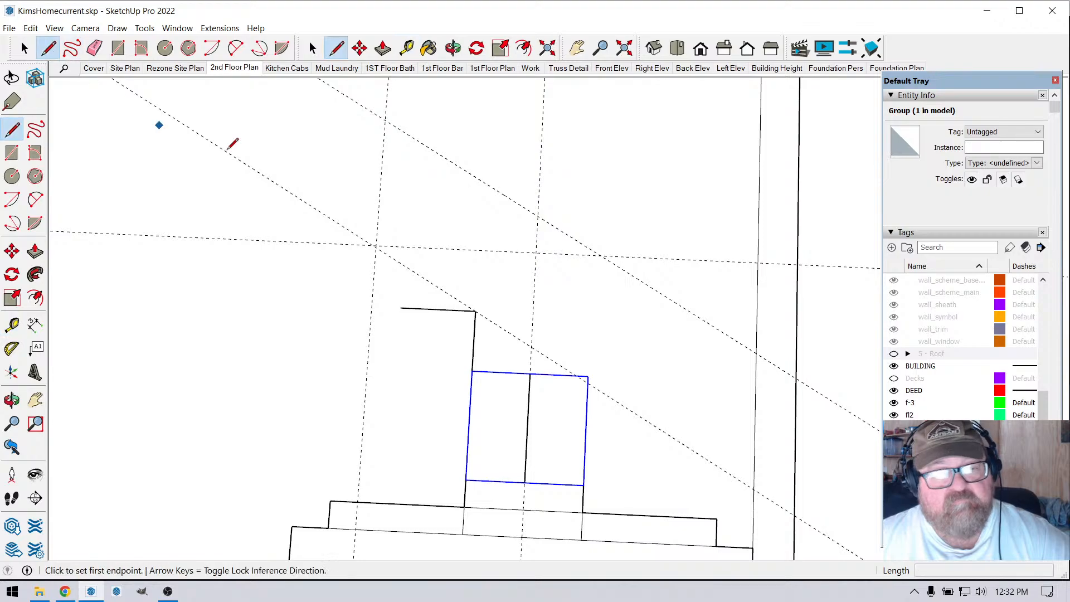
{"action": "left_click", "coordinate": [95, 47]}
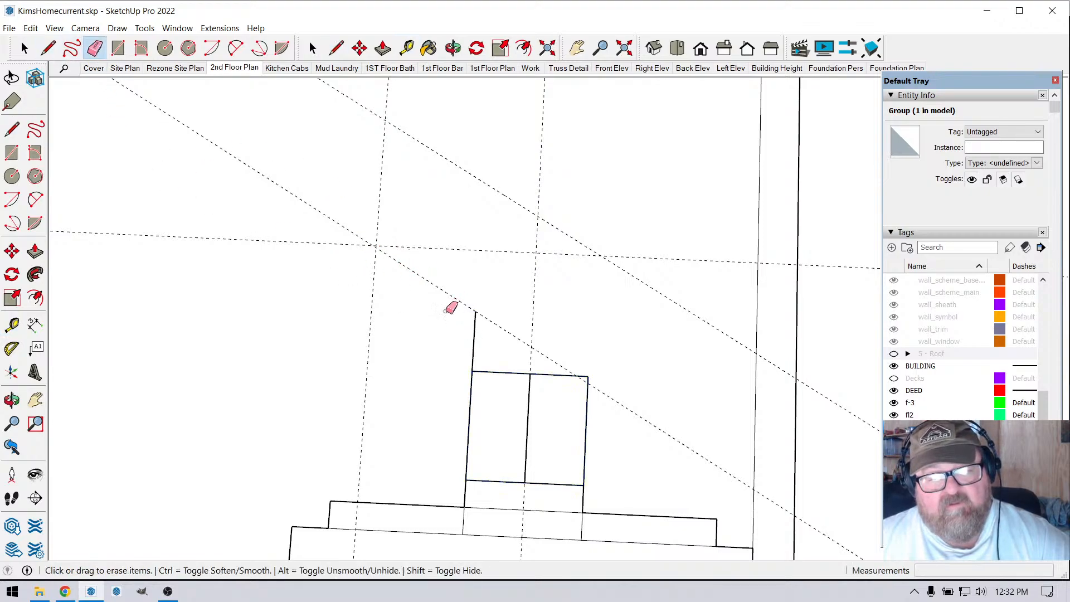
{"action": "left_click", "coordinate": [48, 48]}
{"action": "left_click", "coordinate": [475, 310]}
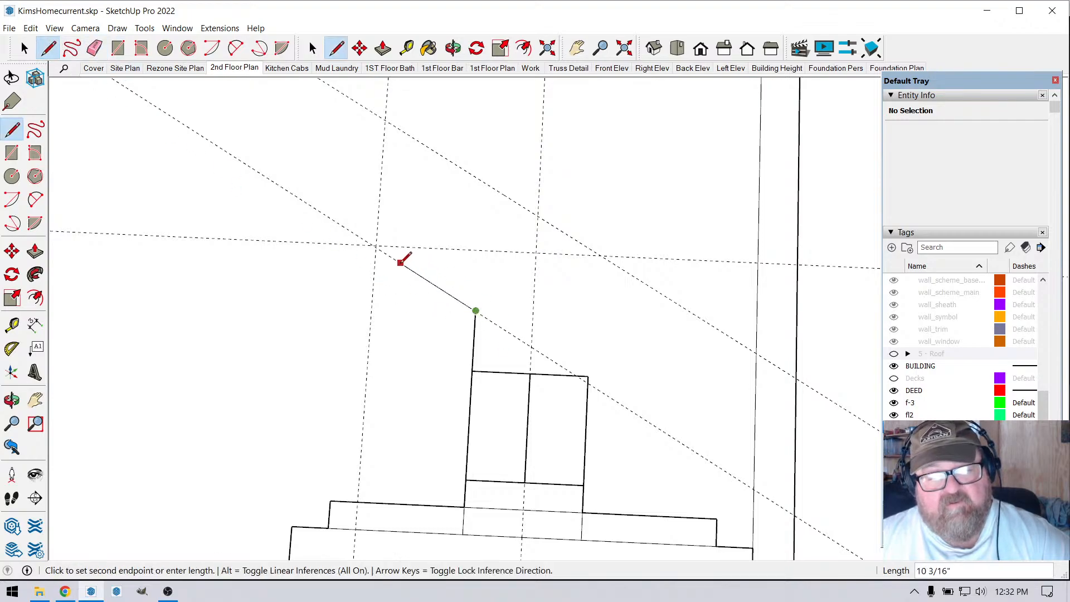
{"action": "left_click", "coordinate": [400, 262]}
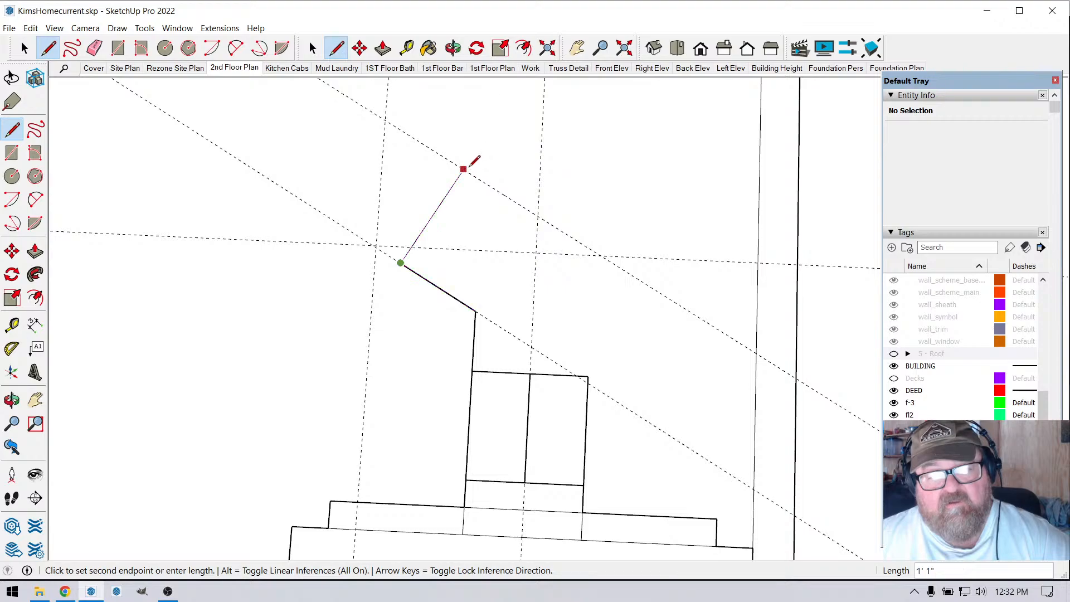
{"action": "left_click", "coordinate": [462, 166]}
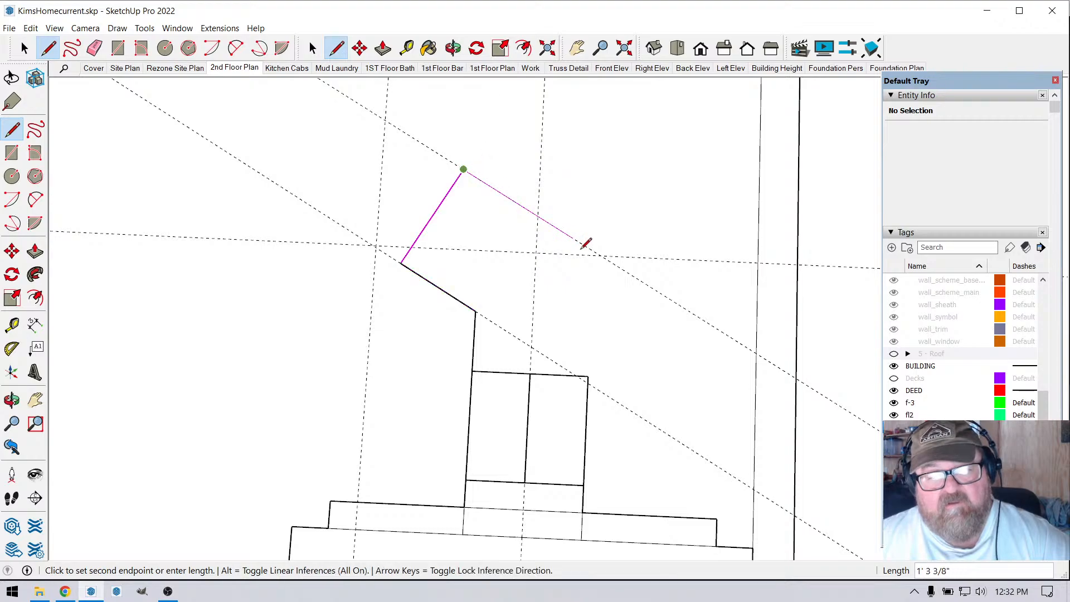
{"action": "key", "text": "Escape"}
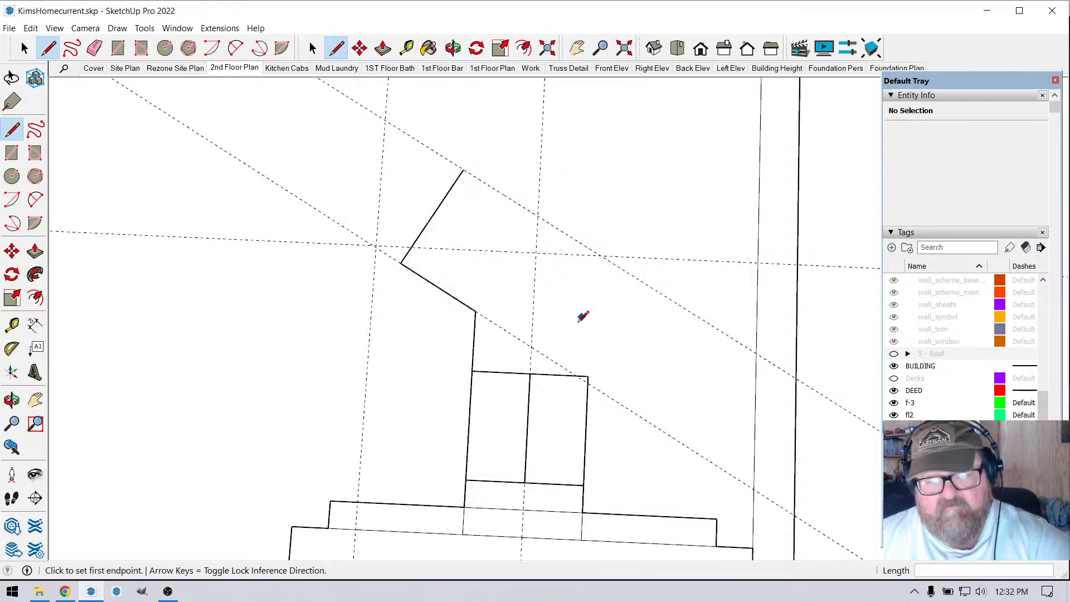
- Close the elbow outline with a vertical edge from the rectangle's upper-right corner and a slanted upper edge to the end edge
{"action": "left_click", "coordinate": [588, 376]}
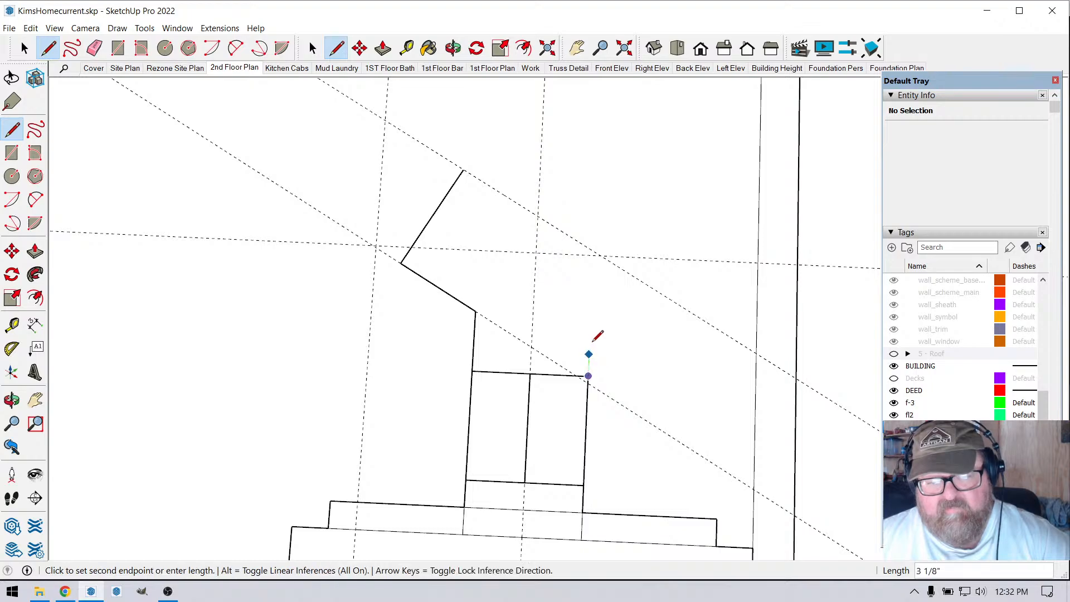
{"action": "left_click", "coordinate": [592, 252]}
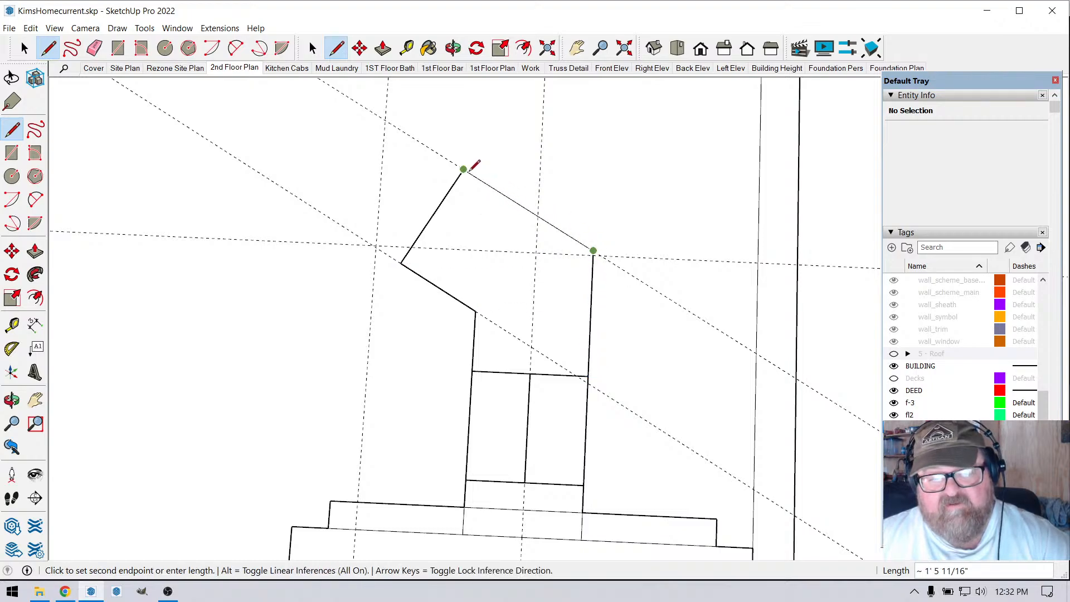
{"action": "left_click", "coordinate": [463, 169]}
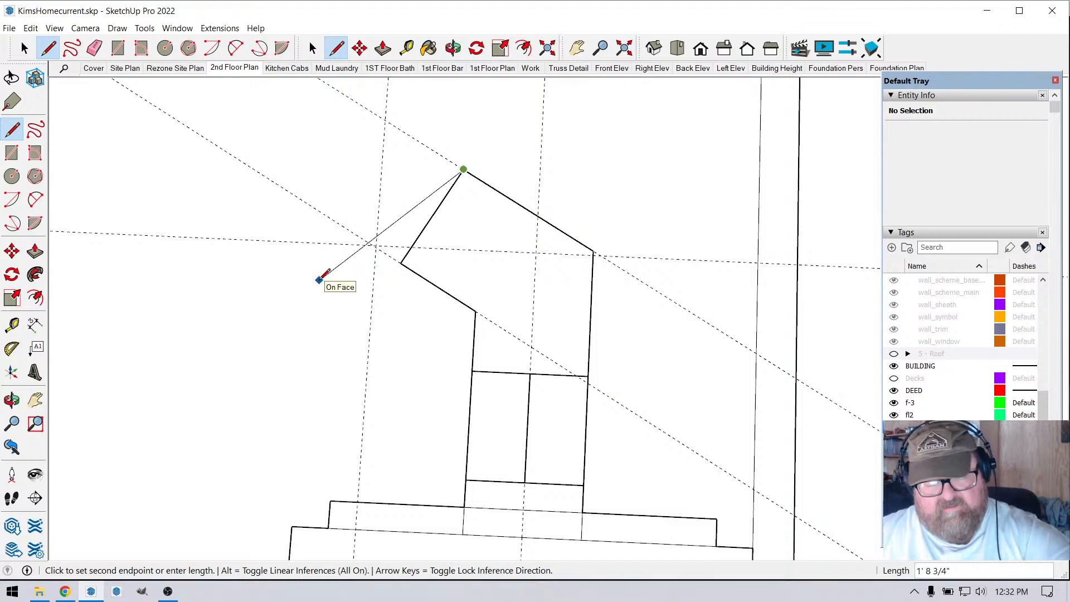
{"action": "key", "text": "Escape"}
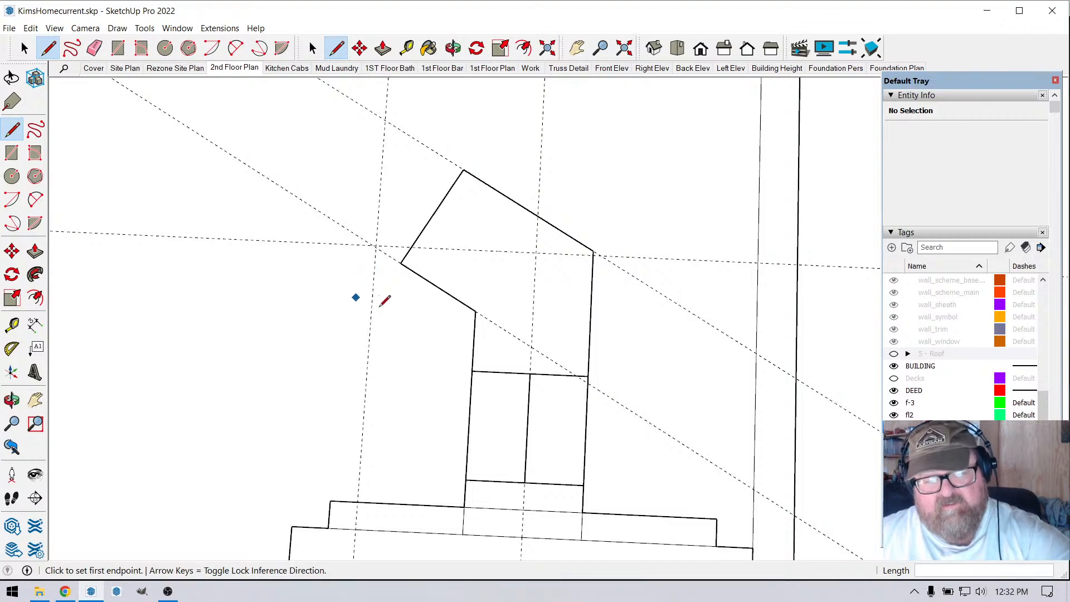
- Measure the elbow's width across its slanted section and across its vertical section
{"action": "left_click", "coordinate": [406, 48]}
{"action": "left_click", "coordinate": [423, 276]}
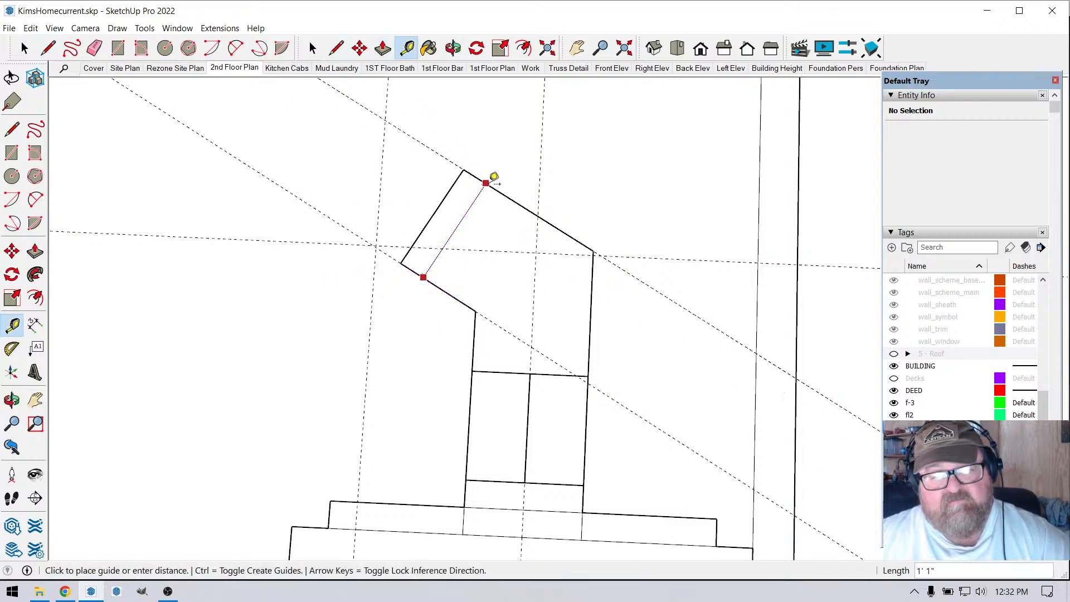
{"action": "left_click", "coordinate": [493, 176]}
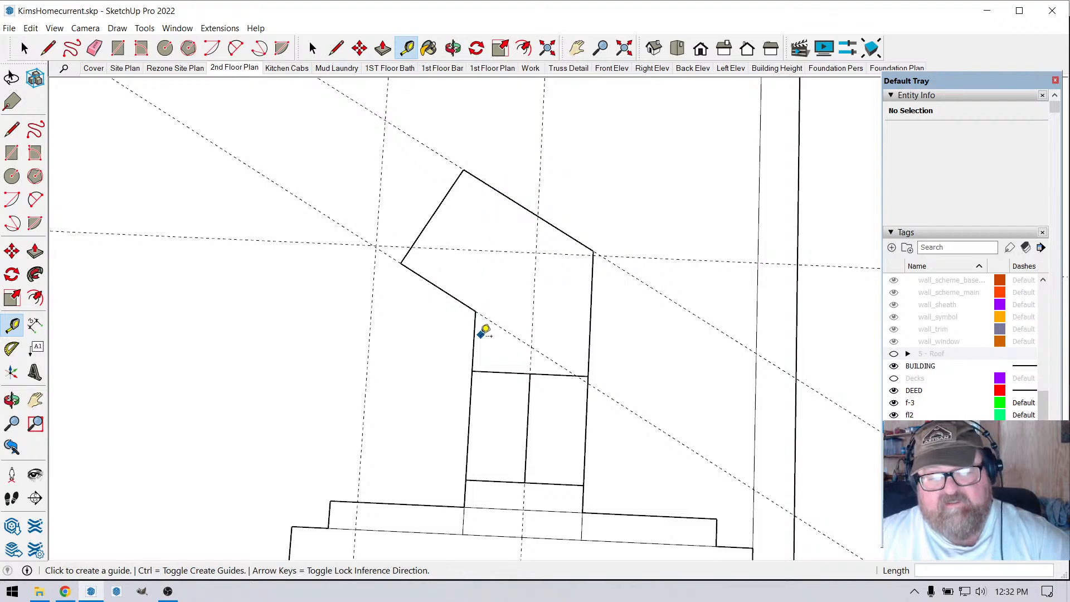
{"action": "left_click", "coordinate": [474, 341]}
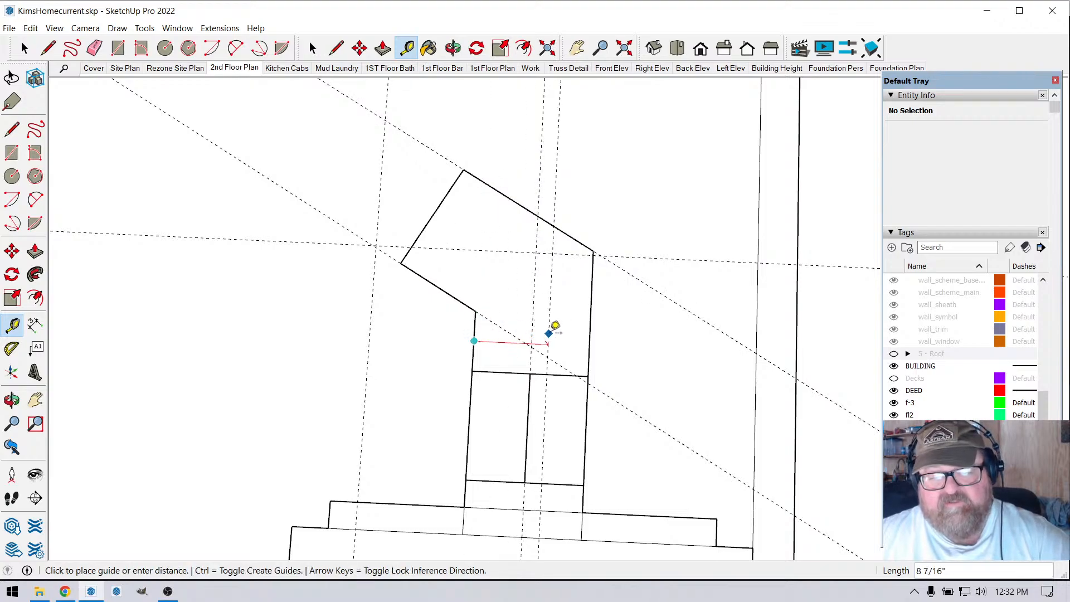
{"action": "left_click", "coordinate": [590, 329]}
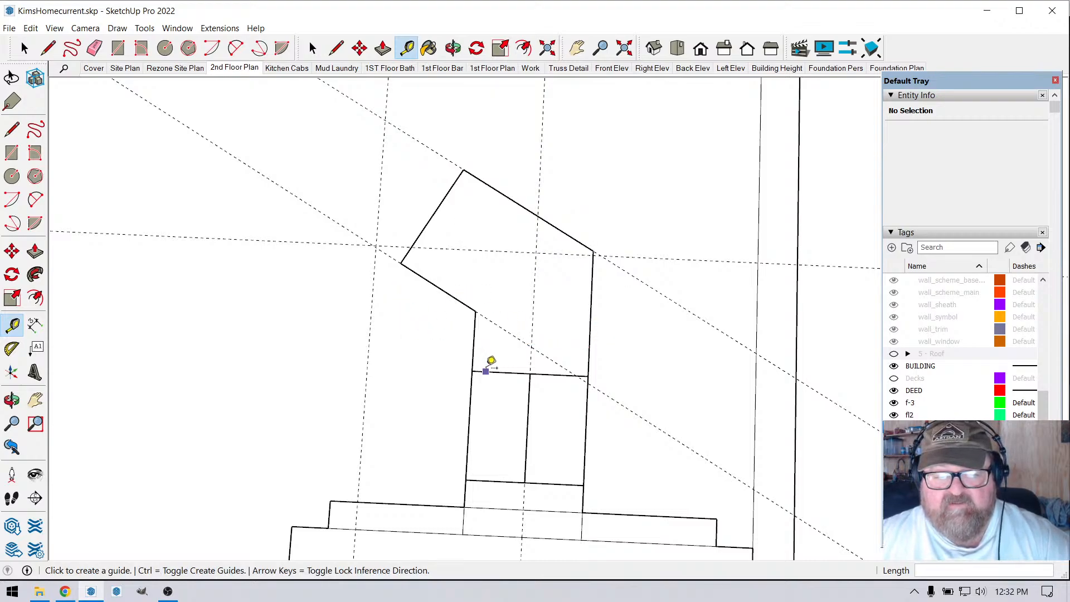
- Place a guide 6 3/4" above the rectangle's top edge at the elbow's inner corner and measure the height to the upper horizontal guide
{"action": "left_click", "coordinate": [485, 371]}
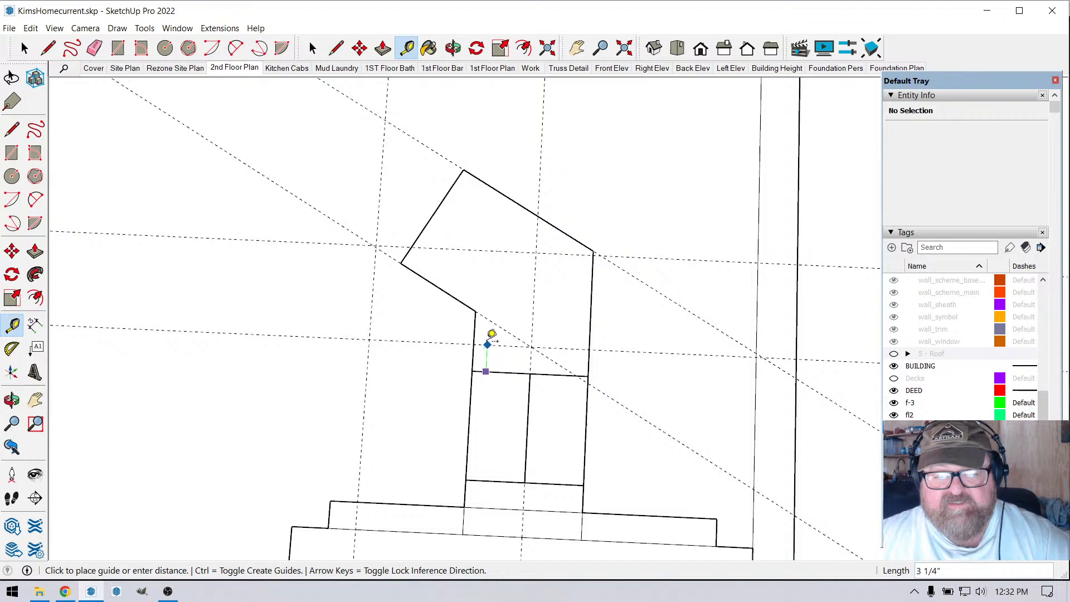
{"action": "left_click", "coordinate": [478, 308]}
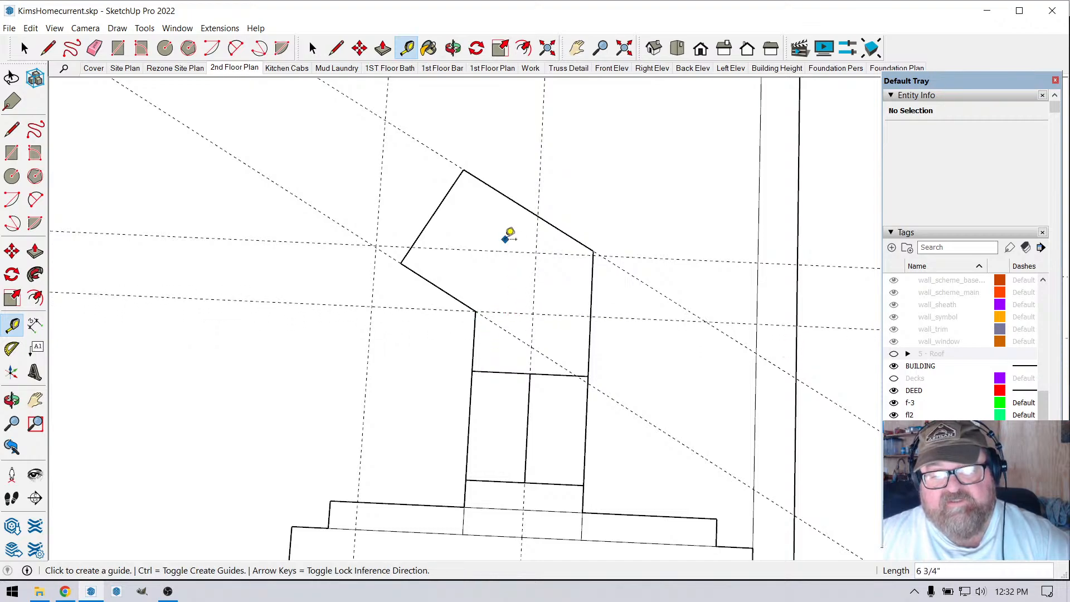
{"action": "left_click", "coordinate": [492, 371]}
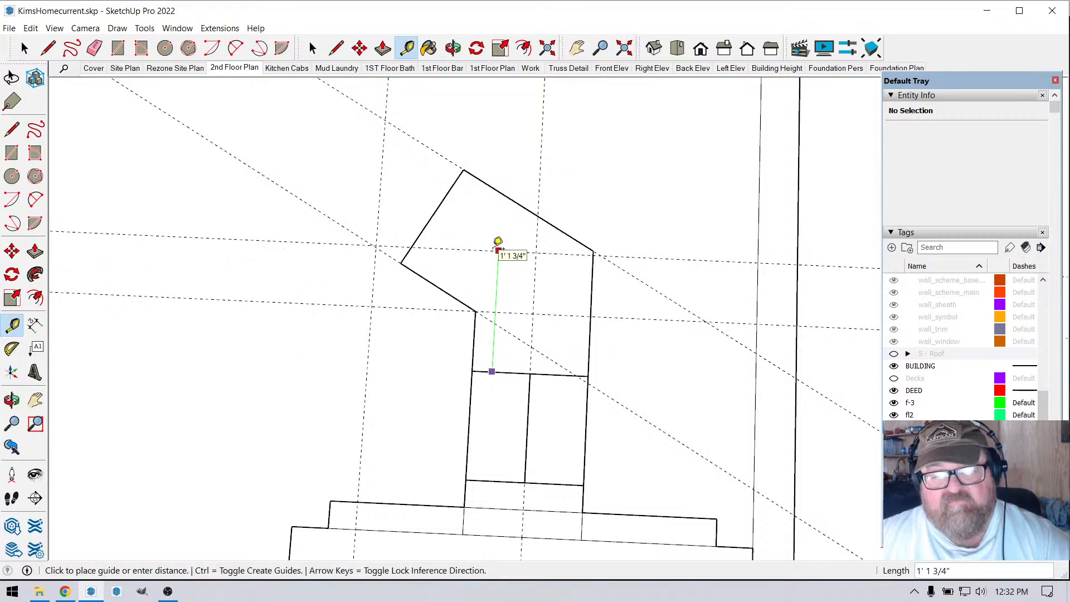
- Measure the height from the pipe rectangle's top edge to the upper horizontal guide again
{"action": "left_click", "coordinate": [423, 288]}
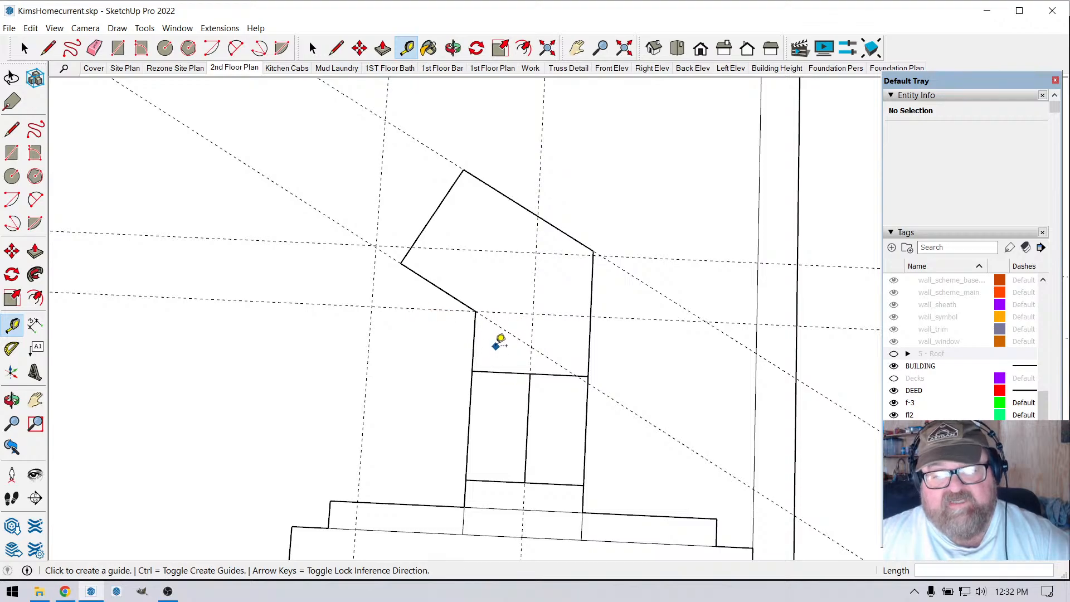
{"action": "scroll", "coordinate": [499, 335], "scroll_direction": "down", "scroll_amount": 3}
{"action": "scroll", "coordinate": [497, 326], "scroll_direction": "up", "scroll_amount": 4}
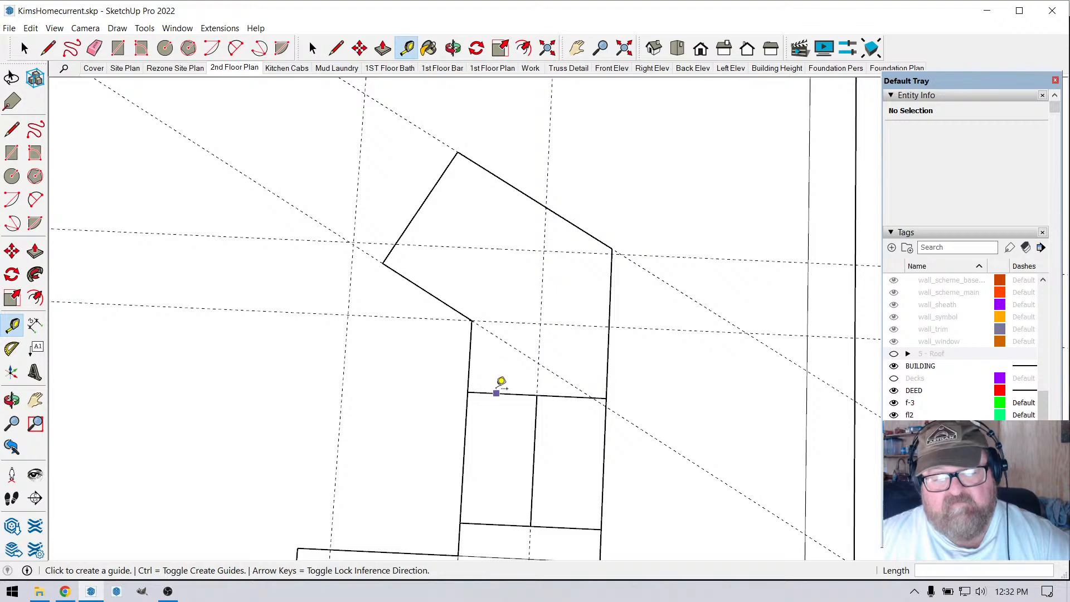
{"action": "left_click", "coordinate": [496, 393]}
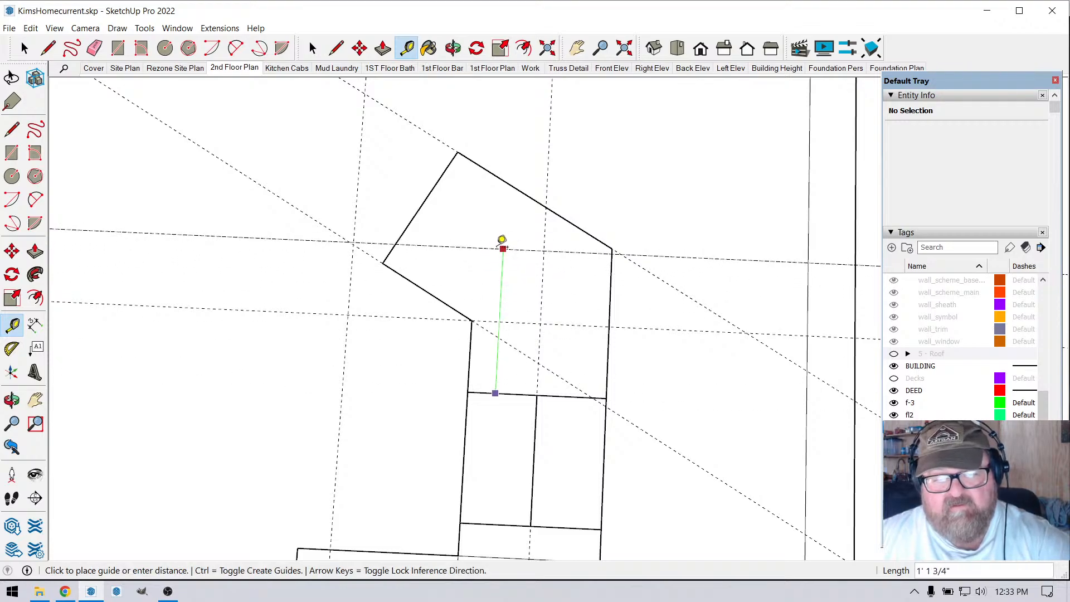
{"action": "left_click", "coordinate": [501, 240]}
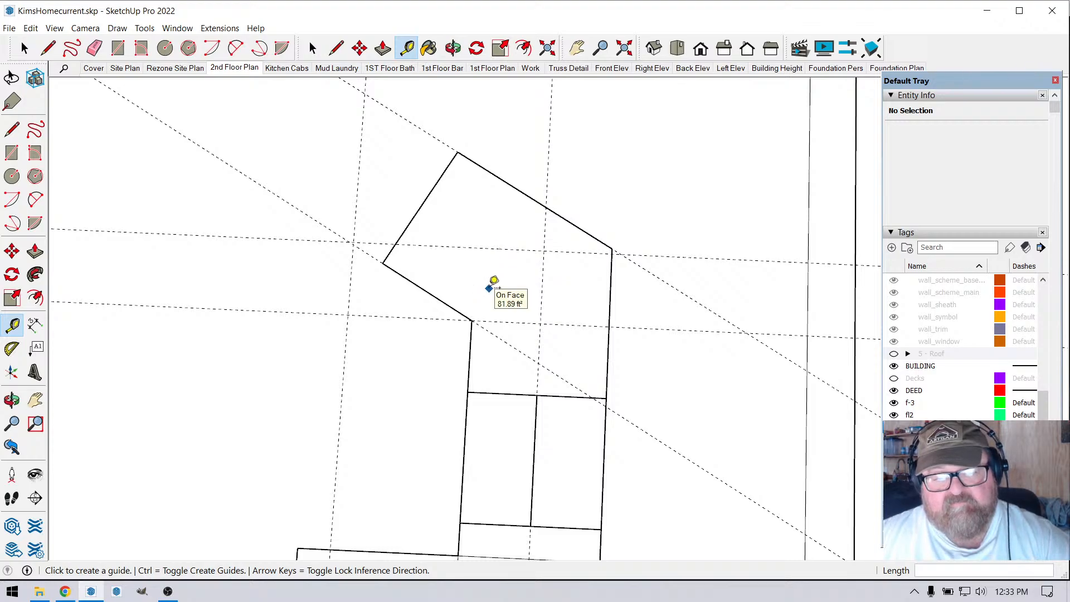
- Move the elbow's slanted end edge 6 3/4" along the lower slanted guide toward the inner corner
{"action": "left_click", "coordinate": [24, 49]}
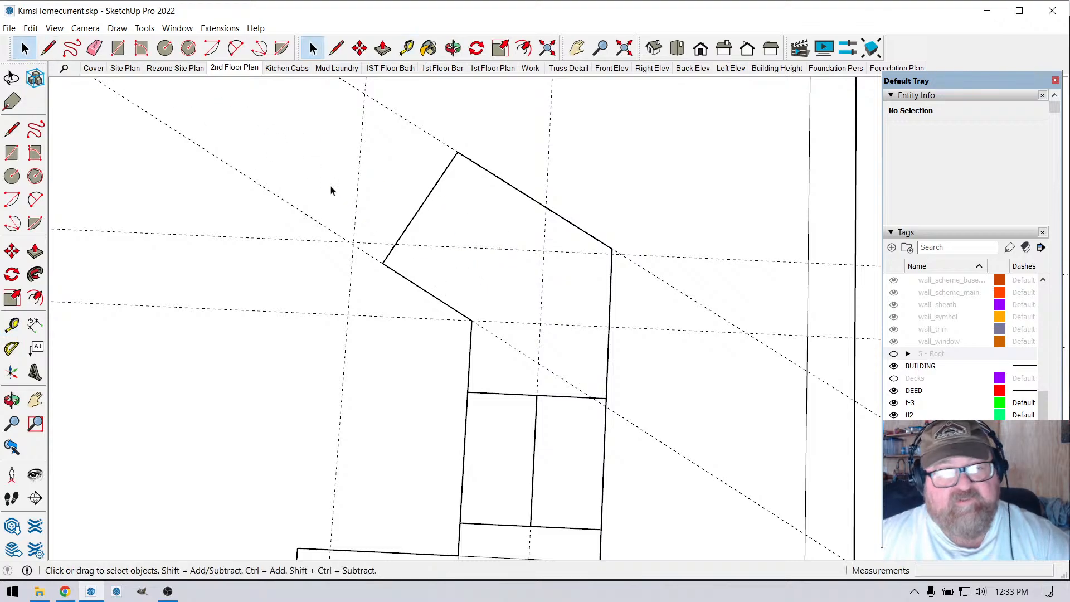
{"action": "left_click", "coordinate": [422, 217]}
{"action": "left_click", "coordinate": [360, 48]}
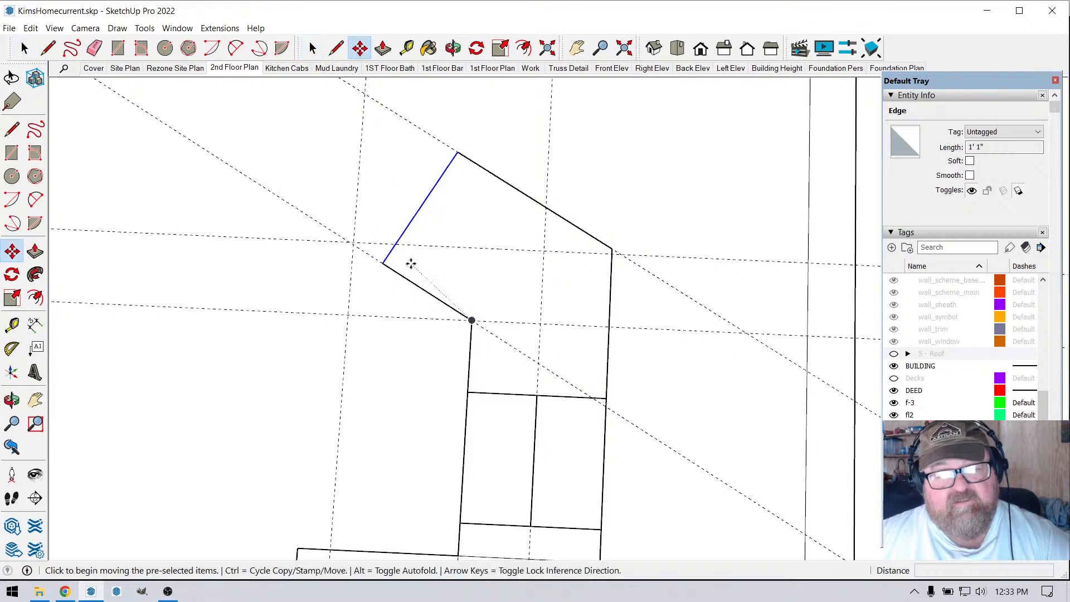
{"action": "left_click", "coordinate": [383, 263]}
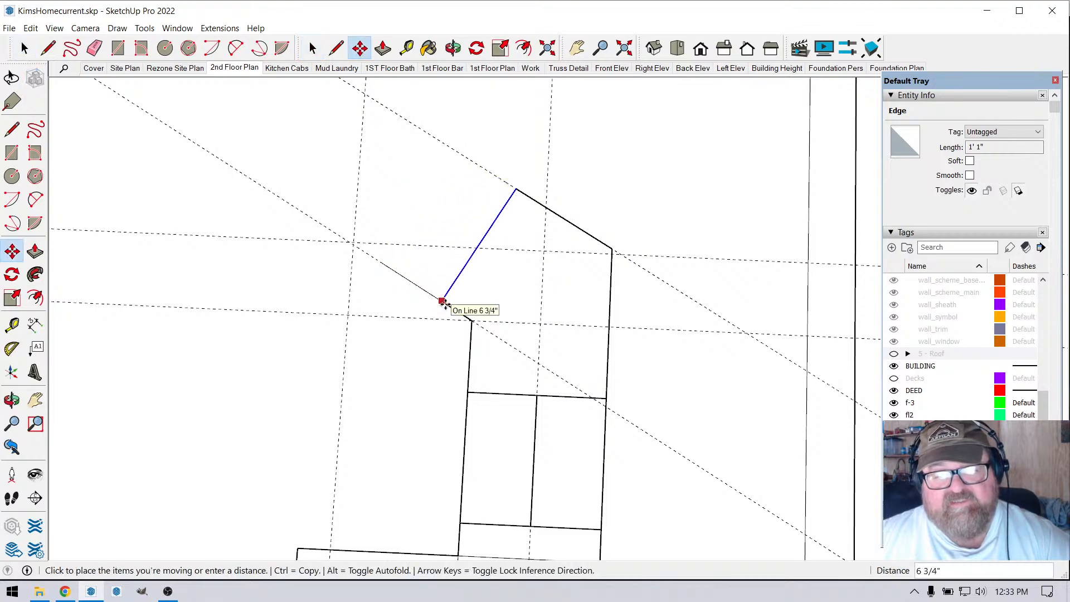
{"action": "left_click", "coordinate": [442, 302]}
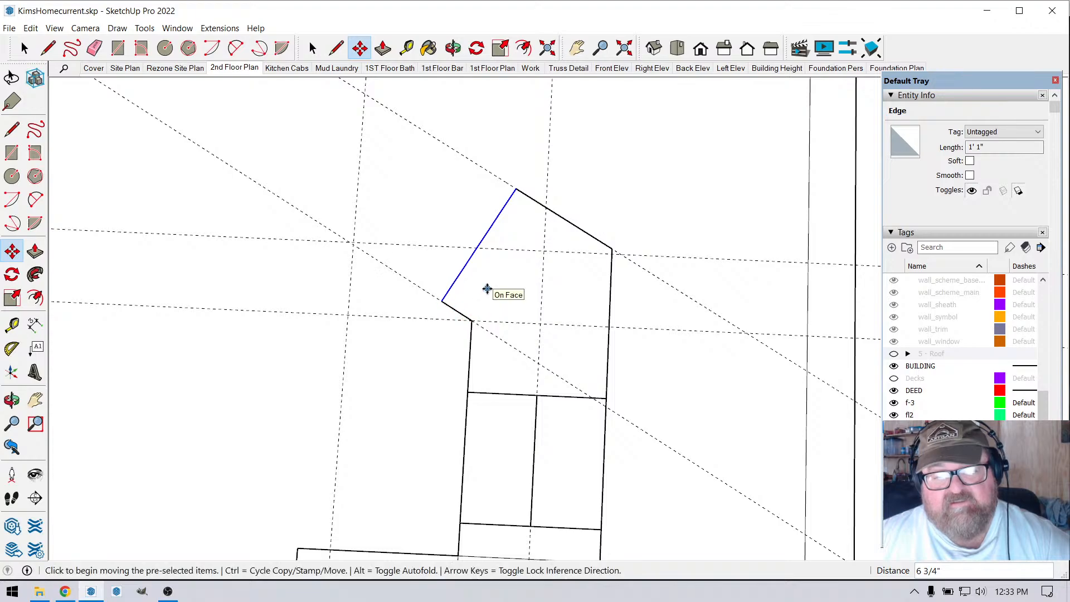
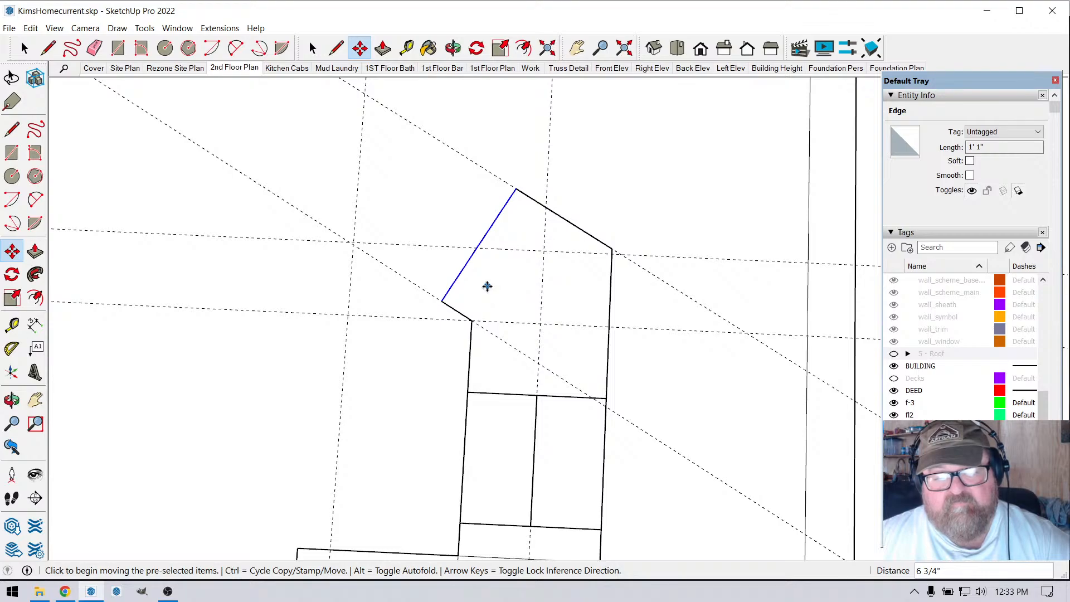
- Try moving the end edge about 2 3/4" closer to the inner corner and check the height to its upper end
{"action": "left_click", "coordinate": [442, 301]}
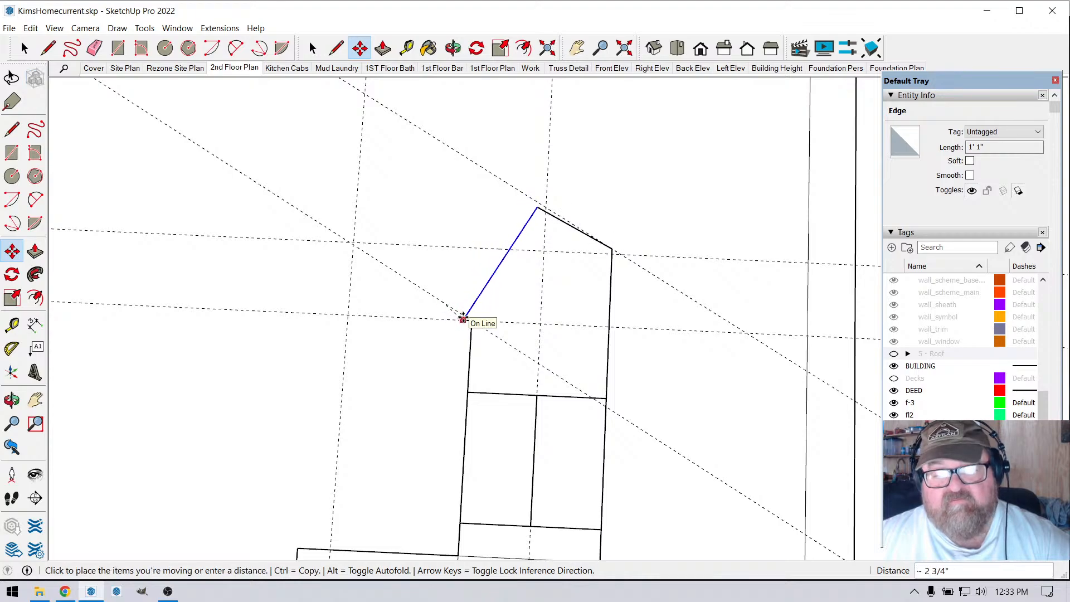
{"action": "left_click", "coordinate": [462, 319]}
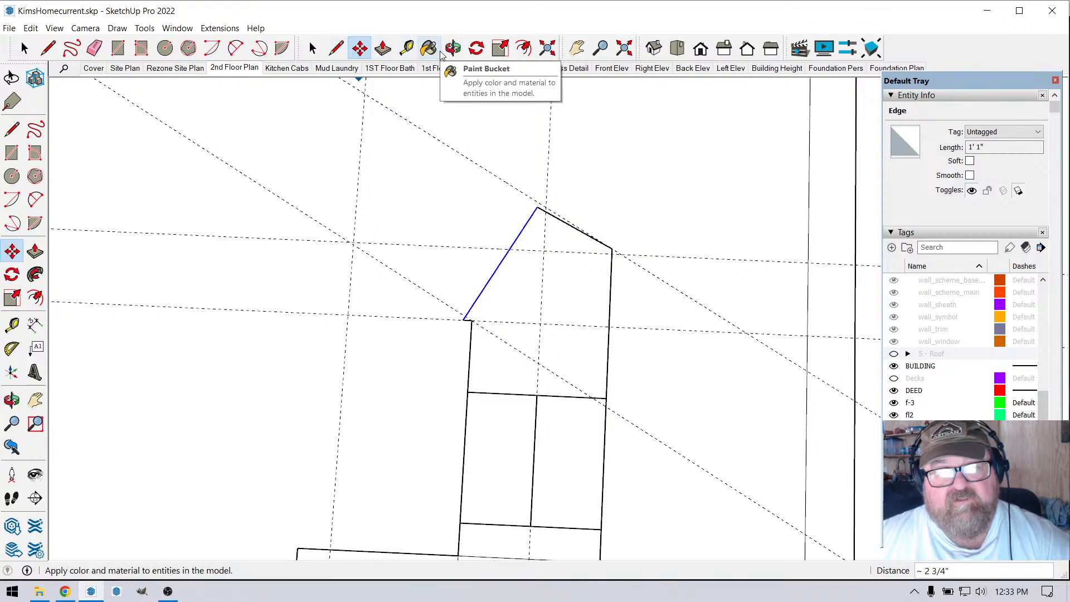
{"action": "left_click", "coordinate": [406, 48]}
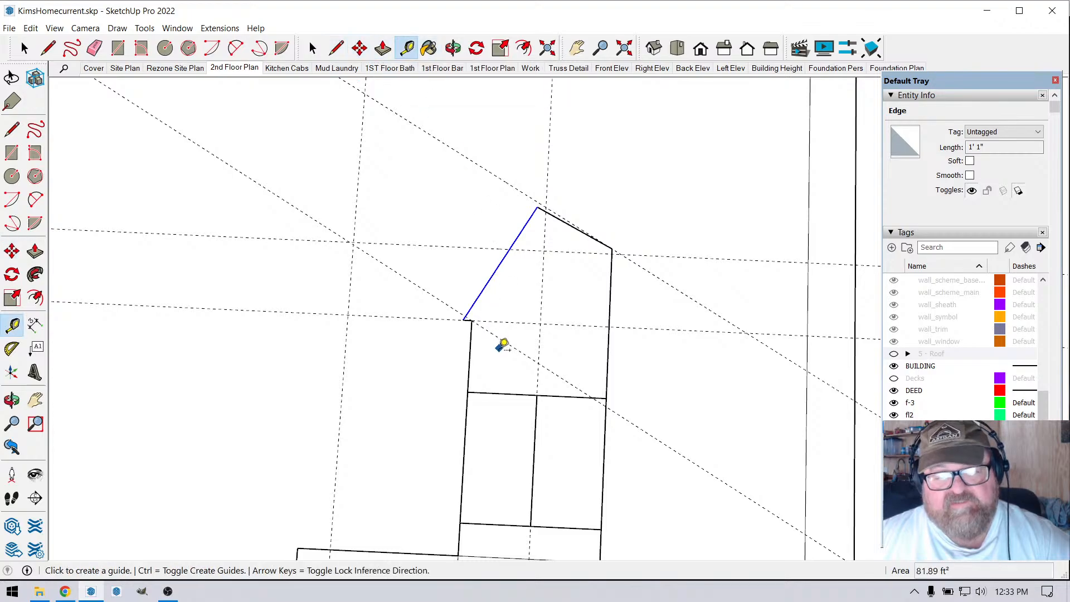
{"action": "left_click", "coordinate": [519, 394]}
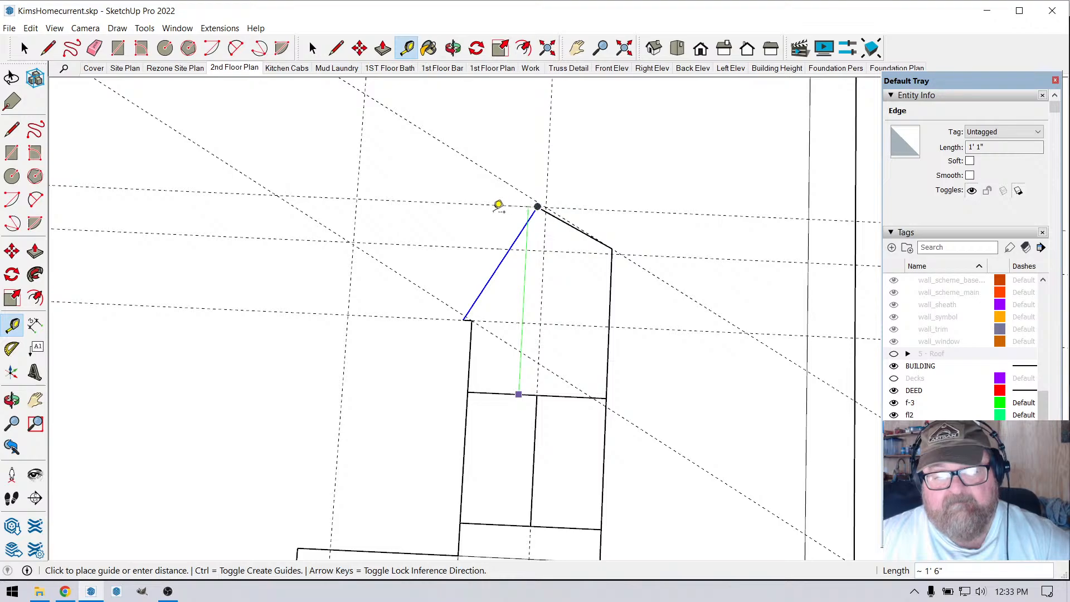
{"action": "key", "text": "Escape"}
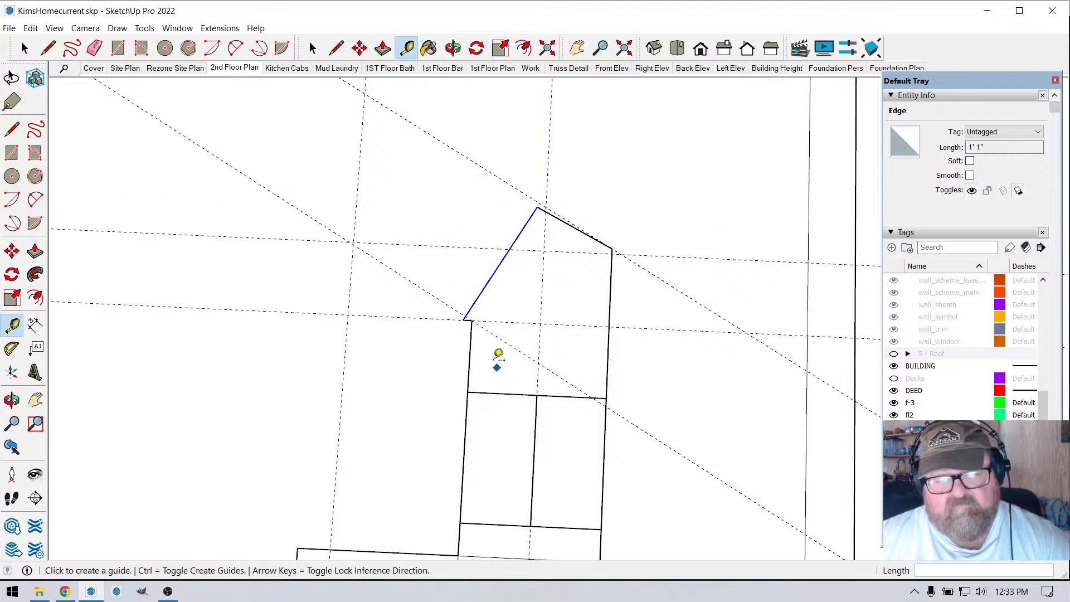
{"action": "scroll", "coordinate": [471, 319], "scroll_direction": "up", "scroll_amount": 3}
{"action": "key", "text": "ctrl+z"}
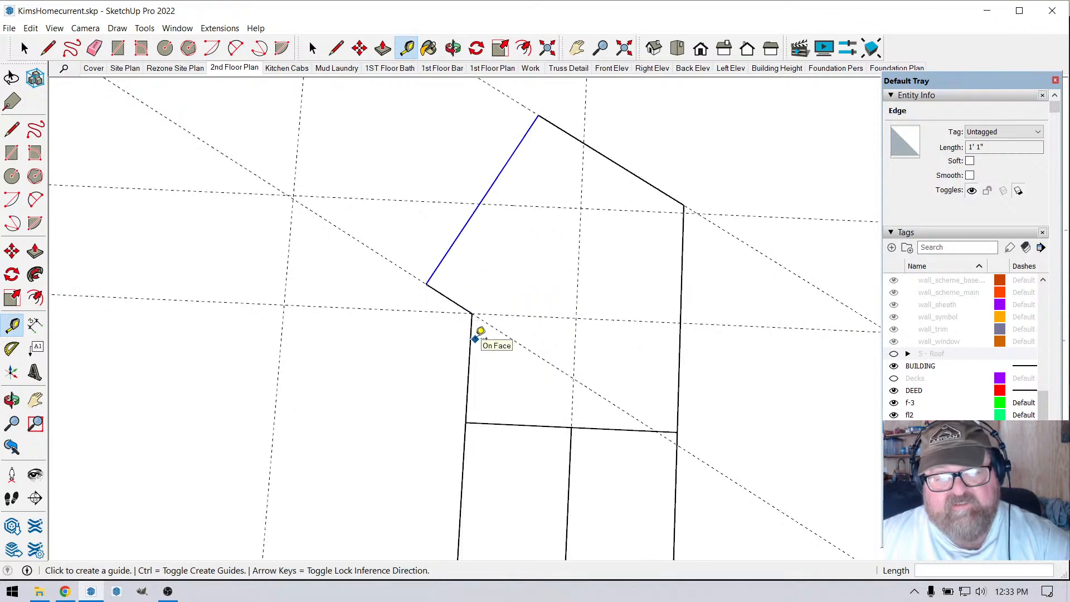
- Move the elbow's end edge farther along the lower slanted guide, stopping just short of the inner corner
{"action": "left_click", "coordinate": [360, 48]}
{"action": "scroll", "coordinate": [451, 283], "scroll_direction": "up", "scroll_amount": 2}
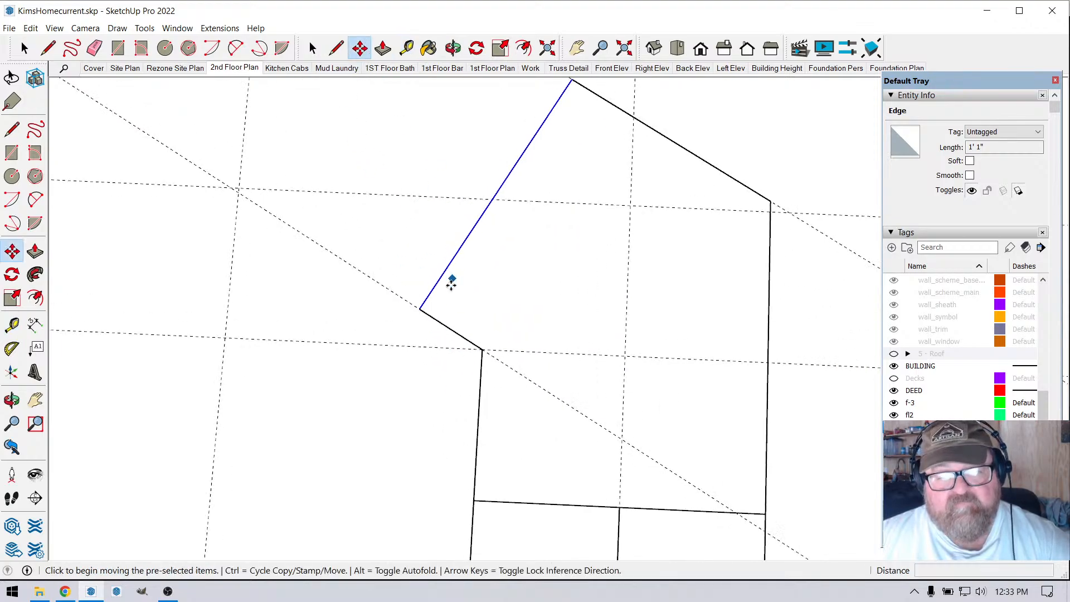
{"action": "left_click", "coordinate": [421, 309]}
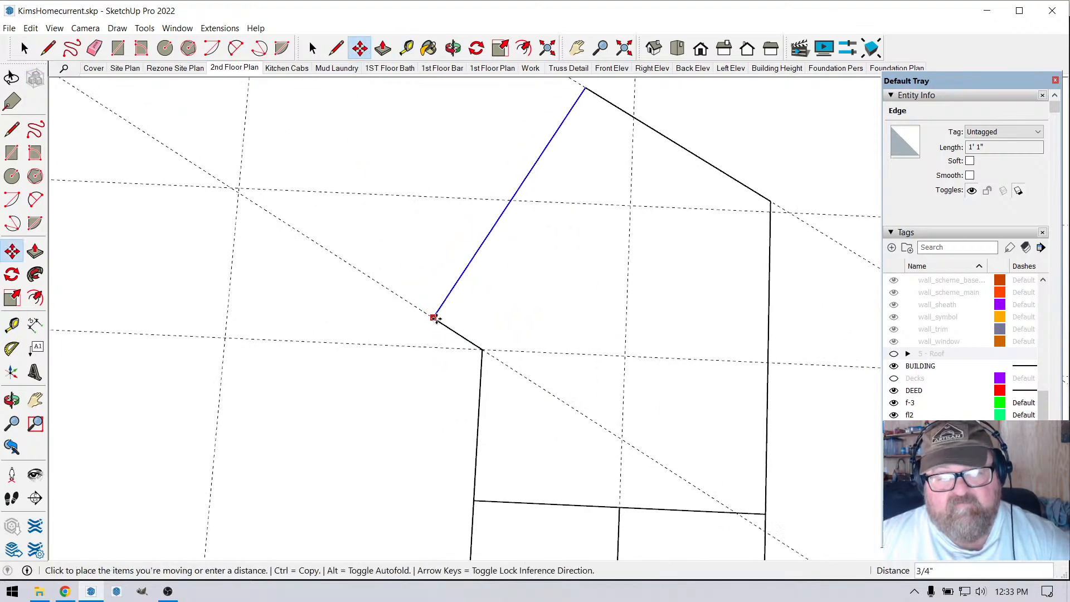
{"action": "left_click", "coordinate": [458, 332]}
{"action": "scroll", "coordinate": [506, 315], "scroll_direction": "down", "scroll_amount": 3}
{"action": "scroll", "coordinate": [552, 301], "scroll_direction": "down", "scroll_amount": 2}
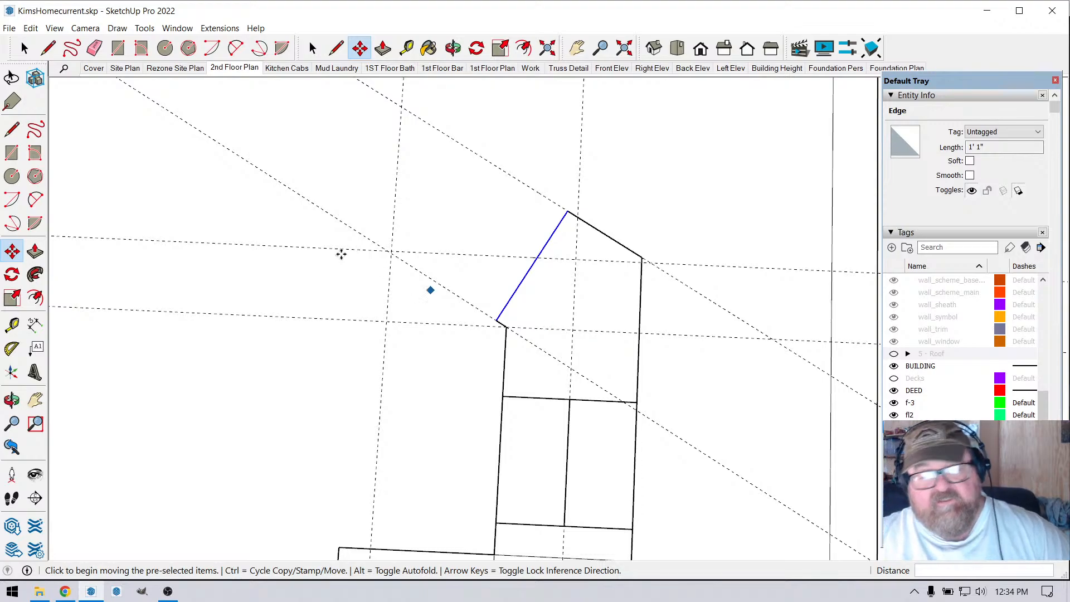
- Select the three edges of the elbow's slanted section and move them 3 1/8" down in line with the vertical edges
{"action": "left_click", "coordinate": [26, 49]}
{"action": "left_click", "coordinate": [27, 49]}
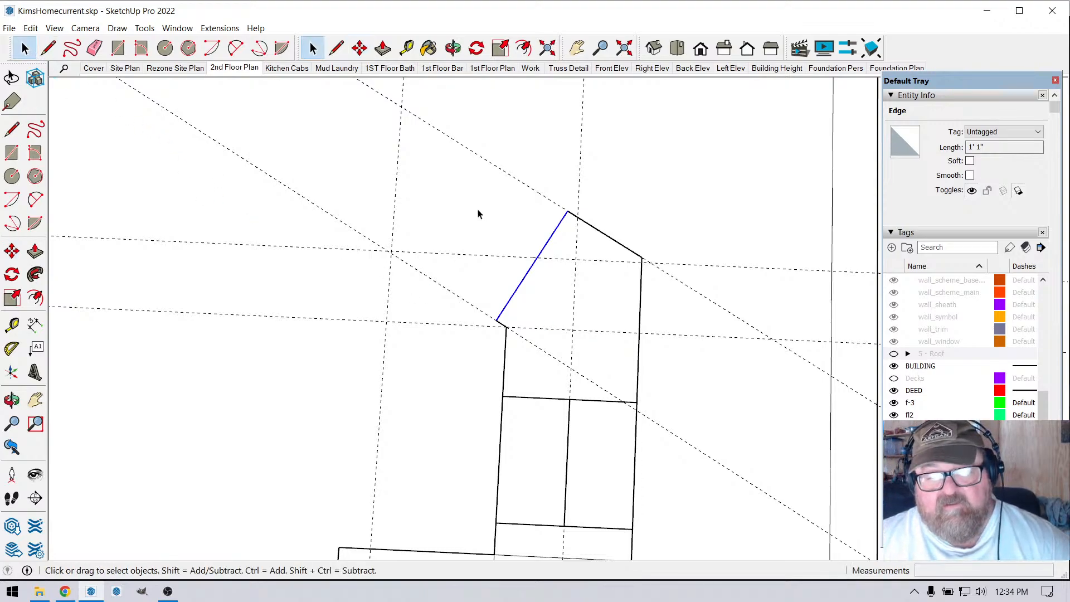
{"action": "left_click_drag", "start_coordinate": [477, 213], "coordinate": [663, 356]}
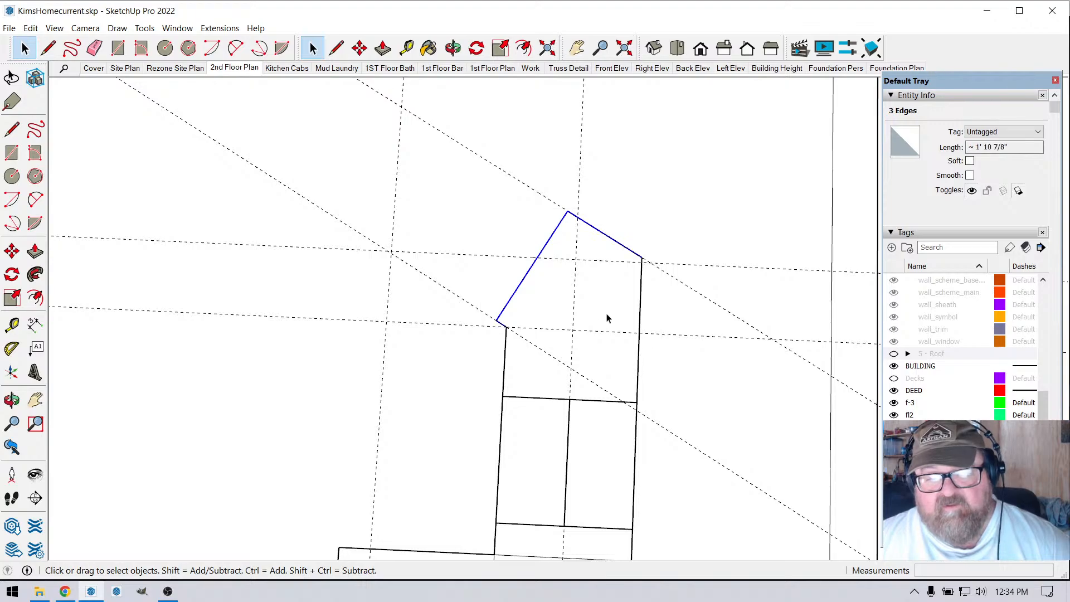
{"action": "left_click", "coordinate": [360, 49]}
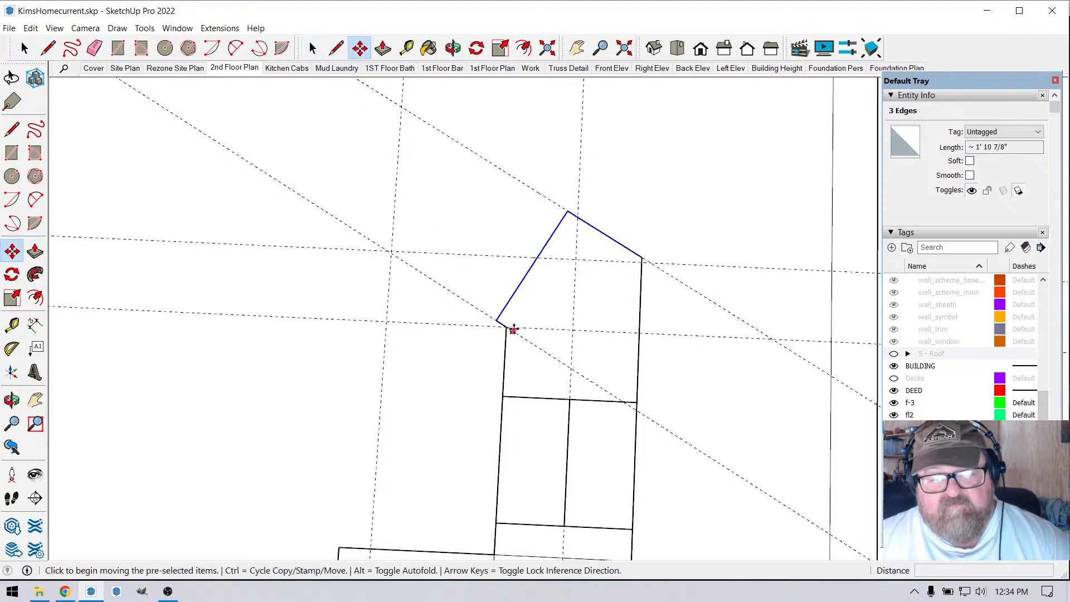
{"action": "left_click", "coordinate": [506, 326]}
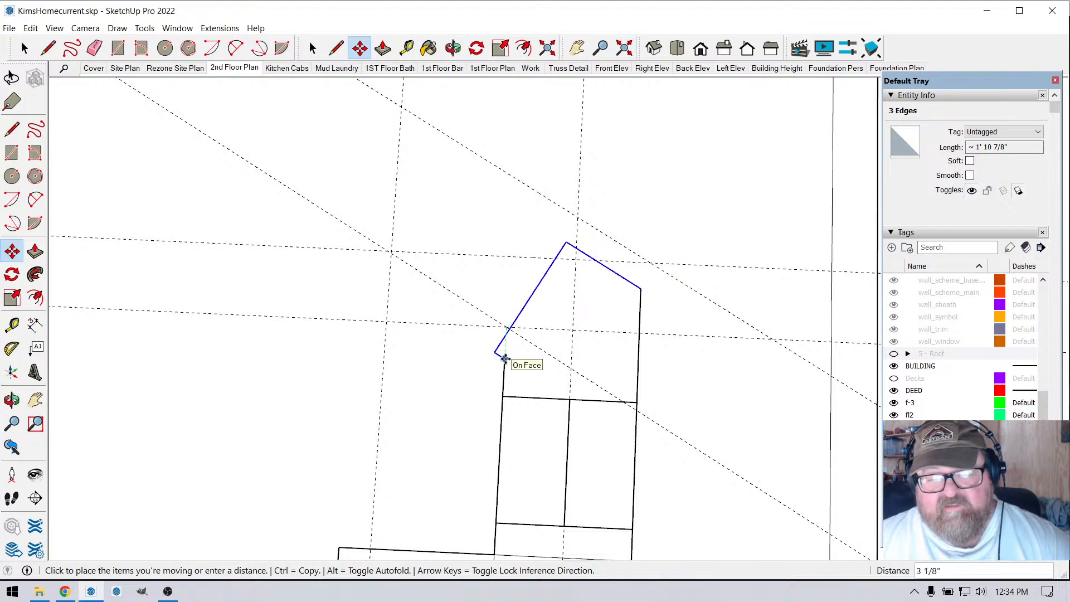
{"action": "left_click", "coordinate": [504, 358]}
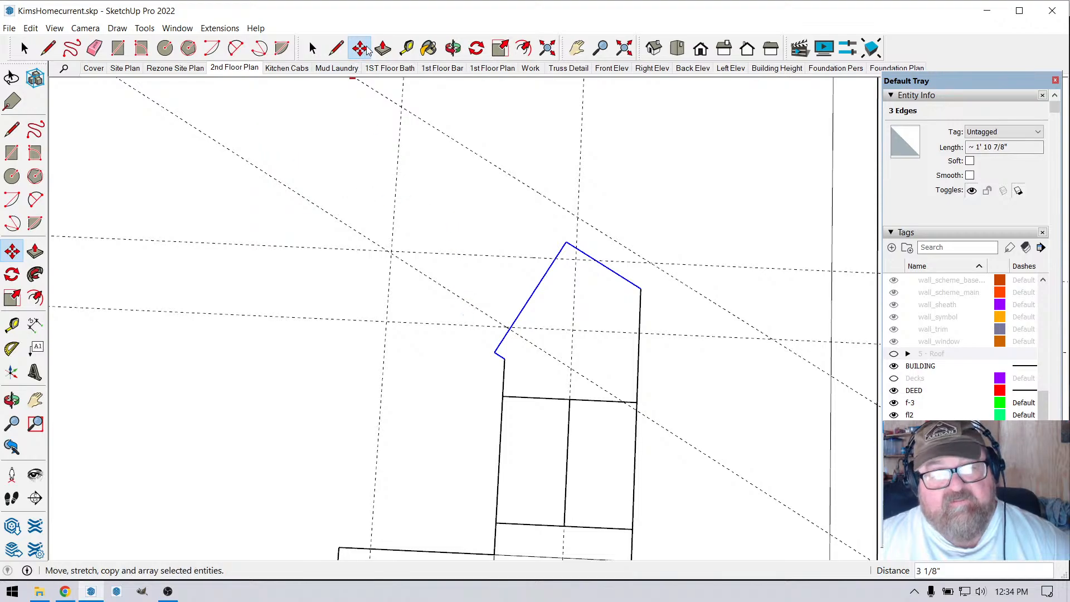
- Place a guide parallel to the lower slanted guide, about 2 11/16" below it, through the lower corner of the elbow's end edge
{"action": "left_click", "coordinate": [406, 48]}
{"action": "scroll", "coordinate": [488, 322], "scroll_direction": "up", "scroll_amount": 2}
{"action": "left_click", "coordinate": [498, 315]}
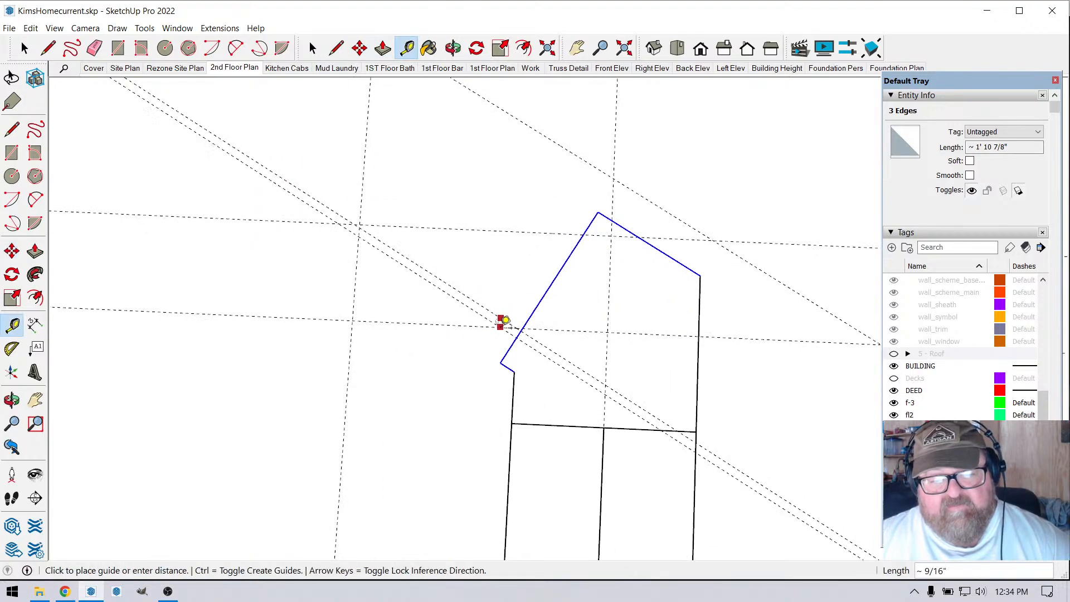
{"action": "left_click", "coordinate": [502, 355]}
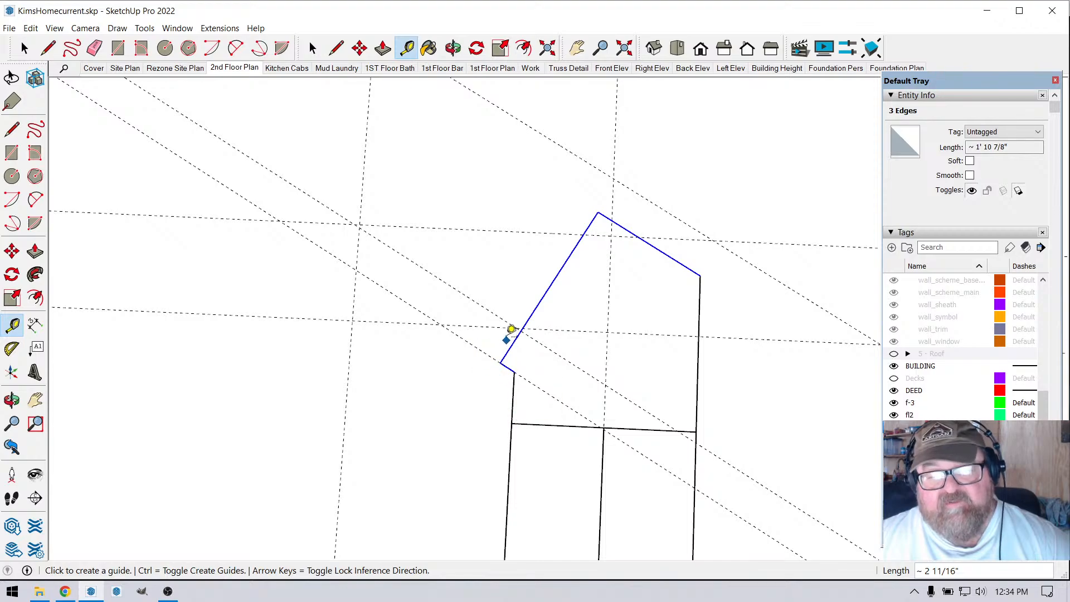
{"action": "left_click", "coordinate": [360, 48]}
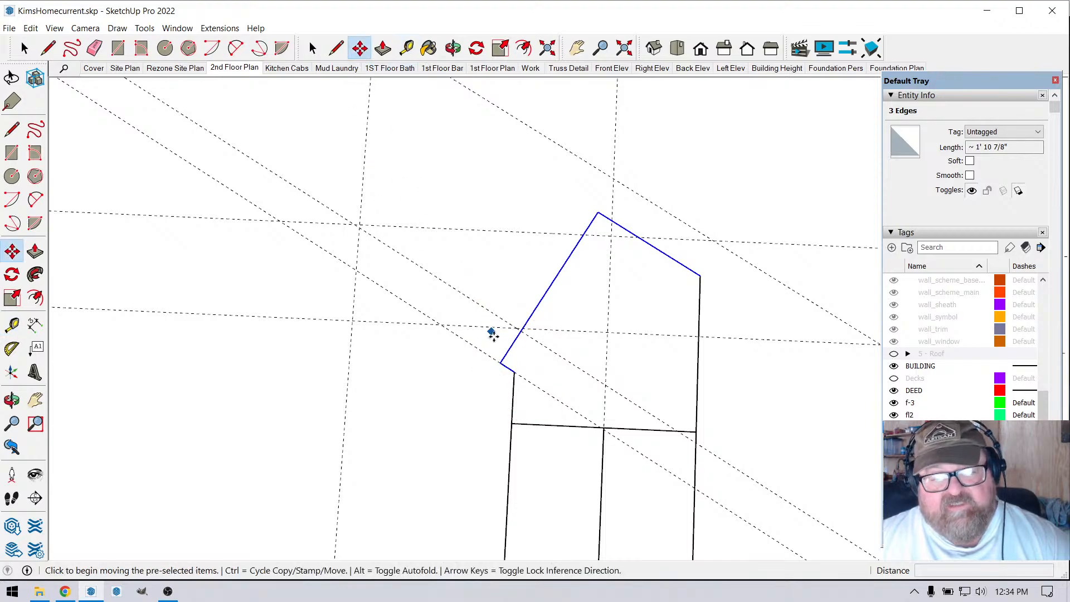
{"action": "left_click", "coordinate": [501, 363]}
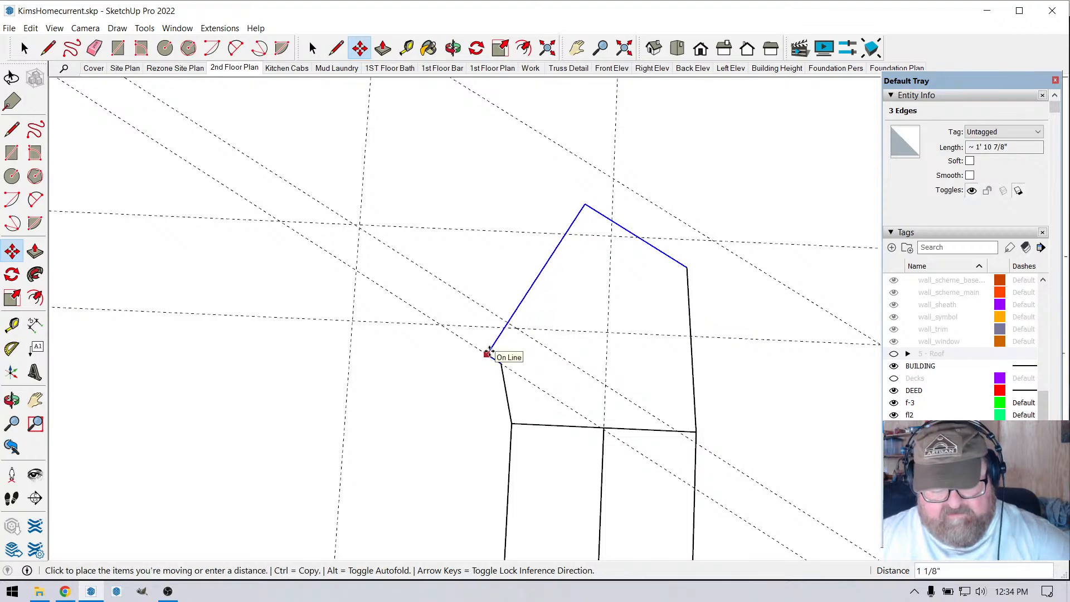
{"action": "key", "text": "Escape"}
{"action": "left_click", "coordinate": [43, 49]}
{"action": "left_click", "coordinate": [24, 48]}
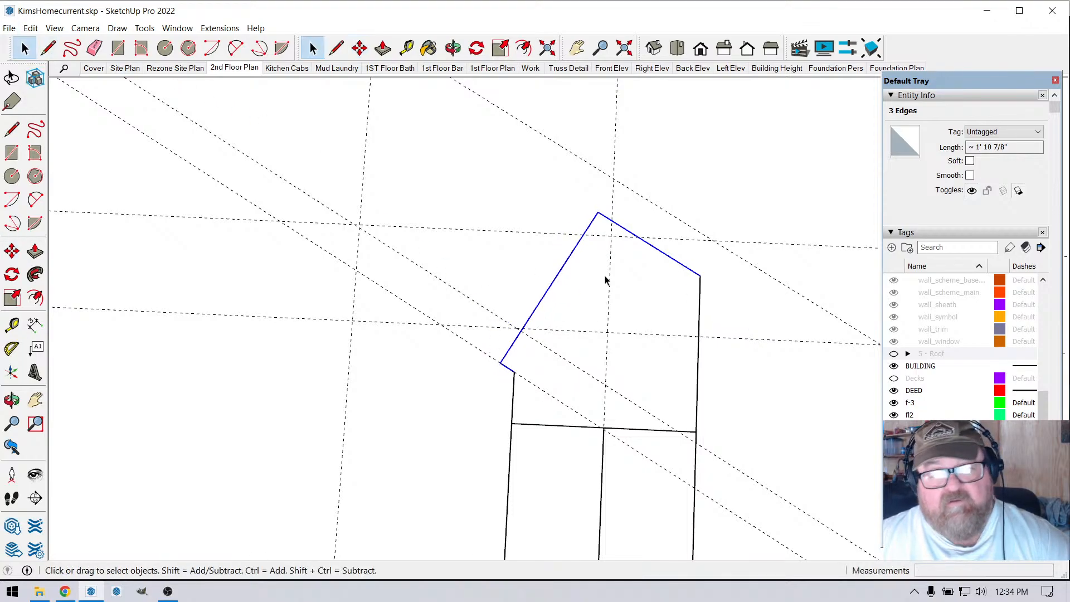
{"action": "left_click", "coordinate": [649, 245]}
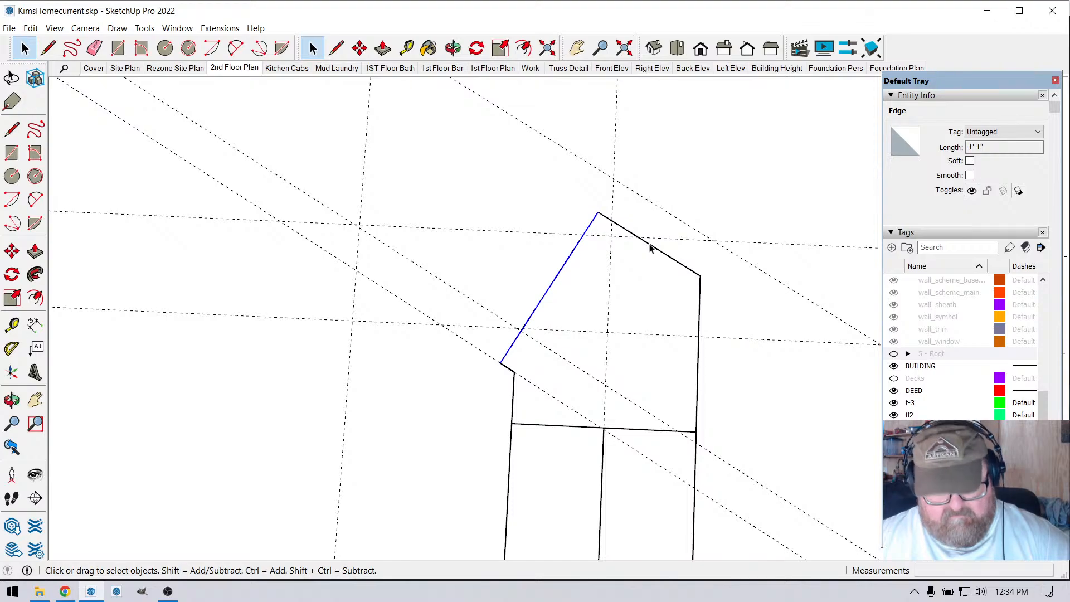
{"action": "key", "text": "m"}
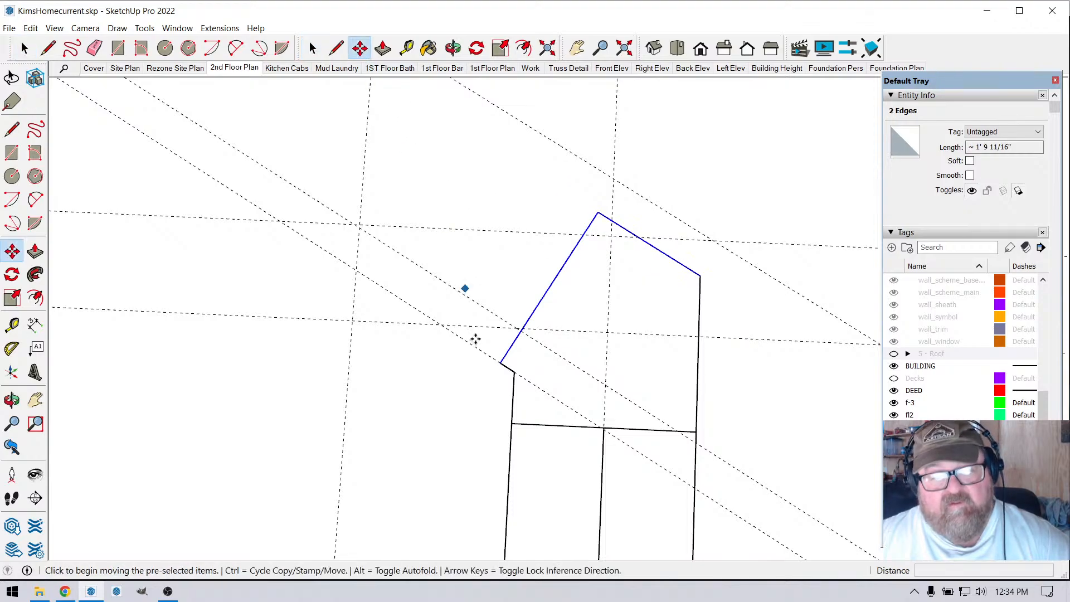
{"action": "left_click", "coordinate": [501, 363]}
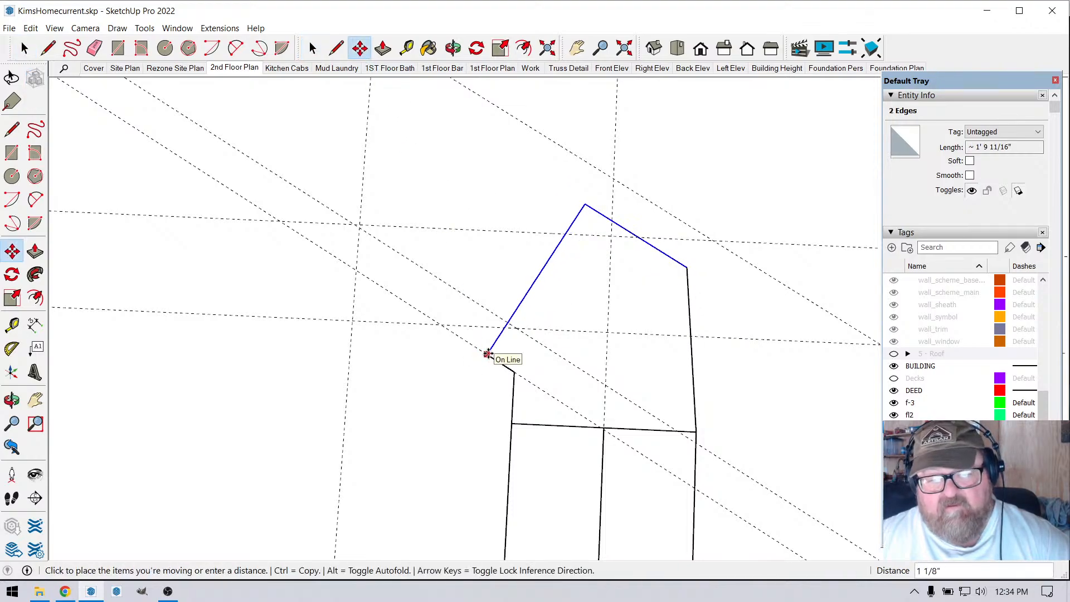
{"action": "key", "text": "Escape"}
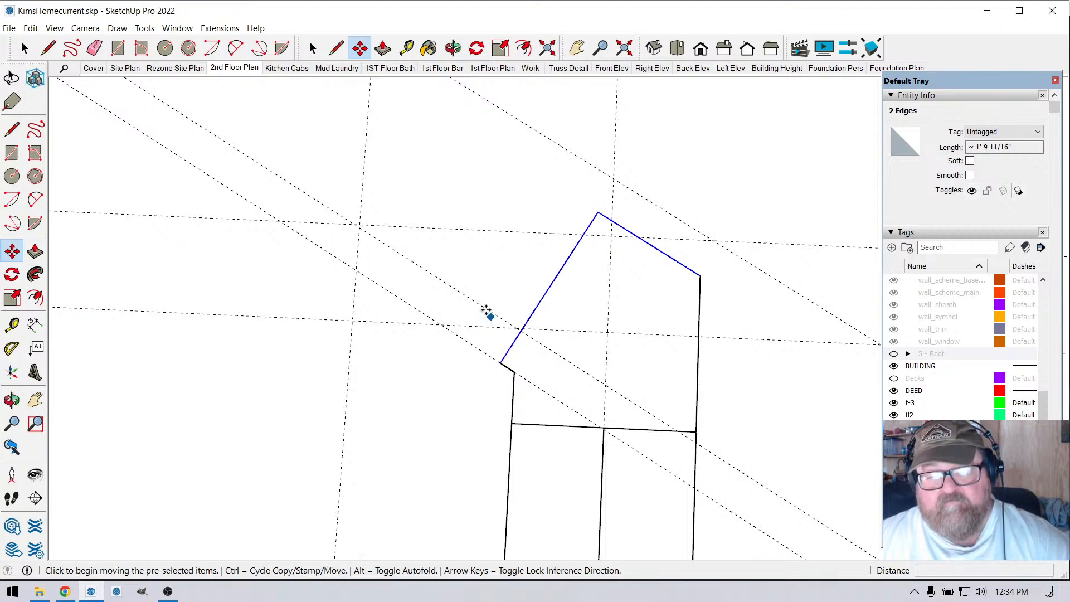
- Erase the elbow's upper slanted edge between the end edge and the vertical outer edge
{"action": "left_click", "coordinate": [95, 48]}
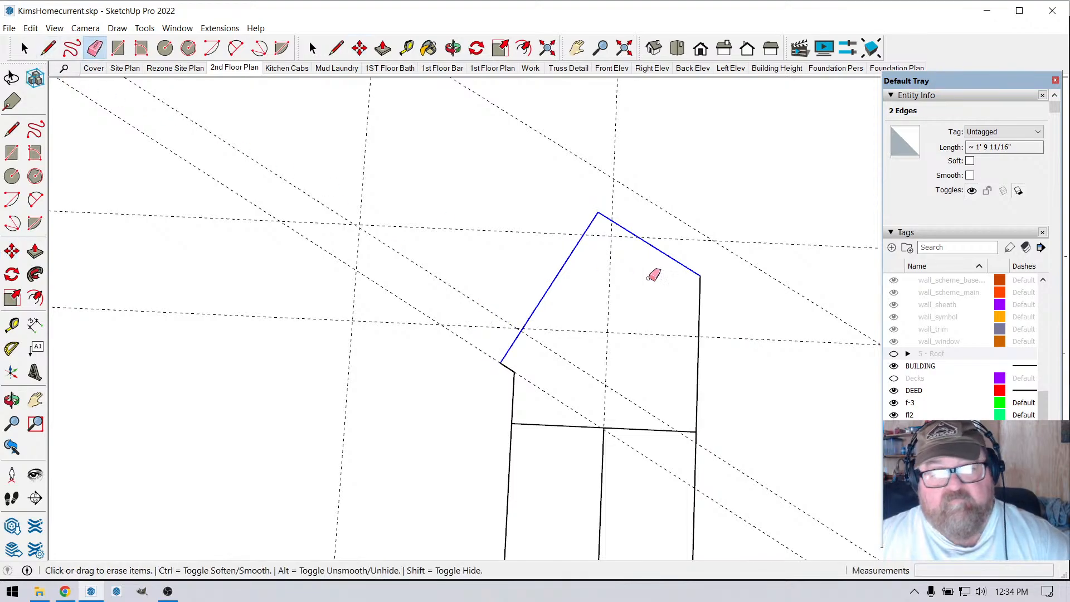
{"action": "left_click", "coordinate": [678, 255]}
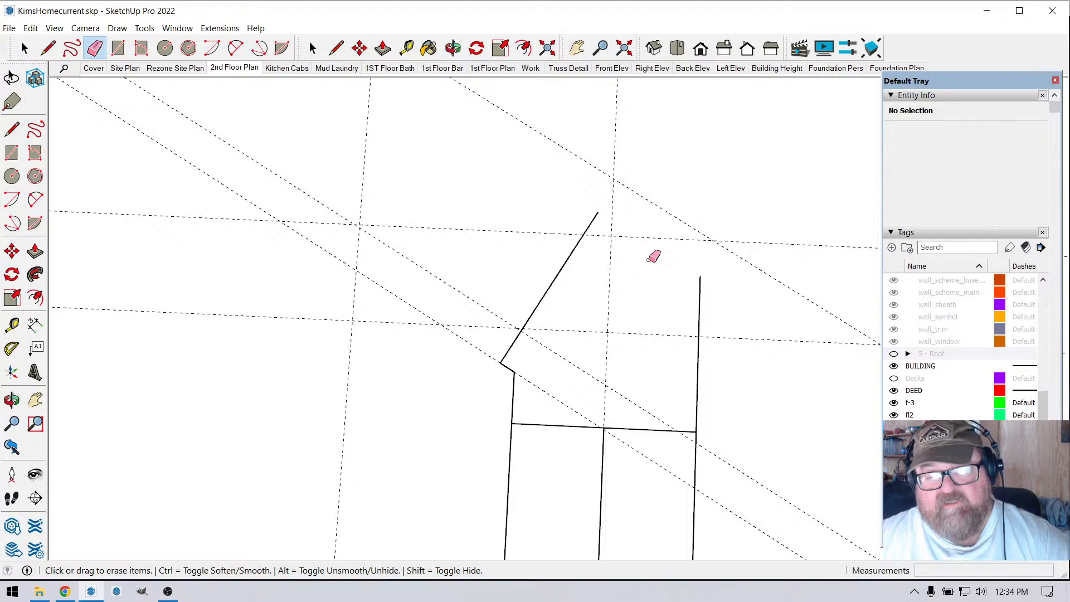
{"action": "left_click", "coordinate": [25, 47]}
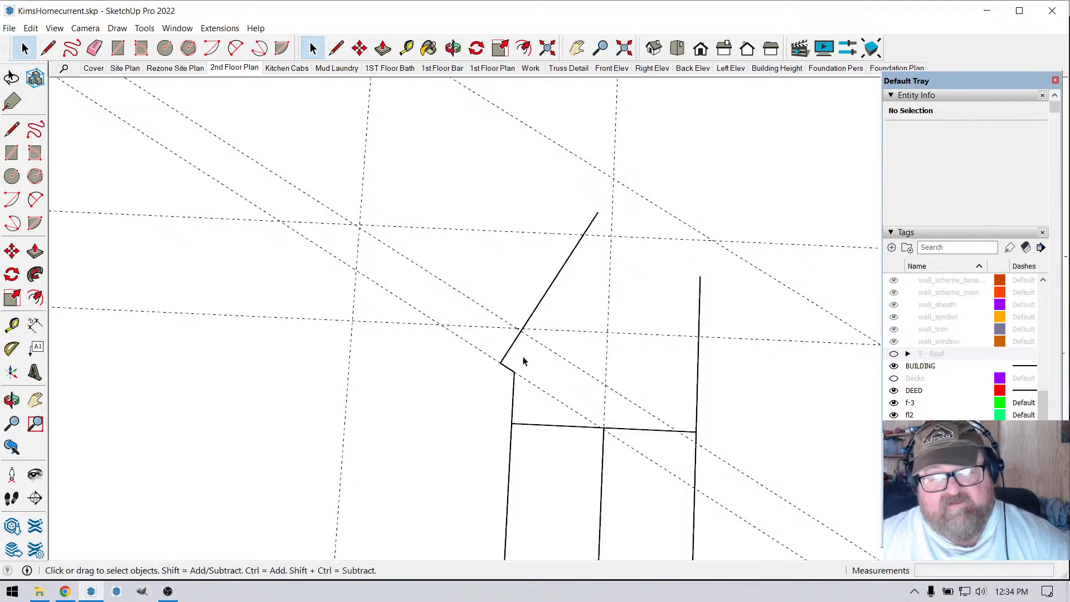
- Move the elbow's long end edge 1 5/16" outward along the lower slanted guide to lengthen the short slanted edge
{"action": "left_click", "coordinate": [497, 363]}
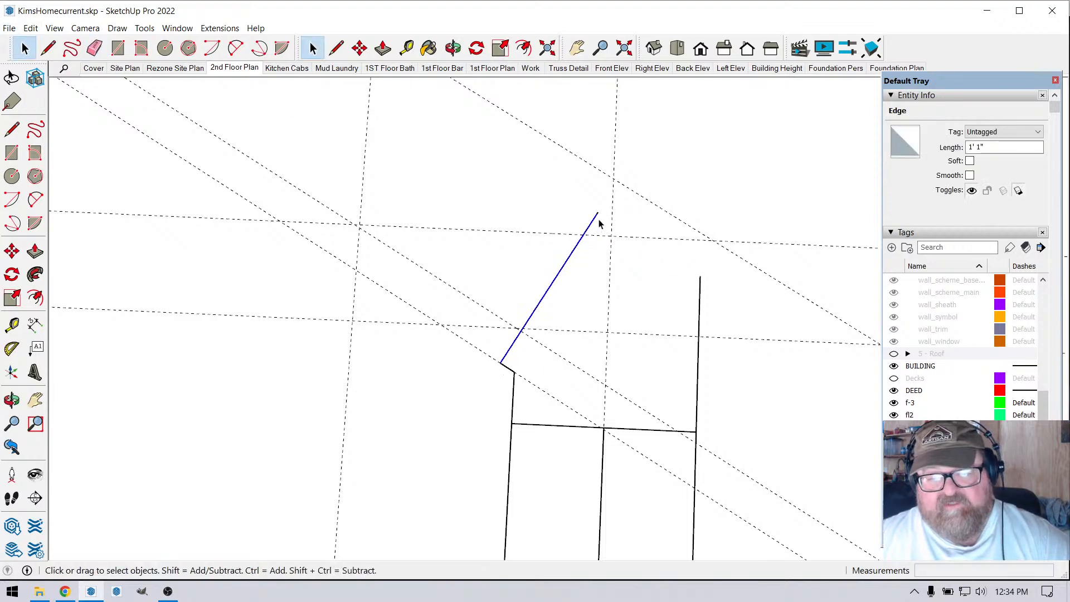
{"action": "left_click", "coordinate": [507, 367], "text": "shift"}
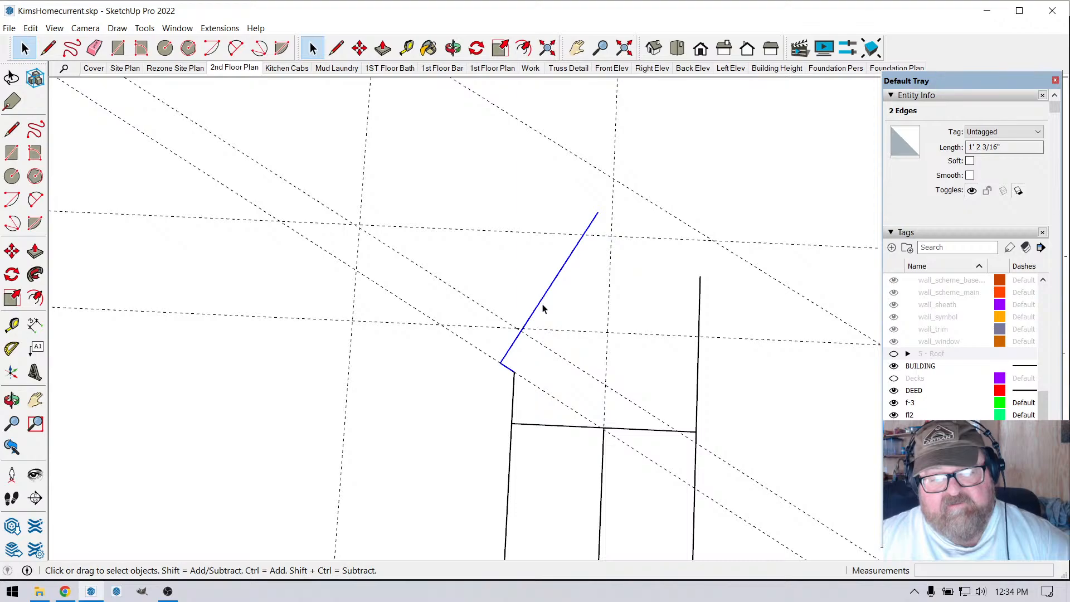
{"action": "left_click", "coordinate": [359, 48]}
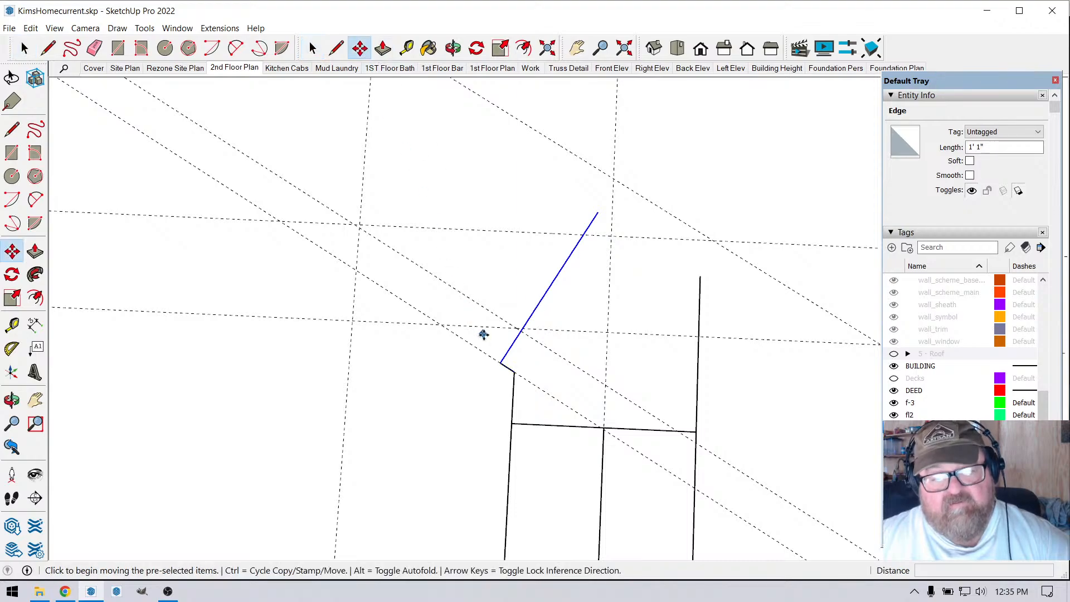
{"action": "left_click", "coordinate": [497, 361]}
{"action": "left_click", "coordinate": [485, 352]}
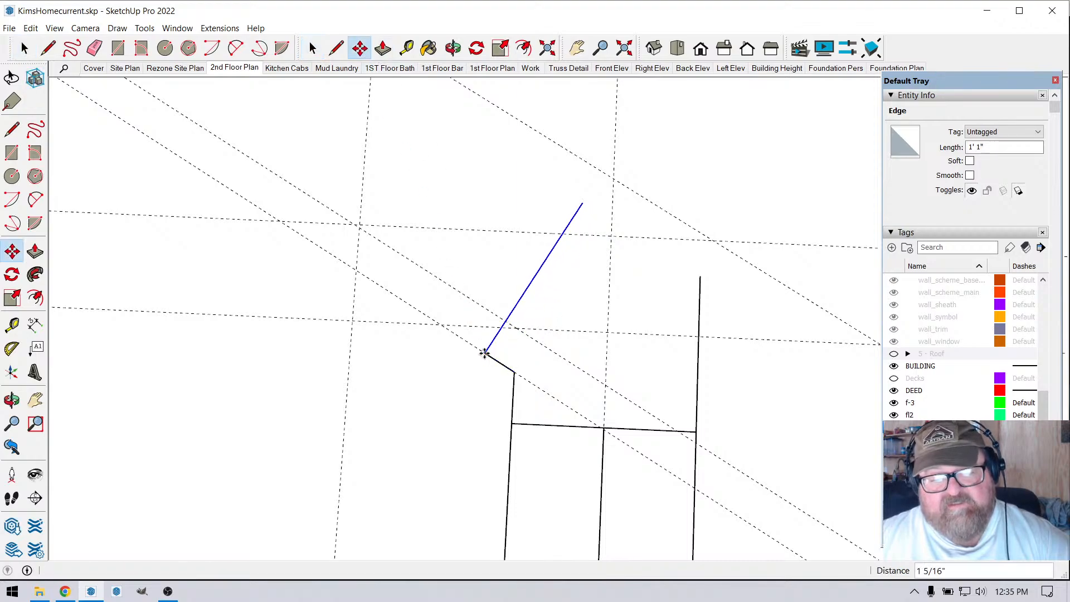
- Place one guide 3" above the pipe's horizontal joint line and another parallel to the elbow's end edge at 3"
{"action": "left_click", "coordinate": [406, 48]}
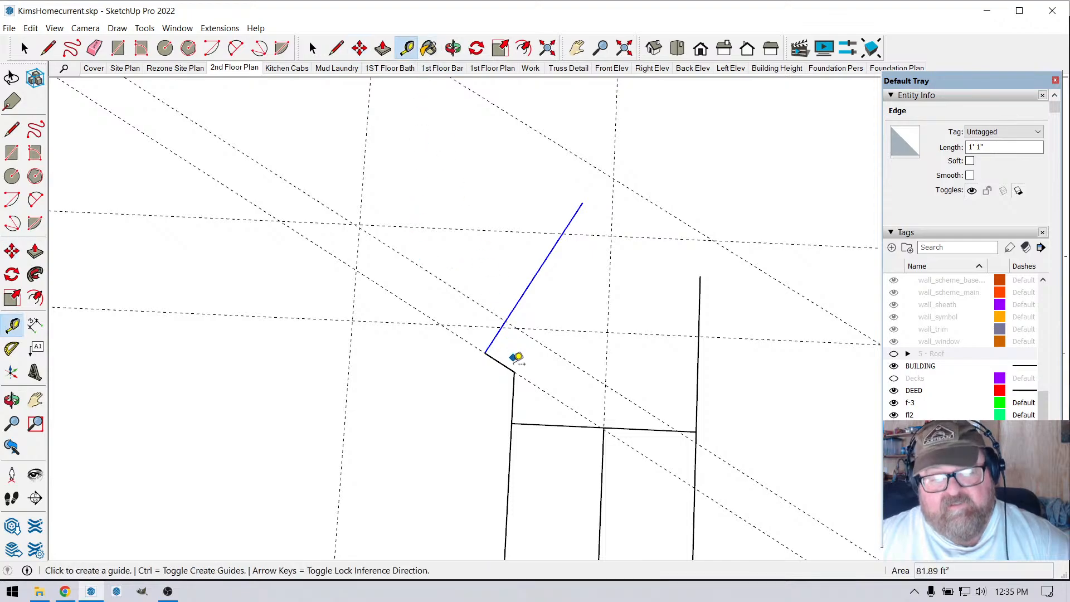
{"action": "left_click", "coordinate": [528, 423]}
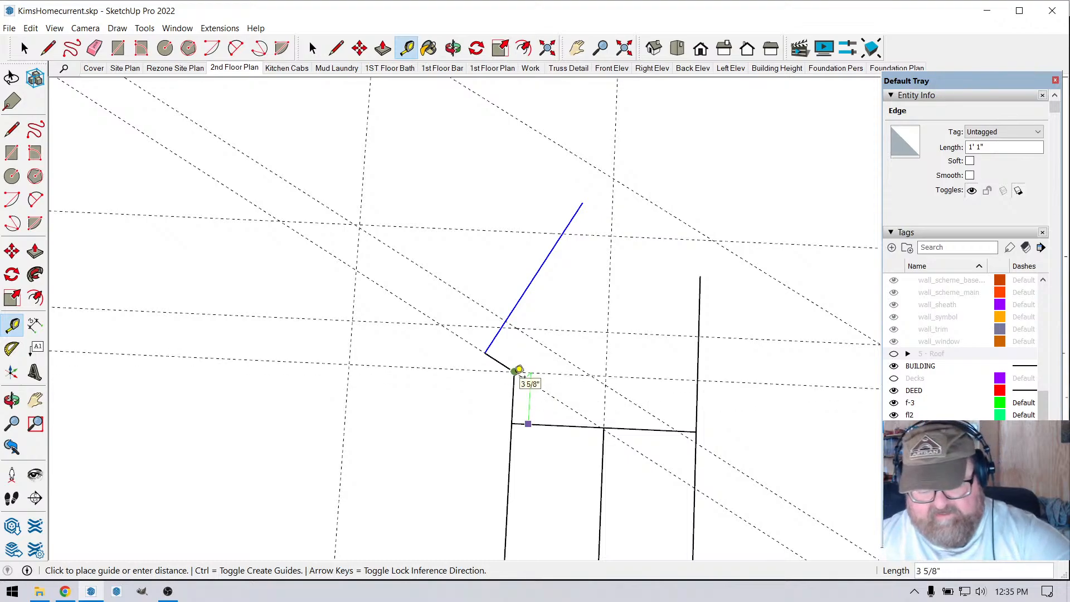
{"action": "key", "text": "Return"}
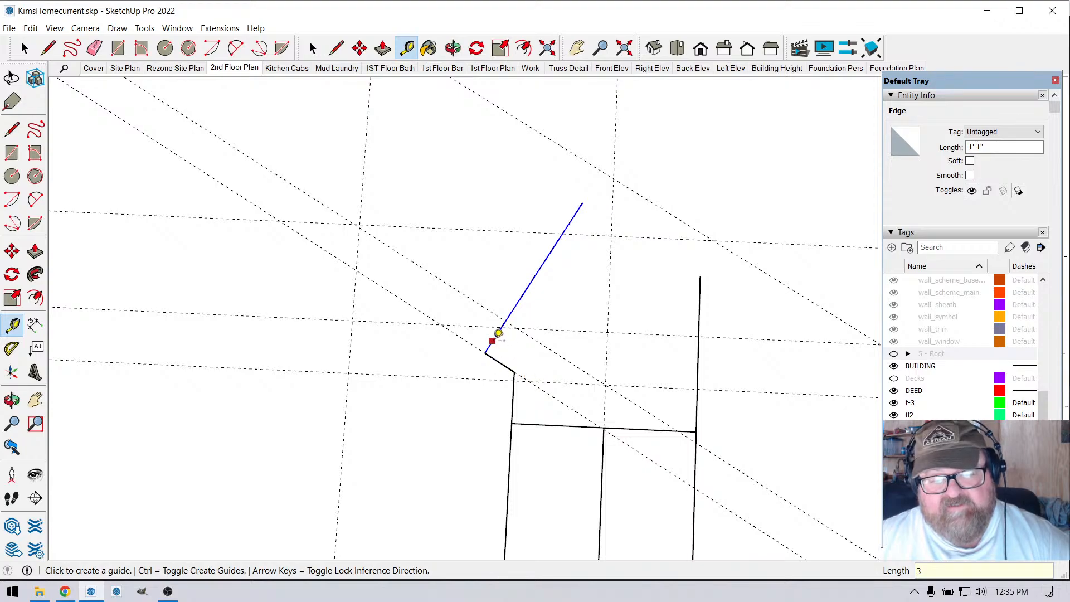
{"action": "left_click", "coordinate": [492, 341]}
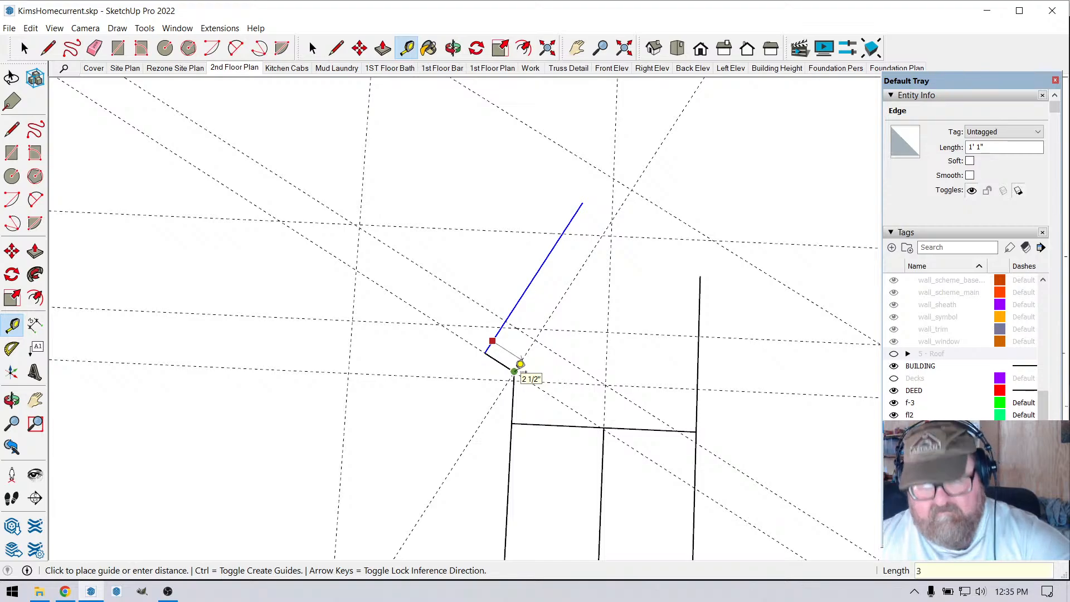
{"action": "type", "text": "3"}
{"action": "key", "text": "Return"}
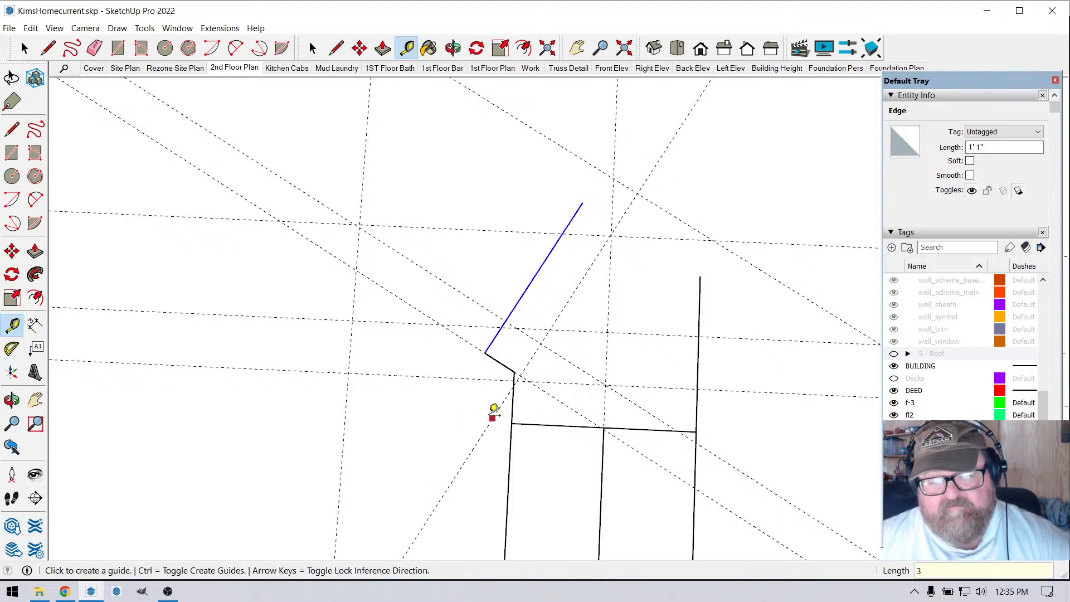
- Select the elbow's end edge and short slanted edge and move them 5/8" down onto the guide 3" above the joint line
{"action": "scroll", "coordinate": [498, 406], "scroll_direction": "up", "scroll_amount": 3}
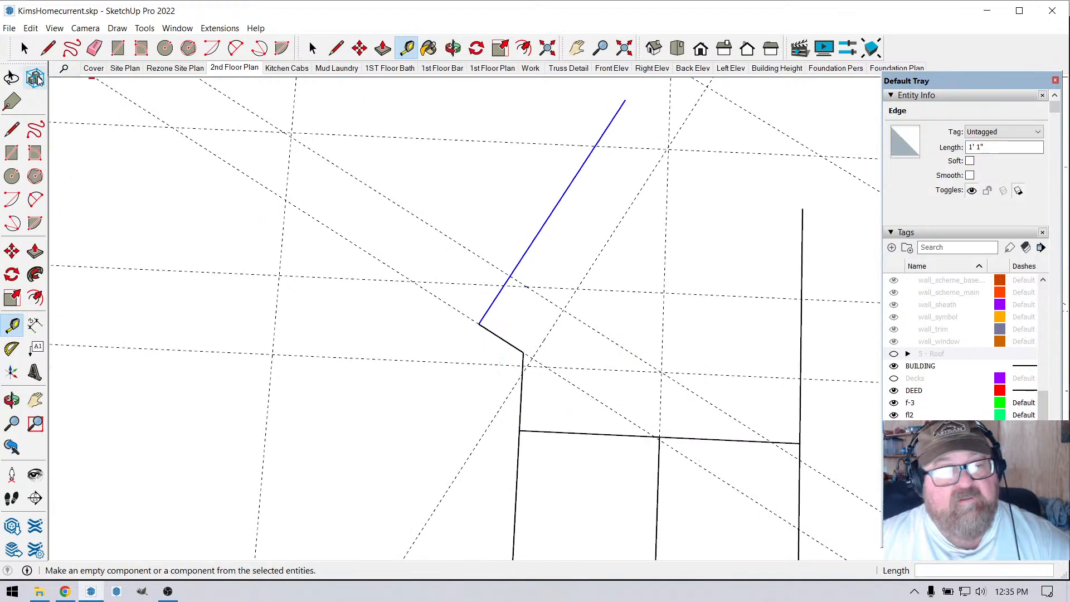
{"action": "left_click", "coordinate": [31, 55]}
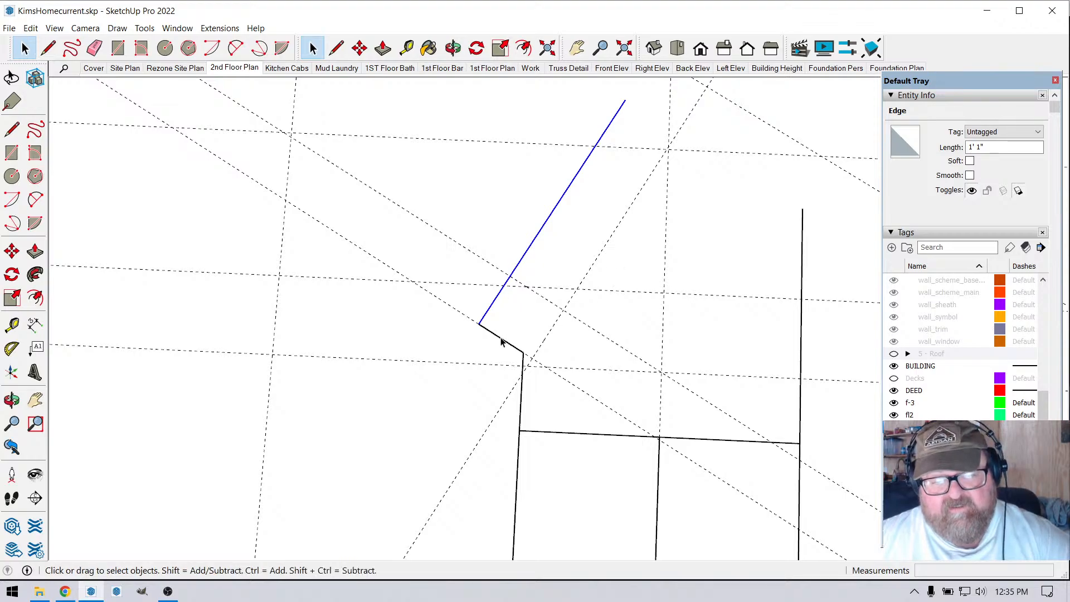
{"action": "left_click_drag", "start_coordinate": [463, 306], "coordinate": [540, 375]}
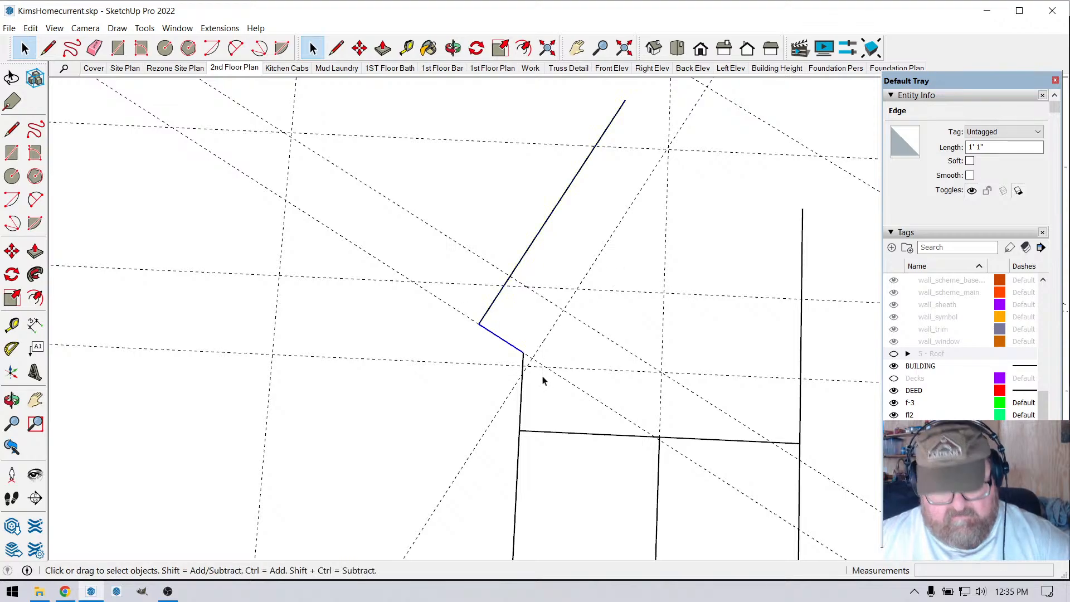
{"action": "left_click", "coordinate": [500, 299], "text": "shift"}
{"action": "left_click", "coordinate": [359, 48]}
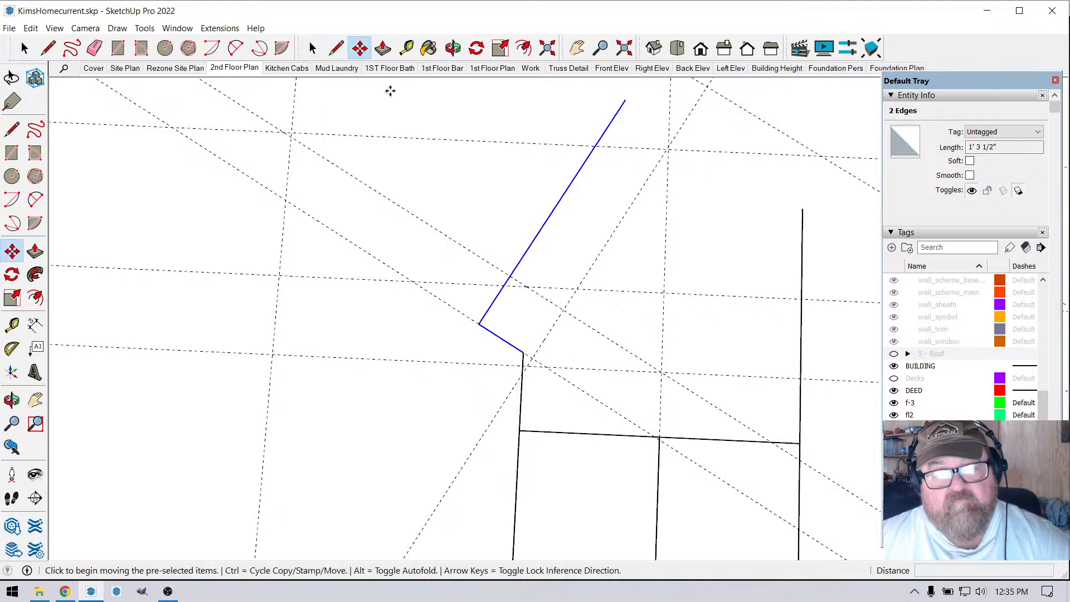
{"action": "left_click", "coordinate": [523, 353]}
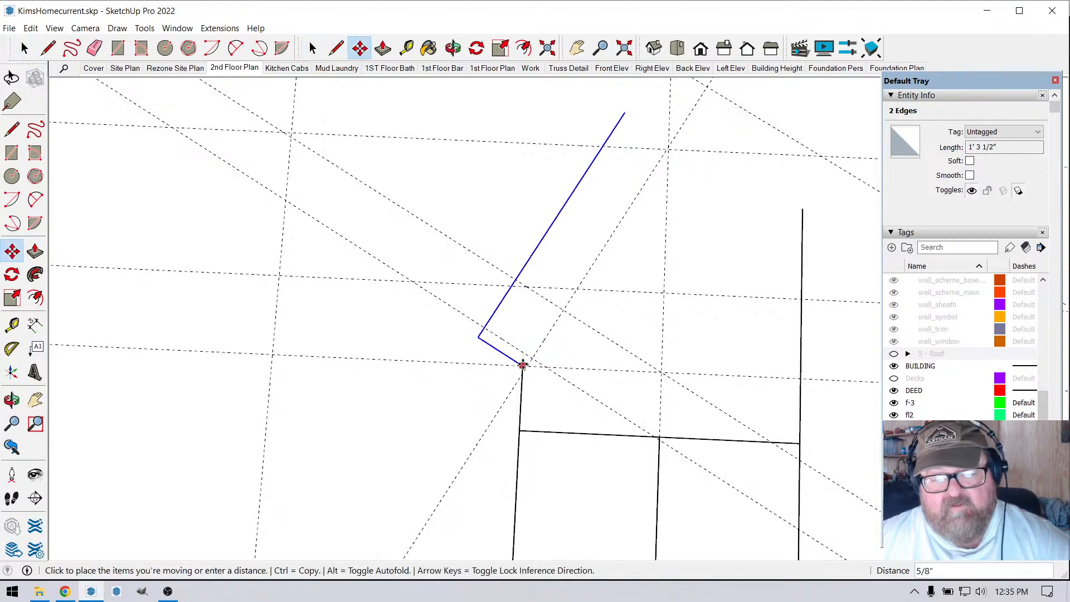
{"action": "left_click", "coordinate": [522, 366]}
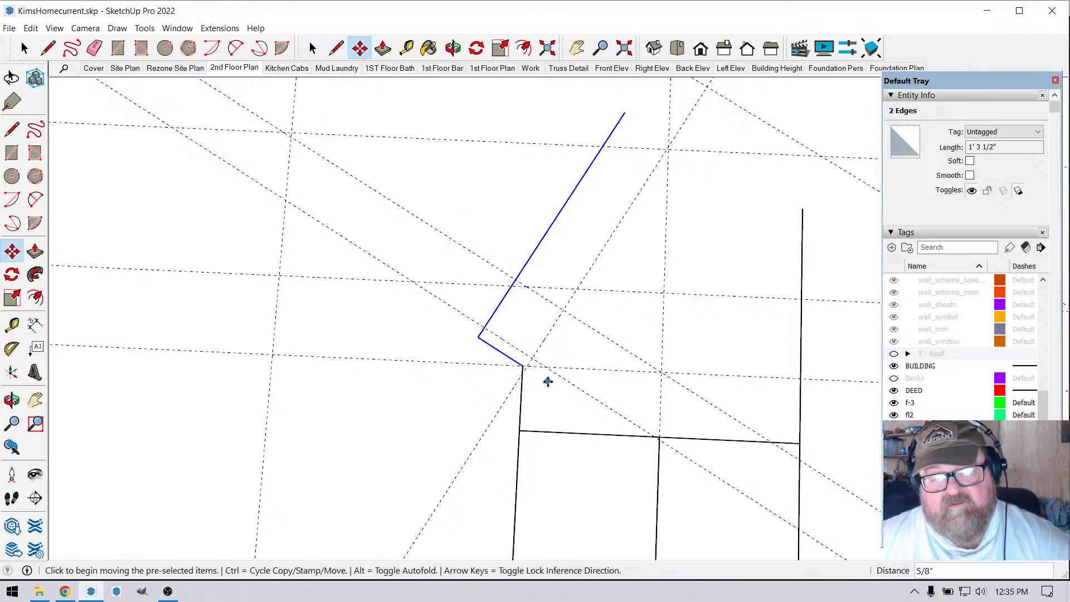
- Delete all the guides around the elbow
{"action": "scroll", "coordinate": [548, 384], "scroll_direction": "down", "scroll_amount": 1}
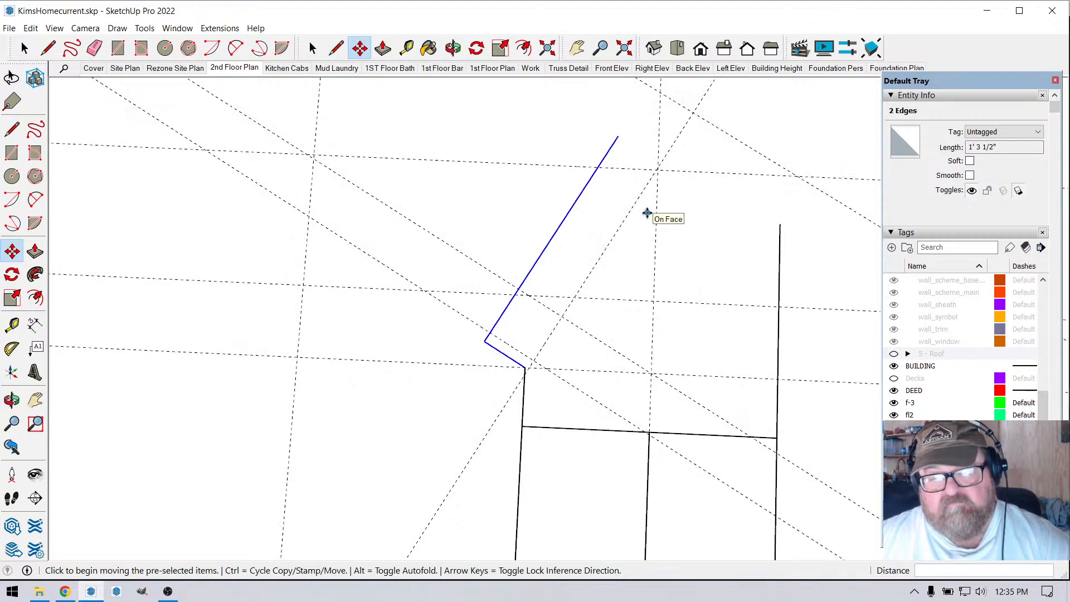
{"action": "left_click", "coordinate": [30, 28]}
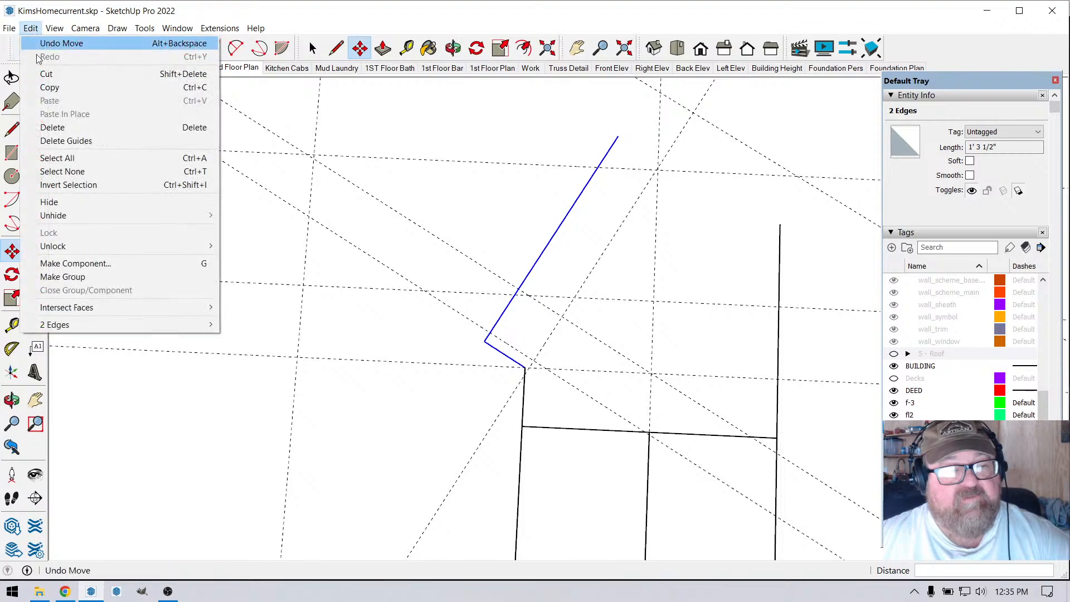
{"action": "left_click", "coordinate": [59, 141]}
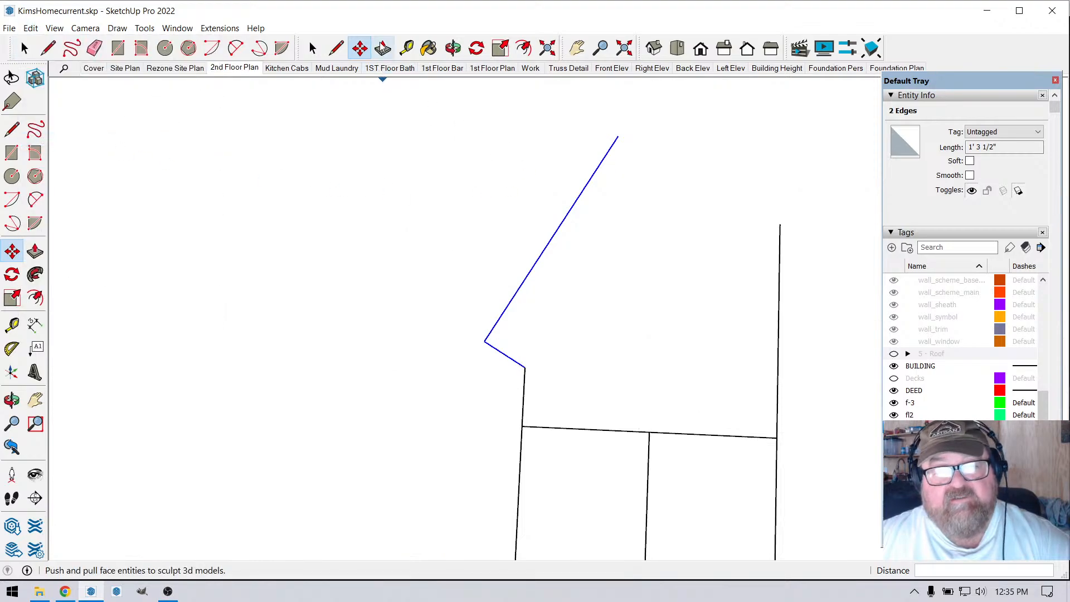
- Place guides parallel to the joint line, one through the elbow's upper tip and one 2" above the line
{"action": "left_click", "coordinate": [407, 47]}
{"action": "left_click", "coordinate": [562, 427]}
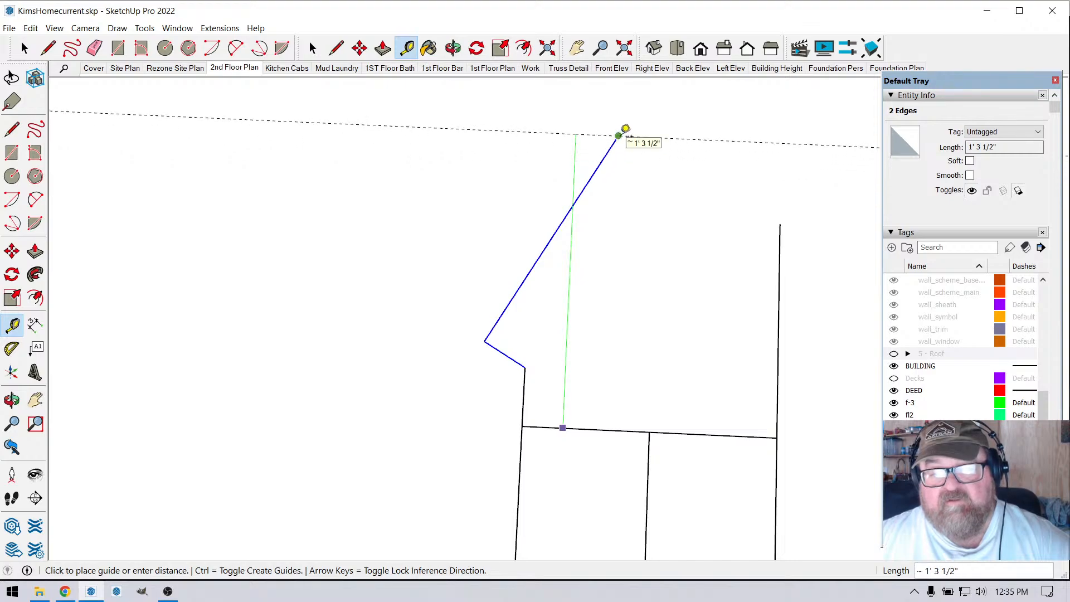
{"action": "left_click", "coordinate": [625, 128]}
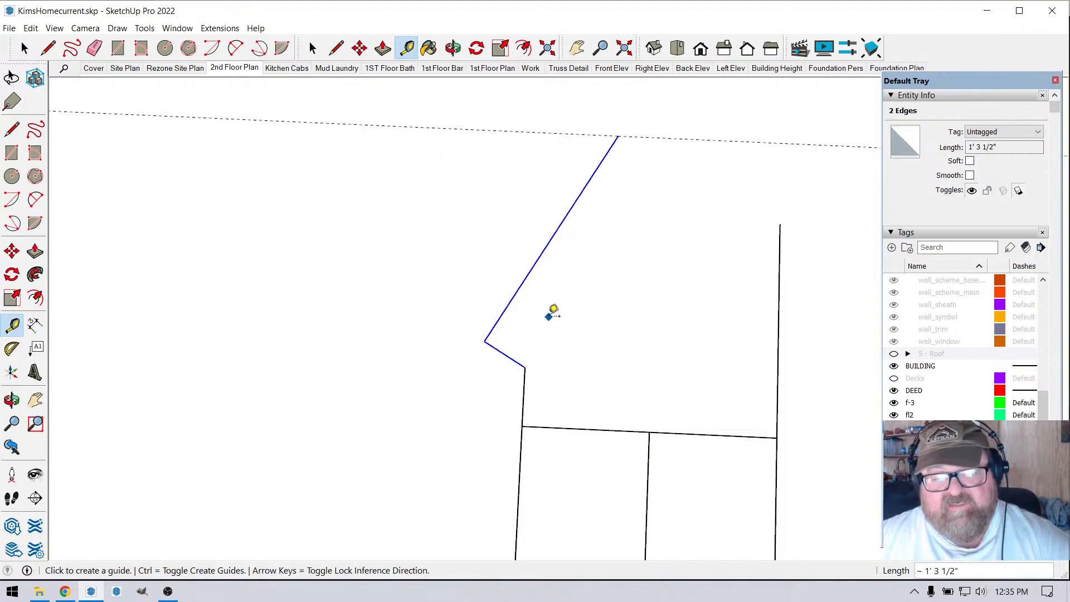
{"action": "left_click", "coordinate": [556, 428]}
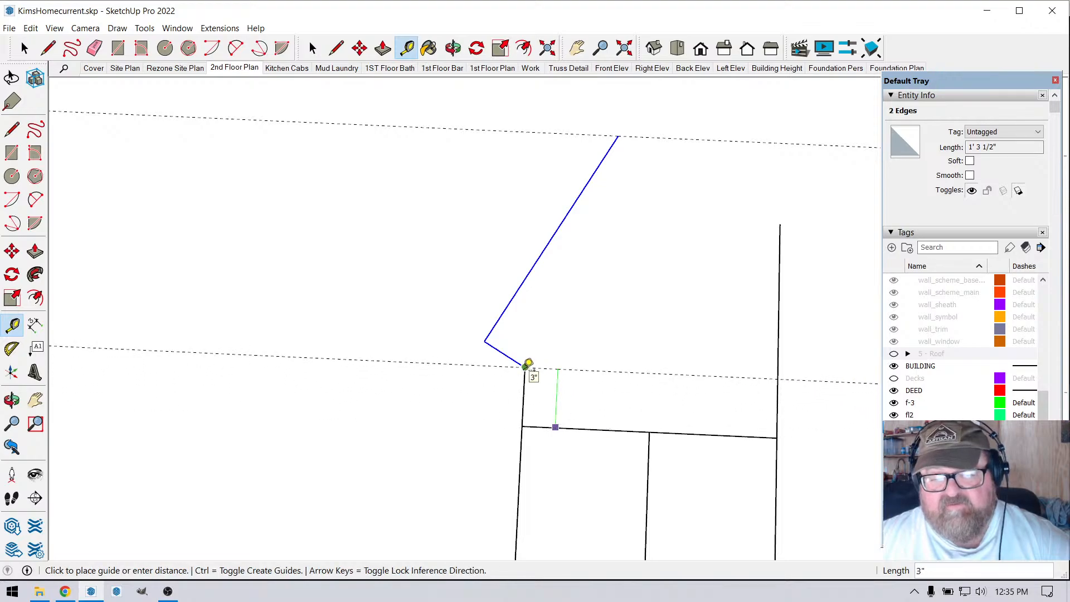
{"action": "type", "text": "2"}
{"action": "key", "text": "Return"}
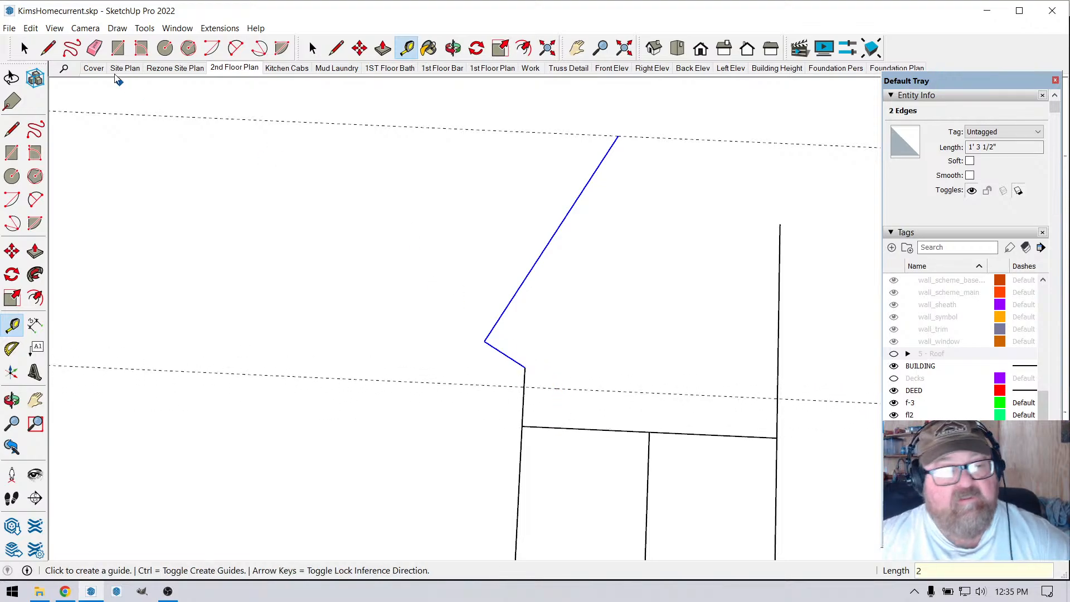
- Move the elbow's two selected edges 1" down onto the guide 2" above the joint line
{"action": "left_click", "coordinate": [359, 48]}
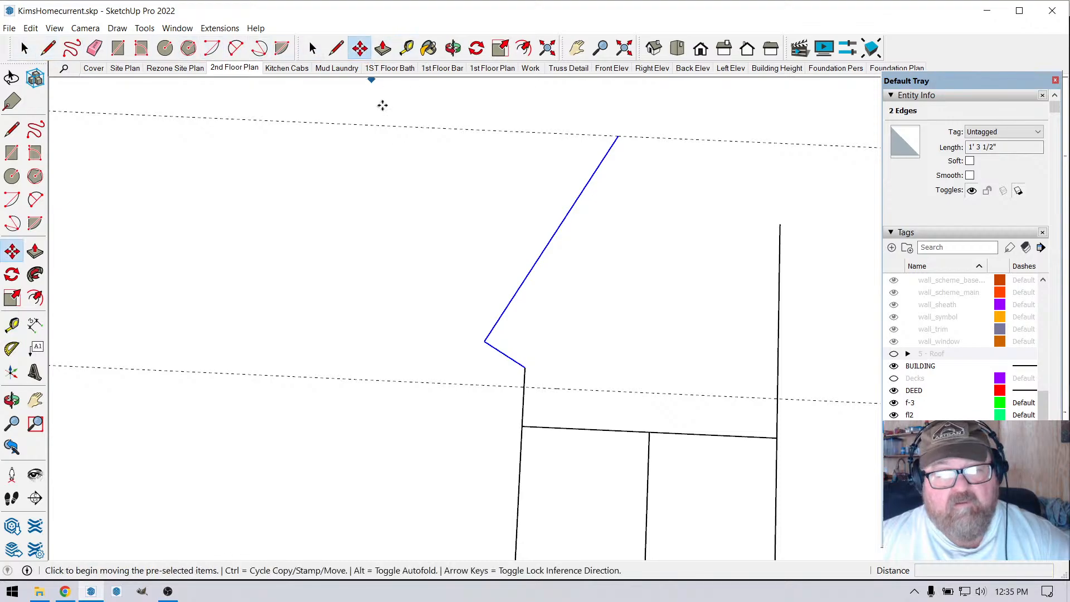
{"action": "left_click", "coordinate": [525, 368]}
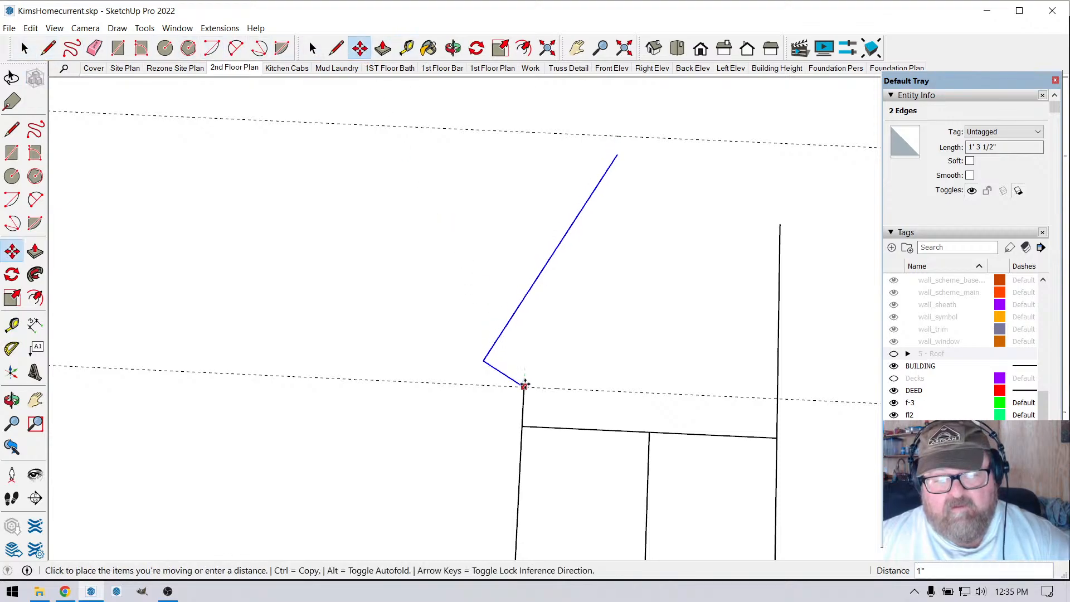
{"action": "left_click", "coordinate": [523, 384]}
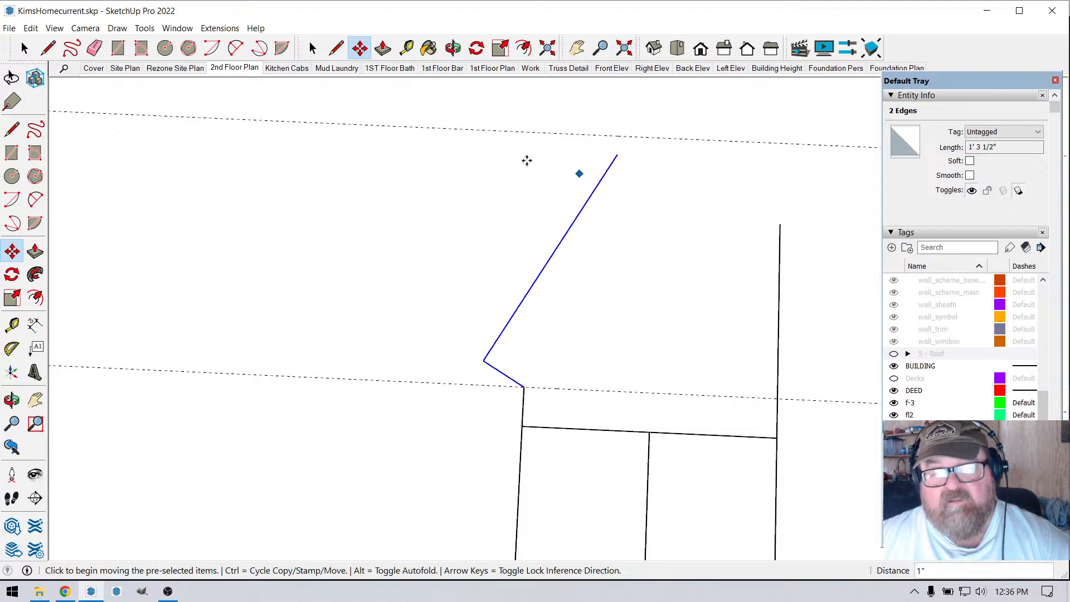
- Place a guide parallel to the joint line through the elbow's lowered upper tip and measure its gap to the guide above
{"action": "left_click", "coordinate": [406, 48]}
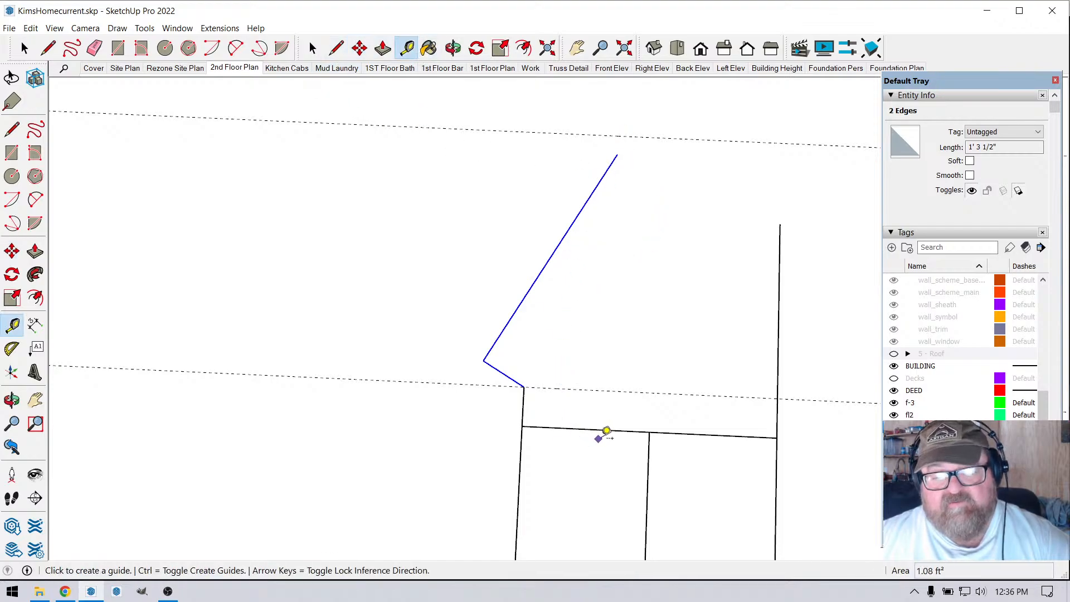
{"action": "left_click", "coordinate": [618, 430]}
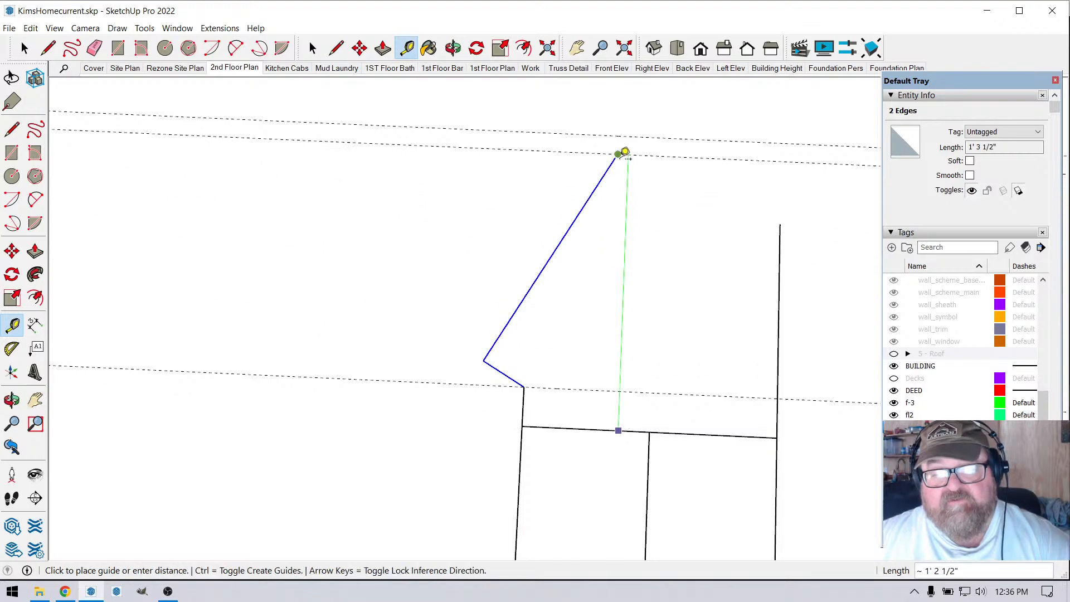
{"action": "left_click", "coordinate": [617, 154]}
{"action": "left_click", "coordinate": [583, 152]}
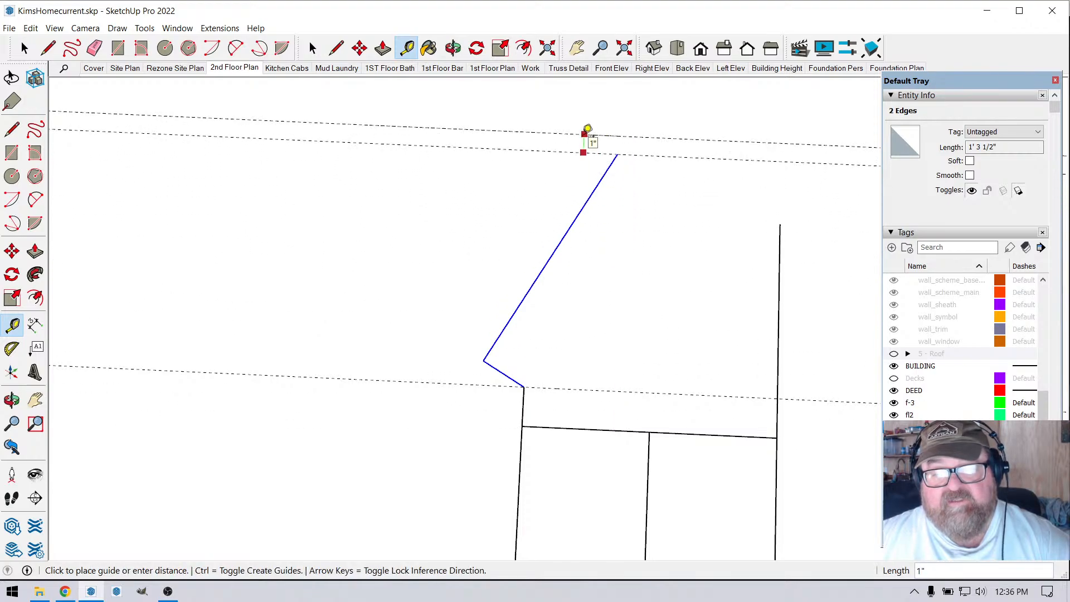
{"action": "key", "text": "Escape"}
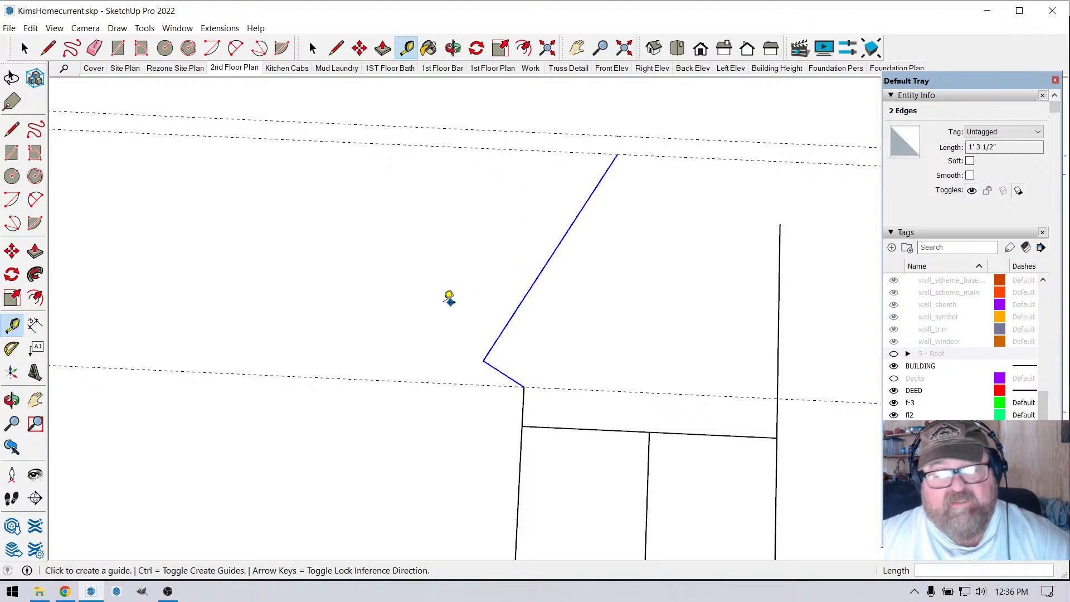
- Move the elbow's end edge and short slanted edge 1/2" back up in line with the vertical outer edge
{"action": "left_click", "coordinate": [31, 51]}
{"action": "left_click", "coordinate": [25, 49]}
{"action": "left_click_drag", "start_coordinate": [399, 139], "coordinate": [661, 404]}
{"action": "key", "text": "m"}
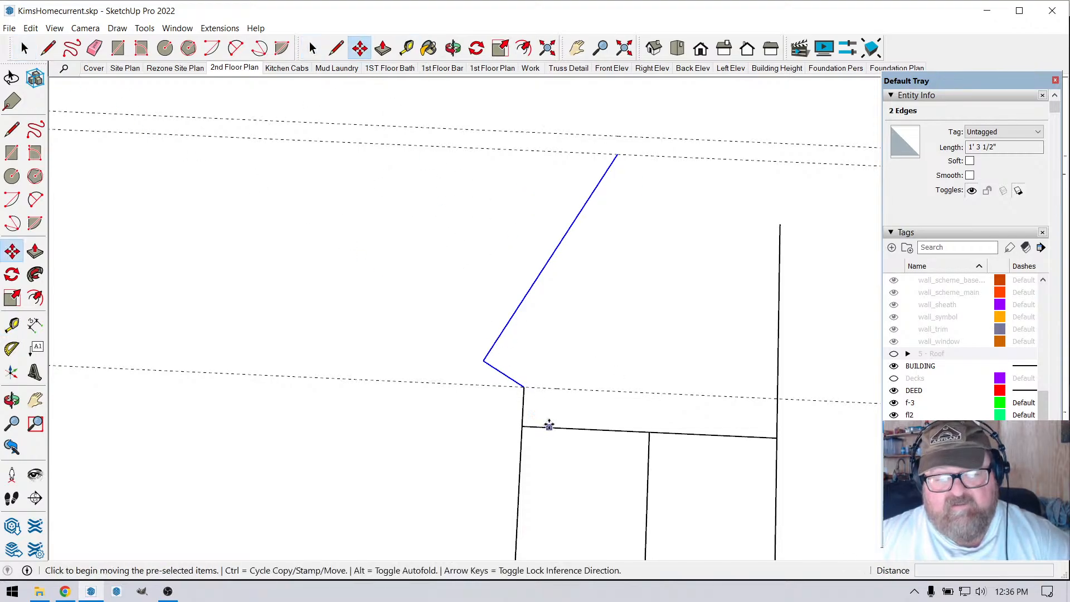
{"action": "left_click", "coordinate": [522, 387]}
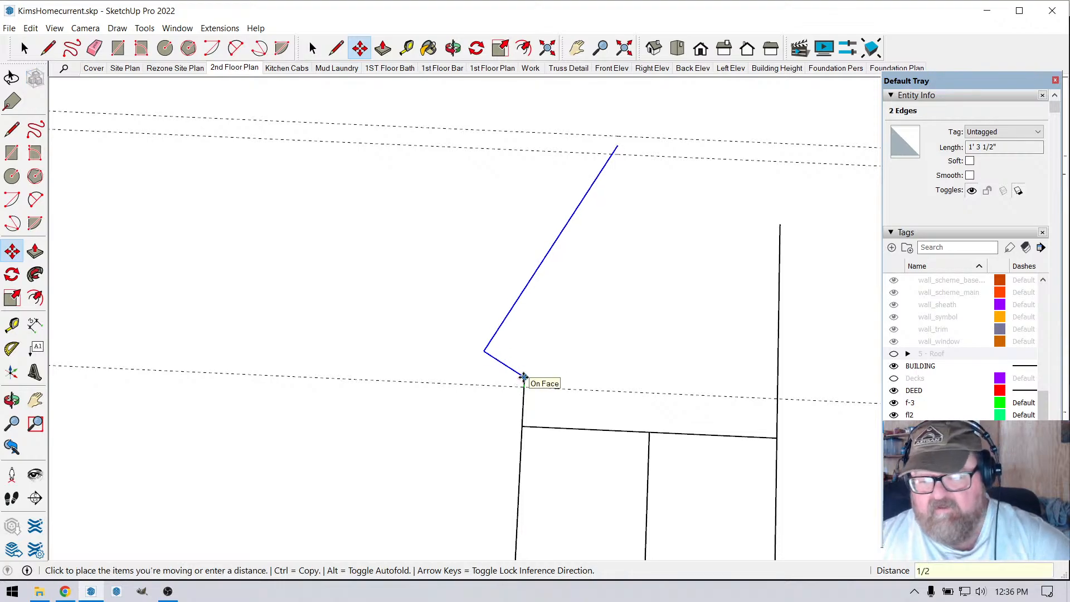
{"action": "left_click", "coordinate": [523, 377]}
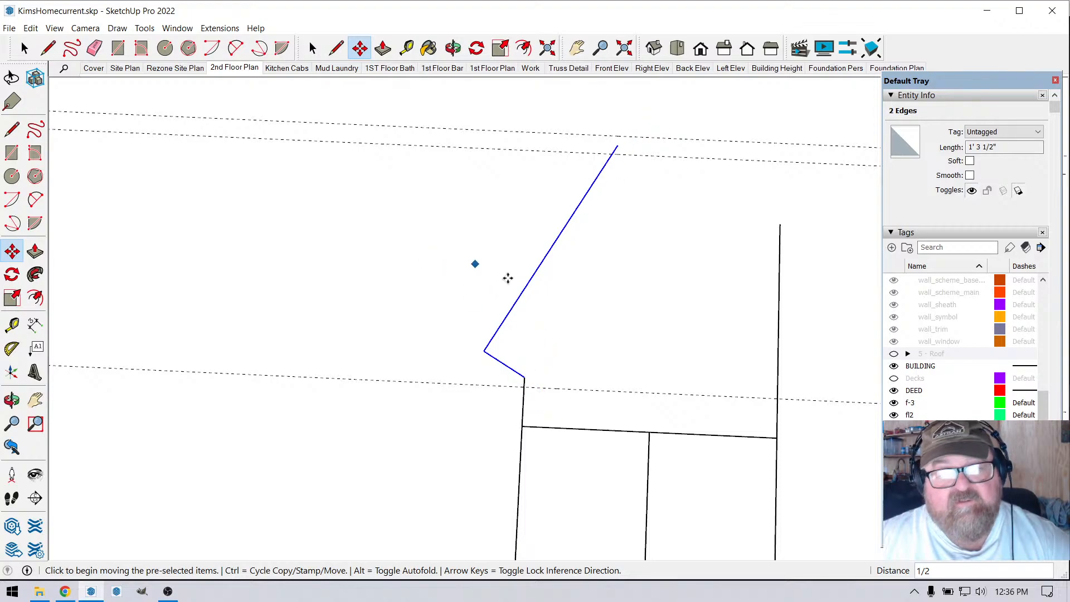
{"action": "left_click", "coordinate": [407, 48]}
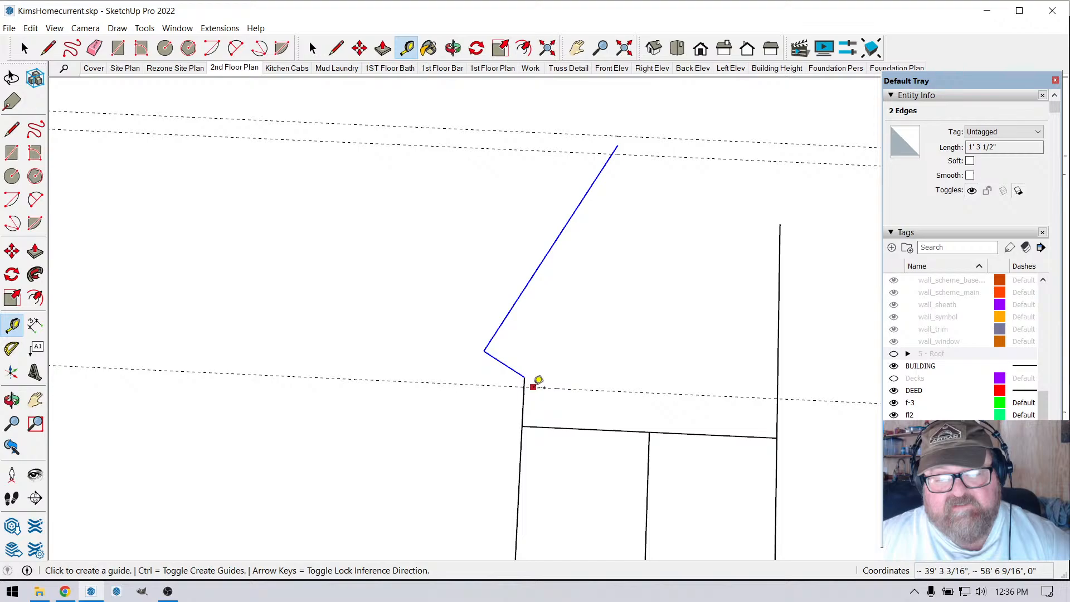
{"action": "left_click", "coordinate": [534, 426]}
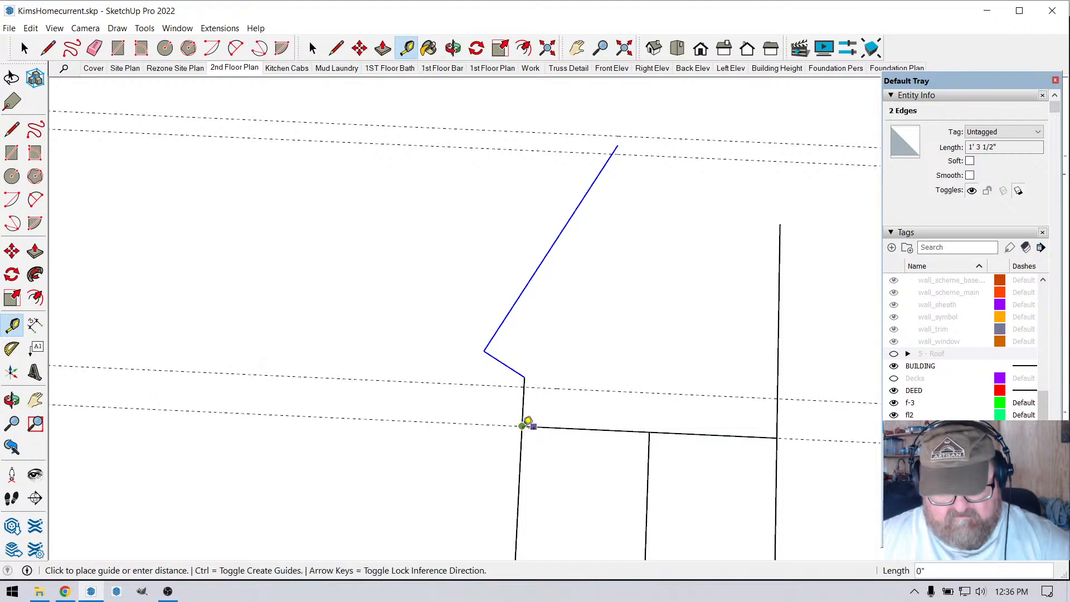
{"action": "left_click", "coordinate": [528, 420]}
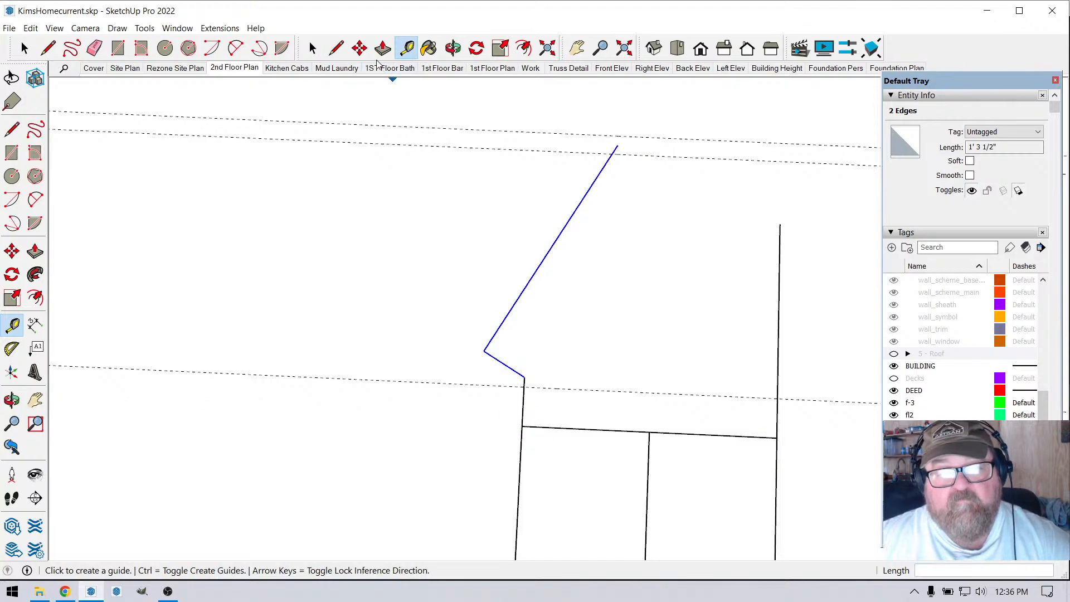
- Measure the perpendicular distance from the elbow's long slanted edge to the lower end of its short edge
{"action": "left_click", "coordinate": [359, 48]}
{"action": "left_click", "coordinate": [406, 48]}
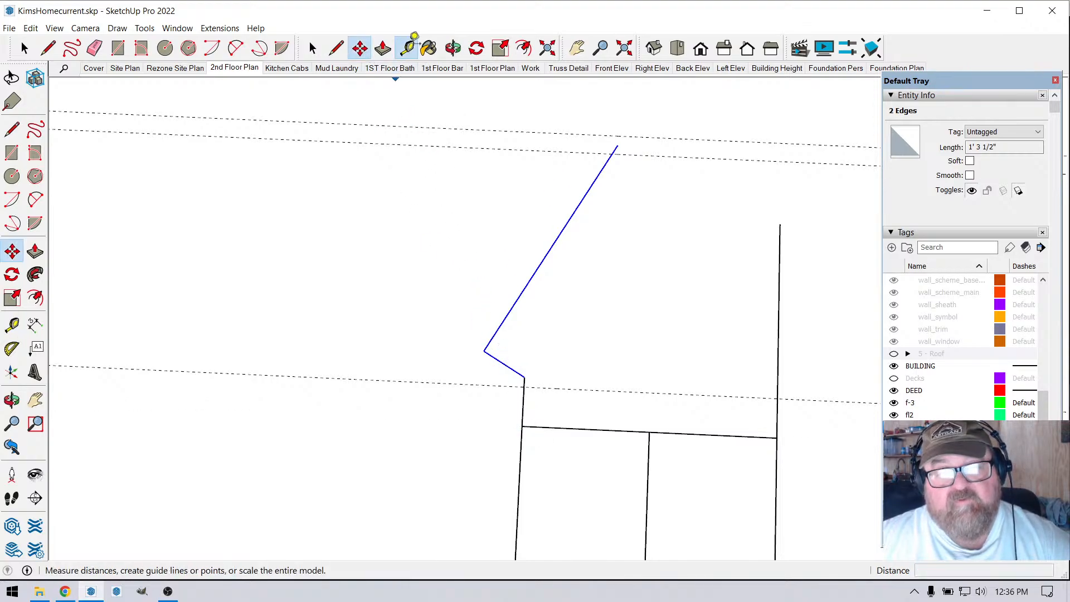
{"action": "left_click", "coordinate": [496, 330]}
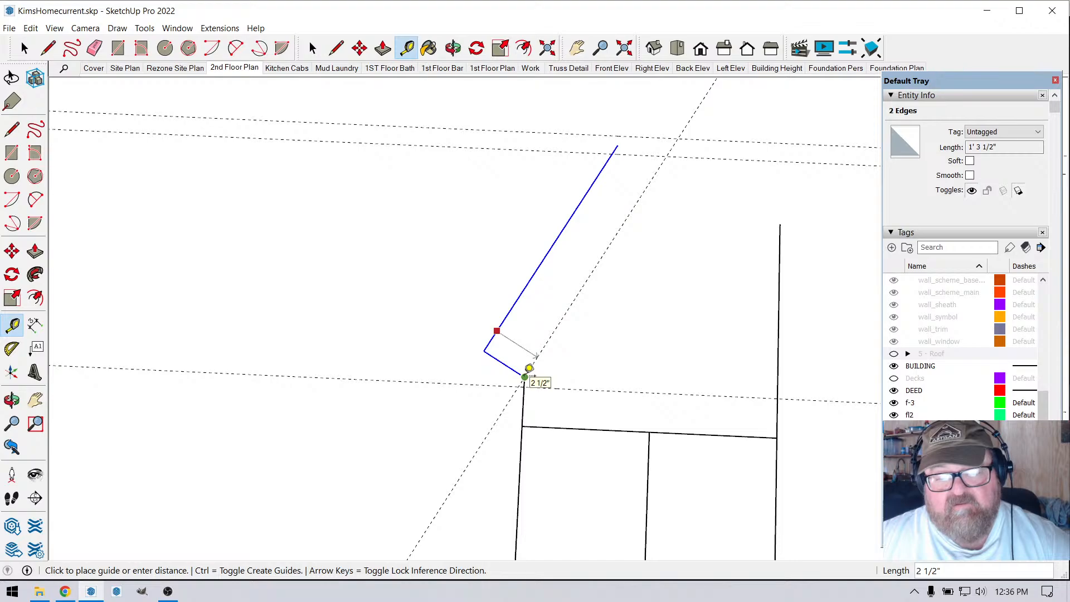
{"action": "key", "text": "Escape"}
- Place a guide parallel to the joint line, 2.25" above it
{"action": "left_click", "coordinate": [540, 426]}
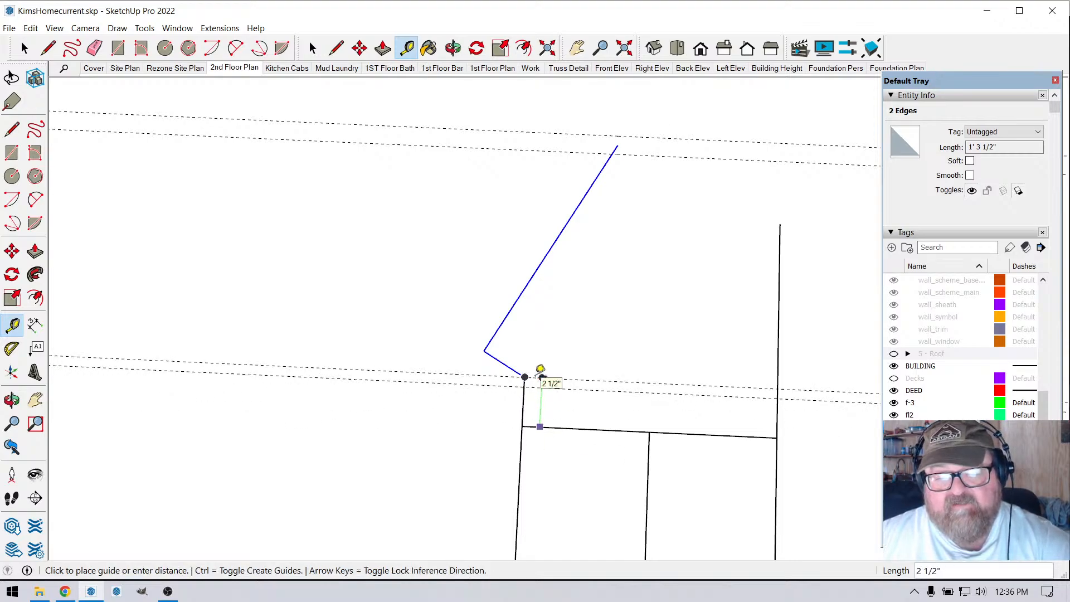
{"action": "scroll", "coordinate": [528, 376], "scroll_direction": "up", "scroll_amount": 2}
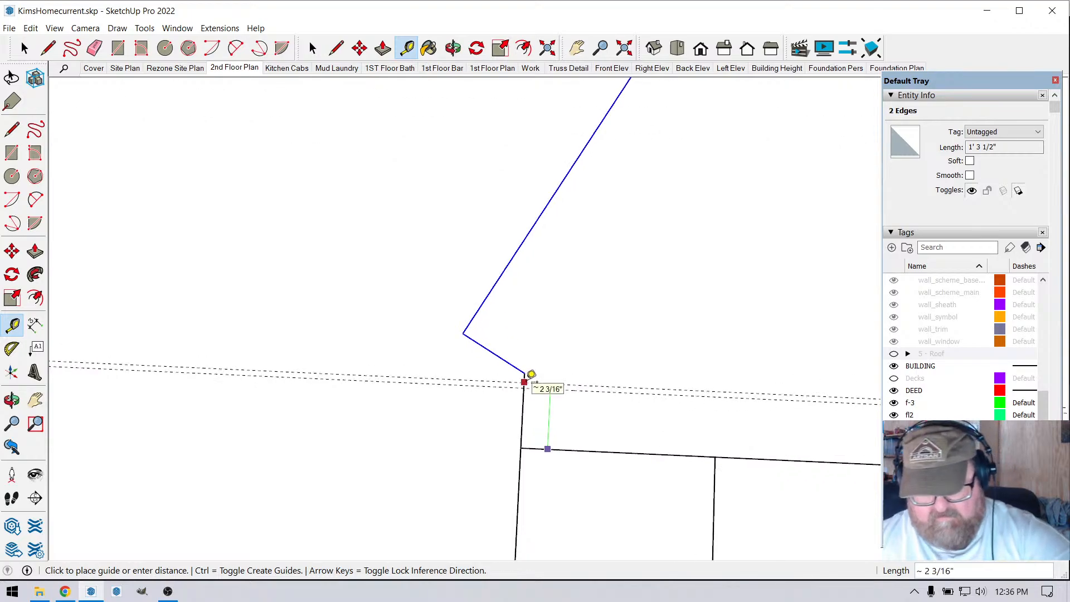
{"action": "type", "text": "2.2"}
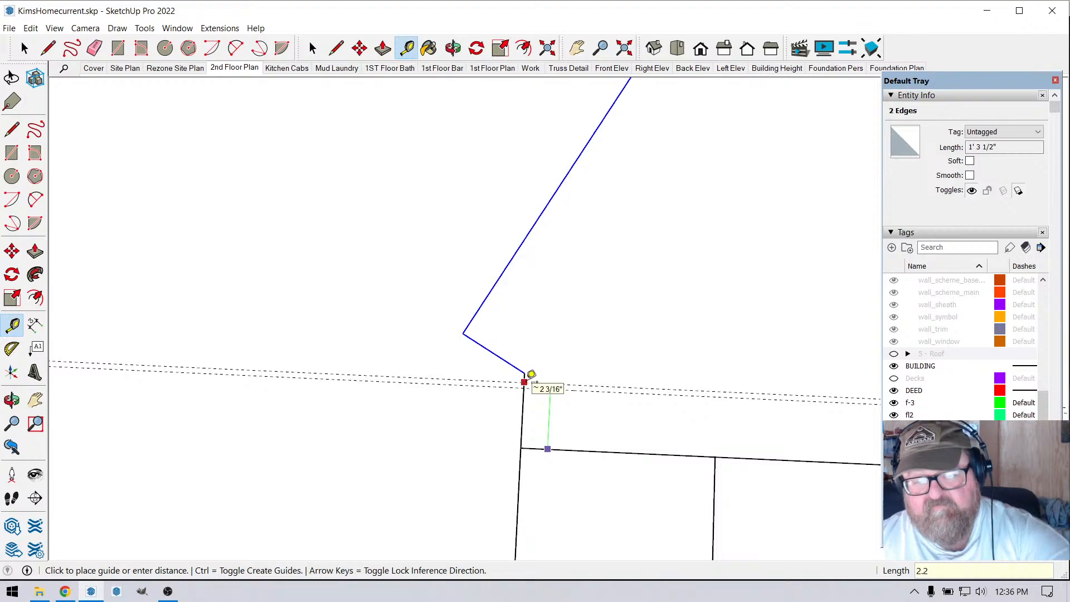
{"action": "type", "text": "5"}
{"action": "key", "text": "Return"}
{"action": "scroll", "coordinate": [526, 385], "scroll_direction": "down", "scroll_amount": 2}
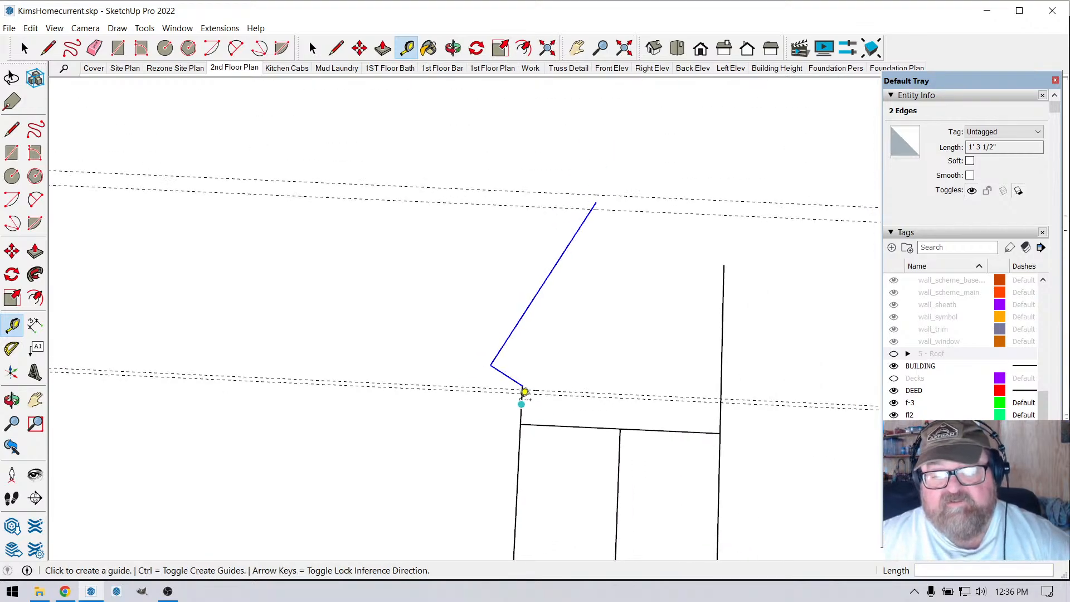
- Move the elbow's two slanted edges 1/4" down along the outer line so their lower corner meets the guide 2.25" above the joint line
{"action": "left_click", "coordinate": [25, 48]}
{"action": "left_click_drag", "start_coordinate": [378, 168], "coordinate": [630, 396]}
{"action": "scroll", "coordinate": [587, 401], "scroll_direction": "up", "scroll_amount": 1}
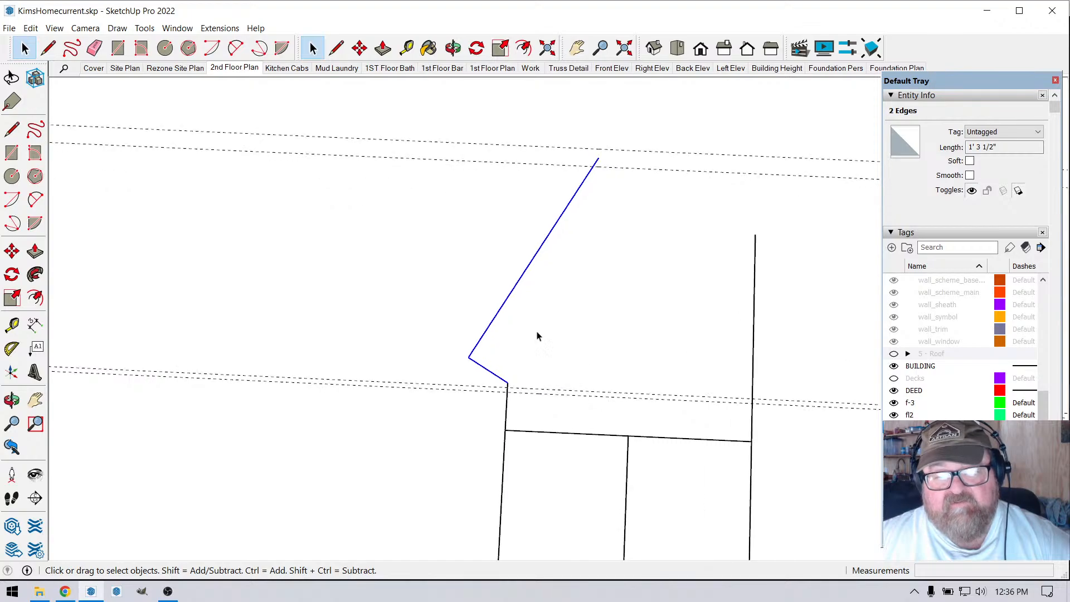
{"action": "left_click", "coordinate": [358, 49]}
{"action": "scroll", "coordinate": [504, 385], "scroll_direction": "up", "scroll_amount": 1}
{"action": "left_click", "coordinate": [507, 379]}
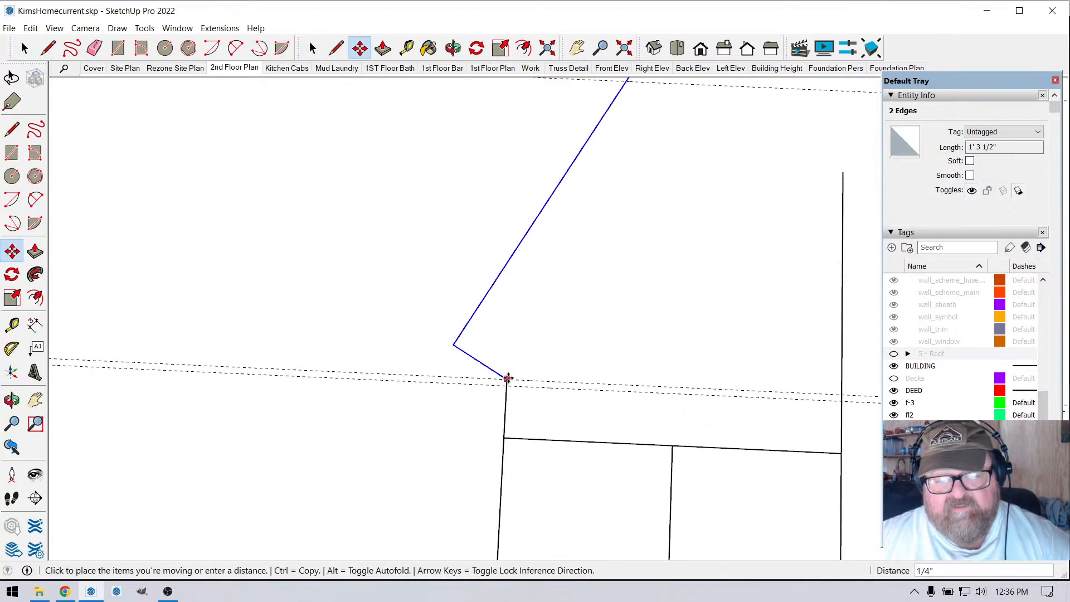
{"action": "left_click", "coordinate": [507, 378]}
{"action": "scroll", "coordinate": [503, 440], "scroll_direction": "down", "scroll_amount": 1}
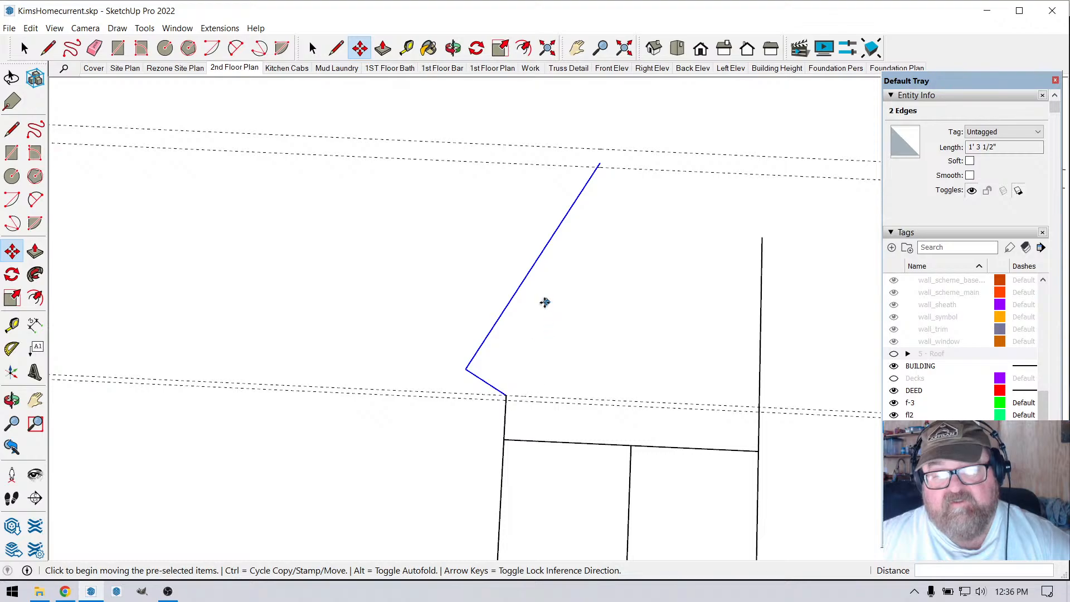
- Move the two slanted edges another 1/8" down so their lower corner sits midway between the two closely spaced guides
{"action": "scroll", "coordinate": [496, 419], "scroll_direction": "up", "scroll_amount": 4}
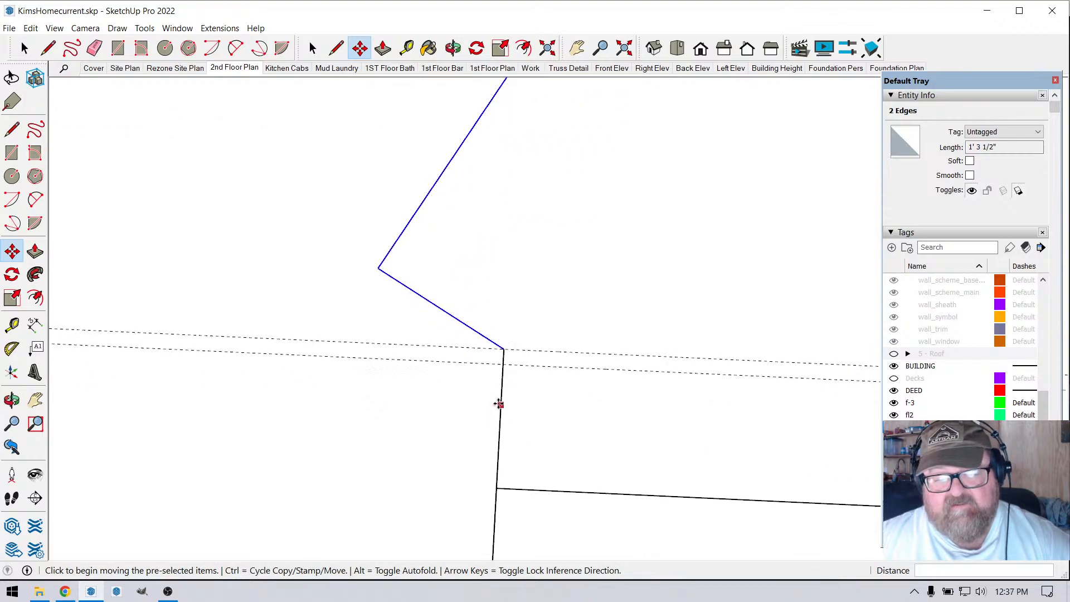
{"action": "left_click", "coordinate": [503, 346]}
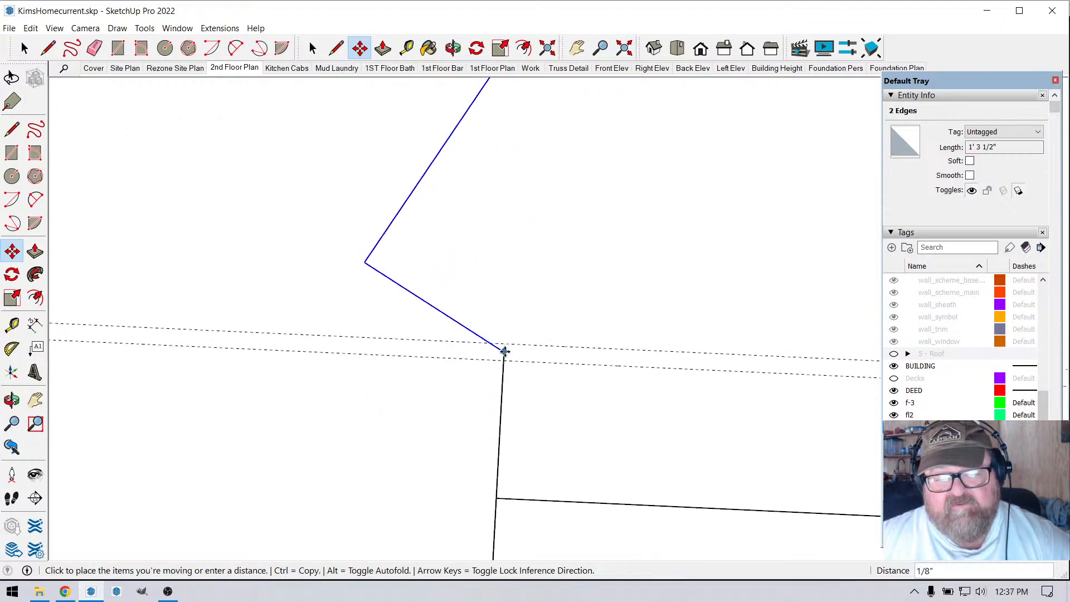
{"action": "left_click", "coordinate": [504, 352]}
{"action": "scroll", "coordinate": [454, 450], "scroll_direction": "down", "scroll_amount": 4}
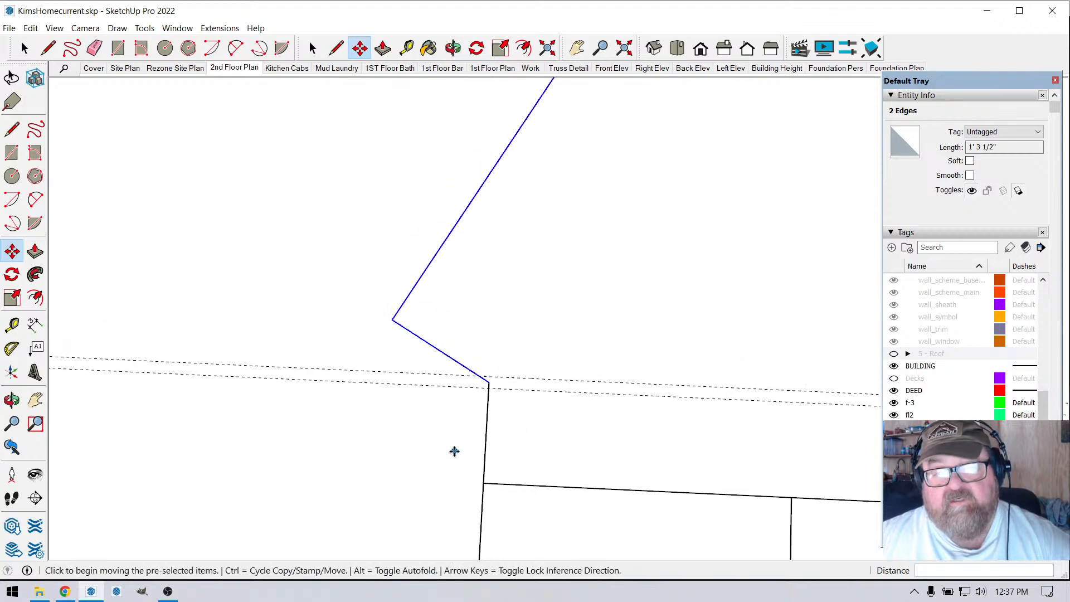
{"action": "scroll", "coordinate": [454, 450], "scroll_direction": "down", "scroll_amount": 1}
{"action": "scroll", "coordinate": [466, 433], "scroll_direction": "up", "scroll_amount": 2}
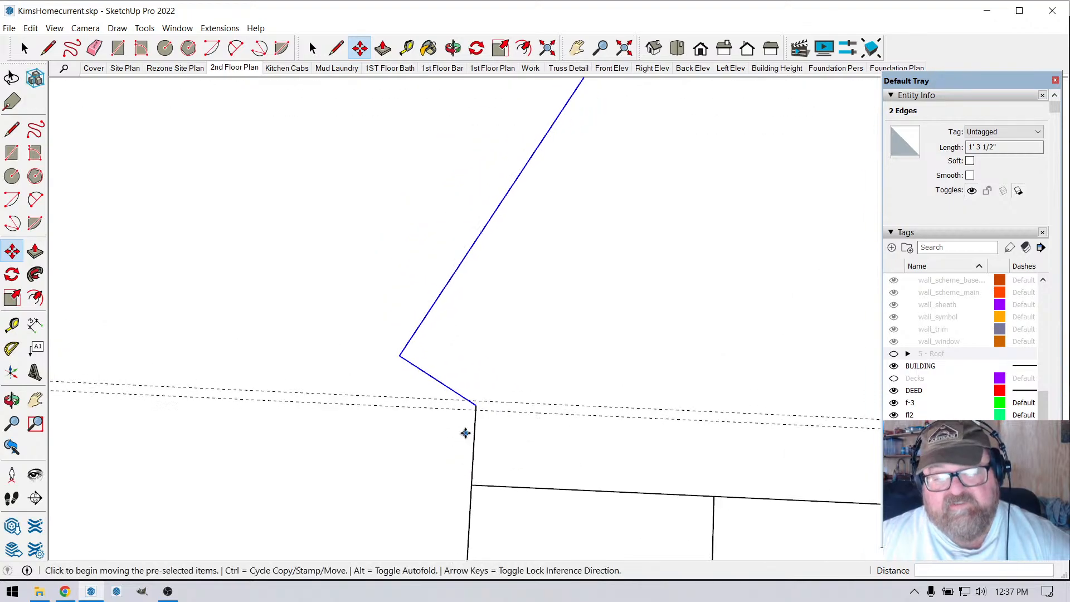
- Place a guide parallel to the elbow's long slanted edge, offset 2.125" toward the lower corner
{"action": "left_click", "coordinate": [406, 48]}
{"action": "scroll", "coordinate": [509, 335], "scroll_direction": "up", "scroll_amount": 1}
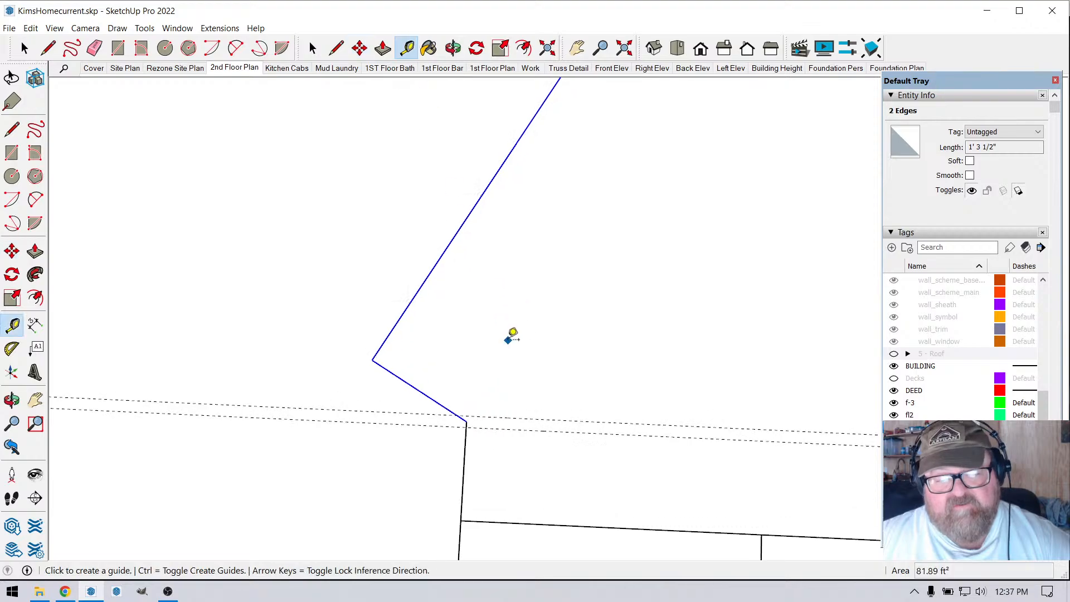
{"action": "left_click", "coordinate": [392, 329]}
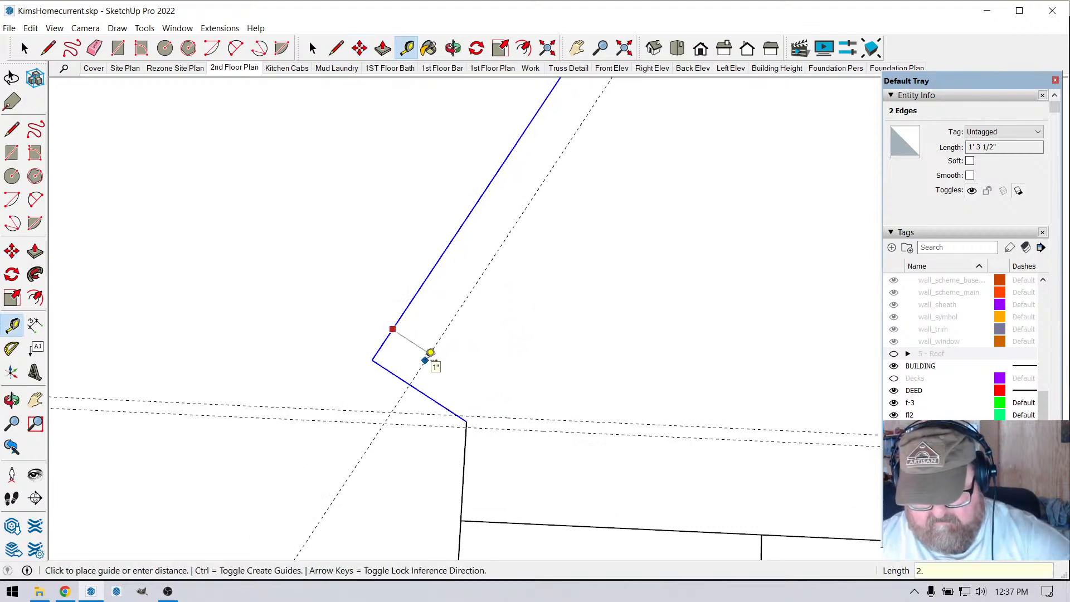
{"action": "key", "text": "Return"}
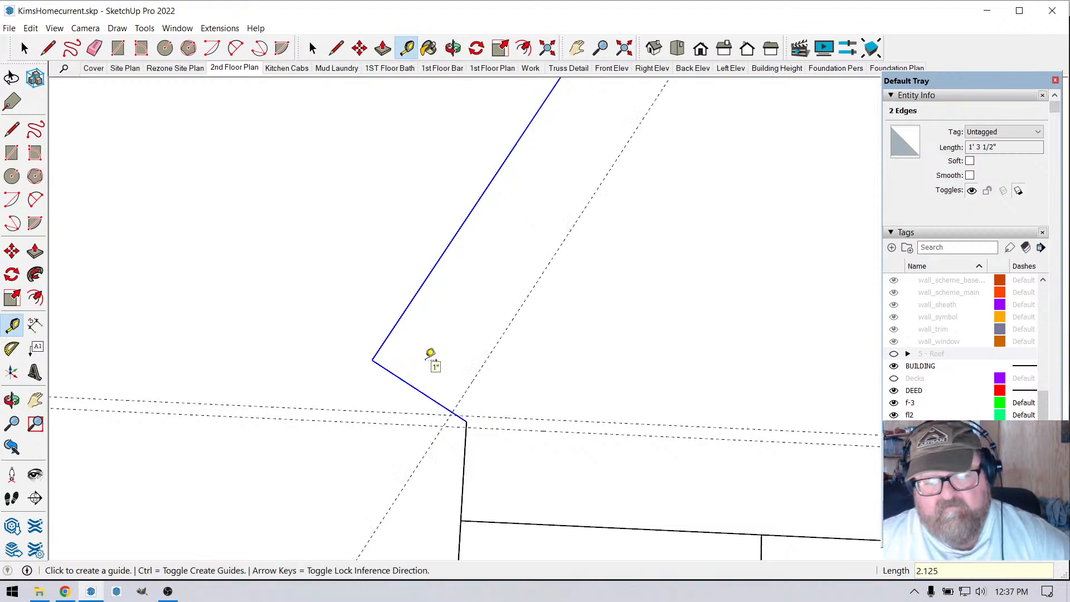
{"action": "scroll", "coordinate": [310, 463], "scroll_direction": "down", "scroll_amount": 1}
- Try to move the long slanted edge along the short edge, toward the parallel guide near the lower corner
{"action": "key", "text": "space"}
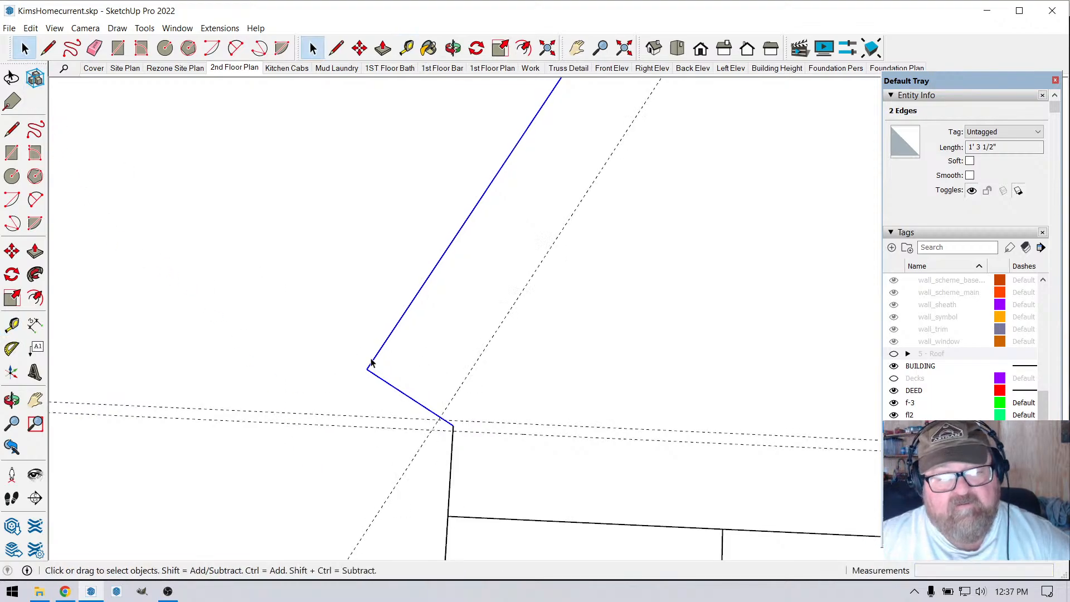
{"action": "left_click", "coordinate": [351, 55]}
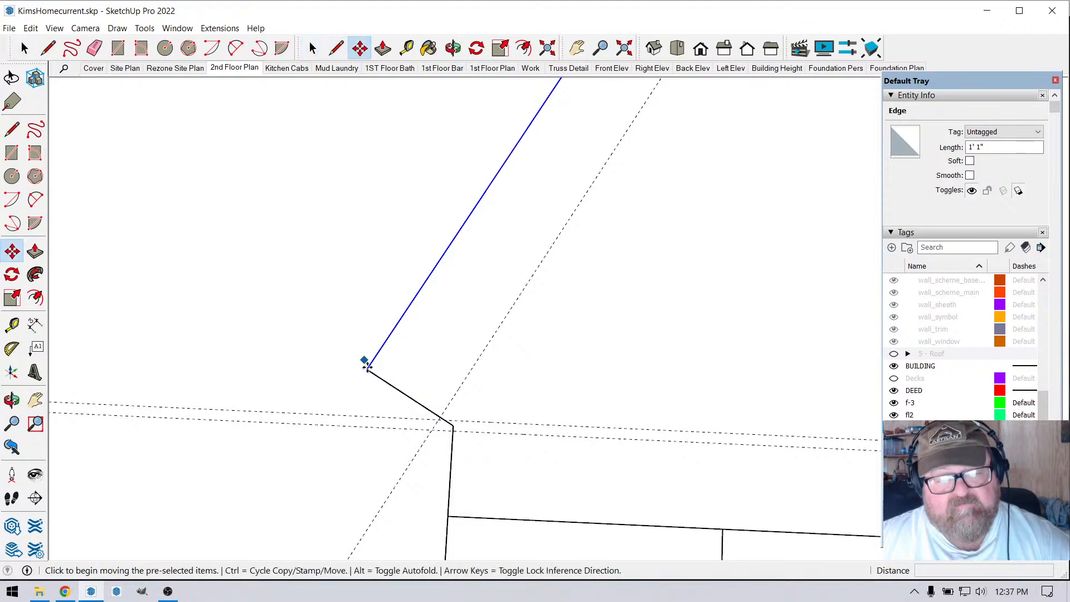
{"action": "left_click", "coordinate": [366, 369]}
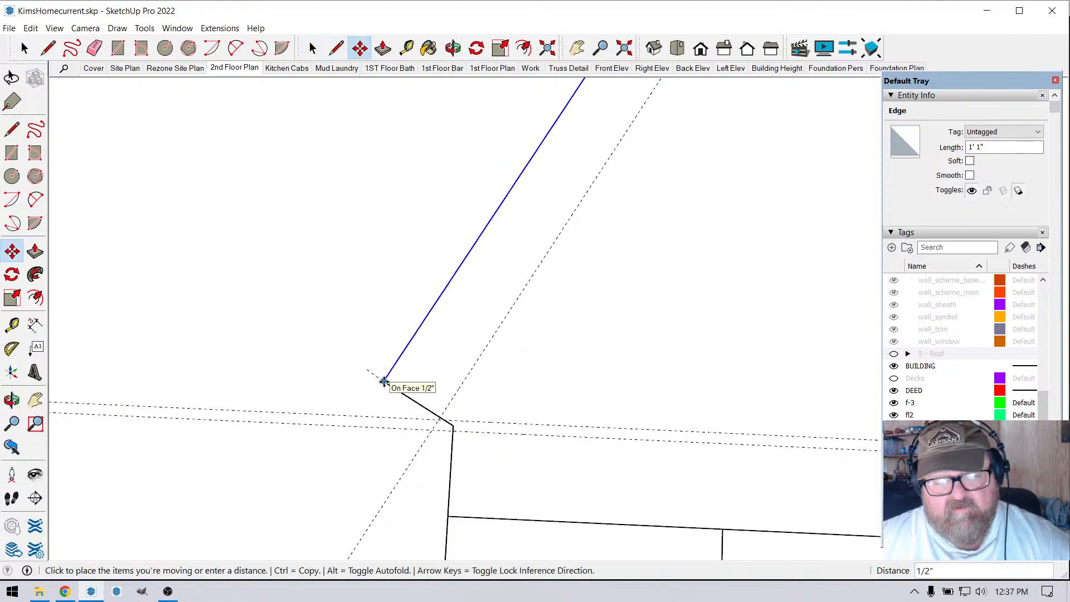
{"action": "left_click", "coordinate": [371, 375]}
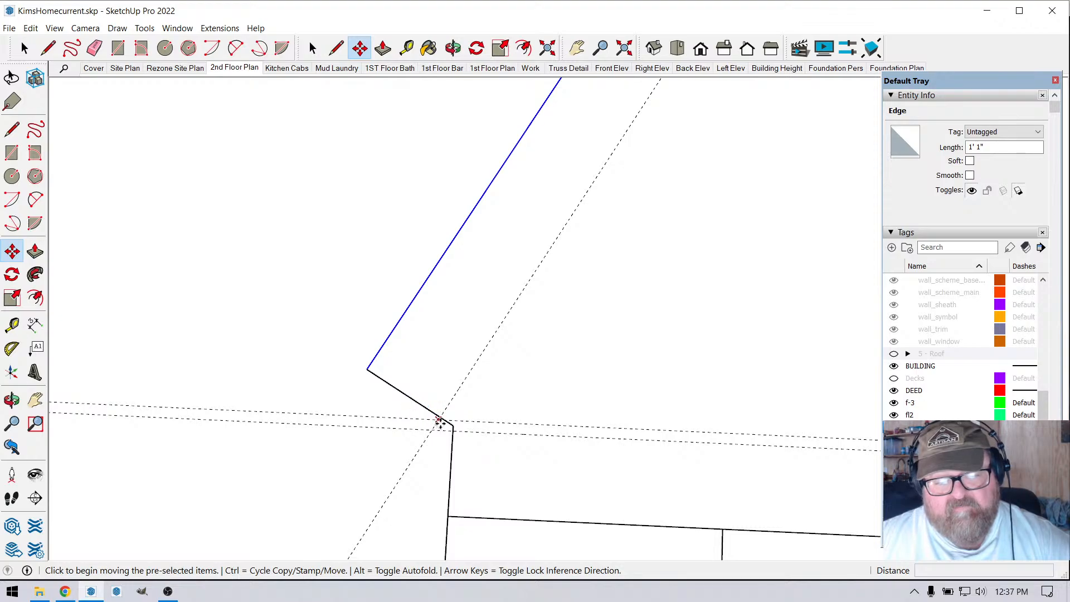
{"action": "scroll", "coordinate": [440, 423], "scroll_direction": "up", "scroll_amount": 2}
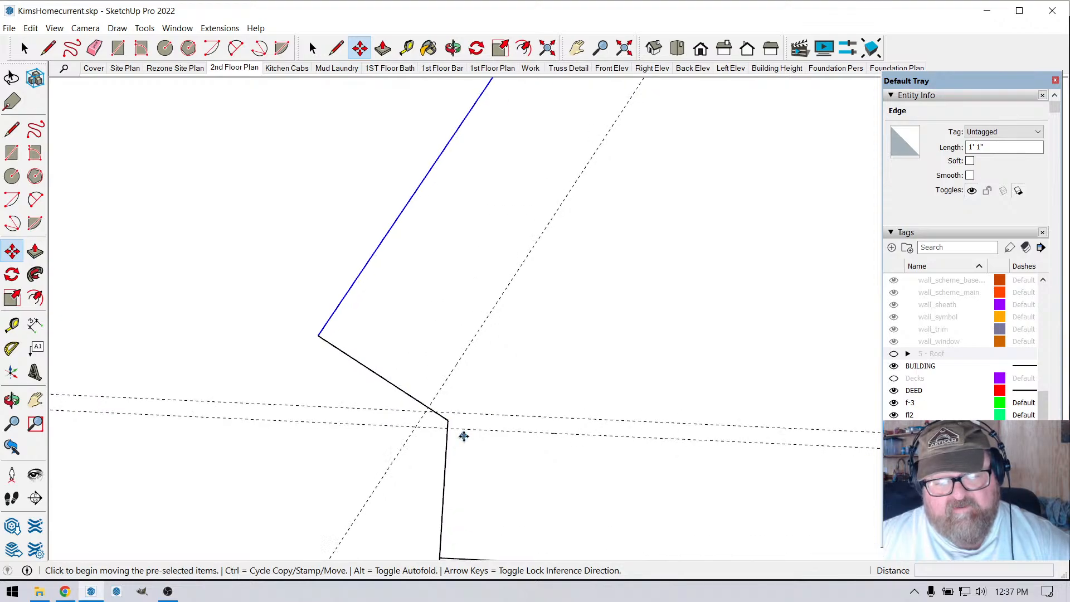
{"action": "left_click", "coordinate": [429, 406]}
{"action": "left_click", "coordinate": [444, 416]}
{"action": "scroll", "coordinate": [360, 438], "scroll_direction": "down", "scroll_amount": 1}
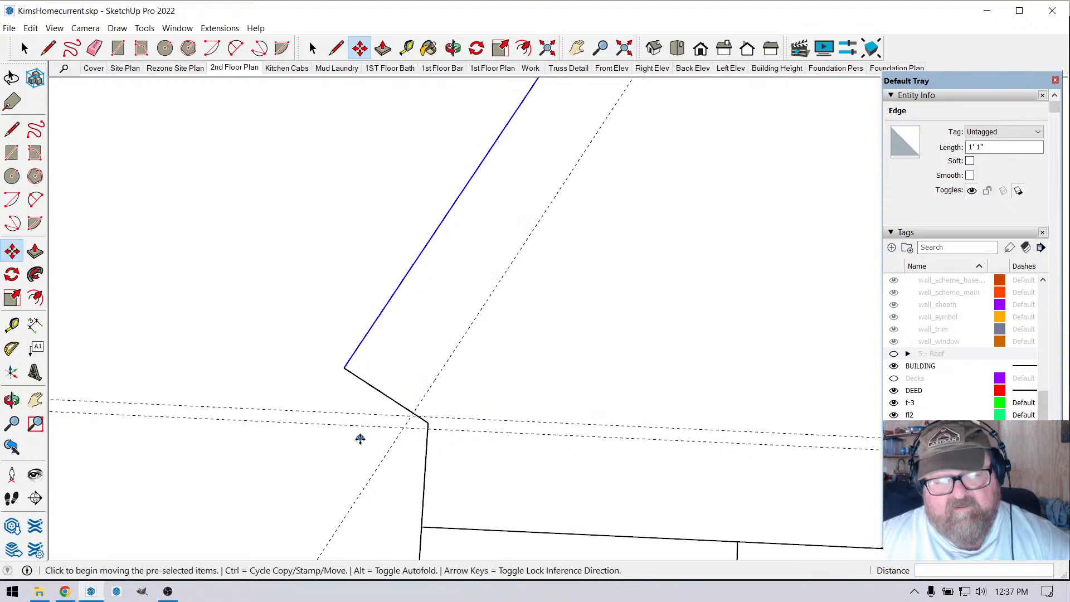
- Erase the slanted guide and the two closely spaced guides just above the joint line
{"action": "scroll", "coordinate": [360, 440], "scroll_direction": "down", "scroll_amount": 3}
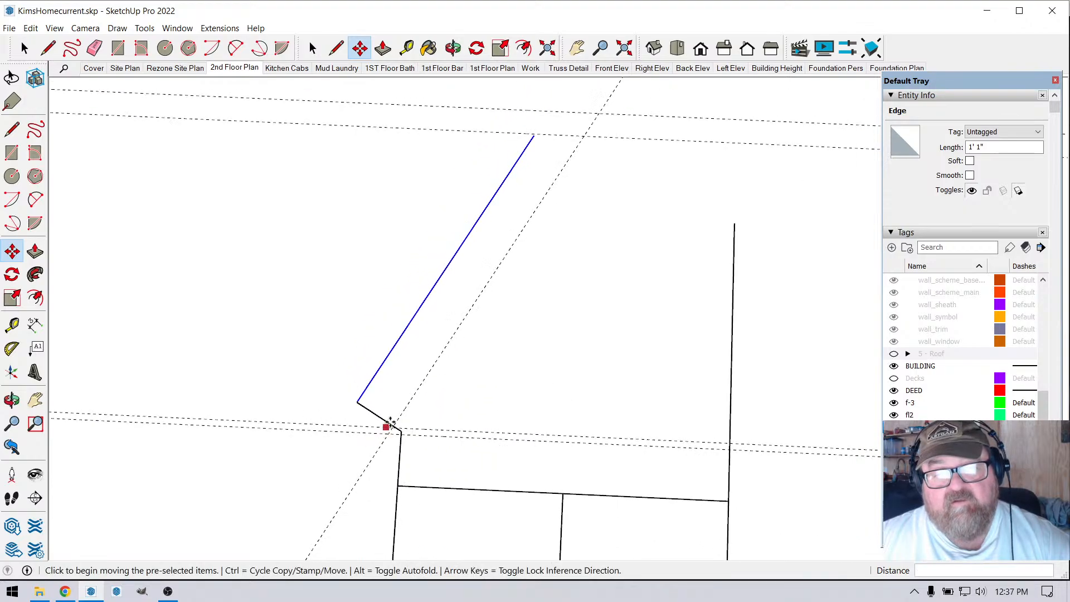
{"action": "scroll", "coordinate": [543, 143], "scroll_direction": "up", "scroll_amount": 2}
{"action": "scroll", "coordinate": [359, 245], "scroll_direction": "down", "scroll_amount": 2}
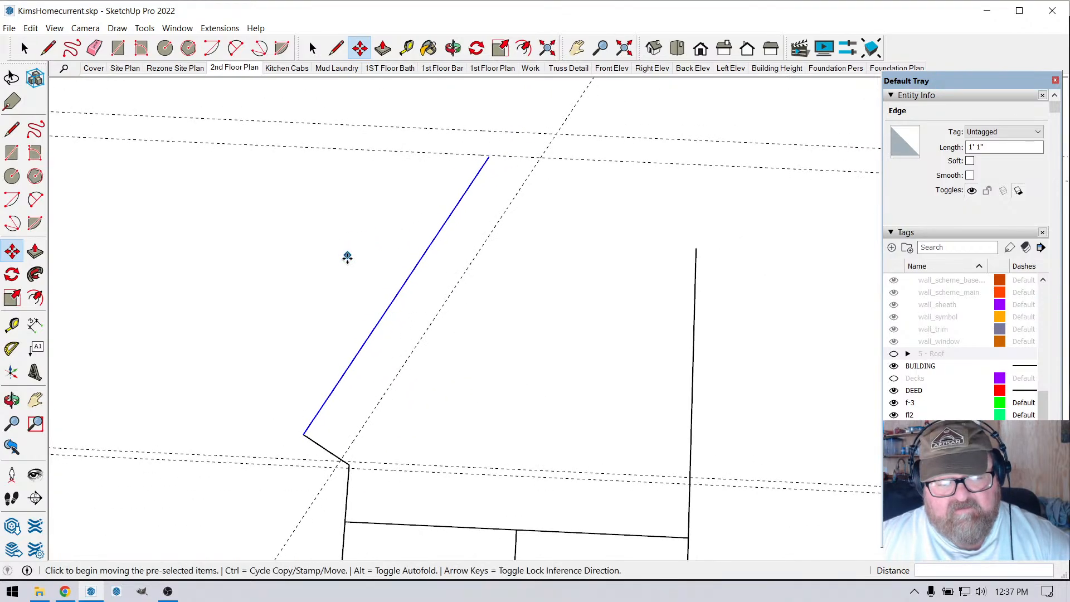
{"action": "scroll", "coordinate": [348, 275], "scroll_direction": "down", "scroll_amount": 2}
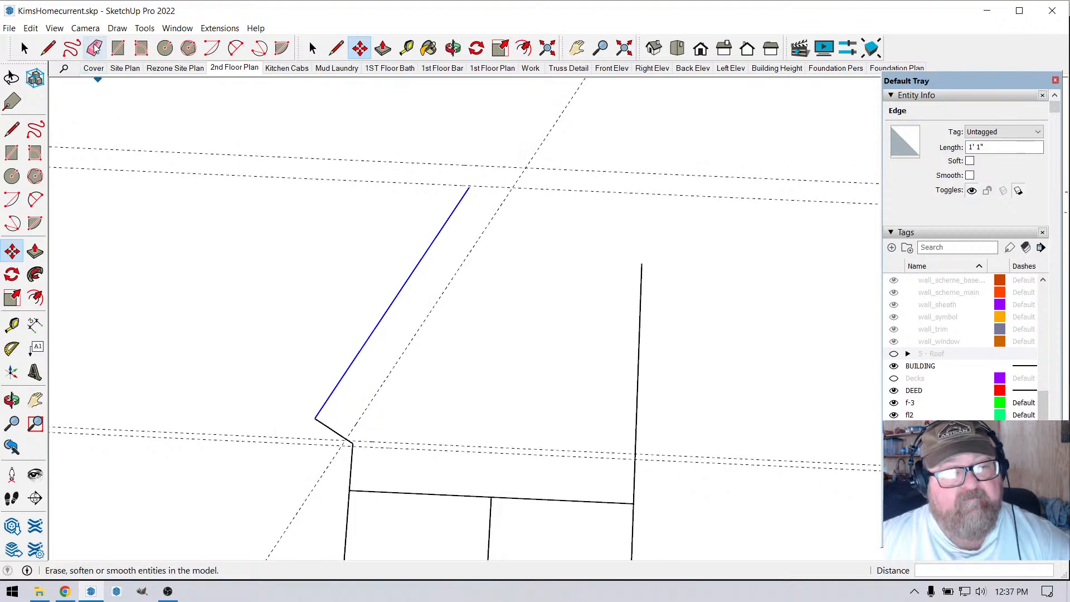
{"action": "left_click", "coordinate": [95, 48]}
{"action": "left_click", "coordinate": [367, 411]}
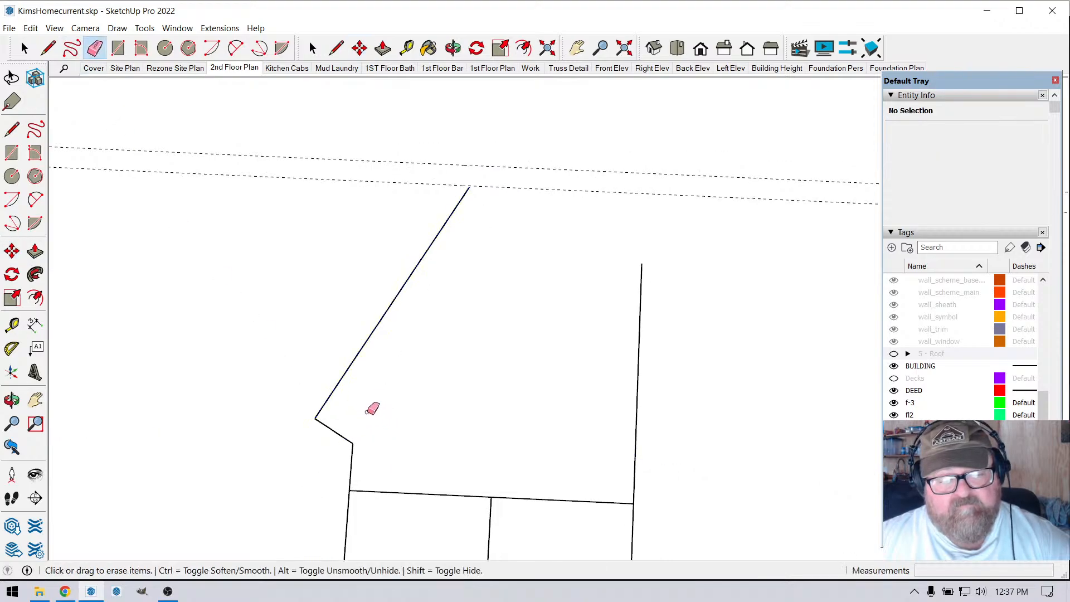
- Place a guide parallel to the short slanted edge through the elbow's upper tip, and draw an edge along it to the opposite outer line
{"action": "left_click", "coordinate": [47, 49]}
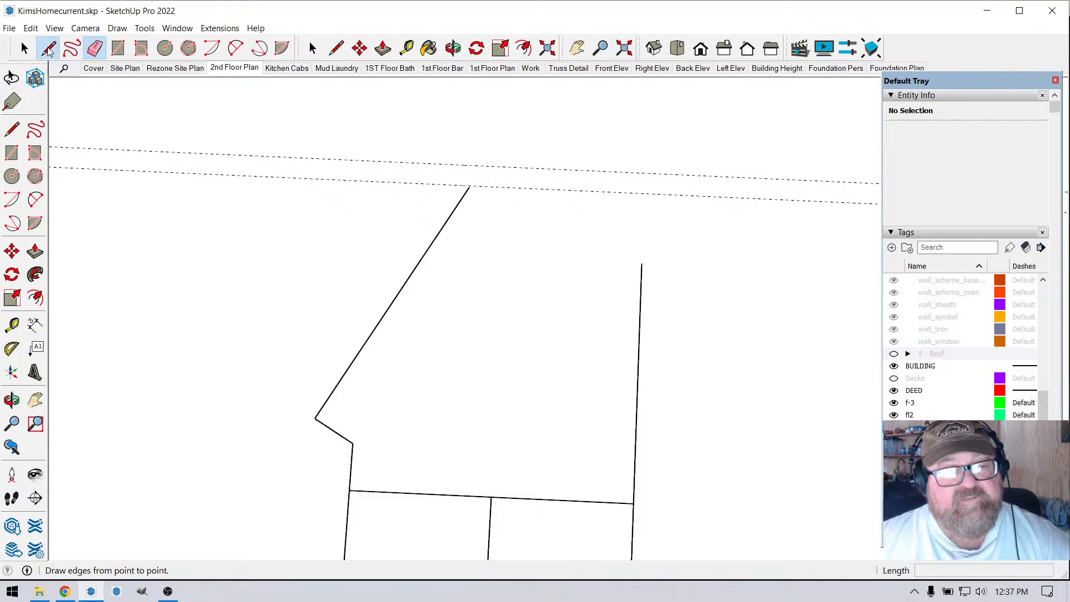
{"action": "left_click", "coordinate": [407, 49]}
{"action": "left_click", "coordinate": [333, 430]}
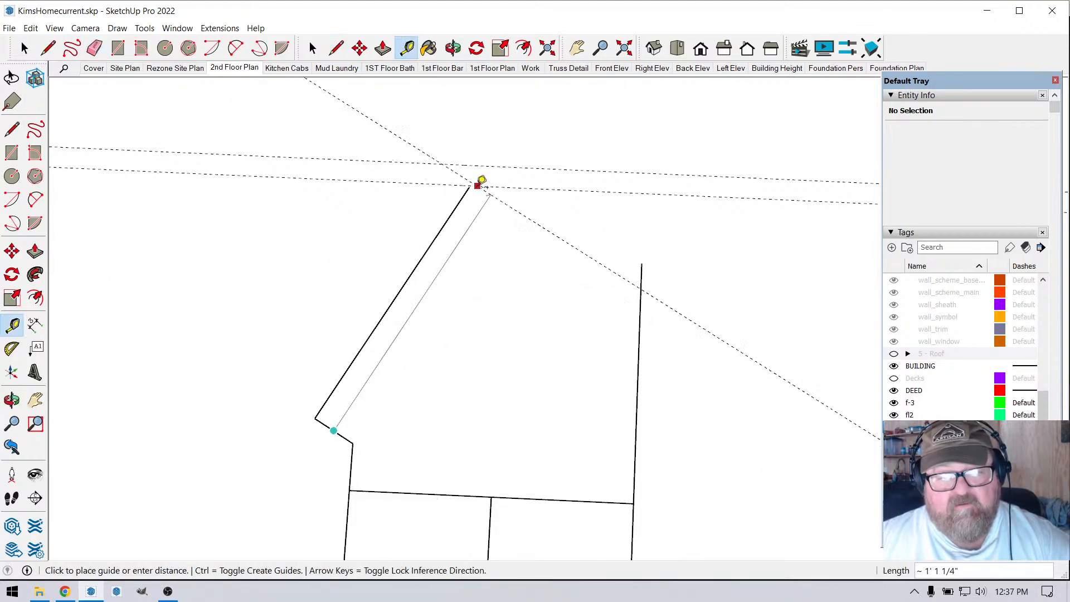
{"action": "key", "text": "Escape"}
{"action": "left_click", "coordinate": [48, 49]}
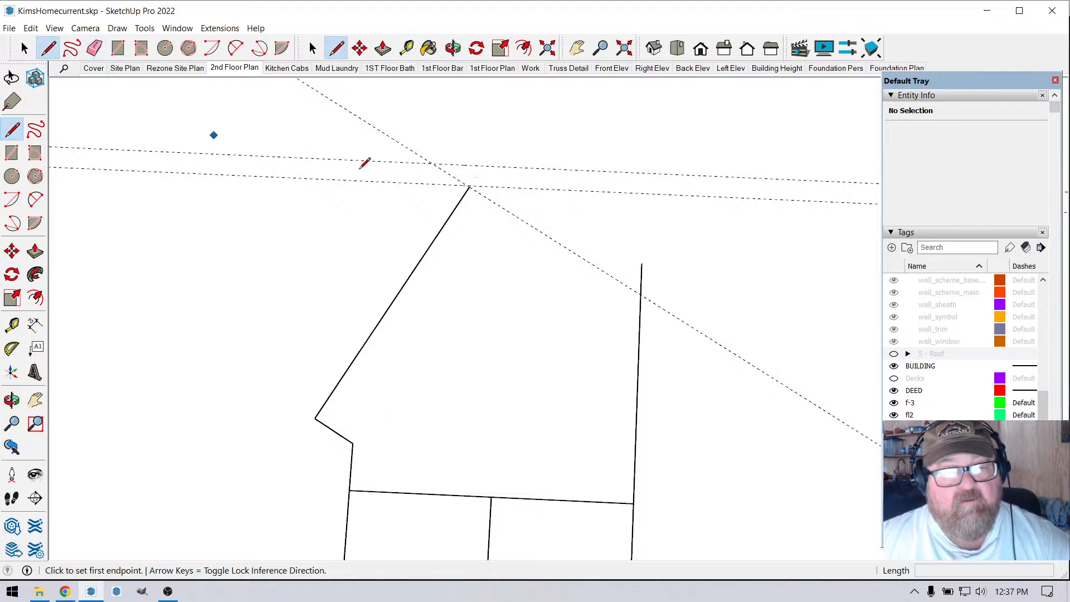
{"action": "left_click", "coordinate": [469, 186]}
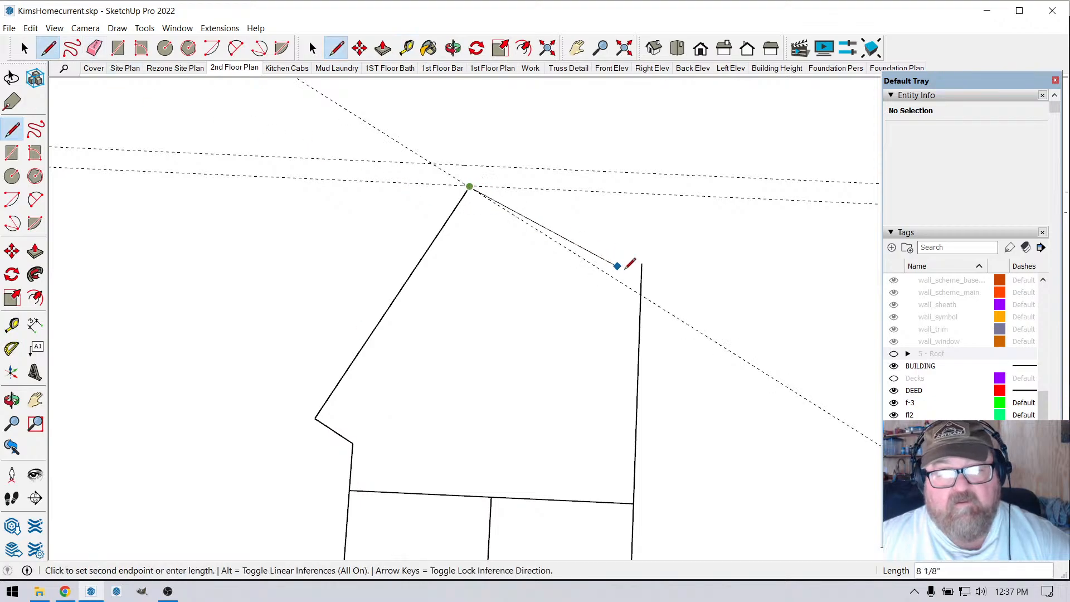
{"action": "left_click", "coordinate": [641, 294]}
- Erase the slanted guide, the outer line's stub above the new edge, and the two remaining guides at the upper tip
{"action": "left_click", "coordinate": [95, 49]}
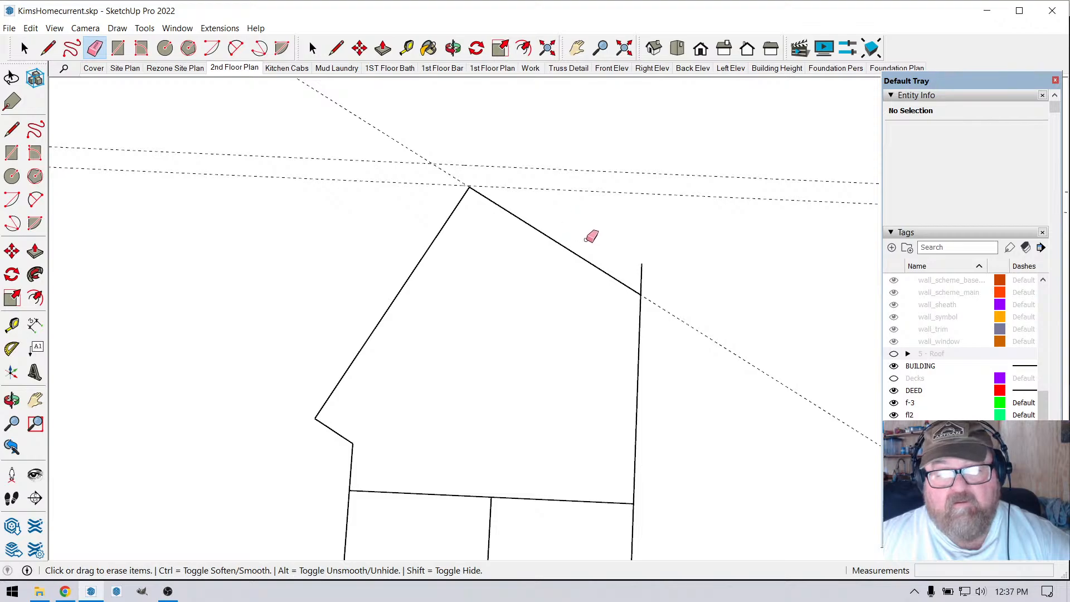
{"action": "mouse_move", "coordinate": [586, 239]}
{"action": "left_mouse_down"}
{"action": "mouse_move", "coordinate": [657, 293]}
{"action": "mouse_move", "coordinate": [681, 348]}
{"action": "left_mouse_up"}
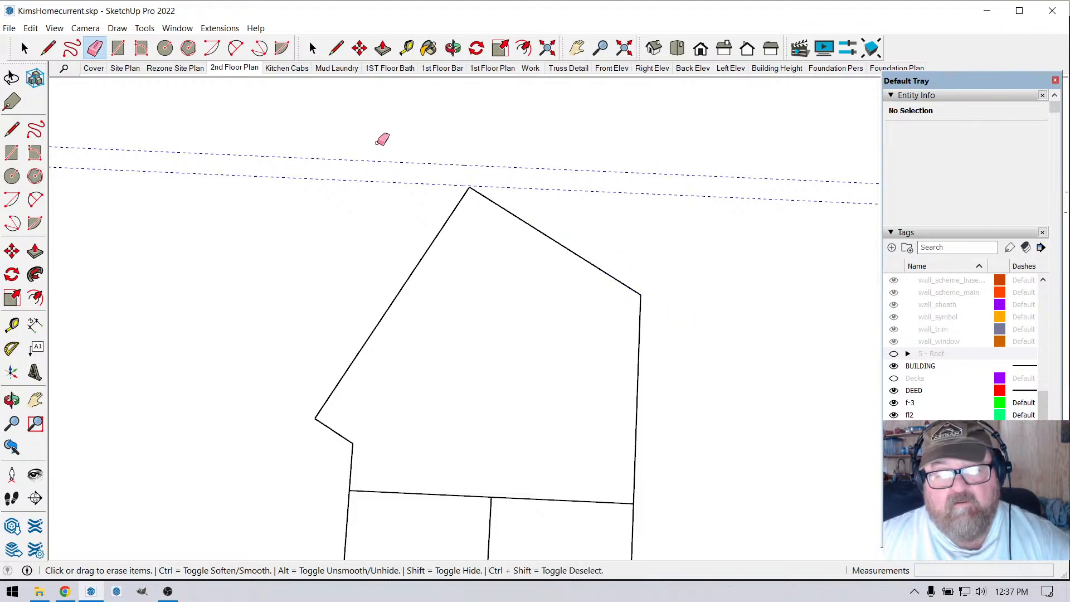
{"action": "scroll", "coordinate": [422, 200], "scroll_direction": "down", "scroll_amount": 6}
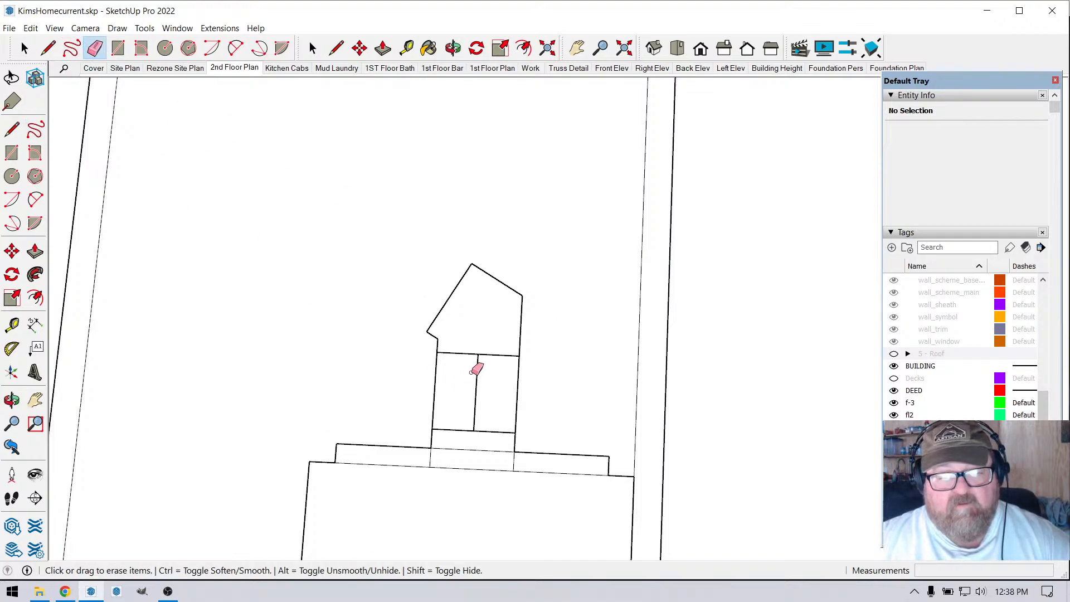
- Open the fireplace outline's group and delete the vertical line dividing the box below the angled top section
{"action": "left_click", "coordinate": [477, 370]}
{"action": "key", "text": "ctrl+z"}
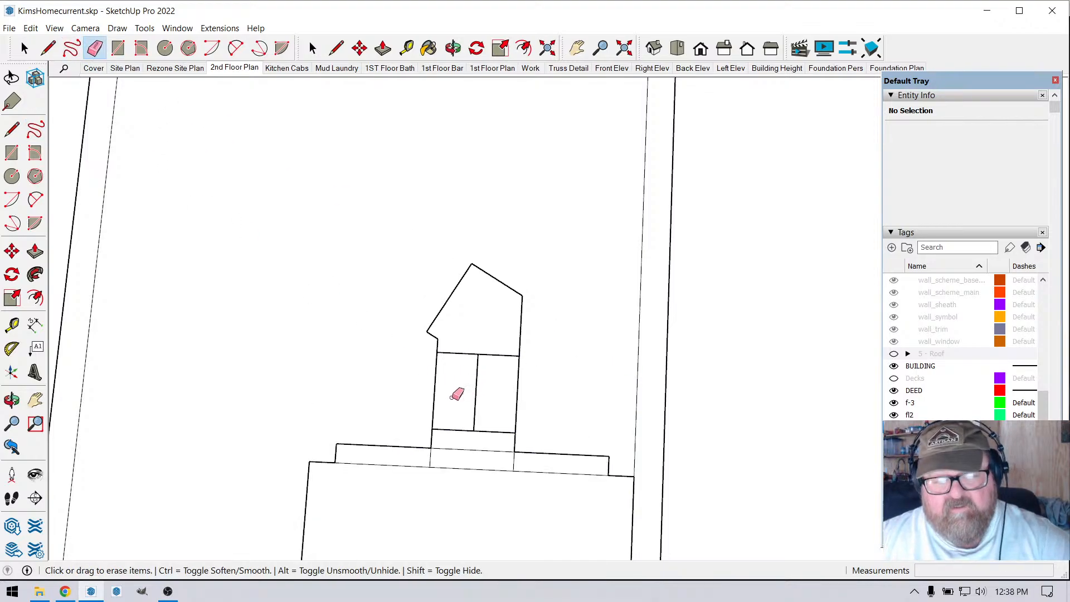
{"action": "left_click", "coordinate": [25, 48]}
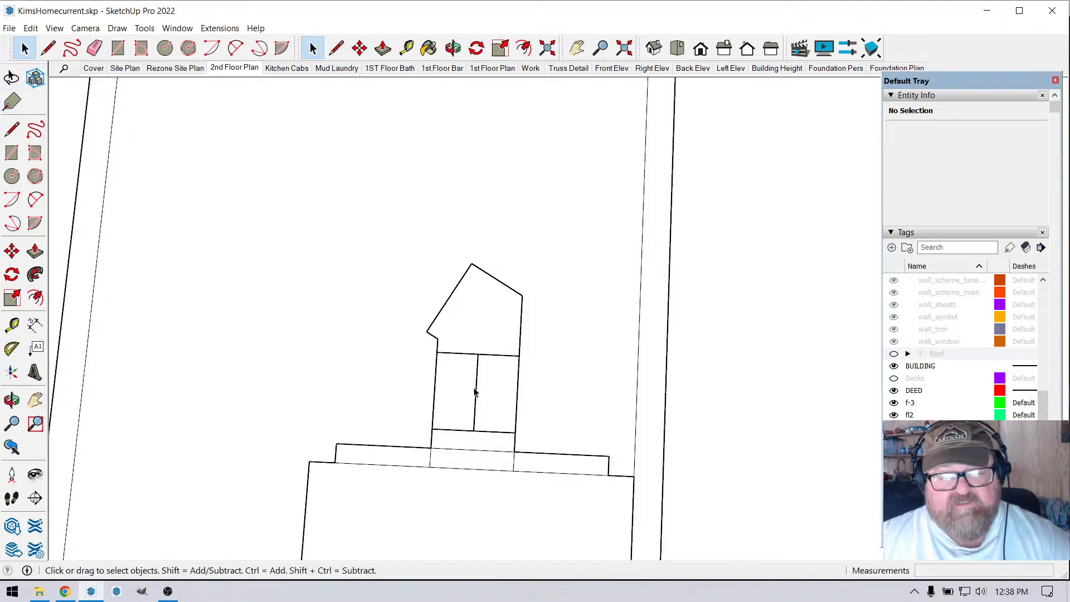
{"action": "double_click", "coordinate": [474, 392]}
{"action": "double_click", "coordinate": [475, 392]}
{"action": "left_click", "coordinate": [399, 488]}
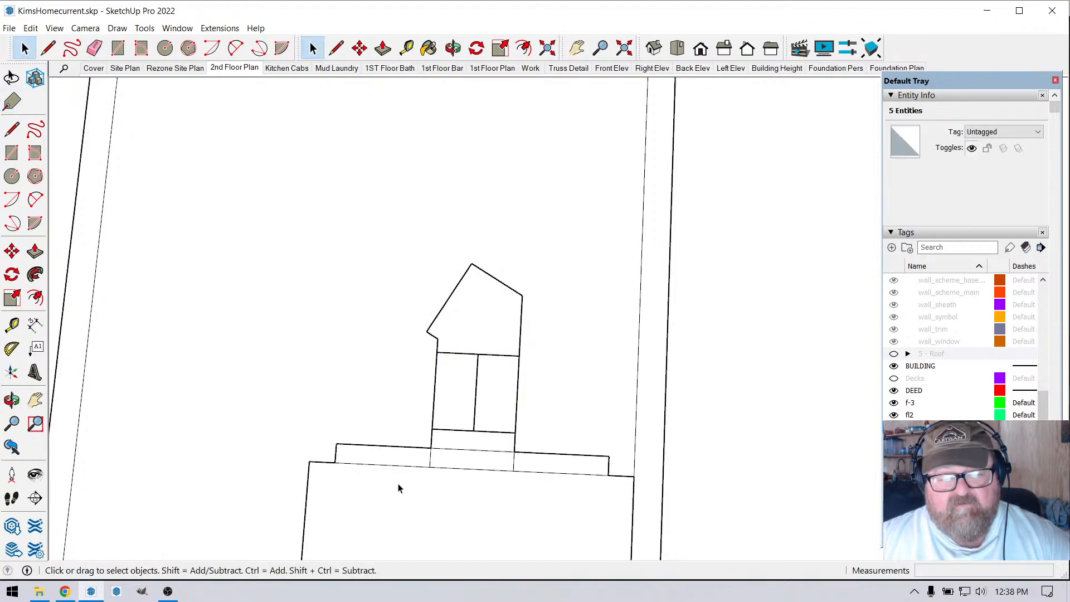
{"action": "double_click", "coordinate": [399, 488]}
{"action": "left_click", "coordinate": [475, 411]}
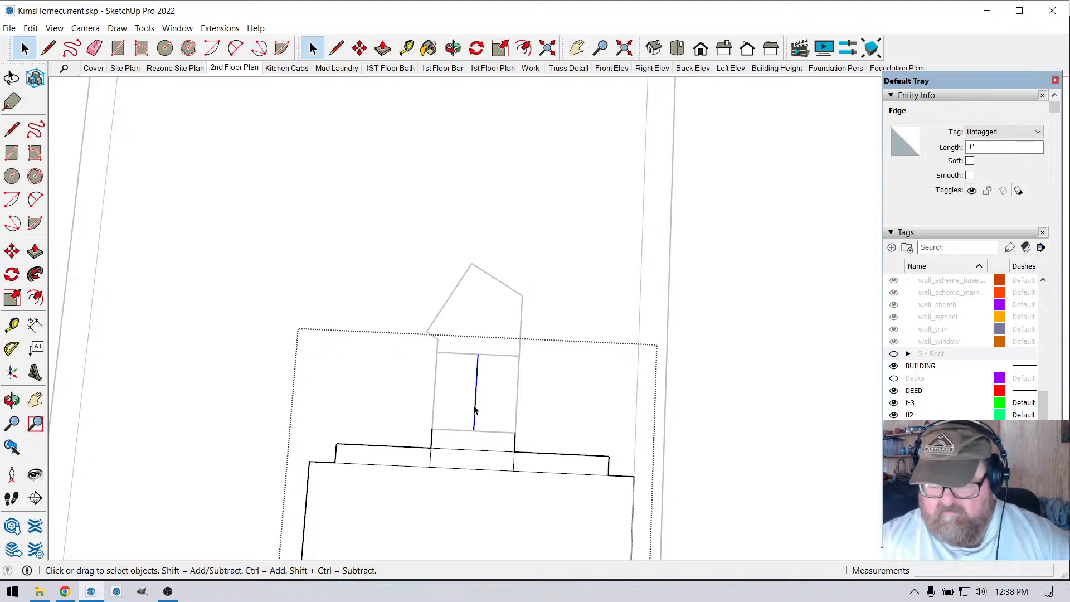
{"action": "key", "text": "Escape"}
{"action": "scroll", "coordinate": [234, 401], "scroll_direction": "down", "scroll_amount": 2}
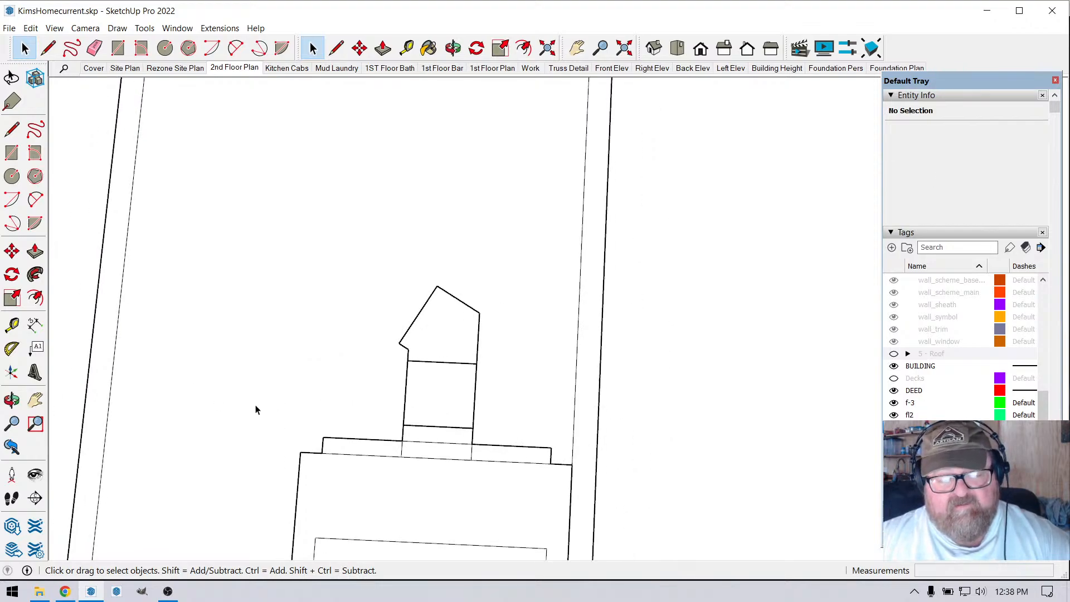
{"action": "scroll", "coordinate": [255, 409], "scroll_direction": "down", "scroll_amount": 1}
{"action": "key", "text": "alt+Tab"}
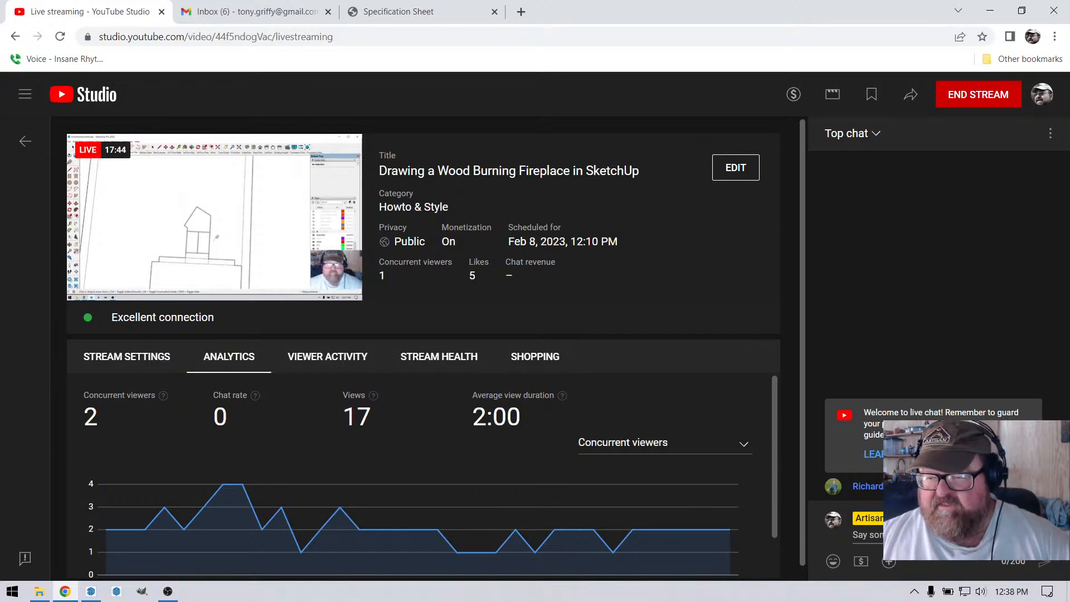
{"action": "left_click", "coordinate": [91, 590]}
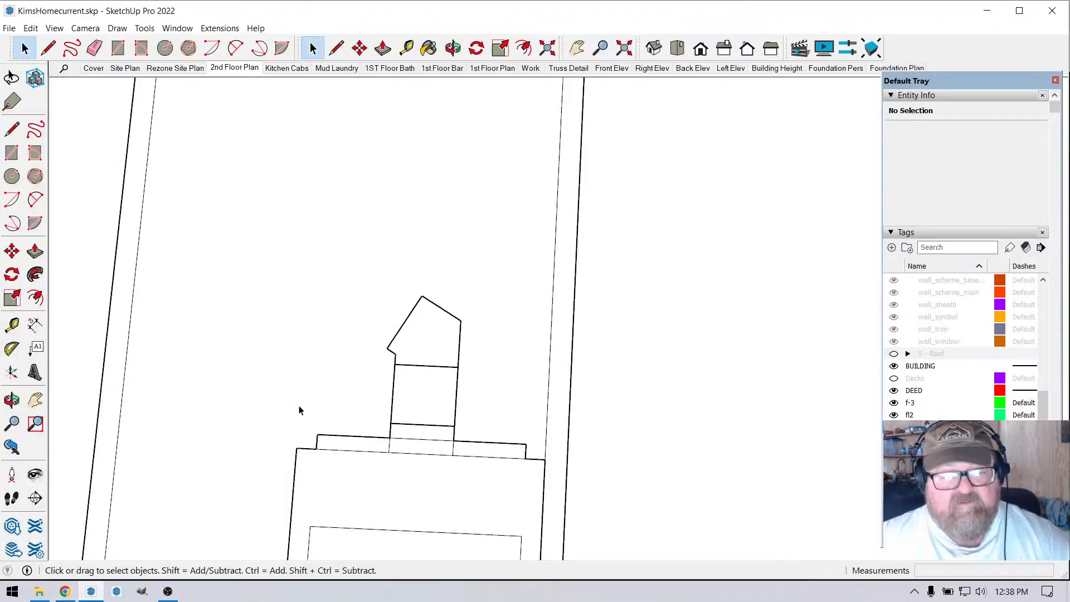
{"action": "scroll", "coordinate": [430, 365], "scroll_direction": "down", "scroll_amount": 1}
{"action": "scroll", "coordinate": [446, 429], "scroll_direction": "down", "scroll_amount": 1}
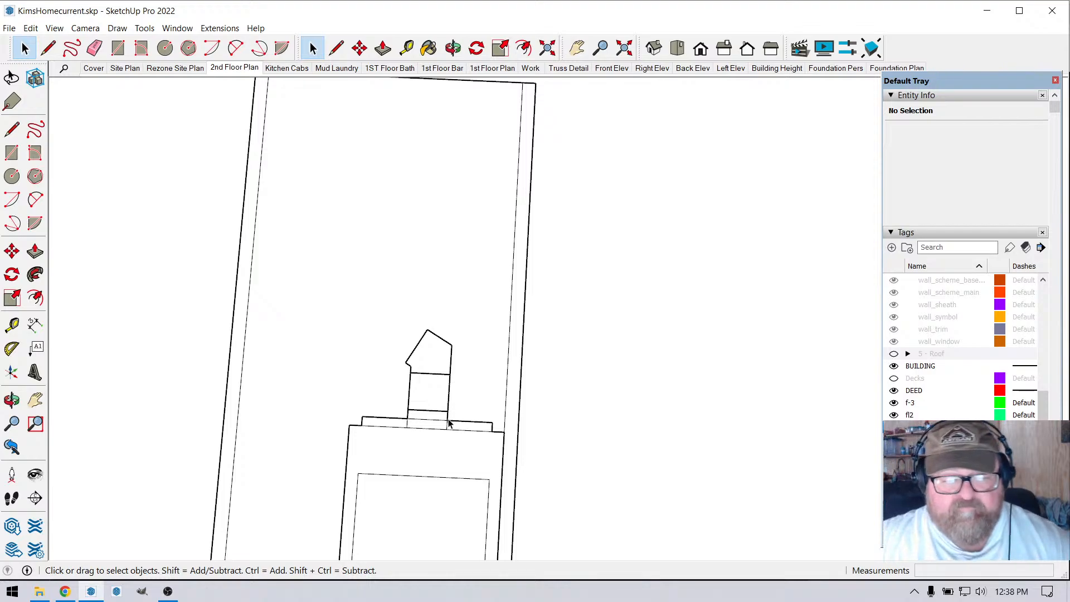
{"action": "scroll", "coordinate": [430, 363], "scroll_direction": "up", "scroll_amount": 5}
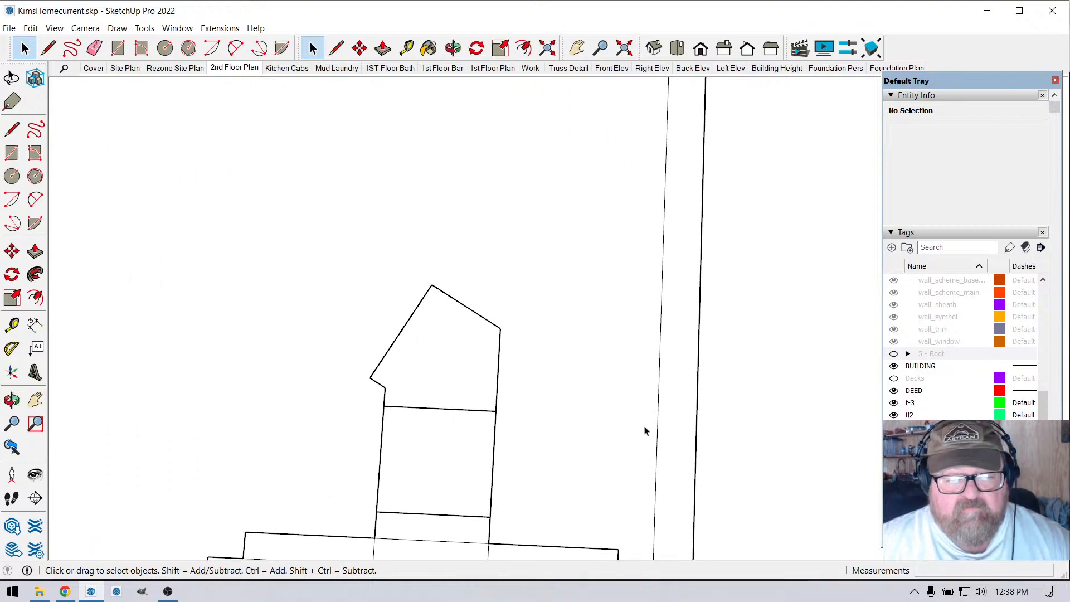
{"action": "scroll", "coordinate": [505, 404], "scroll_direction": "down", "scroll_amount": 2}
{"action": "scroll", "coordinate": [468, 395], "scroll_direction": "up", "scroll_amount": 3}
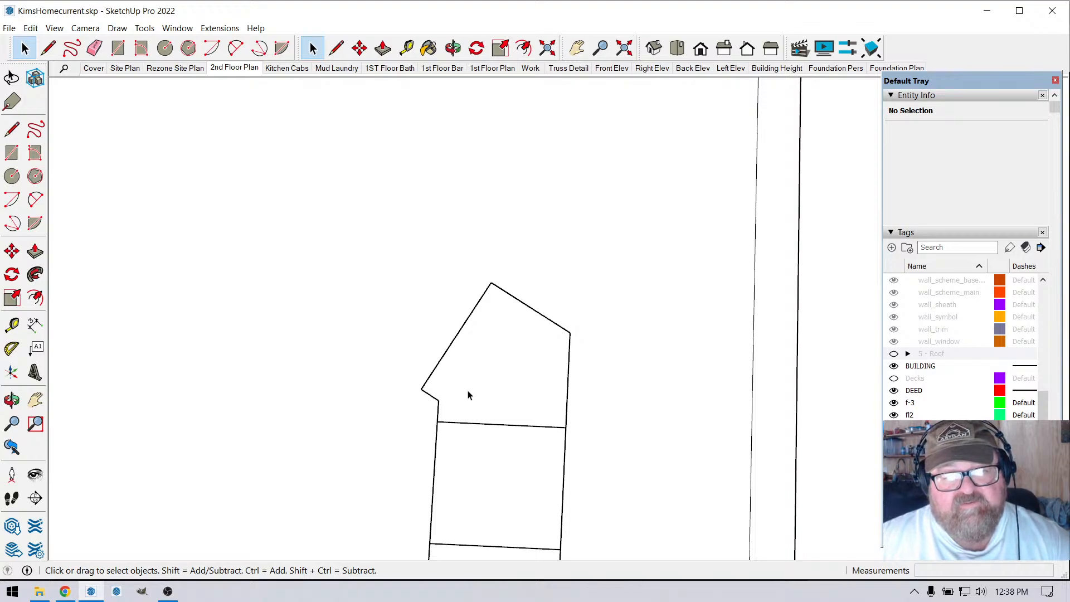
- Place a guide through the notch corner, parallel to the line beneath the angled section, and delete it again
{"action": "left_click", "coordinate": [406, 48]}
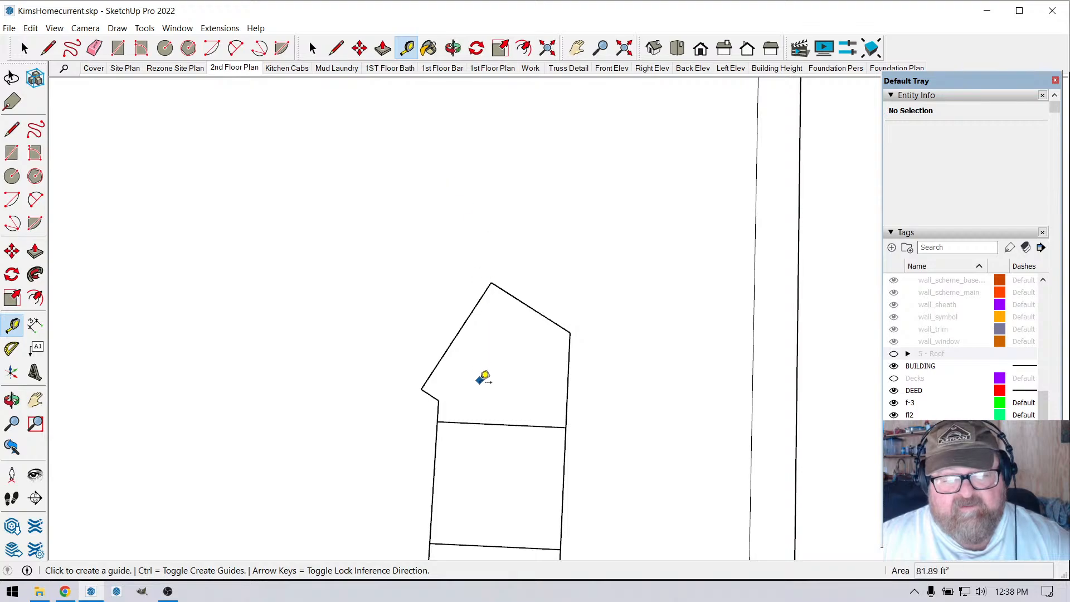
{"action": "left_click", "coordinate": [480, 424]}
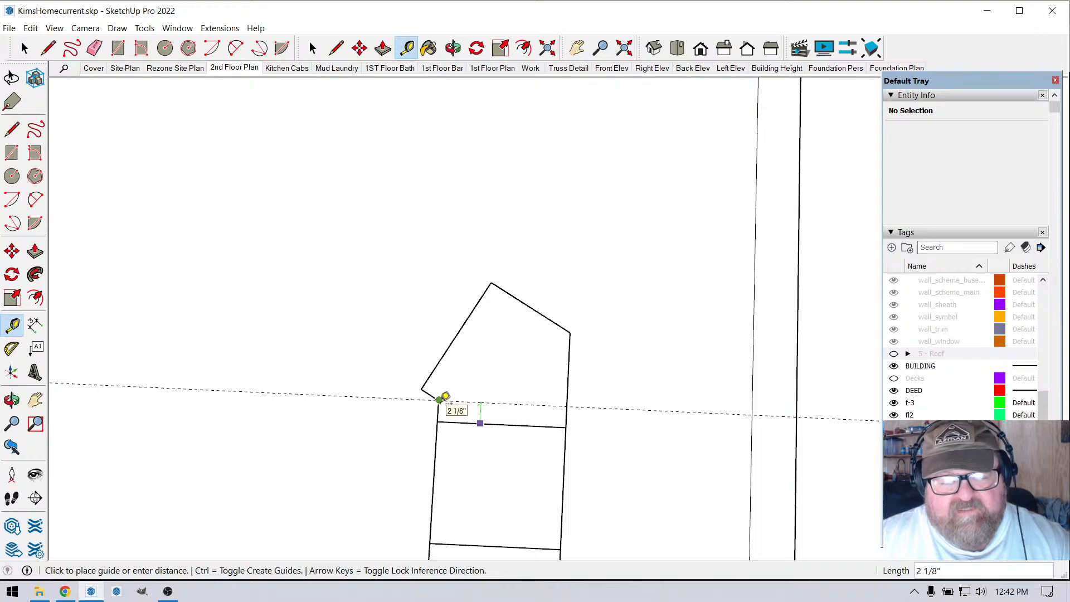
{"action": "left_click", "coordinate": [444, 397]}
{"action": "scroll", "coordinate": [449, 401], "scroll_direction": "up", "scroll_amount": 3}
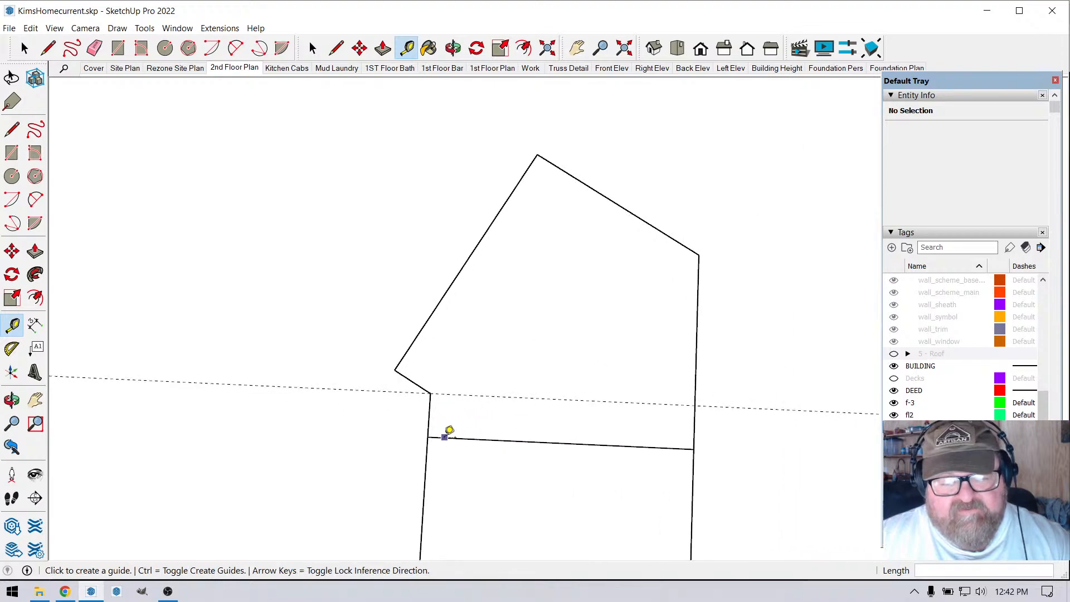
{"action": "left_click", "coordinate": [445, 436]}
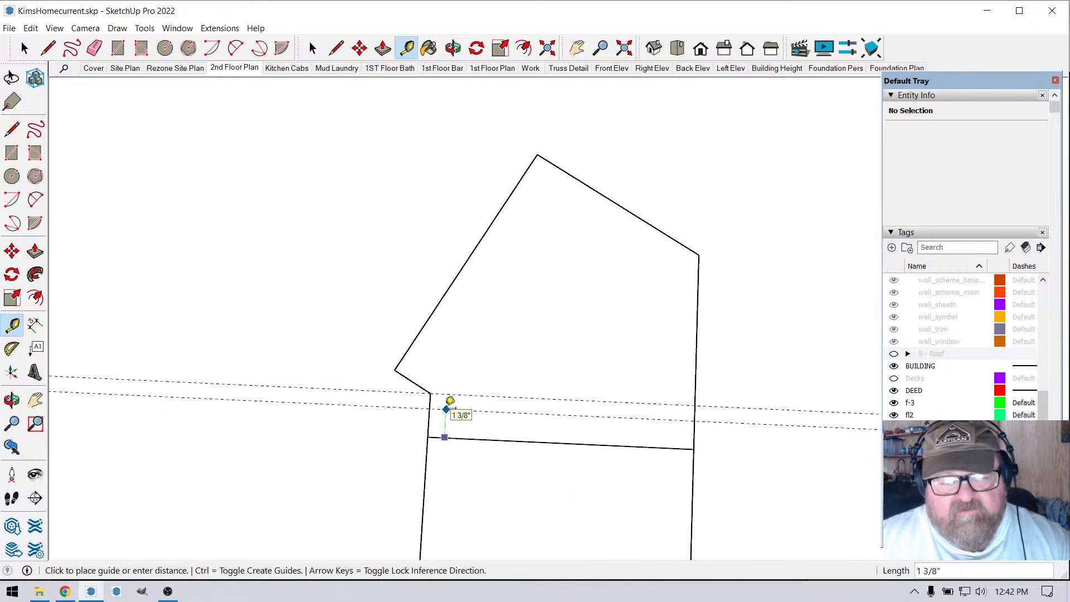
{"action": "left_click", "coordinate": [25, 49]}
{"action": "scroll", "coordinate": [370, 350], "scroll_direction": "down", "scroll_amount": 1}
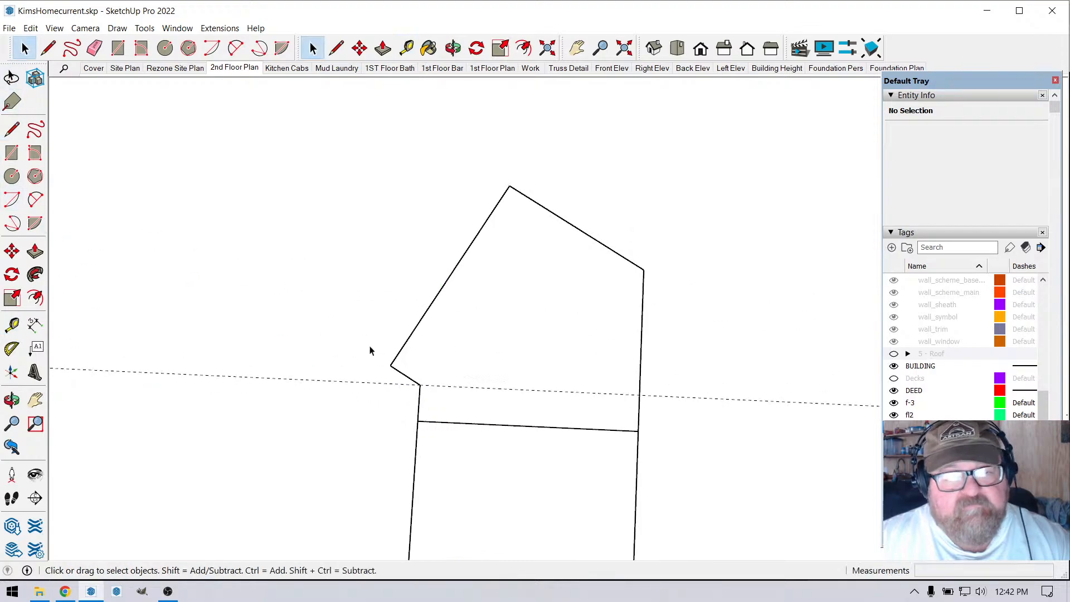
{"action": "left_click", "coordinate": [387, 384]}
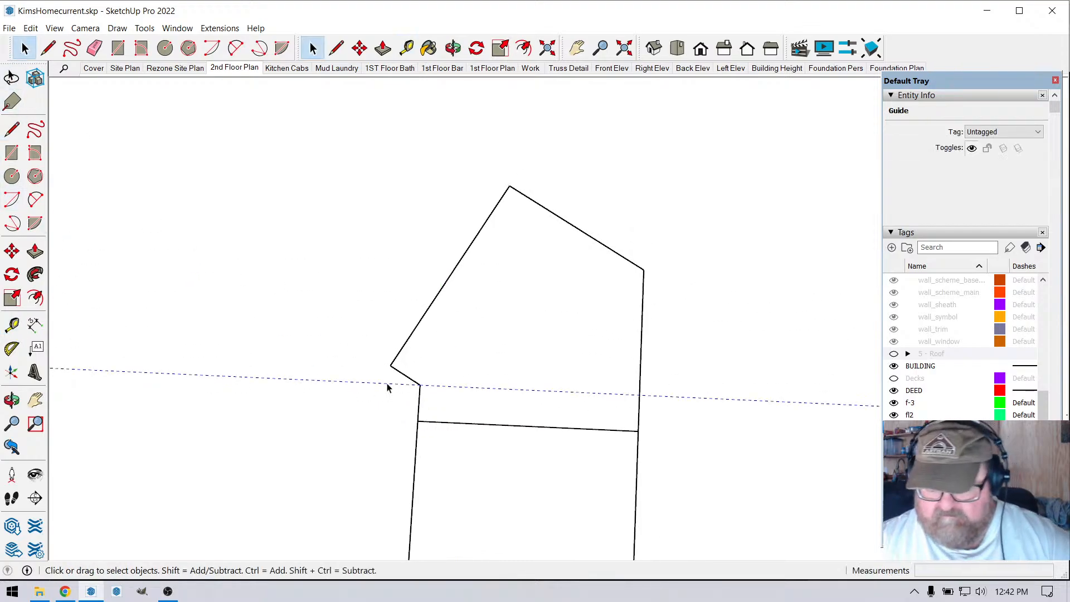
{"action": "key", "text": "Delete"}
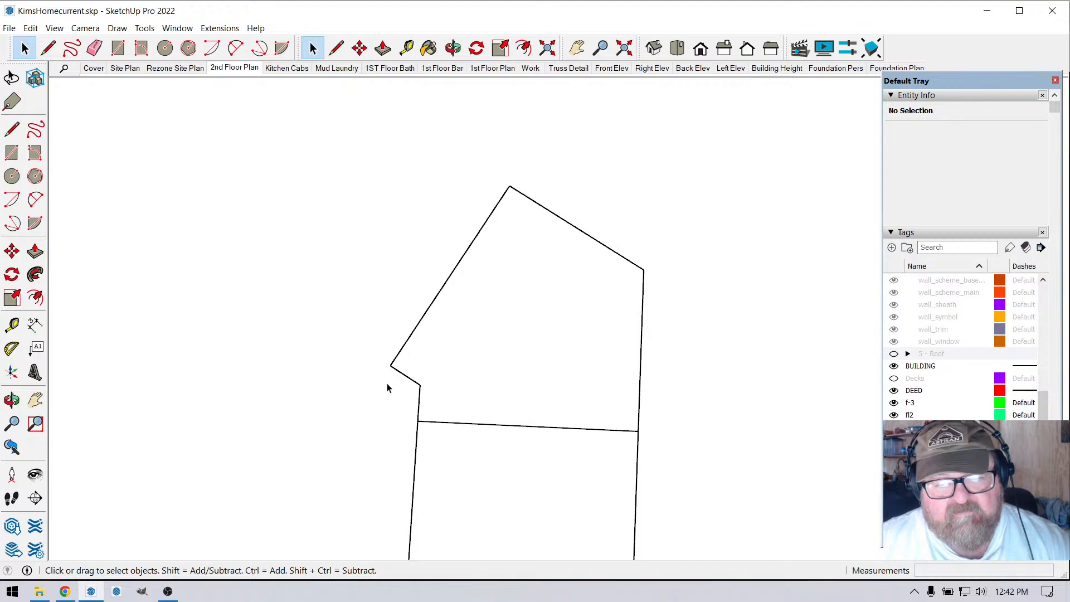
- Draw a diagonal line from the notch corner to the upper right corner of the angled section
{"action": "scroll", "coordinate": [523, 270], "scroll_direction": "down", "scroll_amount": 3}
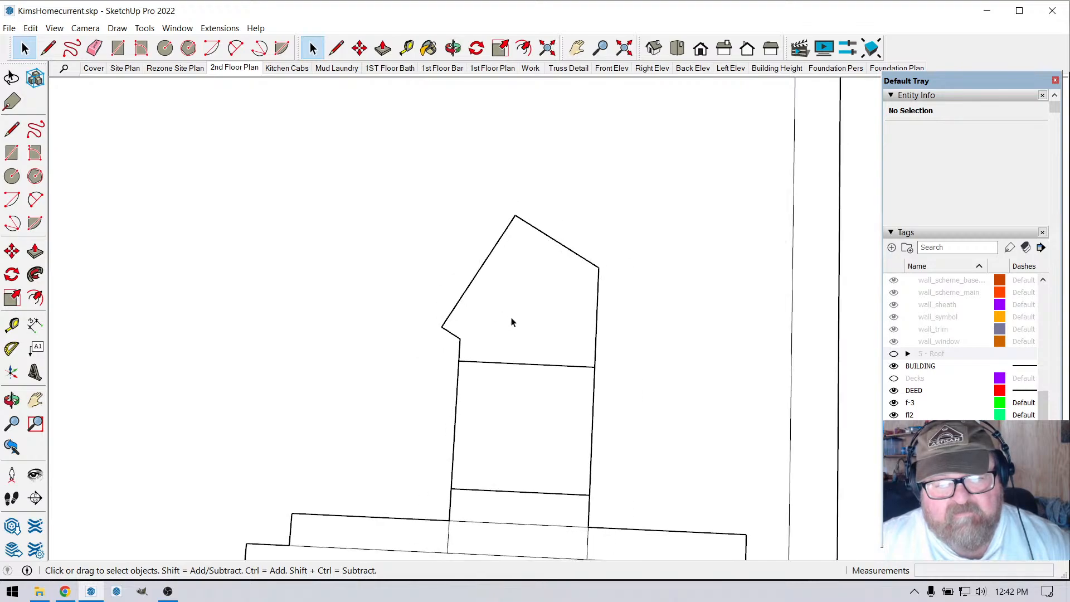
{"action": "left_click", "coordinate": [47, 48]}
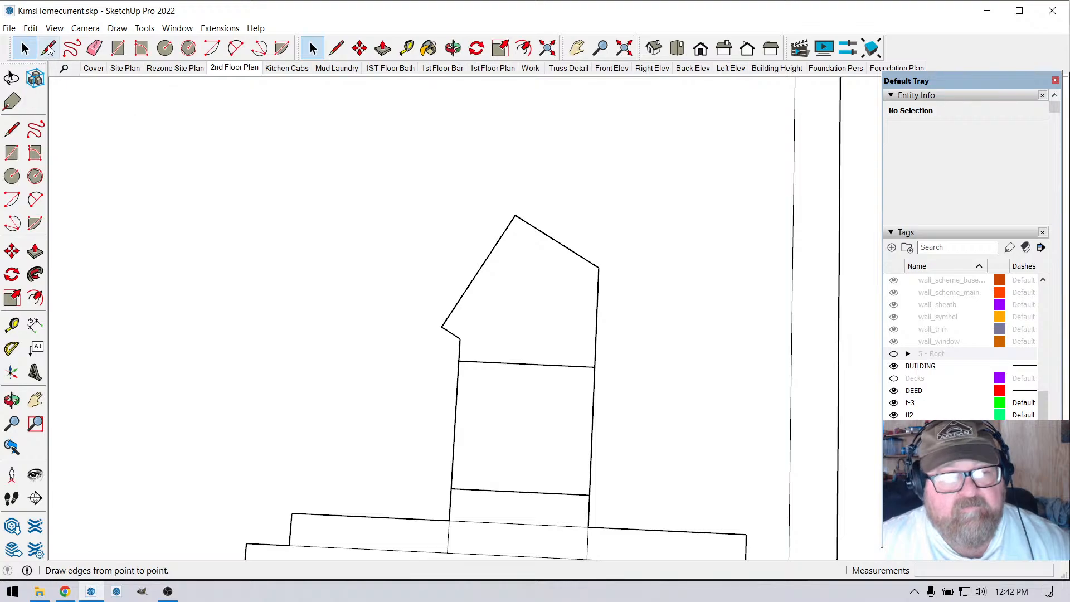
{"action": "left_click", "coordinate": [459, 338]}
{"action": "left_click", "coordinate": [599, 268]}
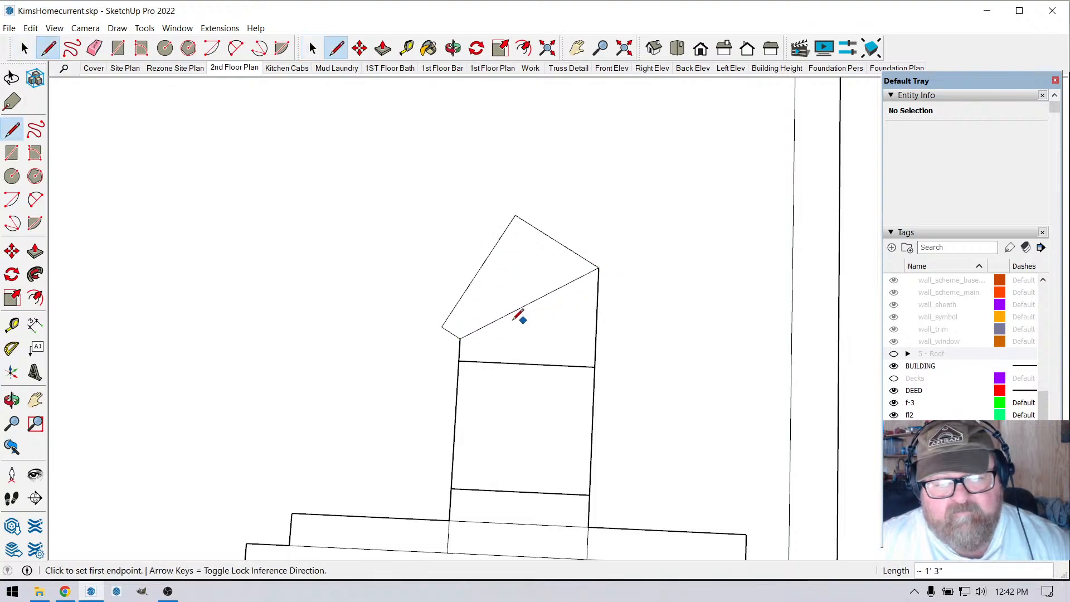
{"action": "scroll", "coordinate": [535, 338], "scroll_direction": "up", "scroll_amount": 1}
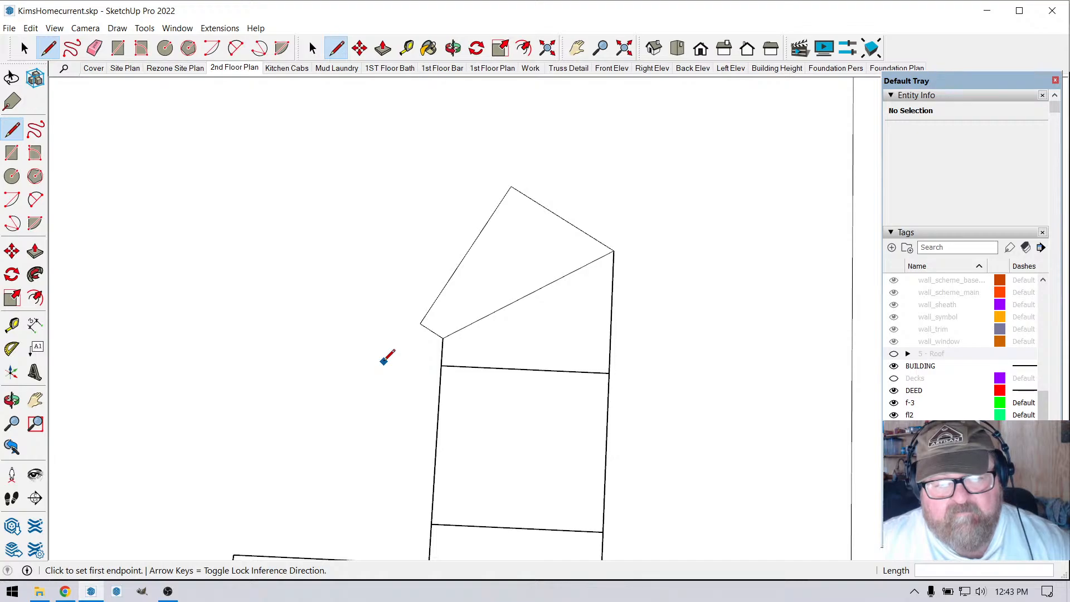
- Place a guide along the box's top line and a perpendicular guide through its midpoint, and switch to the top view
{"action": "left_click", "coordinate": [406, 48]}
{"action": "scroll", "coordinate": [401, 346], "scroll_direction": "down", "scroll_amount": 1}
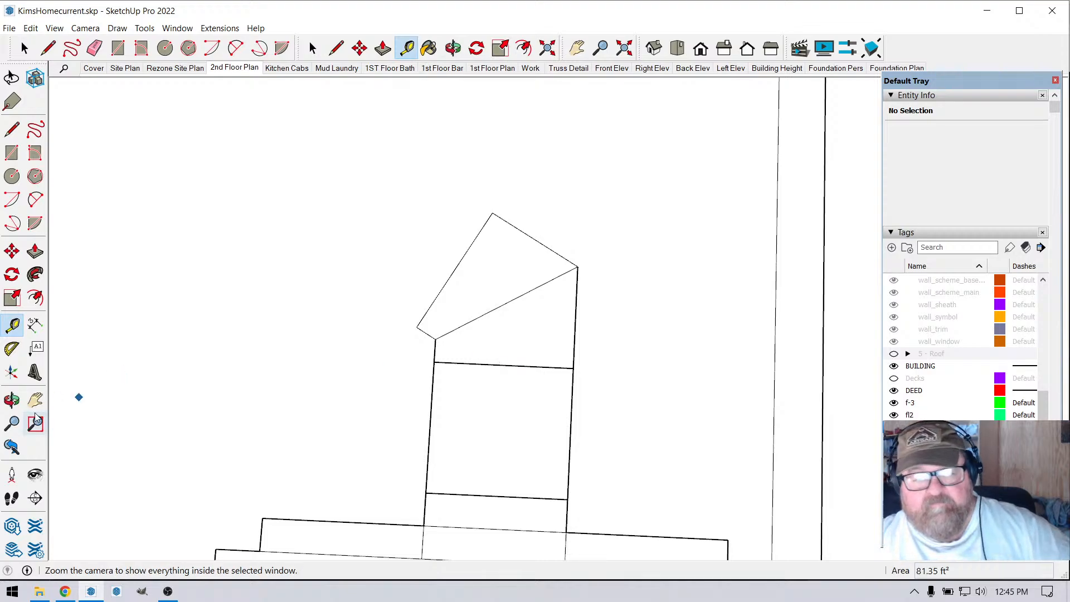
{"action": "left_click", "coordinate": [168, 591]}
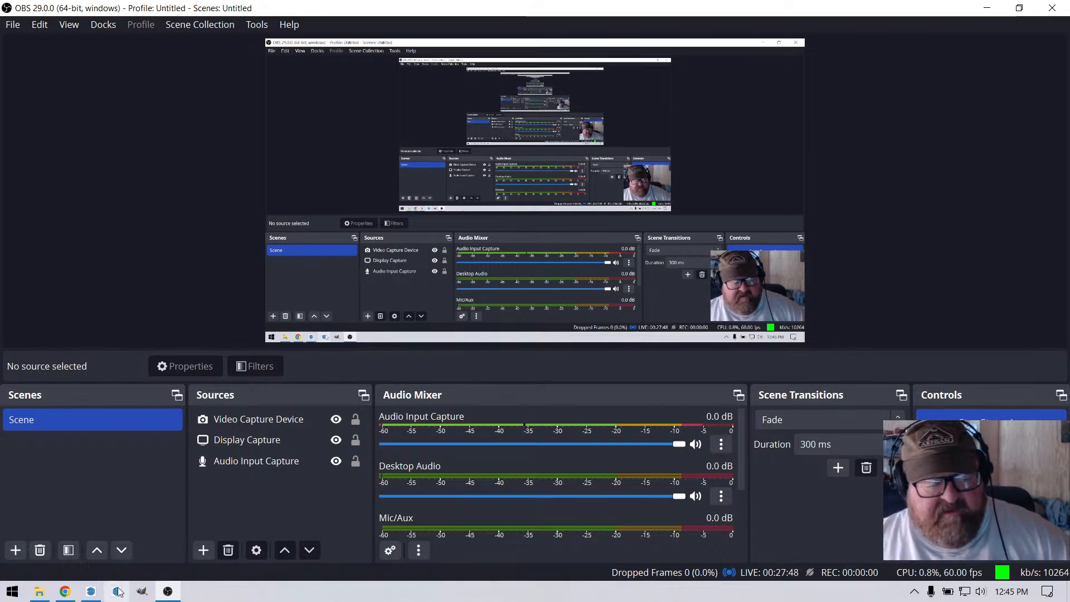
{"action": "key", "text": "alt+Tab"}
{"action": "scroll", "coordinate": [418, 350], "scroll_direction": "up", "scroll_amount": 1}
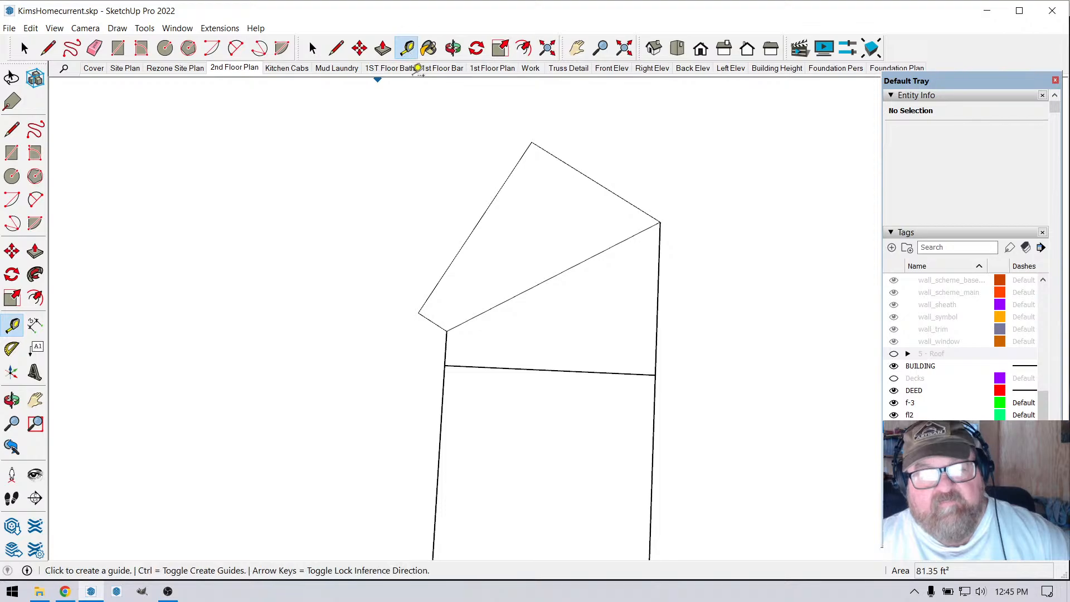
{"action": "left_click", "coordinate": [492, 367]}
{"action": "left_click", "coordinate": [451, 369]}
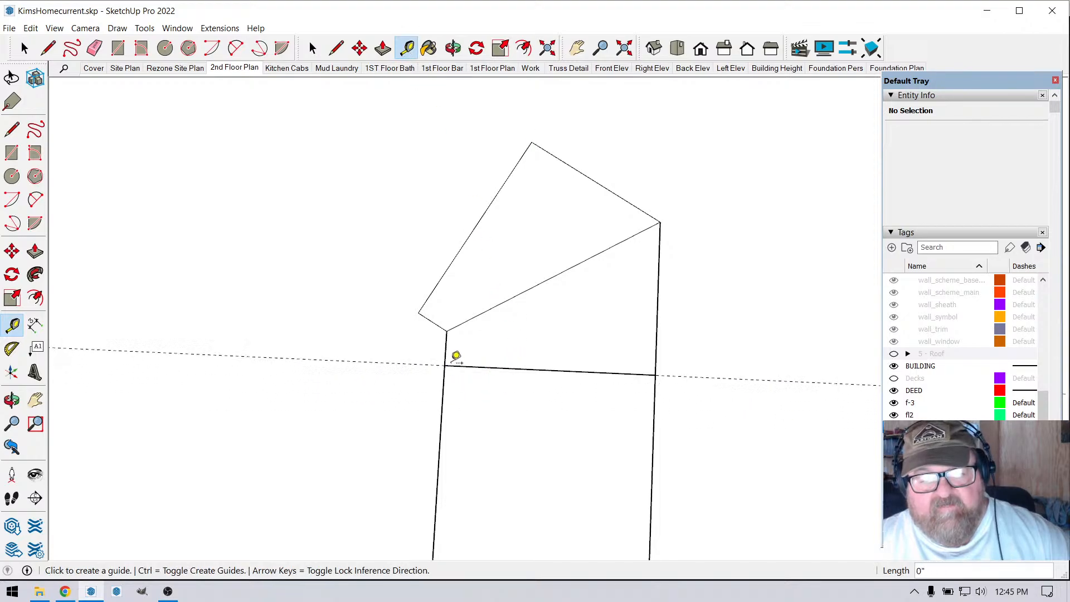
{"action": "left_click", "coordinate": [442, 386]}
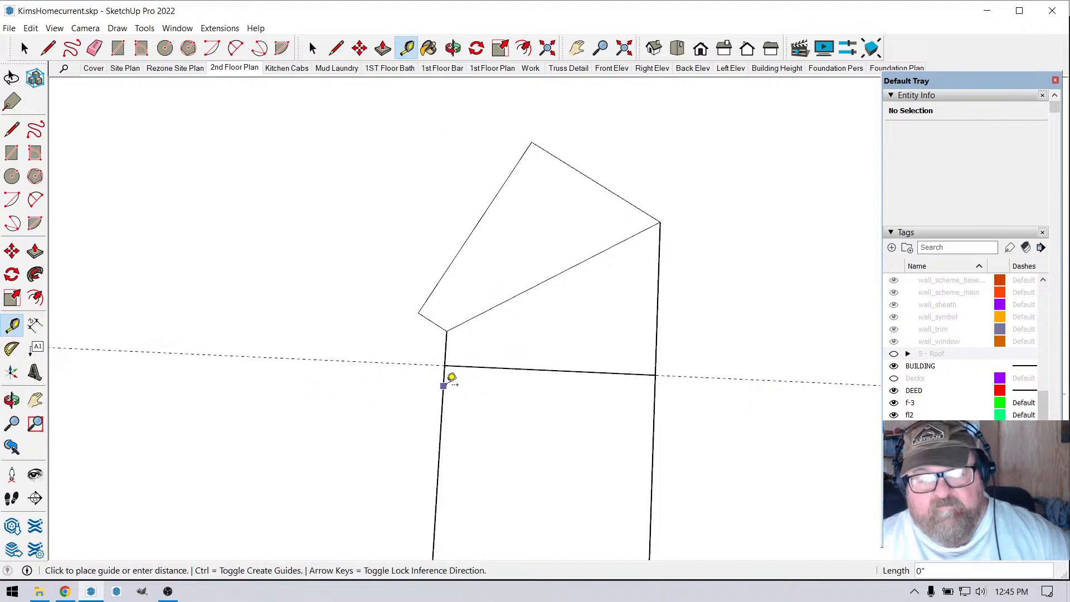
{"action": "left_click", "coordinate": [551, 365]}
{"action": "left_click", "coordinate": [677, 53]}
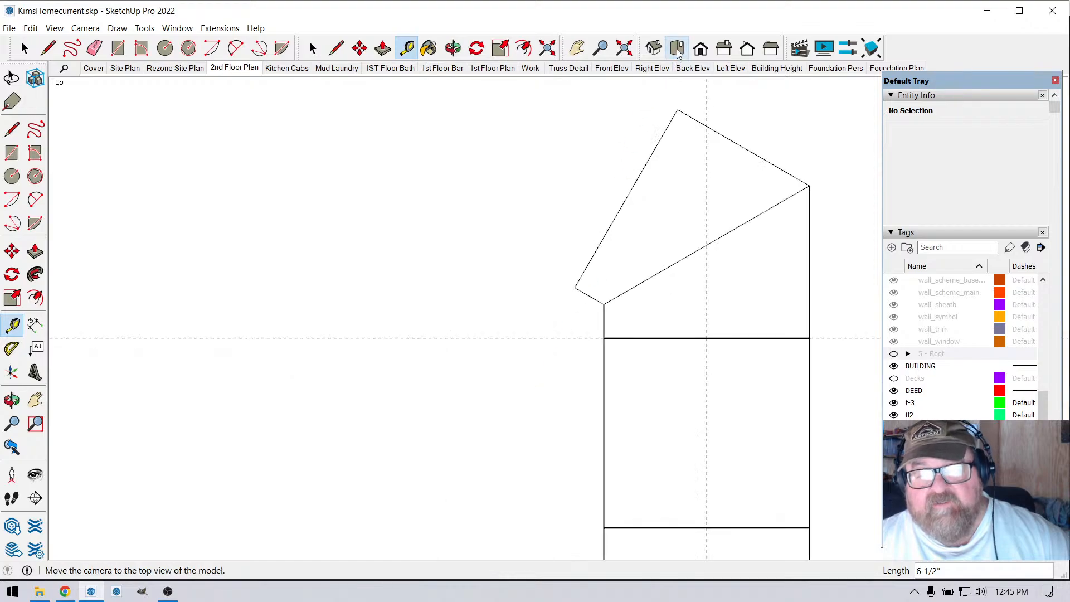
{"action": "scroll", "coordinate": [345, 352], "scroll_direction": "down", "scroll_amount": 1}
{"action": "scroll", "coordinate": [729, 228], "scroll_direction": "up", "scroll_amount": 2}
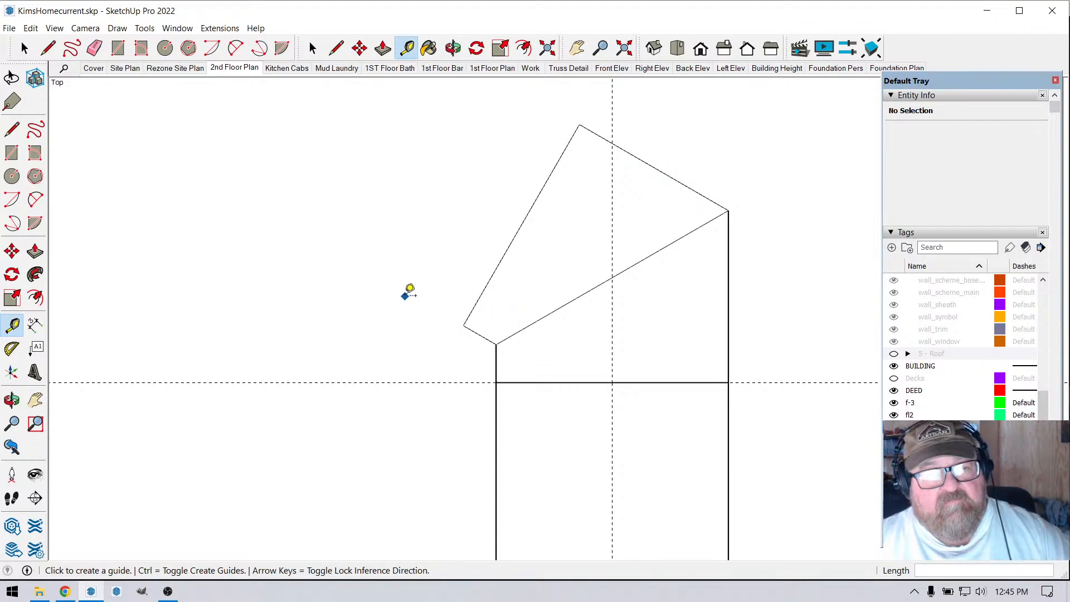
{"action": "left_click", "coordinate": [215, 46]}
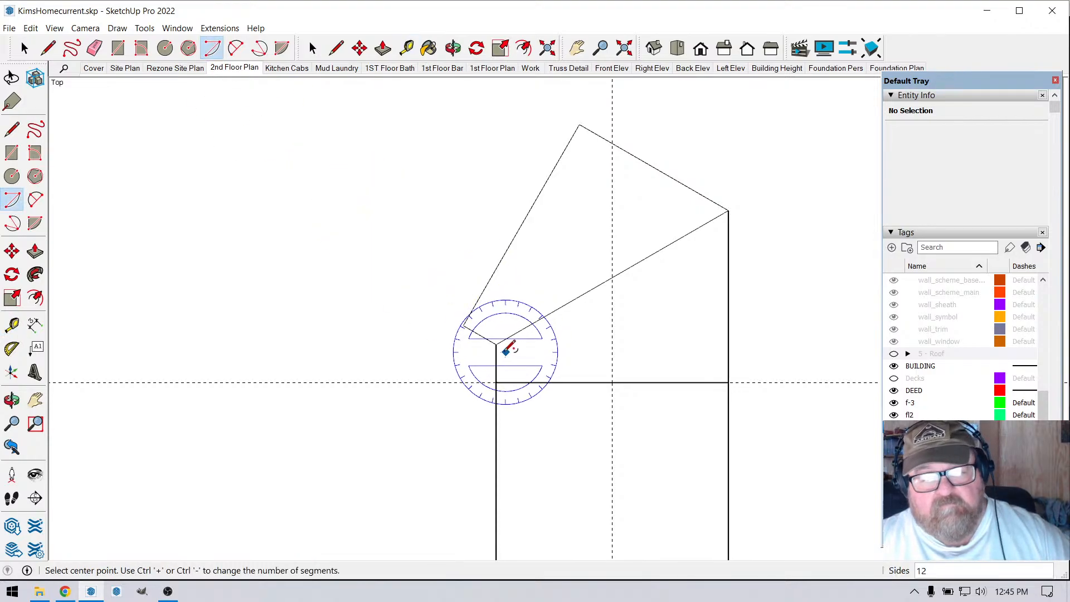
{"action": "left_click", "coordinate": [495, 382]}
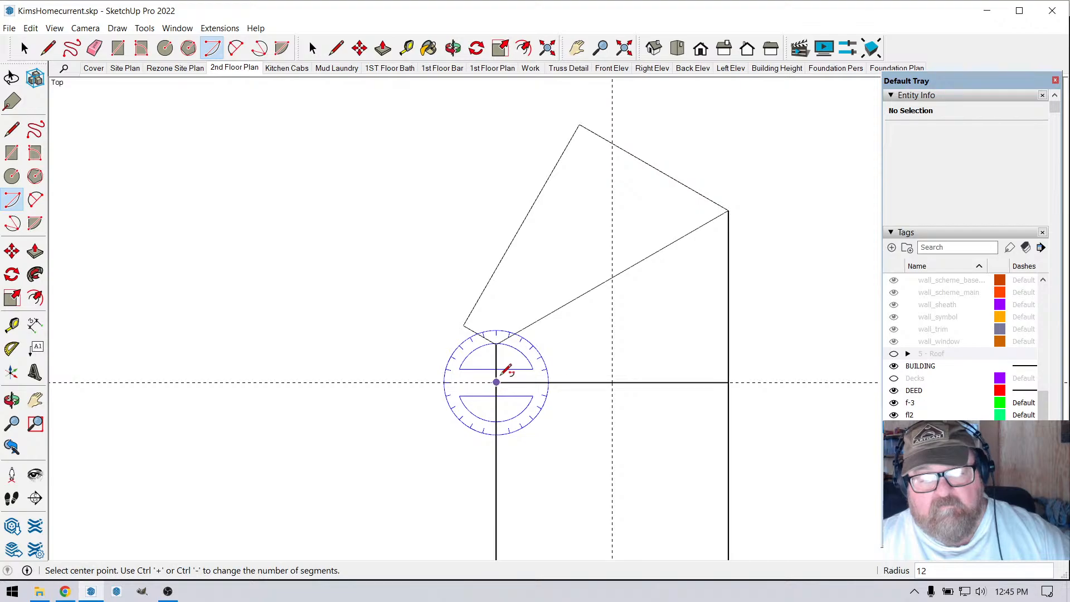
{"action": "left_click", "coordinate": [612, 382]}
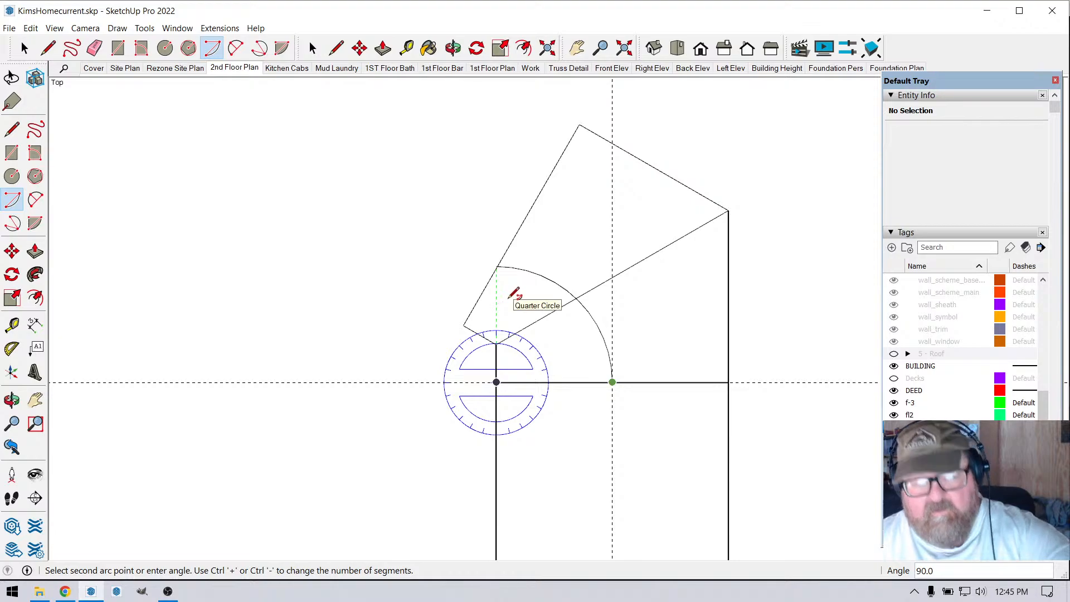
{"action": "key", "text": "Escape"}
- Erase the angled outline, the diagonal and both side line stubs above the box's top line
{"action": "left_click", "coordinate": [94, 48]}
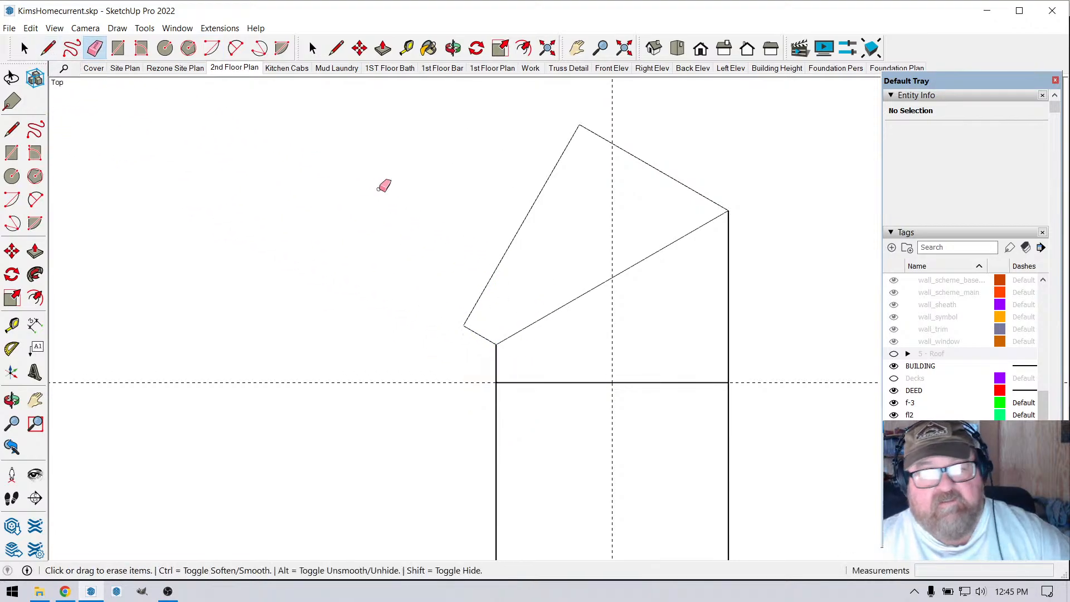
{"action": "left_click_drag", "start_coordinate": [507, 245], "coordinate": [557, 200]}
{"action": "left_click_drag", "start_coordinate": [621, 161], "coordinate": [671, 178]}
{"action": "left_click", "coordinate": [692, 229]}
{"action": "left_click", "coordinate": [486, 338]}
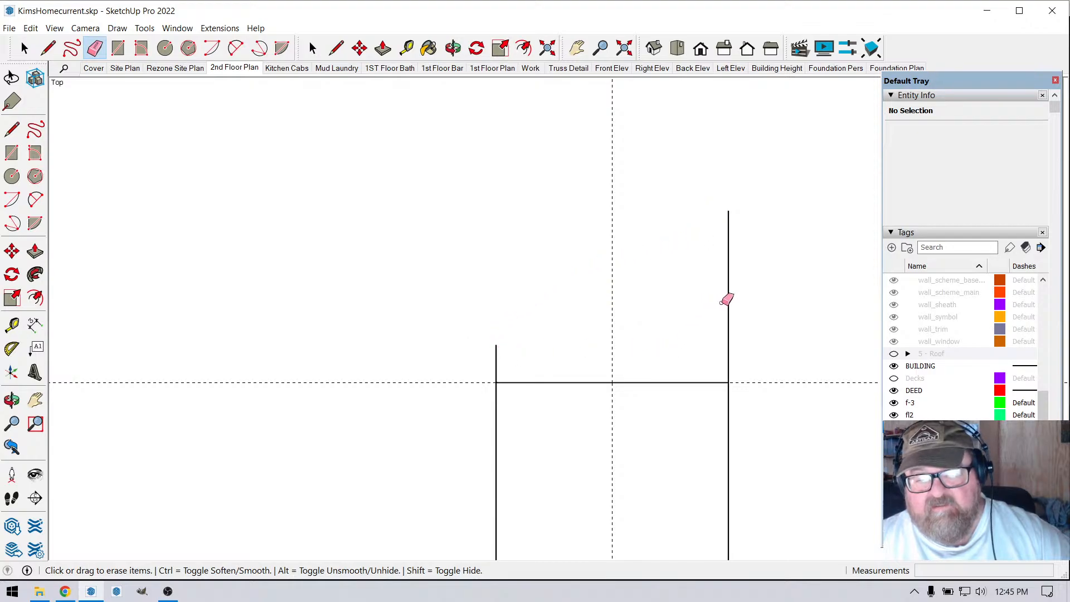
{"action": "left_click", "coordinate": [729, 300]}
{"action": "left_click", "coordinate": [497, 353]}
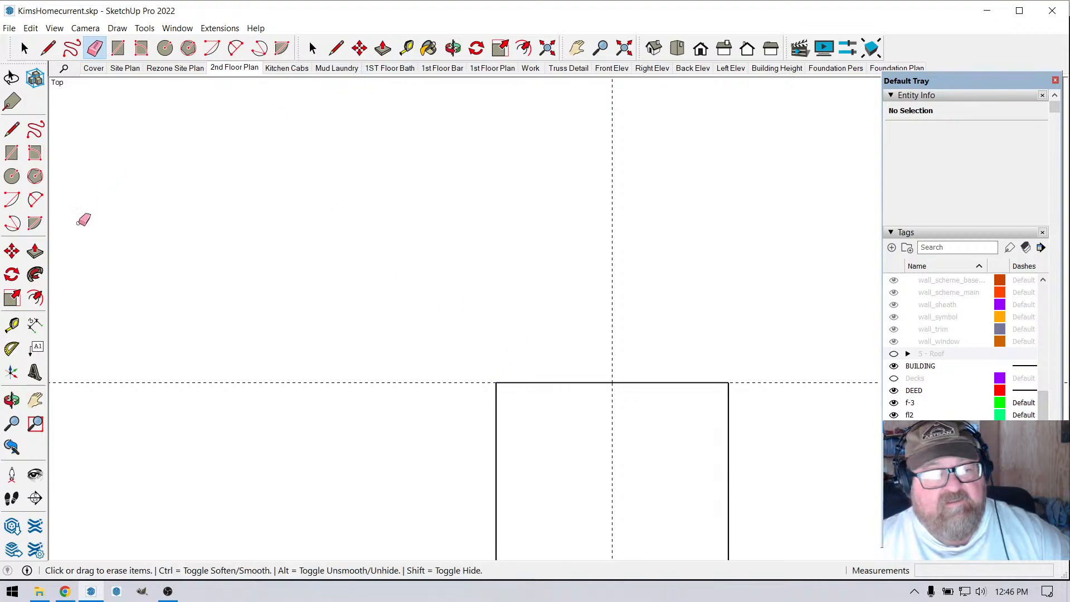
- Draw a 90-degree arc centred on the box's upper left corner, starting at the midpoint of its top line, radius 6 1/2"
{"action": "left_click", "coordinate": [210, 50]}
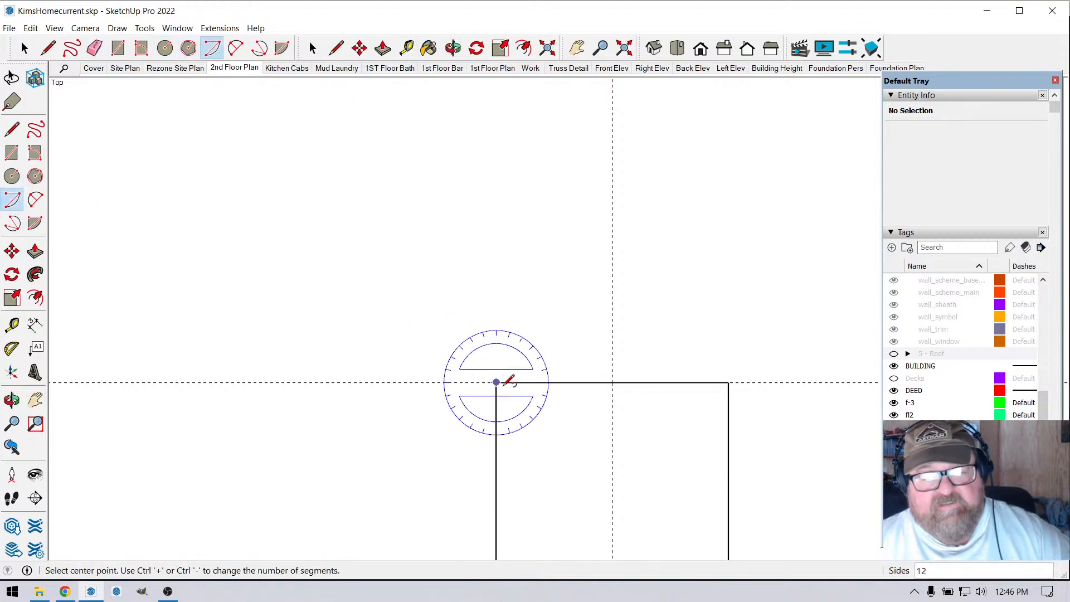
{"action": "left_click", "coordinate": [496, 382]}
{"action": "left_click", "coordinate": [612, 382]}
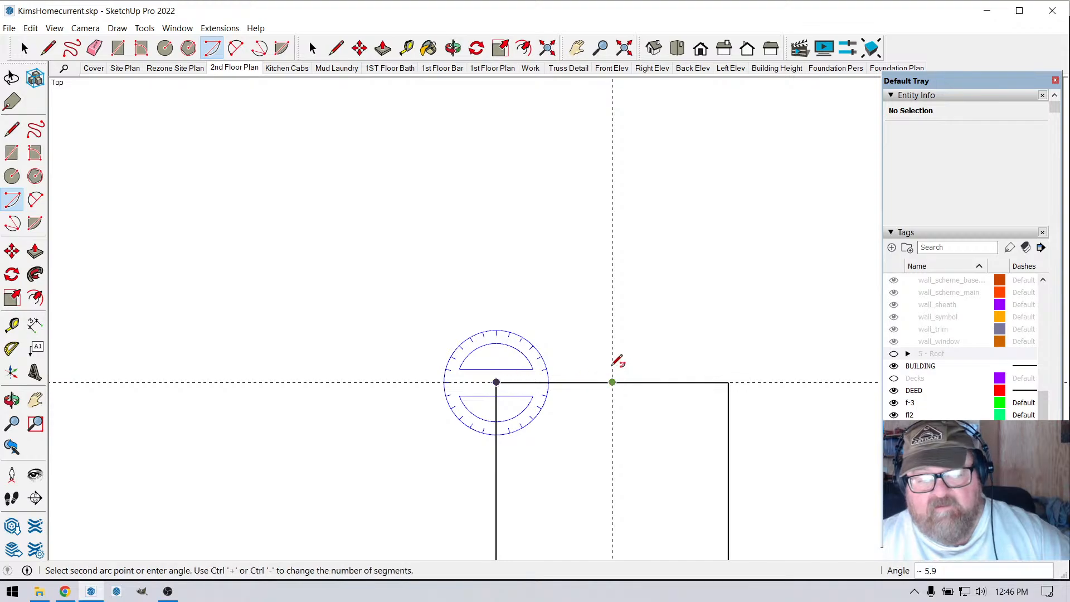
{"action": "left_click", "coordinate": [502, 246]}
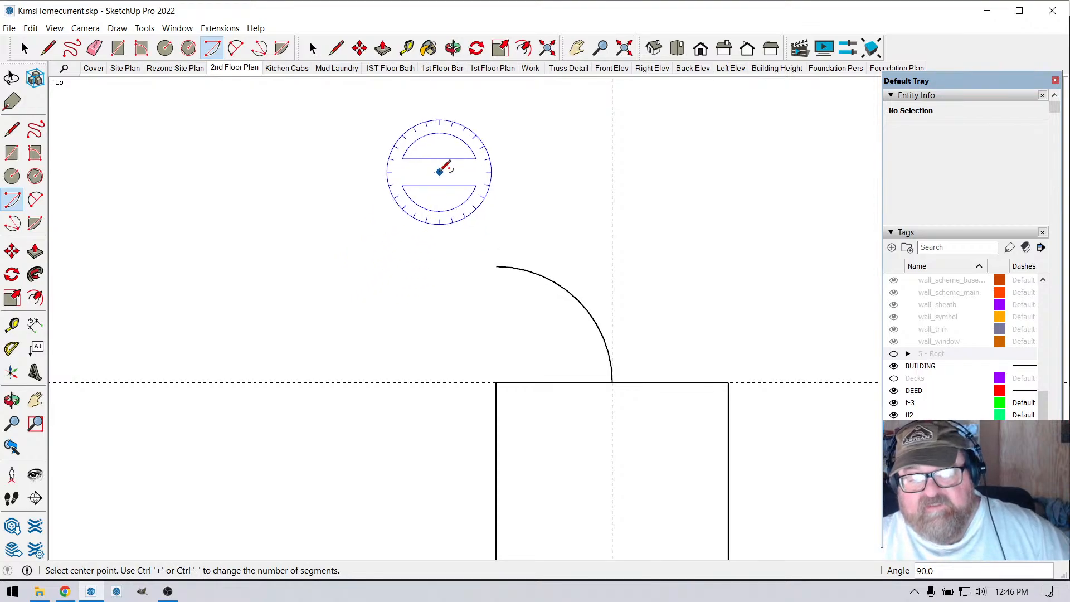
- Move the arc 6 1/2" along the box's top line so its lower end sits on the upper left corner
{"action": "left_click", "coordinate": [25, 50]}
{"action": "left_click", "coordinate": [24, 54]}
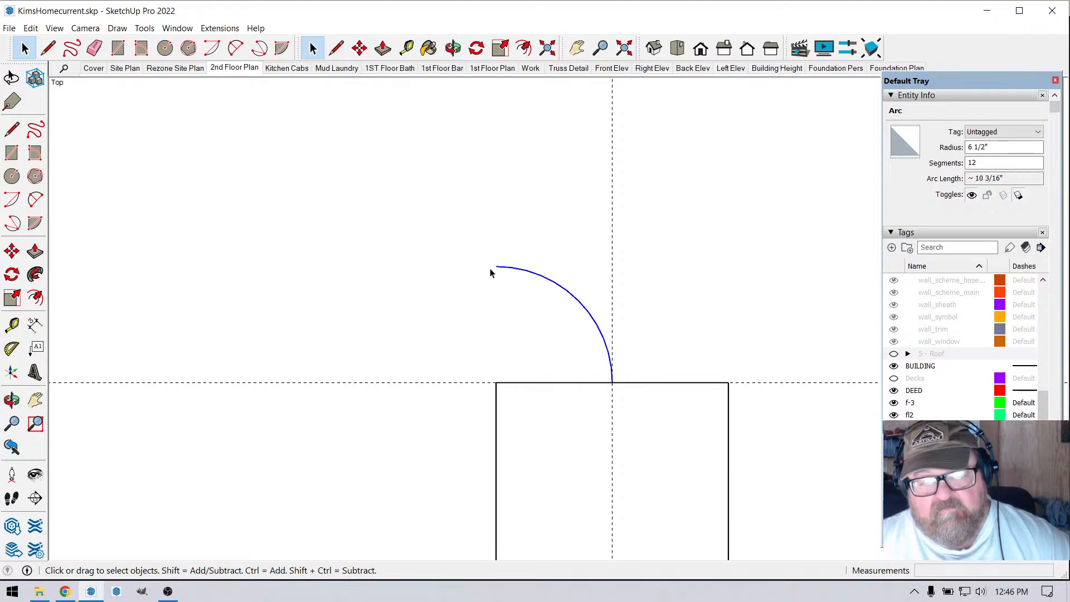
{"action": "left_click", "coordinate": [359, 48]}
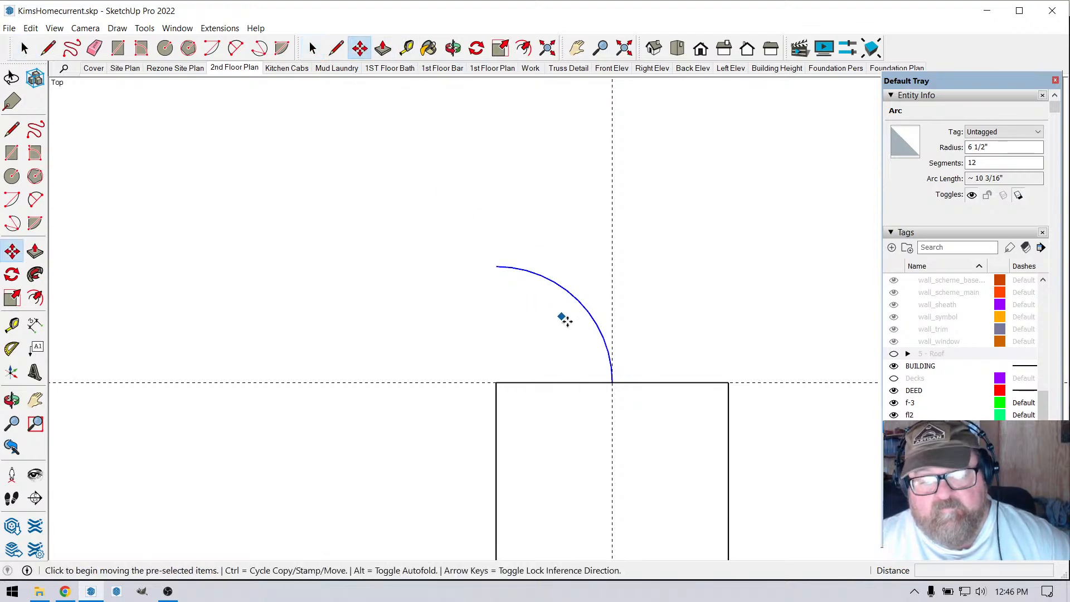
{"action": "left_click", "coordinate": [612, 382]}
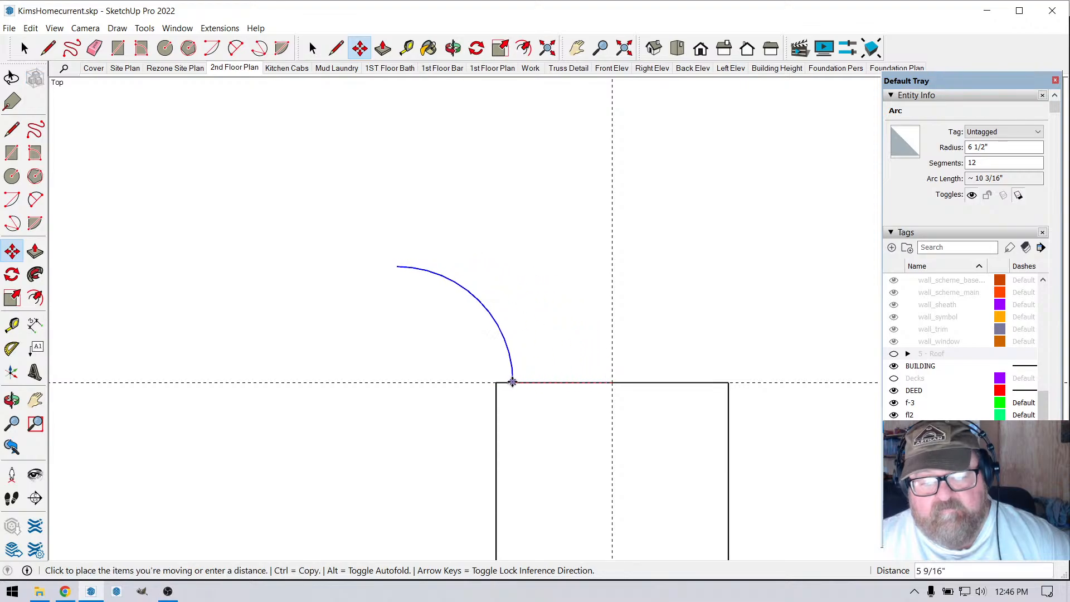
{"action": "left_click", "coordinate": [497, 382]}
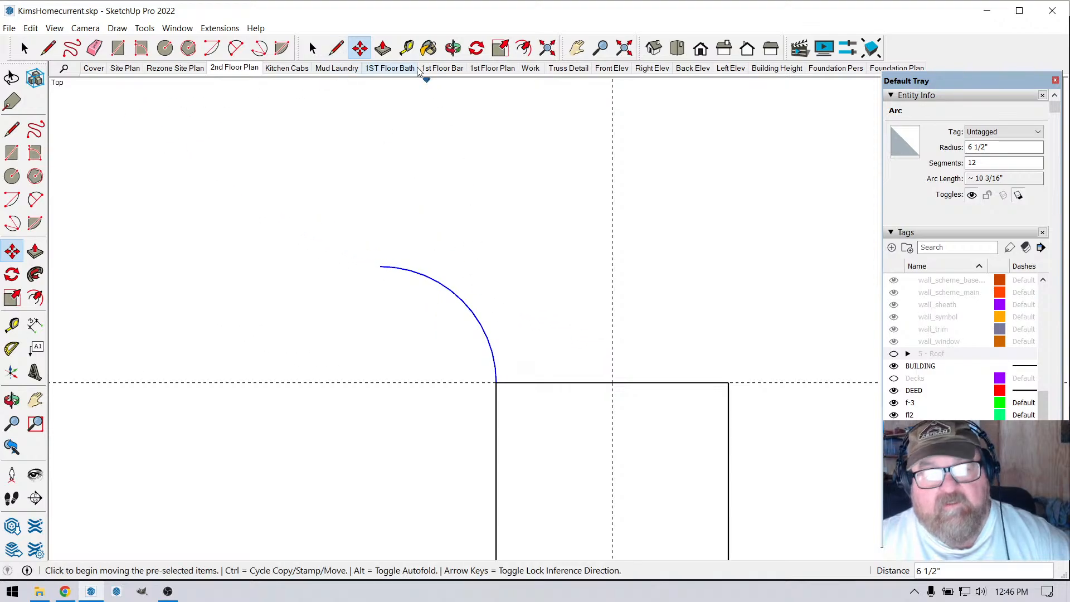
- Place a guide parallel to the box's top line, 6.75" above it
{"action": "left_click", "coordinate": [407, 48]}
{"action": "left_click", "coordinate": [516, 382]}
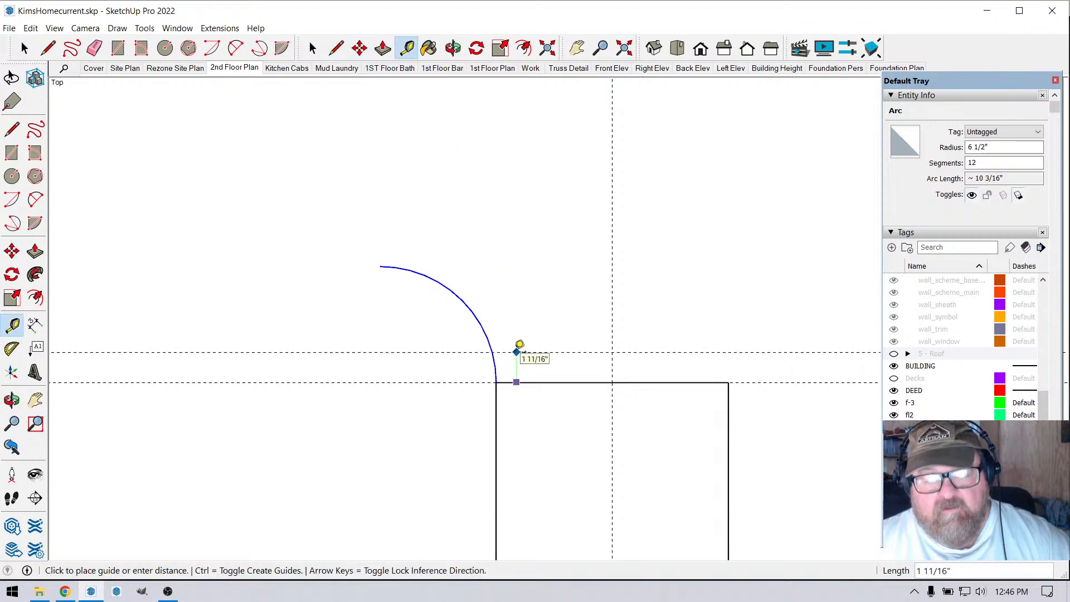
{"action": "type", "text": "6"}
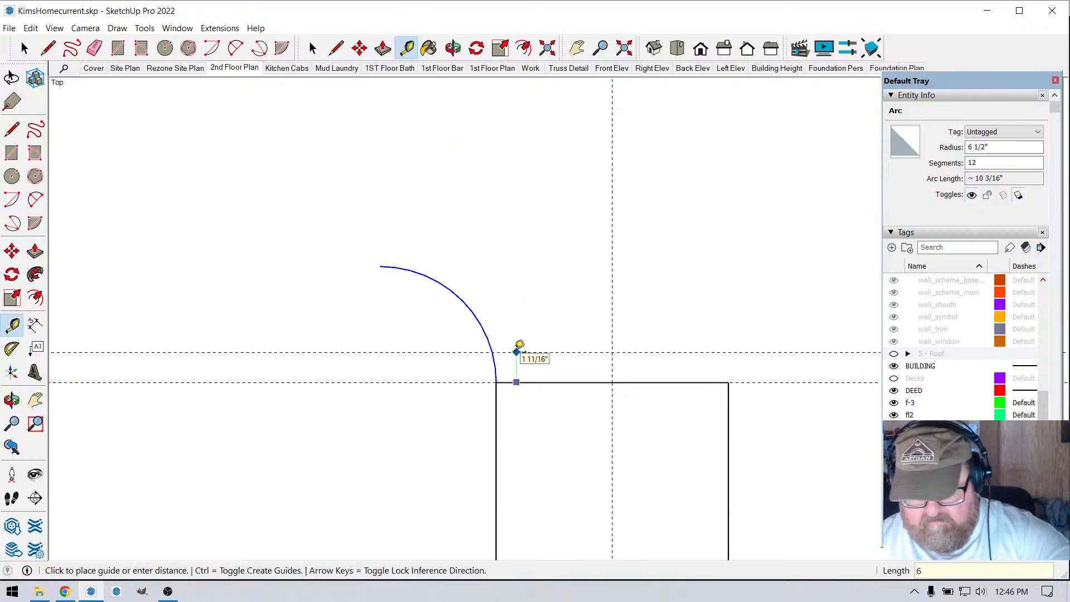
{"action": "type", "text": ".75"}
{"action": "key", "text": "Return"}
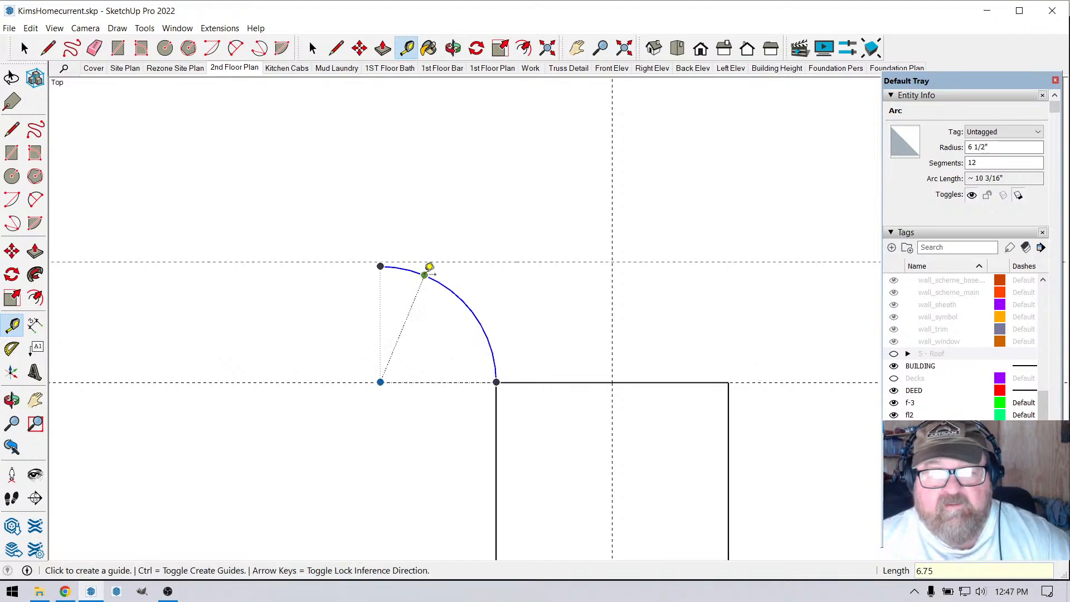
{"action": "scroll", "coordinate": [468, 370], "scroll_direction": "down", "scroll_amount": 1}
{"action": "scroll", "coordinate": [470, 284], "scroll_direction": "up", "scroll_amount": 2}
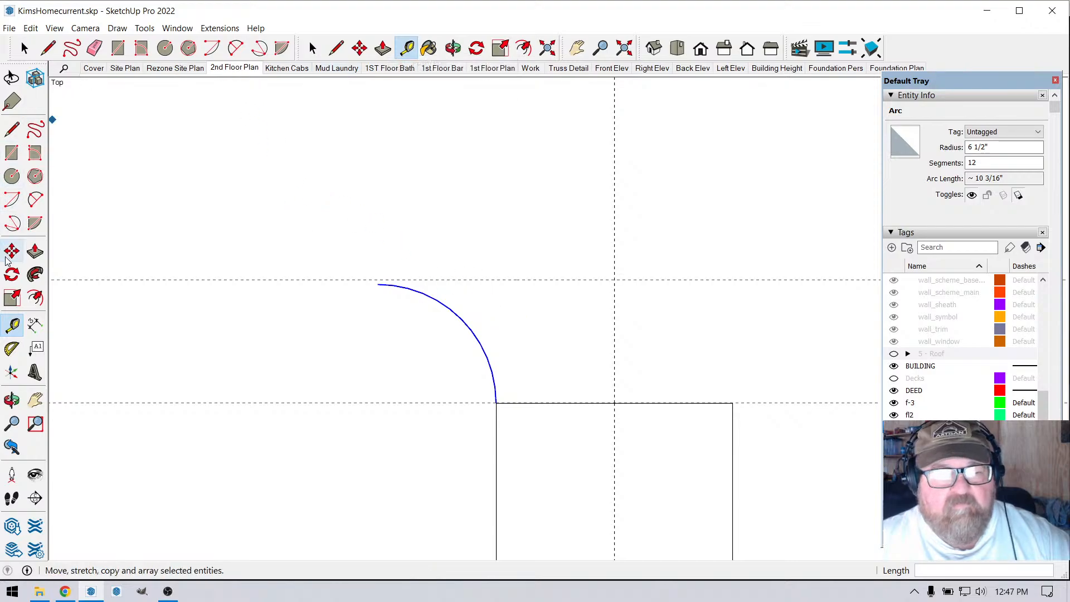
- Place a guide at 30 degrees to the upper horizontal guide, rising to the right from a point above the box's left corner
{"action": "left_click", "coordinate": [12, 349]}
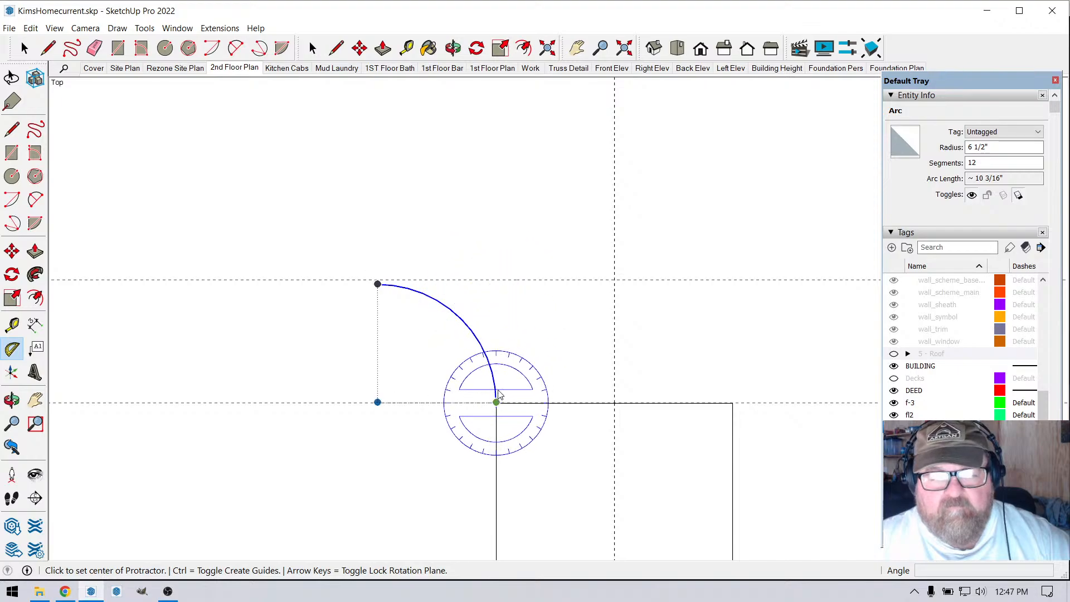
{"action": "left_click", "coordinate": [490, 280]}
{"action": "left_click", "coordinate": [535, 281]}
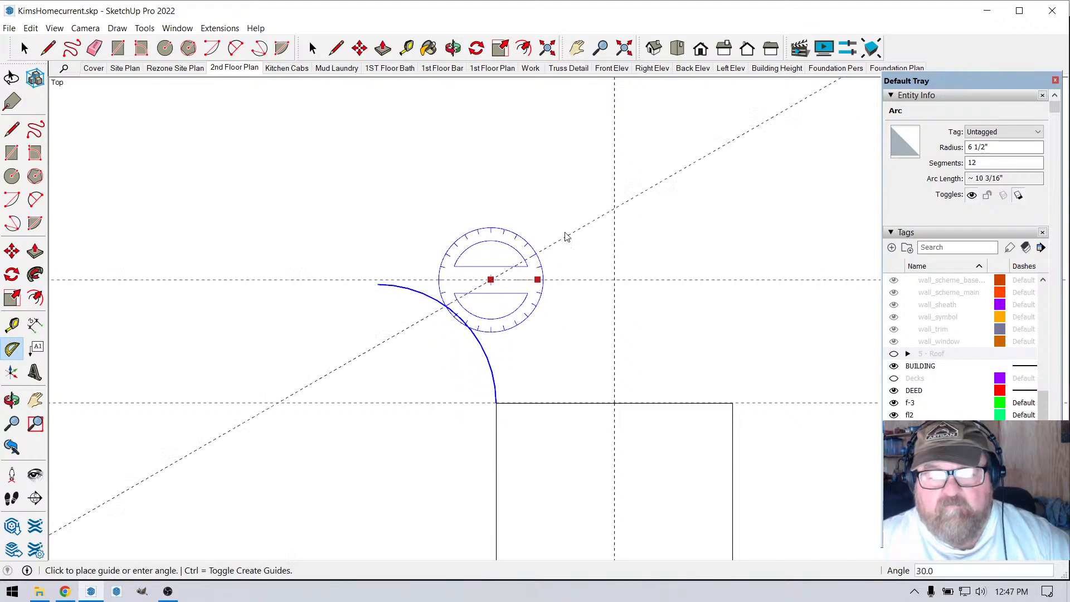
{"action": "type", "text": "30"}
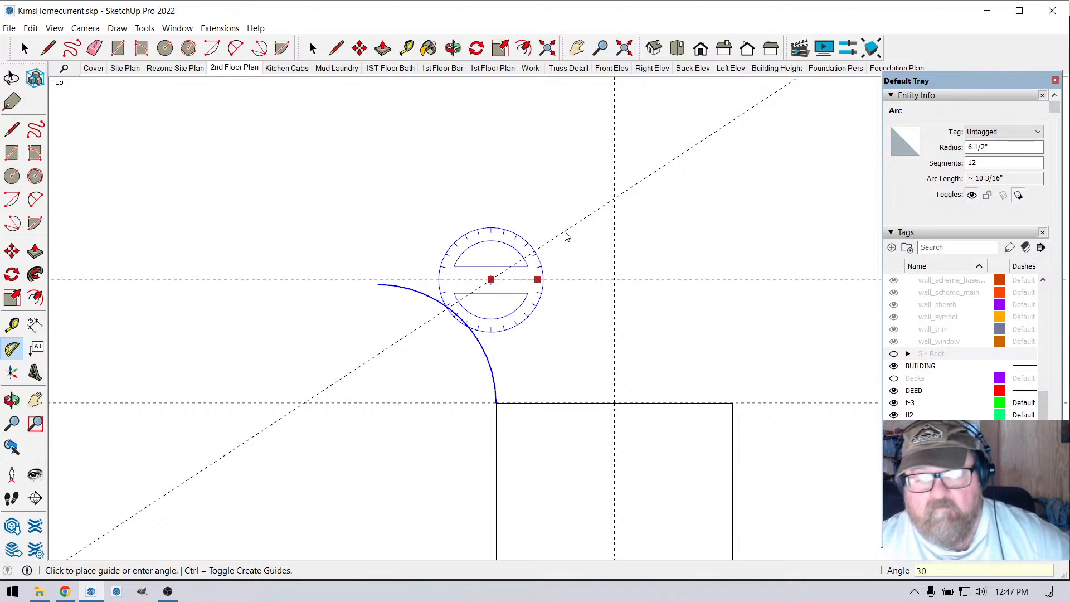
{"action": "key", "text": "Return"}
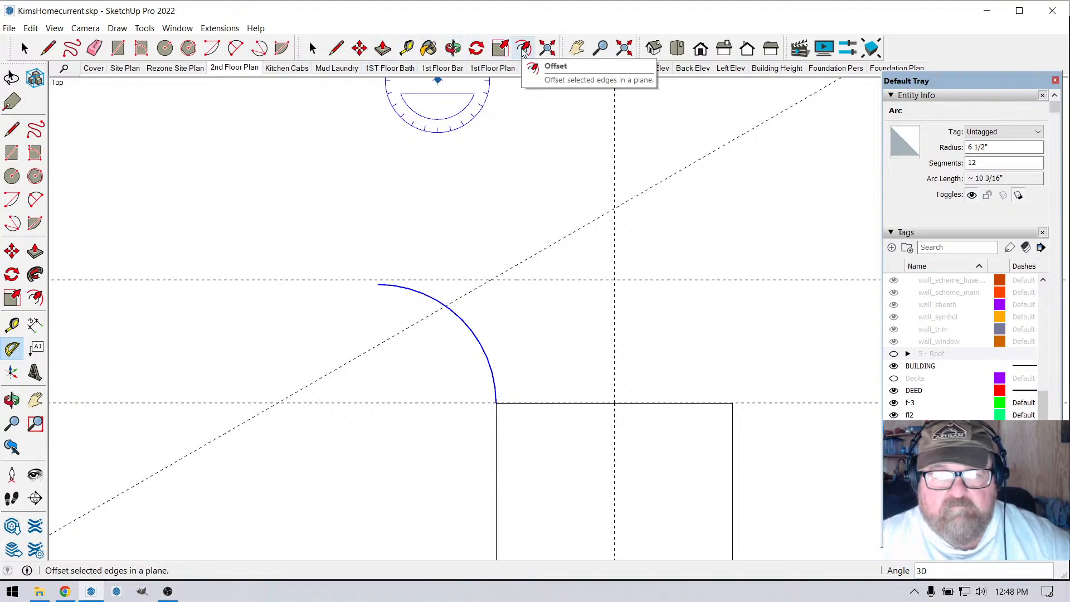
{"action": "left_click", "coordinate": [49, 49]}
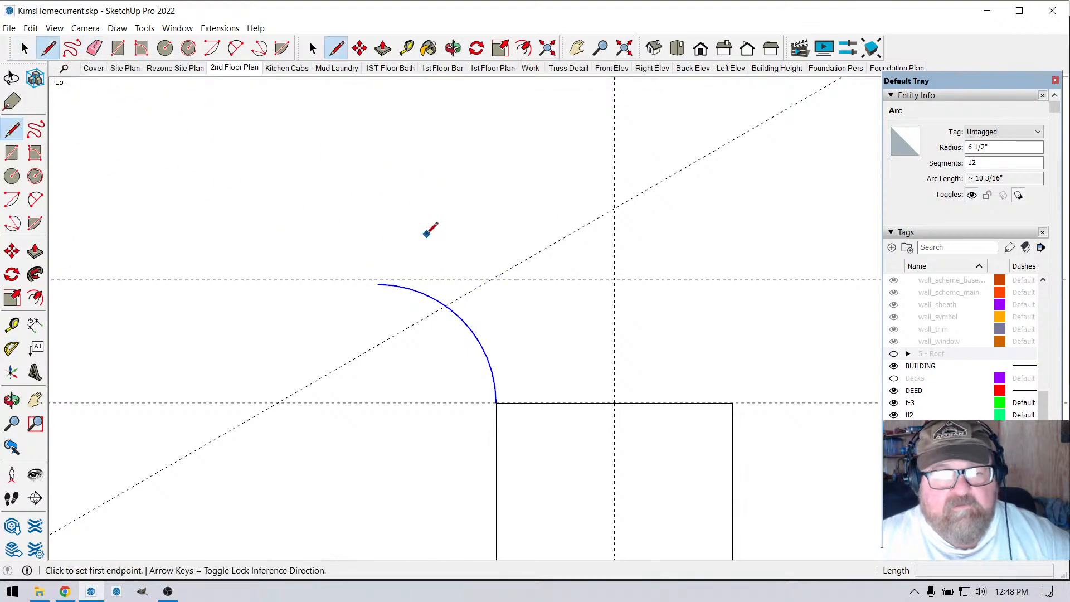
{"action": "left_click", "coordinate": [407, 48]}
{"action": "left_click", "coordinate": [473, 288]}
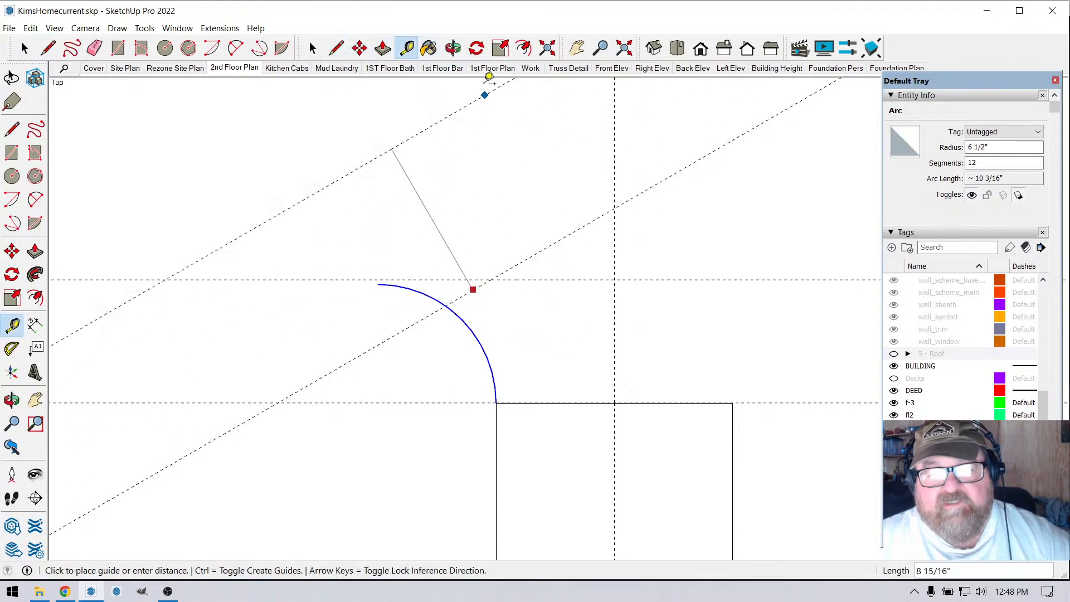
- Offset the arc outward so the larger arc starts at the box's upper right corner
{"action": "left_click", "coordinate": [524, 48]}
{"action": "left_click", "coordinate": [476, 338]}
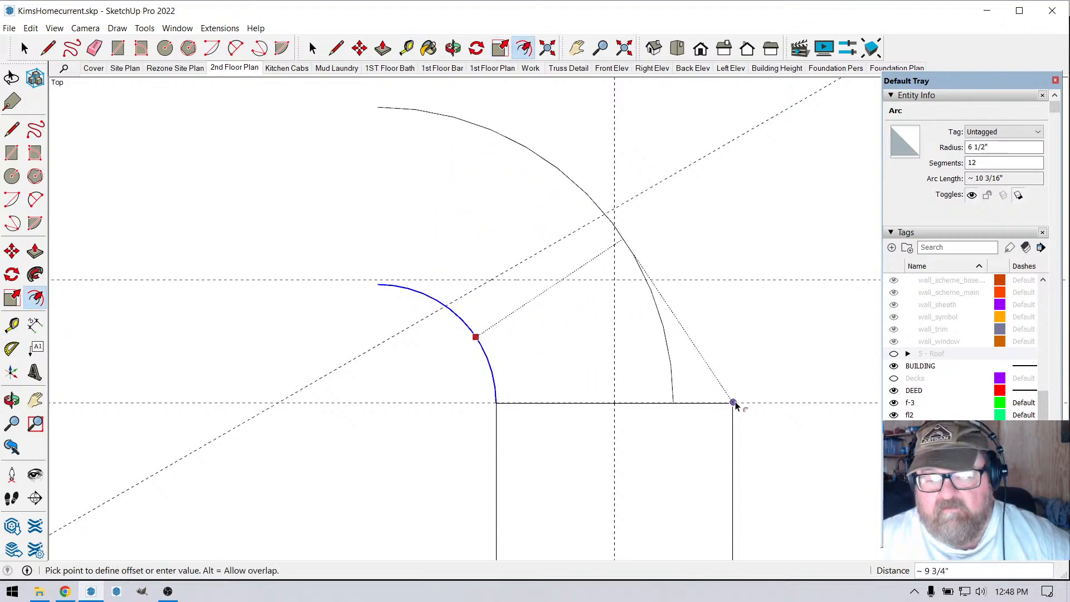
{"action": "left_click", "coordinate": [782, 370]}
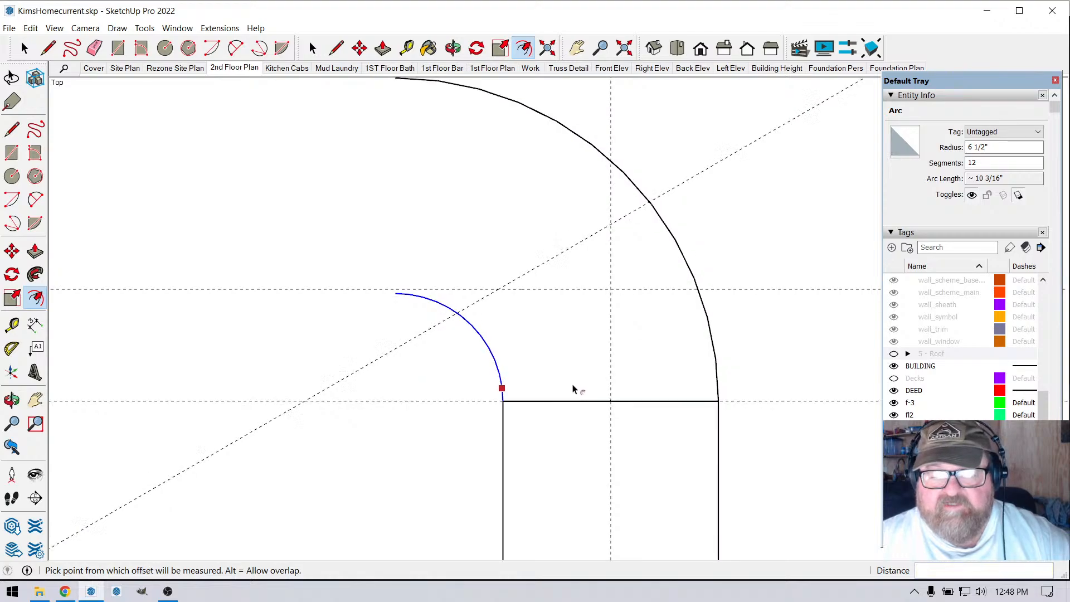
{"action": "scroll", "coordinate": [574, 384], "scroll_direction": "down", "scroll_amount": 1}
{"action": "scroll", "coordinate": [563, 346], "scroll_direction": "down", "scroll_amount": 1}
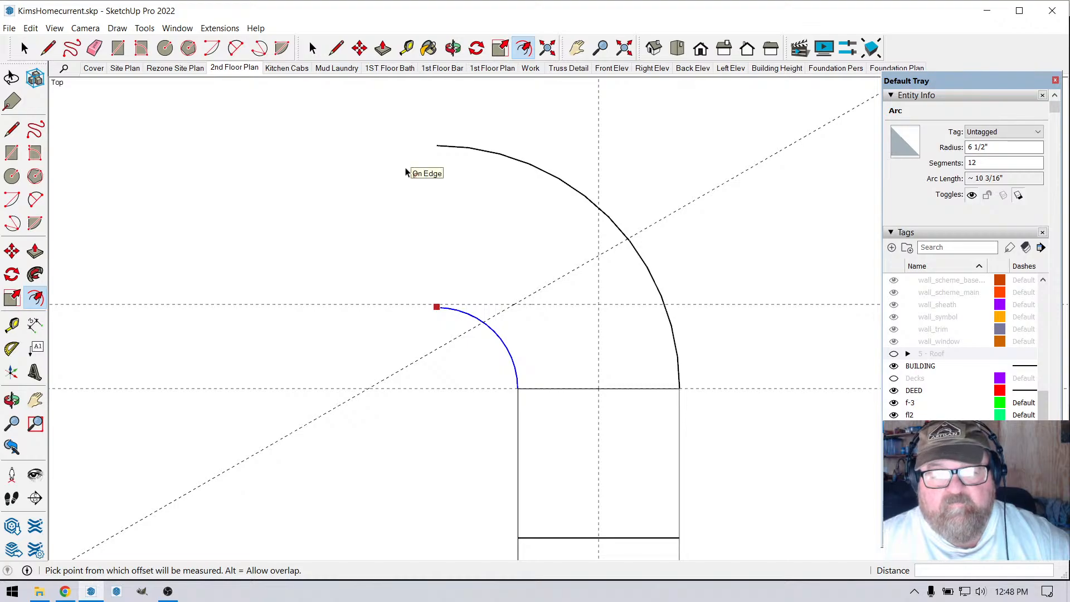
{"action": "left_click", "coordinate": [48, 48]}
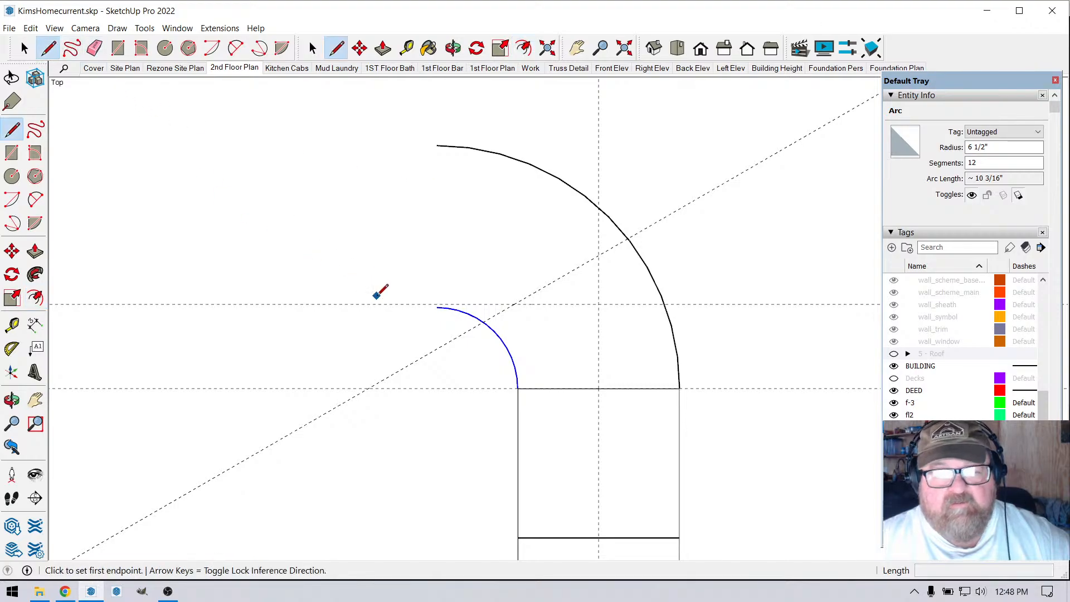
{"action": "left_click", "coordinate": [485, 323]}
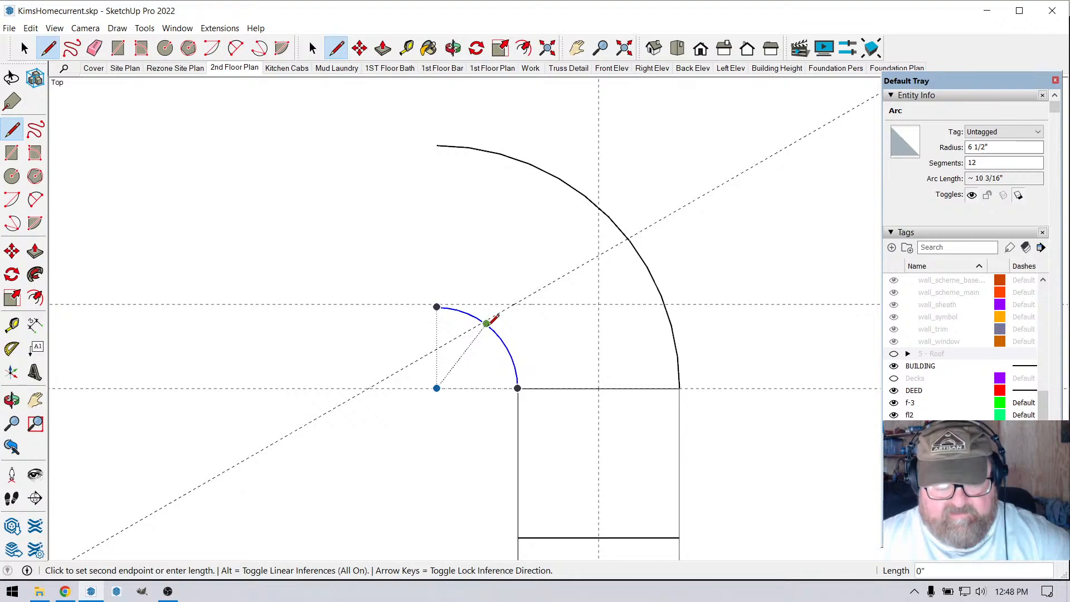
{"action": "key", "text": "Escape"}
{"action": "scroll", "coordinate": [488, 326], "scroll_direction": "up", "scroll_amount": 1}
{"action": "scroll", "coordinate": [490, 323], "scroll_direction": "up", "scroll_amount": 1}
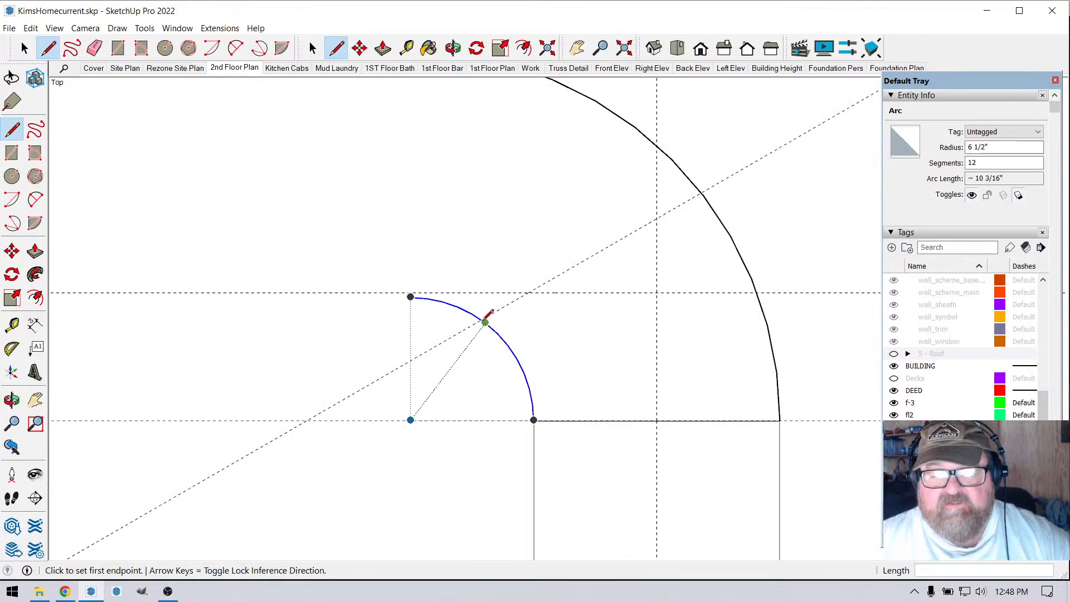
- Erase the horizontal guide just above the small arc and restore the guide along the box's top line
{"action": "left_click", "coordinate": [95, 48]}
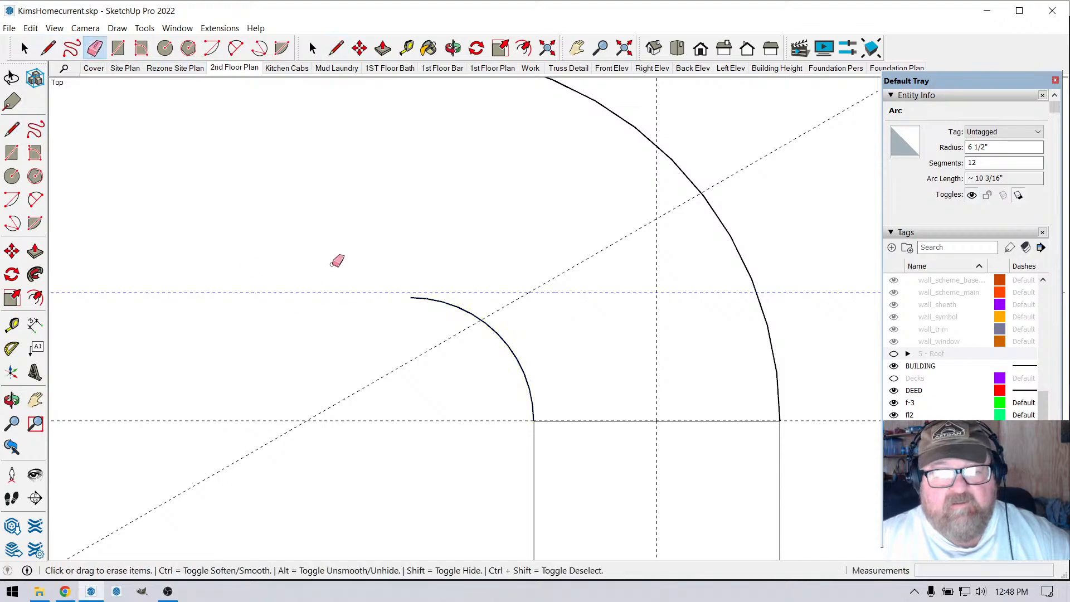
{"action": "key", "text": "Escape"}
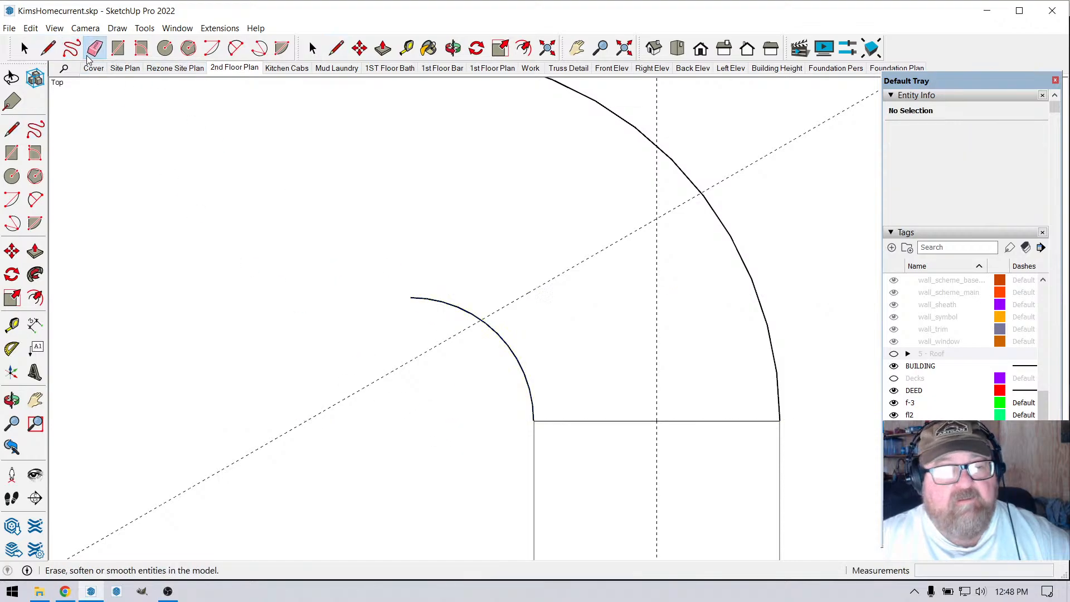
{"action": "left_click", "coordinate": [48, 48]}
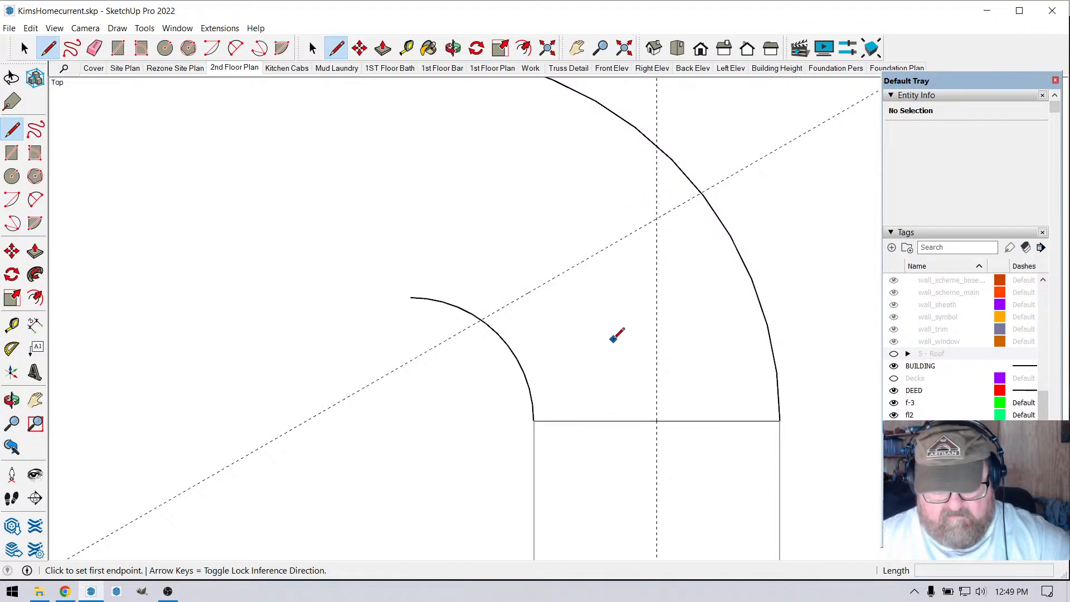
{"action": "key", "text": "o"}
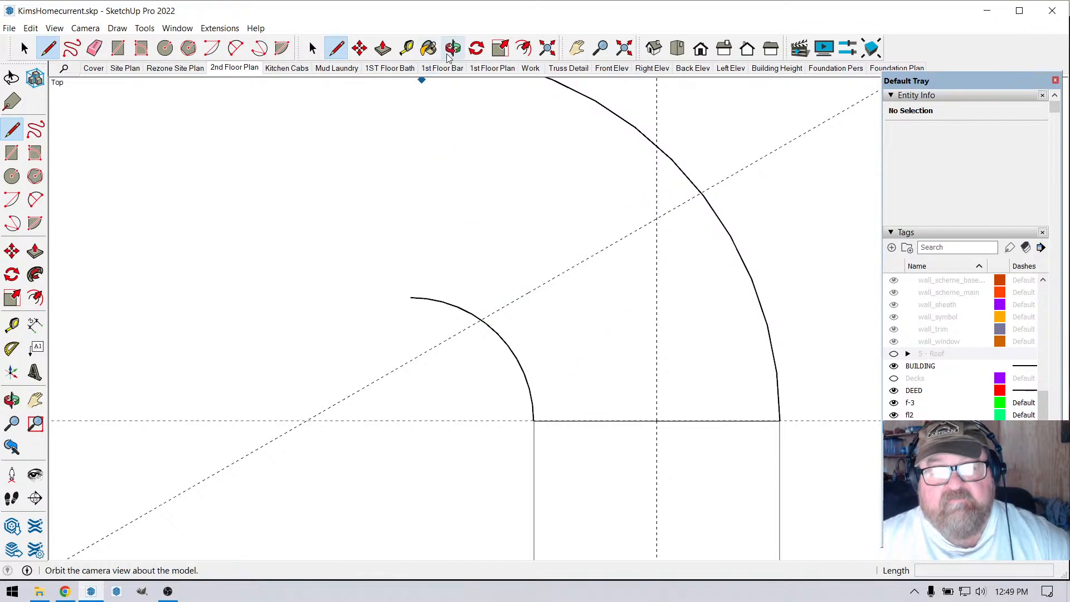
- Draw a line along the 30-degree guide, crossing both arcs and running past them at each end
{"action": "left_click_drag", "start_coordinate": [393, 442], "coordinate": [421, 330]}
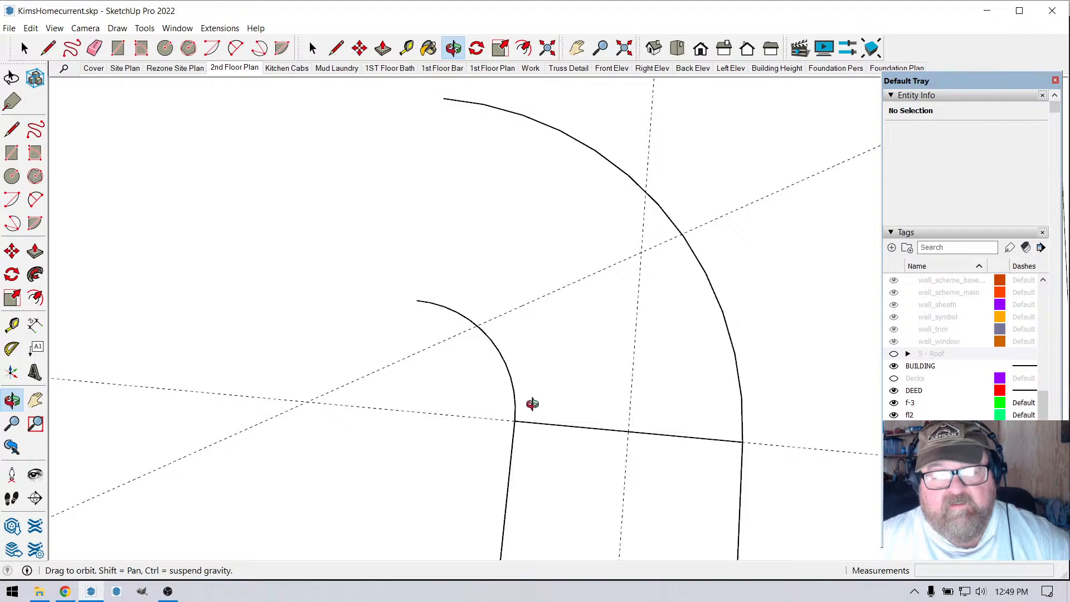
{"action": "left_click_drag", "start_coordinate": [532, 404], "coordinate": [545, 439]}
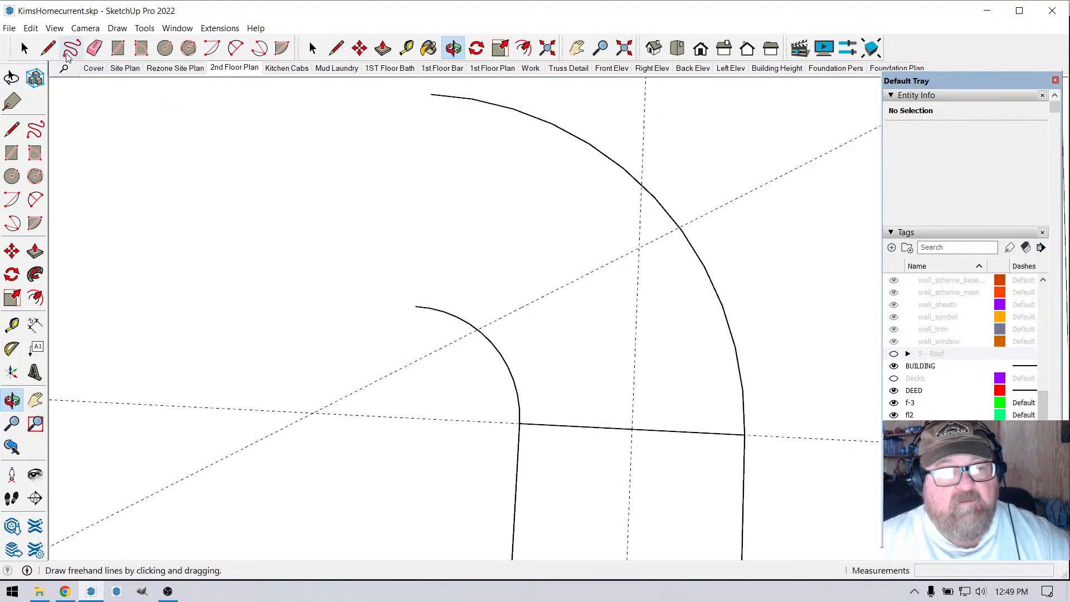
{"action": "left_click", "coordinate": [47, 47]}
{"action": "left_click", "coordinate": [378, 379]}
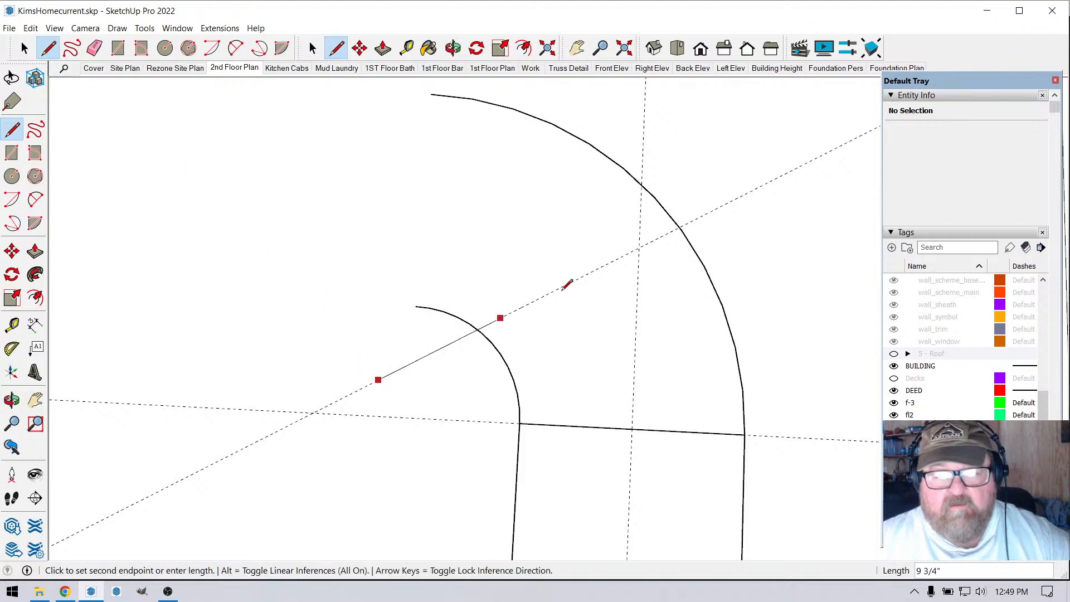
{"action": "left_click", "coordinate": [728, 202]}
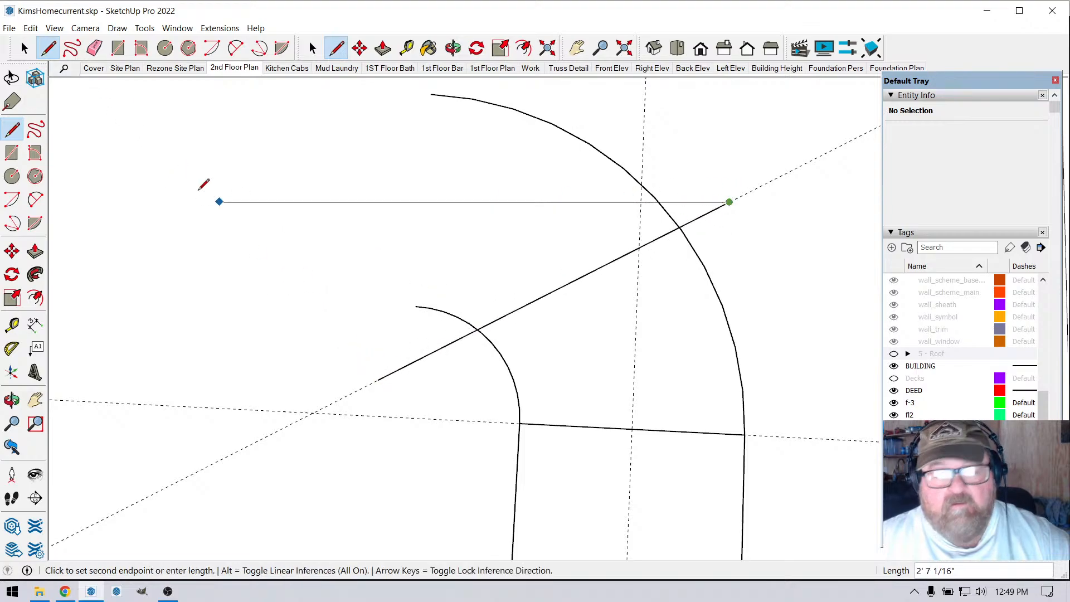
- Erase both arc portions beyond the angled line, the line's overhanging ends and the 30-degree guide
{"action": "left_click", "coordinate": [95, 48]}
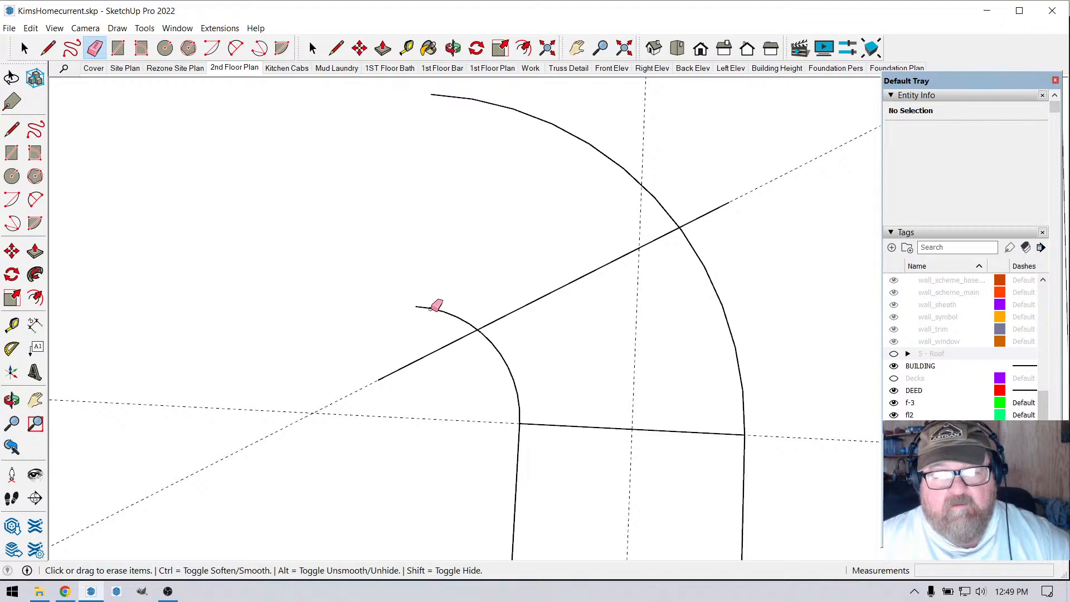
{"action": "left_click", "coordinate": [649, 193]}
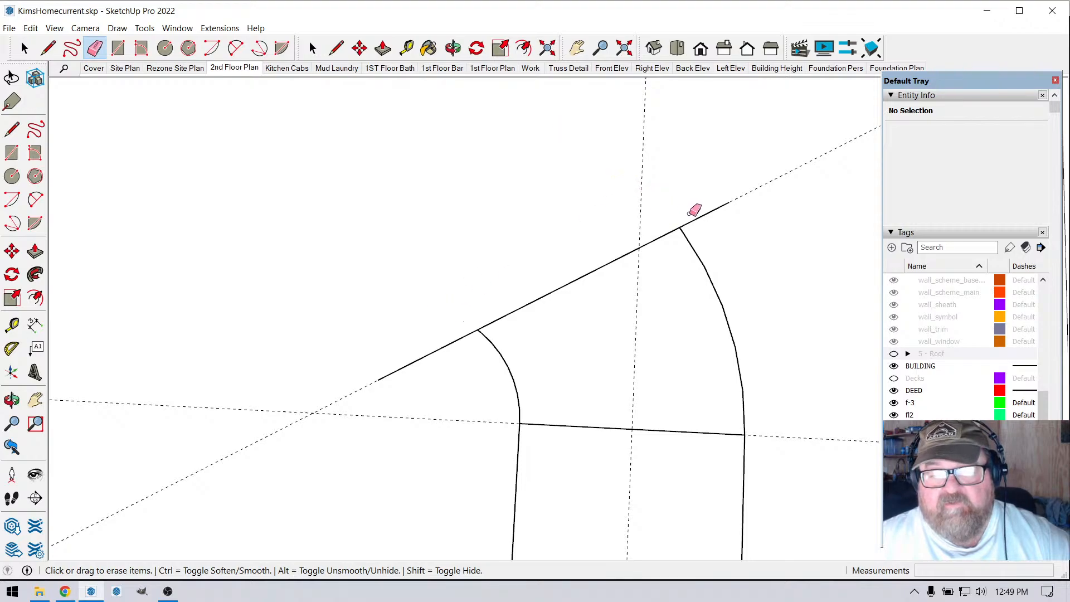
{"action": "left_click", "coordinate": [700, 218]}
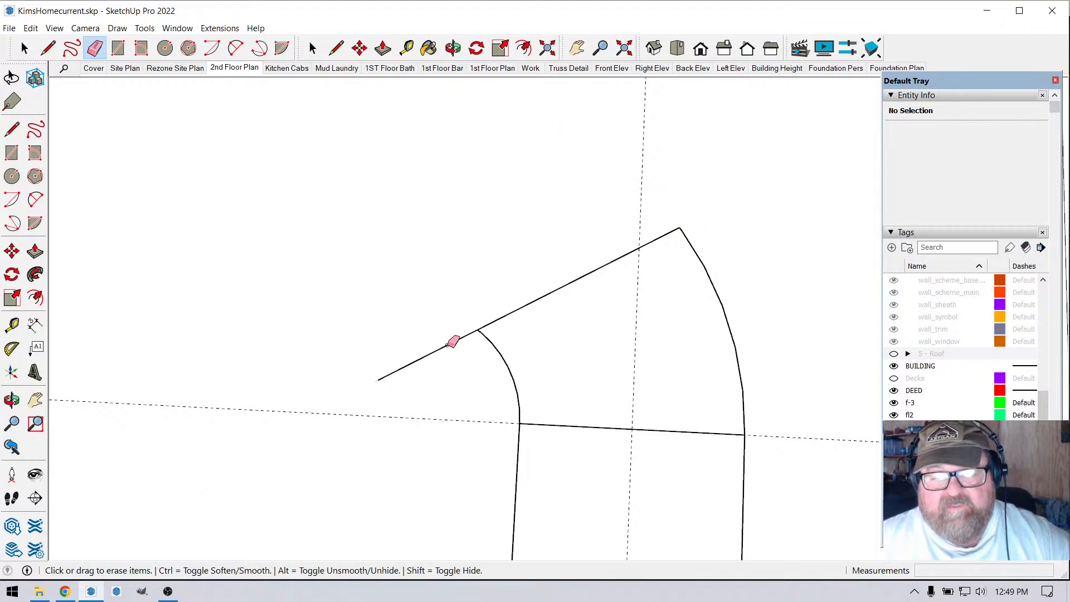
{"action": "left_click", "coordinate": [448, 344]}
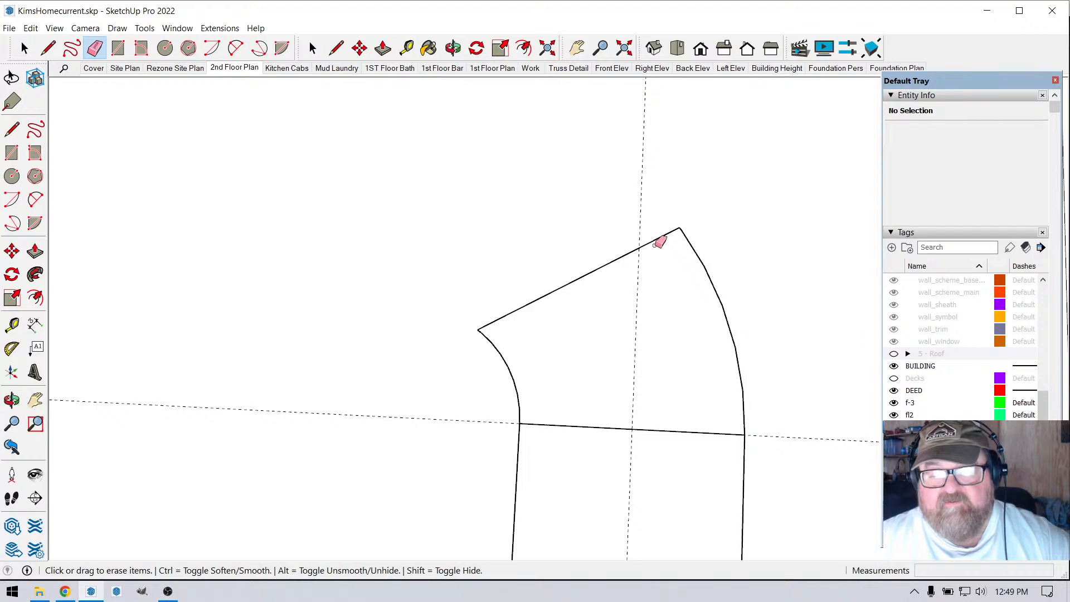
- Place a guide parallel to the box's top line, 13.74 inches above it
{"action": "key", "text": "t"}
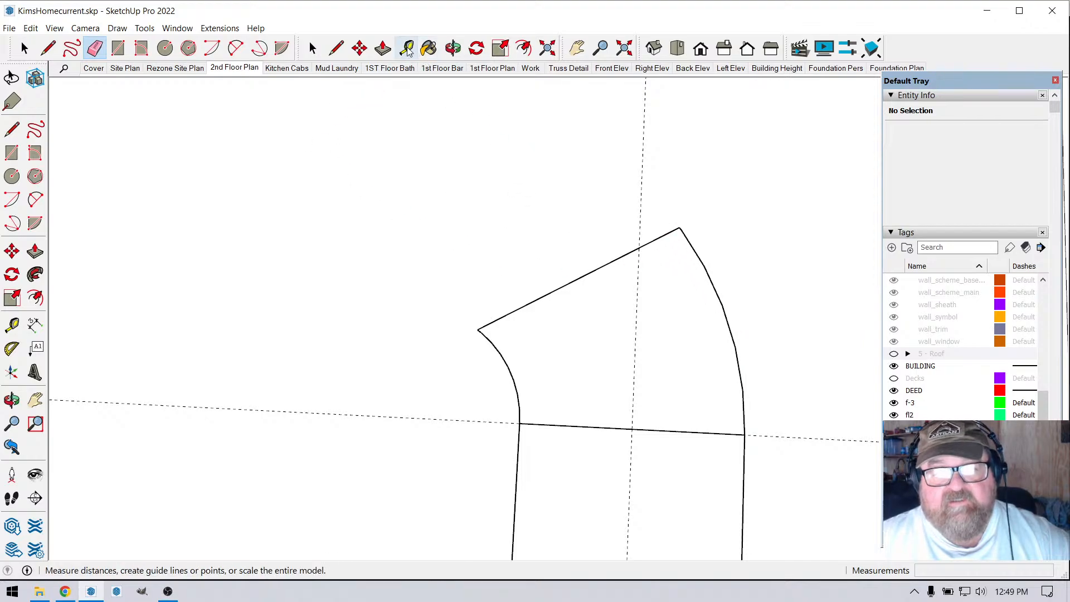
{"action": "left_click", "coordinate": [606, 427]}
{"action": "left_click", "coordinate": [607, 426]}
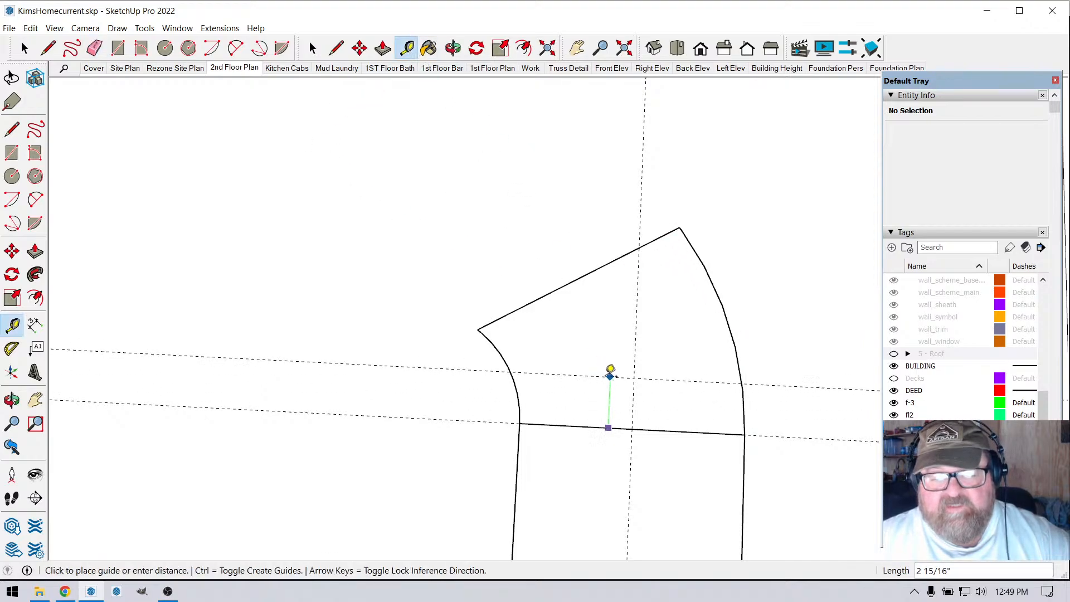
{"action": "type", "text": "13"}
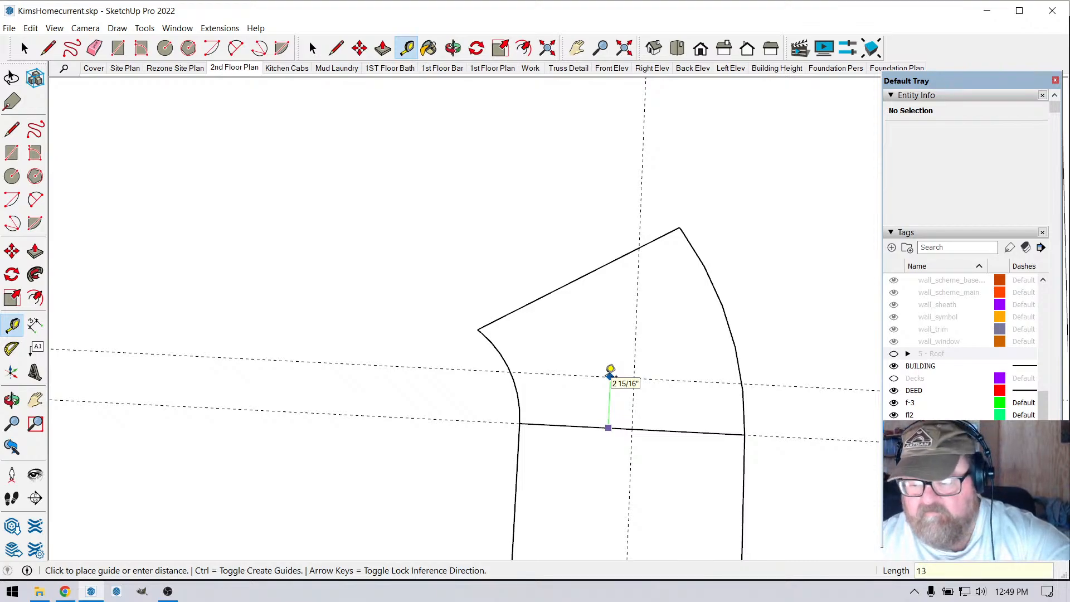
{"action": "type", "text": ".74"}
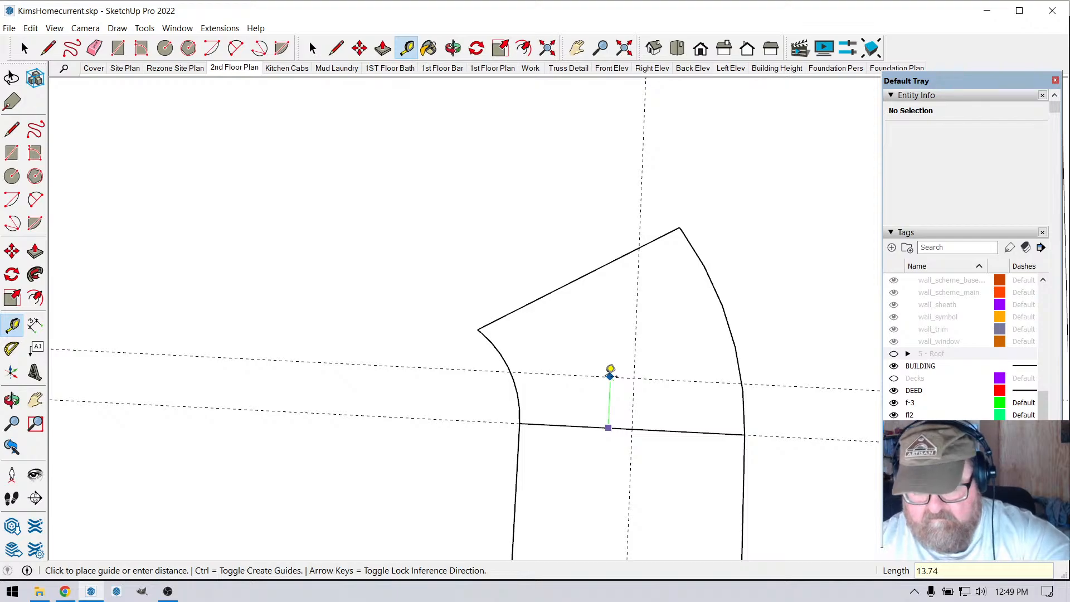
{"action": "key", "text": "Return"}
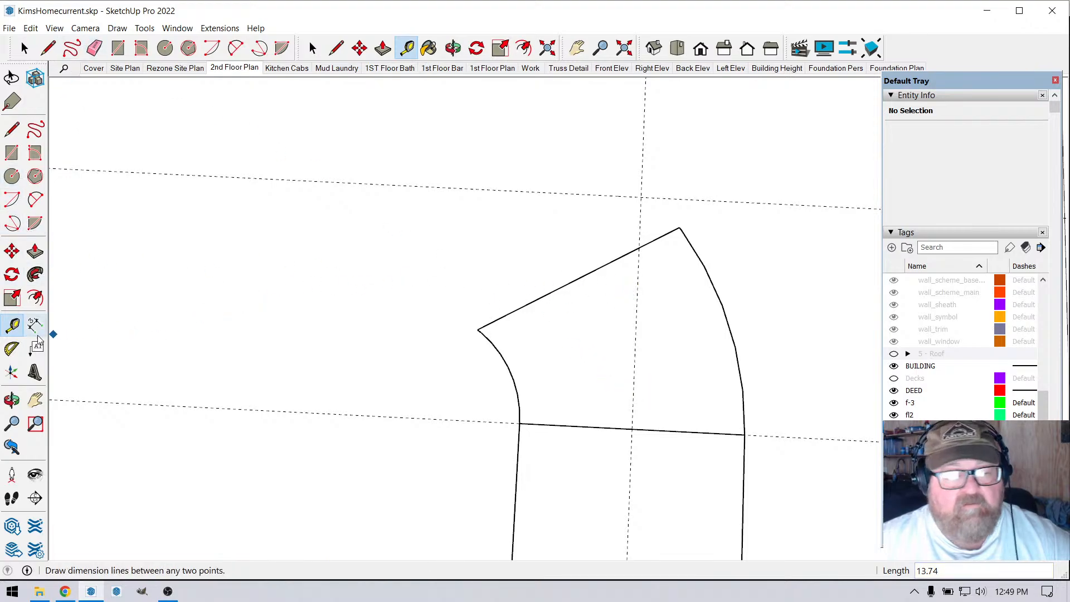
- Offset the small inner arc outward by 13 inches with the Offset tool
{"action": "left_click", "coordinate": [11, 348]}
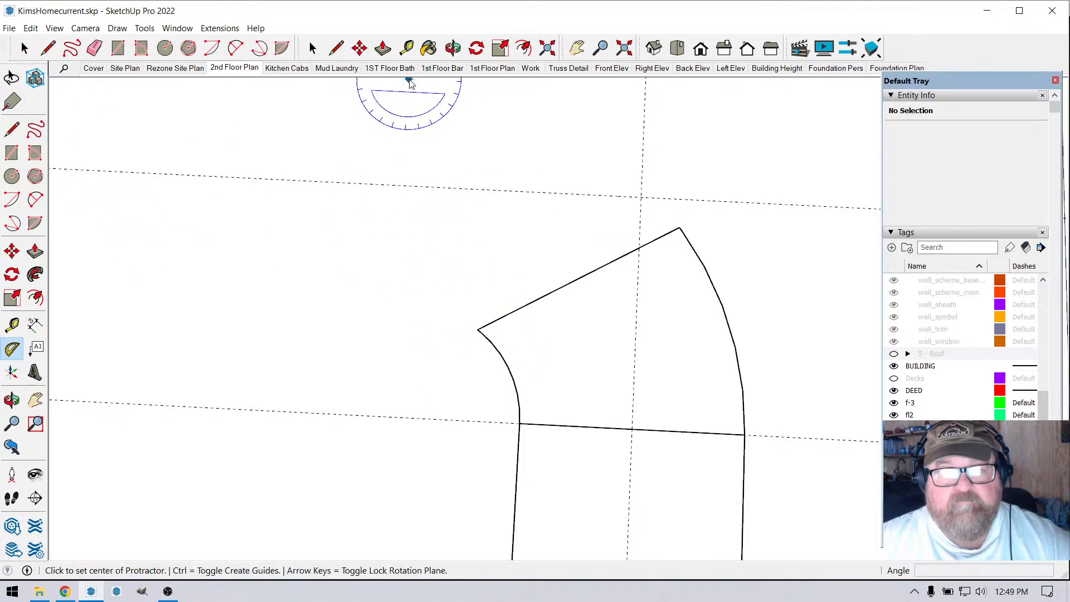
{"action": "left_click", "coordinate": [523, 48]}
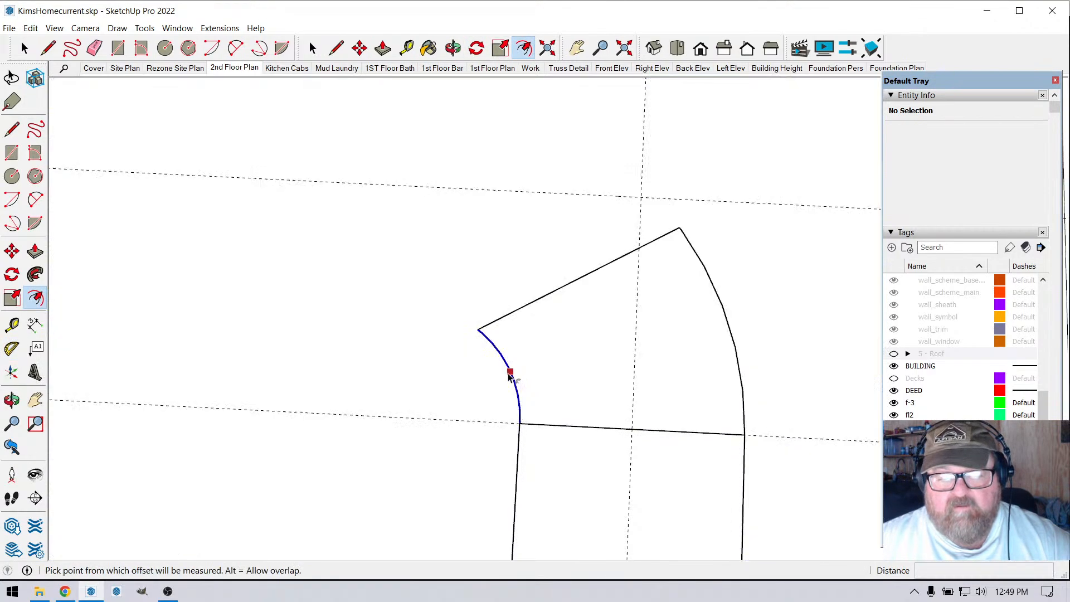
{"action": "left_click", "coordinate": [510, 372]}
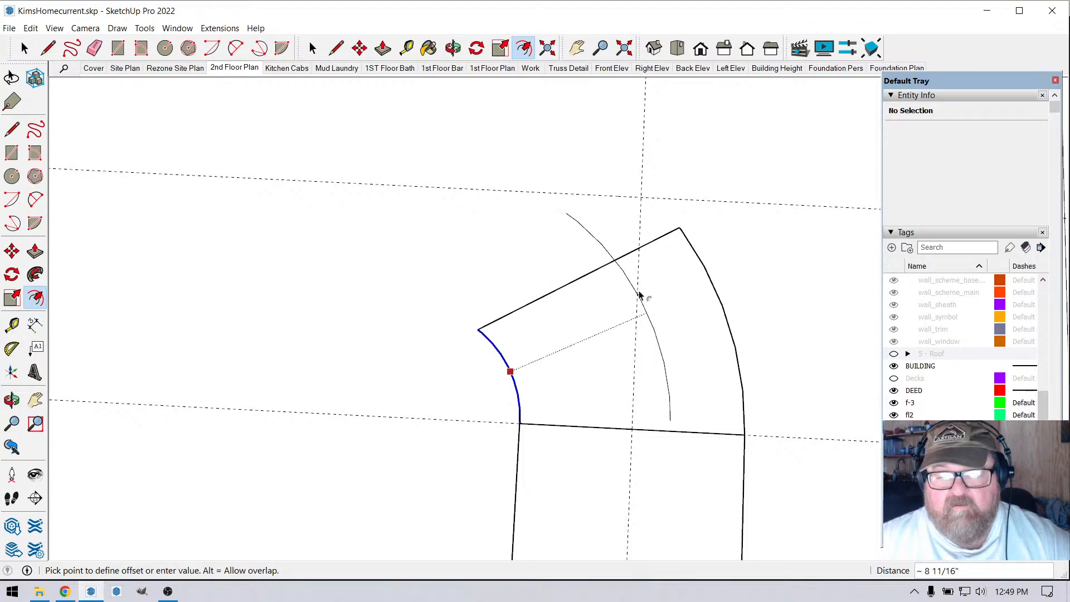
{"action": "left_click", "coordinate": [689, 230]}
{"action": "type", "text": "13"}
{"action": "key", "text": "Return"}
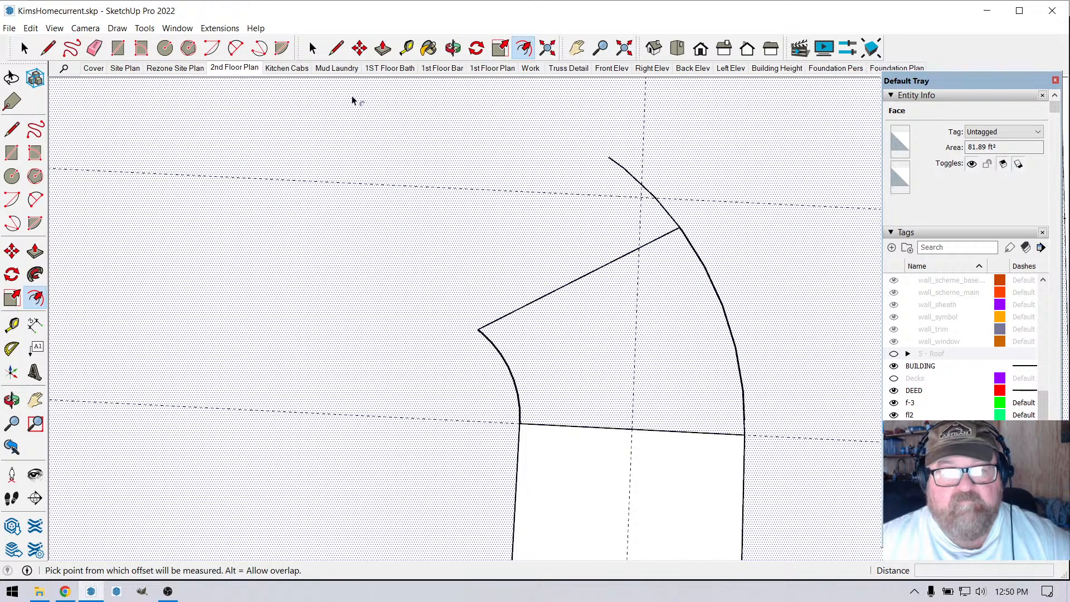
- Place another guide parallel to the box's top line, 6.75 inches above it
{"action": "left_click", "coordinate": [406, 49]}
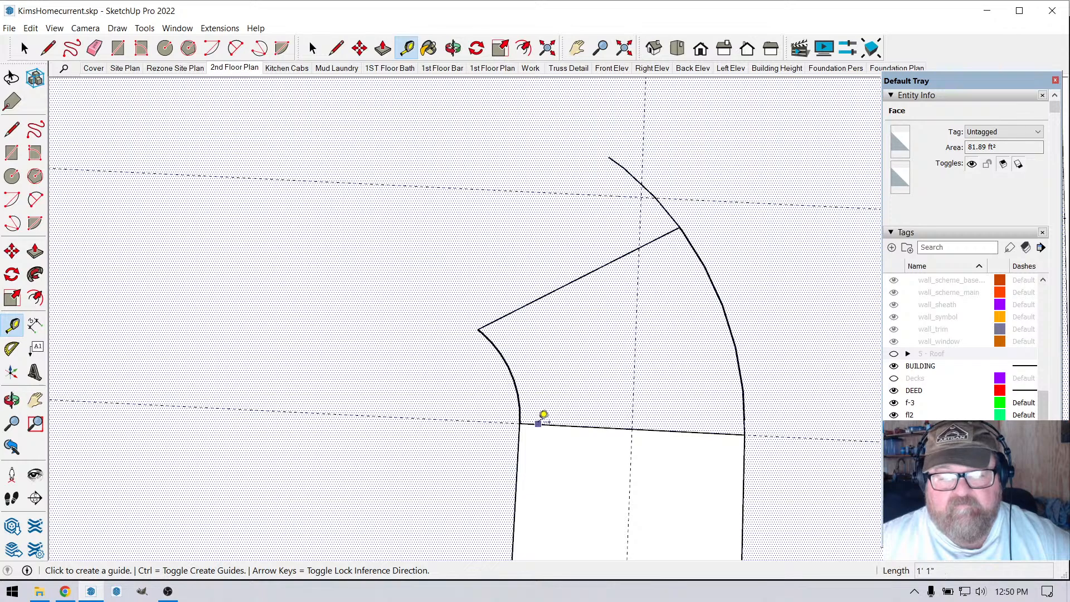
{"action": "left_click", "coordinate": [538, 424]}
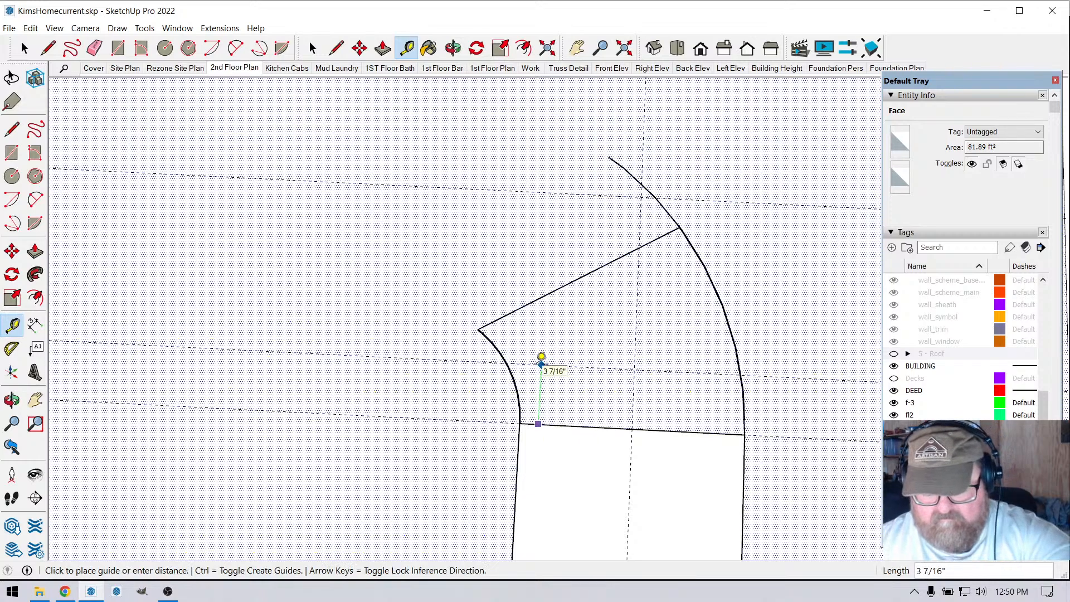
{"action": "type", "text": "6"}
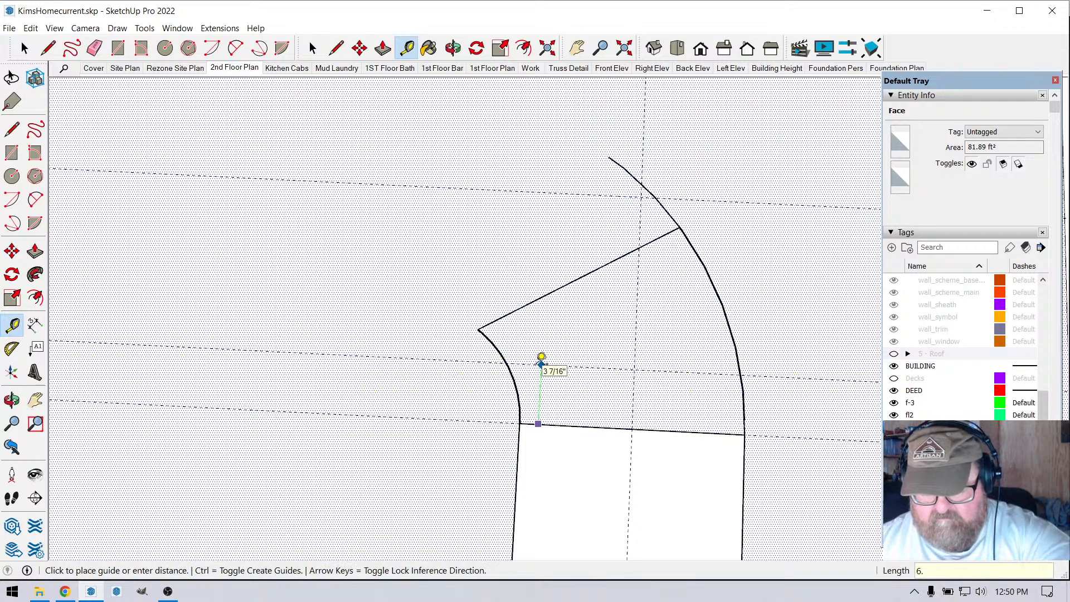
{"action": "type", "text": ".75"}
{"action": "key", "text": "Return"}
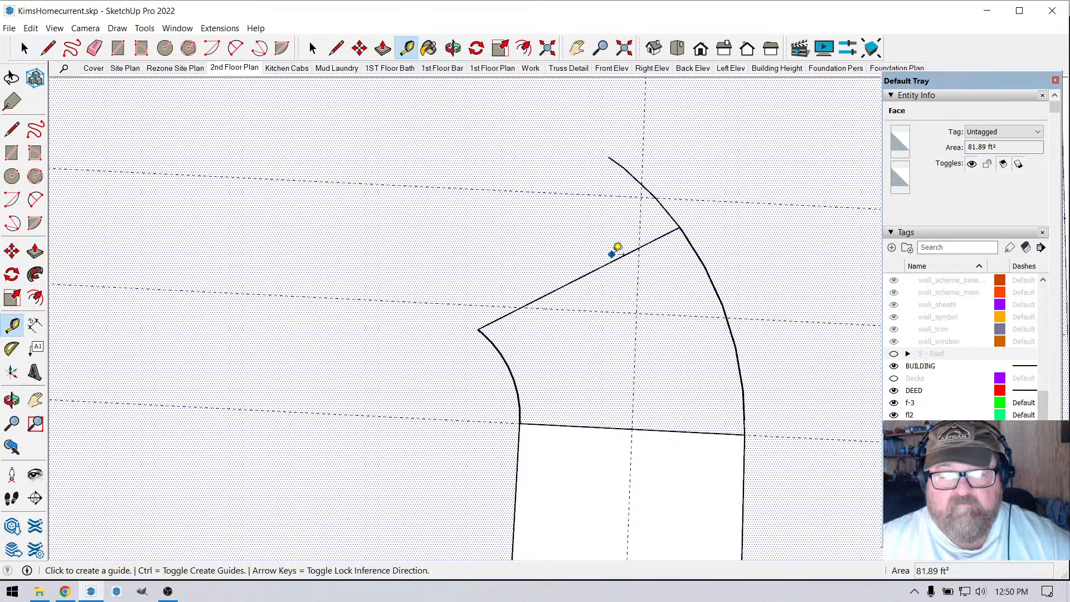
- Place a guide parallel to the angled line through the outer arc's crossing with the uppermost guide, and erase the angled line
{"action": "left_click", "coordinate": [617, 258]}
{"action": "left_click", "coordinate": [654, 197]}
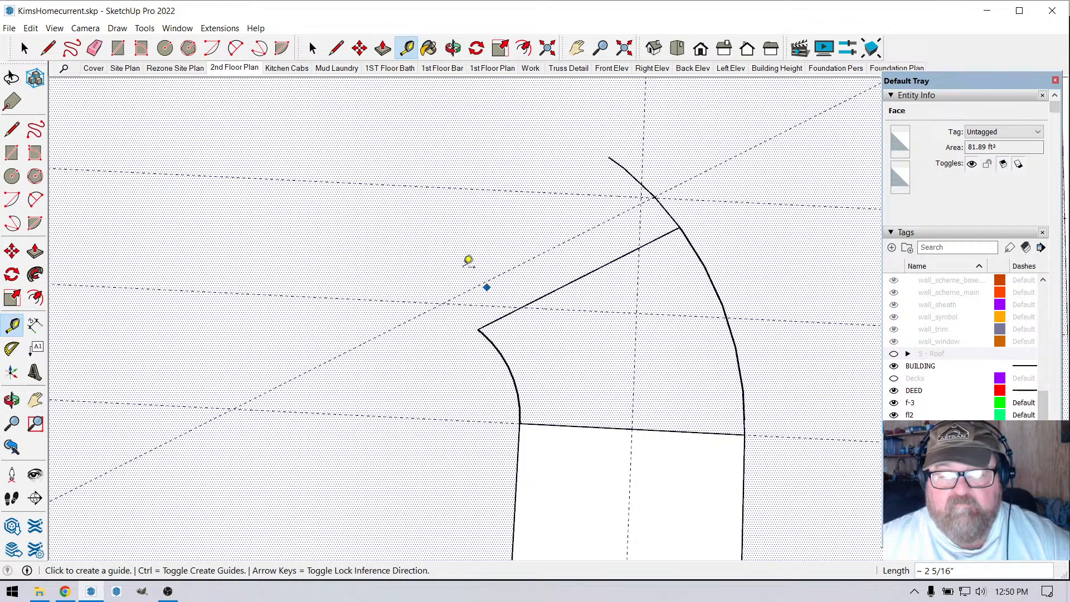
{"action": "left_click", "coordinate": [110, 49]}
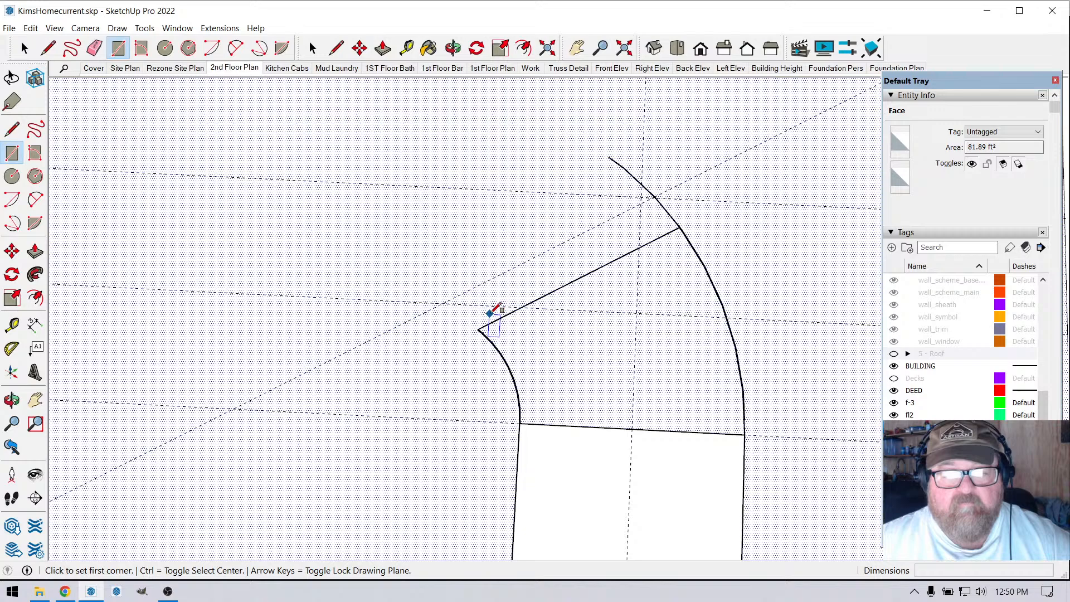
{"action": "left_click", "coordinate": [94, 48]}
{"action": "left_click", "coordinate": [552, 291]}
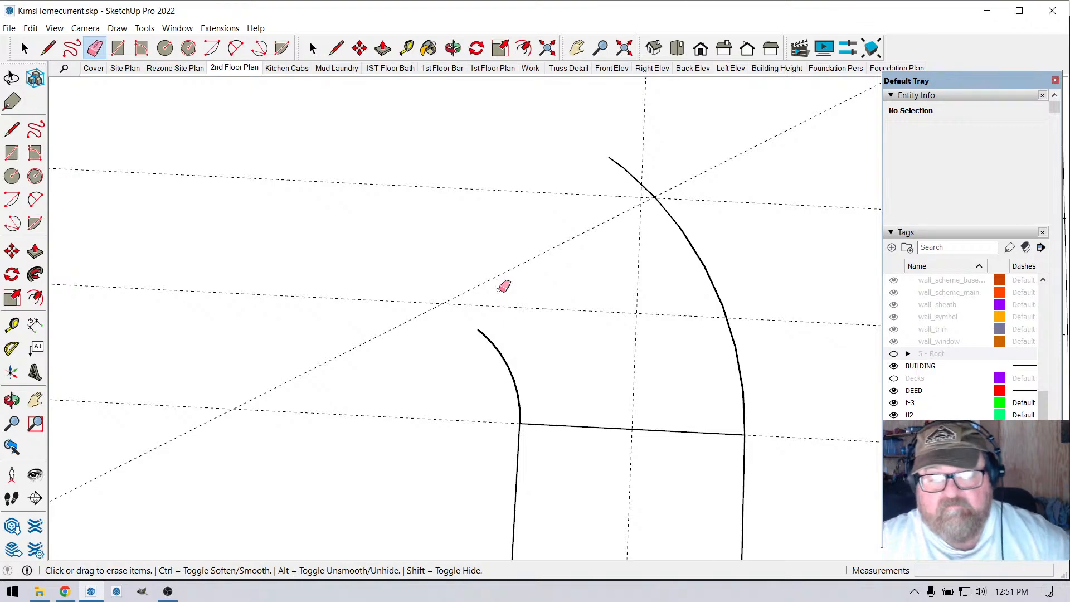
- Place a guide 6 inches outside the box's left edge and erase it again
{"action": "left_click", "coordinate": [406, 48]}
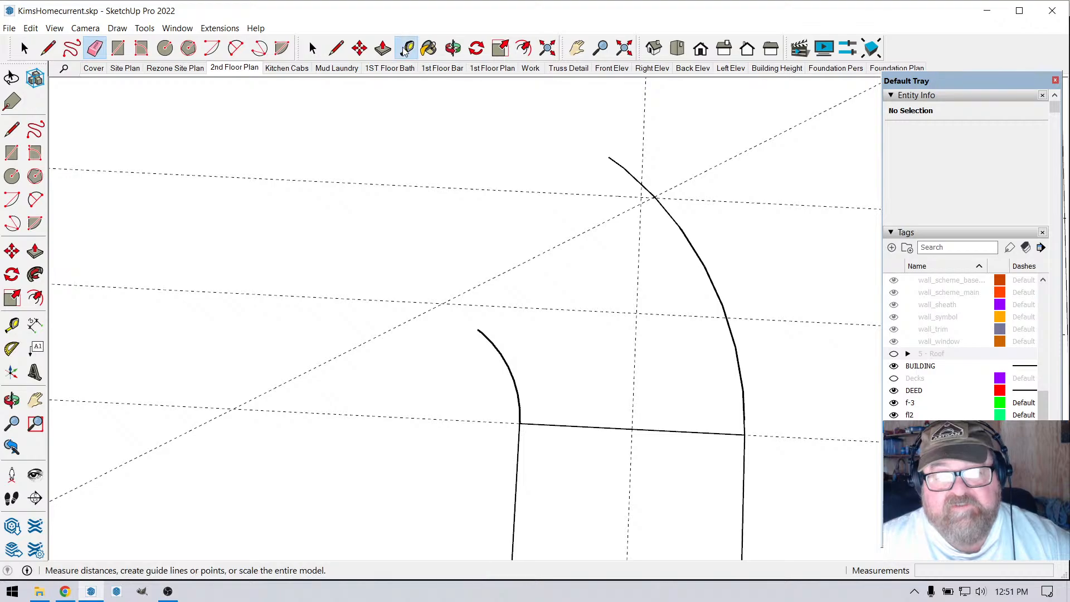
{"action": "left_click", "coordinate": [518, 447]}
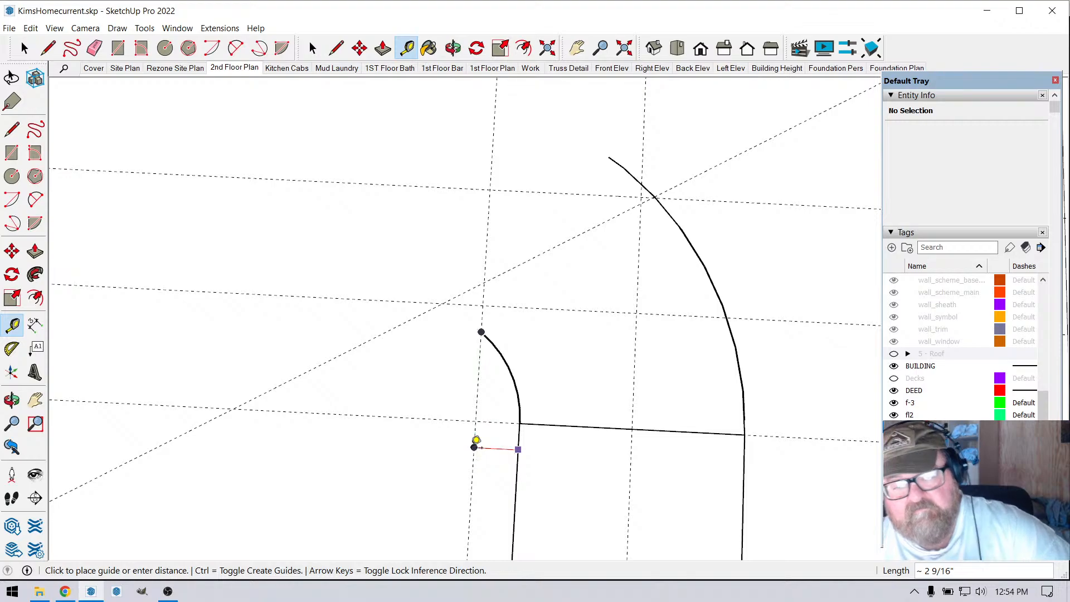
{"action": "left_click", "coordinate": [65, 592]}
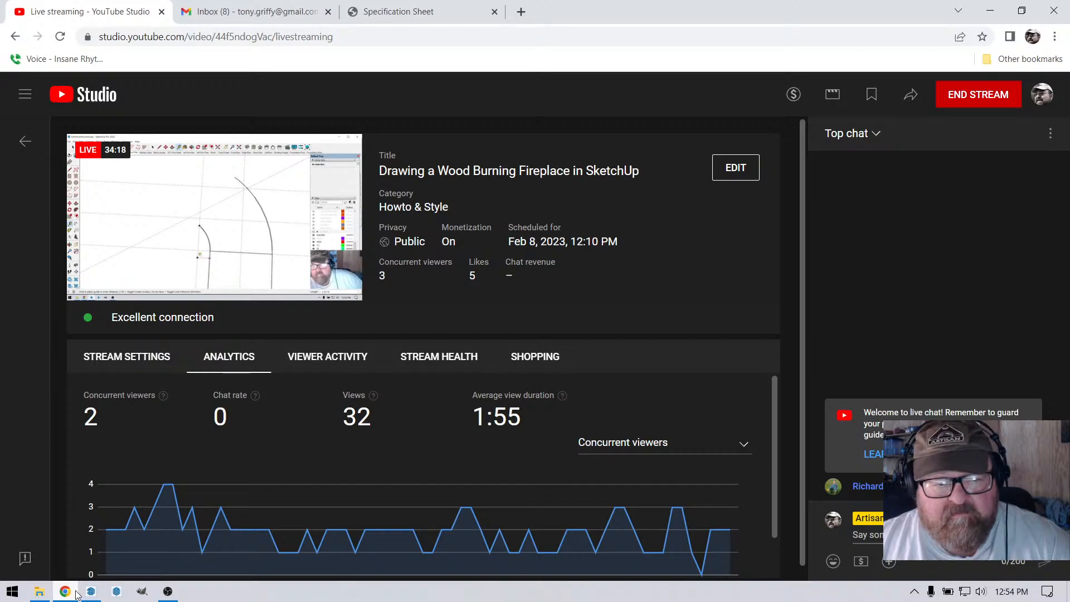
{"action": "left_click", "coordinate": [91, 591]}
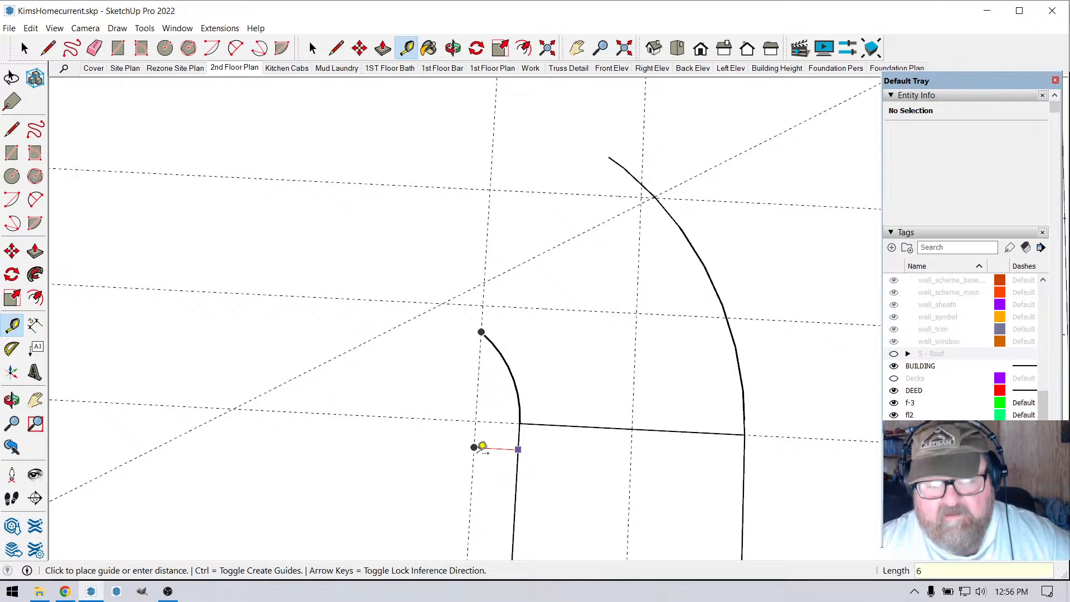
{"action": "key", "text": "Return"}
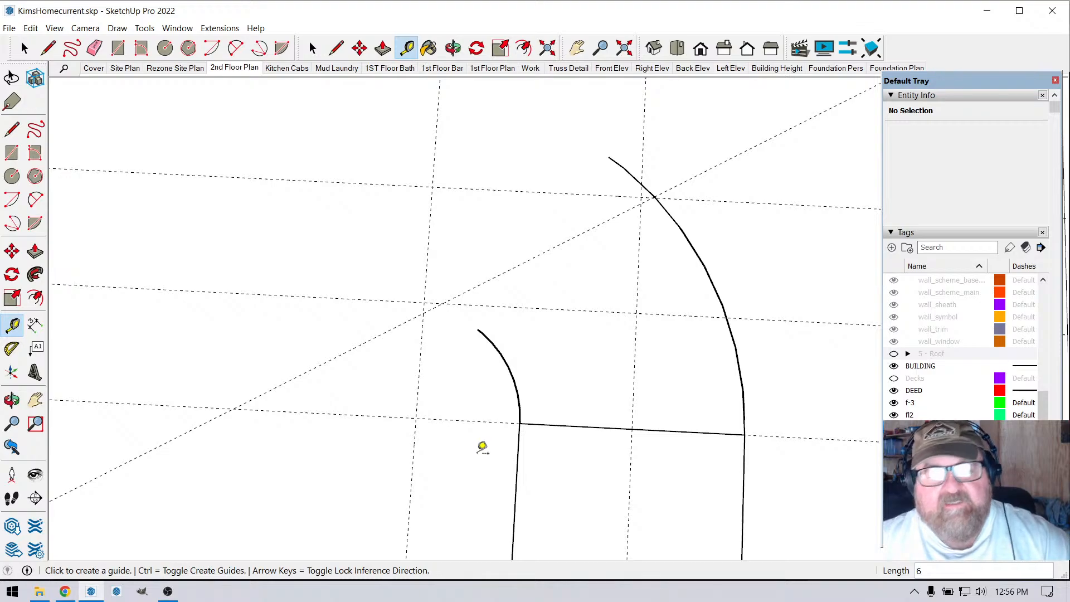
{"action": "left_click", "coordinate": [94, 48]}
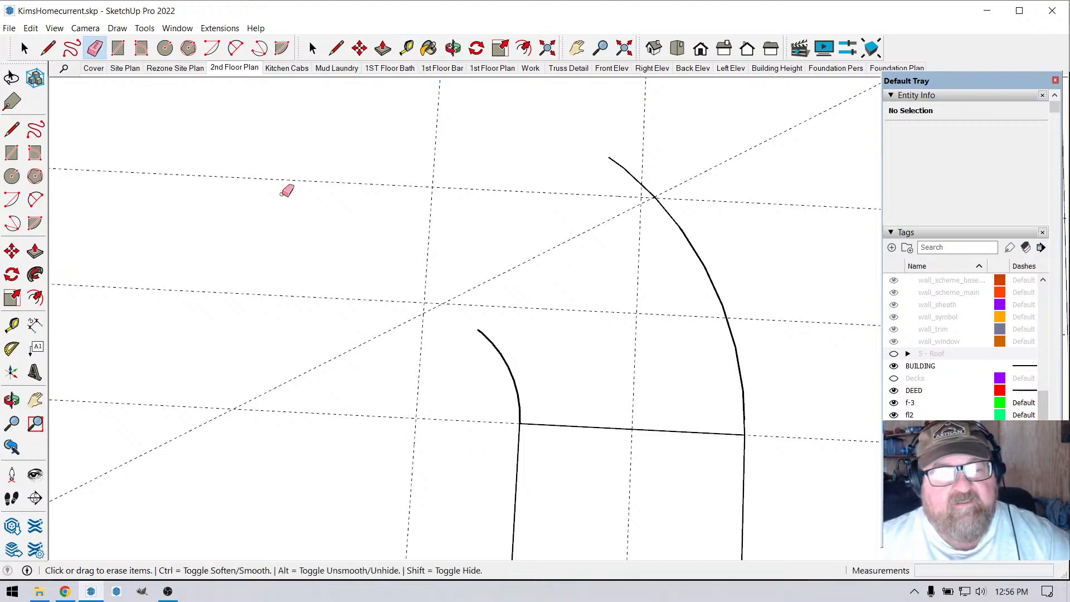
{"action": "left_click", "coordinate": [419, 367]}
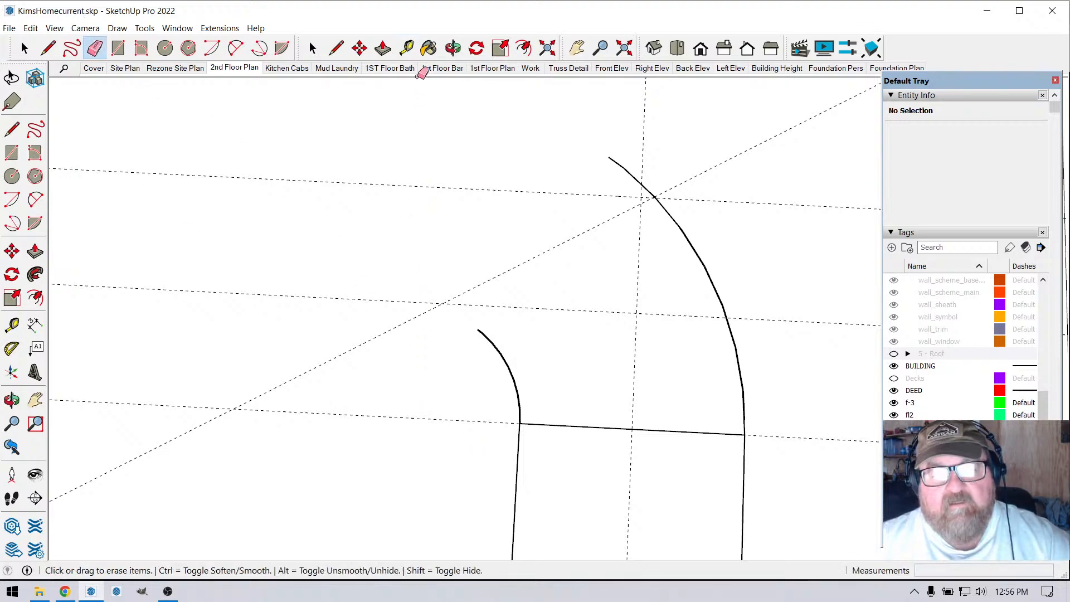
- Place a guide parallel to the box's left edge, 4.5 inches outside it
{"action": "left_click", "coordinate": [406, 48]}
{"action": "left_click", "coordinate": [518, 451]}
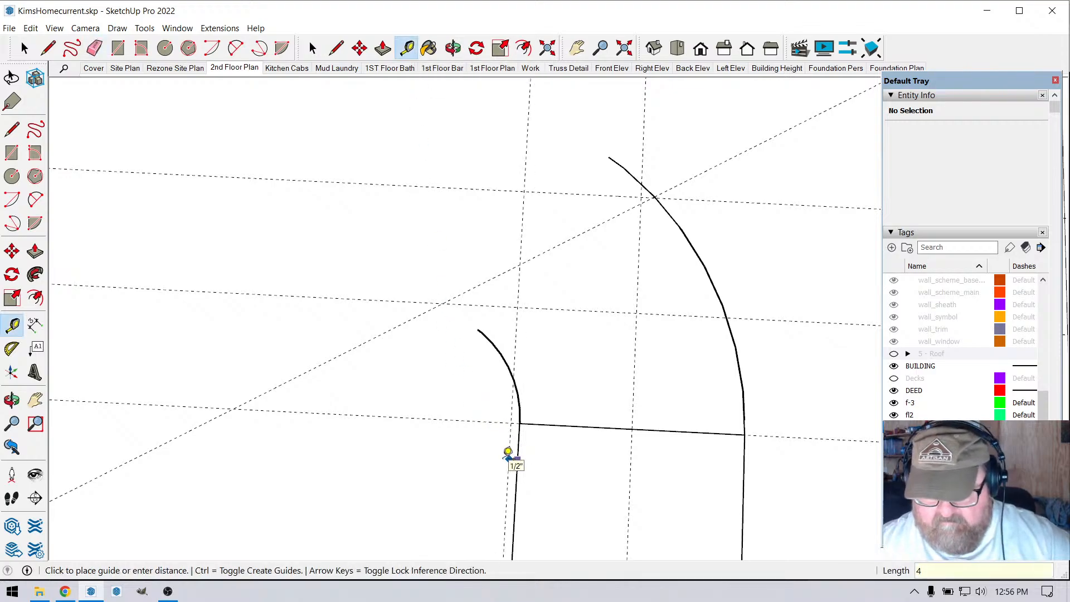
{"action": "type", "text": "4.5"}
{"action": "key", "text": "Return"}
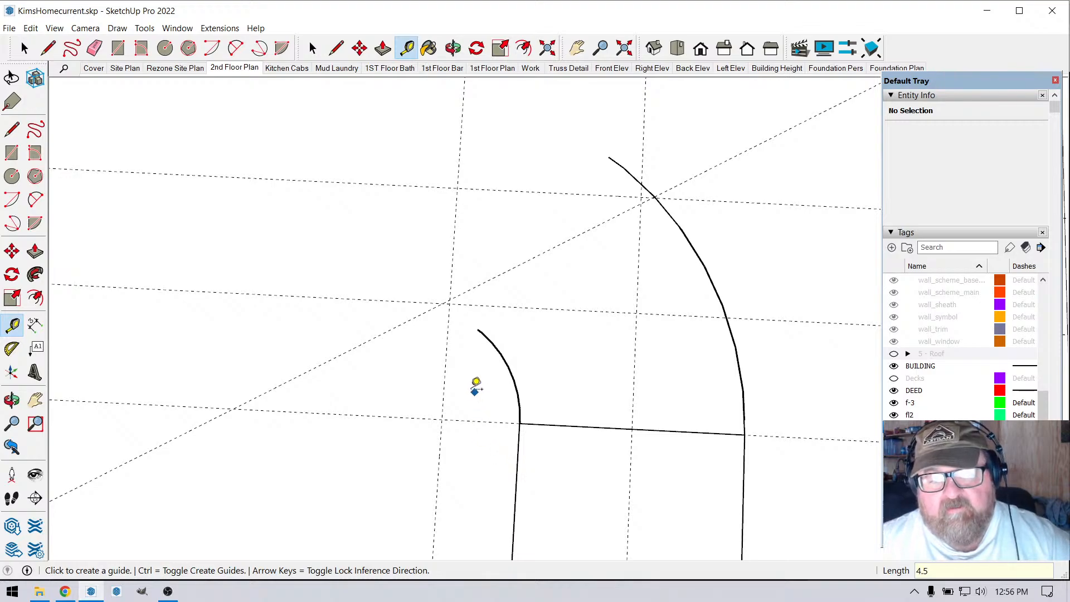
{"action": "scroll", "coordinate": [450, 323], "scroll_direction": "up", "scroll_amount": 3}
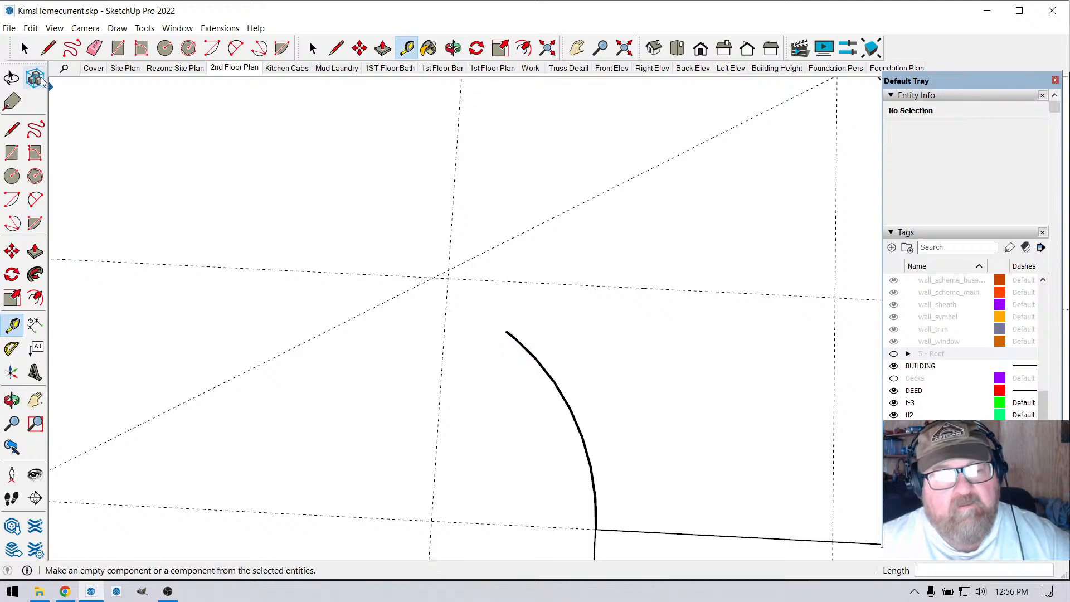
{"action": "left_click", "coordinate": [11, 78]}
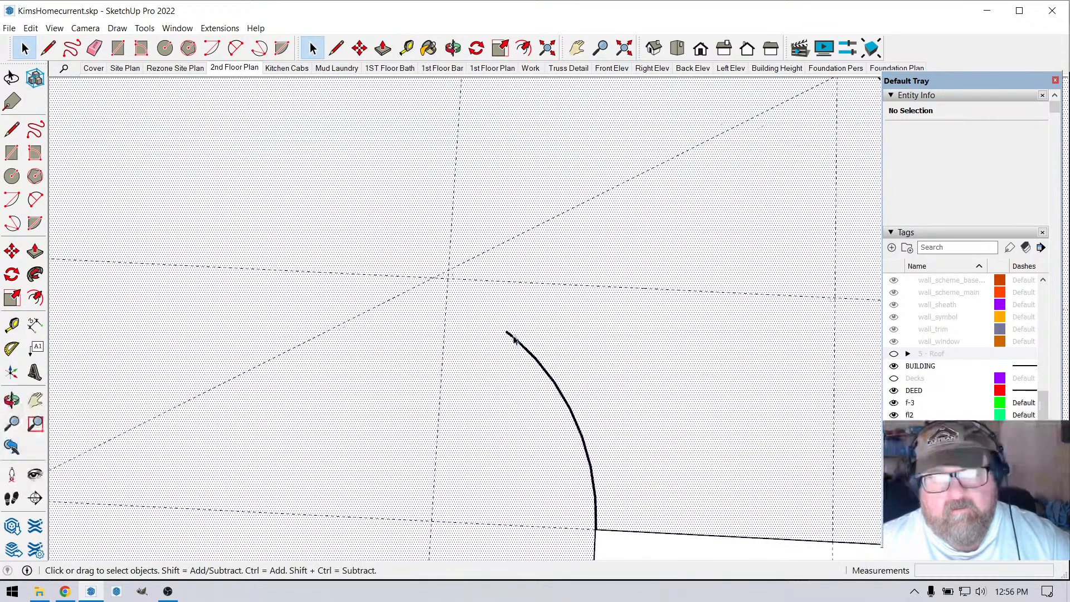
{"action": "left_click", "coordinate": [513, 338]}
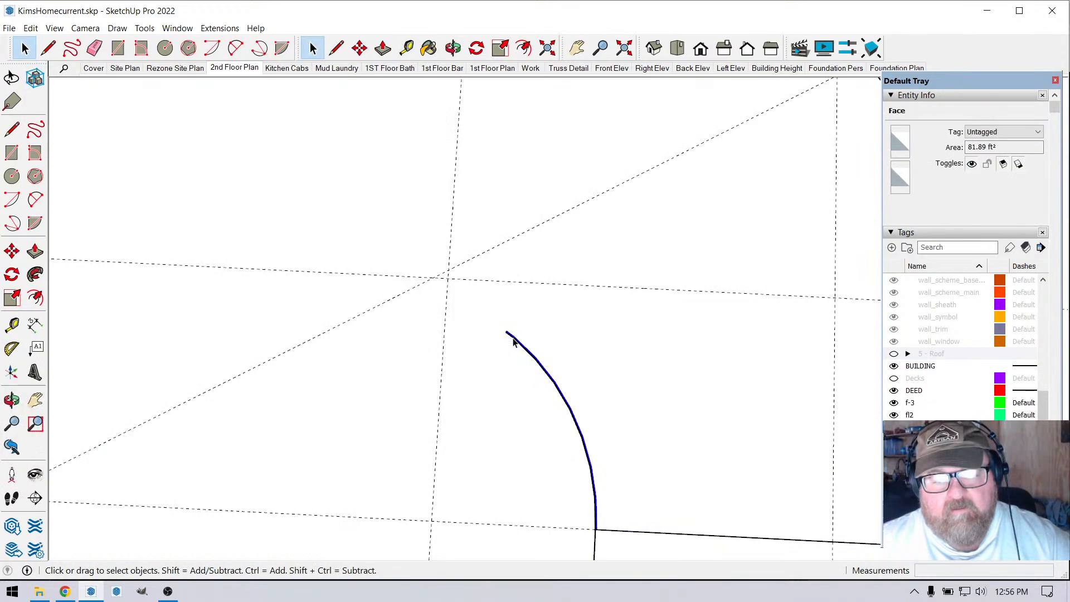
{"action": "left_click", "coordinate": [359, 48]}
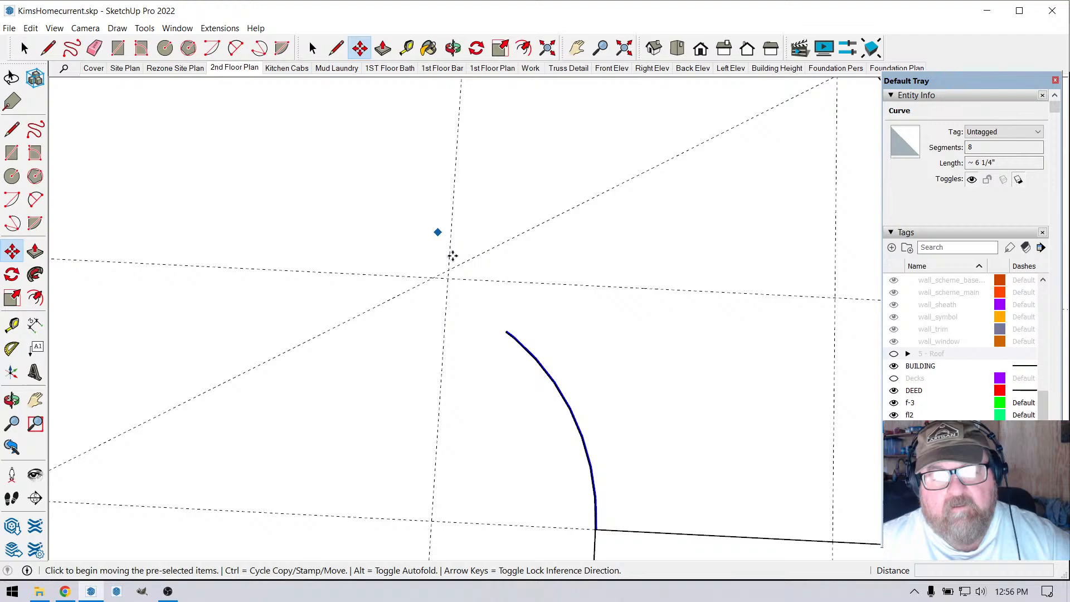
{"action": "left_click", "coordinate": [506, 332]}
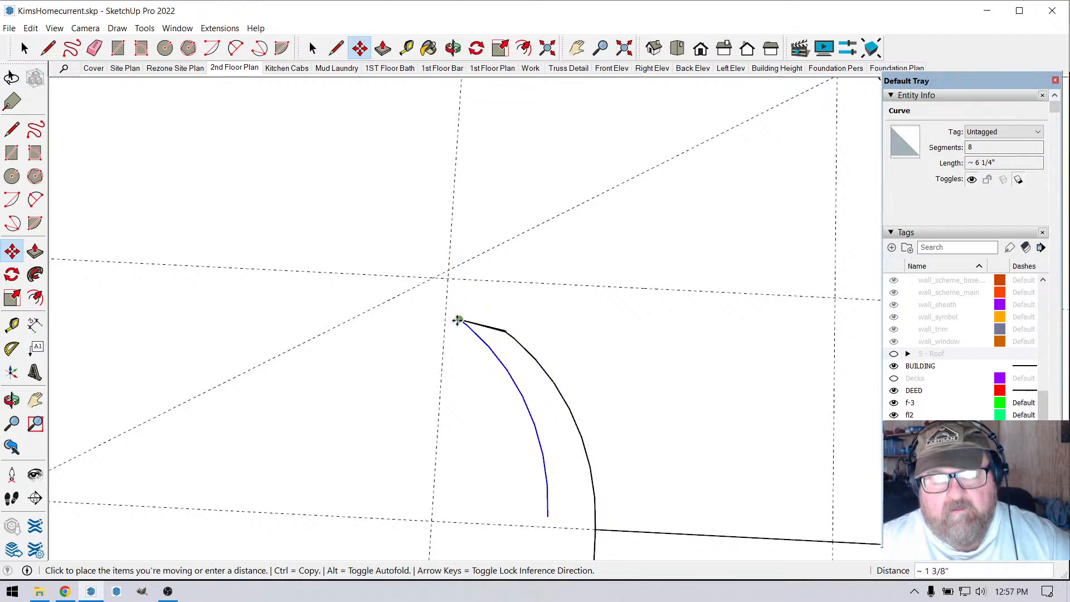
{"action": "key", "text": "Escape"}
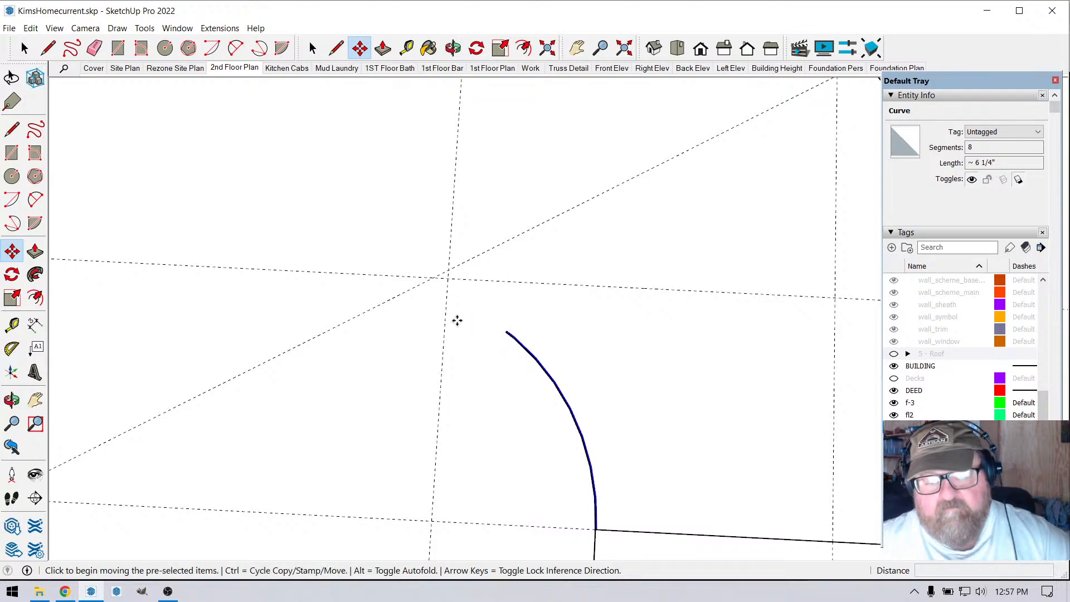
- Erase the small inner arc above the box's upper left corner
{"action": "scroll", "coordinate": [458, 312], "scroll_direction": "down", "scroll_amount": 3}
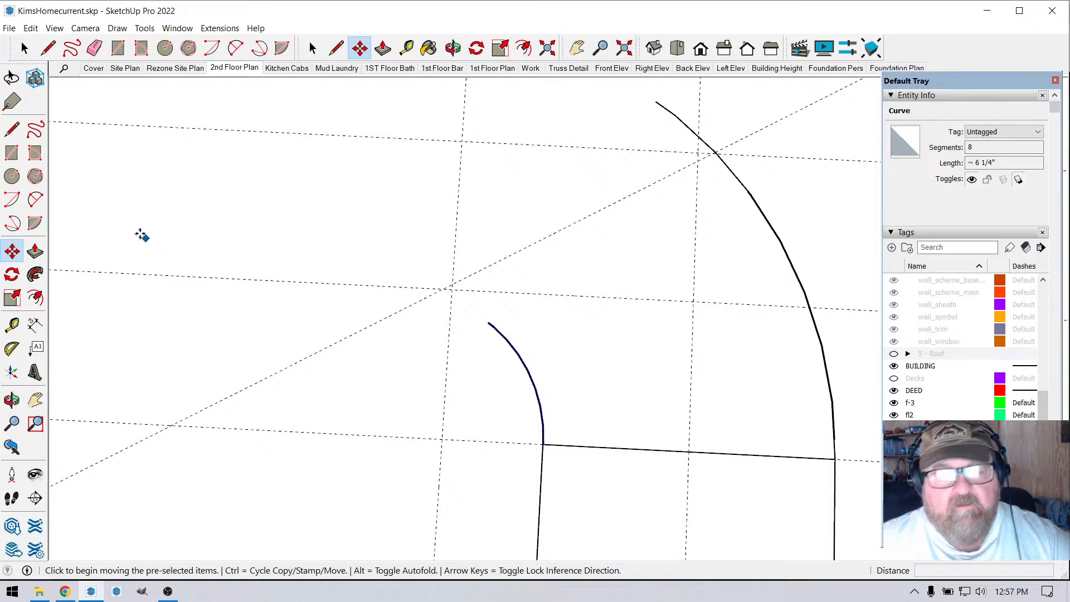
{"action": "left_click", "coordinate": [95, 48]}
{"action": "left_click", "coordinate": [500, 336]}
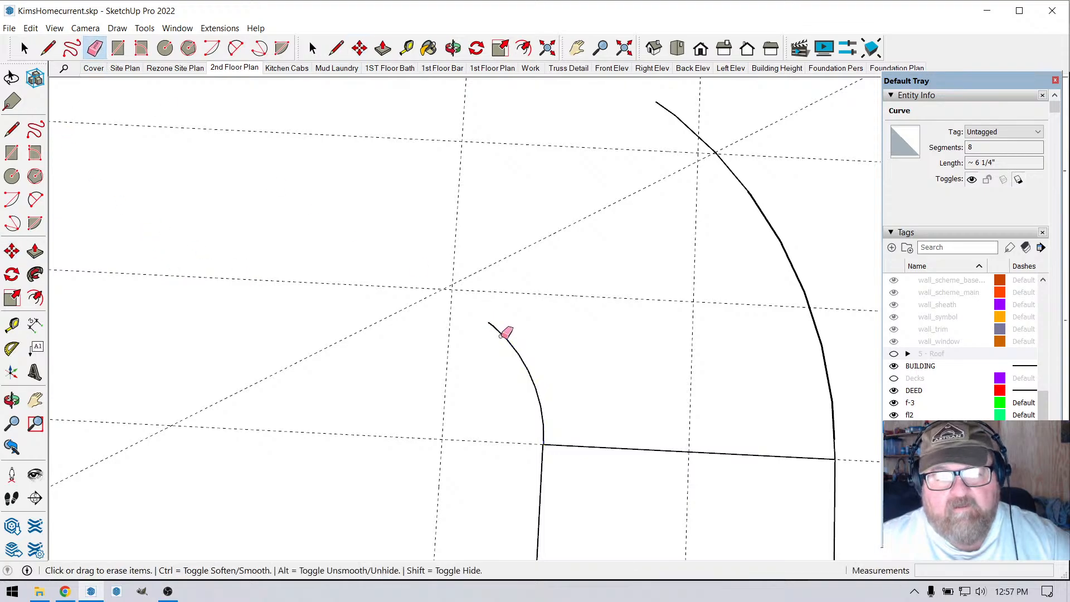
{"action": "left_click", "coordinate": [510, 348]}
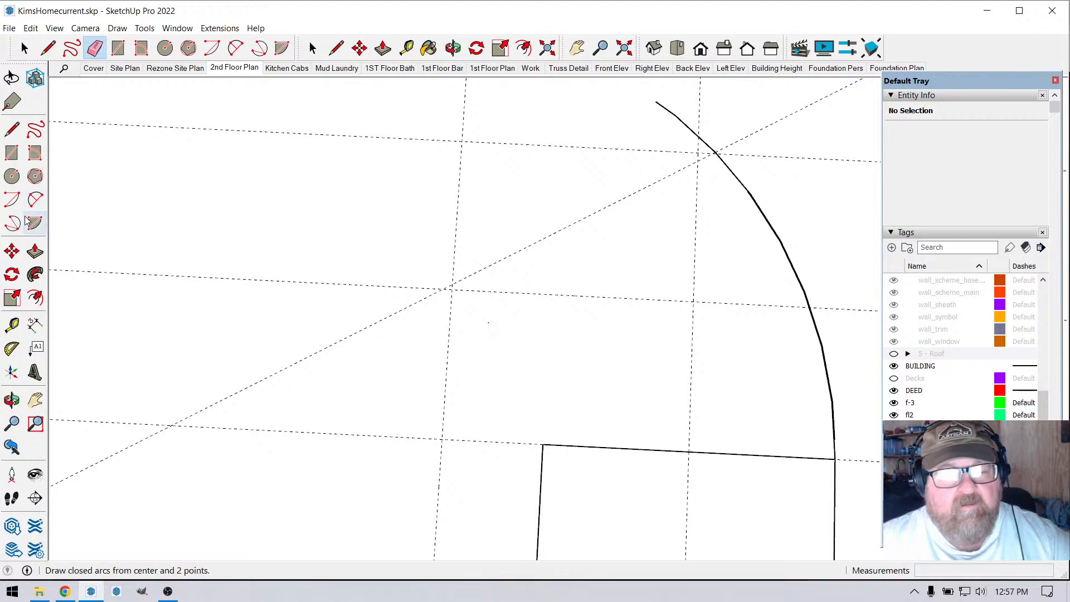
- Draw a tangent arc from the box's upper left corner to the inner crossing of the angled guide and vertical guide
{"action": "left_click", "coordinate": [236, 48]}
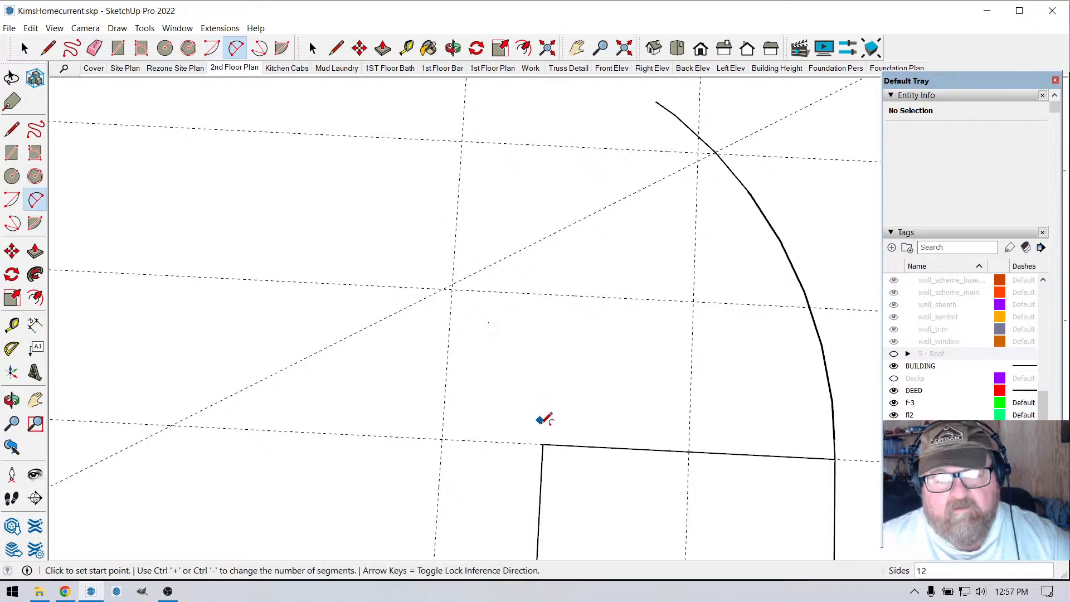
{"action": "left_click", "coordinate": [543, 444]}
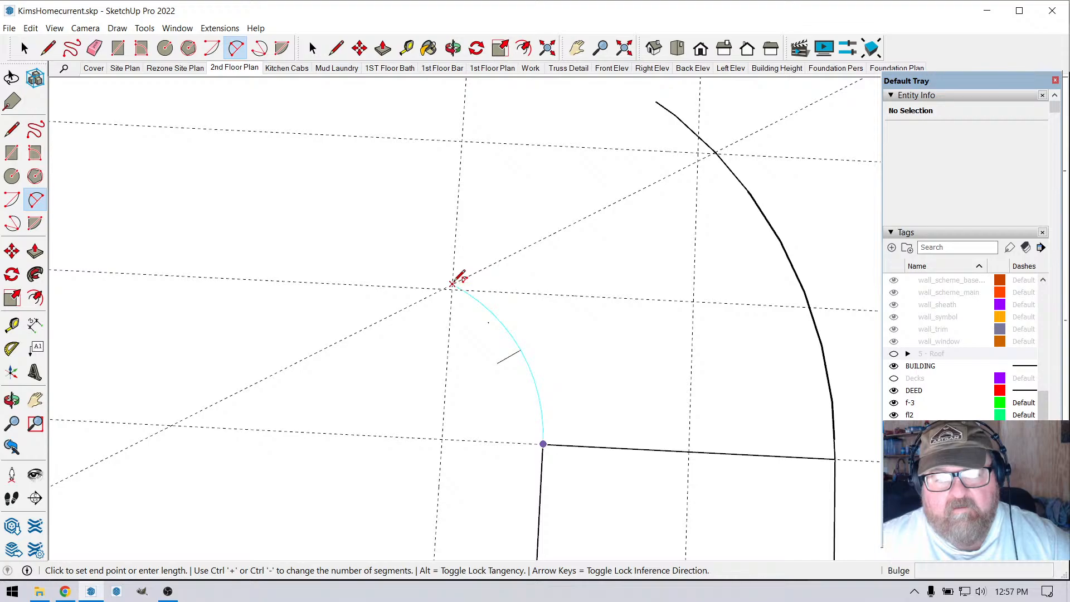
{"action": "left_click", "coordinate": [452, 284]}
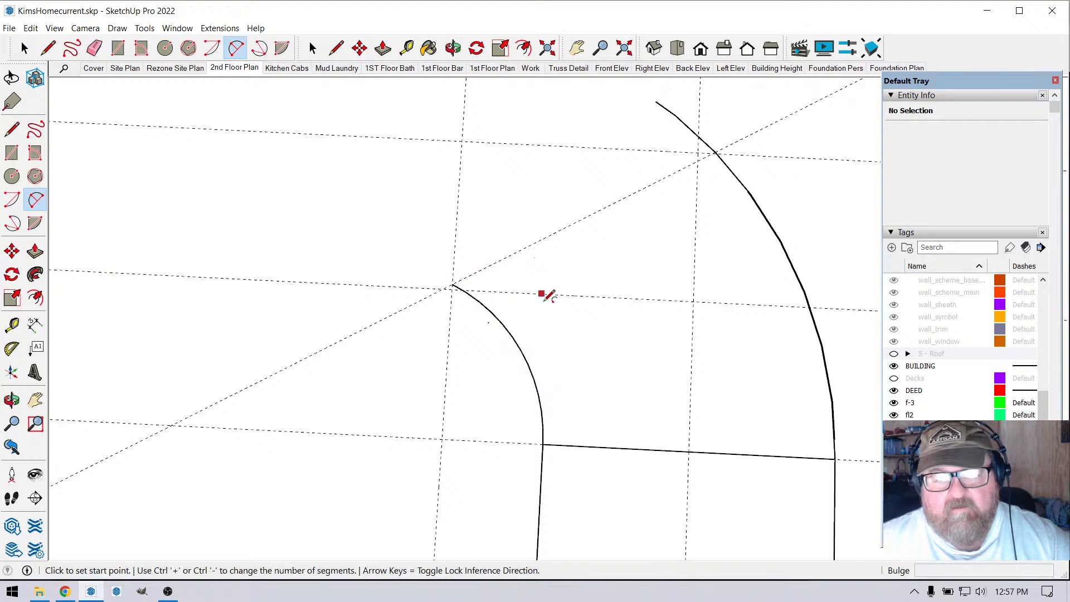
- Draw a straight line from the inner arc's upper end to the outer arc's crossing with the angled guide
{"action": "scroll", "coordinate": [454, 358], "scroll_direction": "down", "scroll_amount": 2}
{"action": "key", "text": "l"}
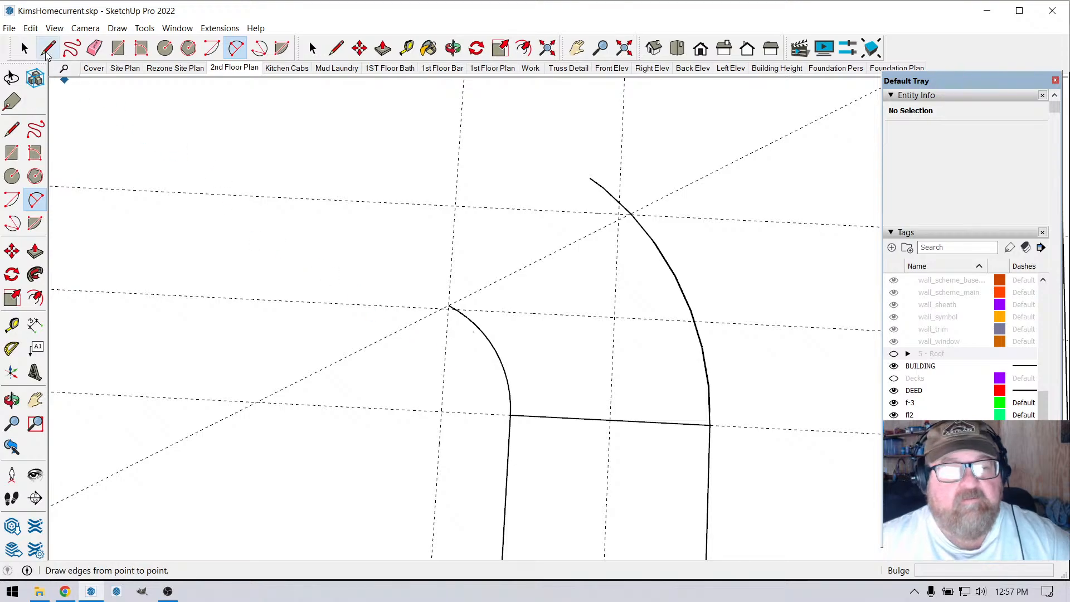
{"action": "left_click", "coordinate": [449, 305]}
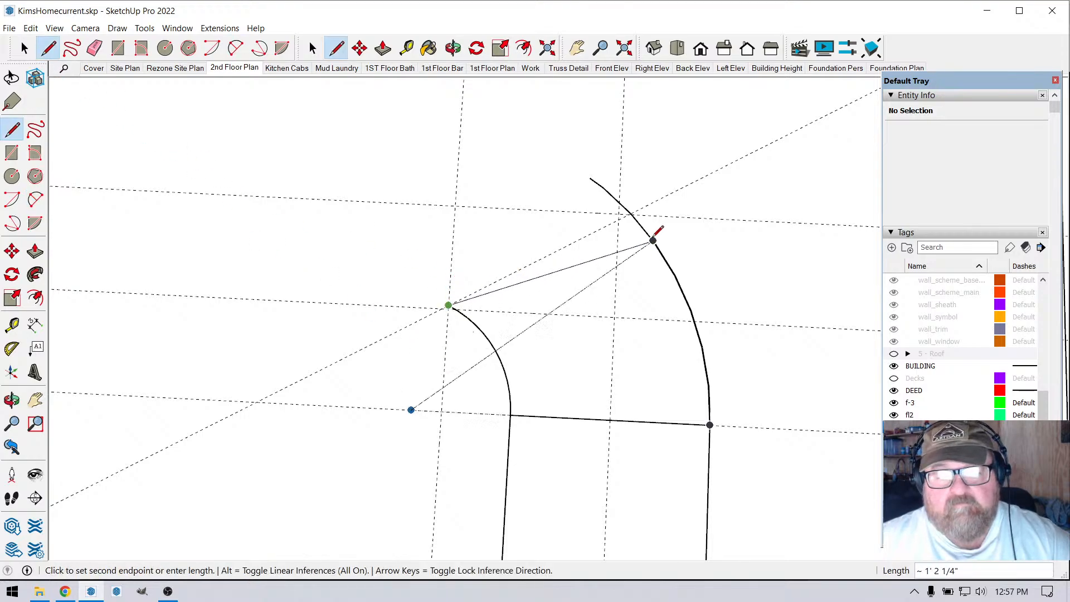
{"action": "left_click", "coordinate": [630, 213]}
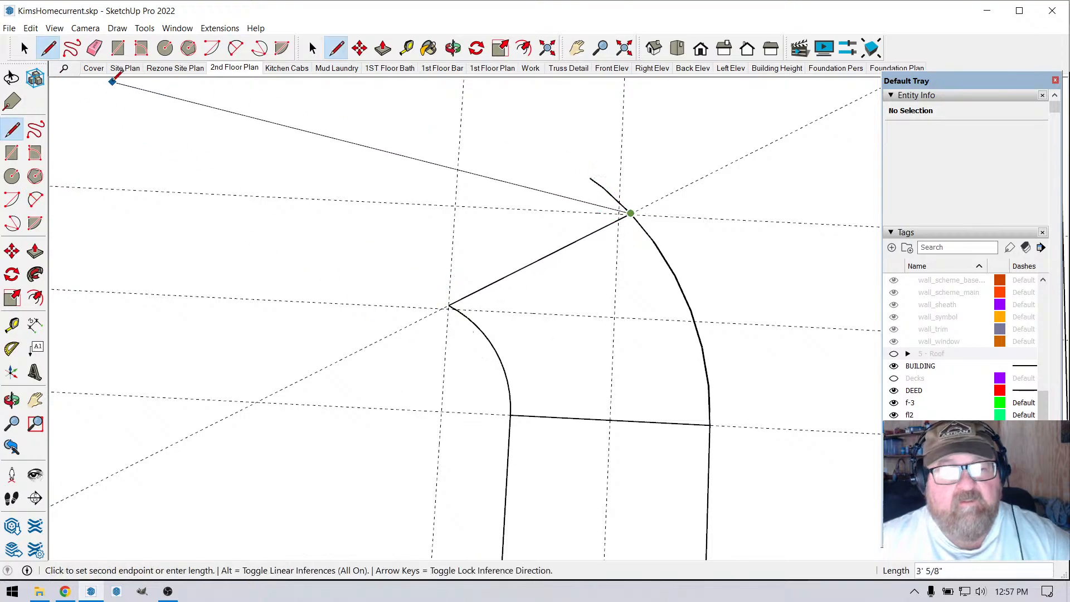
- Erase the outer arc's overhanging end and all guides except the one along the box's upper edge
{"action": "key", "text": "e"}
{"action": "mouse_move", "coordinate": [639, 179]}
{"action": "left_mouse_down"}
{"action": "mouse_move", "coordinate": [590, 199]}
{"action": "mouse_move", "coordinate": [630, 218]}
{"action": "left_mouse_up"}
{"action": "mouse_move", "coordinate": [448, 255]}
{"action": "left_mouse_down"}
{"action": "mouse_move", "coordinate": [433, 278]}
{"action": "mouse_move", "coordinate": [484, 307]}
{"action": "mouse_move", "coordinate": [517, 307]}
{"action": "mouse_move", "coordinate": [522, 318]}
{"action": "left_mouse_up"}
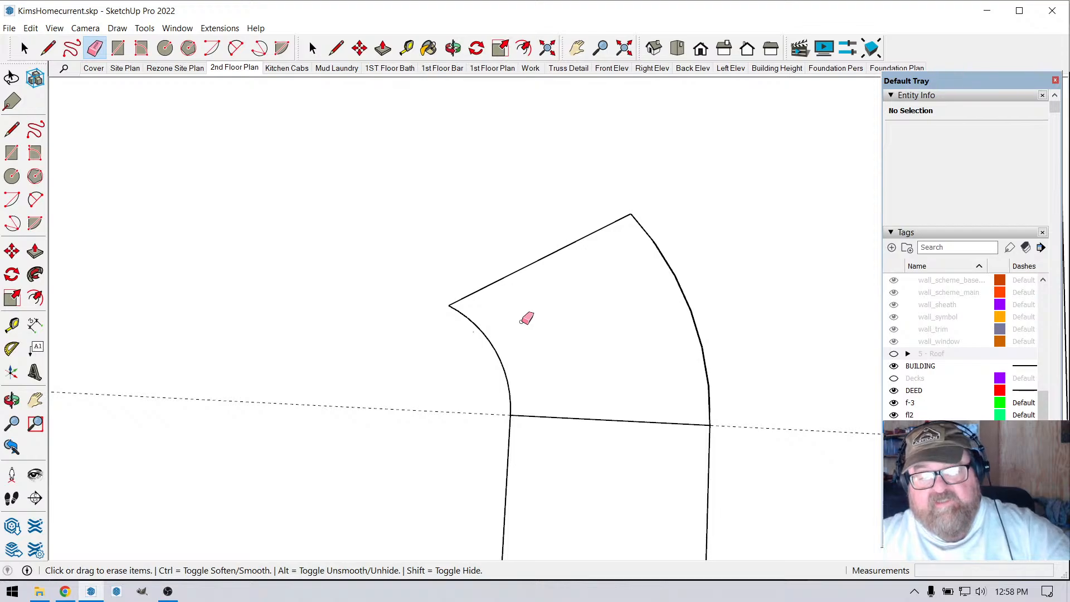
{"action": "left_click", "coordinate": [453, 47]}
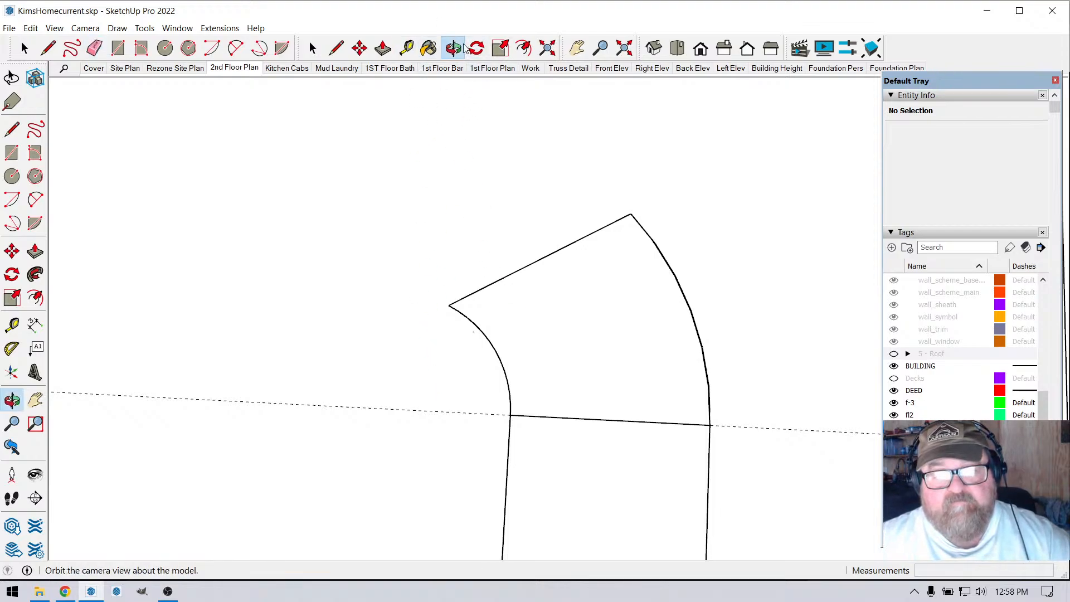
{"action": "left_click", "coordinate": [406, 47]}
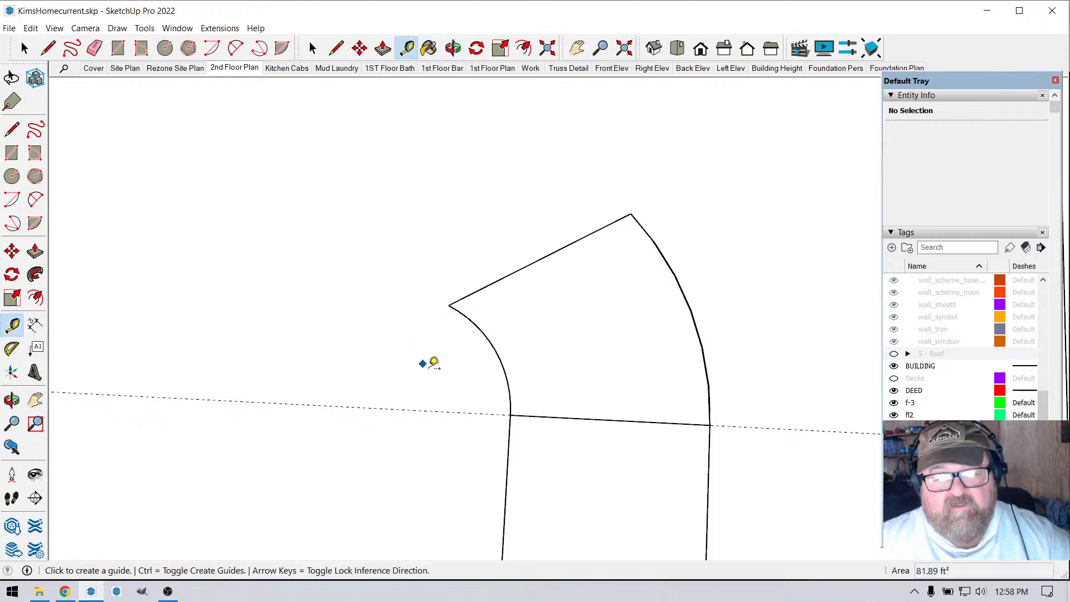
{"action": "left_click", "coordinate": [441, 411]}
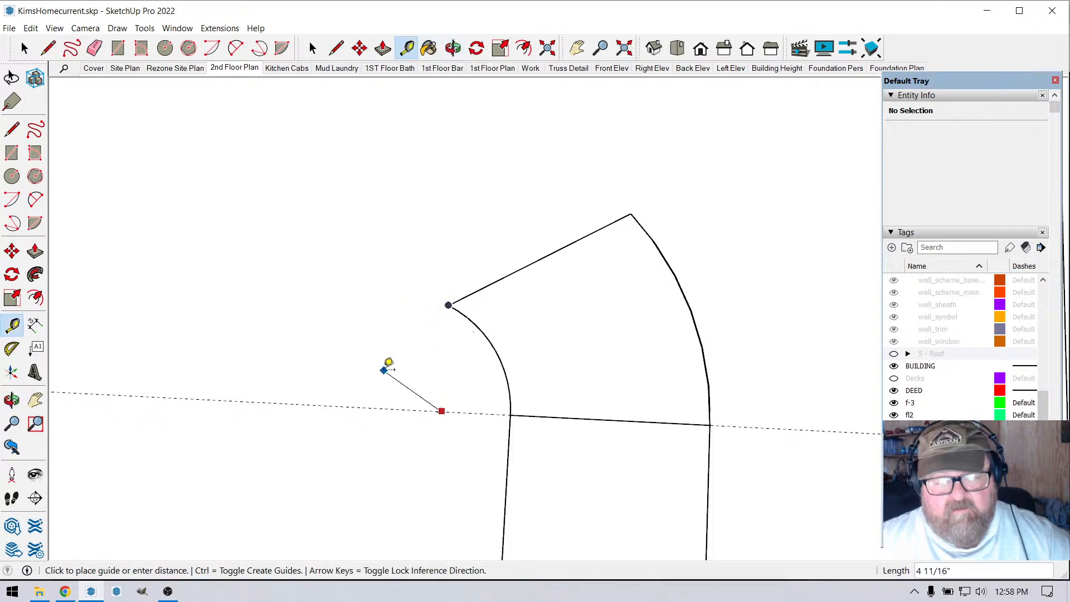
{"action": "key", "text": "Escape"}
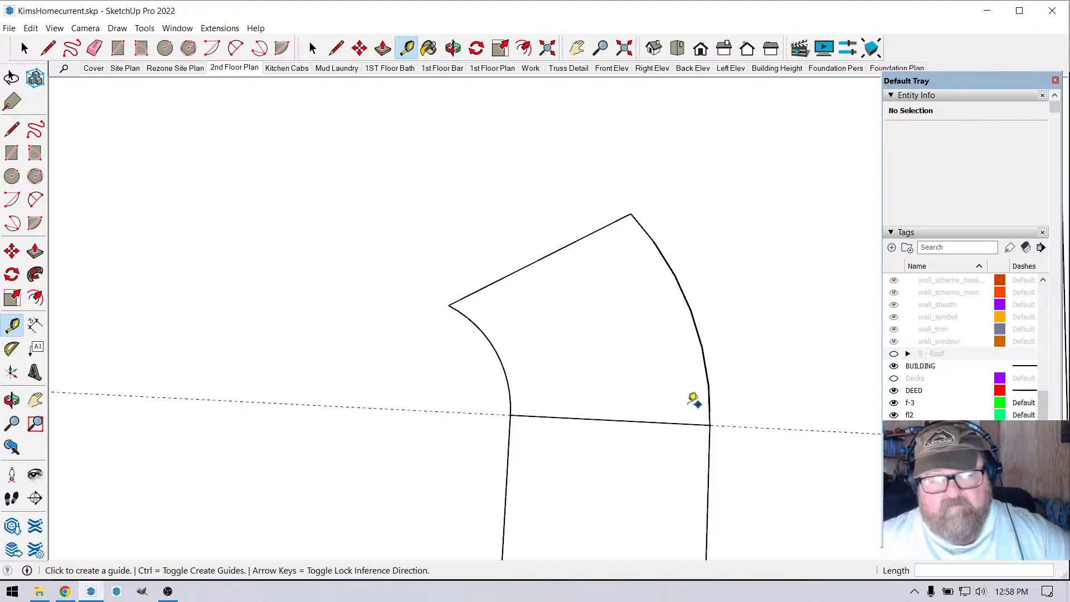
- Place a guide about 7 inches above the box's upper edge through the inner arc's tip, and another 4 inches outside its left edge
{"action": "left_click", "coordinate": [420, 409]}
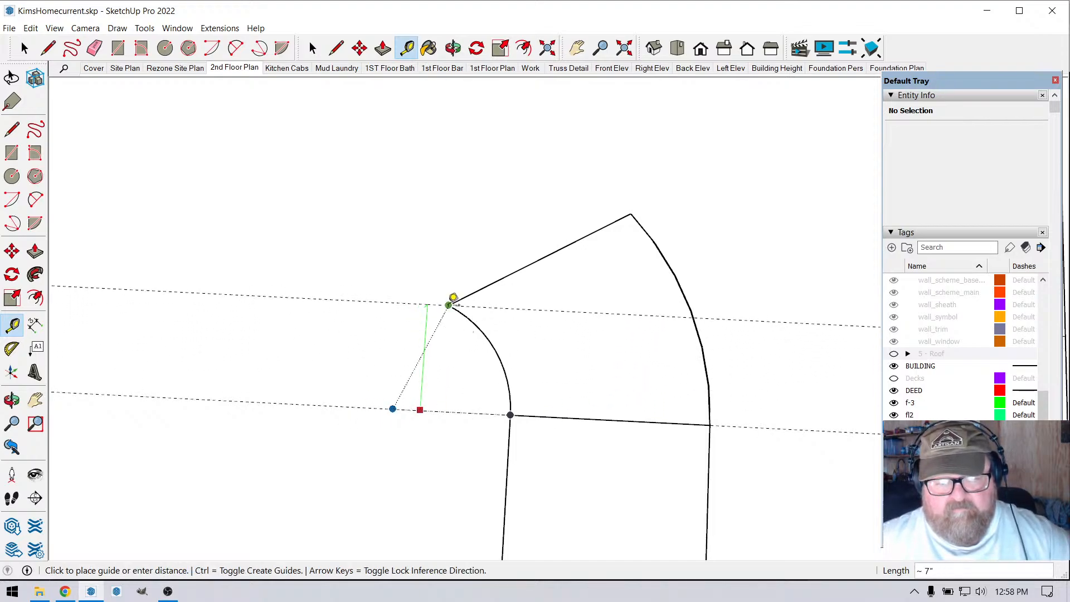
{"action": "left_click", "coordinate": [419, 297]}
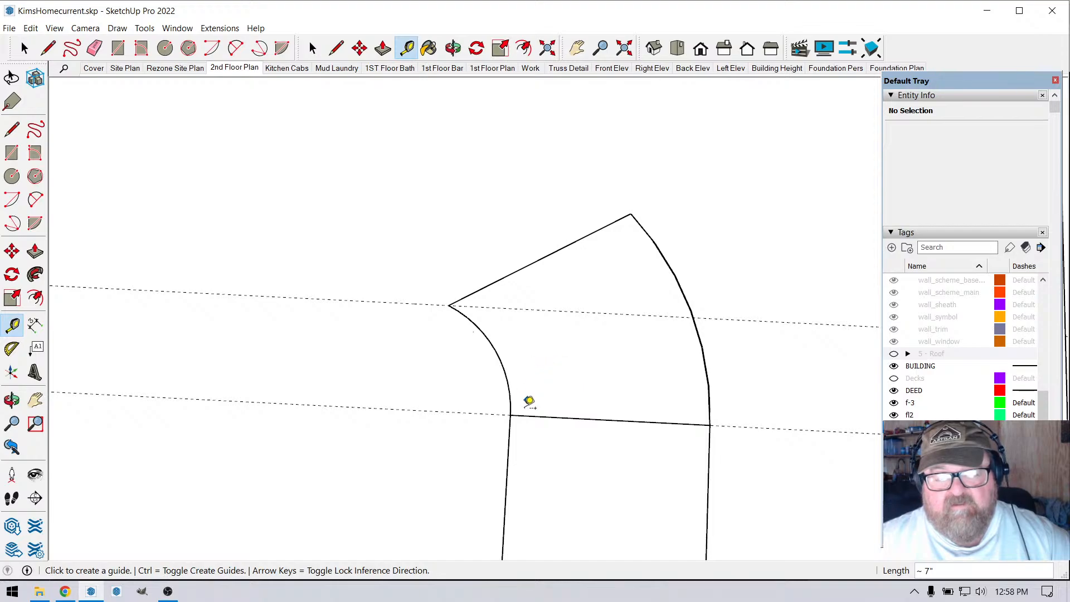
{"action": "left_click", "coordinate": [509, 430]}
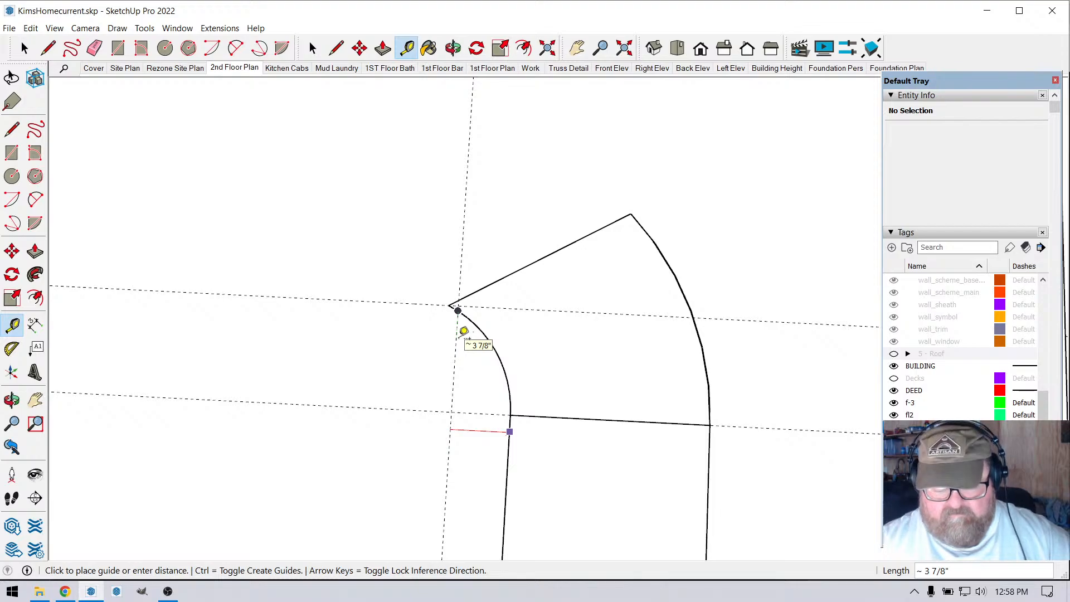
{"action": "type", "text": "4"}
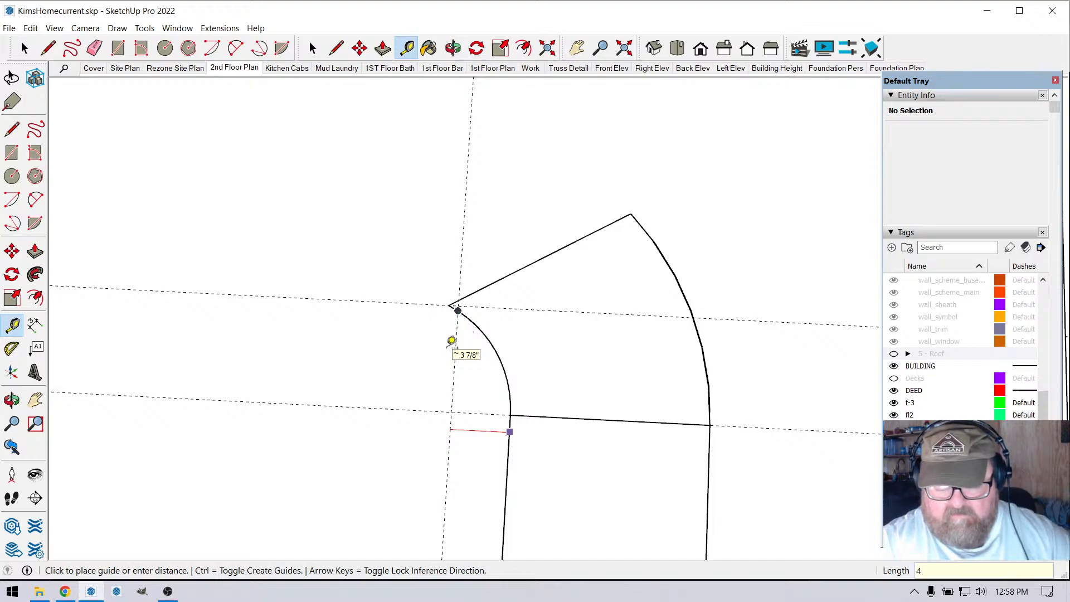
{"action": "type", "text": "4"}
{"action": "key", "text": "Return"}
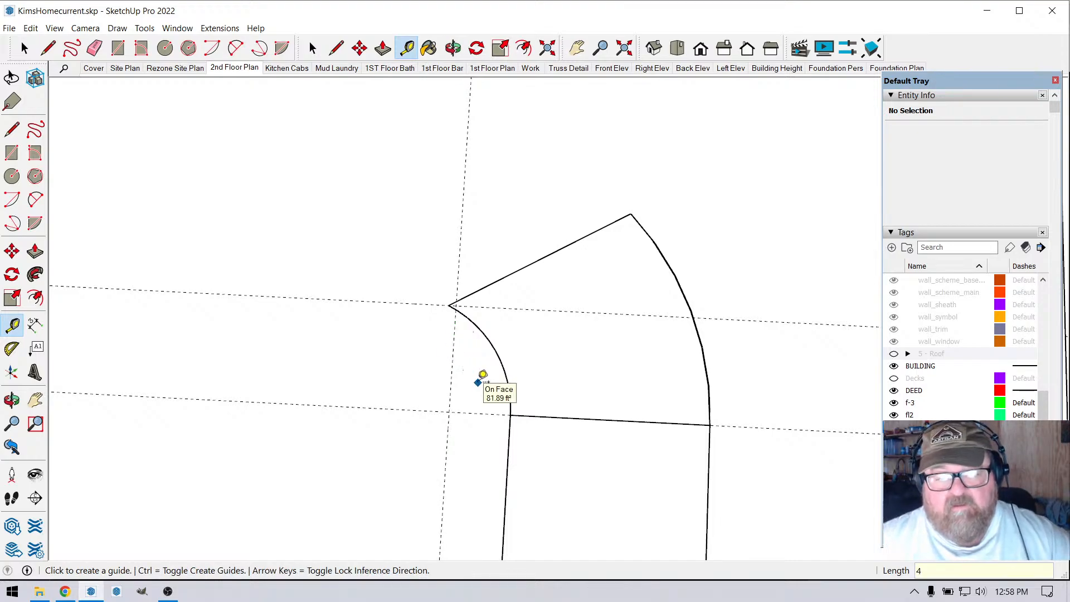
- Move the inner corner shared by the arc and angled line onto the crossing of the two new guides
{"action": "scroll", "coordinate": [582, 435], "scroll_direction": "down", "scroll_amount": 2}
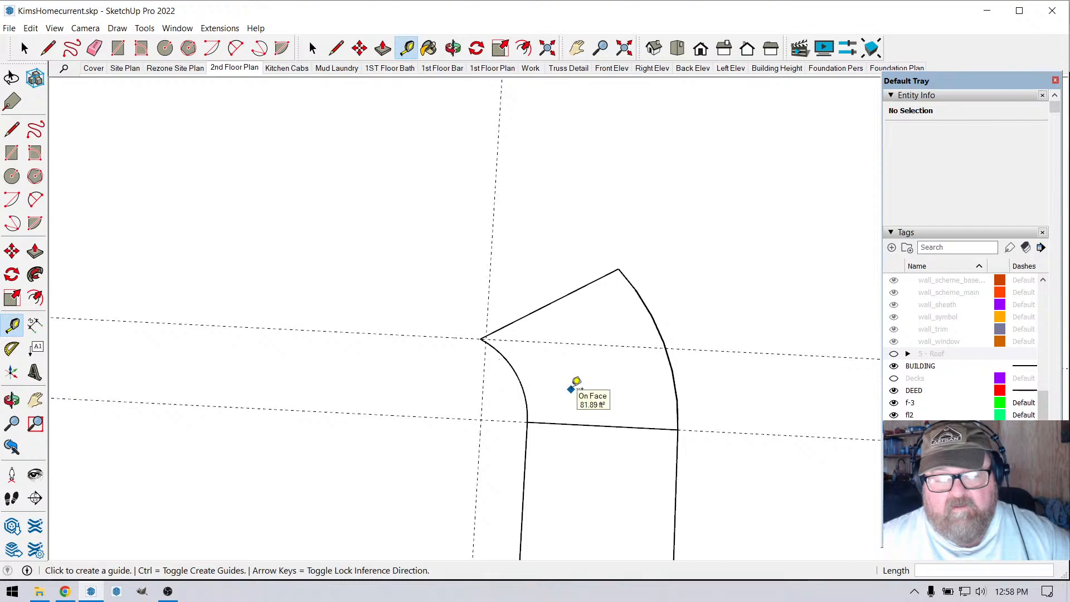
{"action": "scroll", "coordinate": [574, 386], "scroll_direction": "up", "scroll_amount": 3}
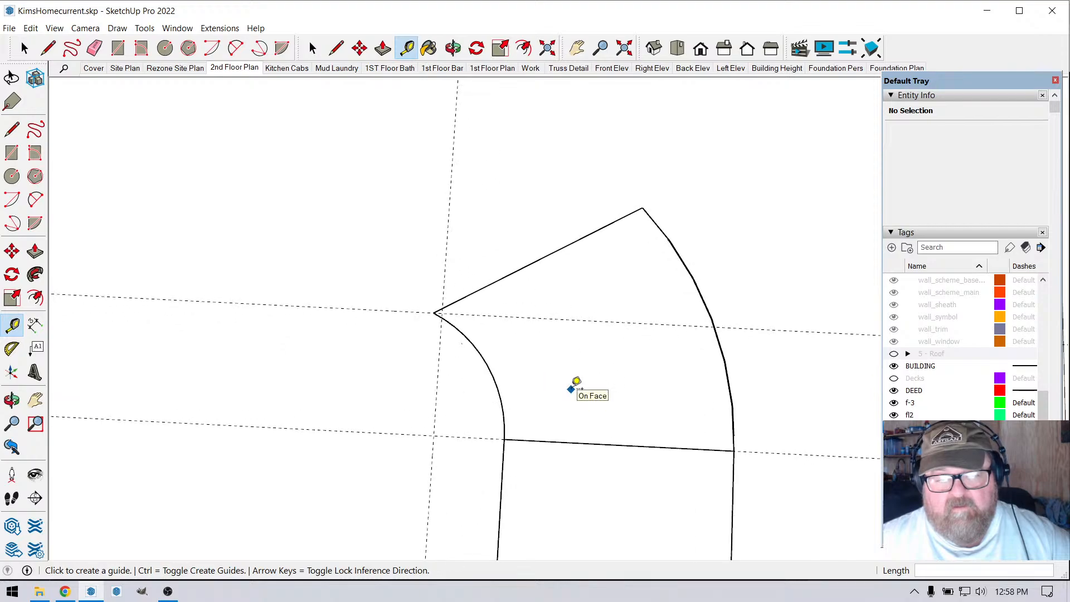
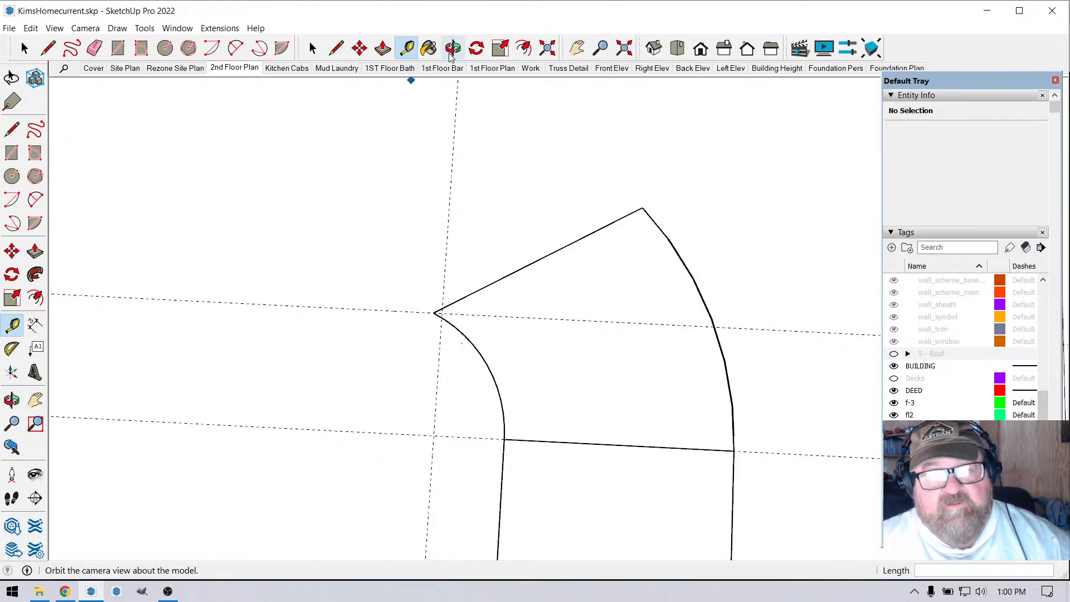
{"action": "left_click", "coordinate": [359, 48]}
{"action": "scroll", "coordinate": [495, 344], "scroll_direction": "up", "scroll_amount": 2}
{"action": "scroll", "coordinate": [446, 346], "scroll_direction": "up", "scroll_amount": 1}
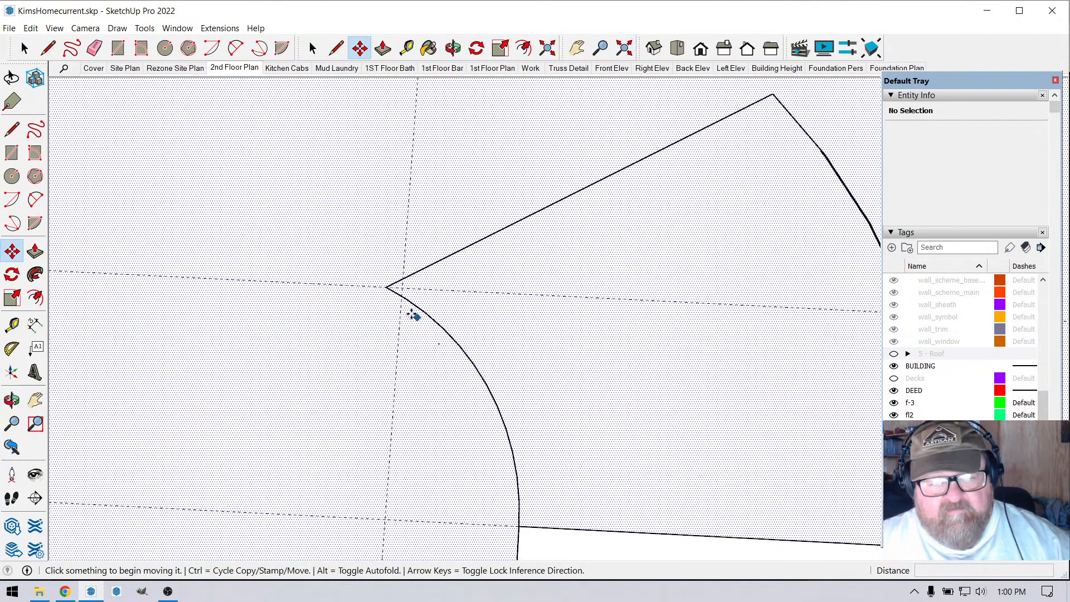
{"action": "left_click", "coordinate": [400, 288]}
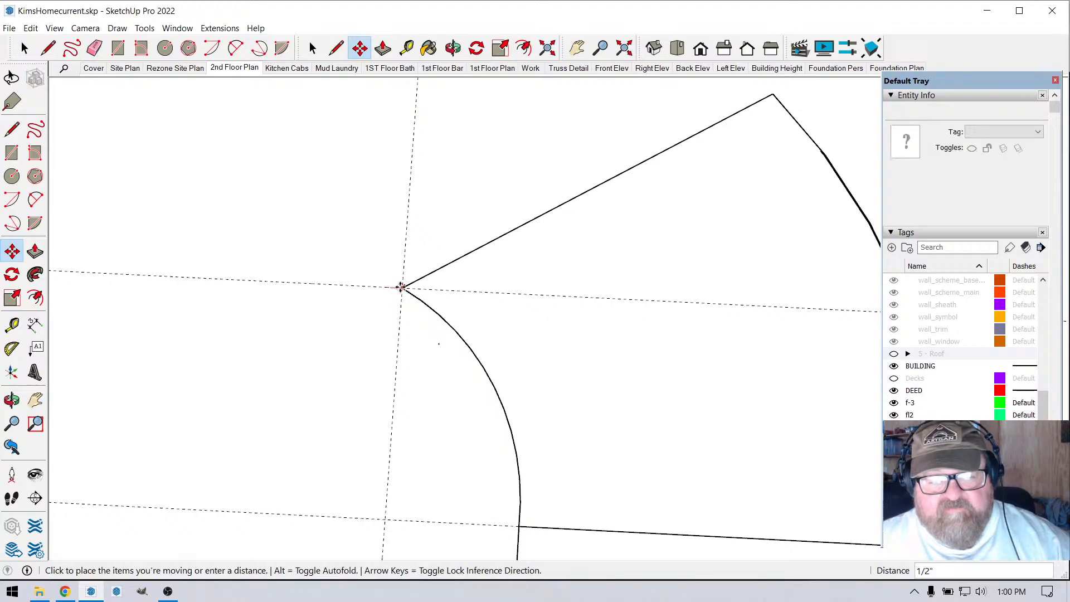
{"action": "left_click", "coordinate": [401, 288]}
{"action": "scroll", "coordinate": [520, 284], "scroll_direction": "down", "scroll_amount": 3}
{"action": "scroll", "coordinate": [483, 321], "scroll_direction": "down", "scroll_amount": 1}
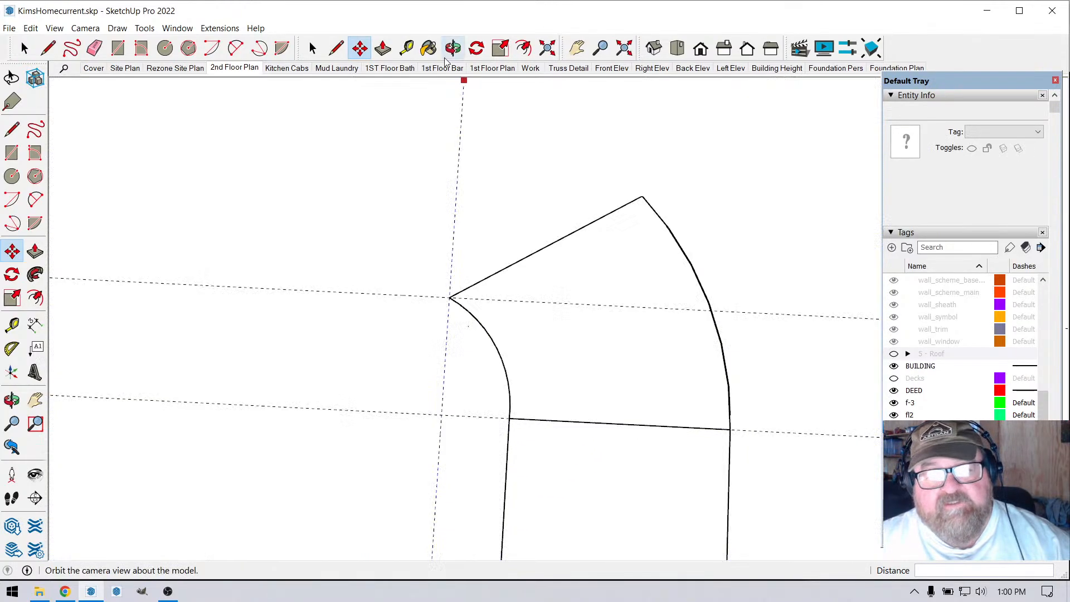
- Place a guide parallel to the box's upper edge, 13.75 inches above it, and compare it with the bend's outer corner
{"action": "left_click", "coordinate": [406, 47]}
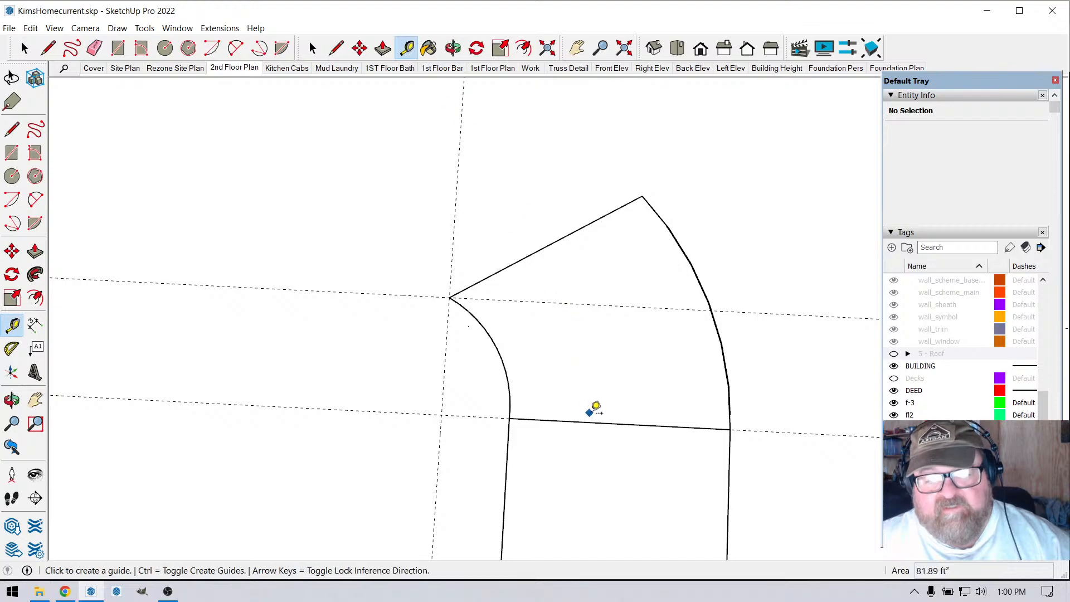
{"action": "left_click", "coordinate": [595, 421]}
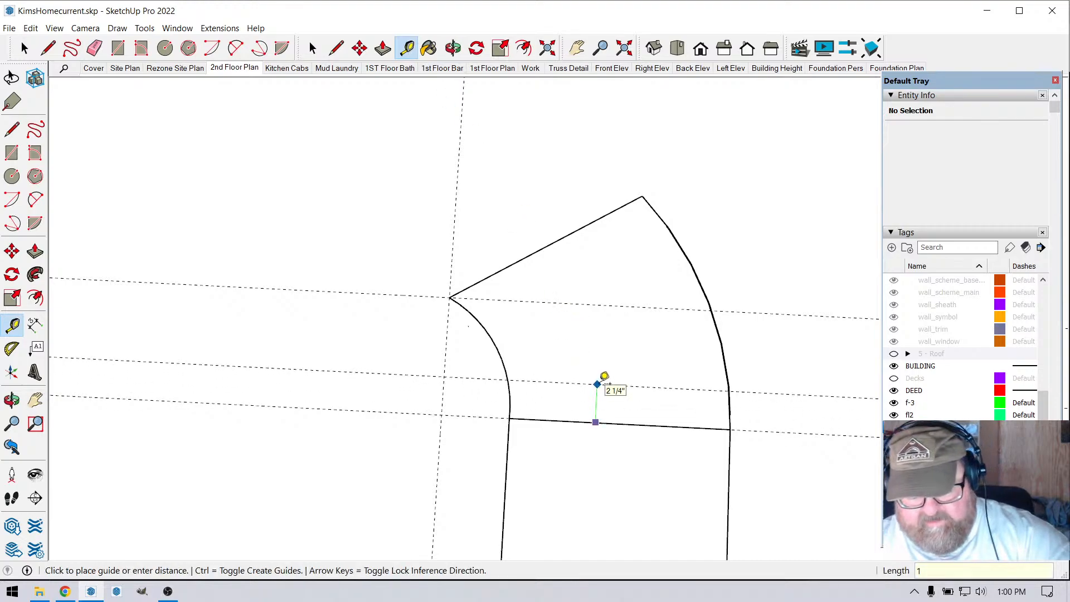
{"action": "type", "text": "13.75"}
{"action": "key", "text": "Return"}
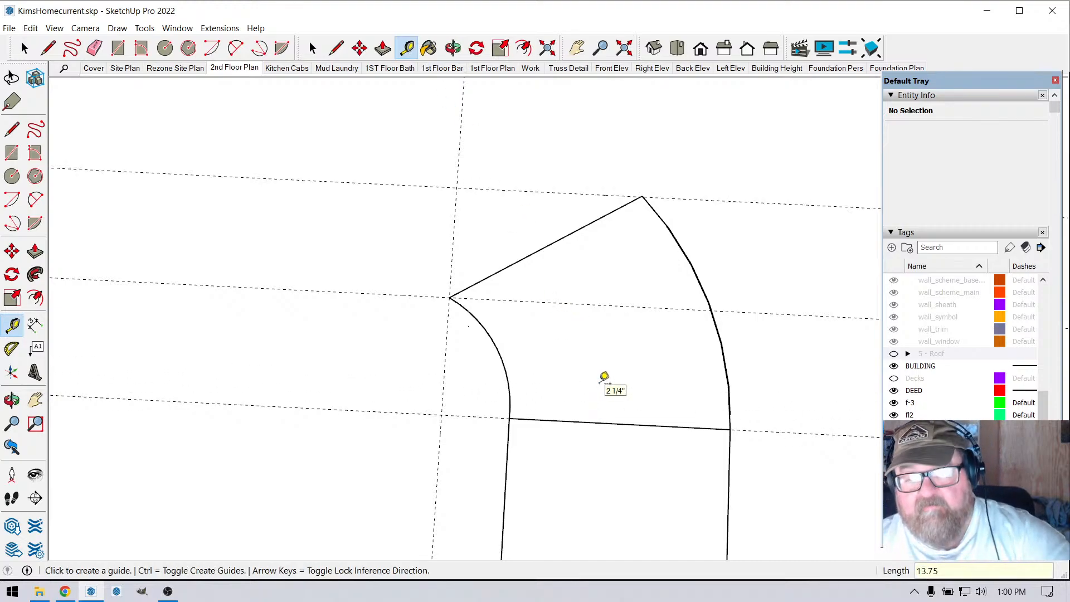
{"action": "scroll", "coordinate": [673, 184], "scroll_direction": "up", "scroll_amount": 5}
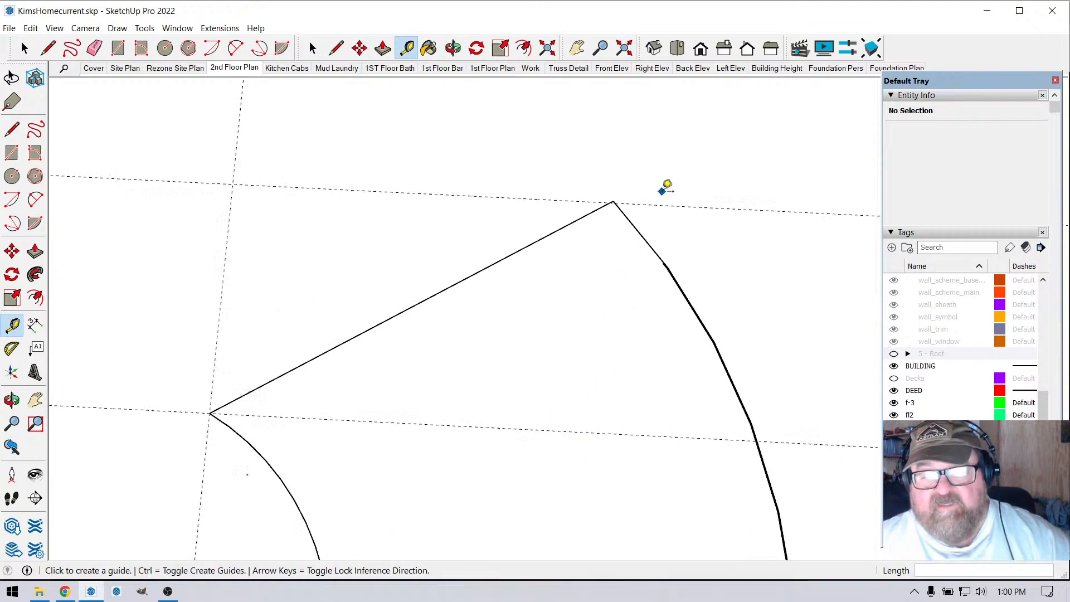
{"action": "scroll", "coordinate": [613, 223], "scroll_direction": "down", "scroll_amount": 3}
{"action": "scroll", "coordinate": [309, 379], "scroll_direction": "up", "scroll_amount": 4}
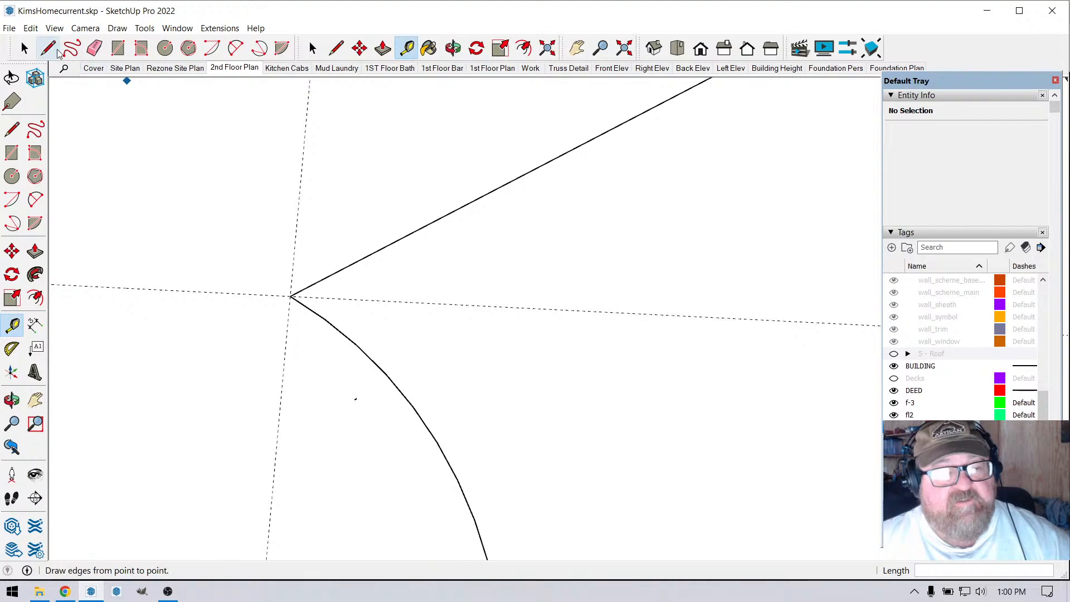
{"action": "left_click", "coordinate": [48, 48]}
{"action": "left_click", "coordinate": [291, 295]}
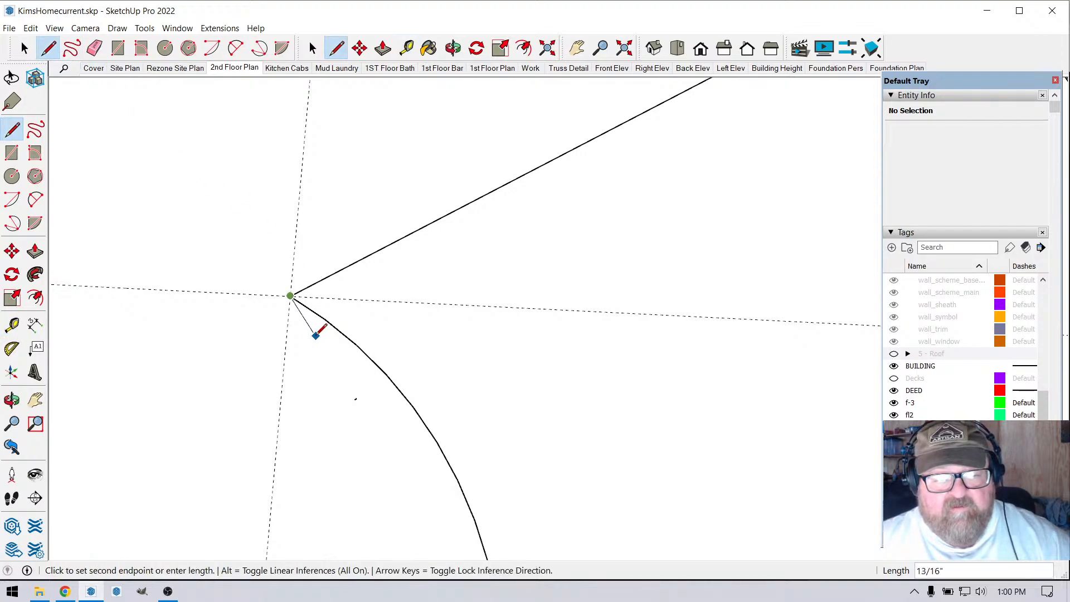
{"action": "key", "text": "Escape"}
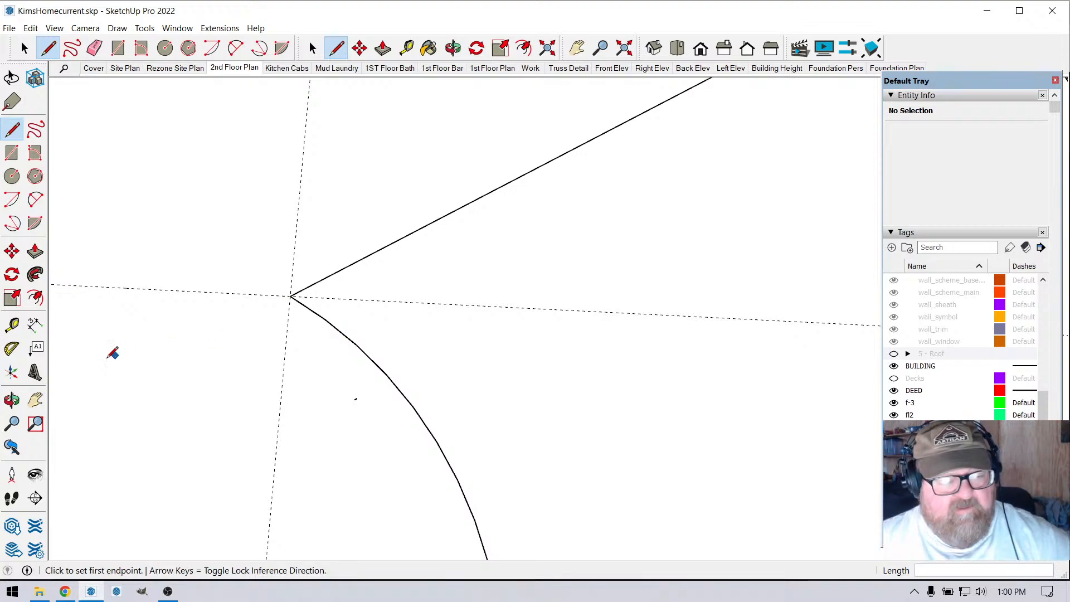
- Place an angular guide through the bend's inner corner at 90 degrees to the angled line
{"action": "left_click", "coordinate": [12, 349]}
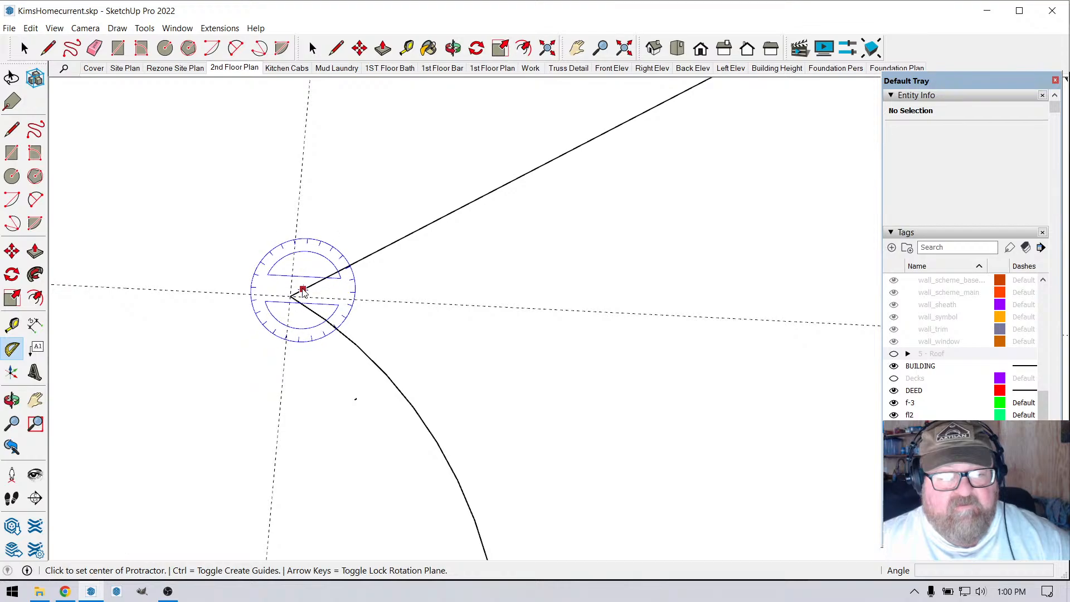
{"action": "left_click", "coordinate": [290, 296]}
{"action": "left_click", "coordinate": [316, 282]}
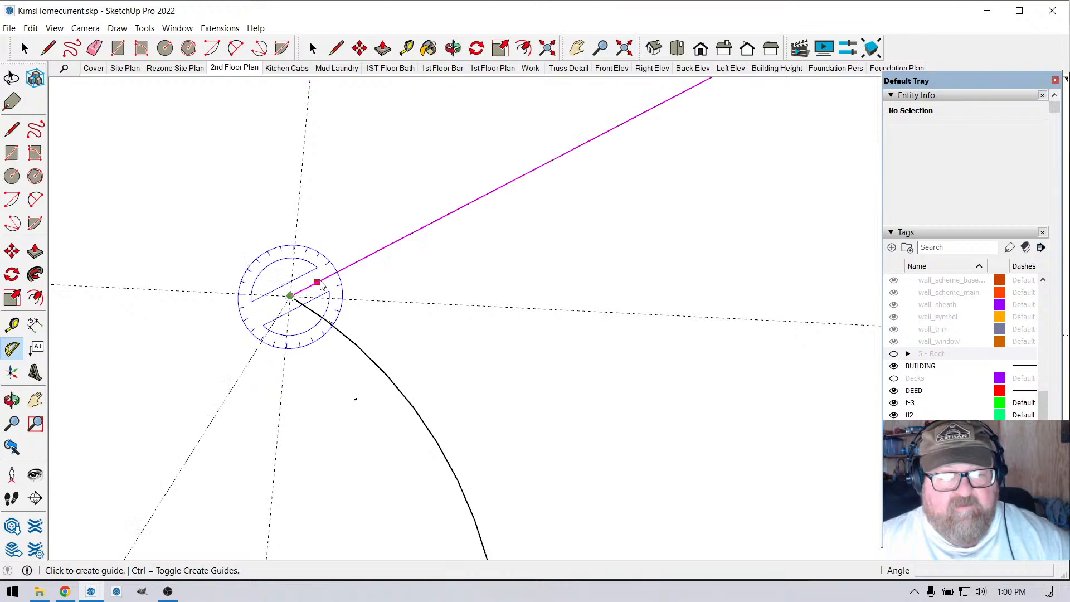
{"action": "left_click", "coordinate": [319, 336]}
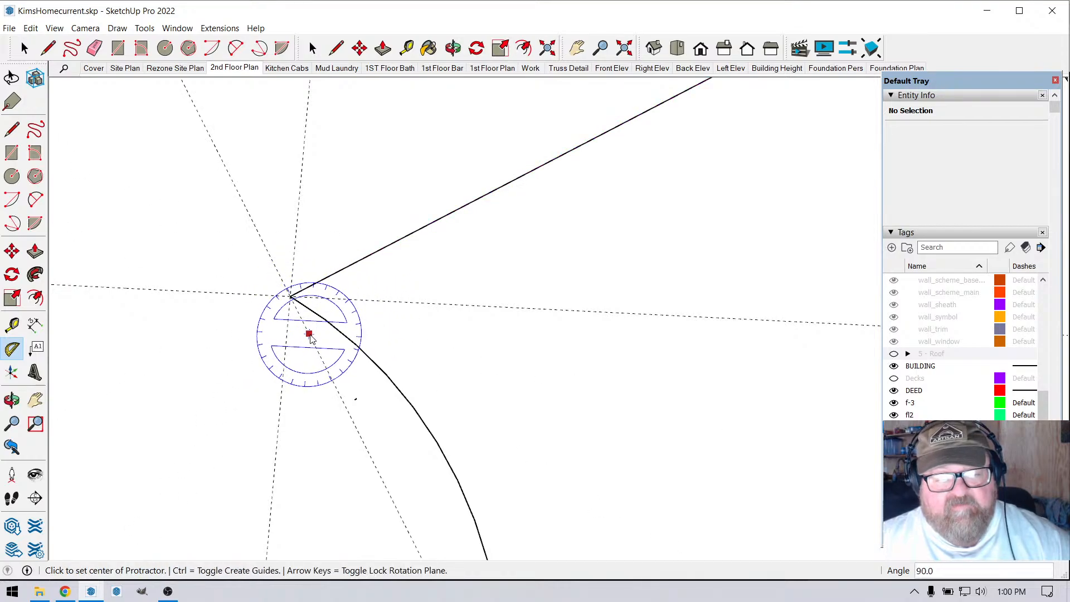
{"action": "scroll", "coordinate": [320, 329], "scroll_direction": "down", "scroll_amount": 3}
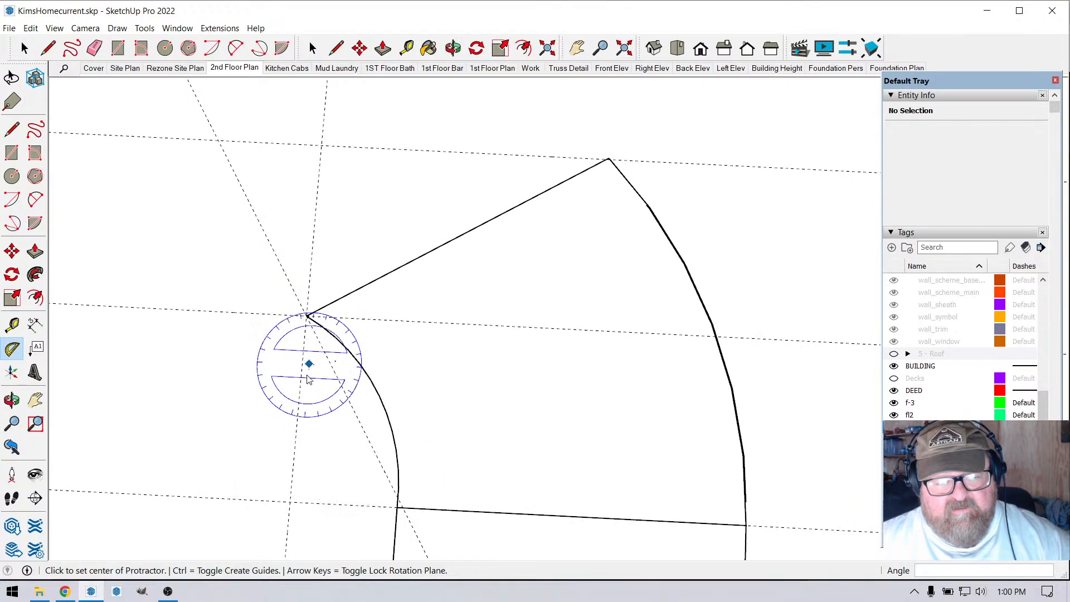
{"action": "scroll", "coordinate": [334, 326], "scroll_direction": "up", "scroll_amount": 5}
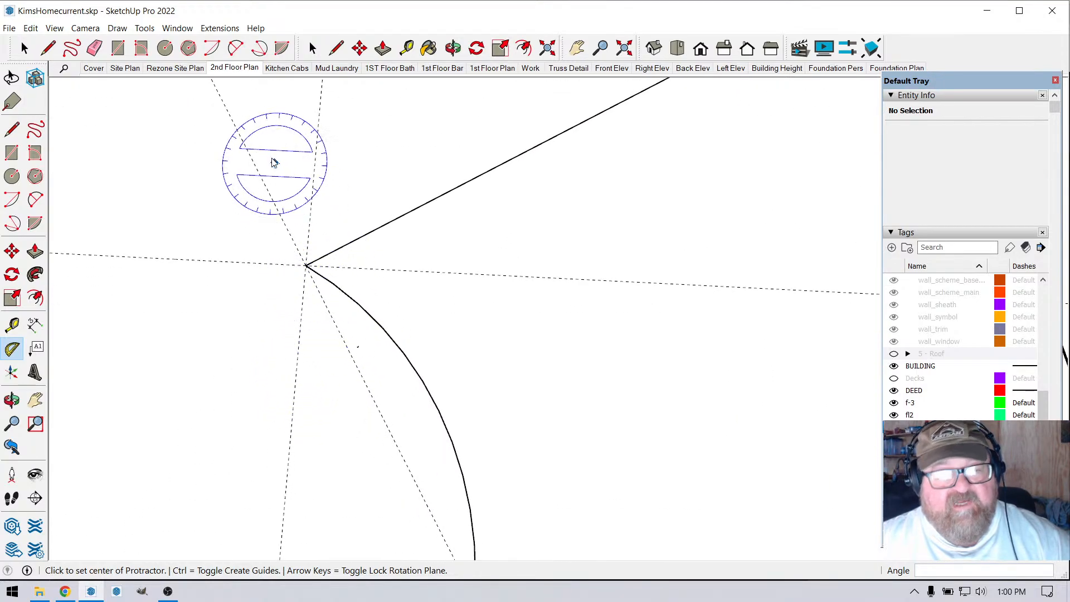
- Draw a 1-inch line from the bend's inner corner along the guide perpendicular to the angled line
{"action": "left_click", "coordinate": [336, 48]}
{"action": "left_click", "coordinate": [306, 265]}
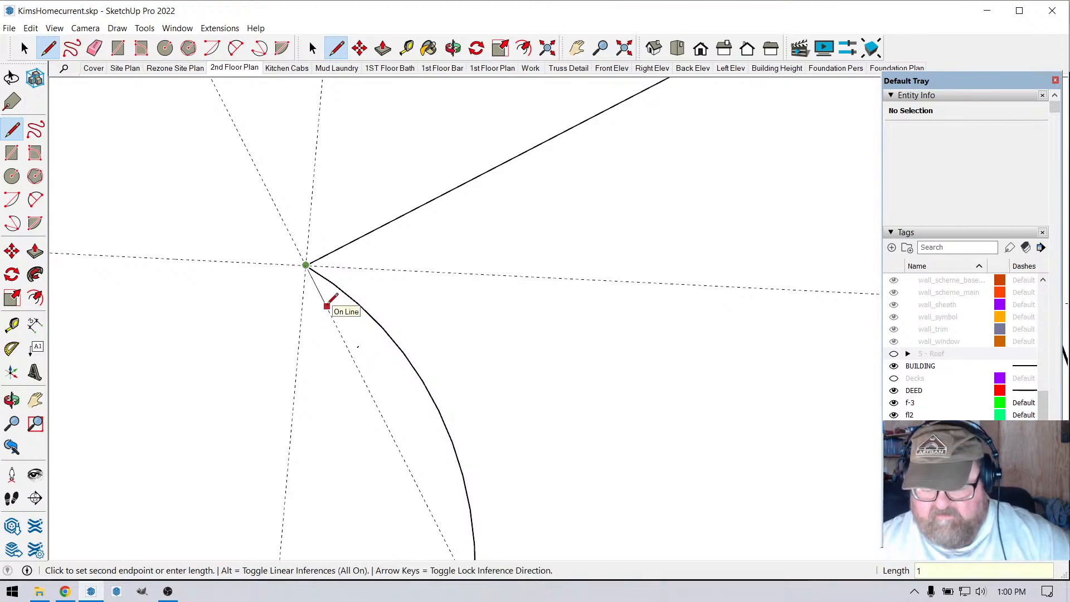
{"action": "left_click", "coordinate": [327, 304]}
{"action": "scroll", "coordinate": [334, 301], "scroll_direction": "down", "scroll_amount": 3}
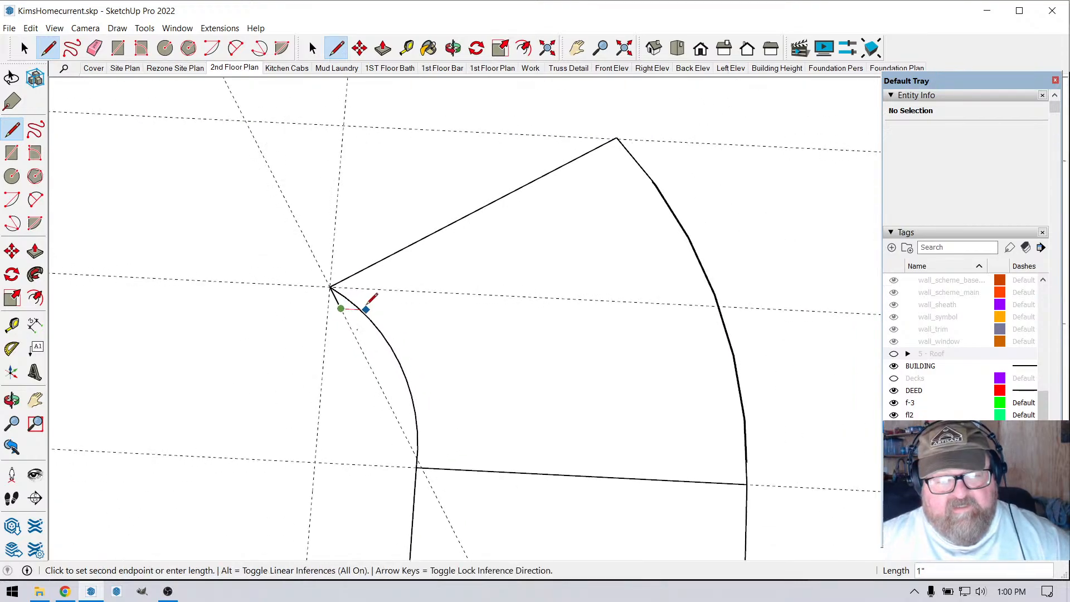
{"action": "scroll", "coordinate": [333, 429], "scroll_direction": "up", "scroll_amount": 3}
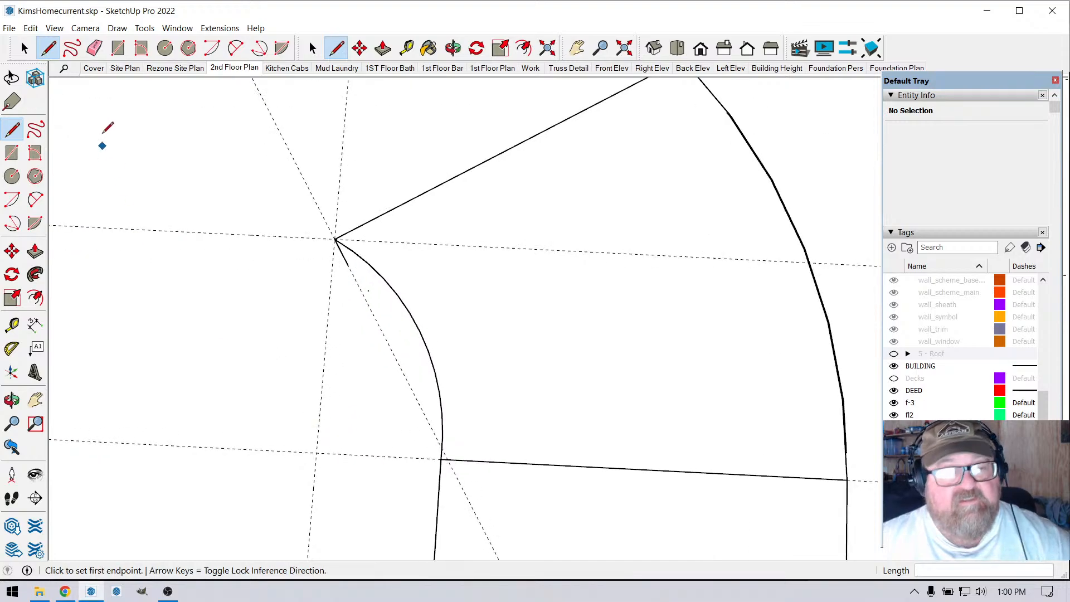
- Draw an arc with about a 1/2-inch bulge from the box's upper inner corner to the short line's end, and erase the old inner arc
{"action": "left_click", "coordinate": [236, 48]}
{"action": "left_click", "coordinate": [441, 459]}
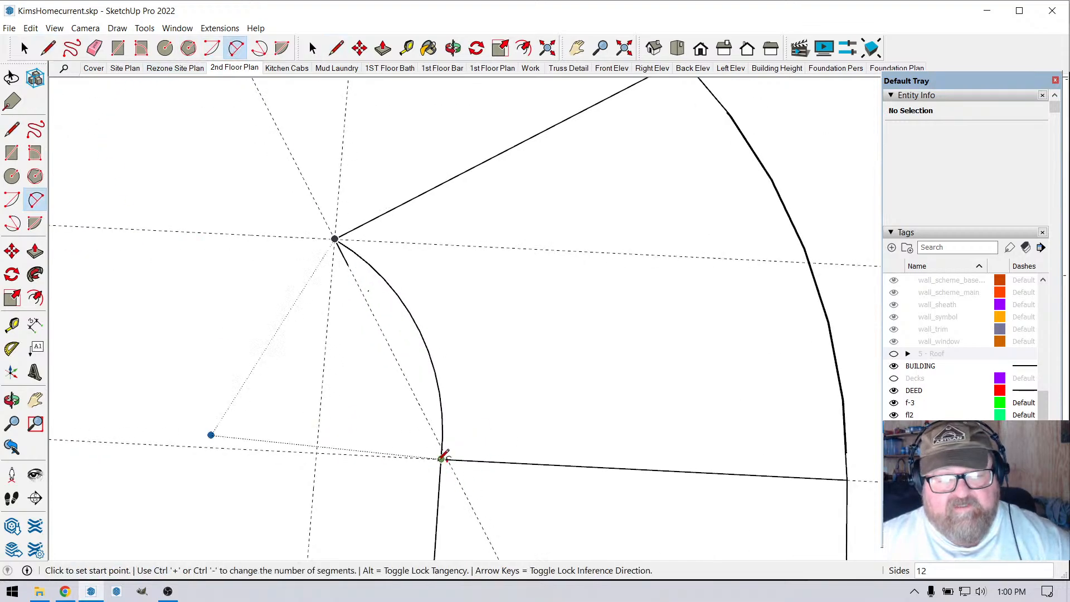
{"action": "left_click", "coordinate": [348, 265]}
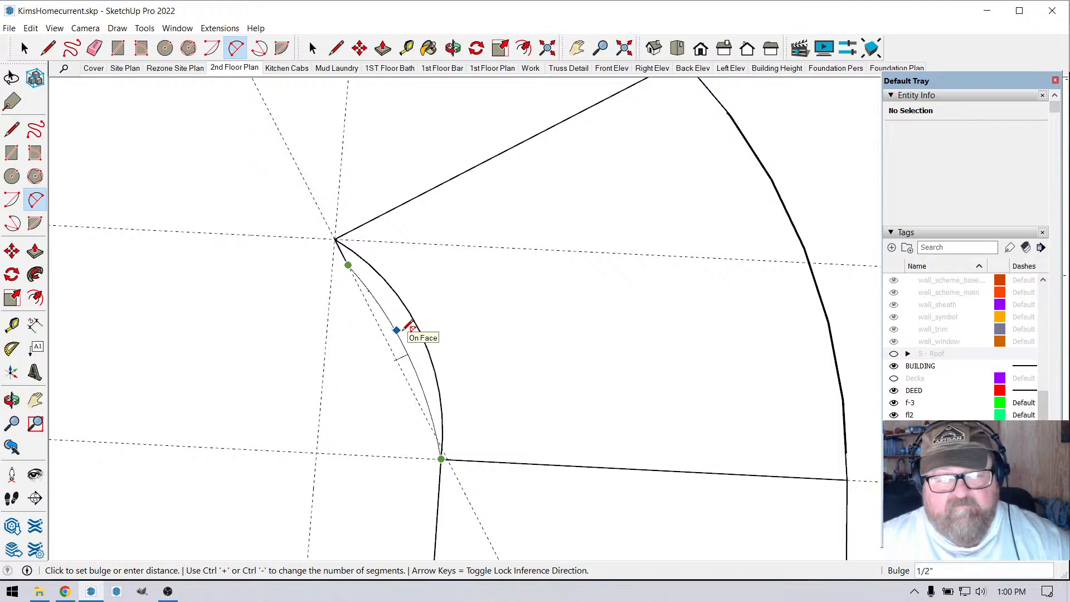
{"action": "left_click", "coordinate": [406, 326]}
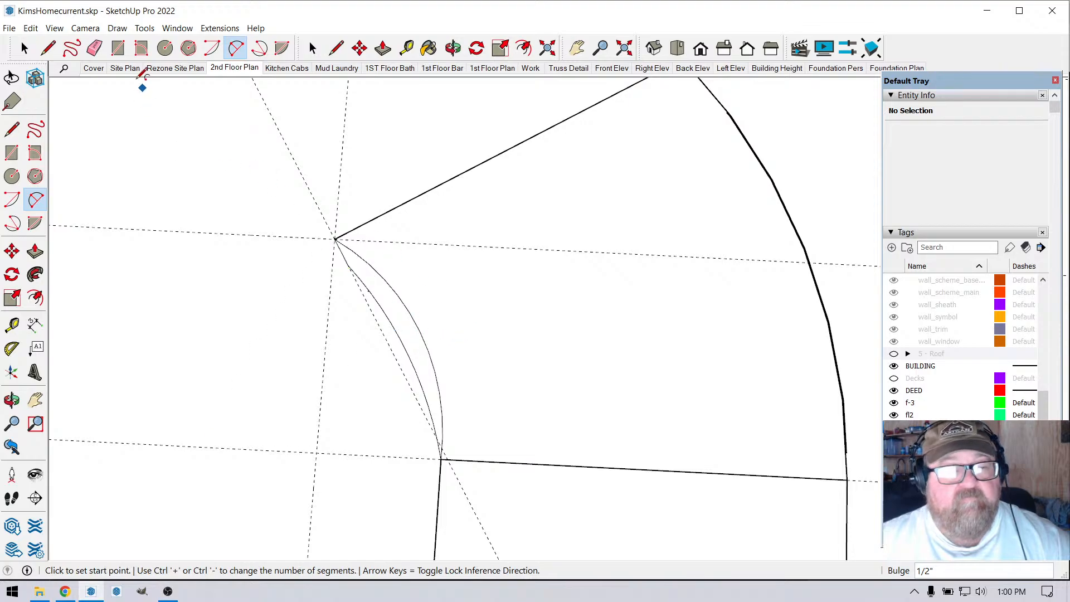
{"action": "key", "text": "e"}
{"action": "left_click", "coordinate": [352, 255]}
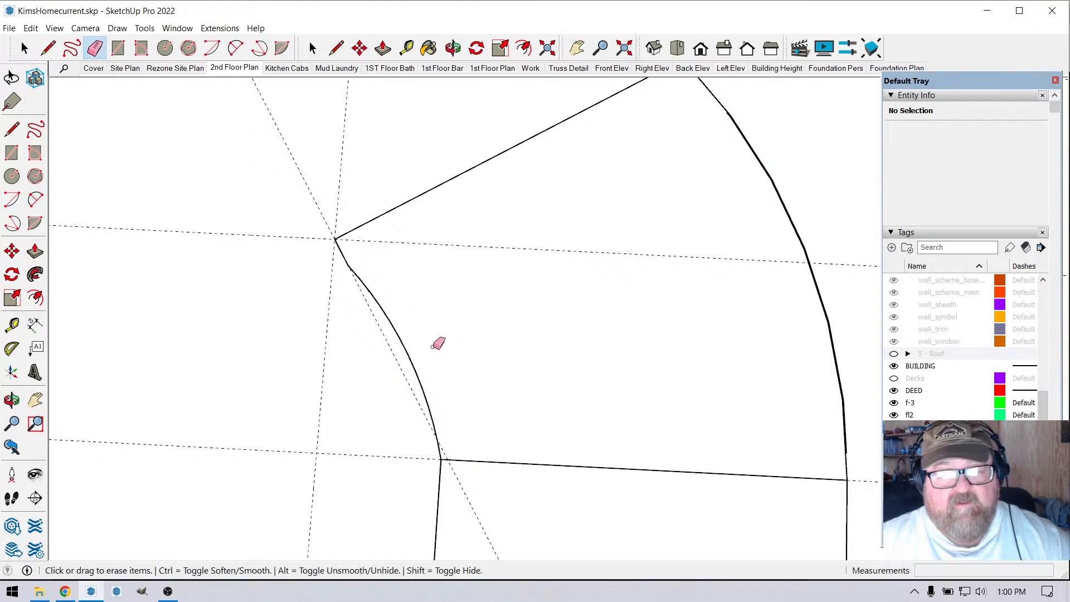
- Erase all the guides crossing around the bend
{"action": "scroll", "coordinate": [438, 343], "scroll_direction": "down", "scroll_amount": 3}
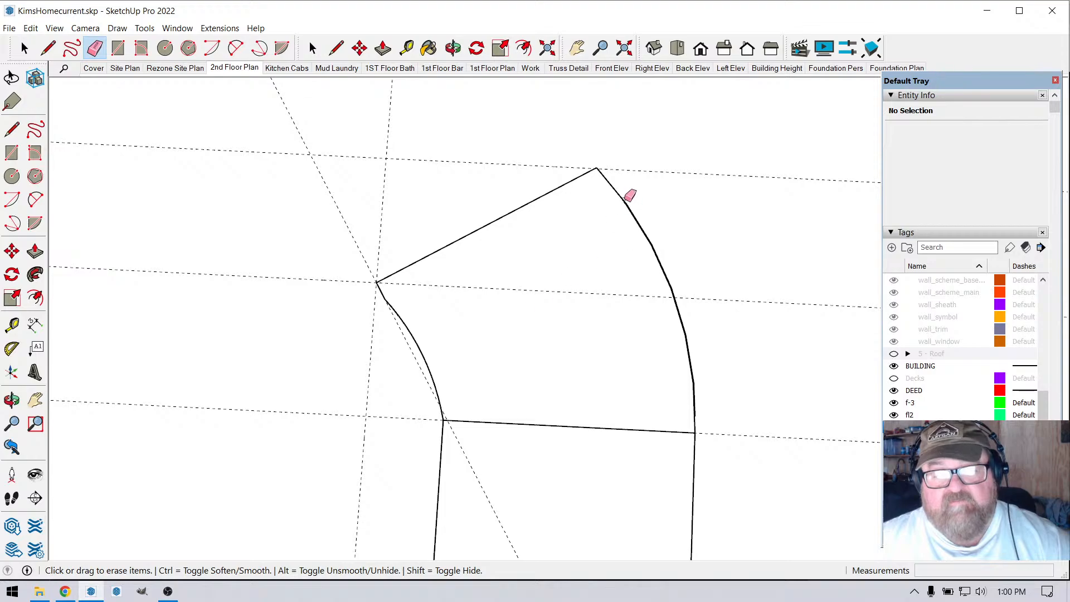
{"action": "mouse_move", "coordinate": [375, 215]}
{"action": "left_mouse_down"}
{"action": "mouse_move", "coordinate": [344, 250]}
{"action": "mouse_move", "coordinate": [428, 134]}
{"action": "left_mouse_up"}
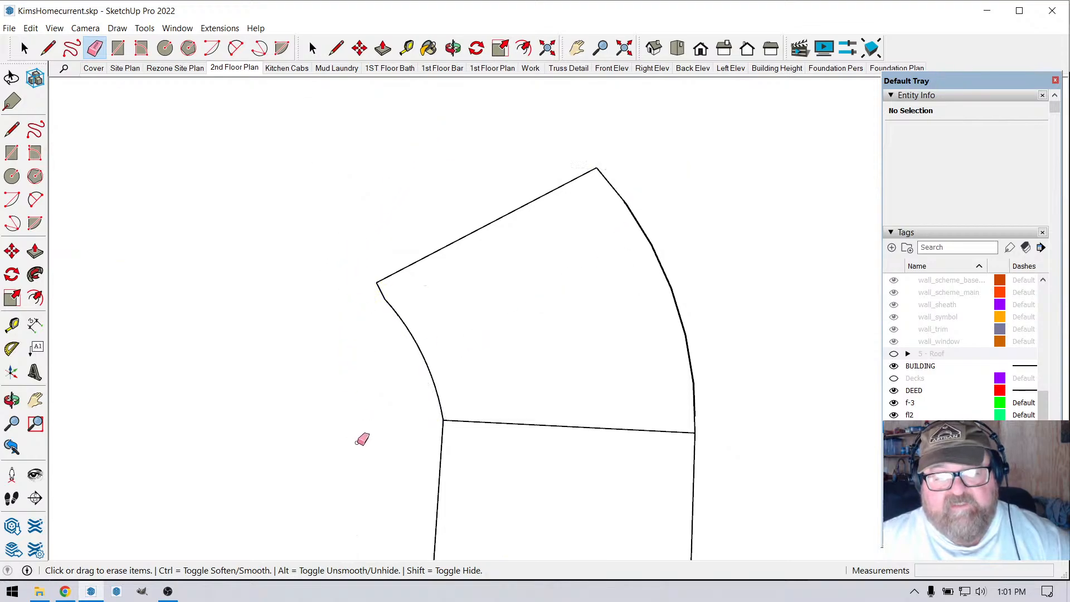
{"action": "scroll", "coordinate": [481, 294], "scroll_direction": "down", "scroll_amount": 1}
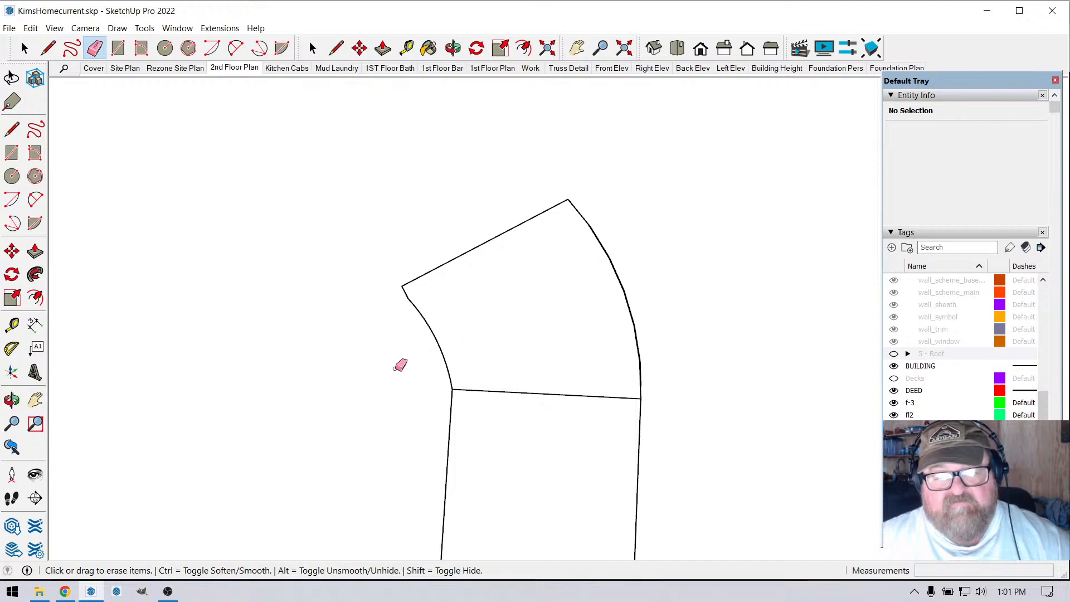
{"action": "scroll", "coordinate": [555, 388], "scroll_direction": "down", "scroll_amount": 1}
- Select the bend's outline and draw a line across its base between the box's two upper corners
{"action": "left_click", "coordinate": [24, 48]}
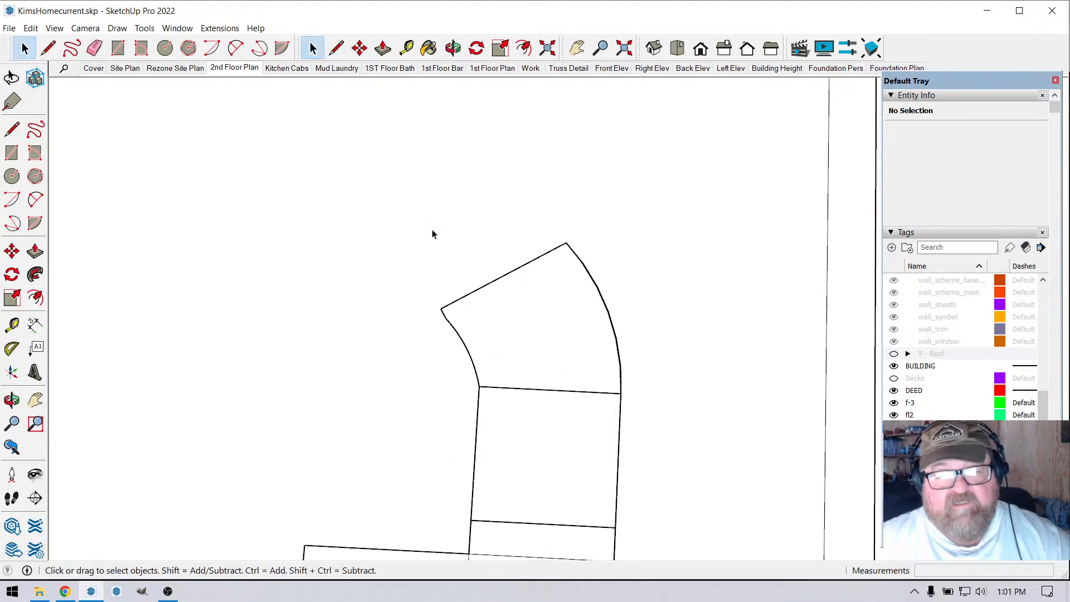
{"action": "left_click_drag", "start_coordinate": [382, 203], "coordinate": [638, 390]}
{"action": "scroll", "coordinate": [588, 375], "scroll_direction": "up", "scroll_amount": 1}
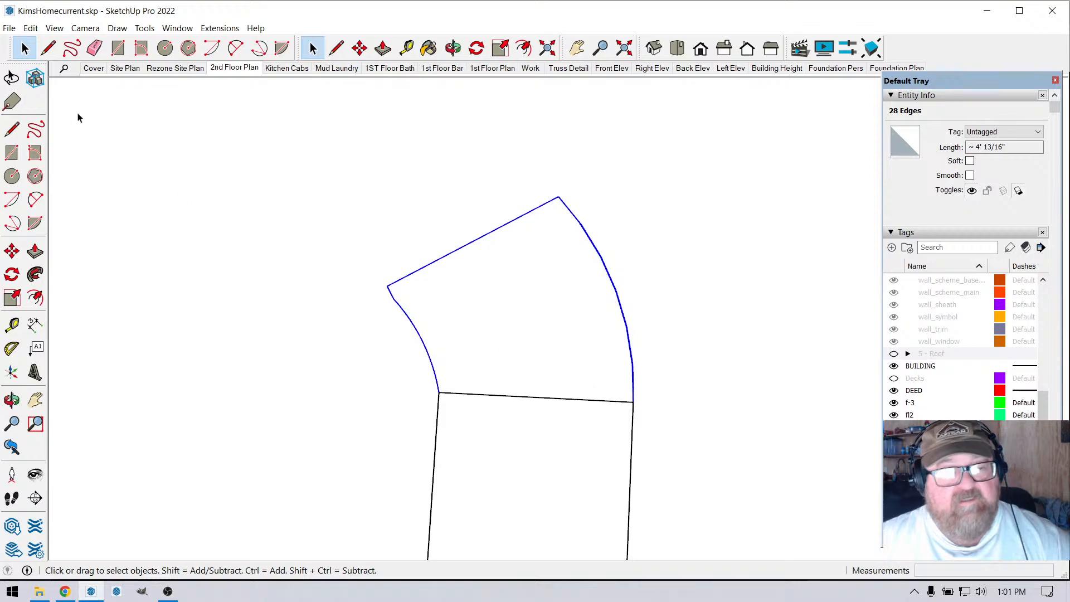
{"action": "left_click", "coordinate": [48, 49]}
{"action": "scroll", "coordinate": [418, 400], "scroll_direction": "up", "scroll_amount": 1}
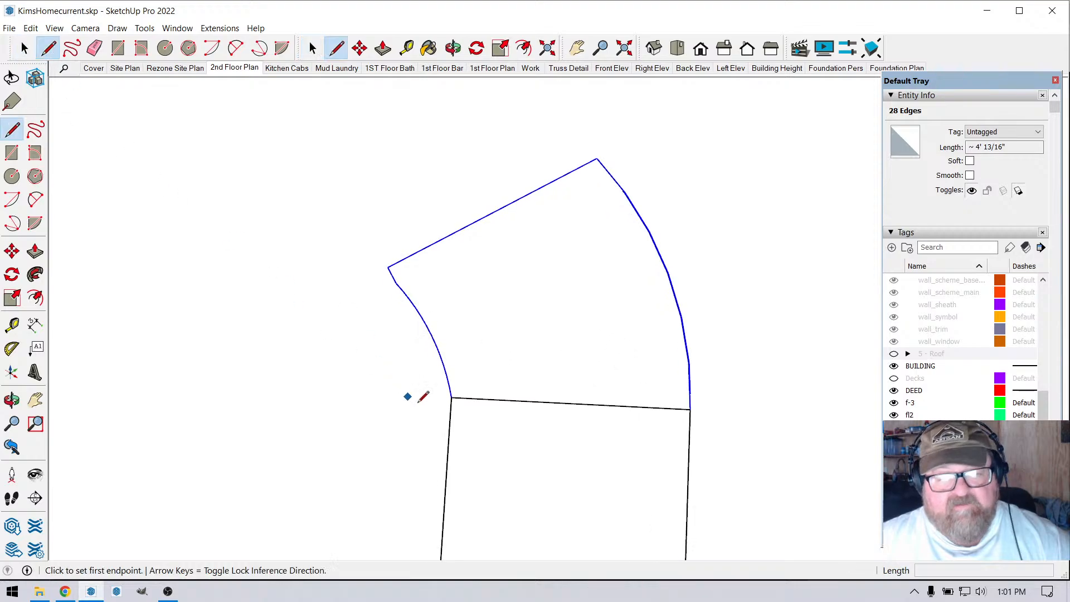
{"action": "left_click", "coordinate": [451, 397]}
{"action": "left_click", "coordinate": [690, 409]}
{"action": "scroll", "coordinate": [557, 356], "scroll_direction": "down", "scroll_amount": 2}
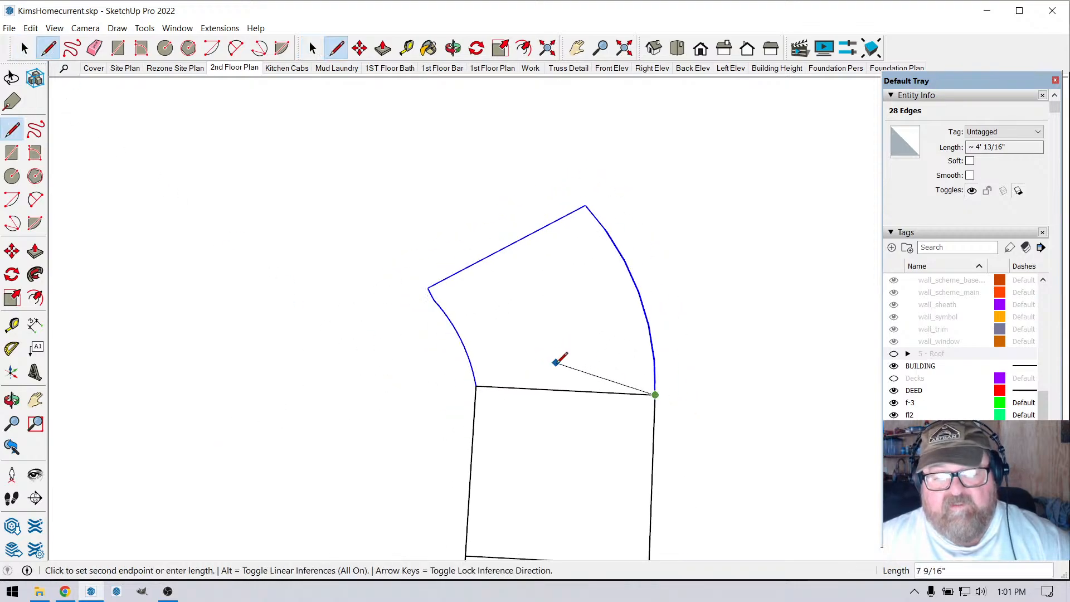
{"action": "key", "text": "Escape"}
- Check the bend's outline by selecting its base edge and the face area at the box
{"action": "left_click", "coordinate": [25, 48]}
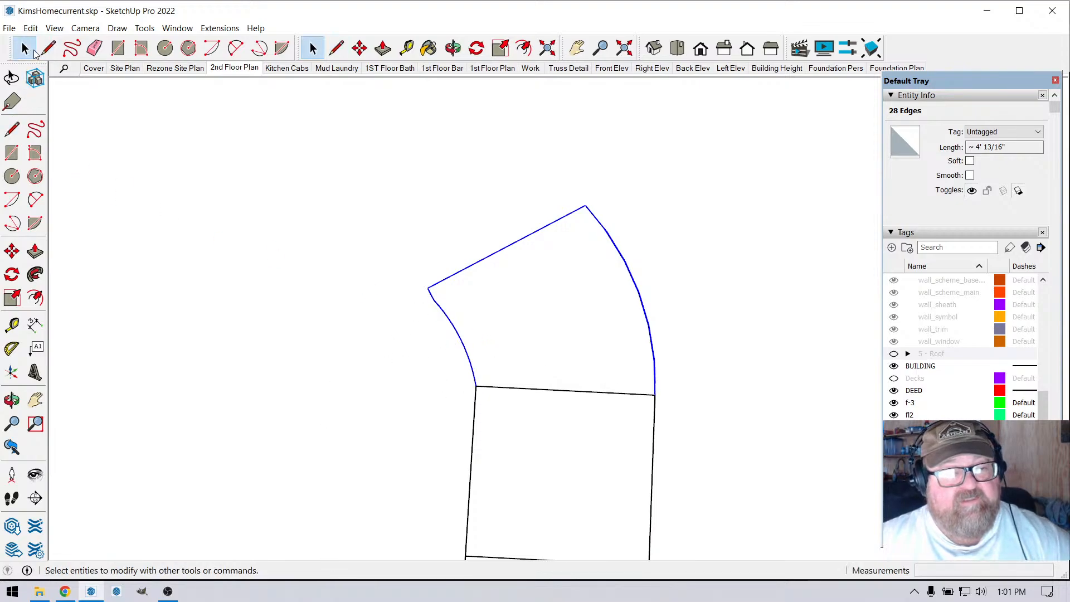
{"action": "left_click_drag", "start_coordinate": [416, 184], "coordinate": [656, 395]}
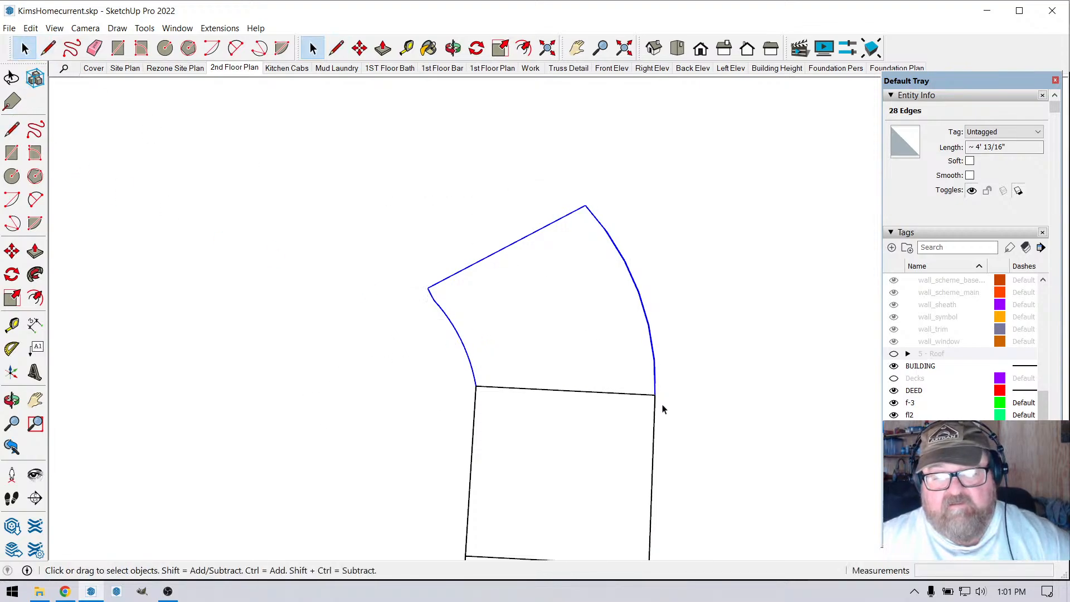
{"action": "left_click", "coordinate": [595, 391]}
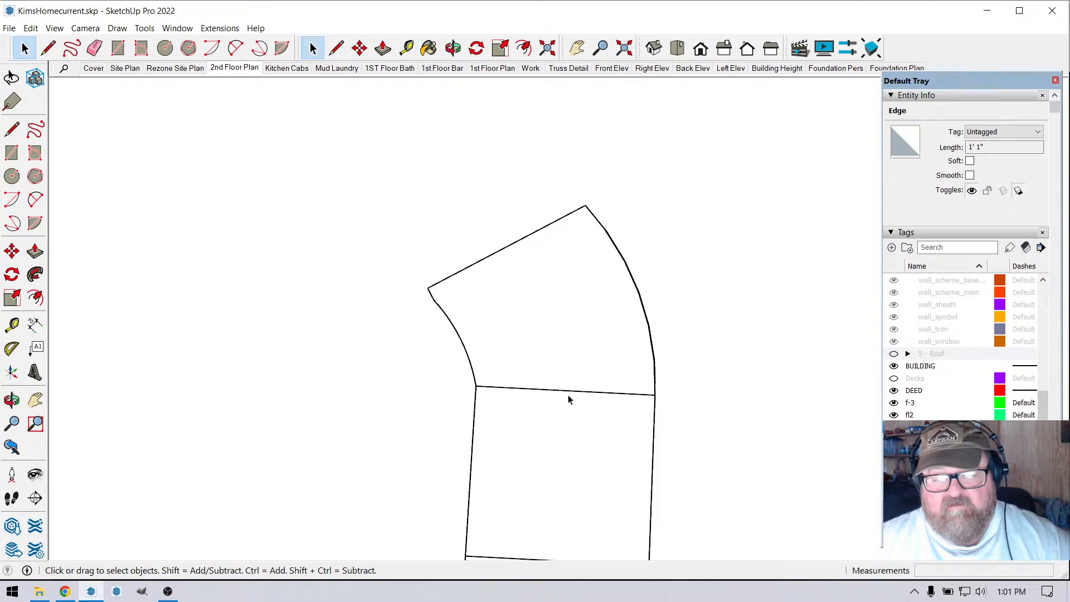
{"action": "left_click", "coordinate": [602, 411]}
{"action": "scroll", "coordinate": [602, 411], "scroll_direction": "up", "scroll_amount": 3}
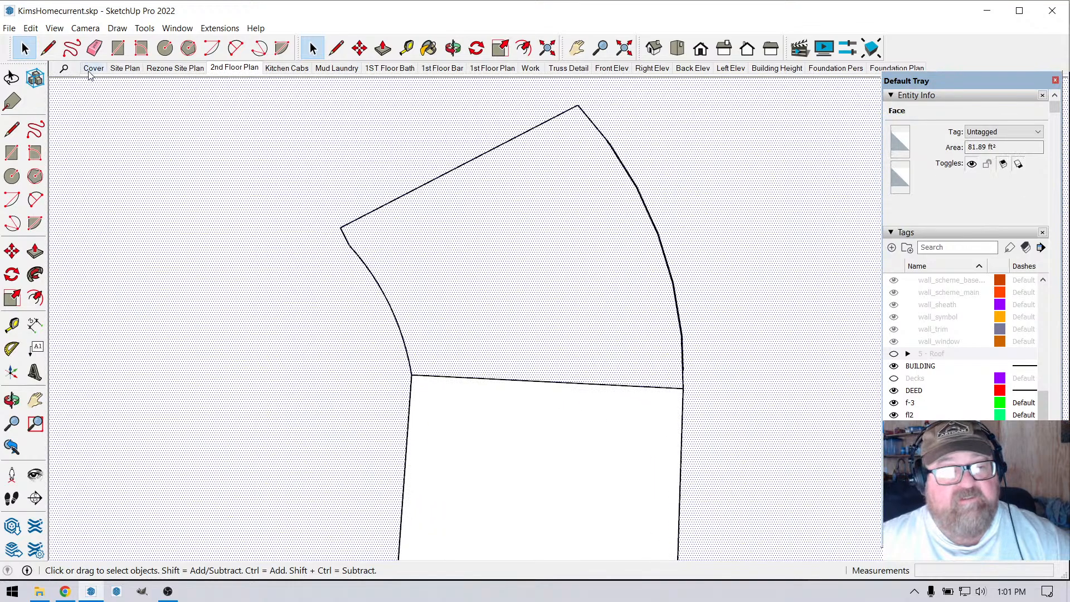
- Redraw the bend's base line from the inner corner past the outer corner, and erase the overshooting piece
{"action": "left_click", "coordinate": [460, 431]}
{"action": "key", "text": "l"}
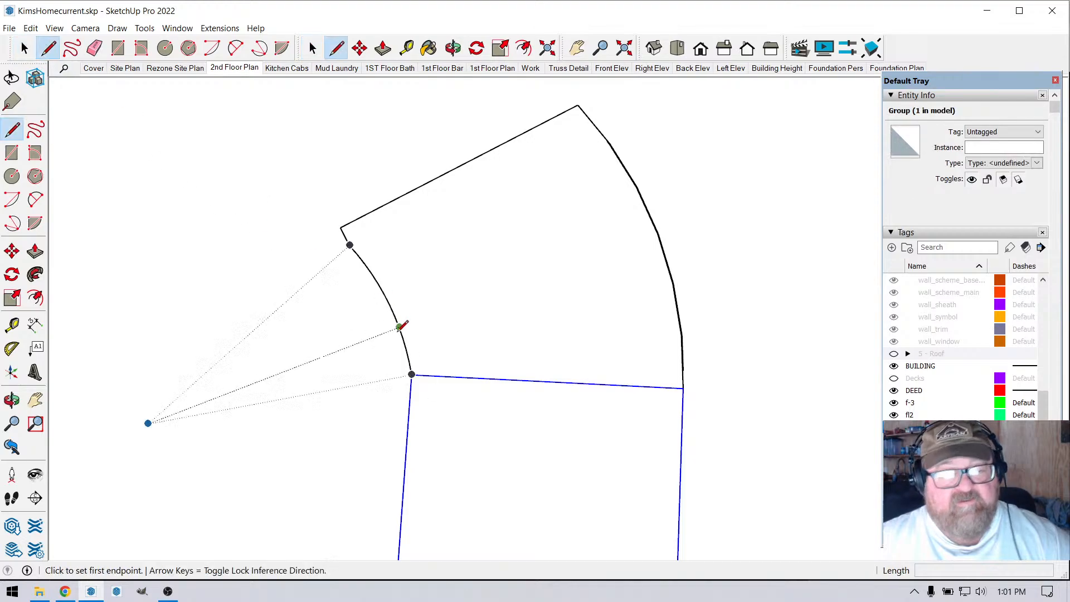
{"action": "left_click", "coordinate": [411, 374]}
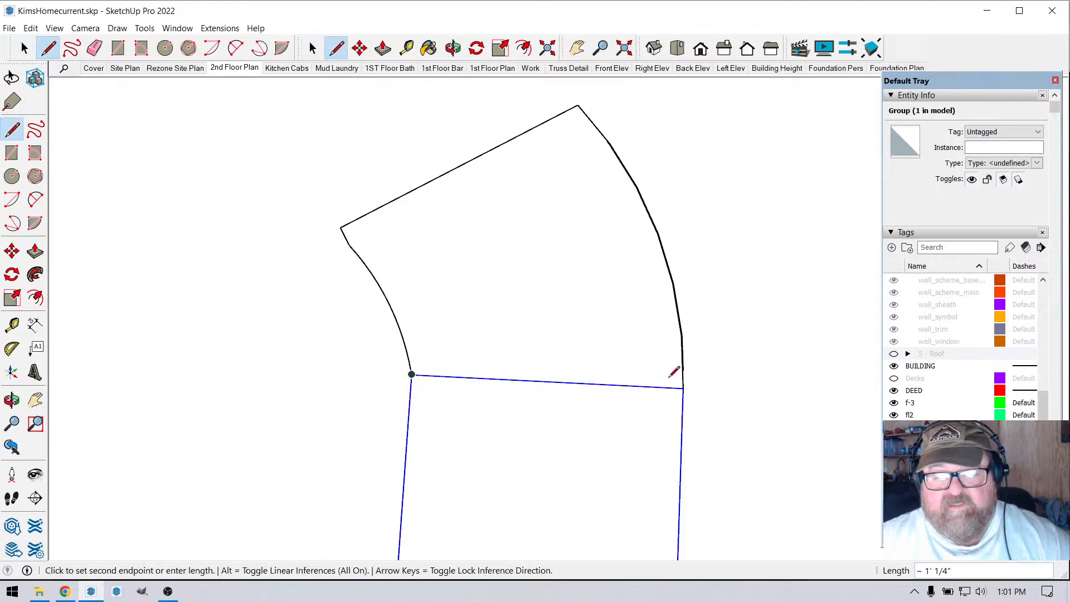
{"action": "left_click", "coordinate": [708, 389]}
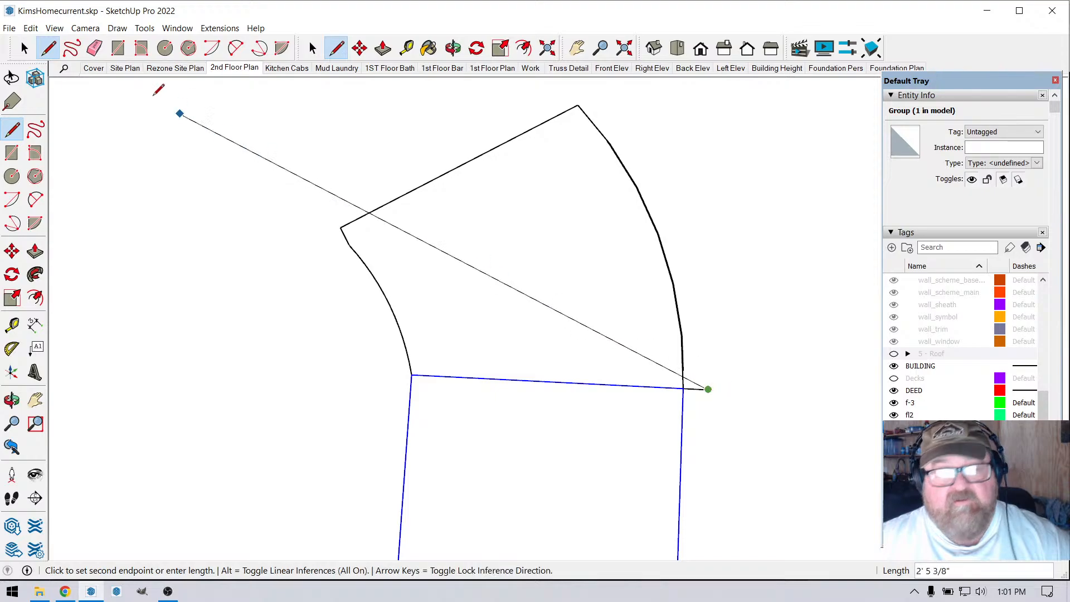
{"action": "left_click", "coordinate": [94, 48]}
{"action": "left_click", "coordinate": [701, 387]}
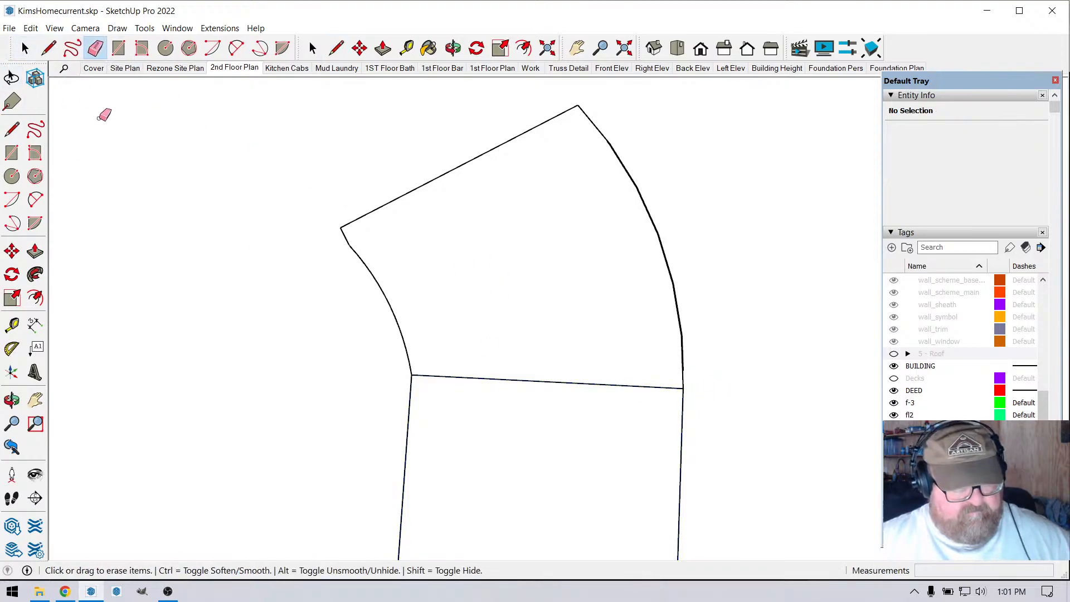
- Select all edges of the closed bend and make them a group
{"action": "scroll", "coordinate": [258, 206], "scroll_direction": "down", "scroll_amount": 1}
{"action": "key", "text": "space"}
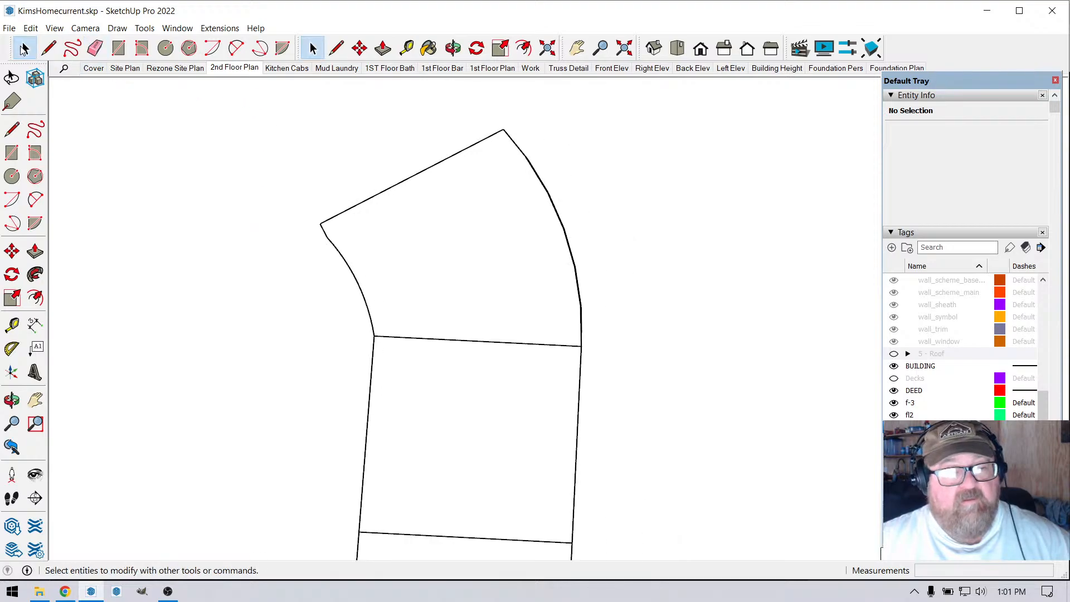
{"action": "left_click_drag", "start_coordinate": [251, 99], "coordinate": [625, 335]}
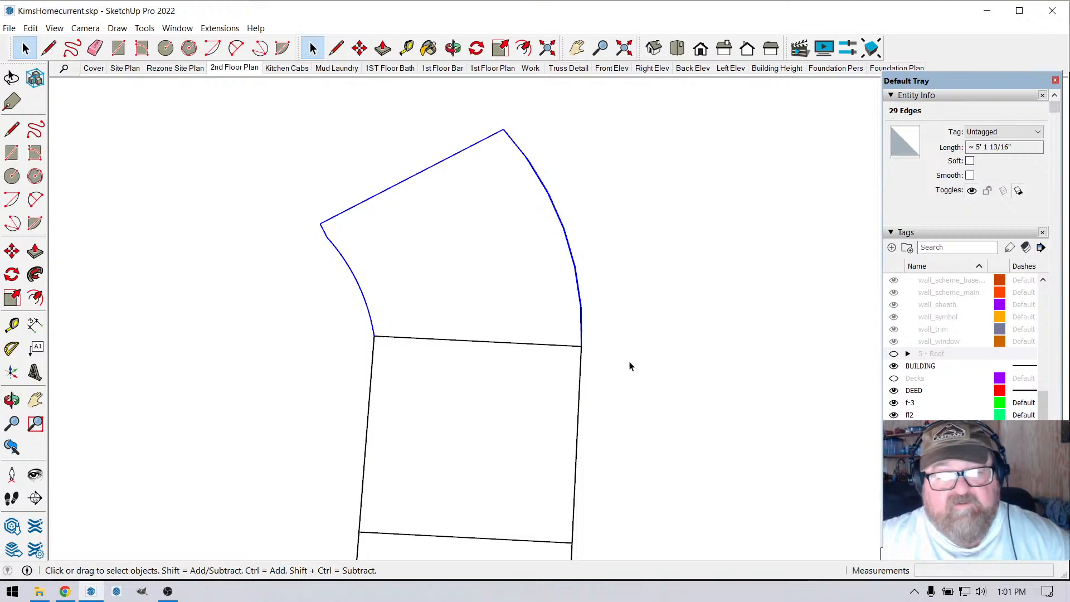
{"action": "right_click", "coordinate": [428, 172]}
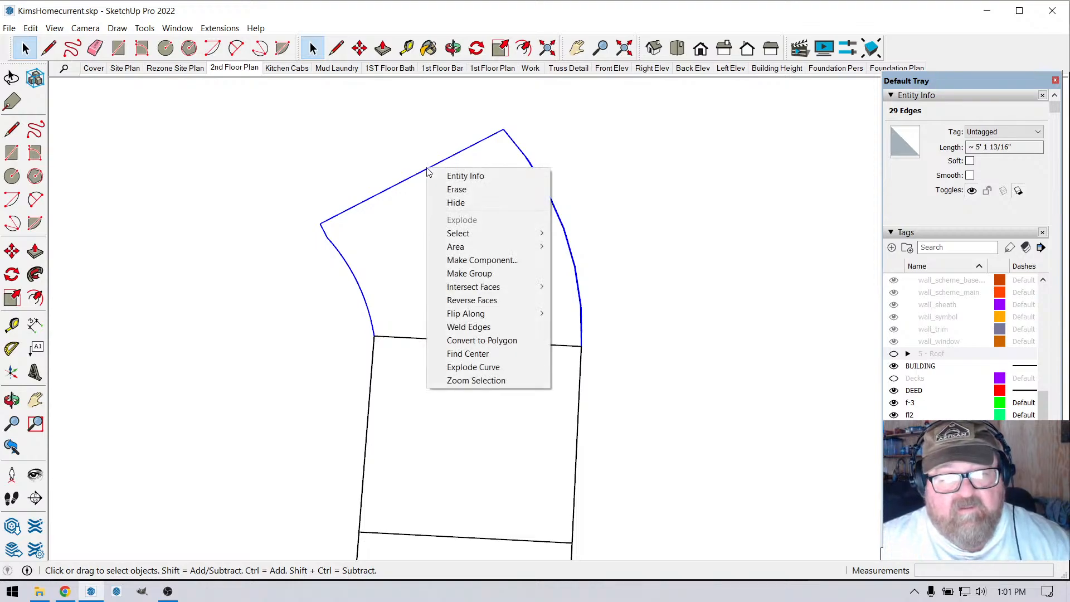
{"action": "left_click", "coordinate": [453, 273]}
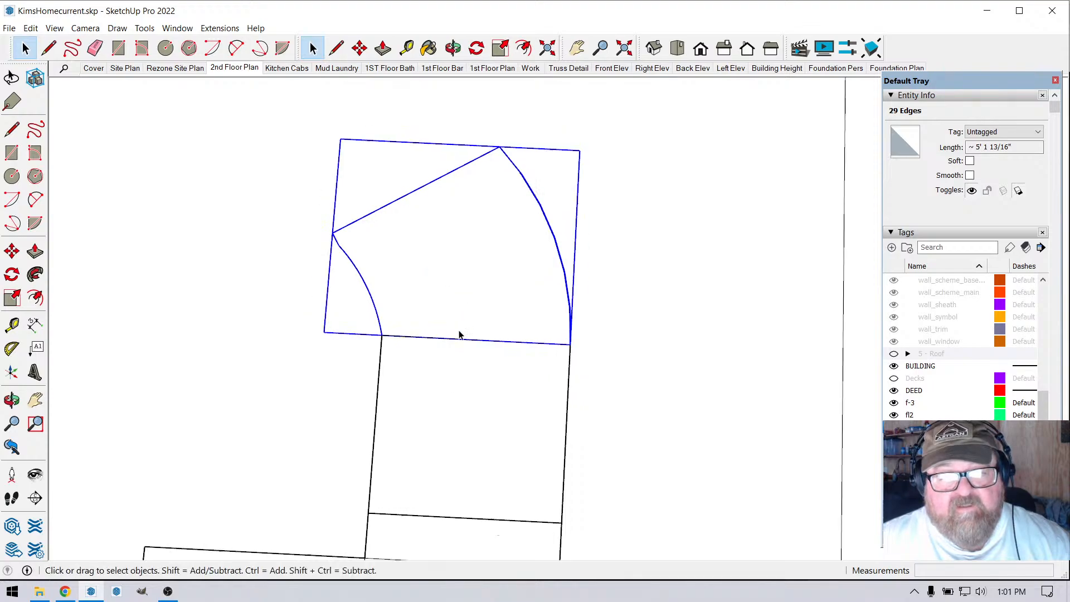
- Move the bend group about 2 5/8 inches up off the box and examine its closed base edge
{"action": "scroll", "coordinate": [394, 279], "scroll_direction": "down", "scroll_amount": 2}
{"action": "key", "text": "p"}
{"action": "key", "text": "m"}
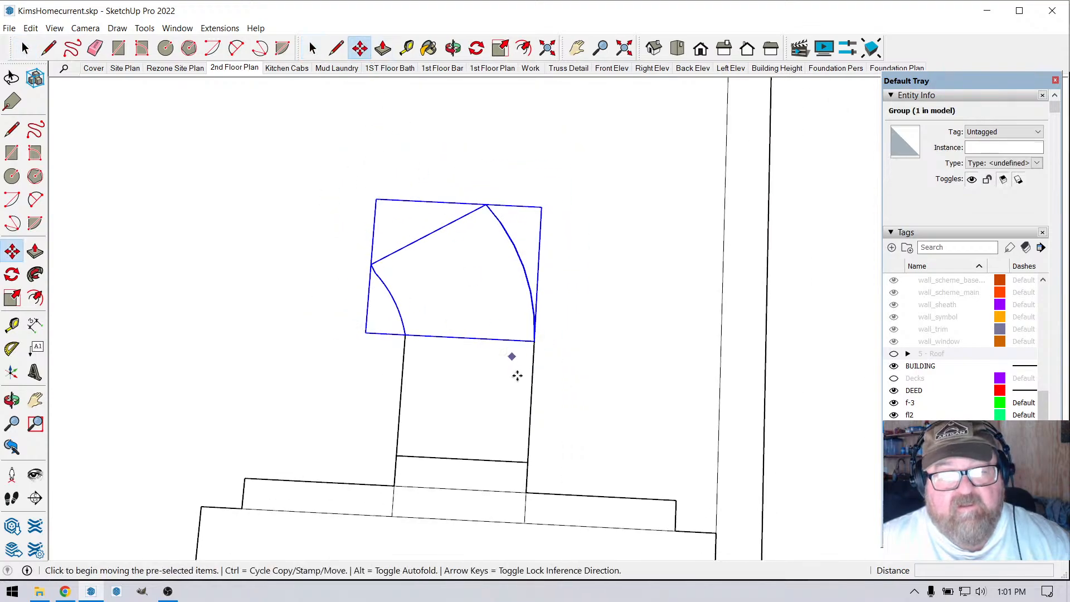
{"action": "left_click", "coordinate": [478, 310]}
{"action": "left_click", "coordinate": [477, 291]}
{"action": "key", "text": "space"}
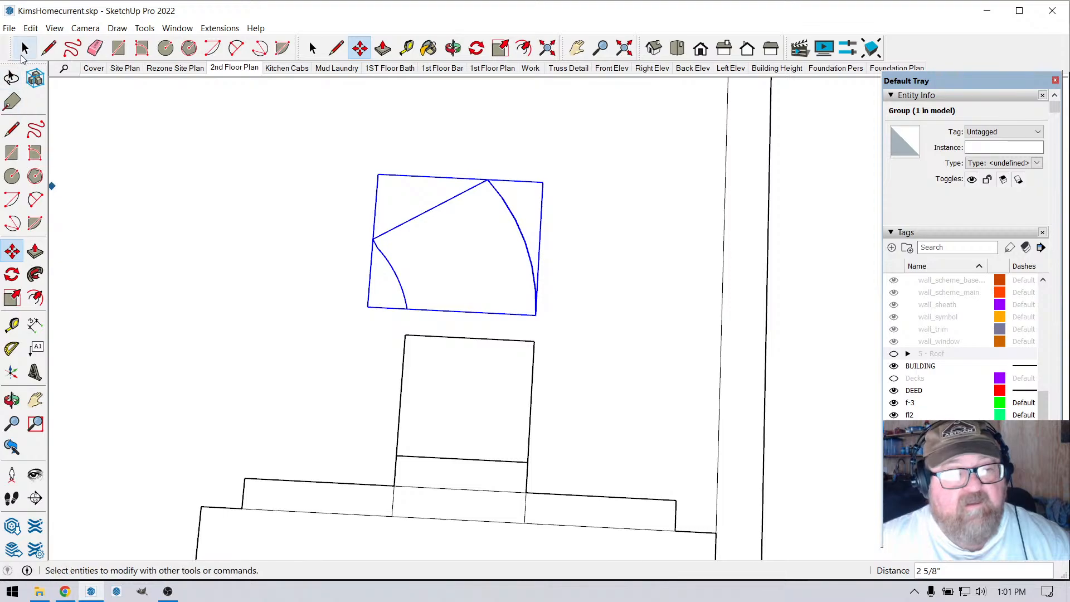
{"action": "left_click", "coordinate": [214, 236]}
{"action": "scroll", "coordinate": [469, 327], "scroll_direction": "up", "scroll_amount": 2}
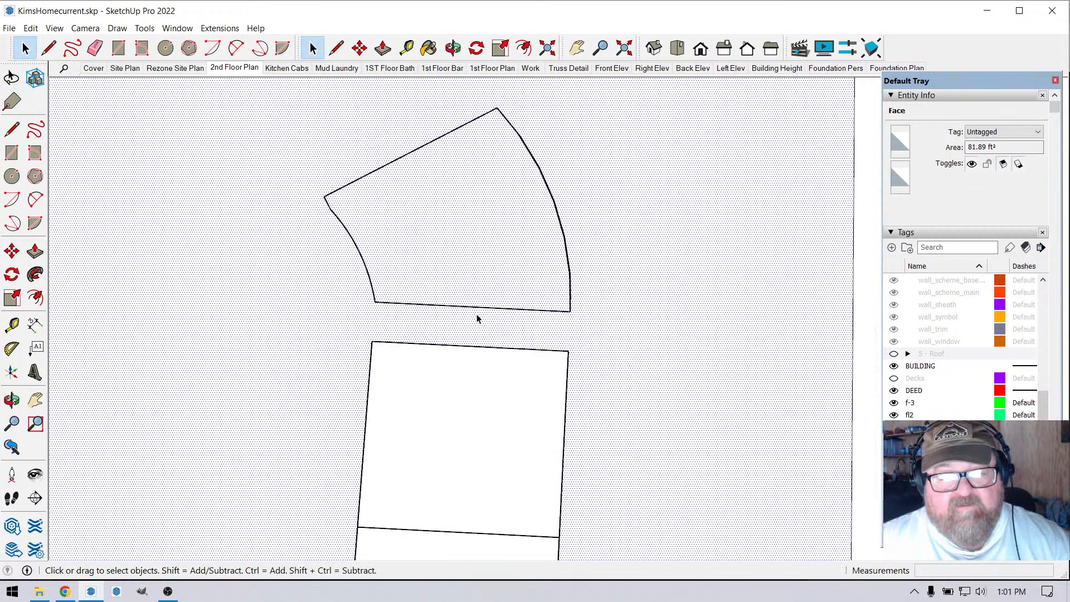
- Move the bend group by its lower outer corner onto the box's upper outer corner
{"action": "left_click", "coordinate": [486, 310]}
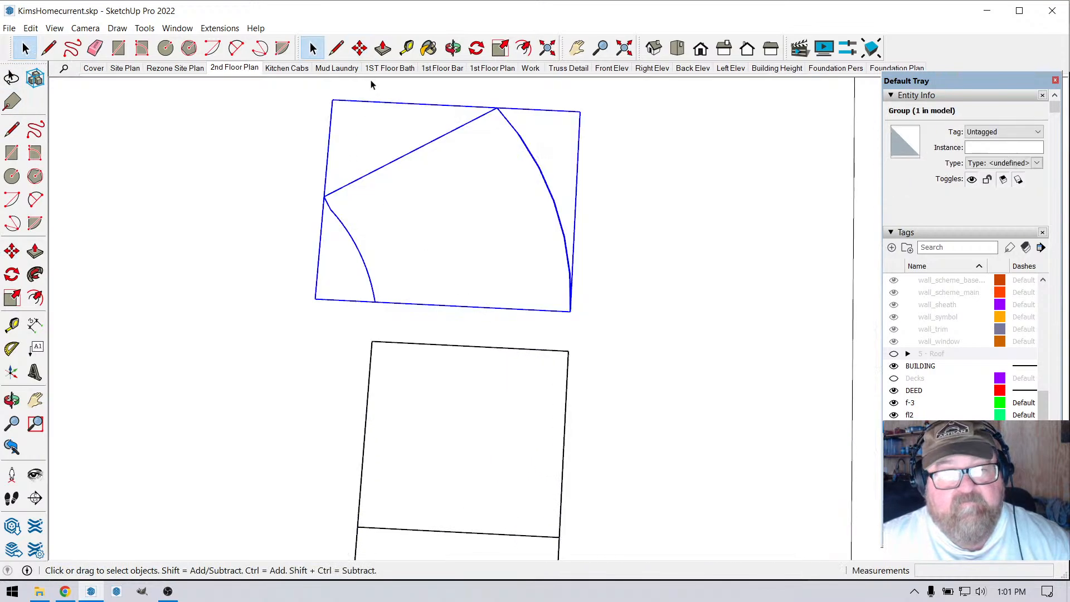
{"action": "key", "text": "m"}
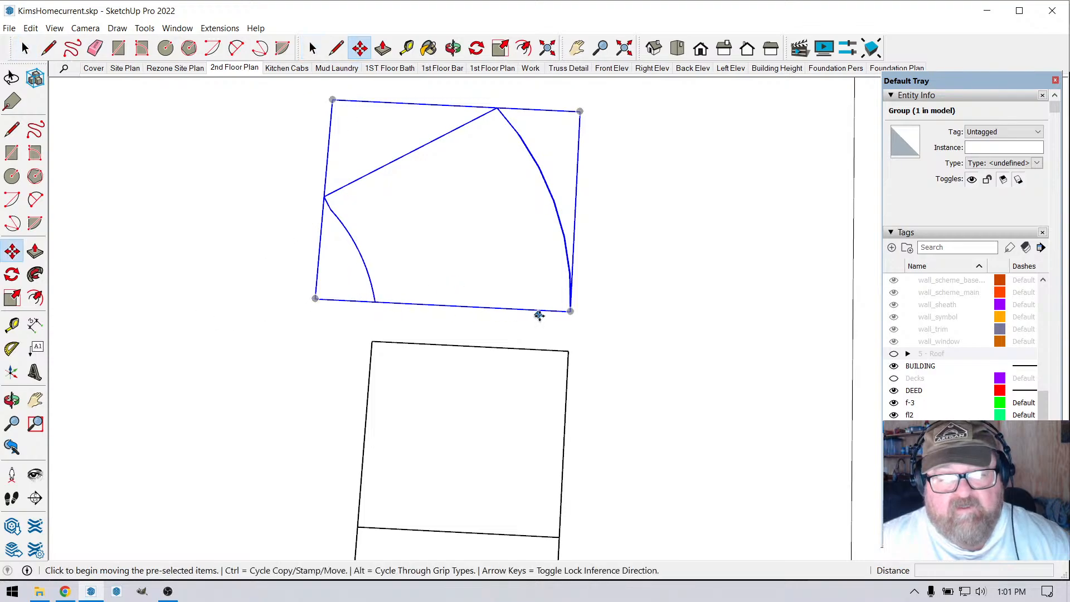
{"action": "left_click", "coordinate": [570, 311]}
{"action": "left_click", "coordinate": [568, 349]}
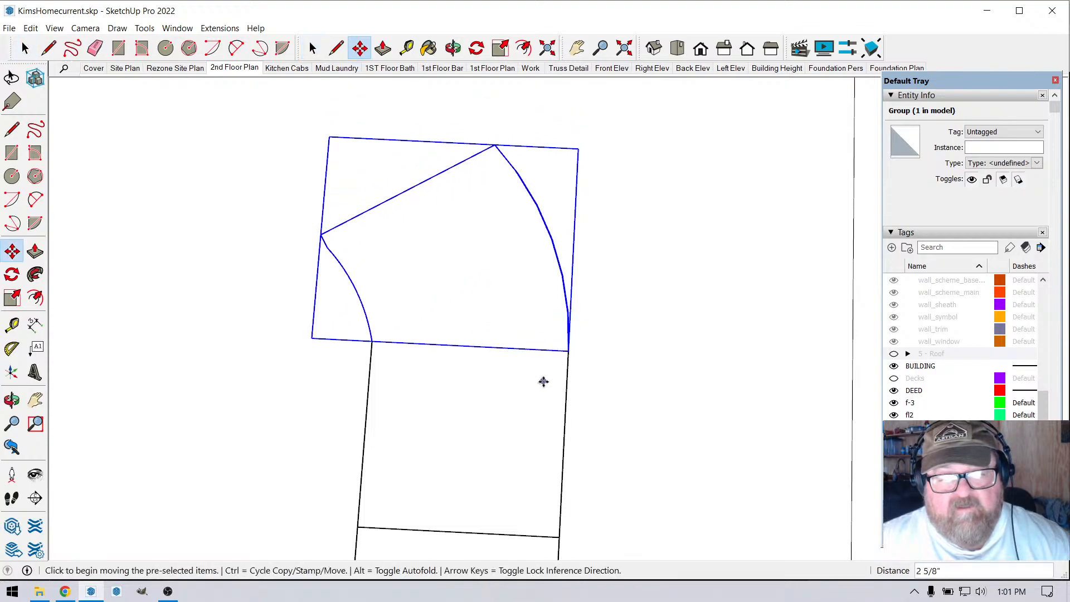
- Place a guide line parallel to the fireplace box's upper ledge, running through the base of the bend group
{"action": "scroll", "coordinate": [543, 382], "scroll_direction": "down", "scroll_amount": 3}
{"action": "scroll", "coordinate": [484, 303], "scroll_direction": "down", "scroll_amount": 2}
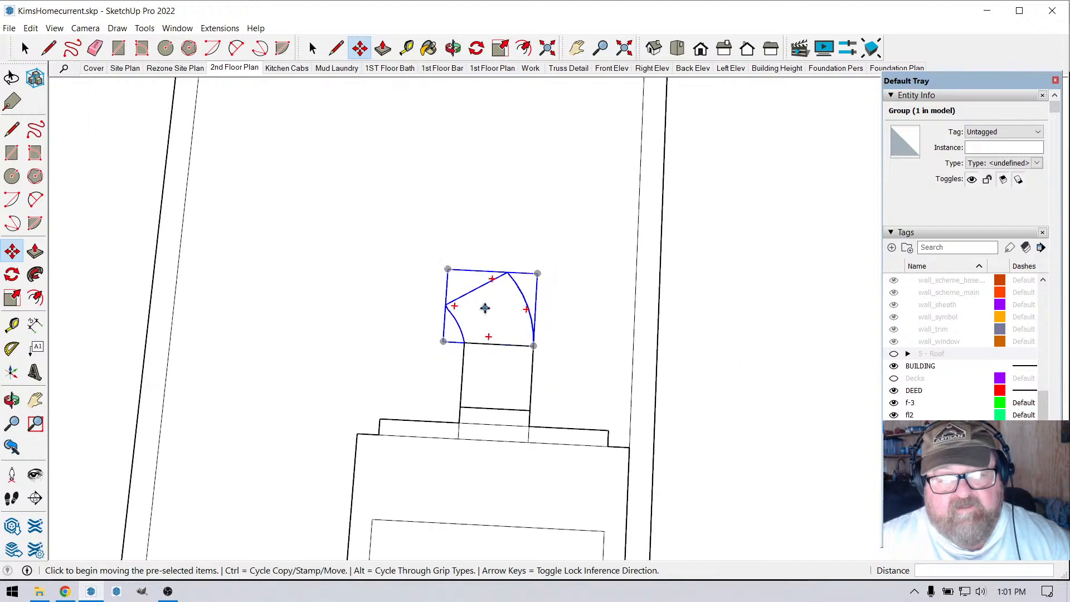
{"action": "scroll", "coordinate": [486, 304], "scroll_direction": "up", "scroll_amount": 2}
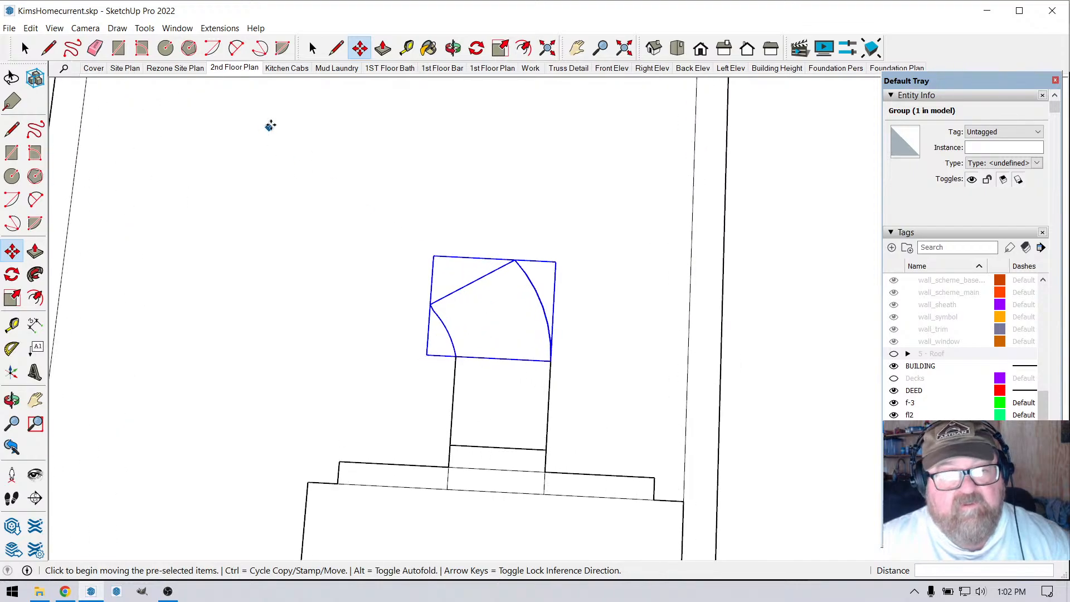
{"action": "left_click", "coordinate": [407, 48]}
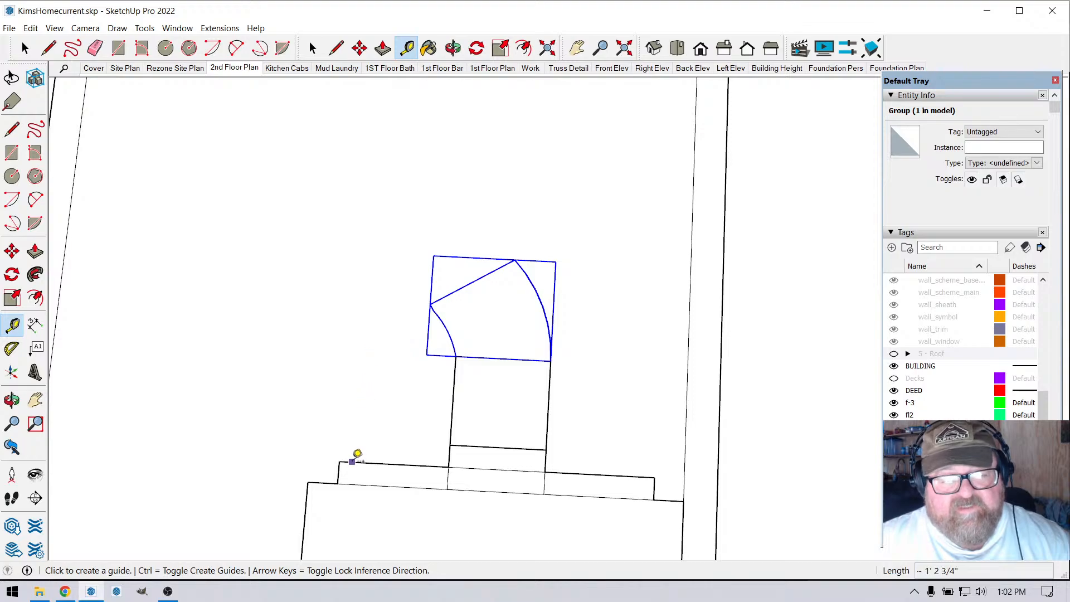
{"action": "left_click", "coordinate": [351, 461]}
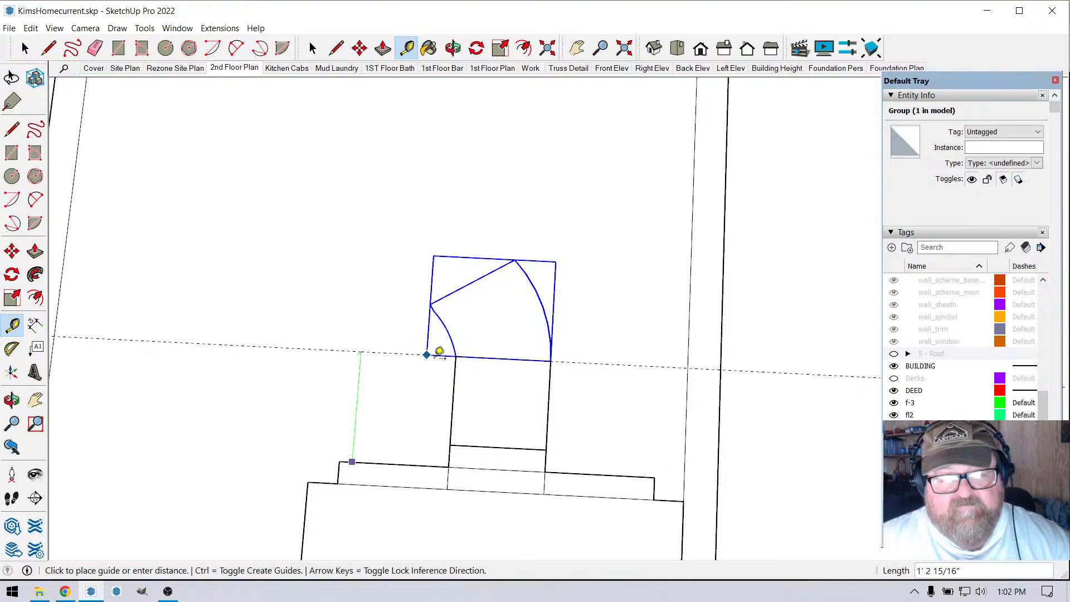
{"action": "key", "text": "Escape"}
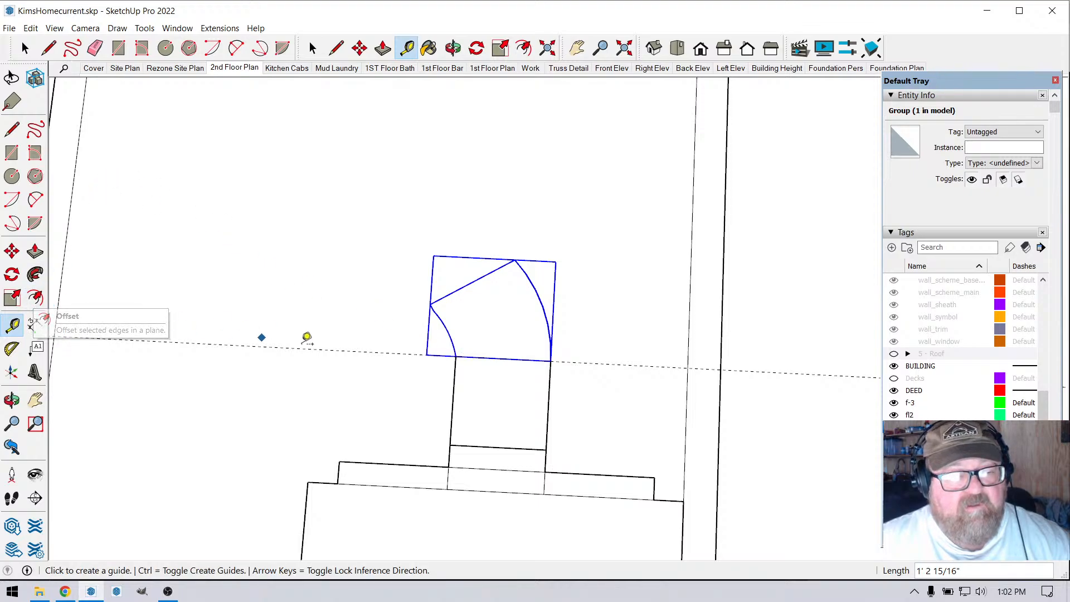
- Create a 30-degree angled guide with the Protractor, centred on the guide beside the bend group
{"action": "mouse_move", "coordinate": [306, 340]}
{"action": "middle_mouse_down"}
{"action": "mouse_move", "coordinate": [454, 337]}
{"action": "mouse_move", "coordinate": [295, 341]}
{"action": "middle_mouse_up"}
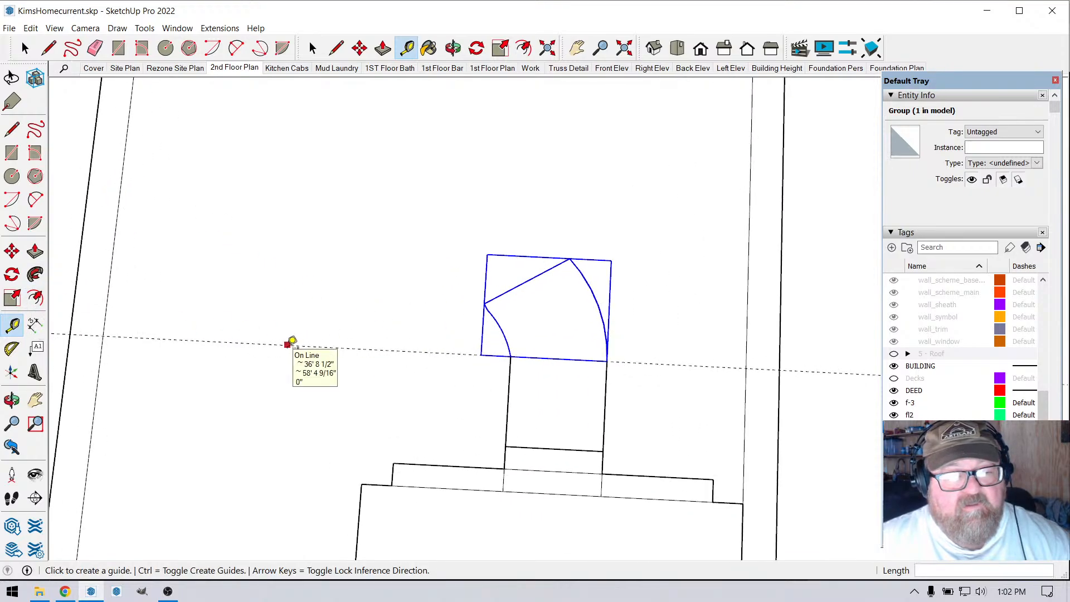
{"action": "left_click", "coordinate": [14, 348]}
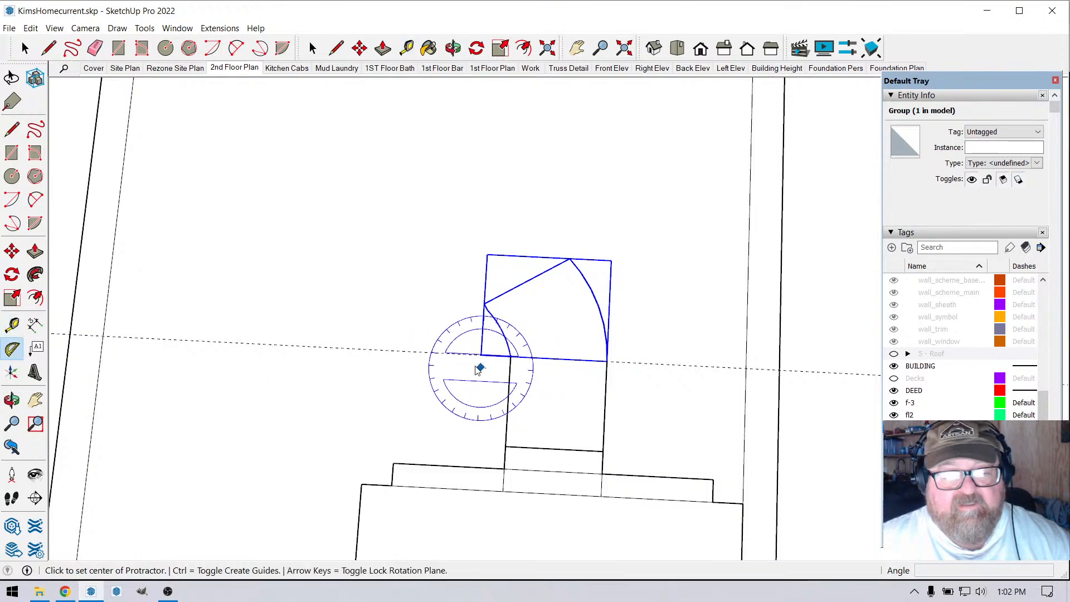
{"action": "left_click", "coordinate": [435, 352]}
{"action": "left_click", "coordinate": [369, 349]}
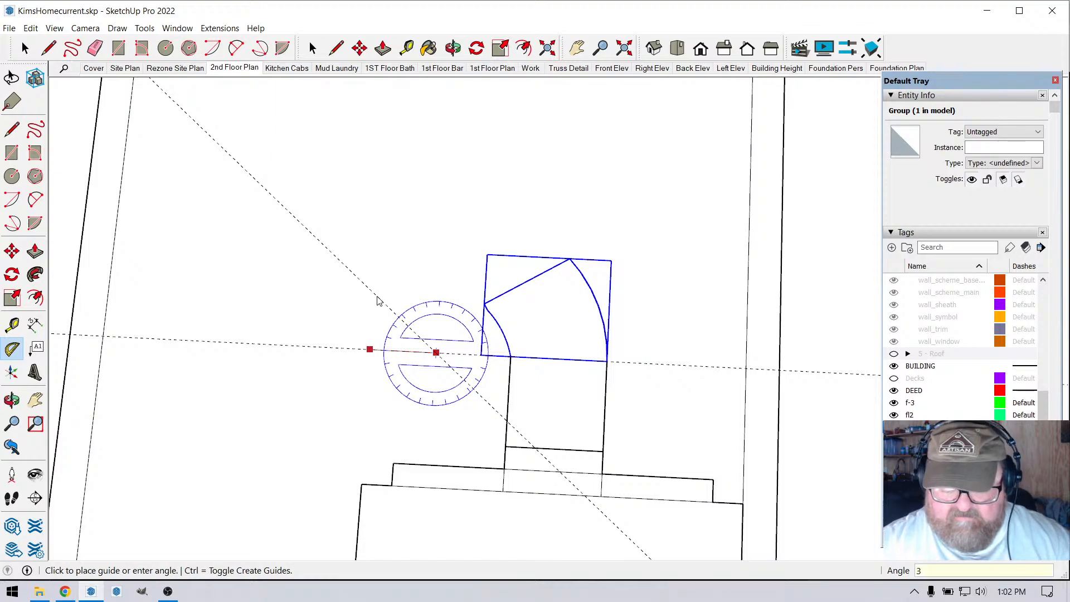
{"action": "type", "text": "30"}
{"action": "key", "text": "Return"}
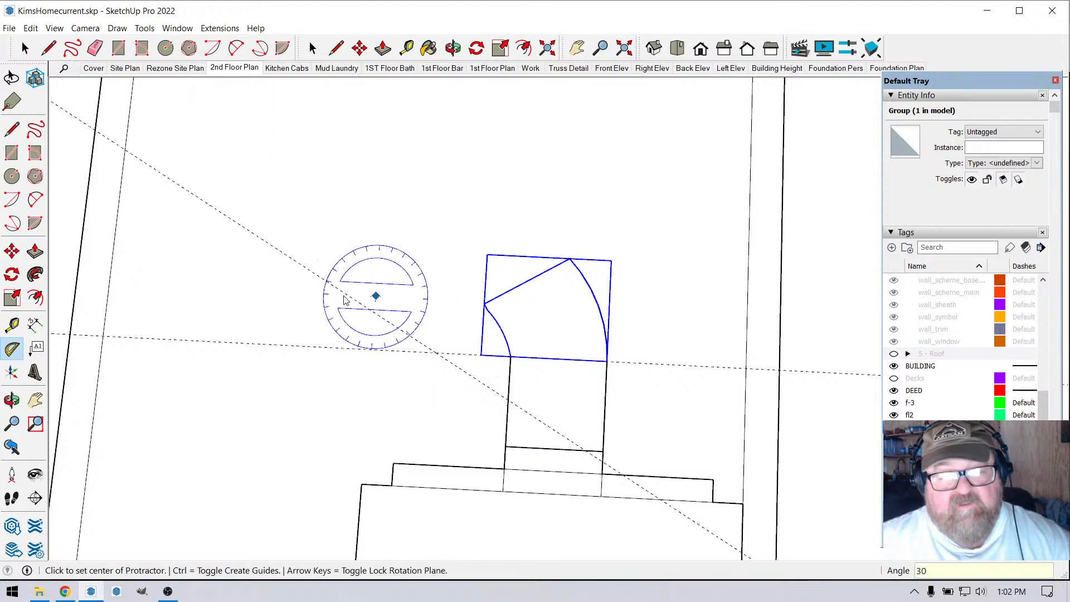
- Place a parallel guide 13 inches above the 30-degree guide
{"action": "left_click", "coordinate": [406, 48]}
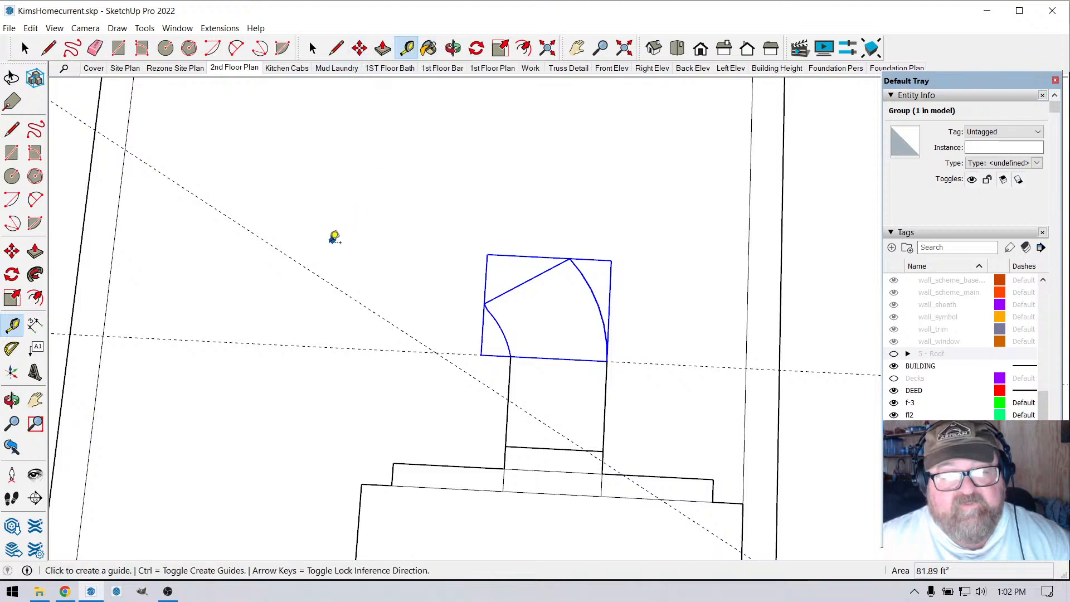
{"action": "left_click", "coordinate": [307, 268]}
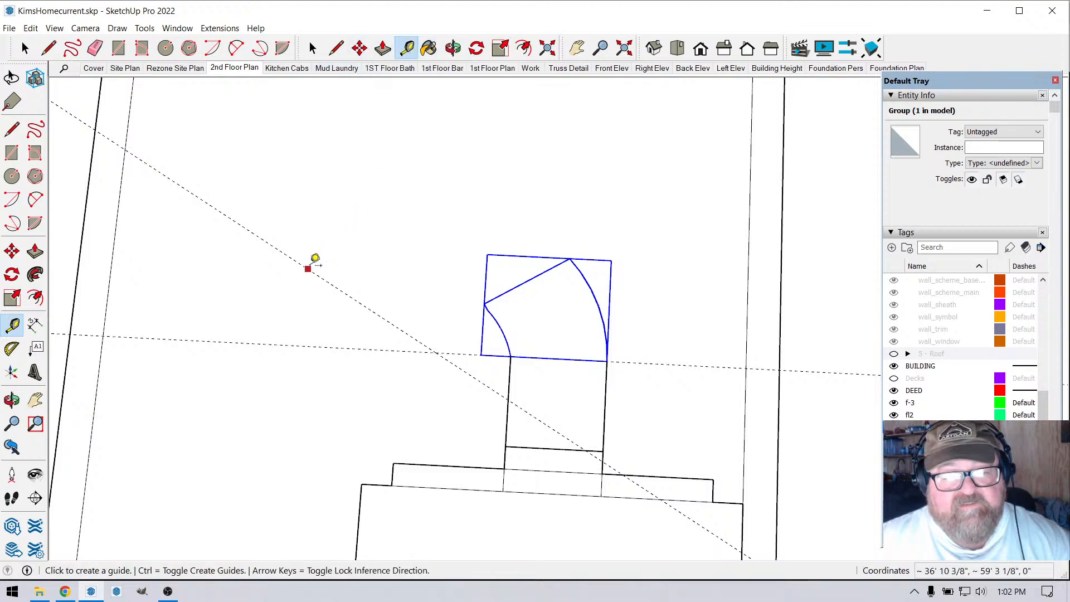
{"action": "left_click", "coordinate": [336, 229]}
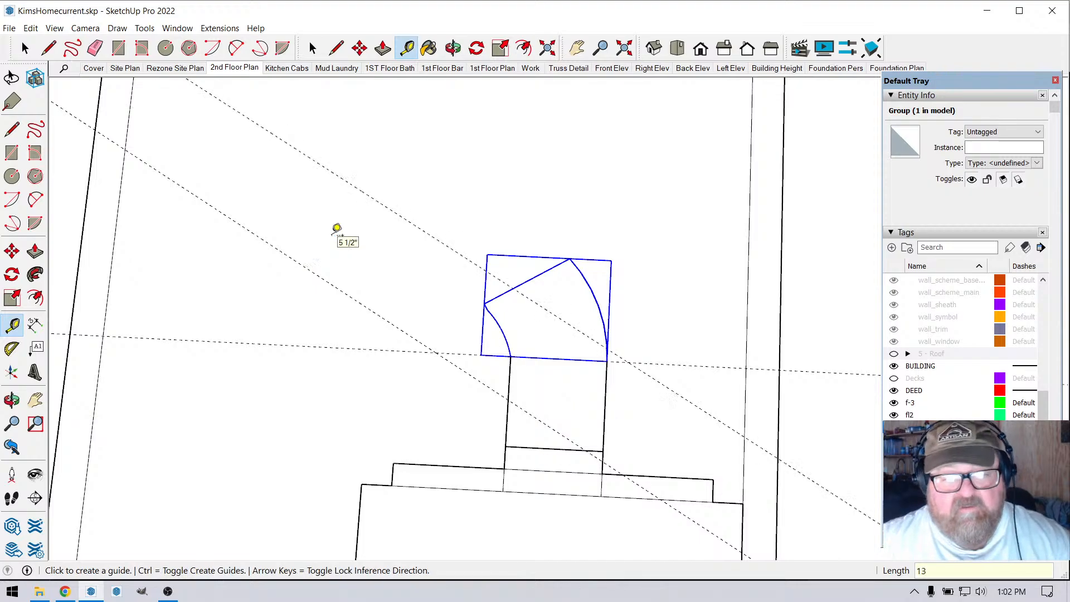
- Create a guide at 90 degrees to the 30-degree guides with the Protractor, crossing both of them
{"action": "left_click", "coordinate": [49, 48]}
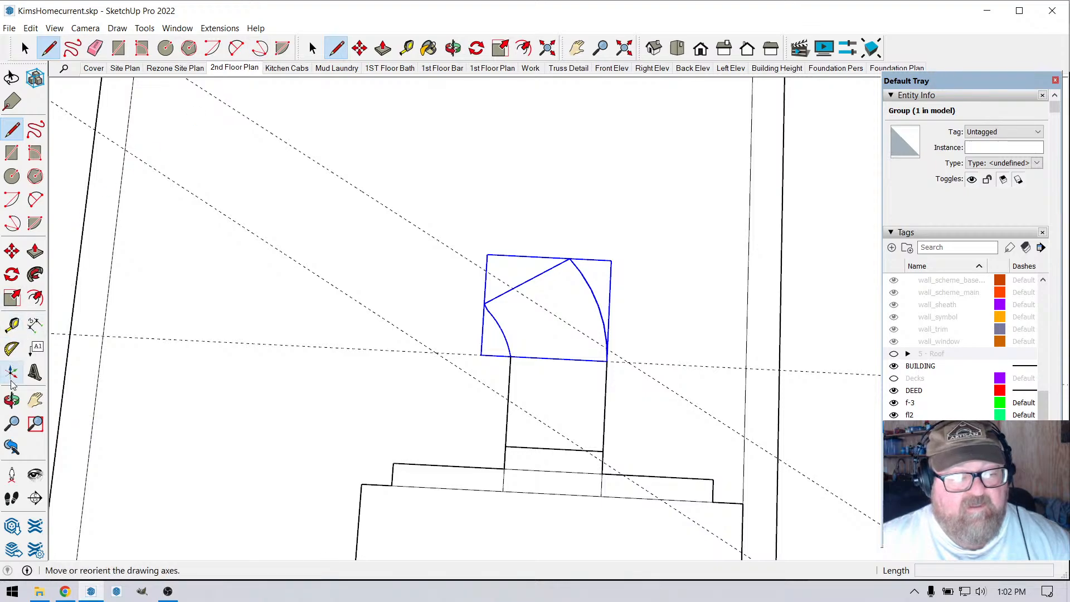
{"action": "left_click", "coordinate": [12, 349]}
{"action": "left_click", "coordinate": [219, 210]}
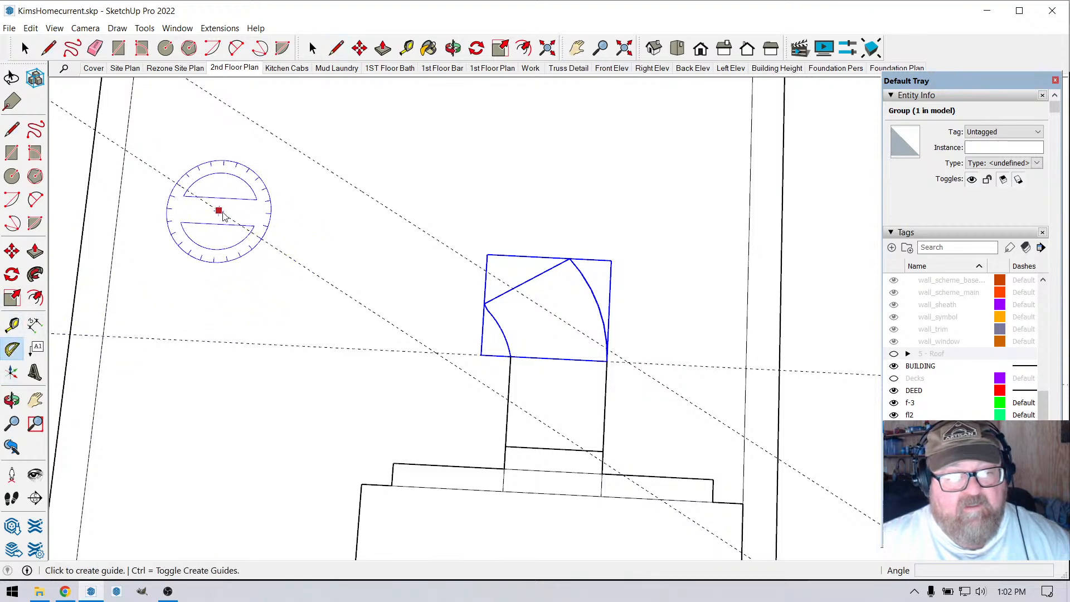
{"action": "left_click", "coordinate": [246, 229]}
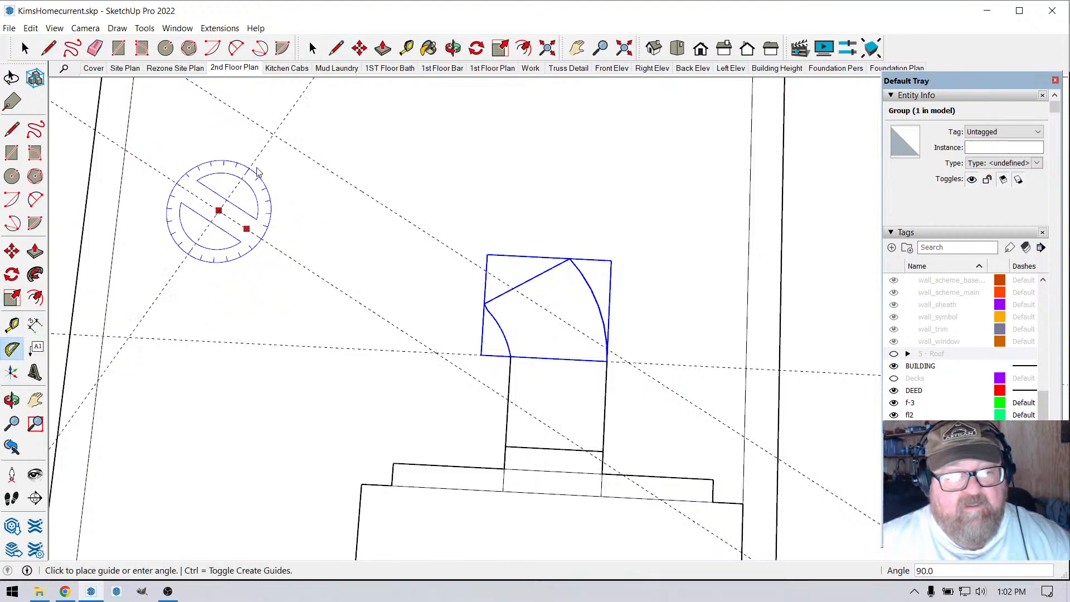
{"action": "left_click", "coordinate": [277, 139]}
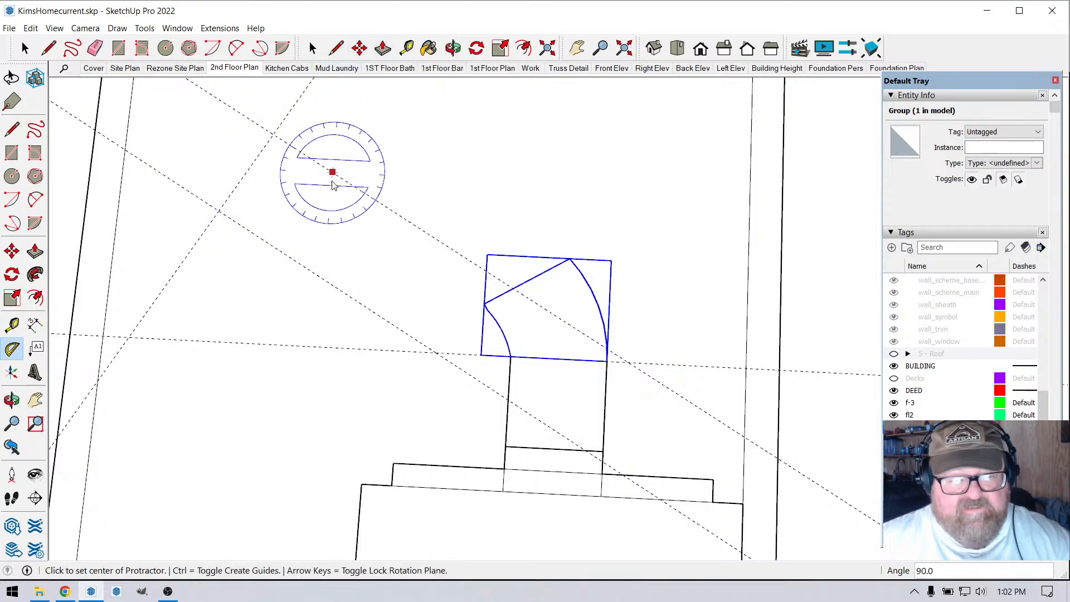
- Place a centre guide parallel to the tall enclosure's side wall, about 4' in, through the midpoint of its top edge
{"action": "scroll", "coordinate": [440, 398], "scroll_direction": "down", "scroll_amount": 4}
{"action": "scroll", "coordinate": [463, 399], "scroll_direction": "down", "scroll_amount": 3}
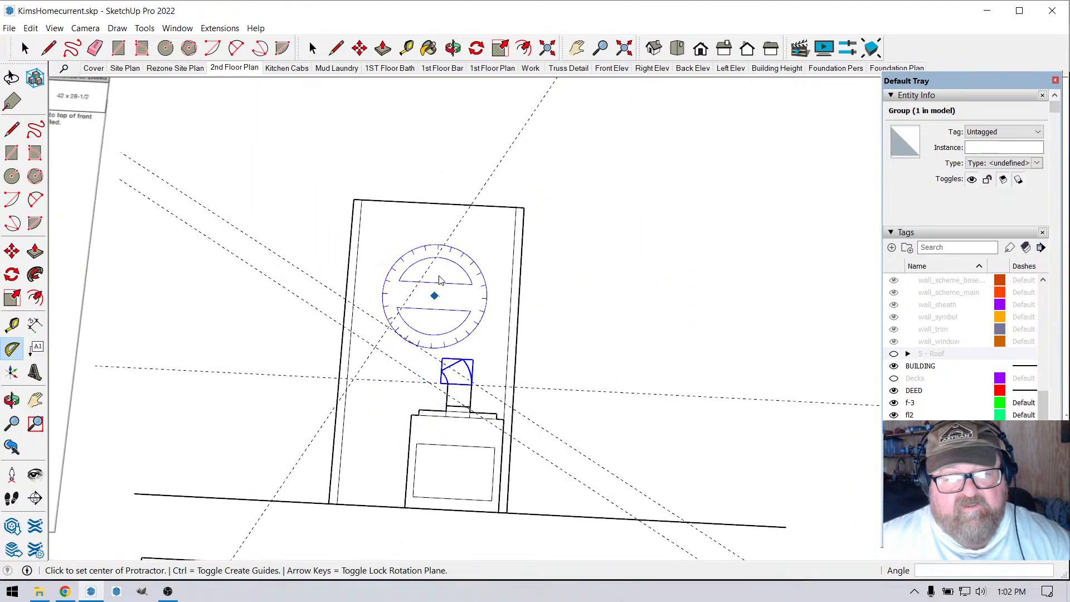
{"action": "scroll", "coordinate": [437, 267], "scroll_direction": "up", "scroll_amount": 2}
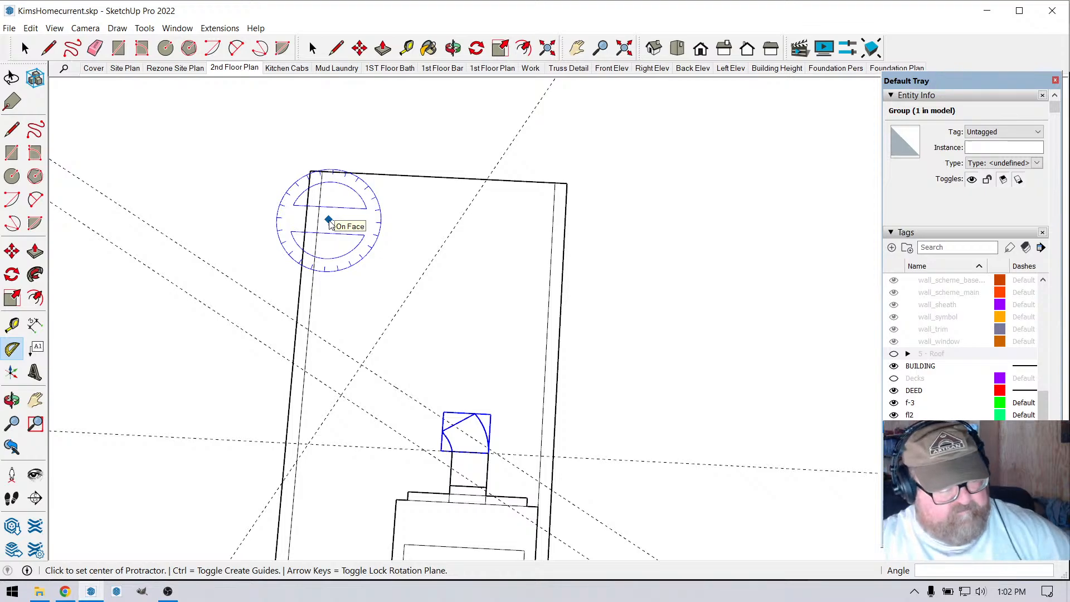
{"action": "left_click", "coordinate": [407, 48]}
{"action": "left_click", "coordinate": [565, 223]}
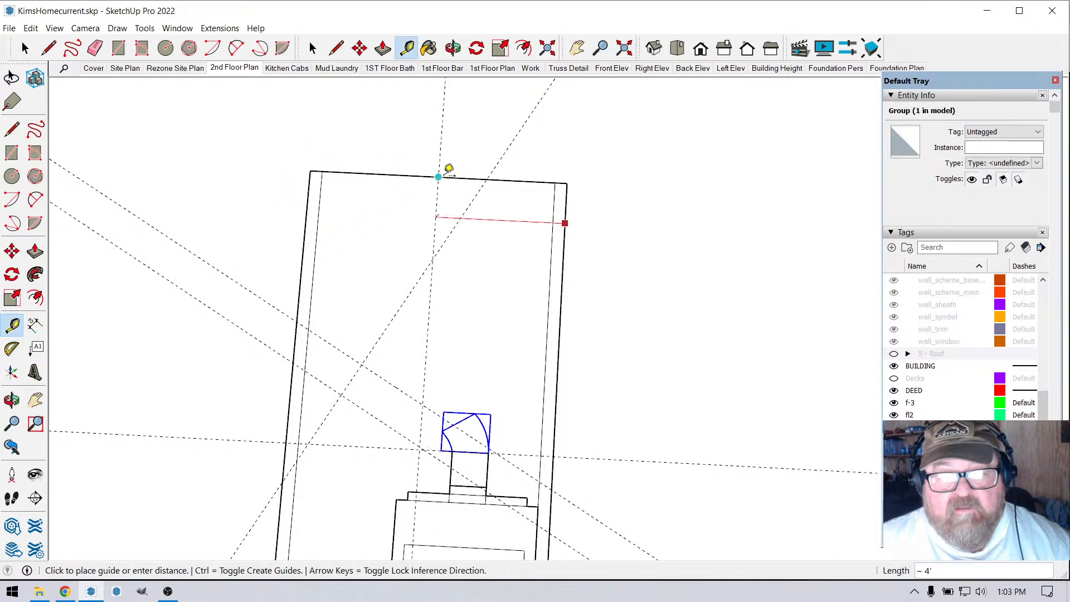
{"action": "left_click", "coordinate": [447, 170]}
- Place a parallel guide 18 inches from the perpendicular guide, towards the bend group
{"action": "scroll", "coordinate": [447, 169], "scroll_direction": "down", "scroll_amount": 2}
{"action": "scroll", "coordinate": [396, 377], "scroll_direction": "up", "scroll_amount": 2}
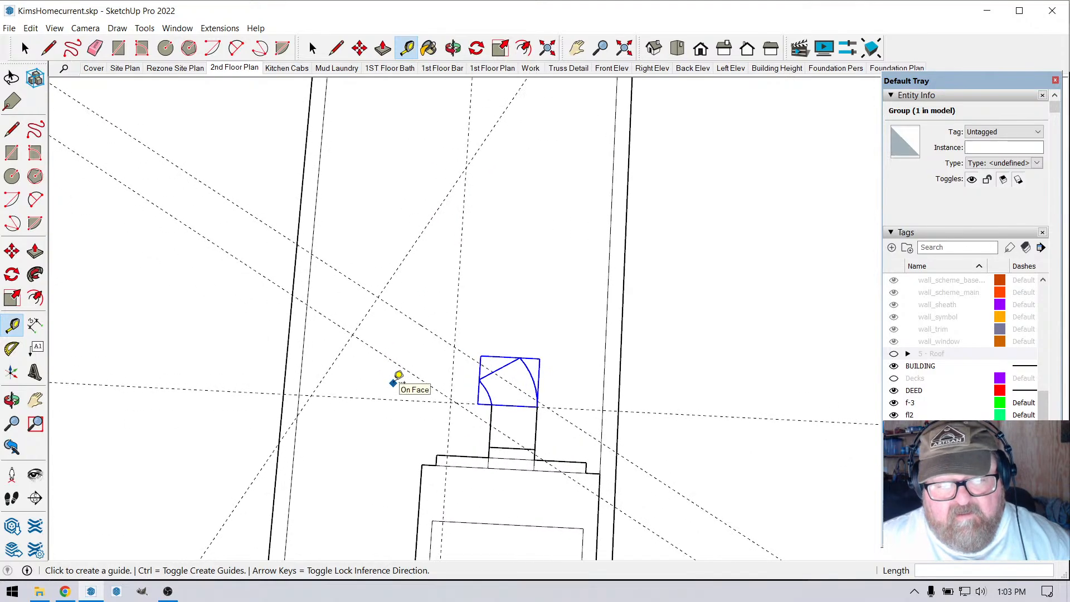
{"action": "scroll", "coordinate": [429, 351], "scroll_direction": "up", "scroll_amount": 3}
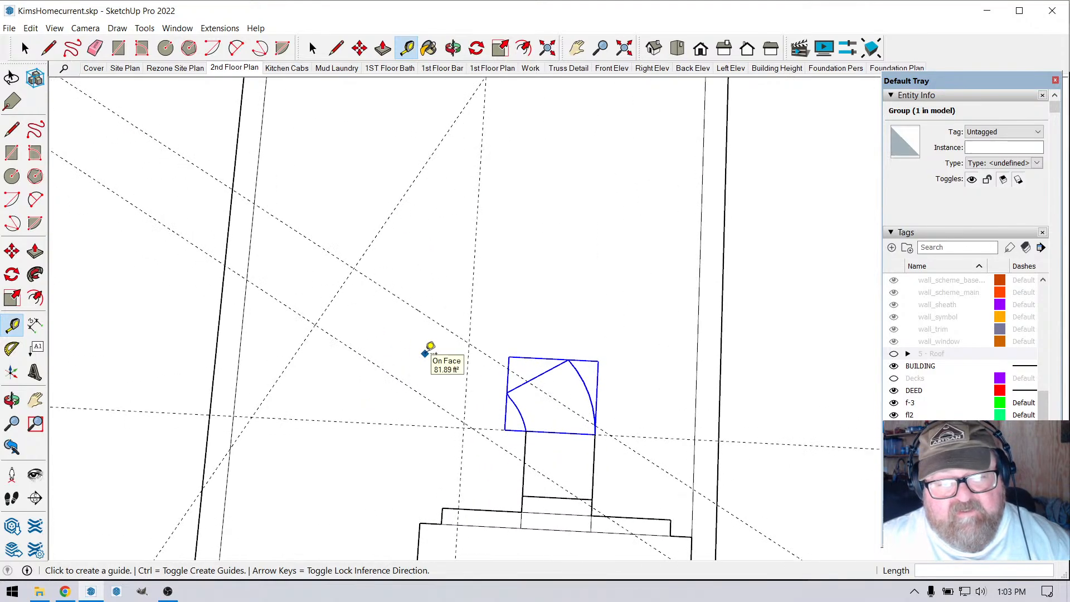
{"action": "scroll", "coordinate": [396, 348], "scroll_direction": "up", "scroll_amount": 3}
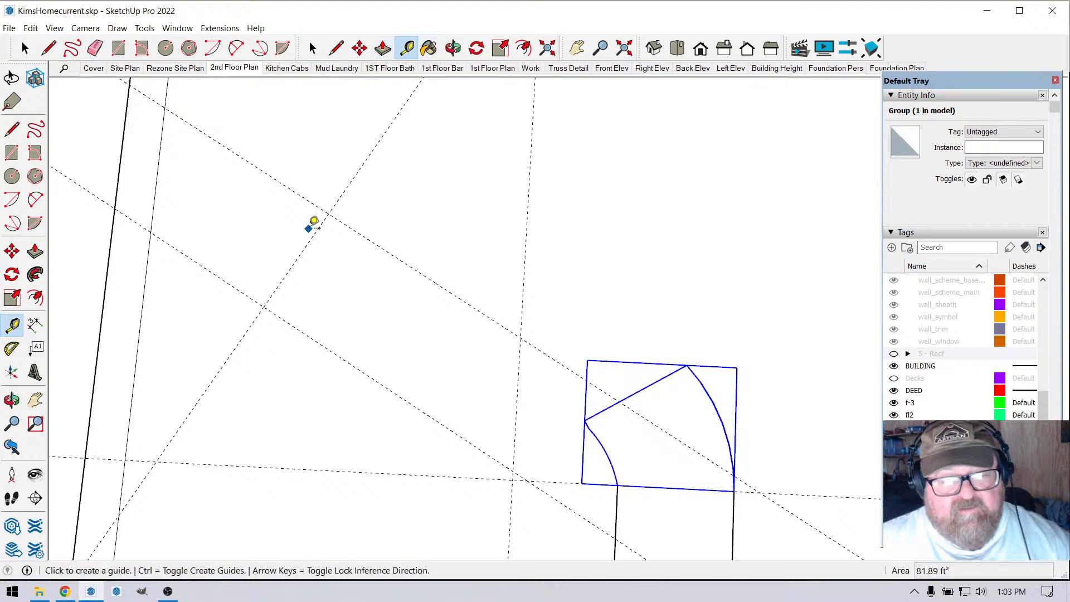
{"action": "left_click", "coordinate": [306, 245]}
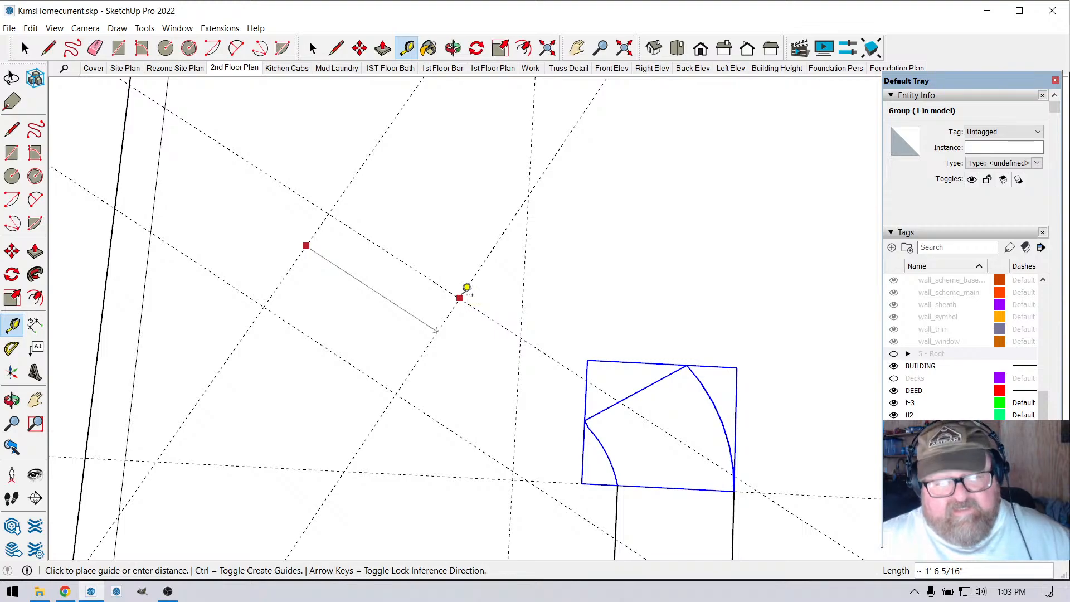
{"action": "type", "text": "8"}
{"action": "key", "text": "Return"}
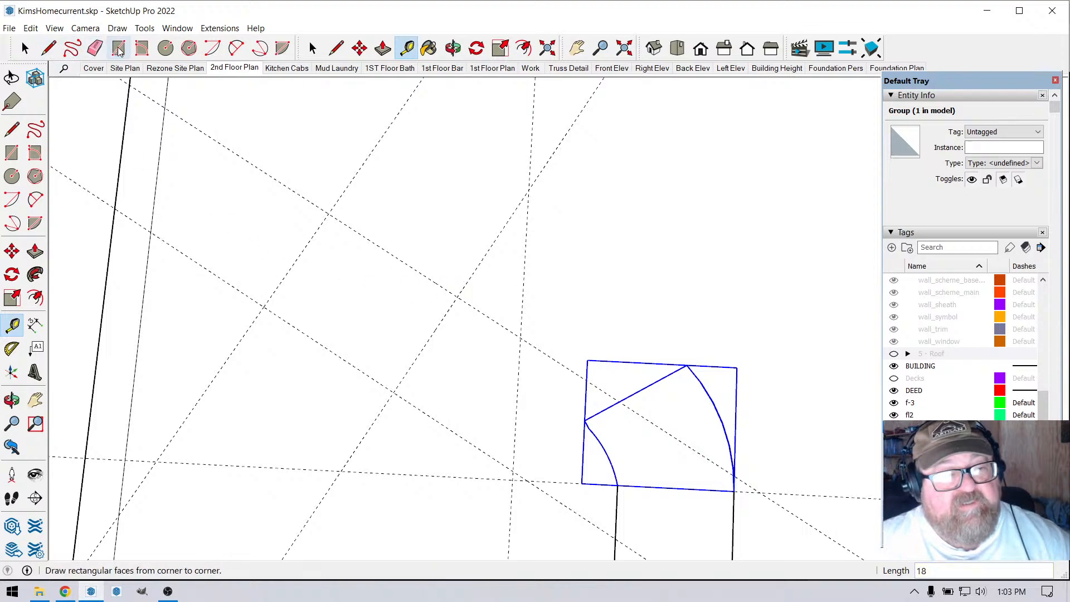
- Draw a closed 13 by 18 inch angled rectangle with the Line tool through the four guide intersections
{"action": "left_click", "coordinate": [49, 48]}
{"action": "left_click", "coordinate": [328, 215]}
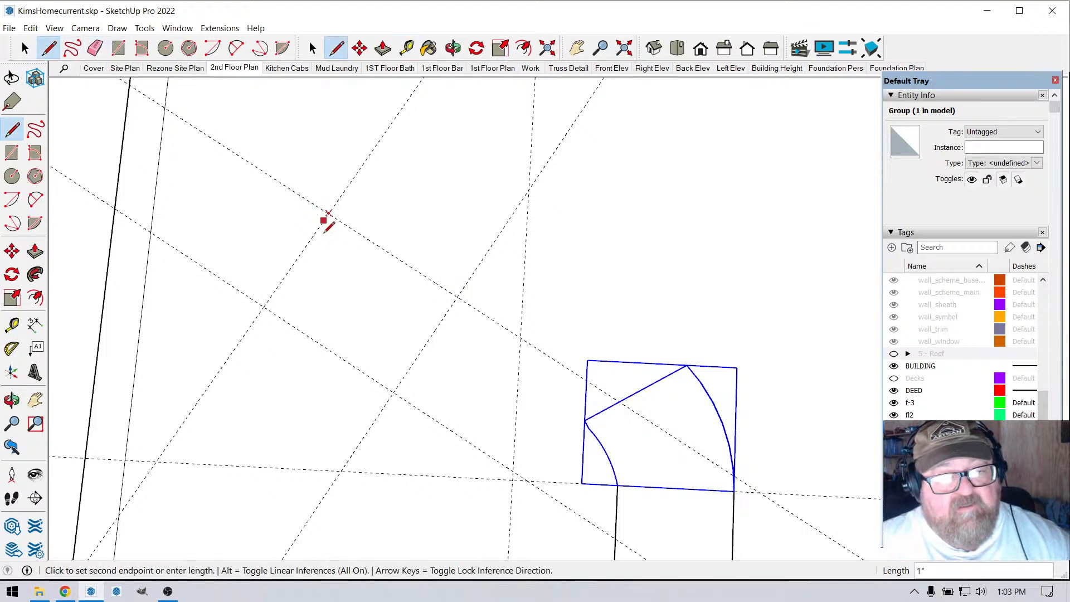
{"action": "left_click", "coordinate": [264, 307]}
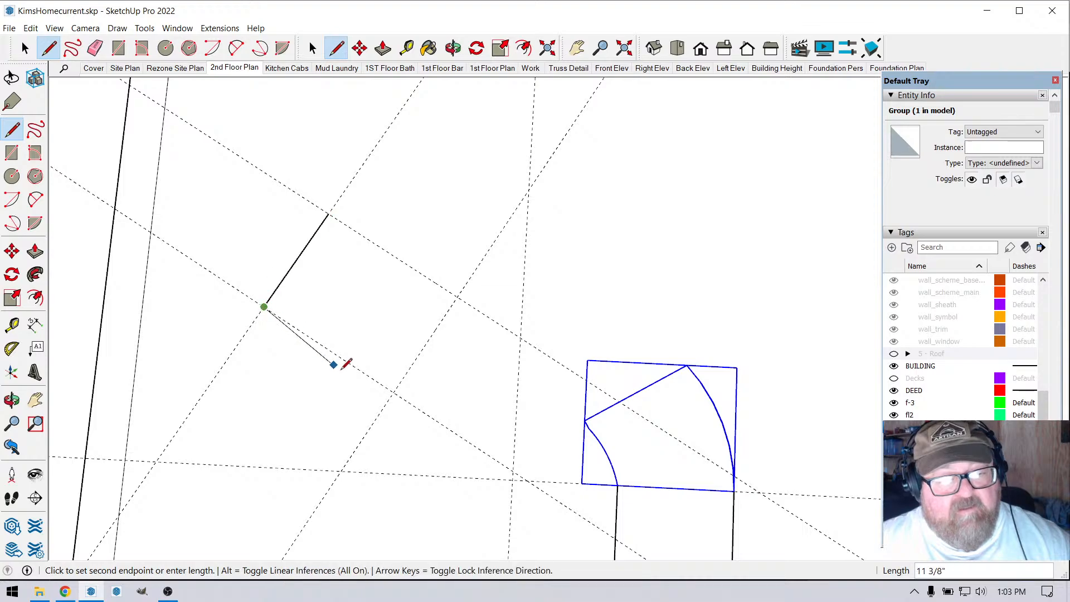
{"action": "left_click", "coordinate": [394, 392]}
{"action": "left_click", "coordinate": [457, 297]}
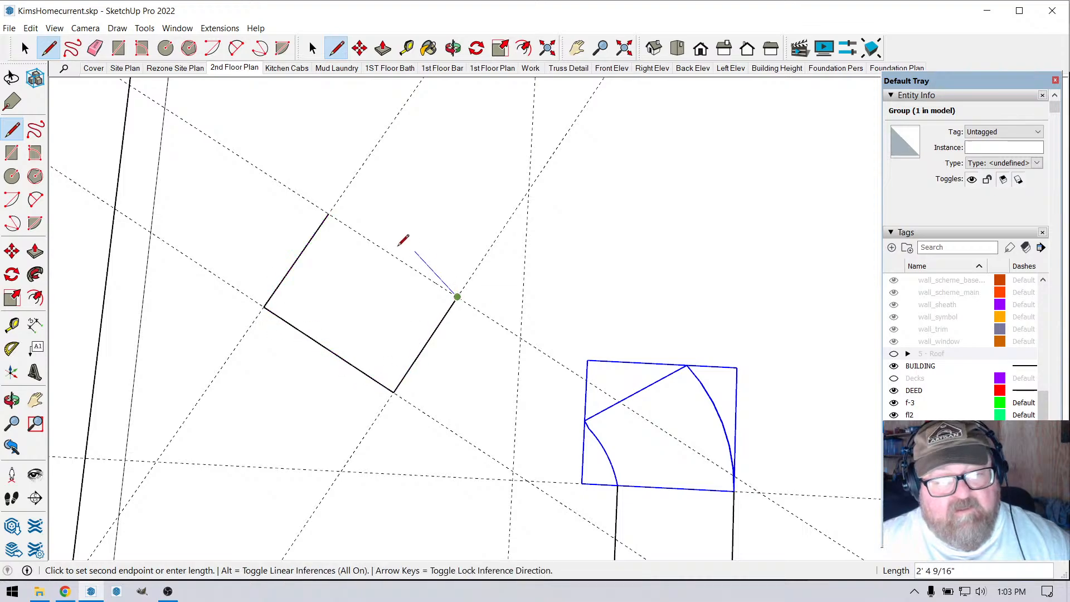
{"action": "left_click", "coordinate": [328, 215]}
{"action": "scroll", "coordinate": [428, 280], "scroll_direction": "up", "scroll_amount": 2}
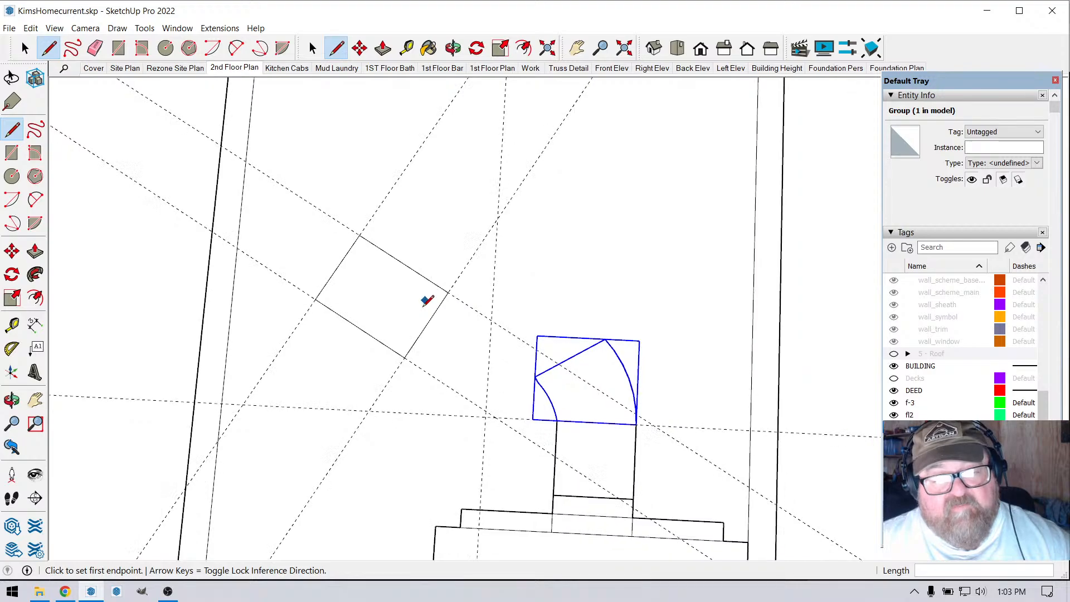
{"action": "scroll", "coordinate": [351, 245], "scroll_direction": "down", "scroll_amount": 1}
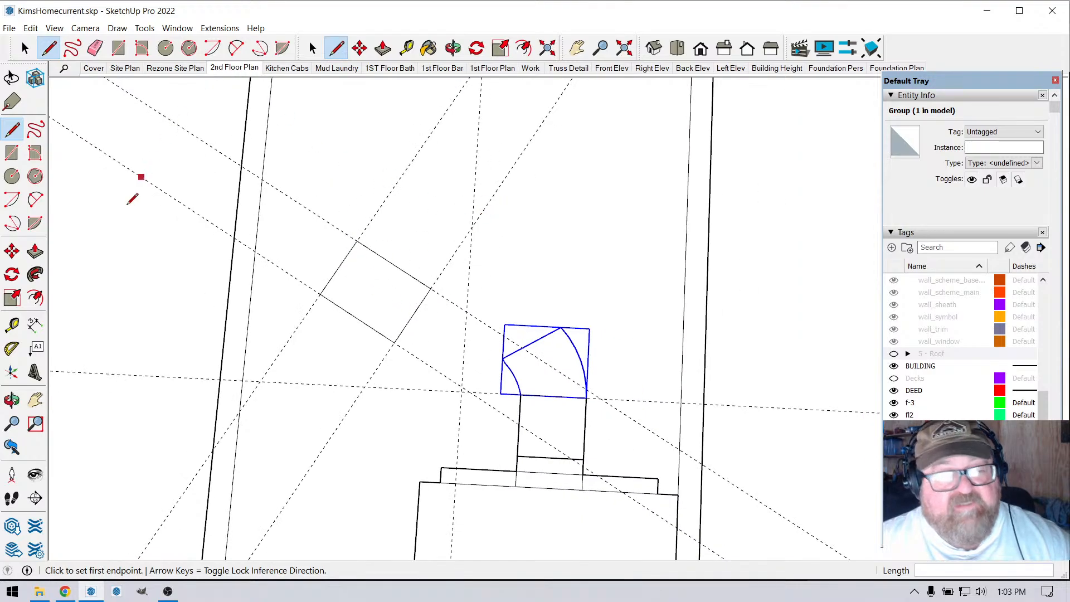
{"action": "left_click", "coordinate": [12, 348]}
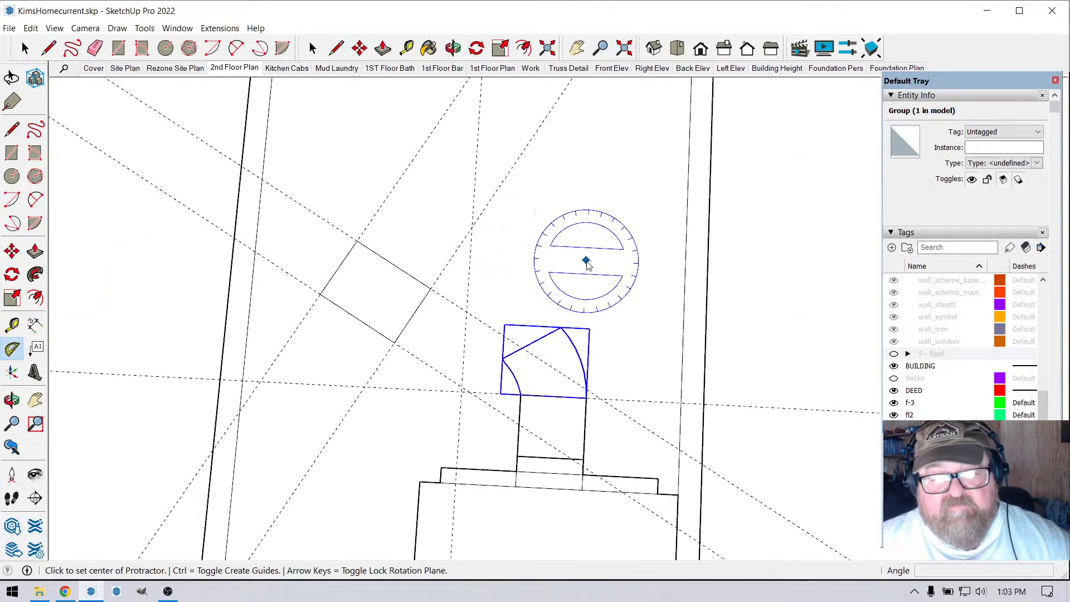
{"action": "left_click", "coordinate": [529, 265]}
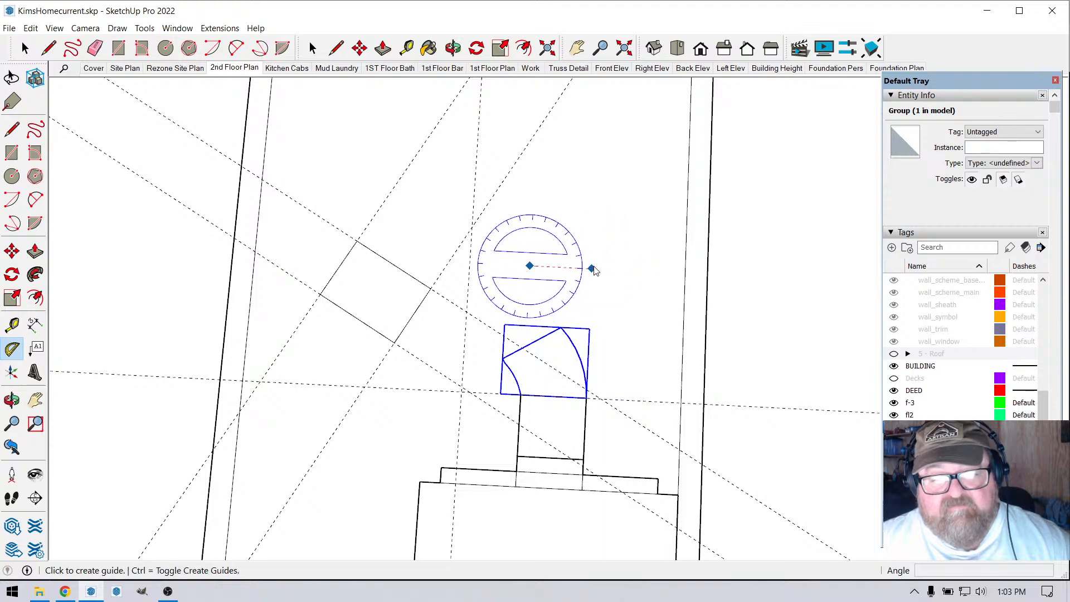
{"action": "left_click", "coordinate": [595, 268]}
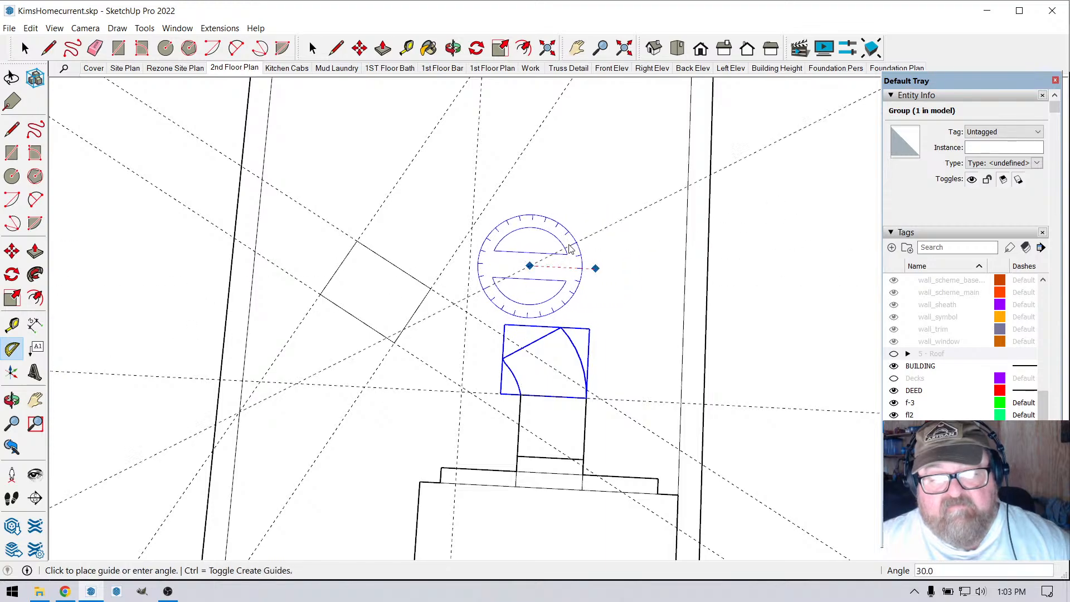
{"action": "left_click", "coordinate": [608, 317]}
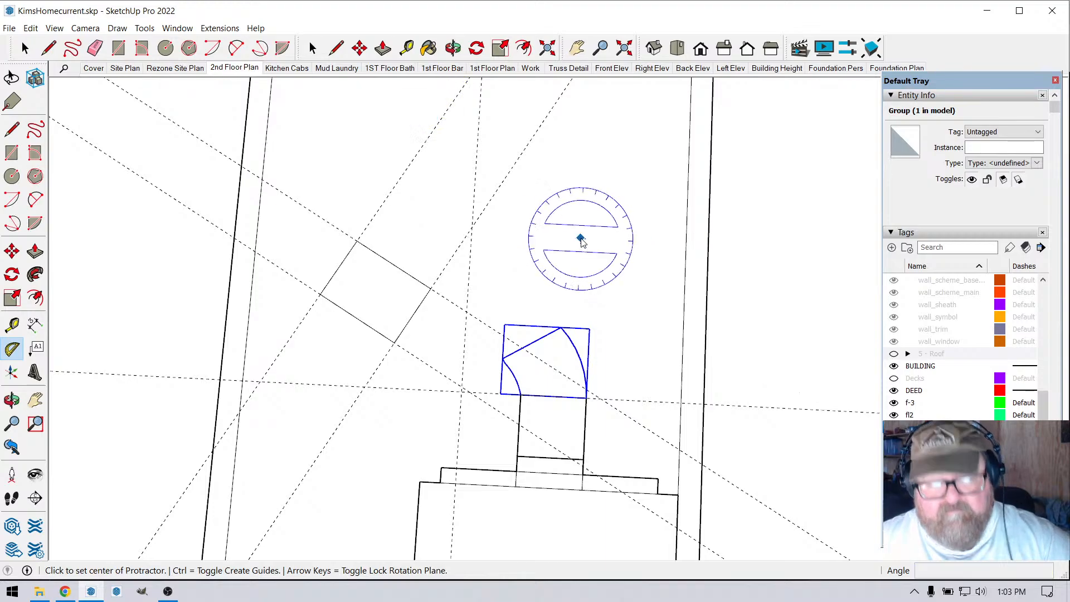
- Make a group from the face and edges of the angled 13 by 18 inch rectangle
{"action": "scroll", "coordinate": [379, 290], "scroll_direction": "up", "scroll_amount": 1}
{"action": "left_click", "coordinate": [24, 49]}
{"action": "left_click", "coordinate": [25, 49]}
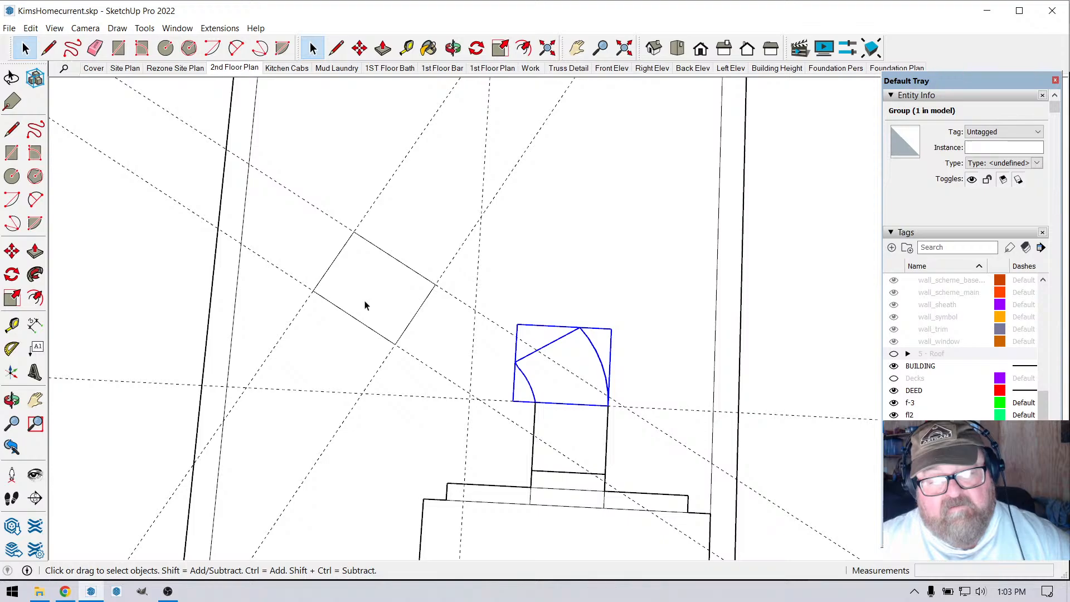
{"action": "left_click_drag", "start_coordinate": [310, 214], "coordinate": [455, 363]}
{"action": "scroll", "coordinate": [457, 323], "scroll_direction": "up", "scroll_amount": 4}
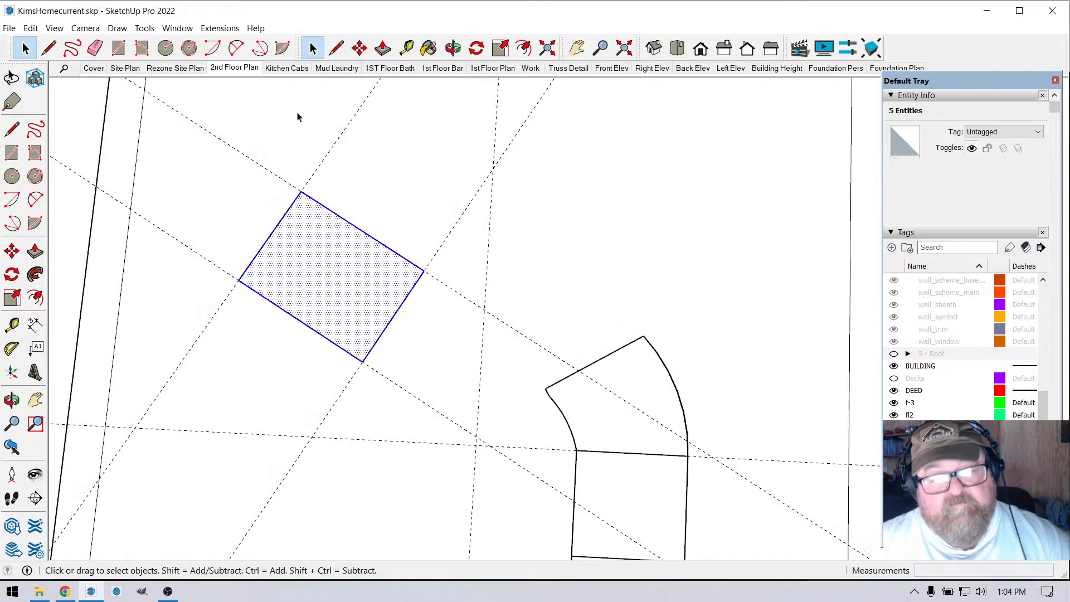
{"action": "right_click", "coordinate": [324, 284]}
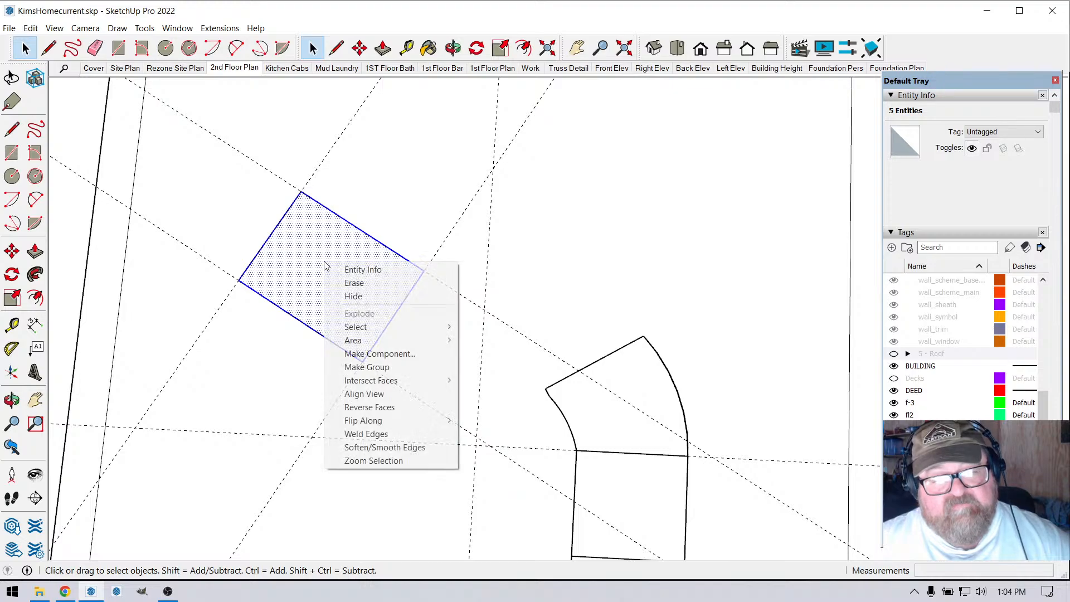
{"action": "left_click", "coordinate": [351, 366]}
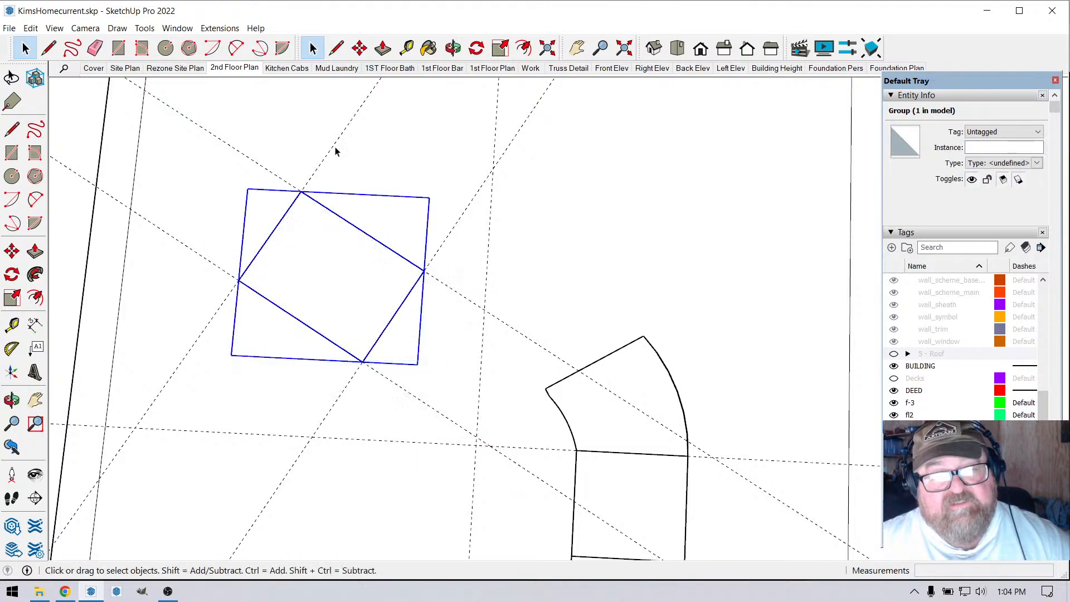
- Copy the rectangle group by its lowest corner onto the inner corner of the bend's angled end
{"action": "left_click", "coordinate": [360, 48]}
{"action": "left_click", "coordinate": [360, 362]}
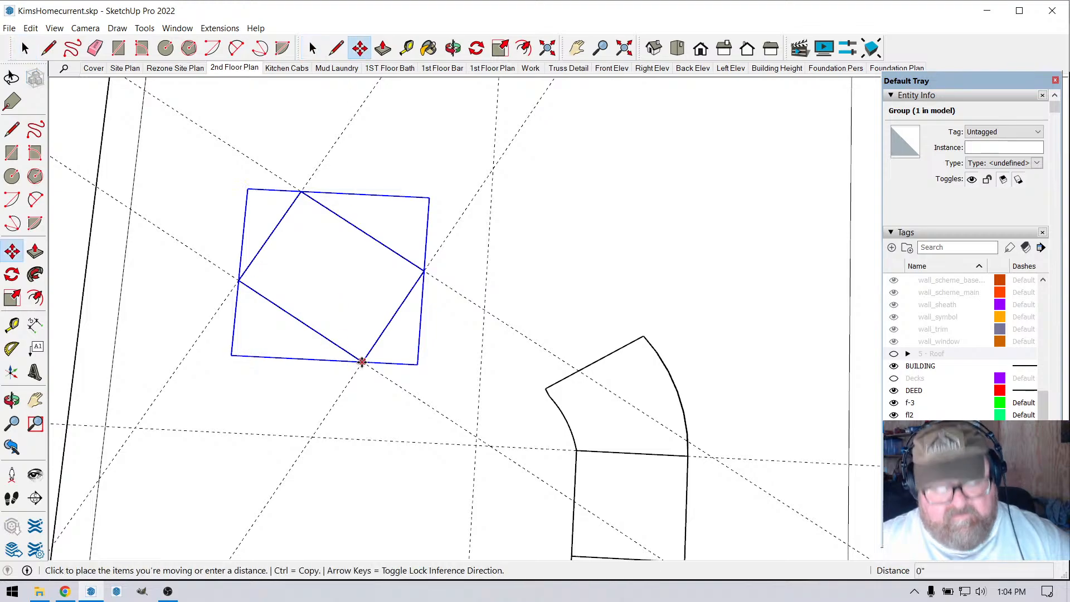
{"action": "key", "text": "ctrl"}
{"action": "left_click", "coordinate": [545, 388]}
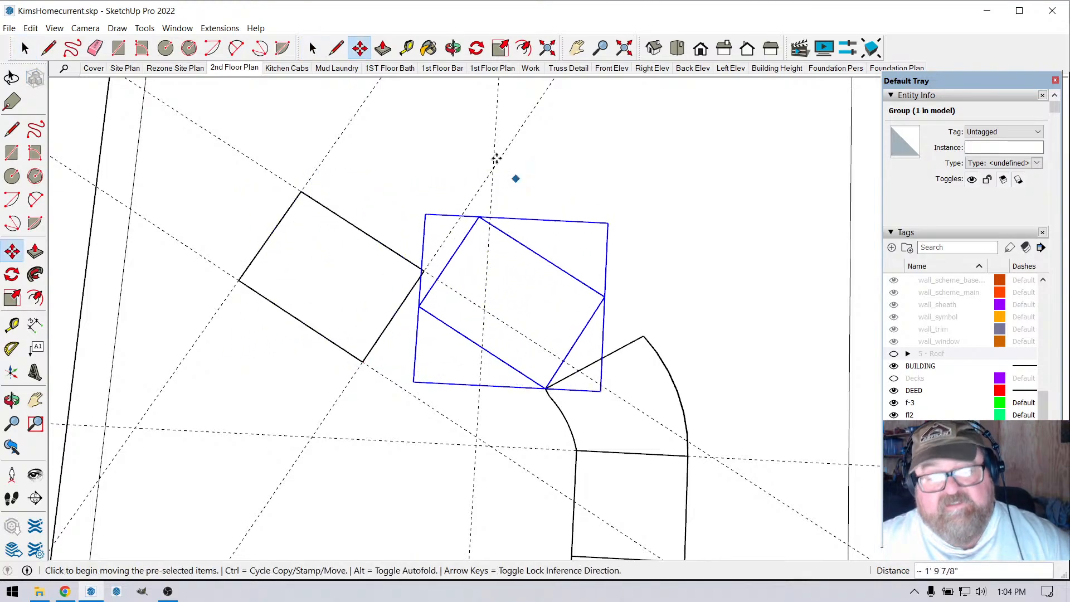
- Rotate the copied rectangle about the shared corner so its 13-inch side lies along the bend's angled end
{"action": "left_click", "coordinate": [477, 48]}
{"action": "left_click", "coordinate": [545, 389]}
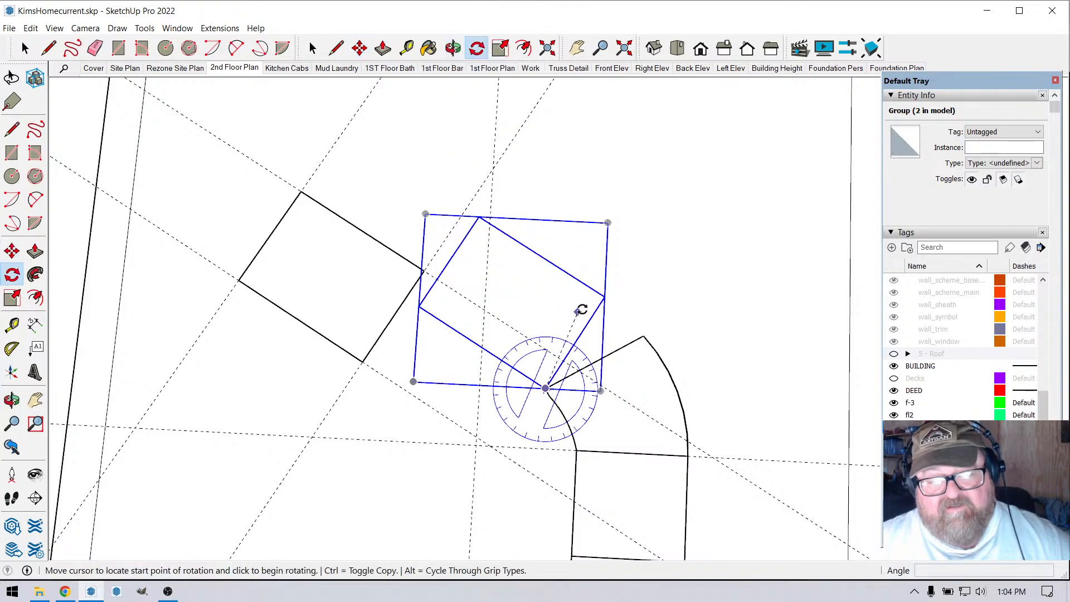
{"action": "left_click", "coordinate": [604, 297]}
{"action": "left_click", "coordinate": [635, 339]}
{"action": "scroll", "coordinate": [483, 292], "scroll_direction": "down", "scroll_amount": 1}
{"action": "scroll", "coordinate": [573, 401], "scroll_direction": "up", "scroll_amount": 3}
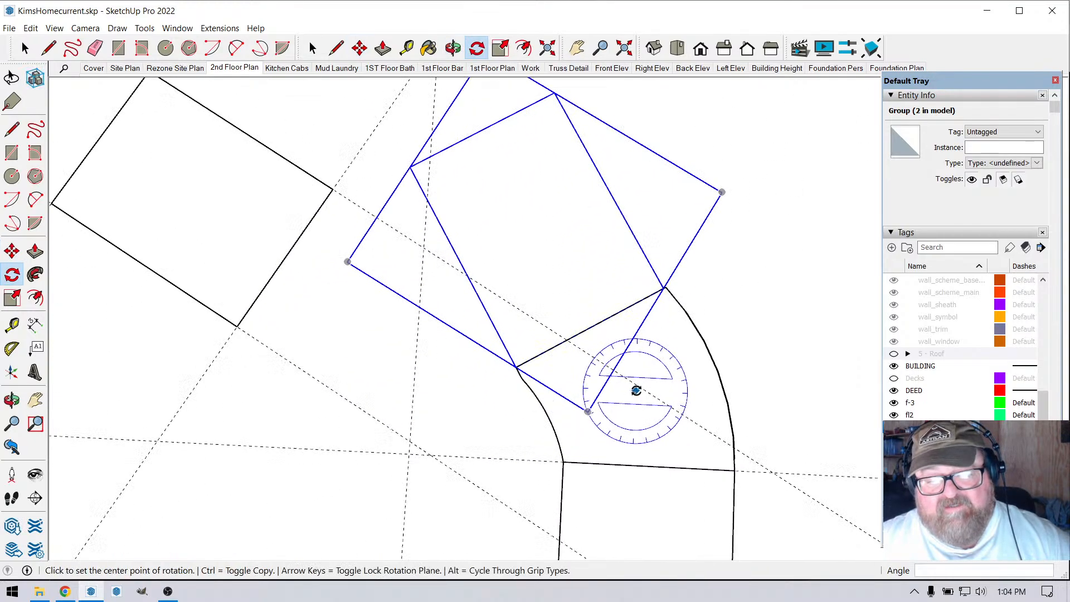
{"action": "scroll", "coordinate": [624, 374], "scroll_direction": "down", "scroll_amount": 1}
{"action": "scroll", "coordinate": [725, 324], "scroll_direction": "up", "scroll_amount": 2}
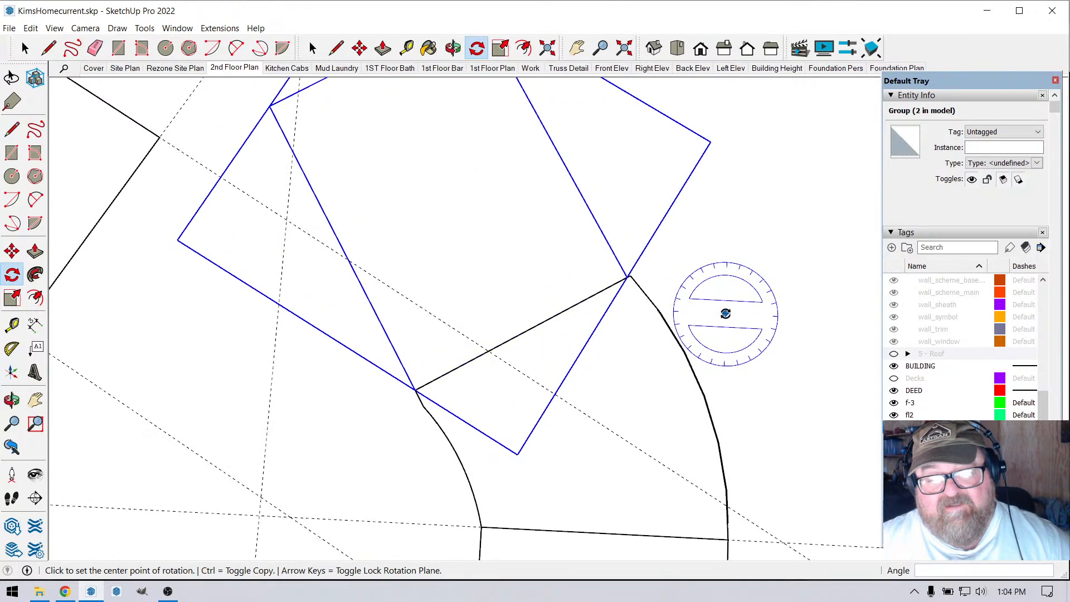
{"action": "scroll", "coordinate": [613, 362], "scroll_direction": "down", "scroll_amount": 3}
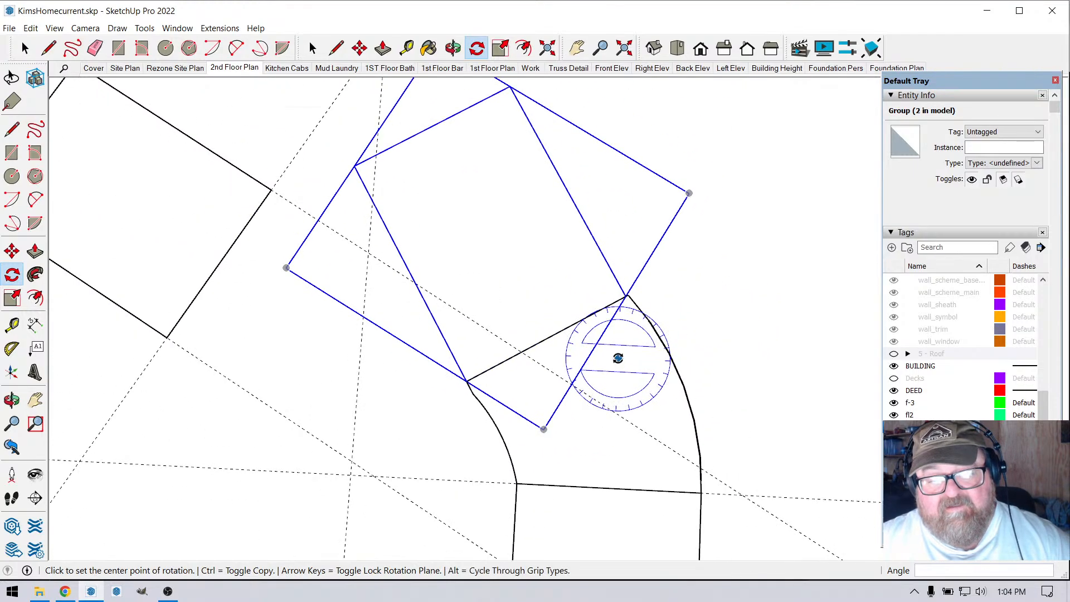
{"action": "scroll", "coordinate": [613, 372], "scroll_direction": "down", "scroll_amount": 3}
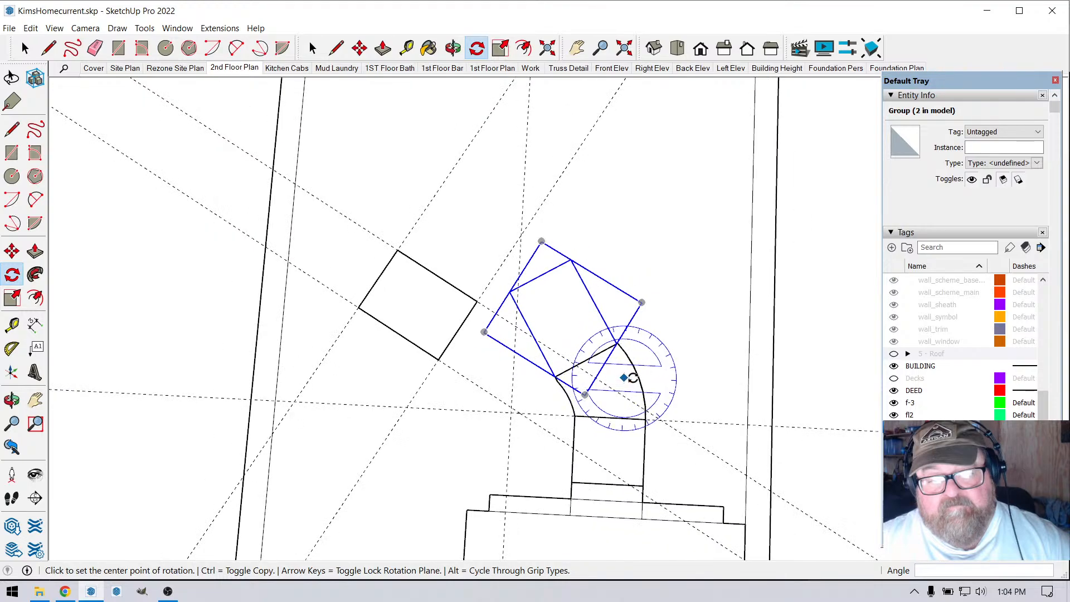
- Copy the bend group to the free space above the angled pipe section, about 2' 7 1/2" away
{"action": "left_click", "coordinate": [25, 49]}
{"action": "scroll", "coordinate": [554, 327], "scroll_direction": "up", "scroll_amount": 2}
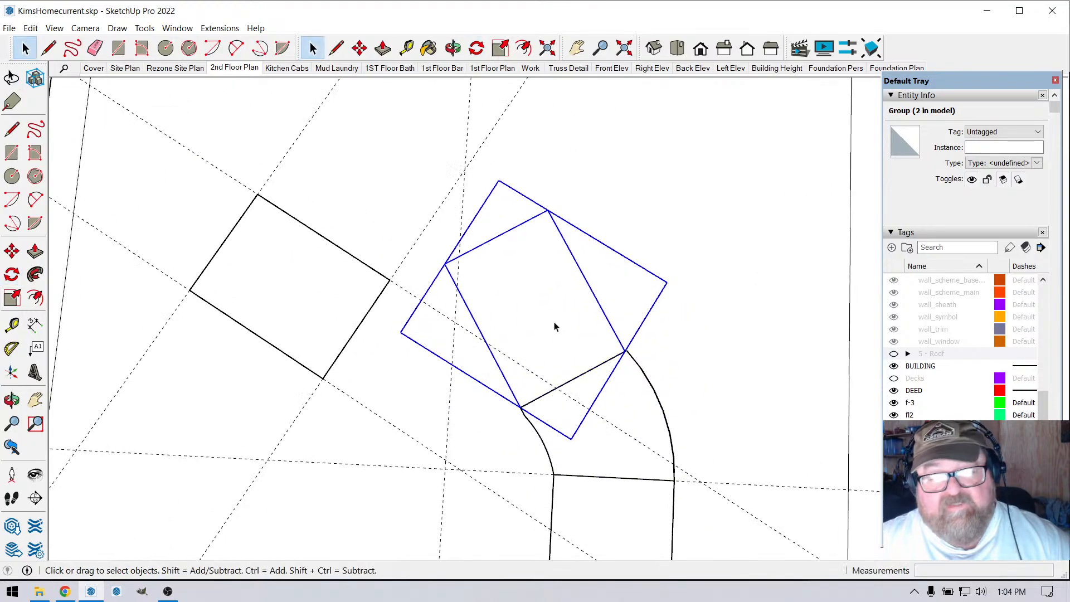
{"action": "scroll", "coordinate": [611, 418], "scroll_direction": "down", "scroll_amount": 1}
{"action": "left_click", "coordinate": [638, 403]}
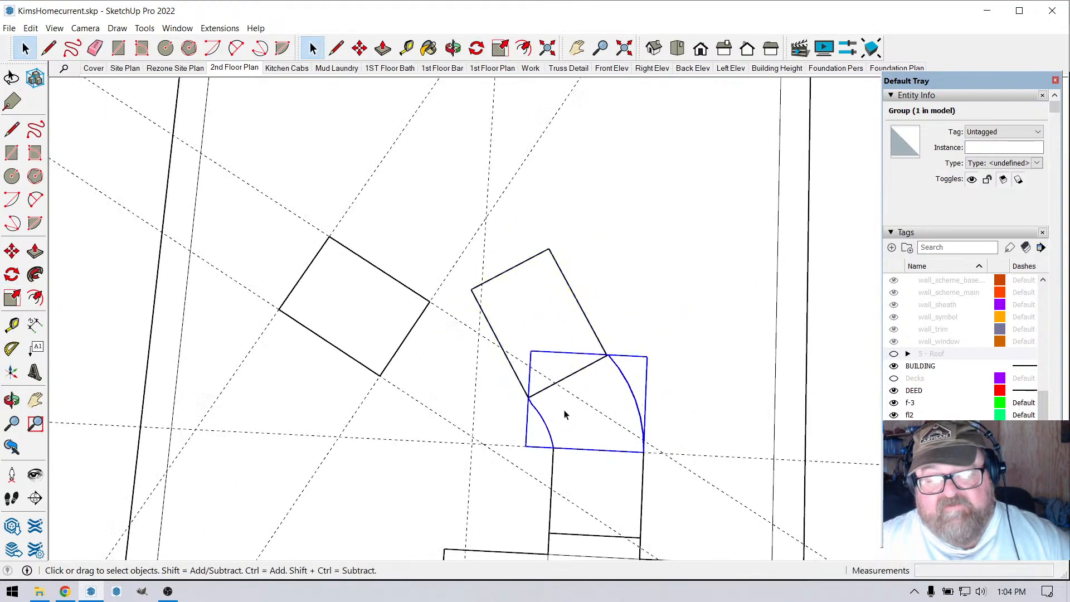
{"action": "scroll", "coordinate": [583, 387], "scroll_direction": "up", "scroll_amount": 2}
{"action": "scroll", "coordinate": [547, 425], "scroll_direction": "down", "scroll_amount": 3}
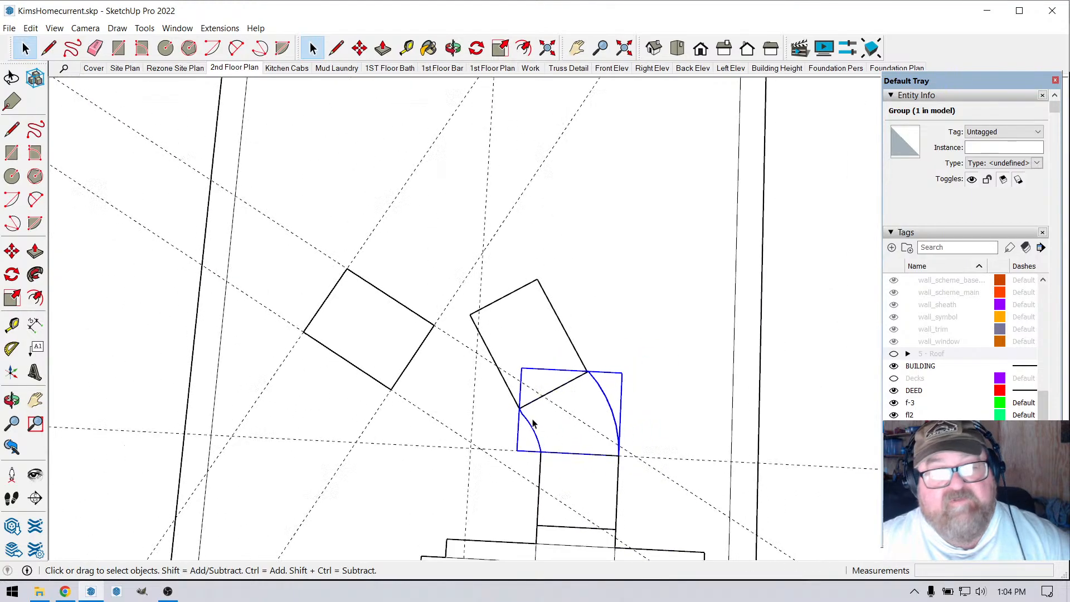
{"action": "scroll", "coordinate": [533, 423], "scroll_direction": "down", "scroll_amount": 1}
{"action": "left_click", "coordinate": [360, 49]}
{"action": "scroll", "coordinate": [508, 415], "scroll_direction": "down", "scroll_amount": 2}
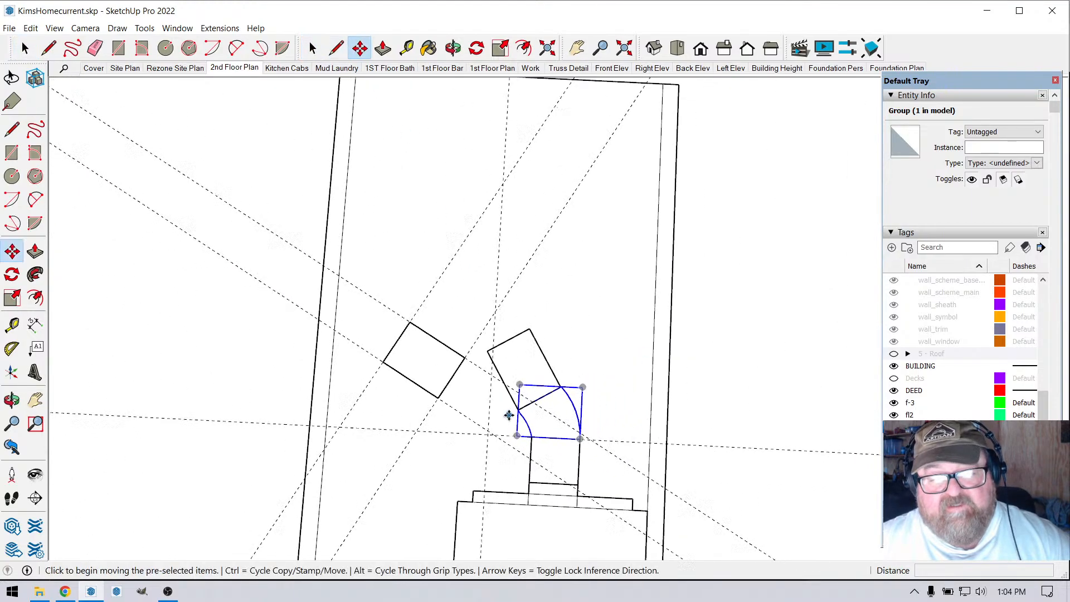
{"action": "key", "text": "ctrl"}
{"action": "left_click", "coordinate": [559, 415]}
{"action": "left_click", "coordinate": [590, 304]}
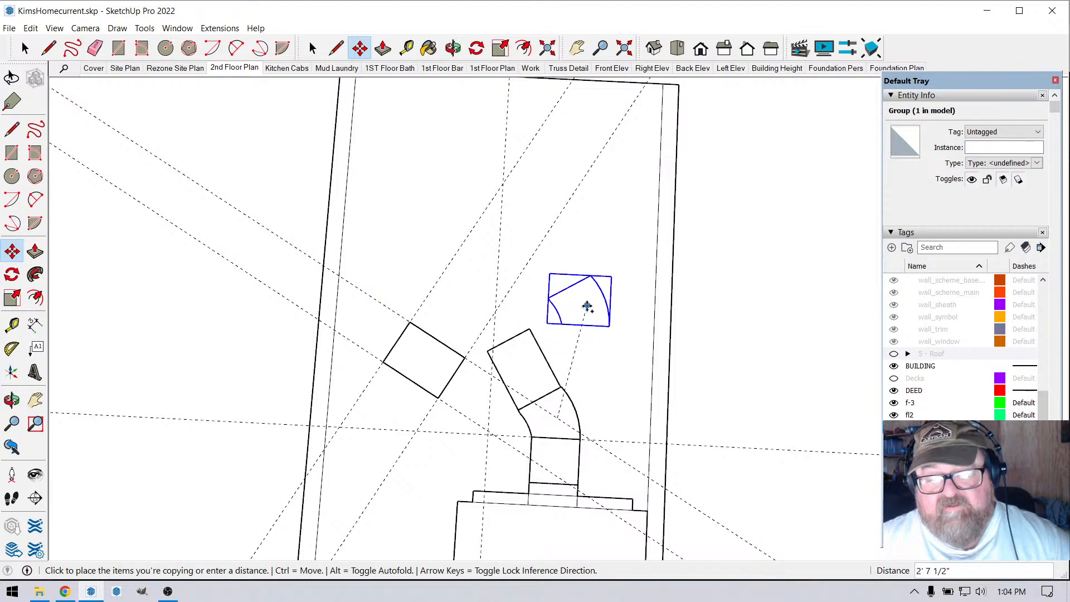
- Rotate the copied bend about 175 degrees around a point inside it
{"action": "left_click", "coordinate": [477, 49]}
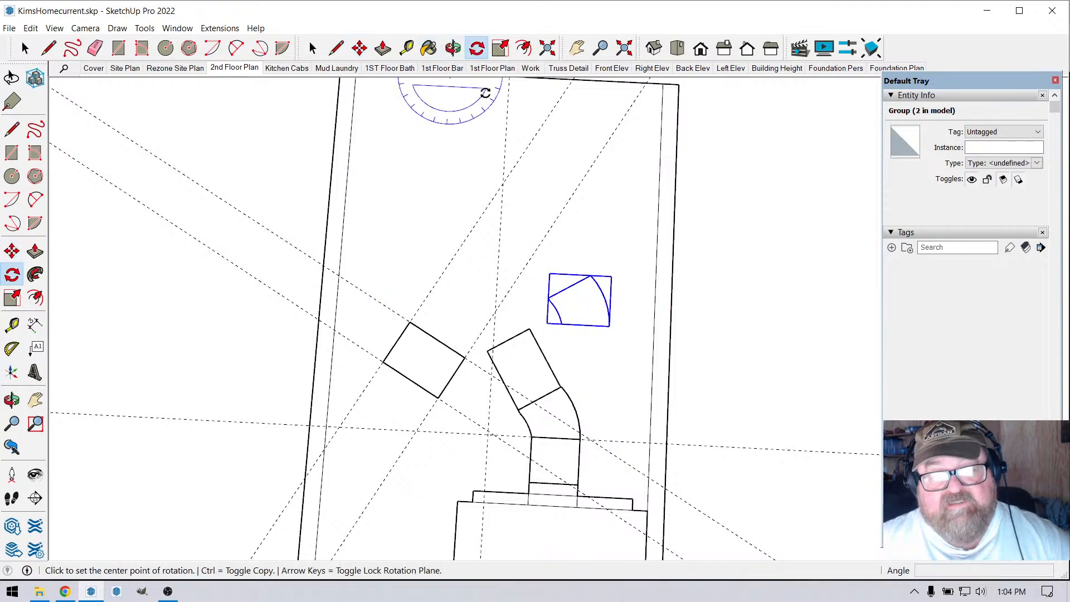
{"action": "left_click", "coordinate": [592, 306]}
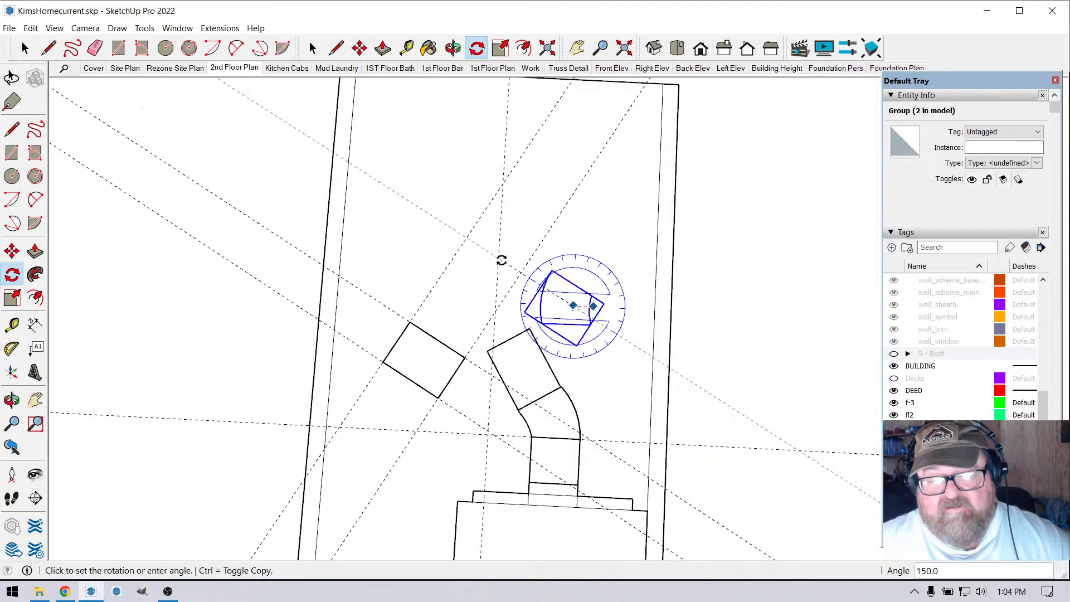
{"action": "left_click", "coordinate": [491, 294]}
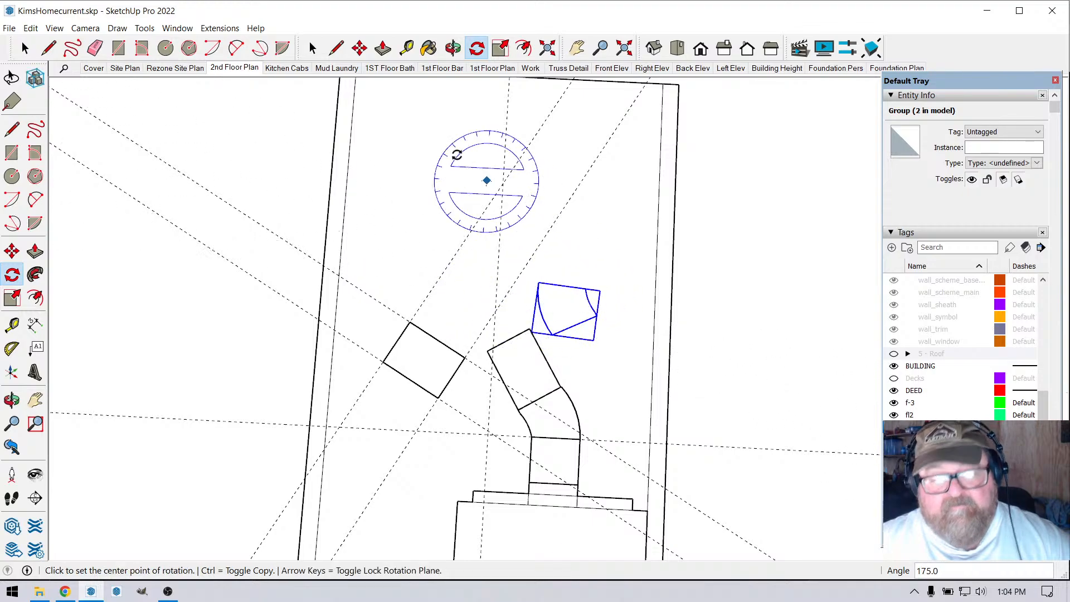
- Move the copied bend so its angled end's corner meets the outer upper corner of the angled pipe section
{"action": "left_click", "coordinate": [360, 48]}
{"action": "left_click", "coordinate": [596, 316]}
{"action": "scroll", "coordinate": [537, 321], "scroll_direction": "up", "scroll_amount": 2}
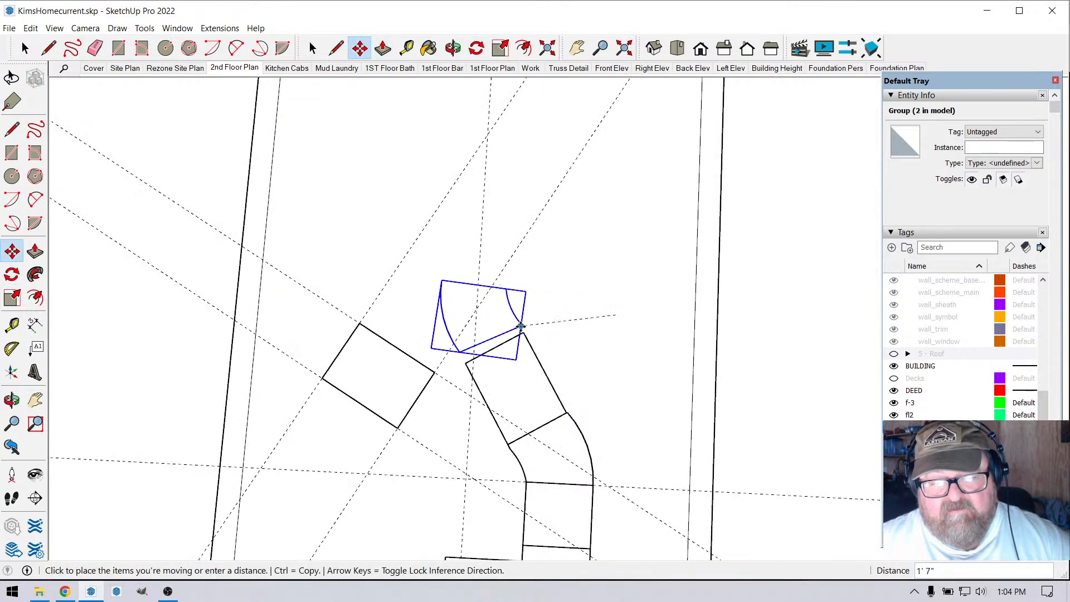
{"action": "left_click", "coordinate": [522, 332]}
{"action": "scroll", "coordinate": [357, 234], "scroll_direction": "up", "scroll_amount": 1}
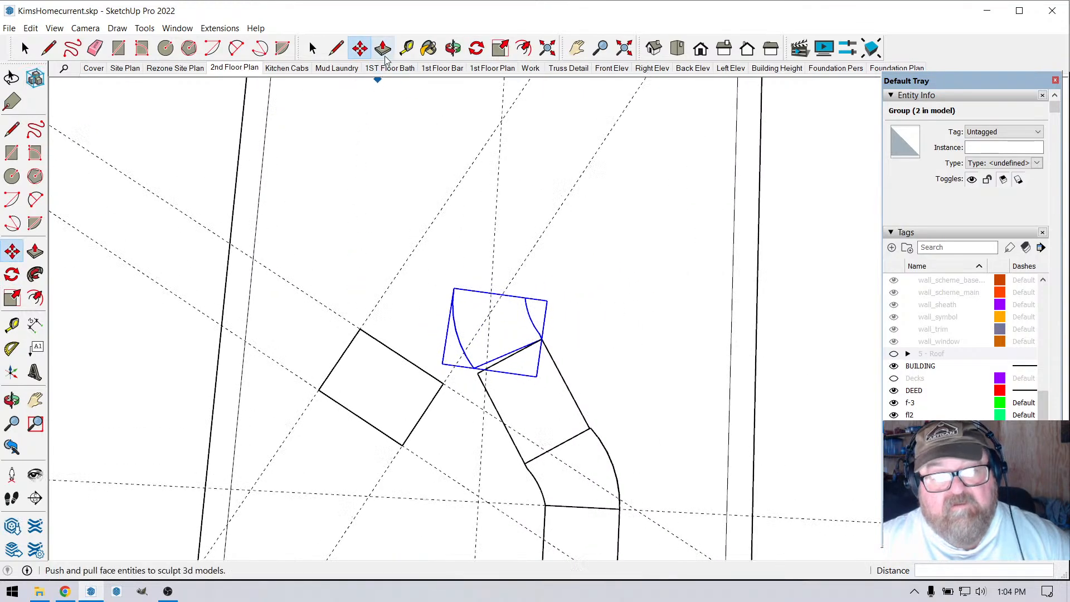
{"action": "scroll", "coordinate": [523, 351], "scroll_direction": "up", "scroll_amount": 2}
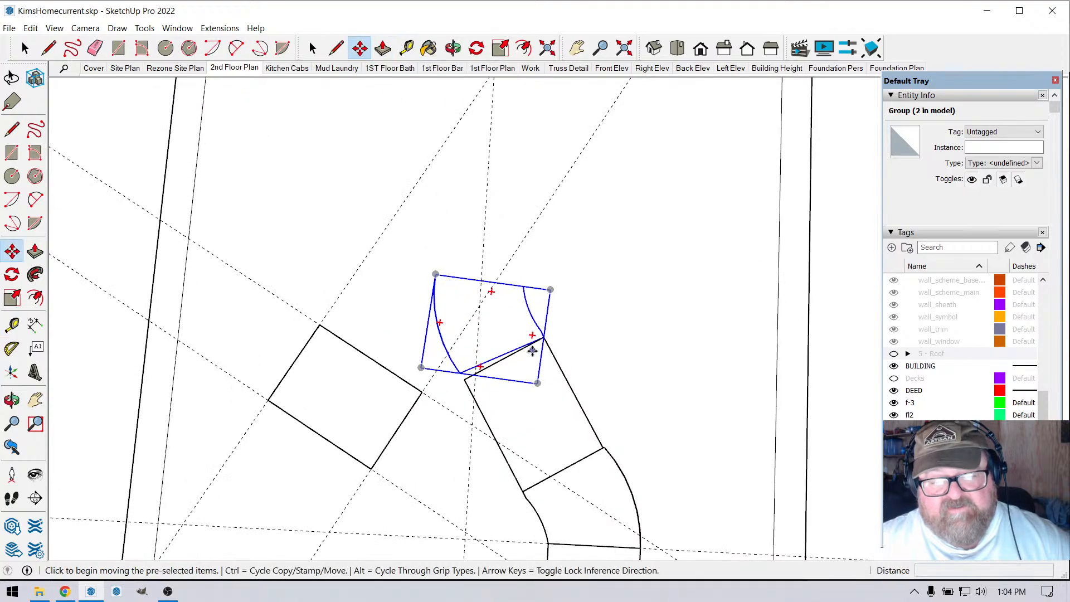
- Rotate the copied bend about the shared corner so its angled edge lies along the pipe section's upper end
{"action": "left_click", "coordinate": [453, 48]}
{"action": "scroll", "coordinate": [518, 310], "scroll_direction": "up", "scroll_amount": 1}
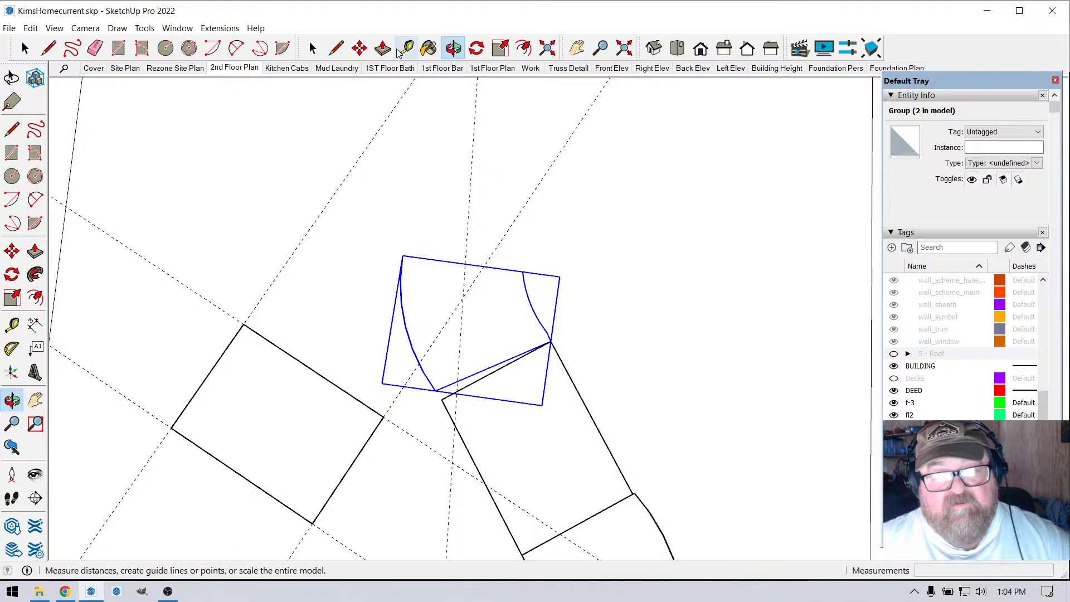
{"action": "left_click", "coordinate": [477, 48]}
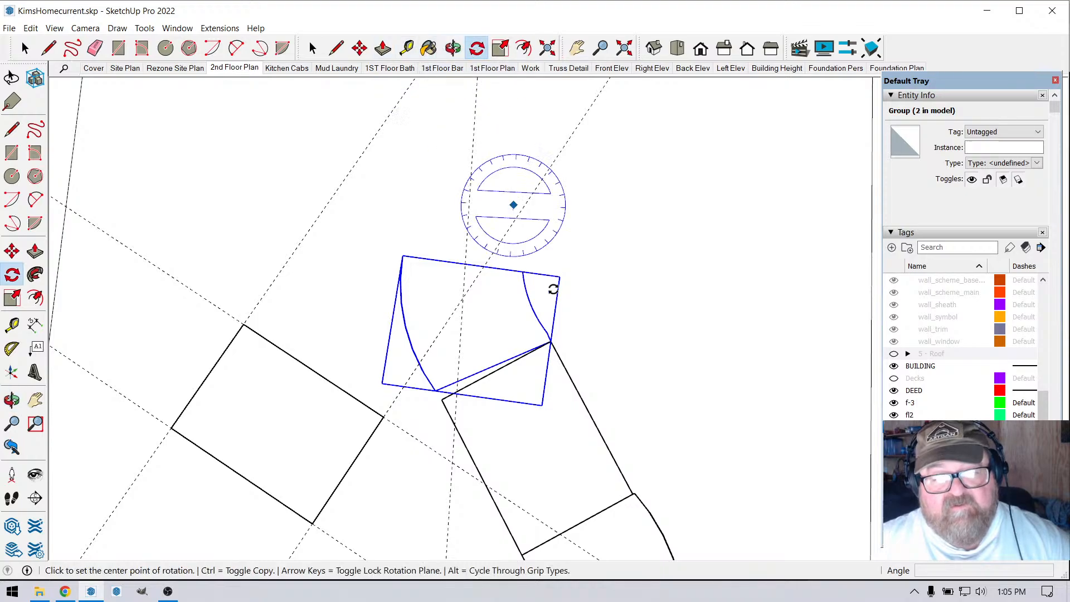
{"action": "left_click", "coordinate": [550, 341]}
{"action": "left_click", "coordinate": [437, 388]}
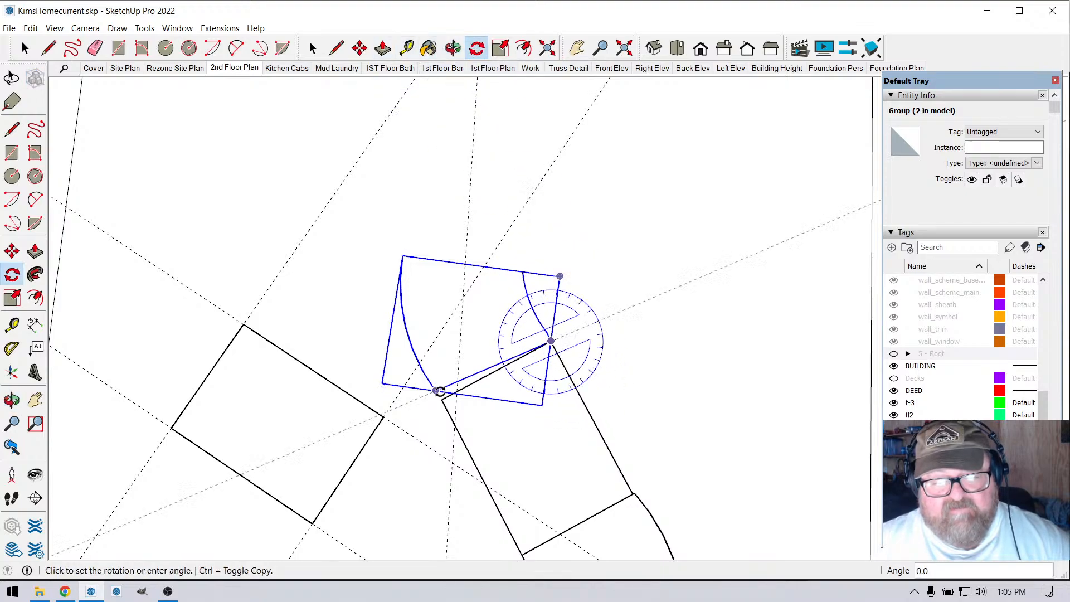
{"action": "left_click", "coordinate": [440, 395]}
{"action": "scroll", "coordinate": [582, 319], "scroll_direction": "down", "scroll_amount": 1}
{"action": "scroll", "coordinate": [440, 328], "scroll_direction": "down", "scroll_amount": 2}
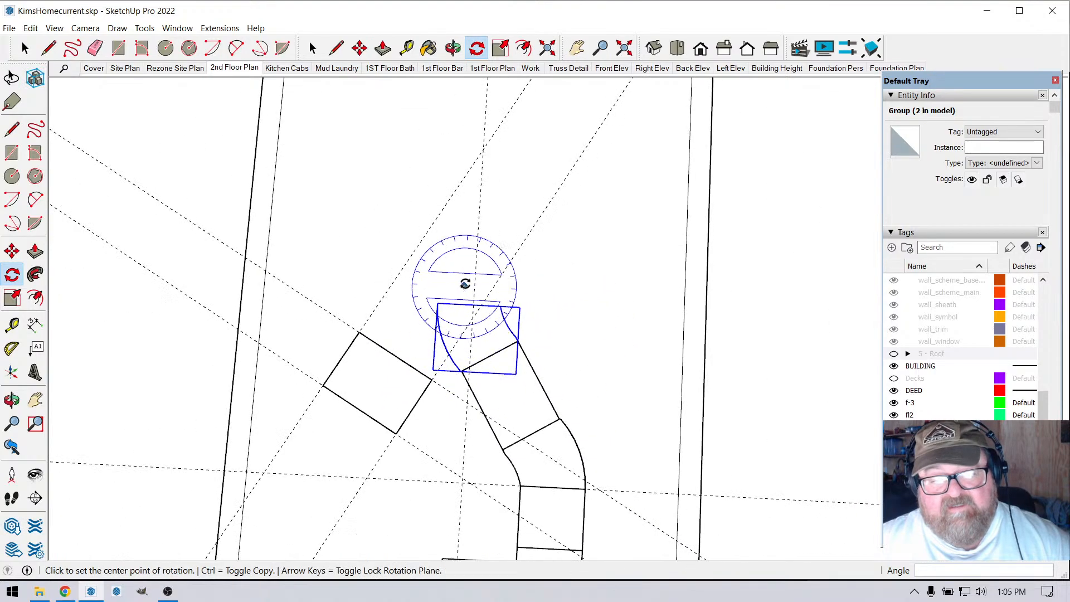
- Create a guide parallel to the lower bend's base guide through the upper bend's top edge
{"action": "left_click", "coordinate": [408, 48]}
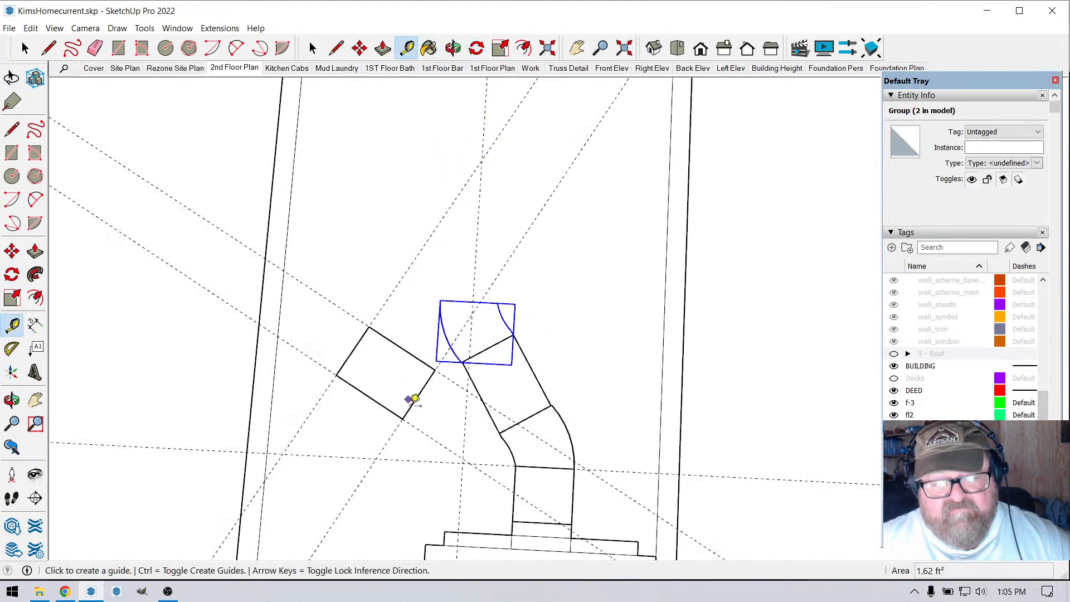
{"action": "left_click", "coordinate": [427, 460]}
{"action": "left_click", "coordinate": [458, 293]}
{"action": "scroll", "coordinate": [459, 294], "scroll_direction": "up", "scroll_amount": 3}
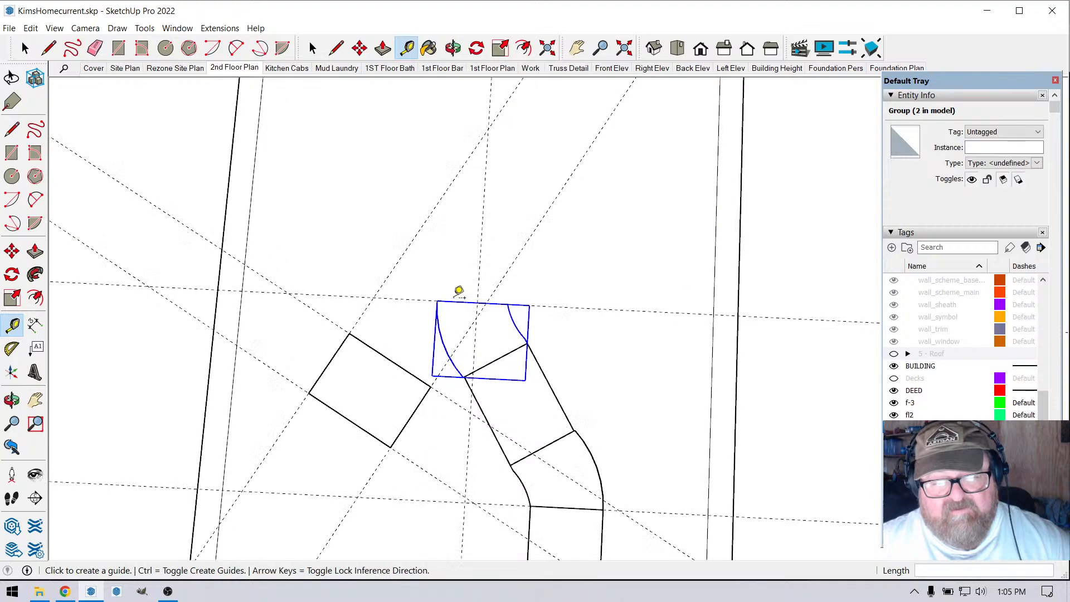
{"action": "scroll", "coordinate": [460, 331], "scroll_direction": "down", "scroll_amount": 2}
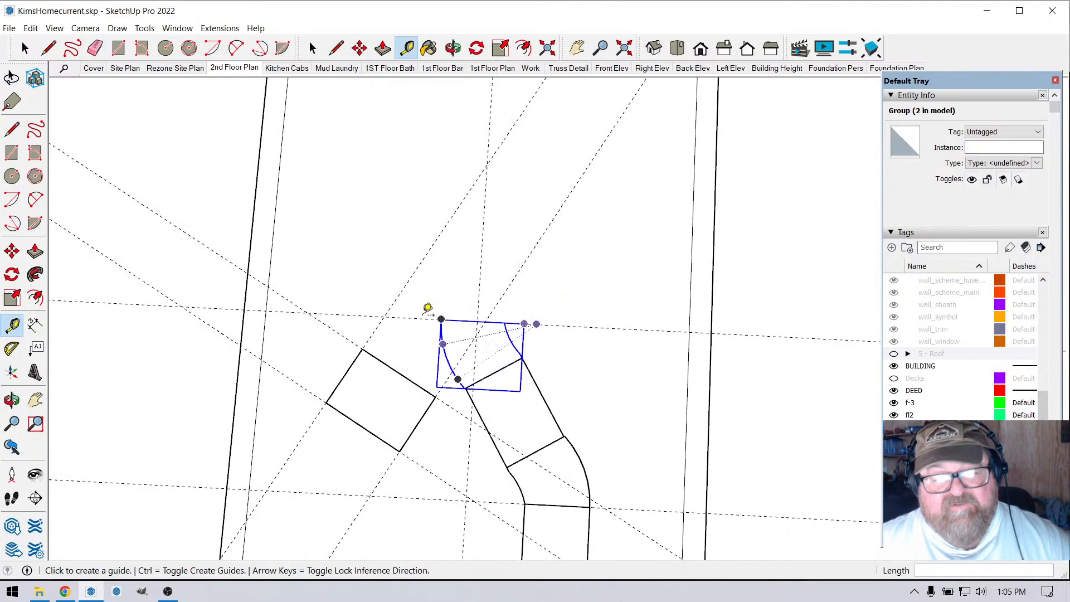
- Erase the construction guides around the chimney pipe, keeping only the one through the lower bend's base
{"action": "left_click", "coordinate": [95, 48]}
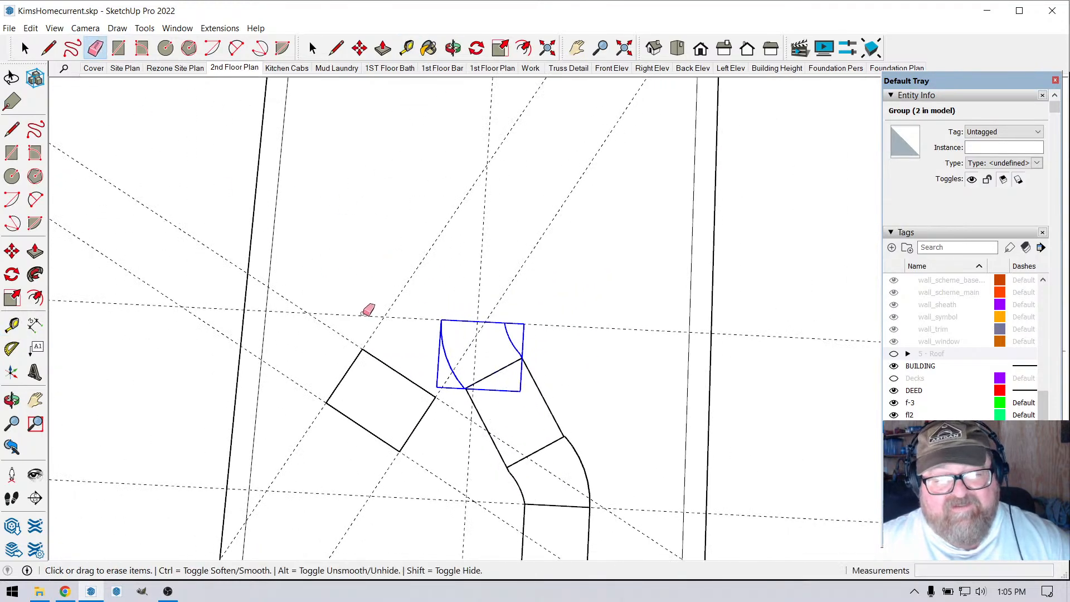
{"action": "left_click", "coordinate": [361, 316]}
{"action": "scroll", "coordinate": [545, 286], "scroll_direction": "down", "scroll_amount": 2}
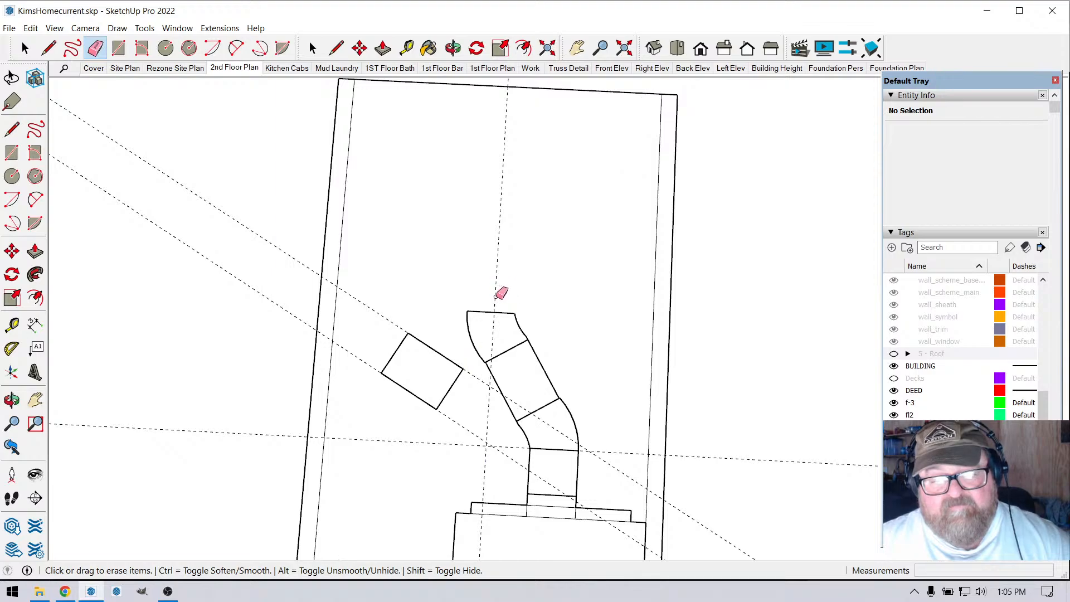
{"action": "left_click", "coordinate": [399, 322]}
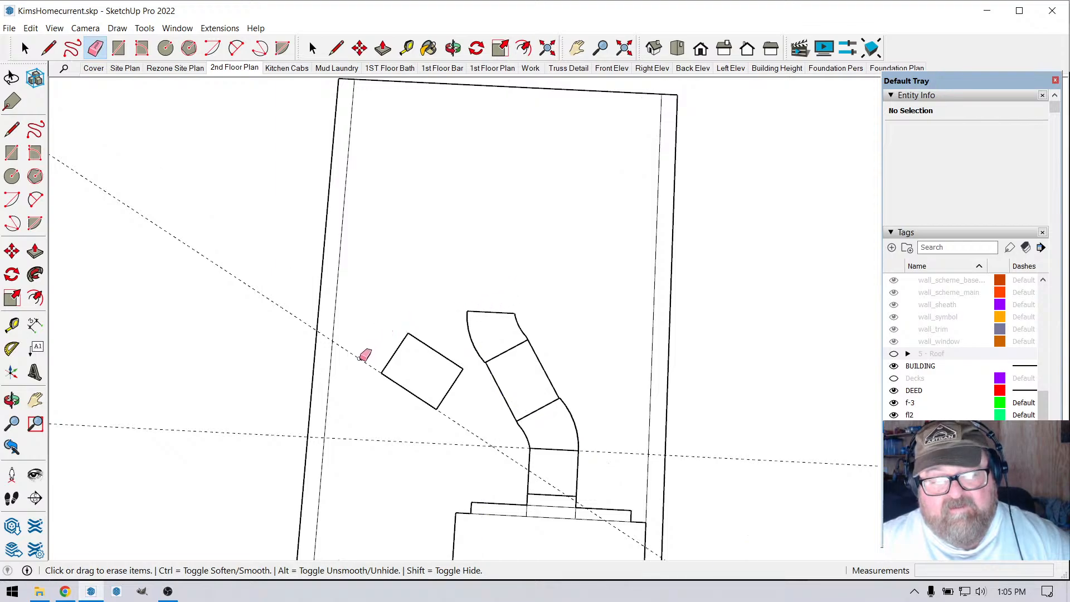
{"action": "scroll", "coordinate": [383, 333], "scroll_direction": "up", "scroll_amount": 2}
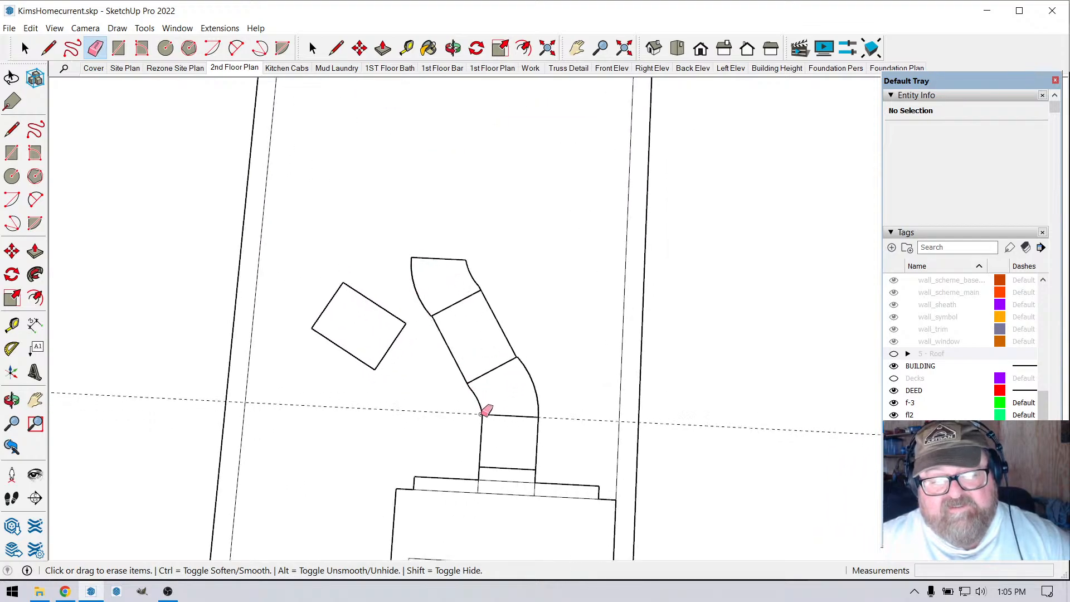
{"action": "scroll", "coordinate": [513, 334], "scroll_direction": "up", "scroll_amount": 2}
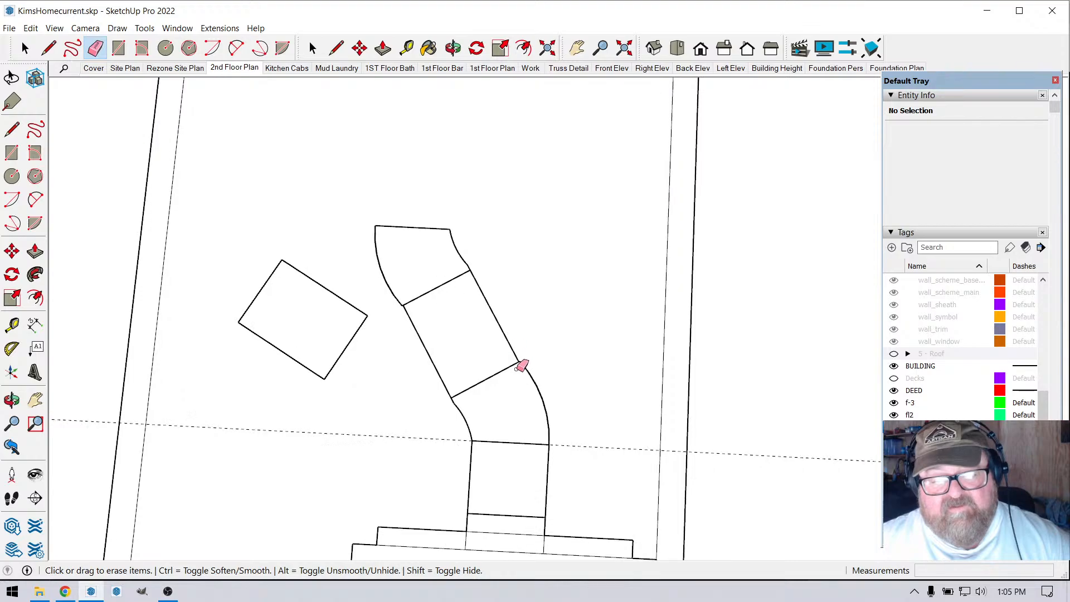
{"action": "scroll", "coordinate": [534, 423], "scroll_direction": "up", "scroll_amount": 3}
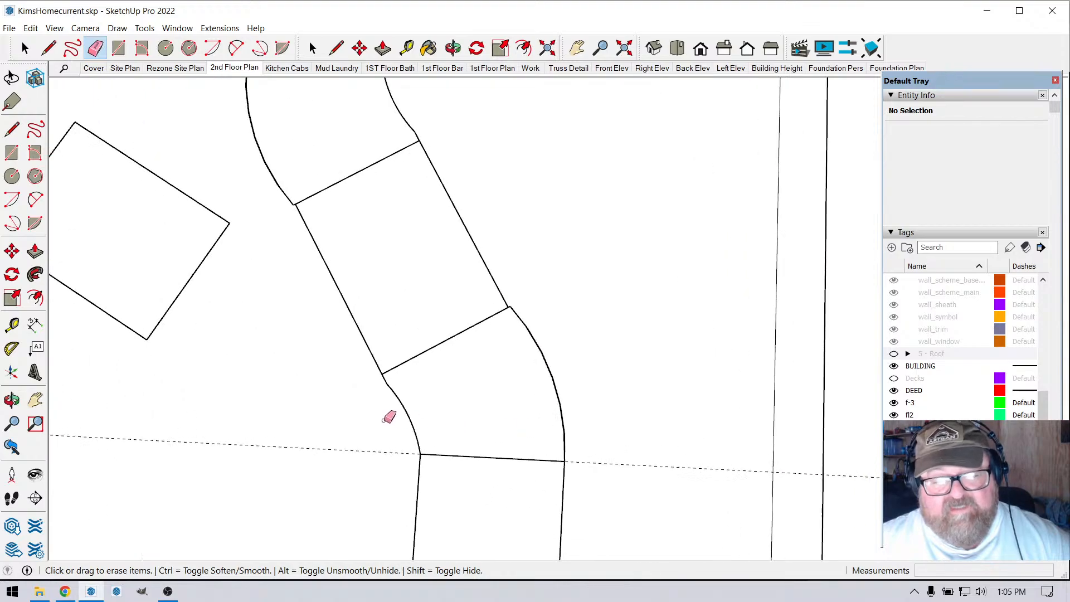
- Create a guide parallel to the angled pipe section's left edge, offset 13 inches toward its right edge
{"action": "scroll", "coordinate": [385, 419], "scroll_direction": "up", "scroll_amount": 2}
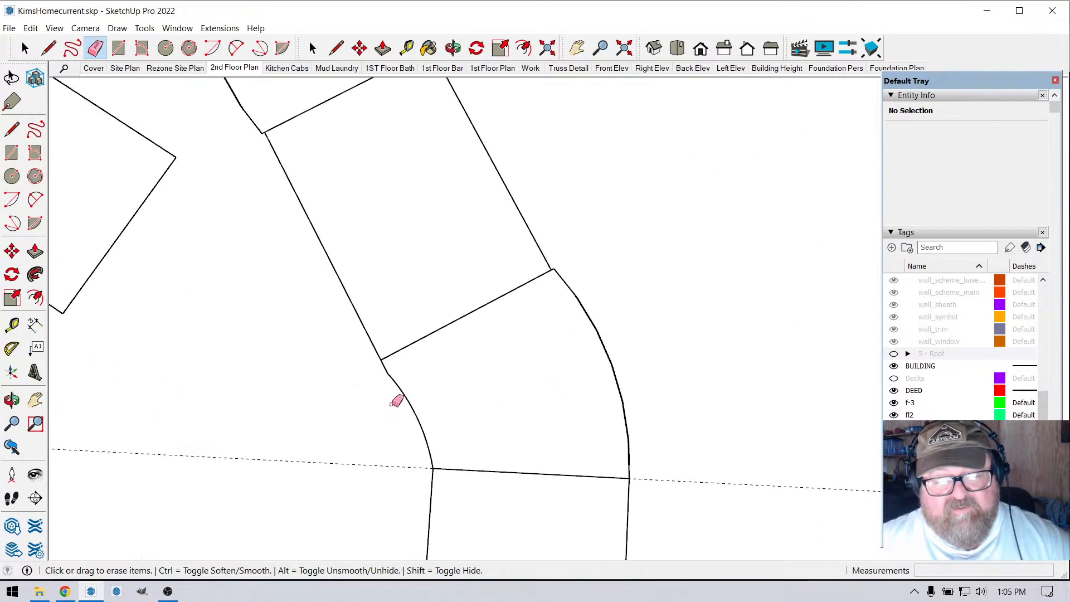
{"action": "left_click", "coordinate": [406, 48]}
{"action": "scroll", "coordinate": [496, 390], "scroll_direction": "up", "scroll_amount": 2}
{"action": "left_click", "coordinate": [339, 349]}
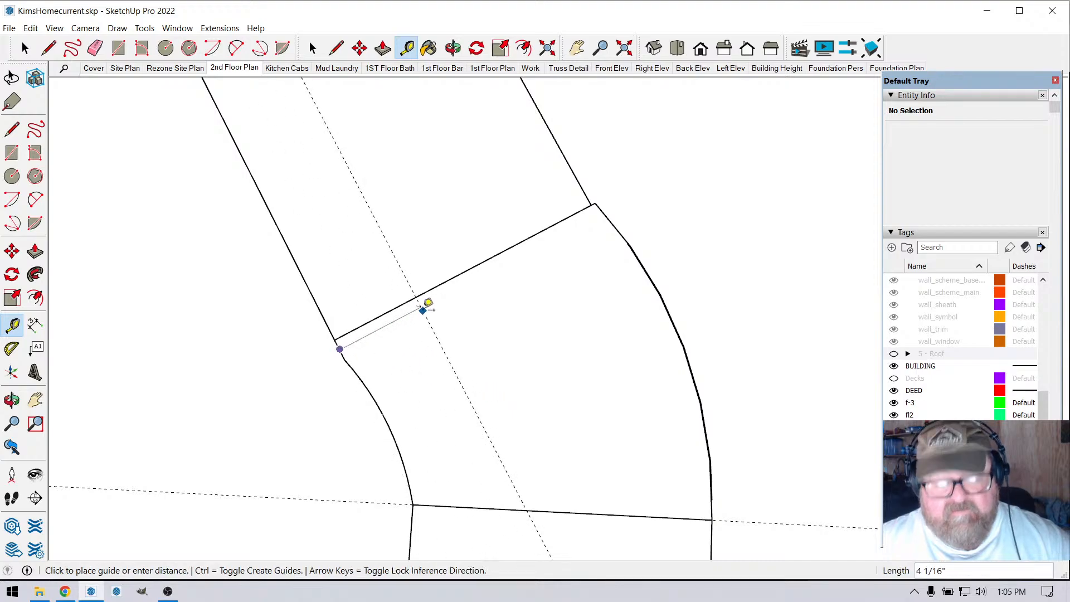
{"action": "key", "text": "Return"}
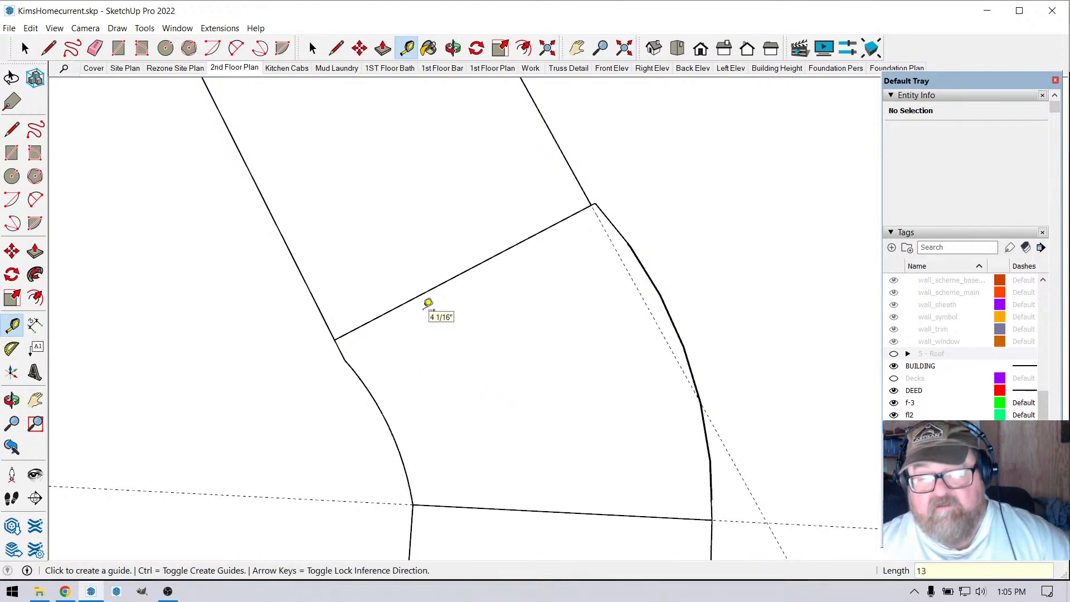
{"action": "key", "text": "space"}
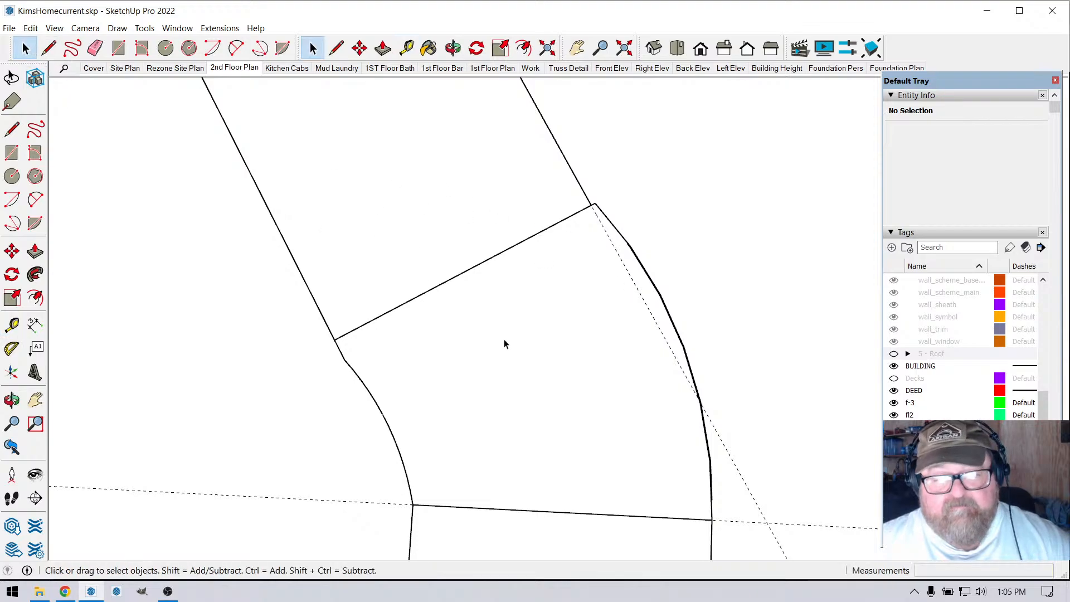
- Open the lower bend's group for editing and erase its outer curved edge
{"action": "left_click", "coordinate": [652, 289]}
{"action": "double_click", "coordinate": [658, 294]}
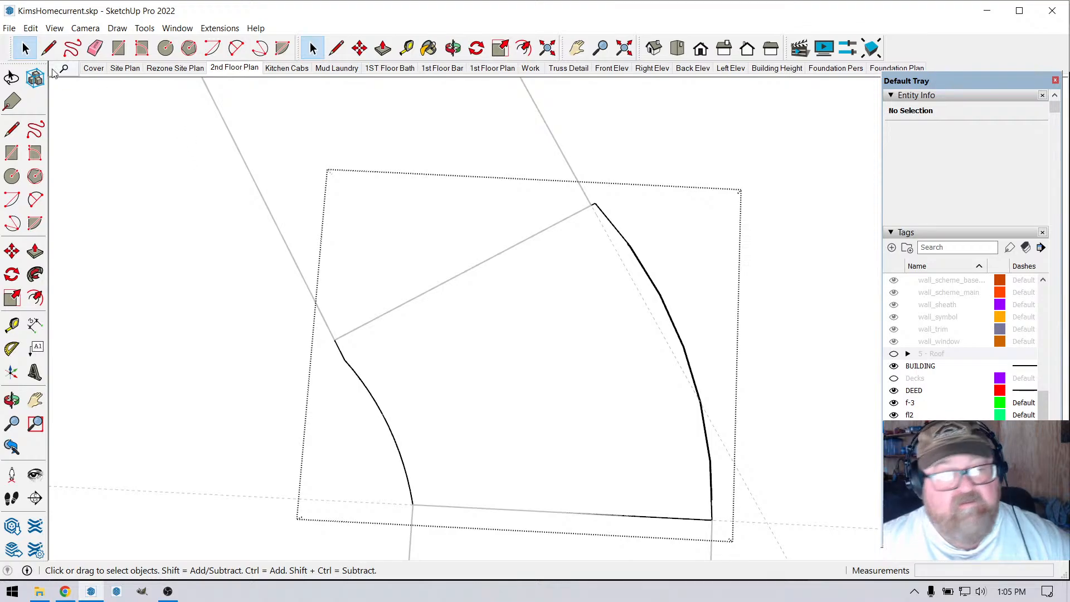
{"action": "left_click", "coordinate": [95, 48]}
{"action": "left_click", "coordinate": [666, 310]}
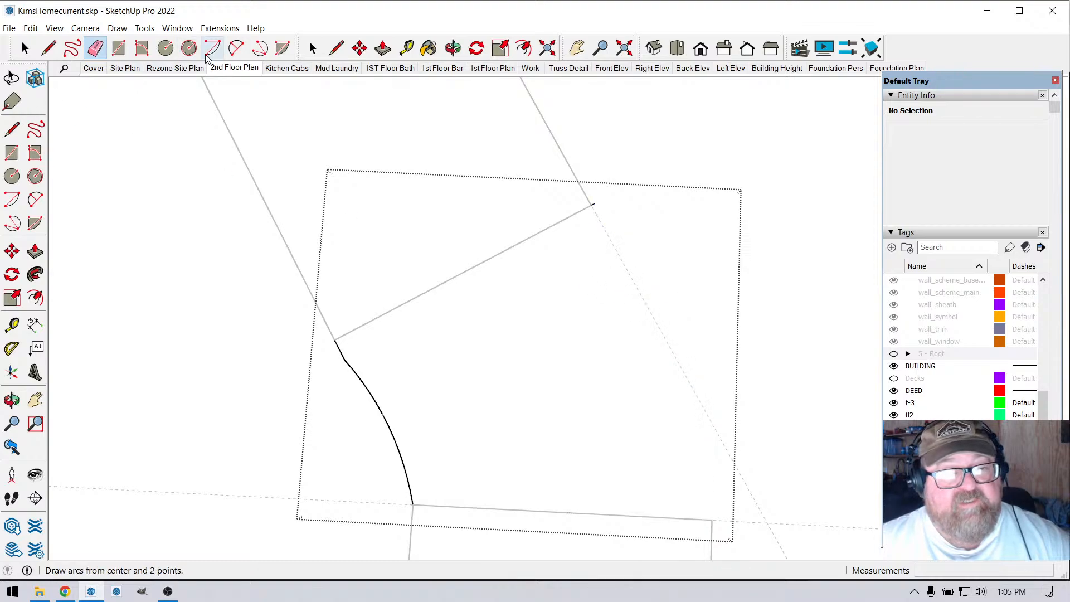
- Draw a two-point arc from the pipe section's outer lower corner to the bend's outer base corner, with a bulge of about 1 1/8"
{"action": "left_click", "coordinate": [236, 48]}
{"action": "left_click", "coordinate": [591, 205]}
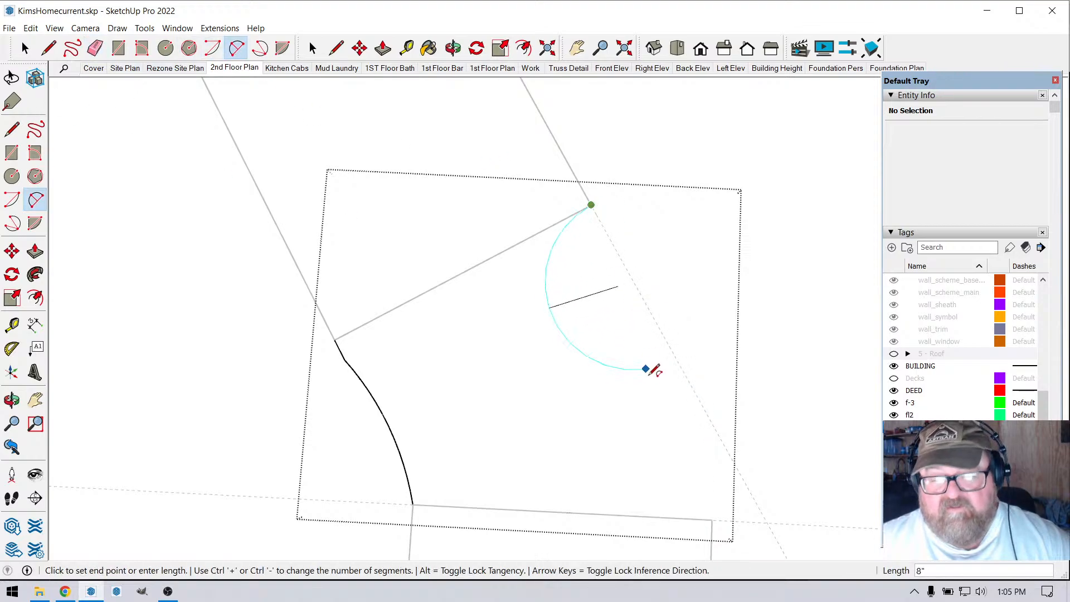
{"action": "left_click", "coordinate": [712, 519]}
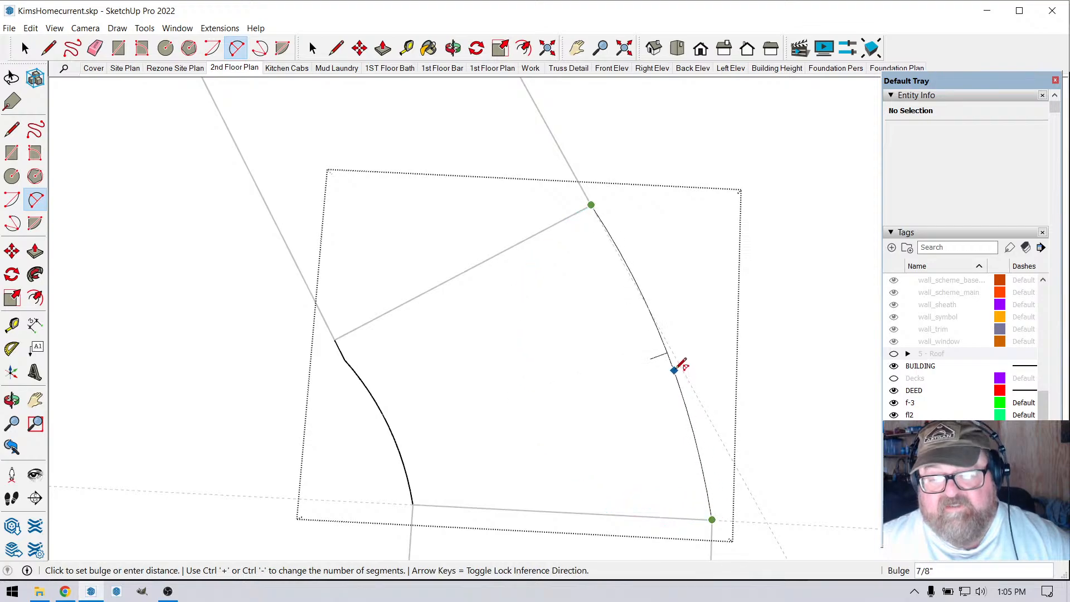
{"action": "left_click", "coordinate": [678, 359]}
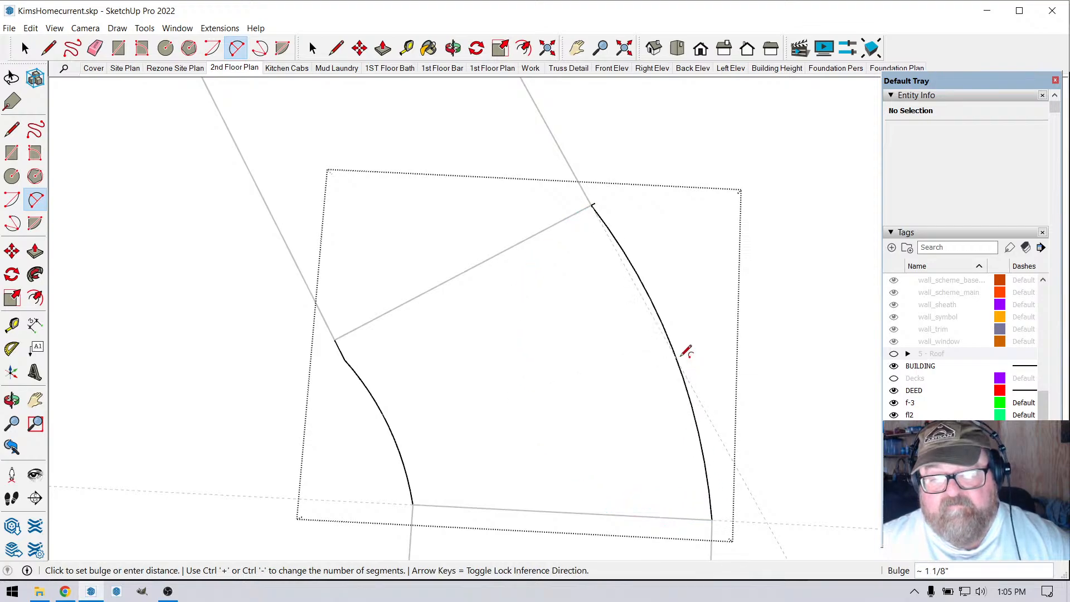
{"action": "scroll", "coordinate": [565, 337], "scroll_direction": "down", "scroll_amount": 2}
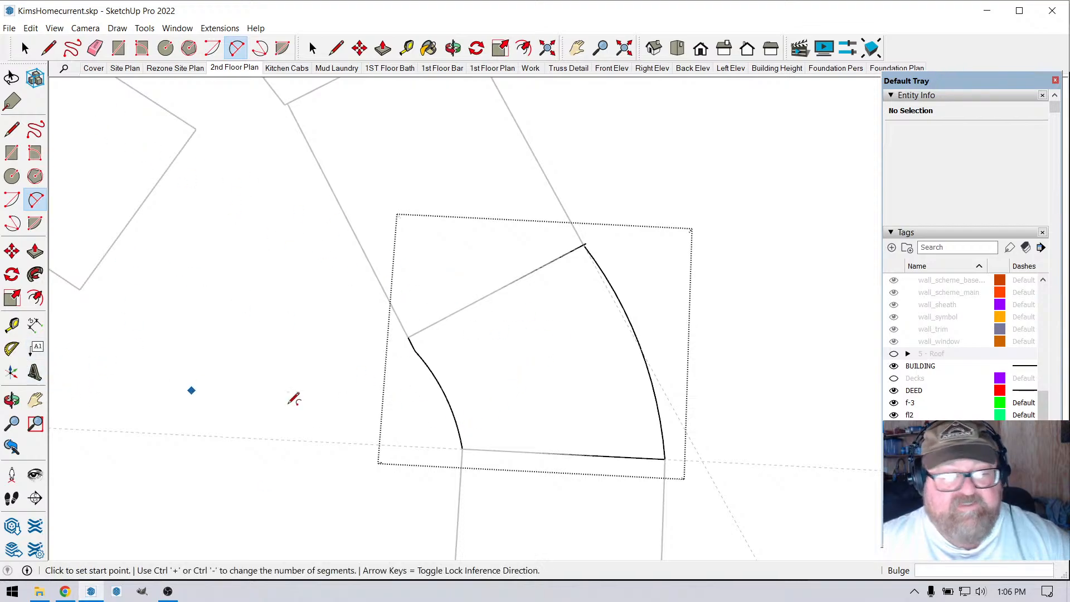
- Erase the short leftover line stub at the lower bend's outer upper corner
{"action": "scroll", "coordinate": [578, 279], "scroll_direction": "up", "scroll_amount": 4}
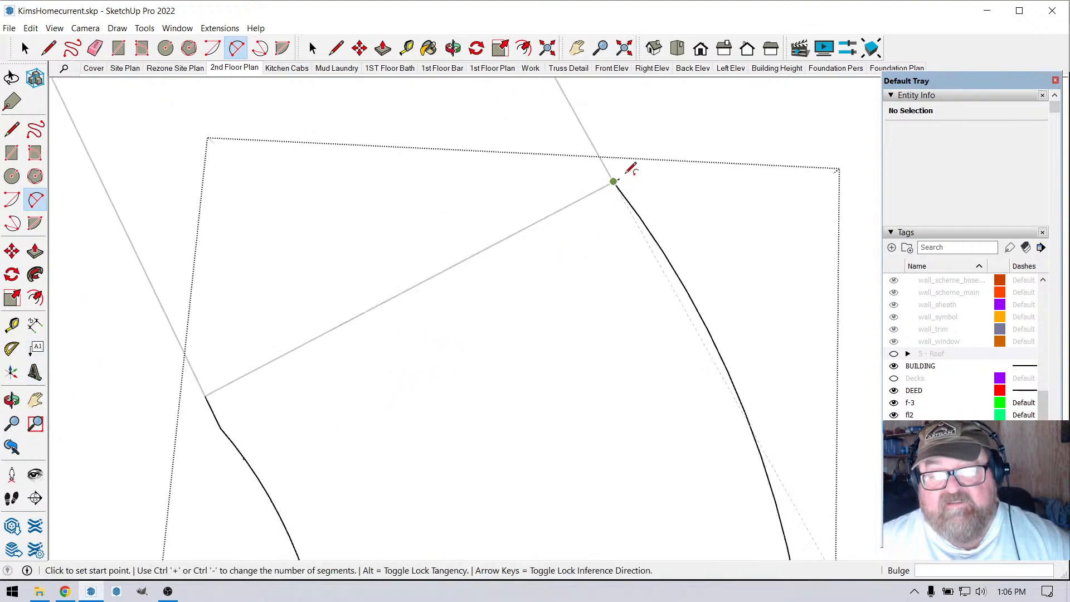
{"action": "left_click", "coordinate": [95, 47]}
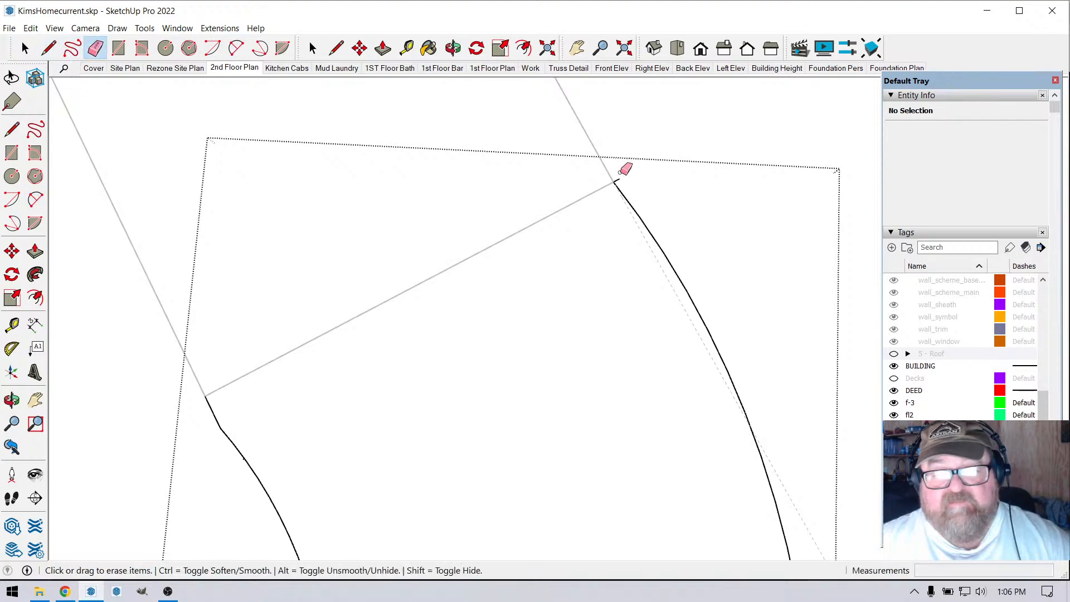
{"action": "scroll", "coordinate": [621, 175], "scroll_direction": "down", "scroll_amount": 5}
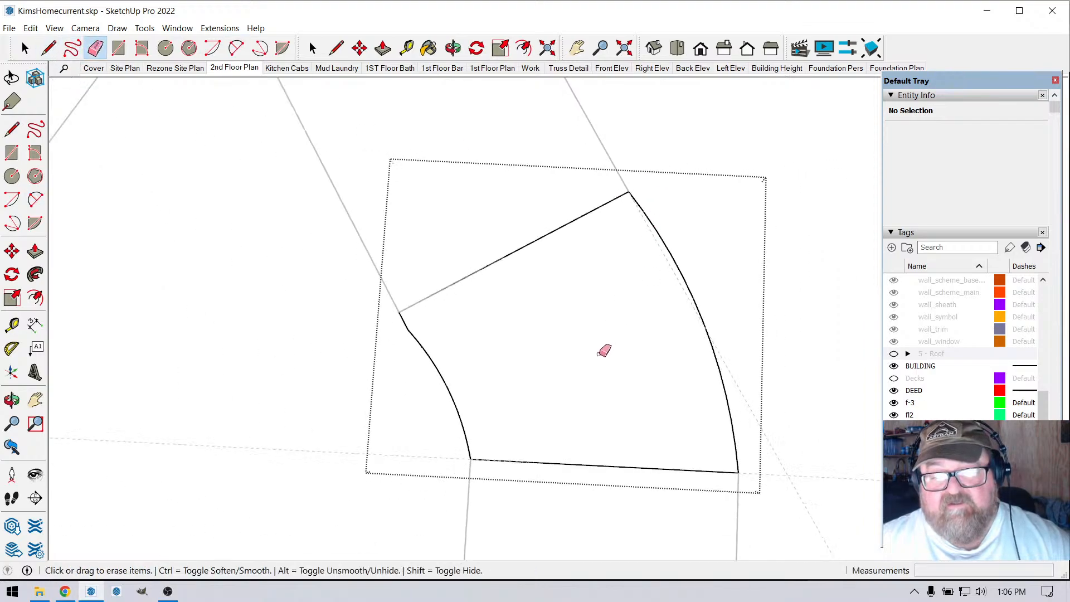
{"action": "scroll", "coordinate": [423, 382], "scroll_direction": "up", "scroll_amount": 2}
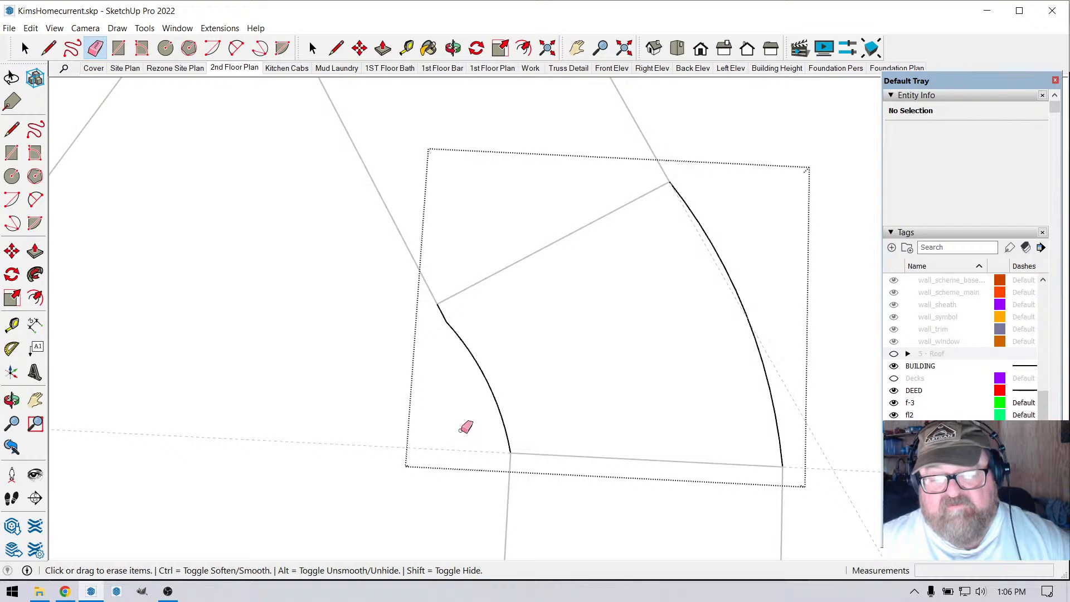
{"action": "scroll", "coordinate": [484, 401], "scroll_direction": "down", "scroll_amount": 2}
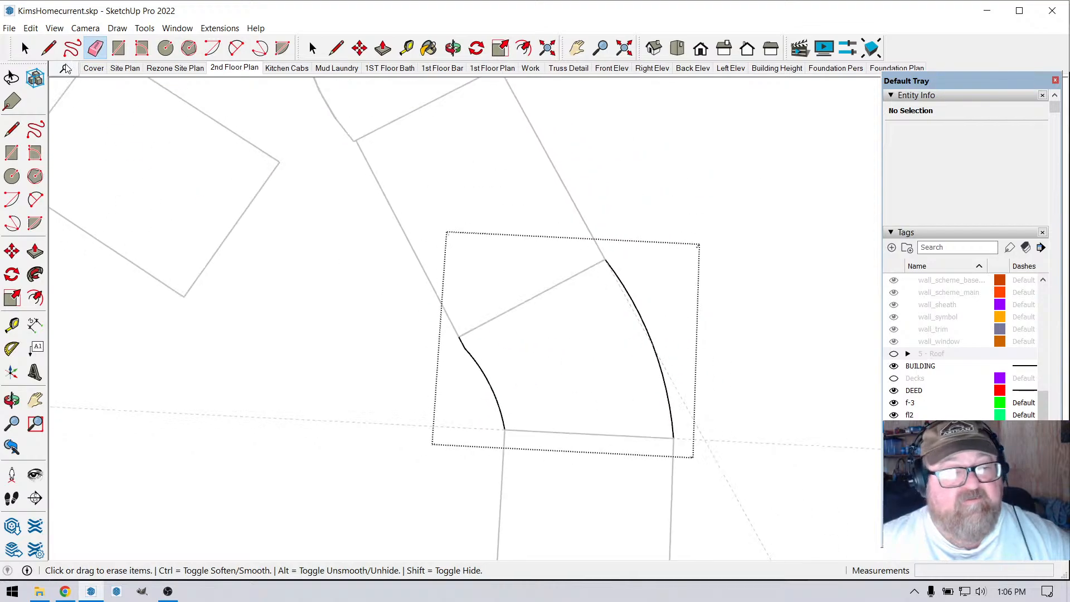
- Close the lower bend's group and delete the old upper bend from the end of the angled pipe section
{"action": "key", "text": "space"}
{"action": "scroll", "coordinate": [538, 390], "scroll_direction": "down", "scroll_amount": 3}
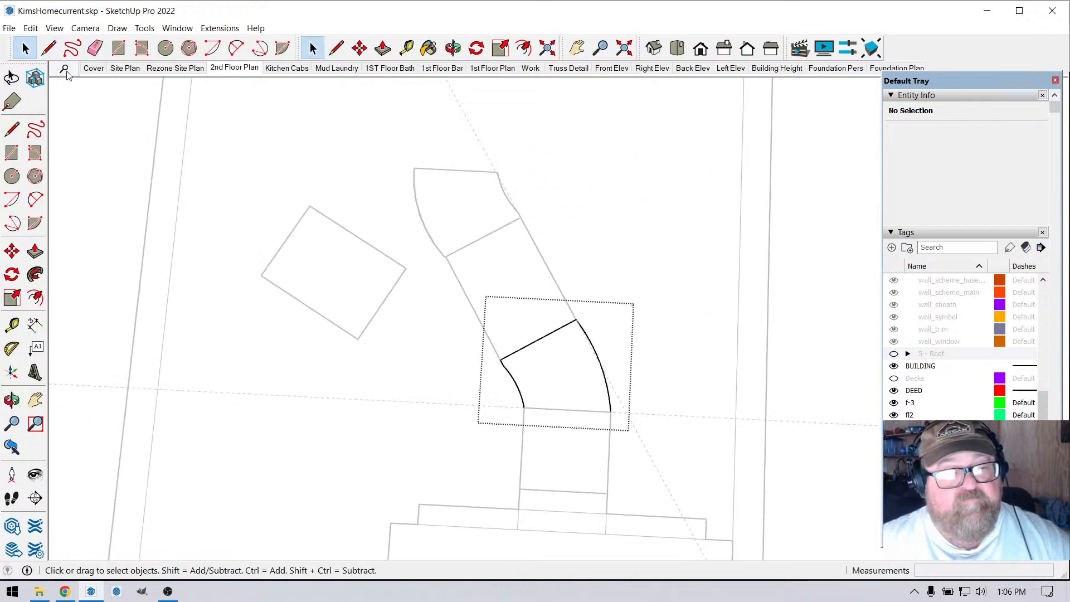
{"action": "left_click", "coordinate": [435, 206]}
{"action": "left_click", "coordinate": [431, 236]}
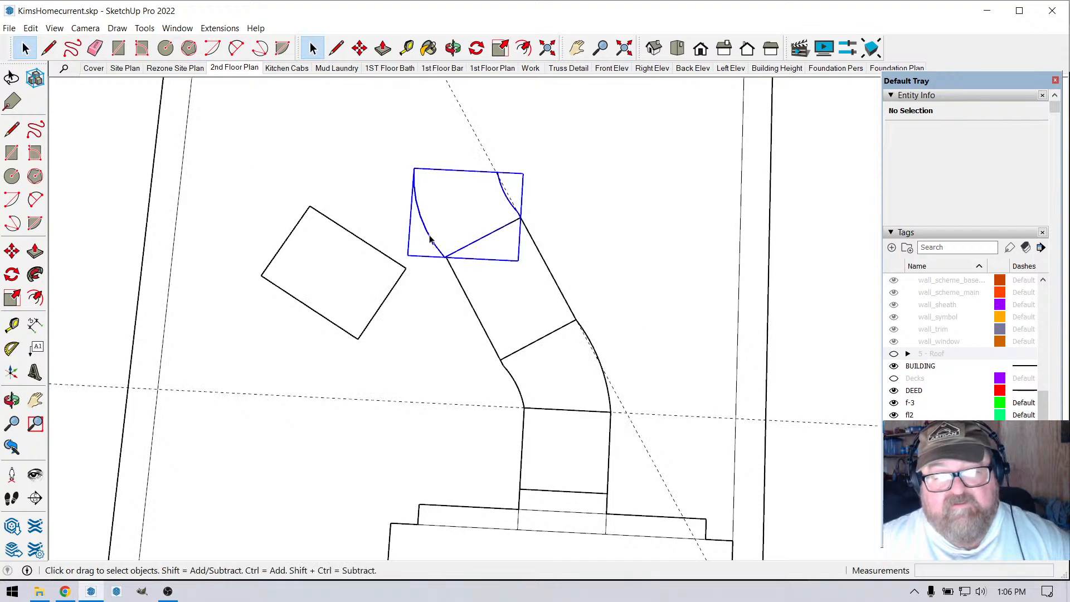
{"action": "key", "text": "Delete"}
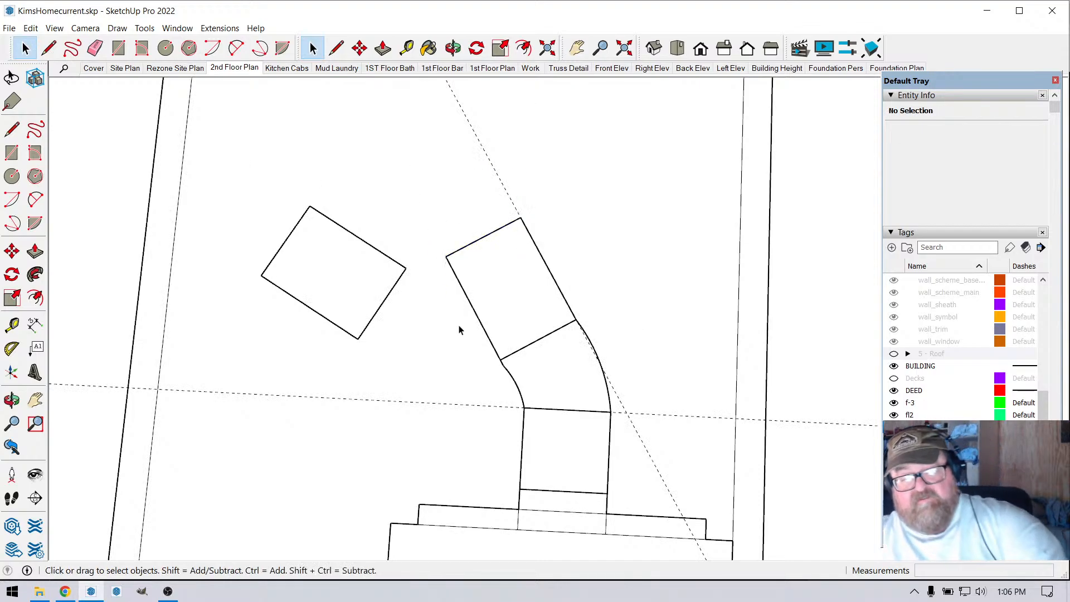
- Copy the corrected lower bend to the empty area above the angled pipe section, about 3' 2 3/8" away
{"action": "left_click", "coordinate": [512, 381]}
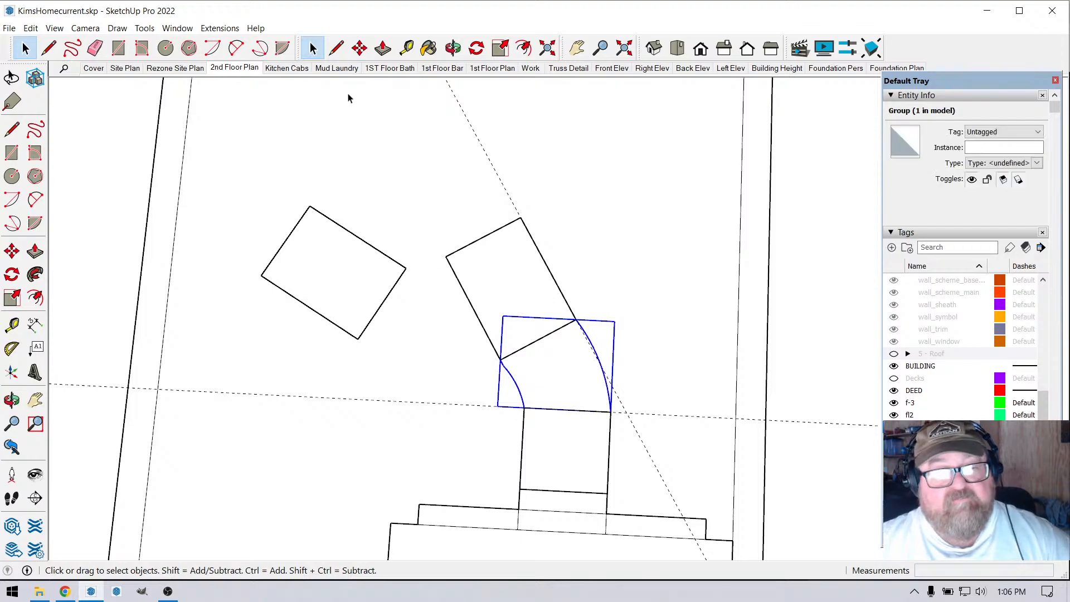
{"action": "left_click", "coordinate": [359, 49]}
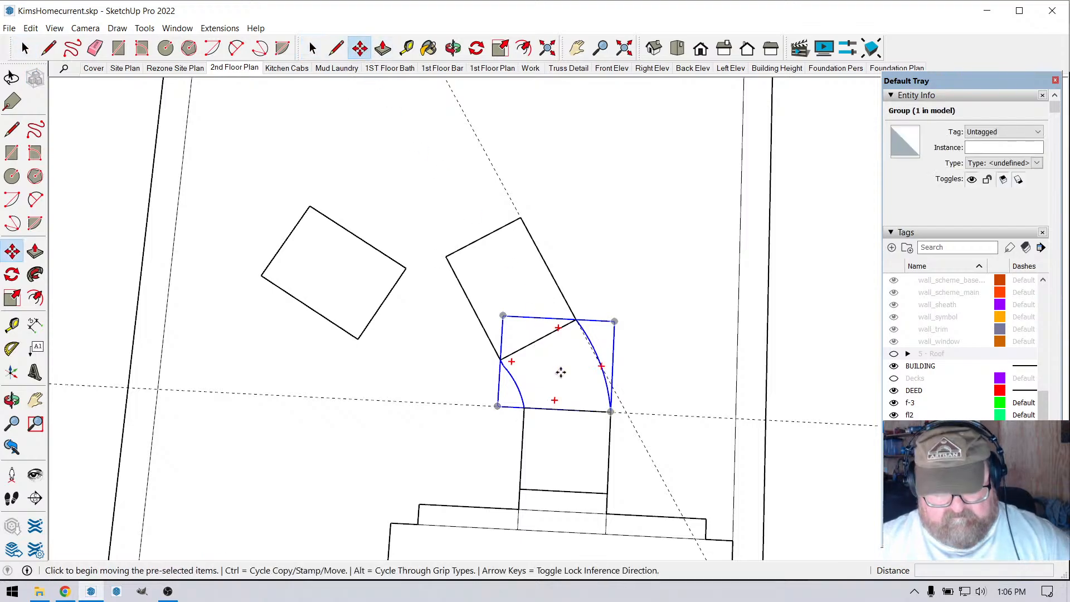
{"action": "left_click", "coordinate": [558, 370]}
{"action": "key", "text": "ctrl"}
{"action": "left_click", "coordinate": [421, 172]}
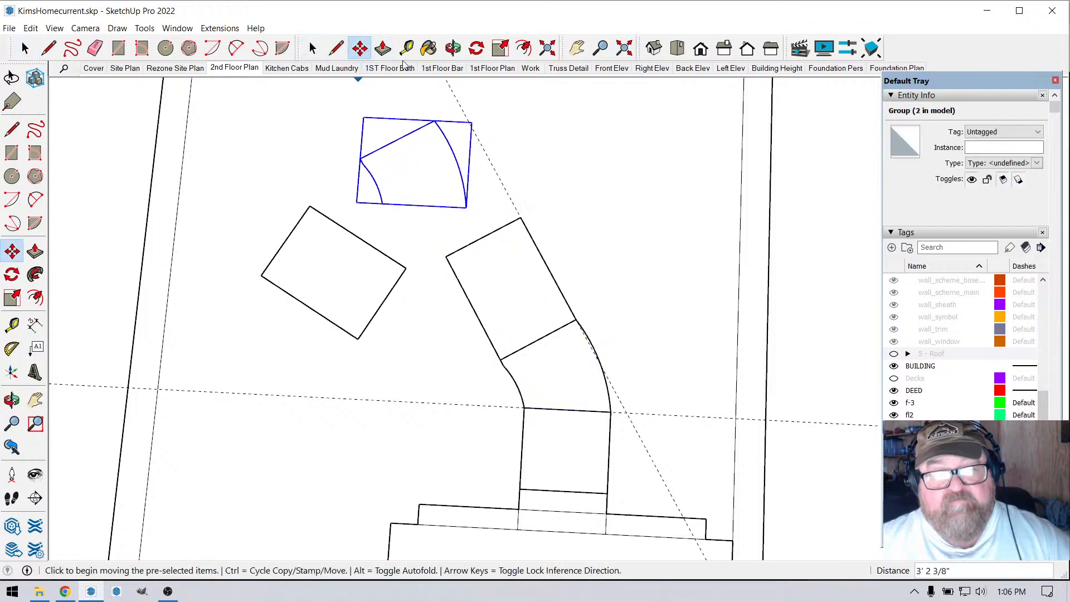
- Rotate the copied bend about 184 degrees so its angled edge faces the pipe section
{"action": "left_click", "coordinate": [477, 48]}
{"action": "left_click", "coordinate": [430, 158]}
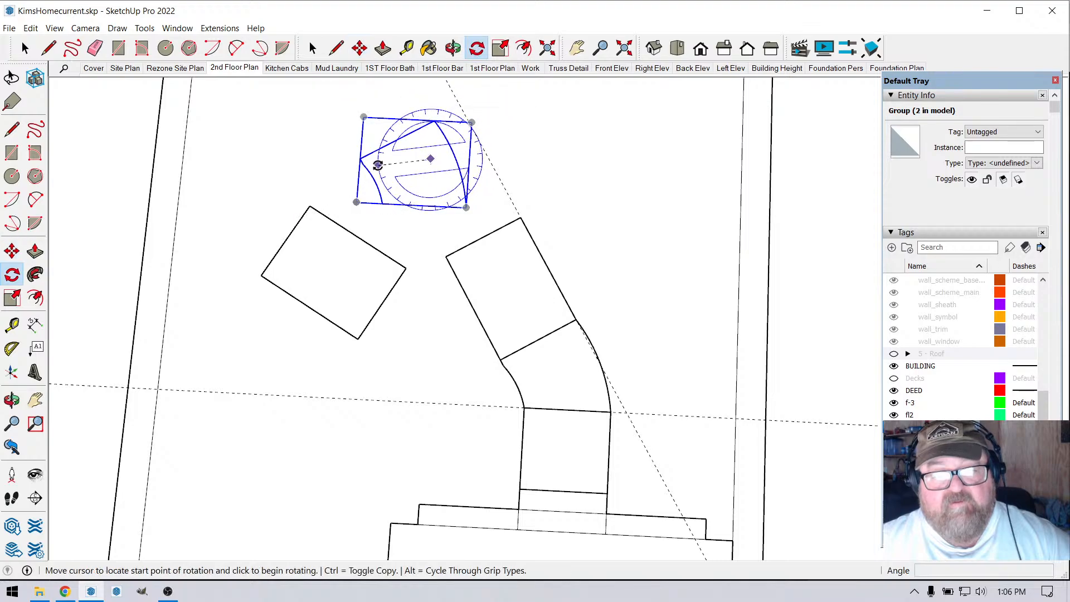
{"action": "left_click", "coordinate": [378, 164]}
{"action": "left_click", "coordinate": [535, 154]}
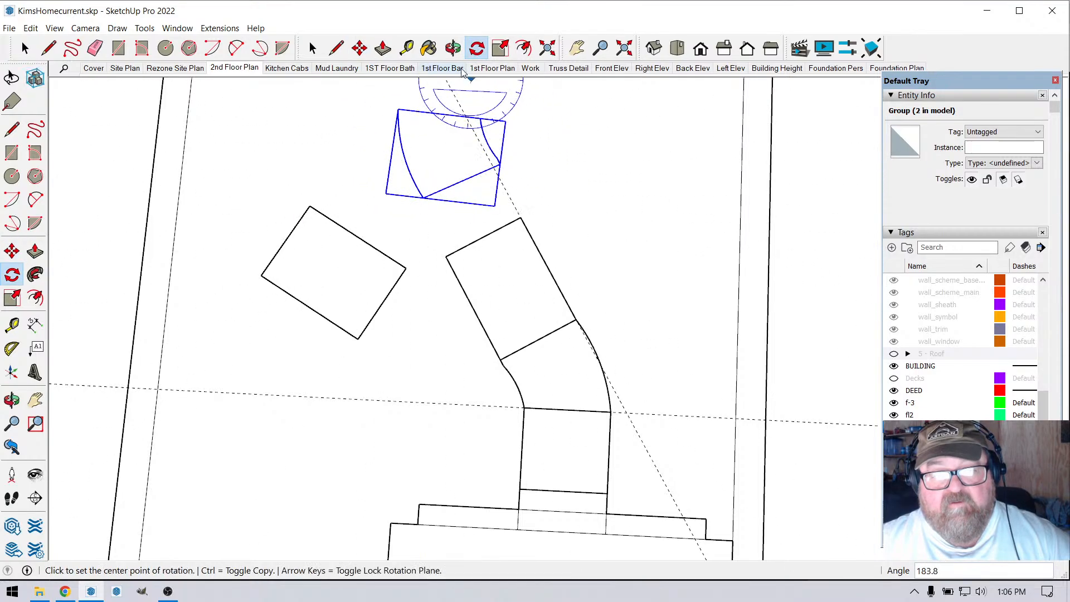
- Move the copied bend so the outer end of its angled edge meets the pipe section's upper right corner
{"action": "left_click", "coordinate": [362, 49]}
{"action": "scroll", "coordinate": [491, 162], "scroll_direction": "up", "scroll_amount": 1}
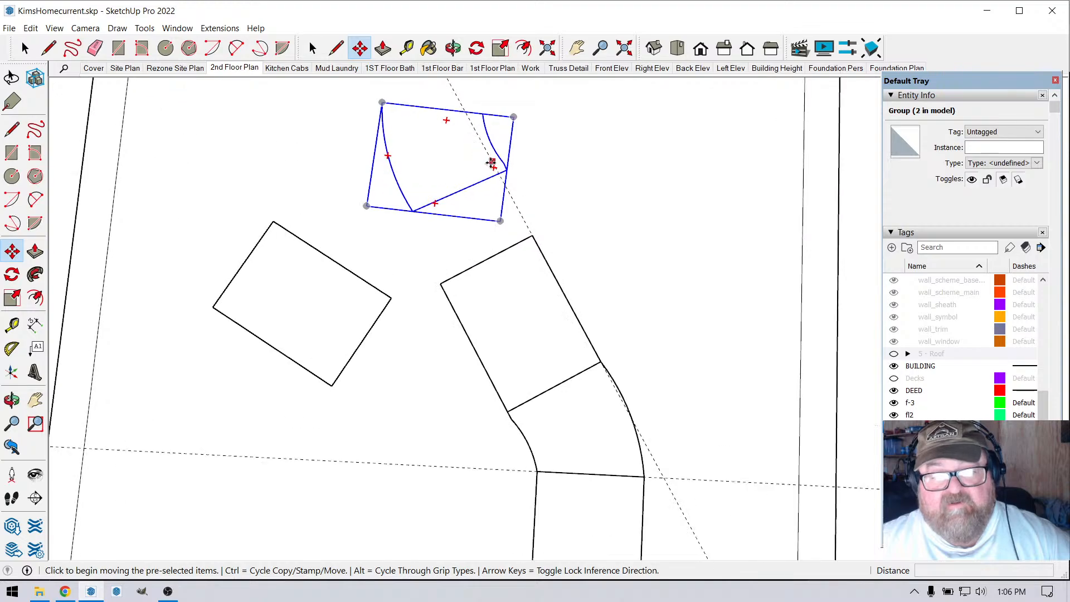
{"action": "left_click", "coordinate": [503, 170]}
{"action": "left_click", "coordinate": [532, 236]}
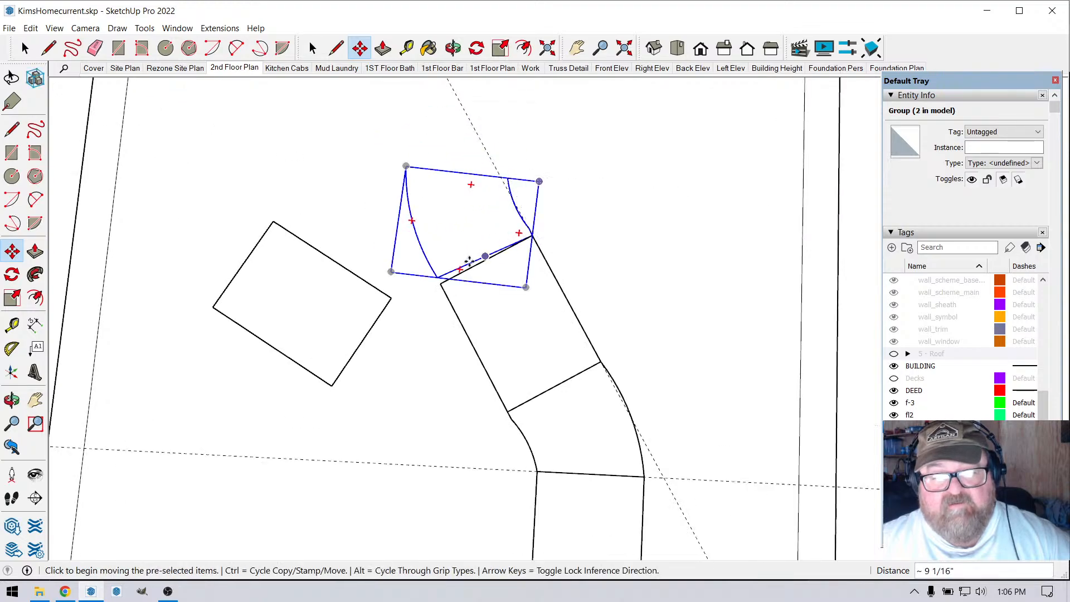
- Rotate the copied bend 3.8 degrees about the shared corner so its angled edge lies along the pipe section's upper end
{"action": "scroll", "coordinate": [461, 262], "scroll_direction": "up", "scroll_amount": 1}
{"action": "left_click", "coordinate": [476, 49]}
{"action": "scroll", "coordinate": [493, 226], "scroll_direction": "up", "scroll_amount": 2}
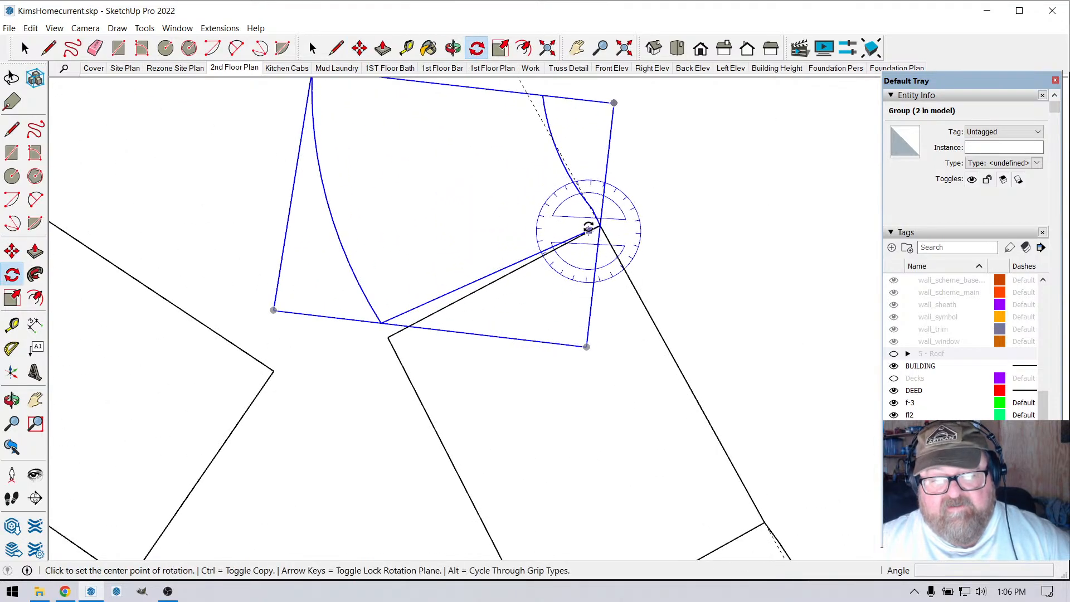
{"action": "left_click", "coordinate": [394, 312]}
{"action": "left_click", "coordinate": [389, 330]}
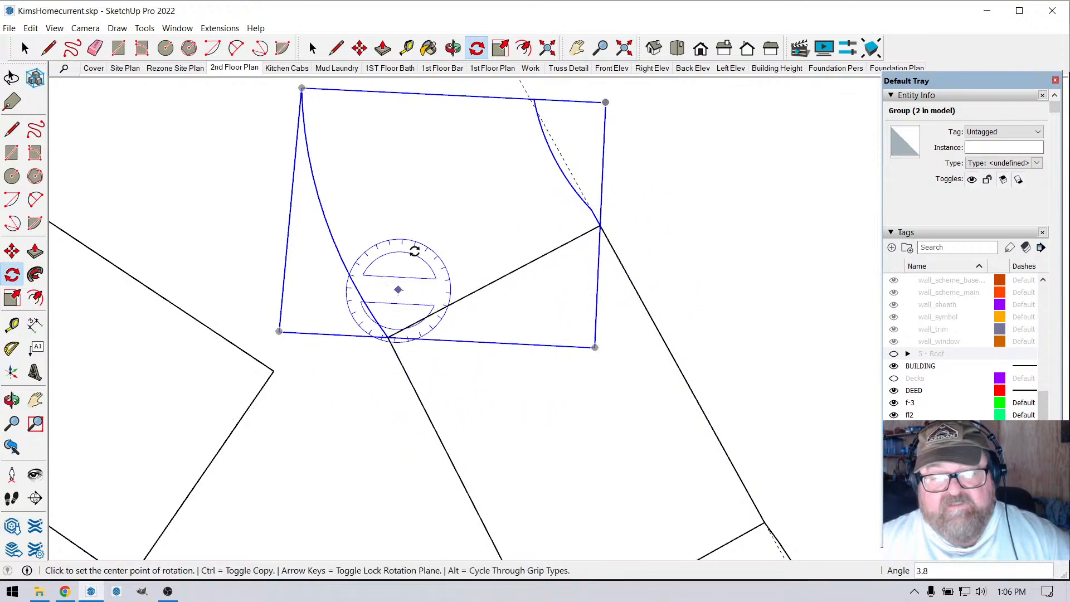
{"action": "scroll", "coordinate": [446, 260], "scroll_direction": "down", "scroll_amount": 2}
{"action": "scroll", "coordinate": [447, 260], "scroll_direction": "down", "scroll_amount": 4}
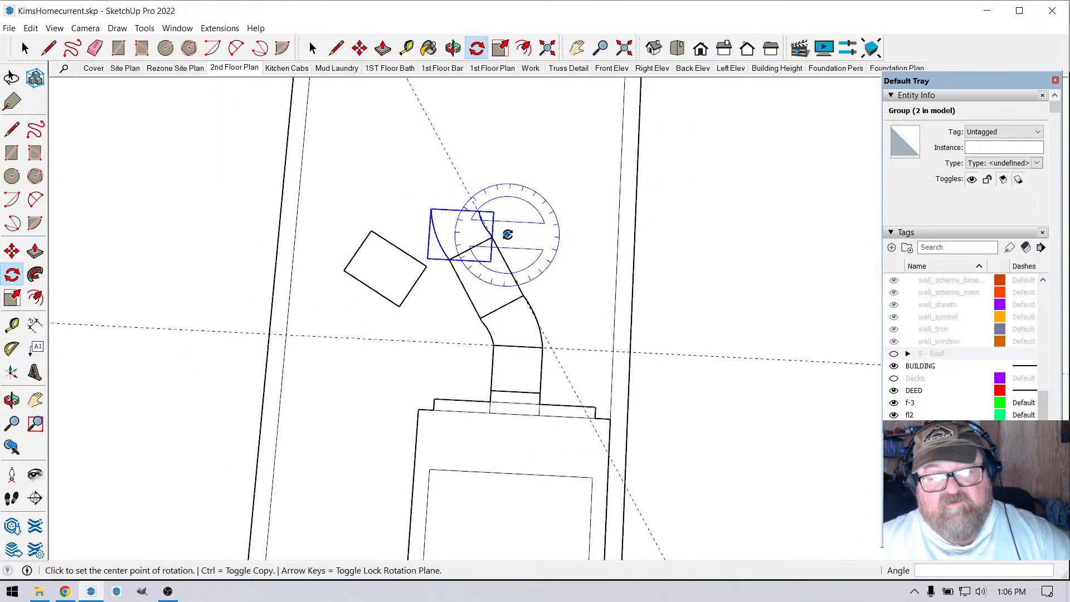
- Erase the slanted guide along the pipe and the loose rotated rectangle beside it
{"action": "left_click", "coordinate": [95, 48]}
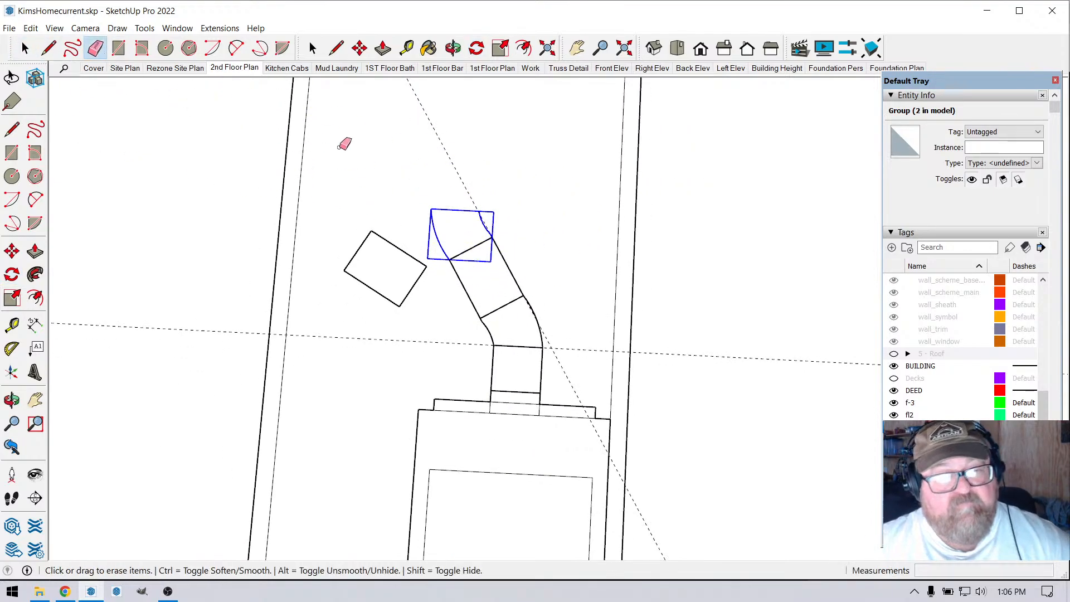
{"action": "left_click", "coordinate": [457, 175]}
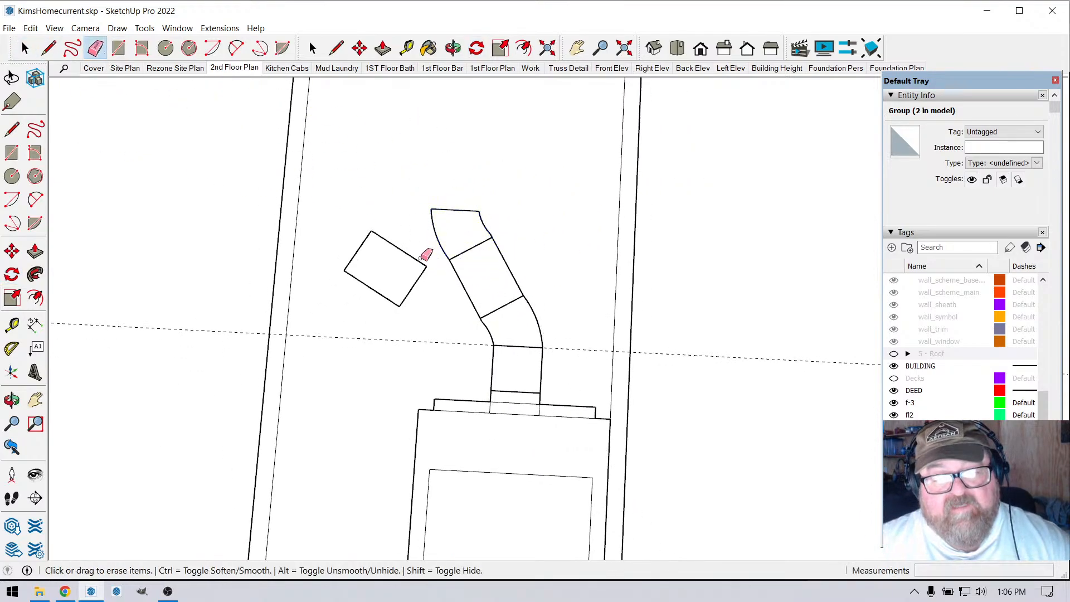
{"action": "left_click", "coordinate": [399, 247]}
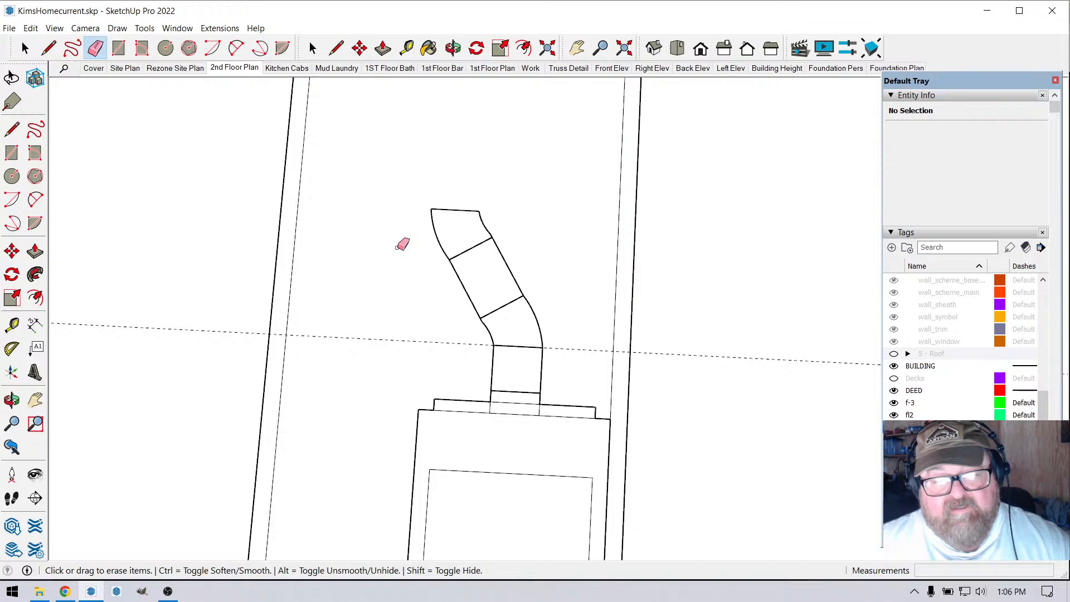
- Create a guide parallel to the chimney's left inner wall line through the midpoint of the chimney's top edge
{"action": "scroll", "coordinate": [374, 382], "scroll_direction": "down", "scroll_amount": 4}
{"action": "left_click", "coordinate": [407, 48]}
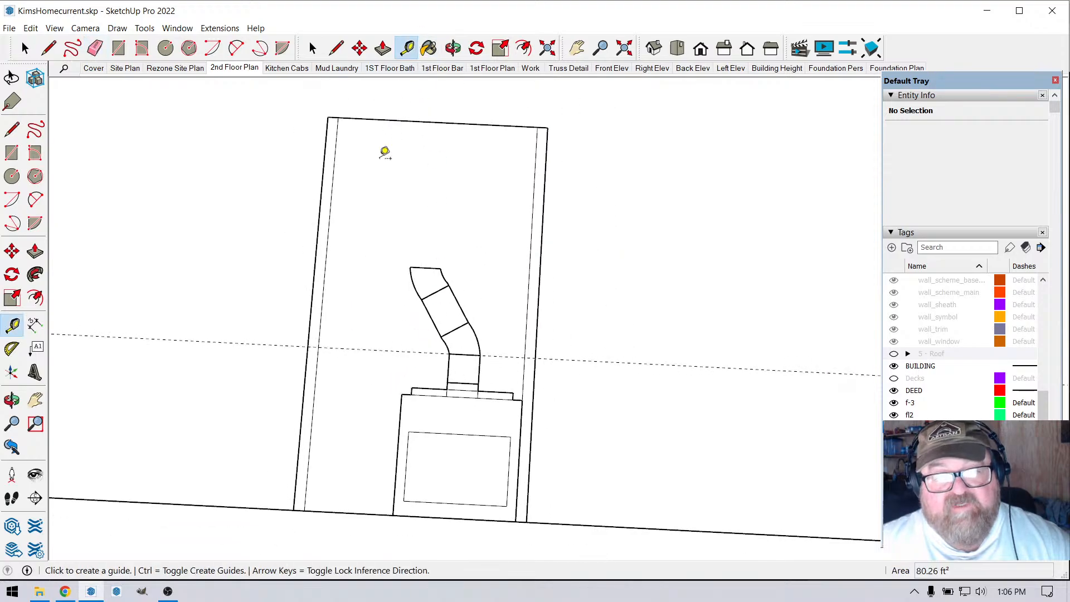
{"action": "left_click", "coordinate": [332, 201]}
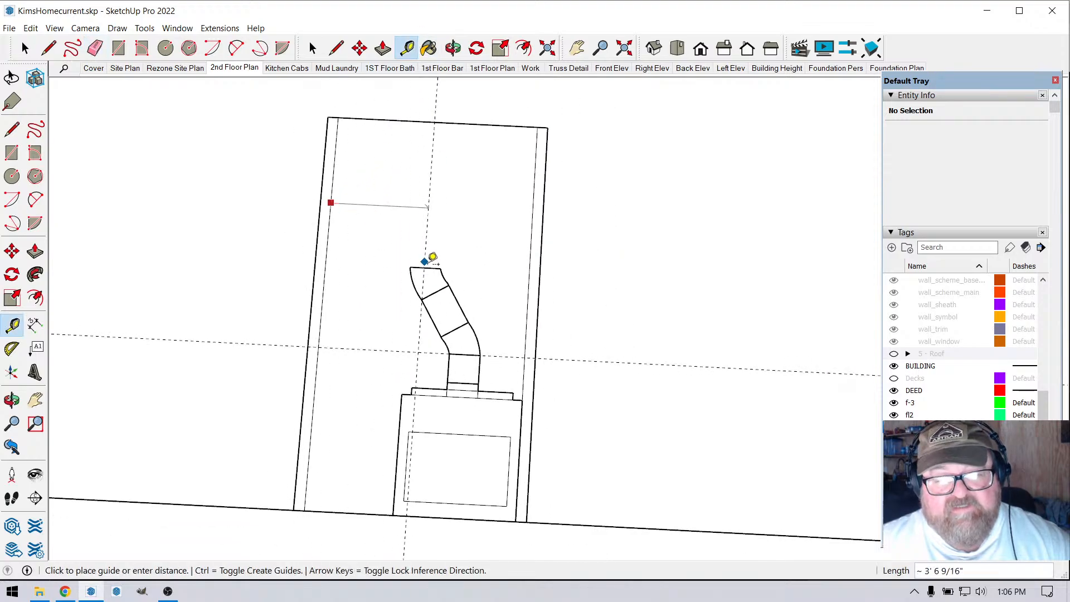
{"action": "left_click", "coordinate": [445, 117]}
{"action": "scroll", "coordinate": [454, 375], "scroll_direction": "up", "scroll_amount": 3}
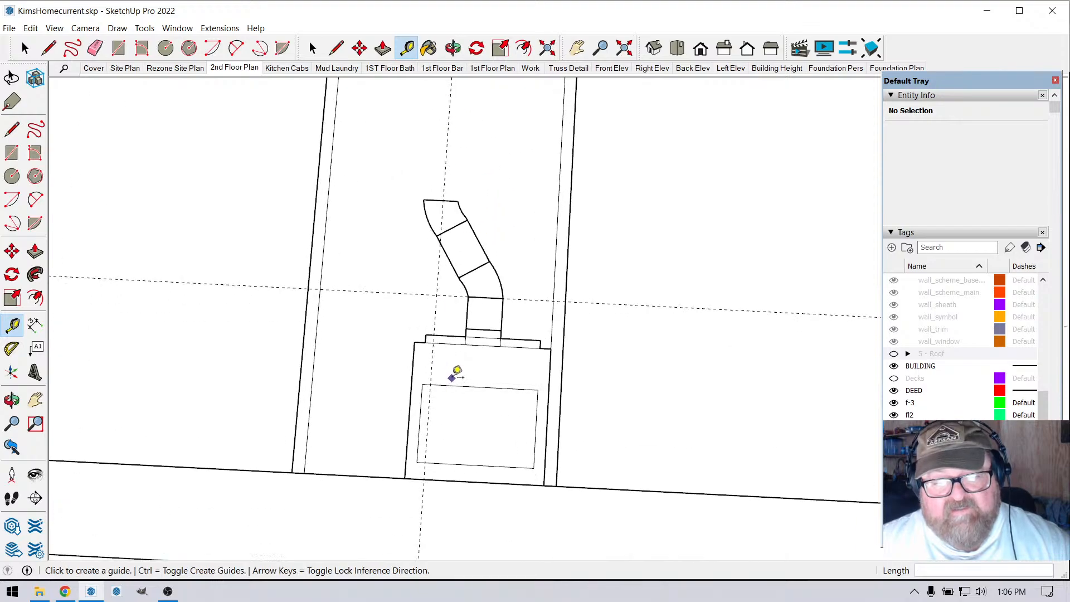
{"action": "scroll", "coordinate": [478, 416], "scroll_direction": "down", "scroll_amount": 3}
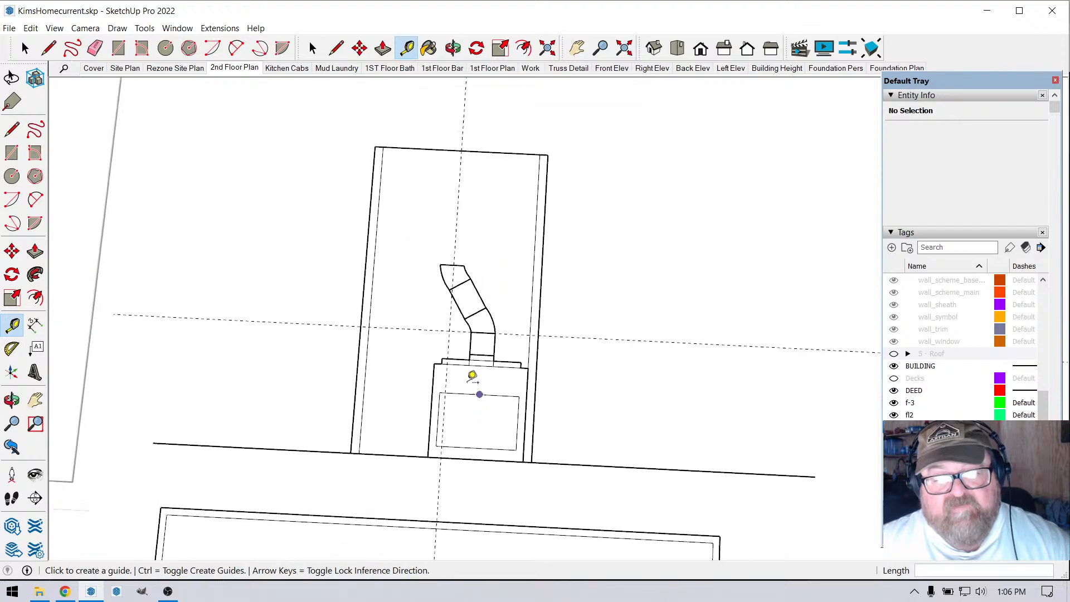
- Draw a tall rectangle 48 inches high and 13 inches wide inside the chimney, beside the flue
{"action": "scroll", "coordinate": [471, 312], "scroll_direction": "up", "scroll_amount": 1}
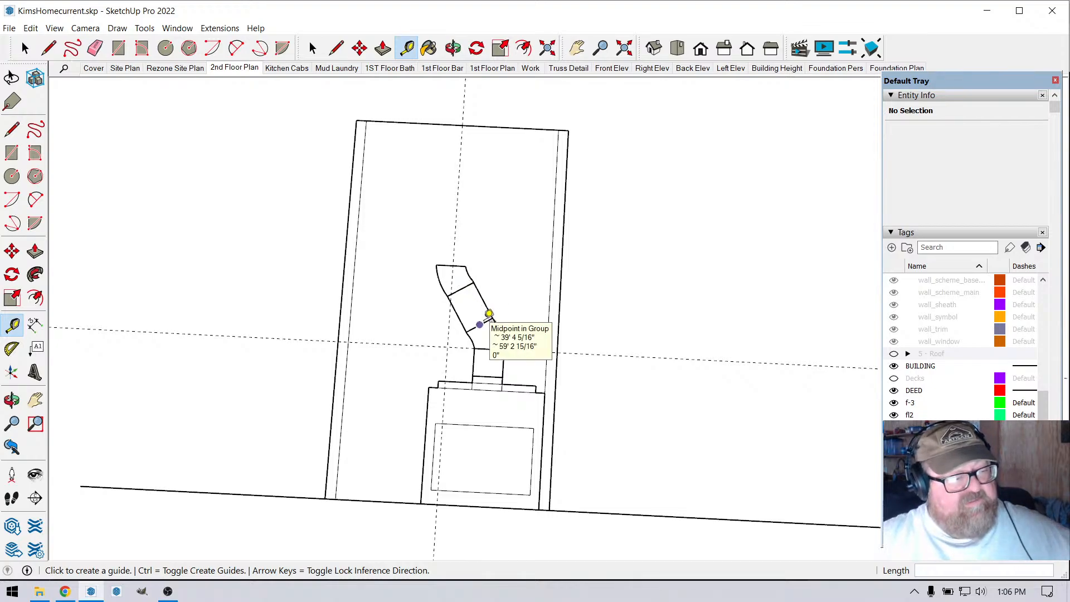
{"action": "scroll", "coordinate": [407, 198], "scroll_direction": "up", "scroll_amount": 3}
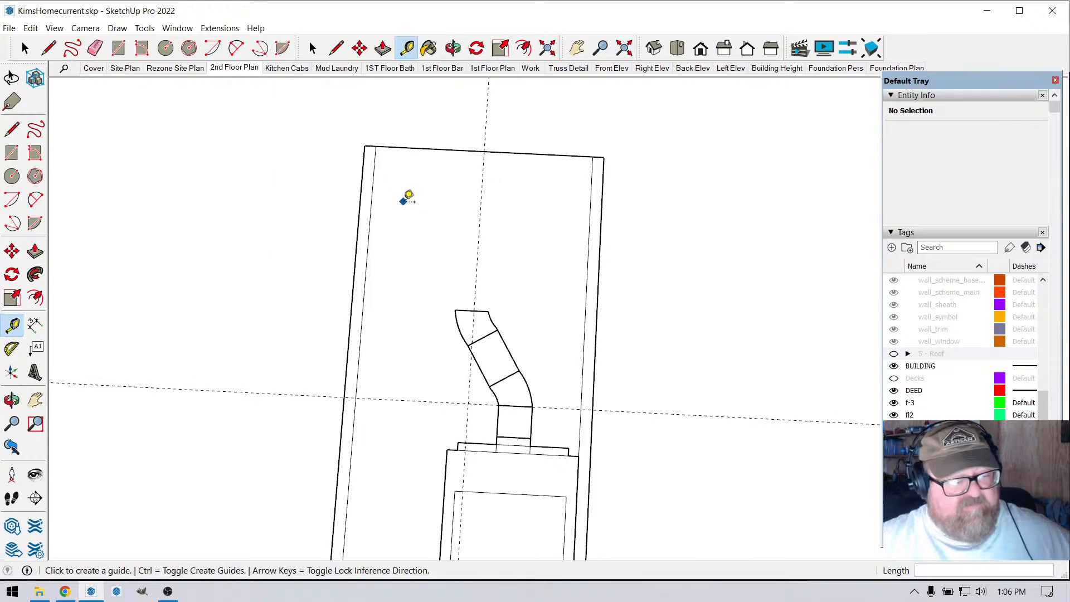
{"action": "scroll", "coordinate": [402, 319], "scroll_direction": "down", "scroll_amount": 1}
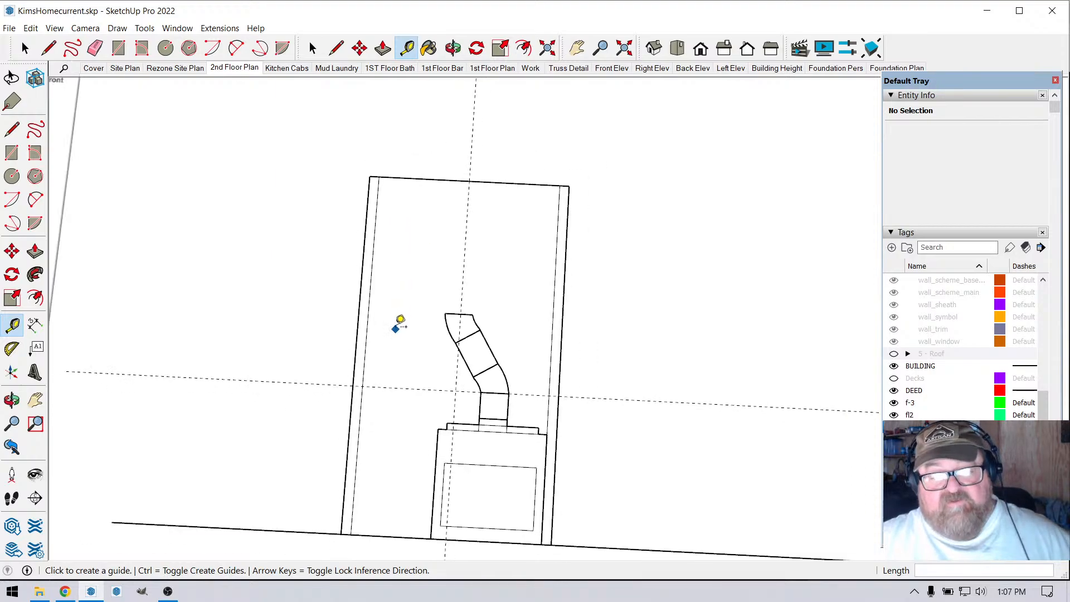
{"action": "scroll", "coordinate": [402, 295], "scroll_direction": "up", "scroll_amount": 3}
{"action": "left_click", "coordinate": [118, 48]}
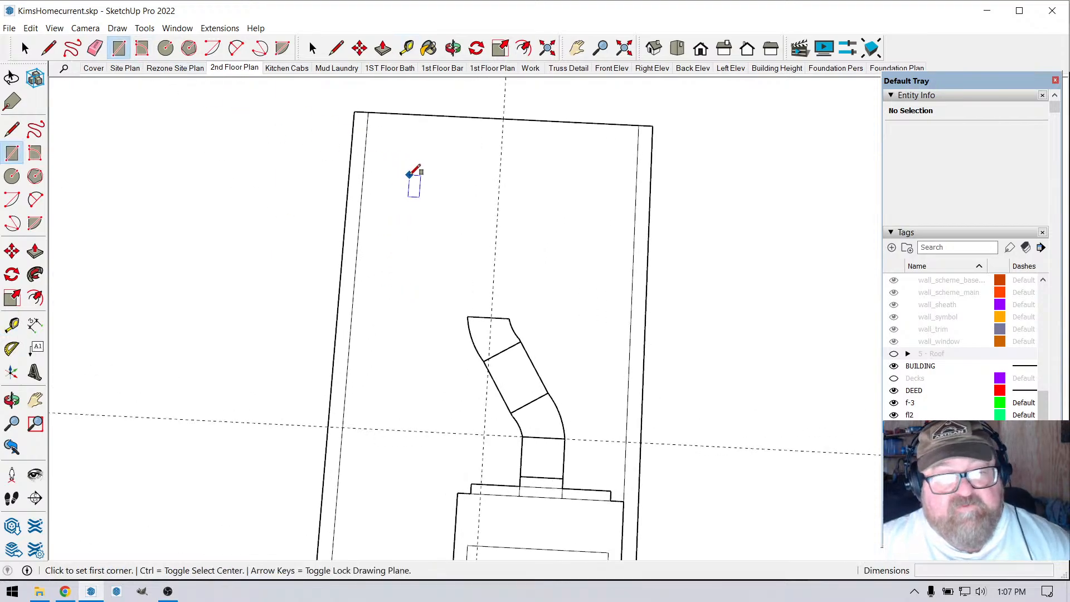
{"action": "left_click", "coordinate": [404, 171]}
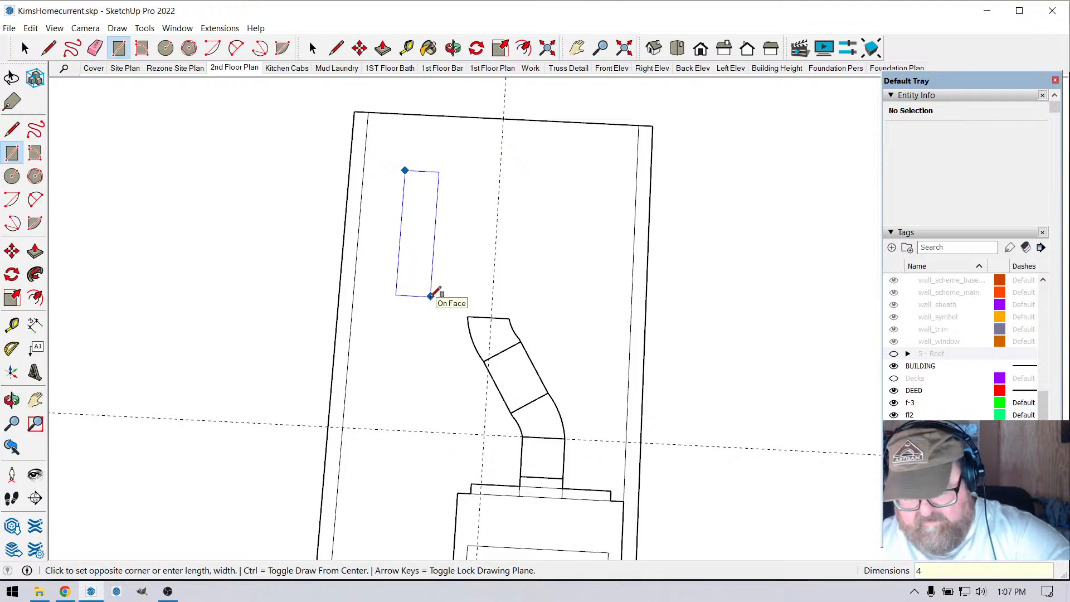
{"action": "left_click", "coordinate": [431, 296]}
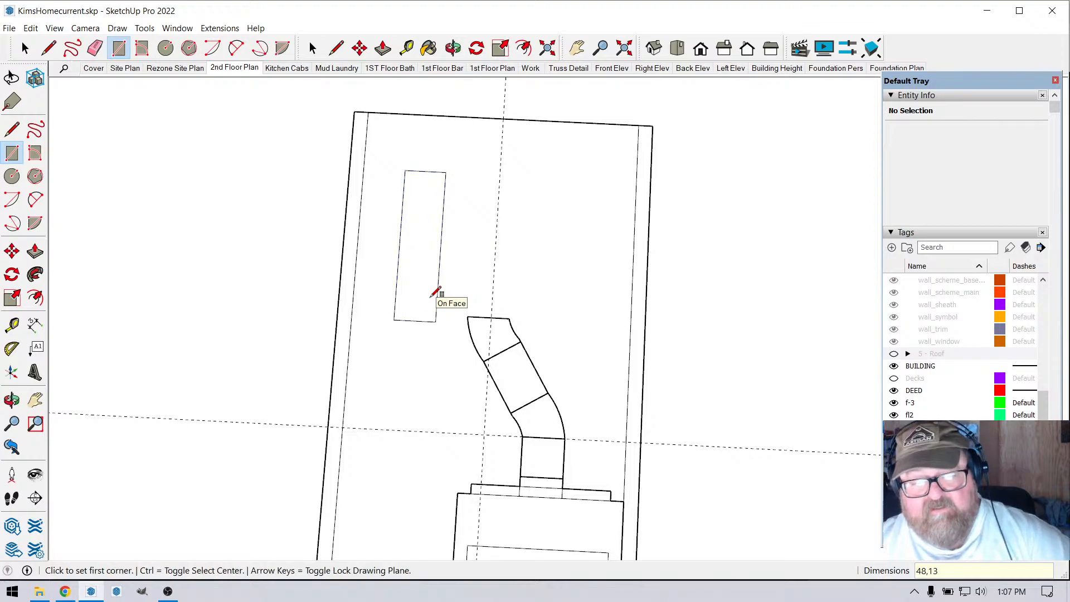
- Select the whole 48 by 13 inch rectangle, switch to the top view and make the rectangle a group
{"action": "key", "text": "space"}
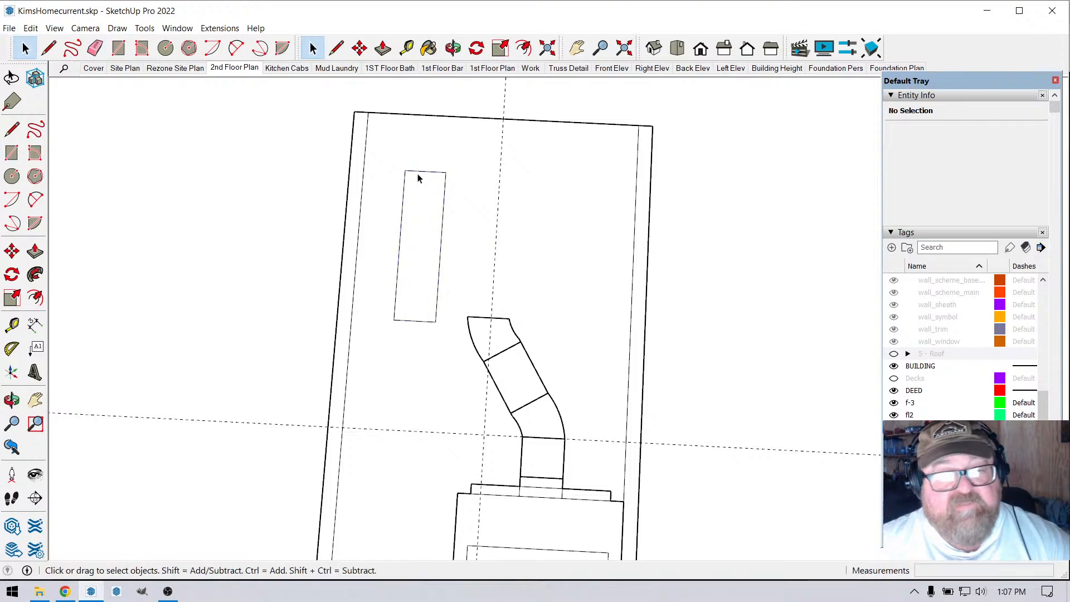
{"action": "left_click_drag", "start_coordinate": [424, 248], "coordinate": [449, 346]}
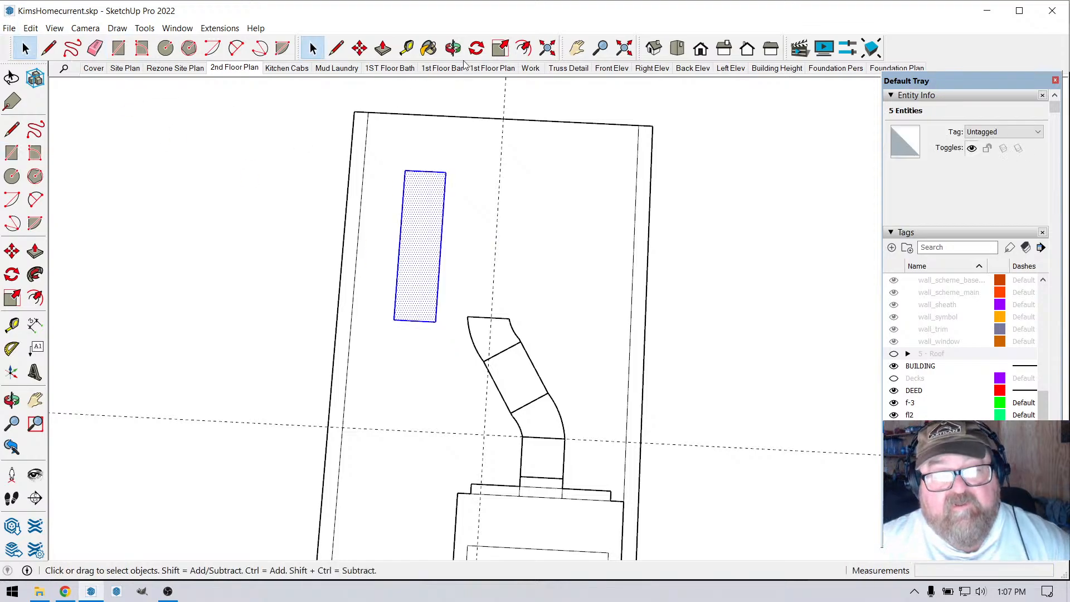
{"action": "left_click", "coordinate": [679, 47]}
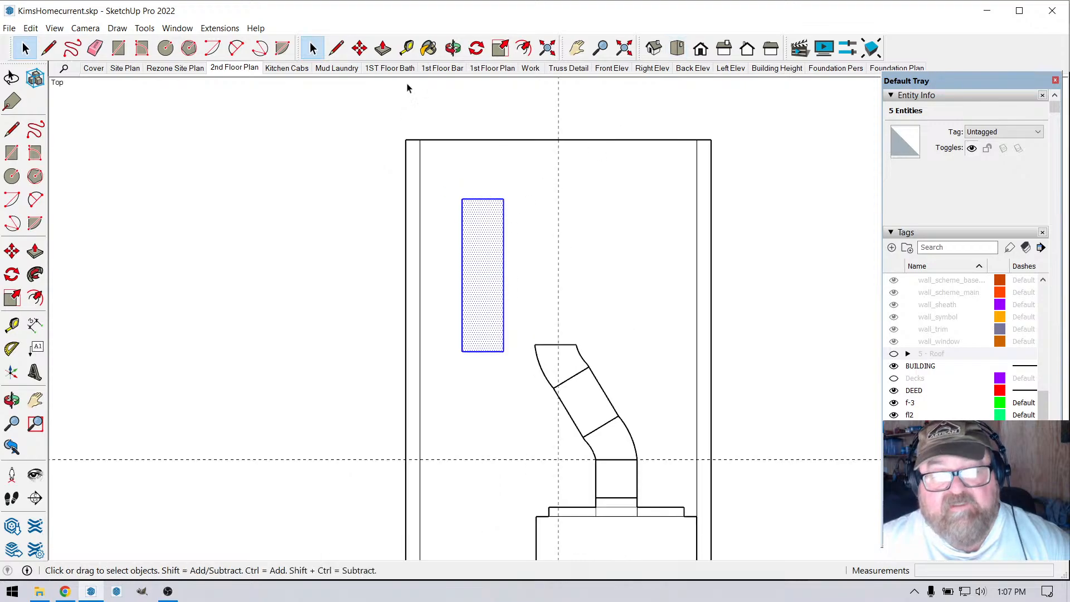
{"action": "left_click", "coordinate": [359, 47]}
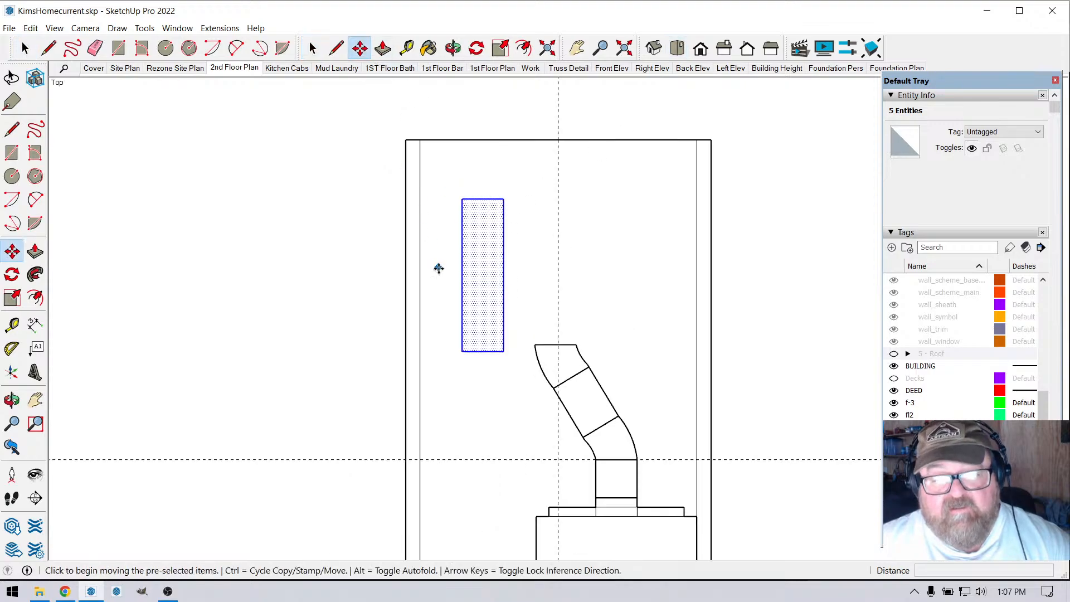
{"action": "right_click", "coordinate": [495, 252]}
{"action": "left_click", "coordinate": [516, 357]}
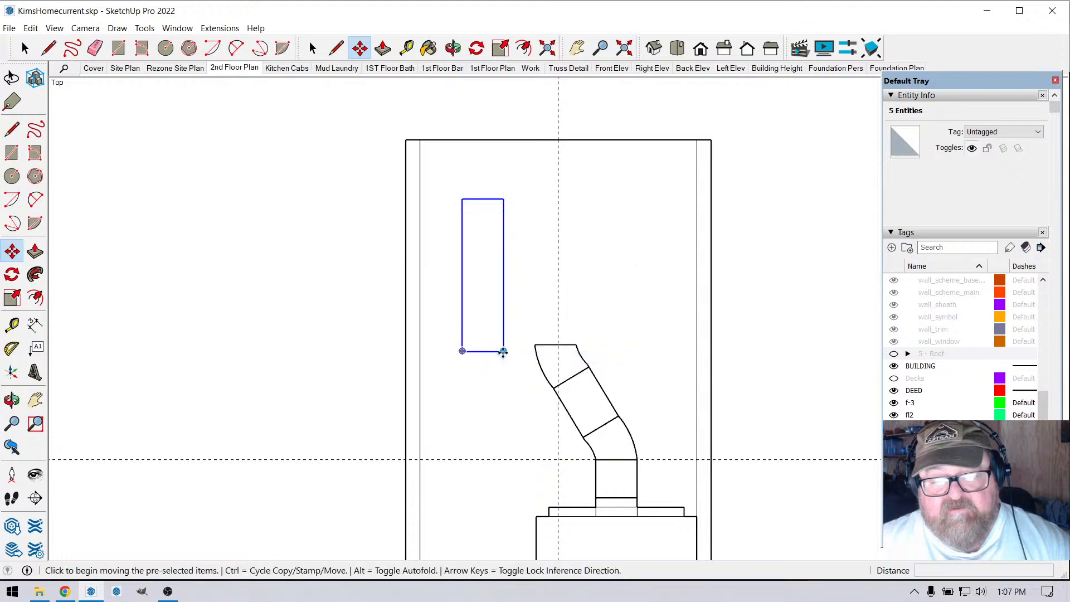
- Move the tall pipe group by its bottom edge's midpoint onto the midpoint of the upper bend's top edge
{"action": "left_click", "coordinate": [485, 351]}
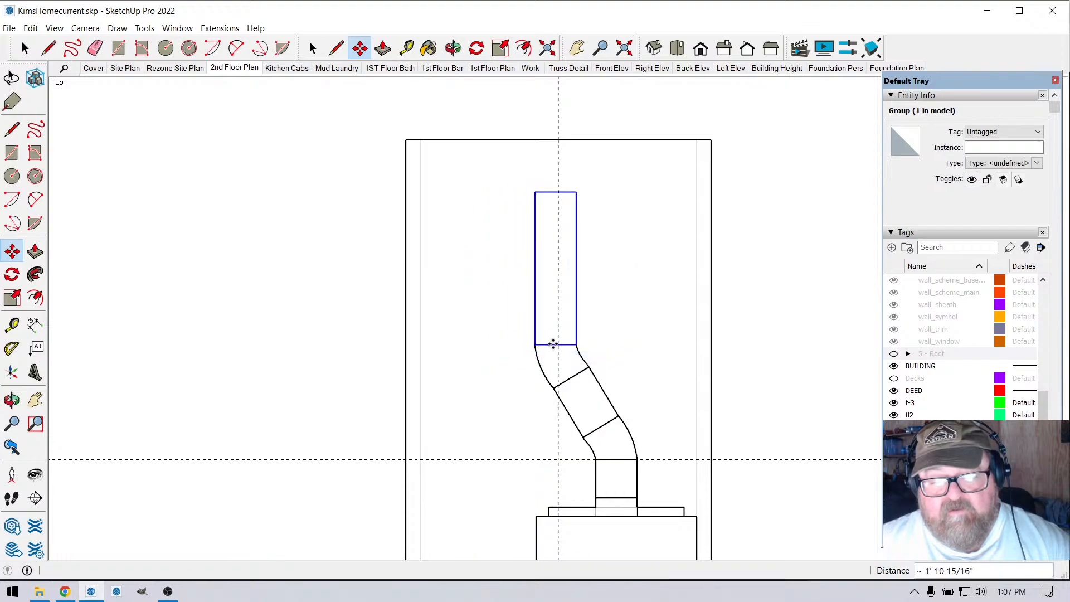
{"action": "left_click", "coordinate": [551, 343]}
{"action": "scroll", "coordinate": [444, 363], "scroll_direction": "down", "scroll_amount": 3}
{"action": "scroll", "coordinate": [512, 206], "scroll_direction": "down", "scroll_amount": 2}
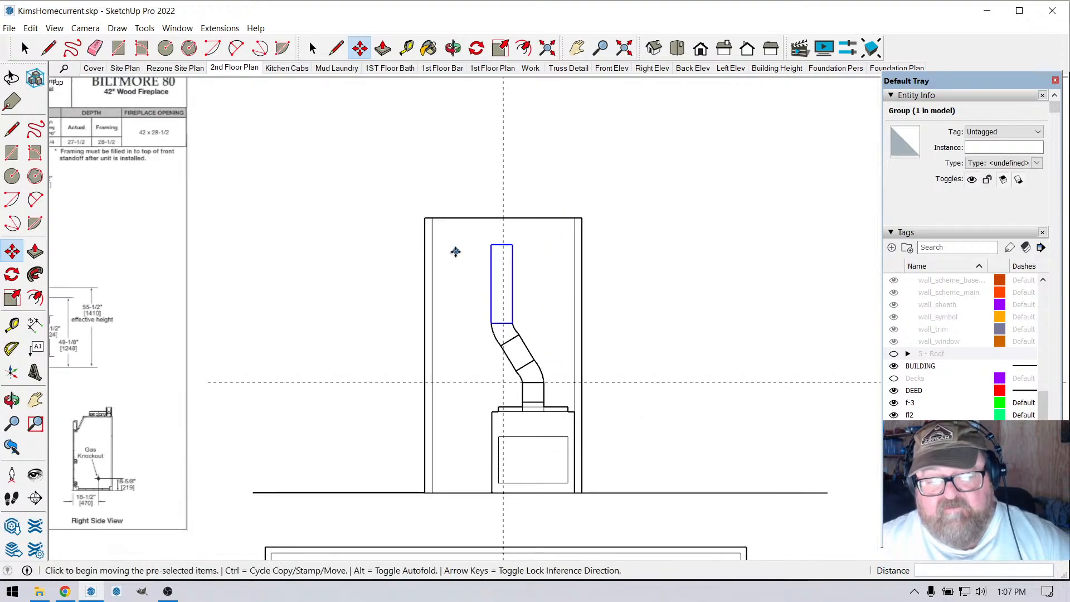
- Examine how the flue's vertical pipe and bends line up with the chimney's centre guide
{"action": "scroll", "coordinate": [480, 340], "scroll_direction": "up", "scroll_amount": 4}
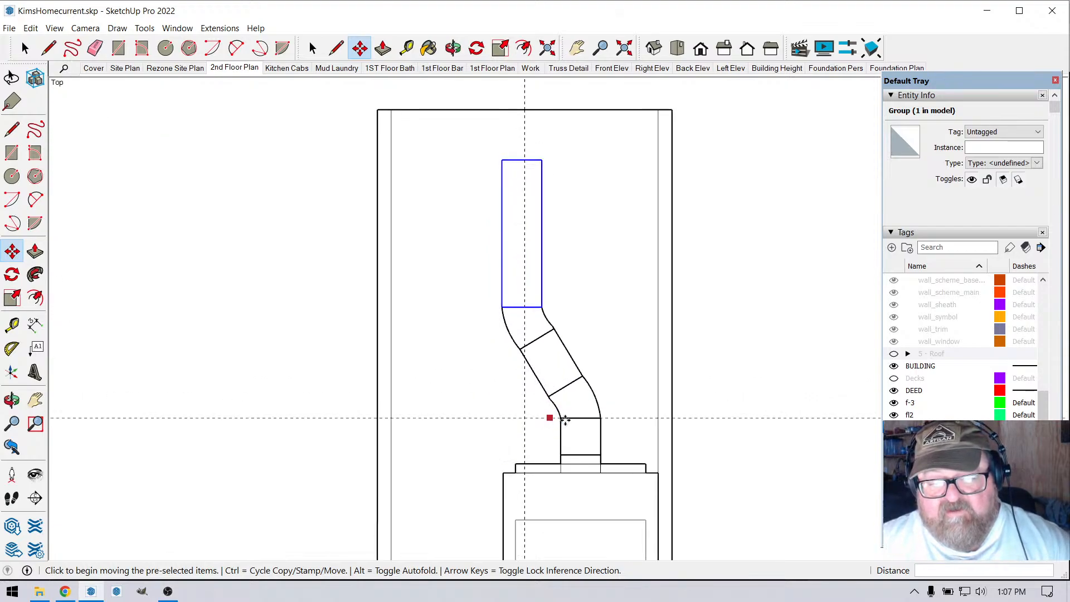
{"action": "scroll", "coordinate": [539, 359], "scroll_direction": "up", "scroll_amount": 3}
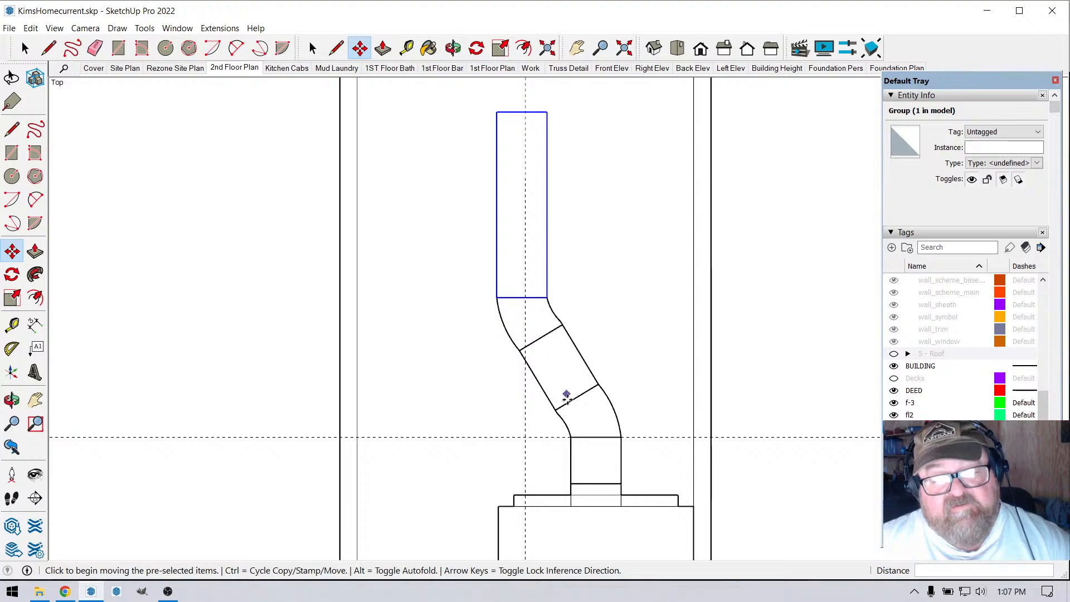
{"action": "scroll", "coordinate": [470, 399], "scroll_direction": "down", "scroll_amount": 2}
{"action": "scroll", "coordinate": [509, 251], "scroll_direction": "up", "scroll_amount": 1}
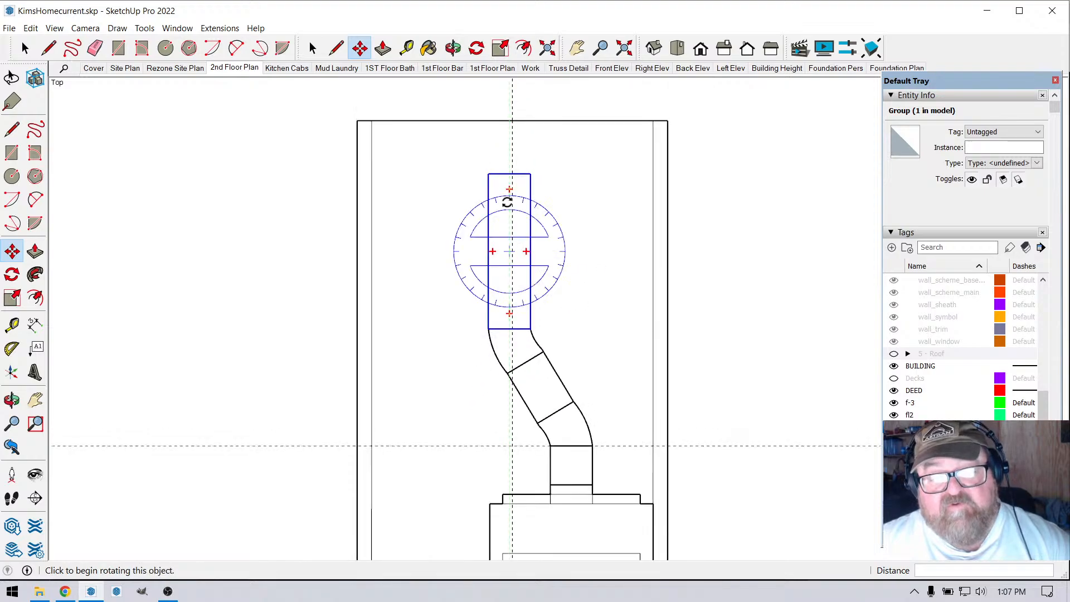
{"action": "scroll", "coordinate": [489, 399], "scroll_direction": "up", "scroll_amount": 2}
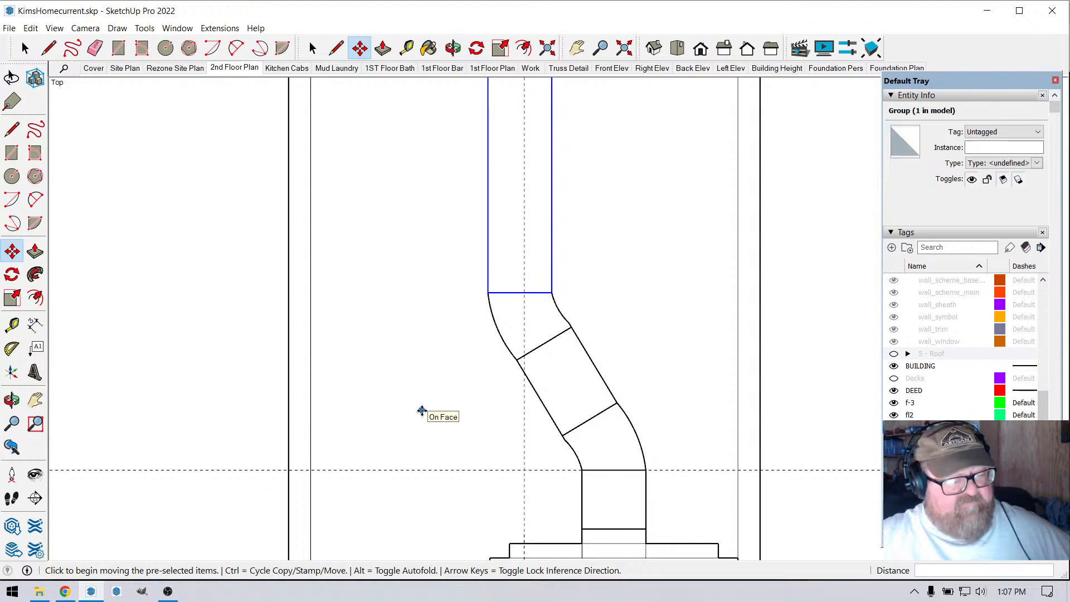
{"action": "scroll", "coordinate": [466, 439], "scroll_direction": "up", "scroll_amount": 1}
{"action": "scroll", "coordinate": [386, 409], "scroll_direction": "down", "scroll_amount": 1}
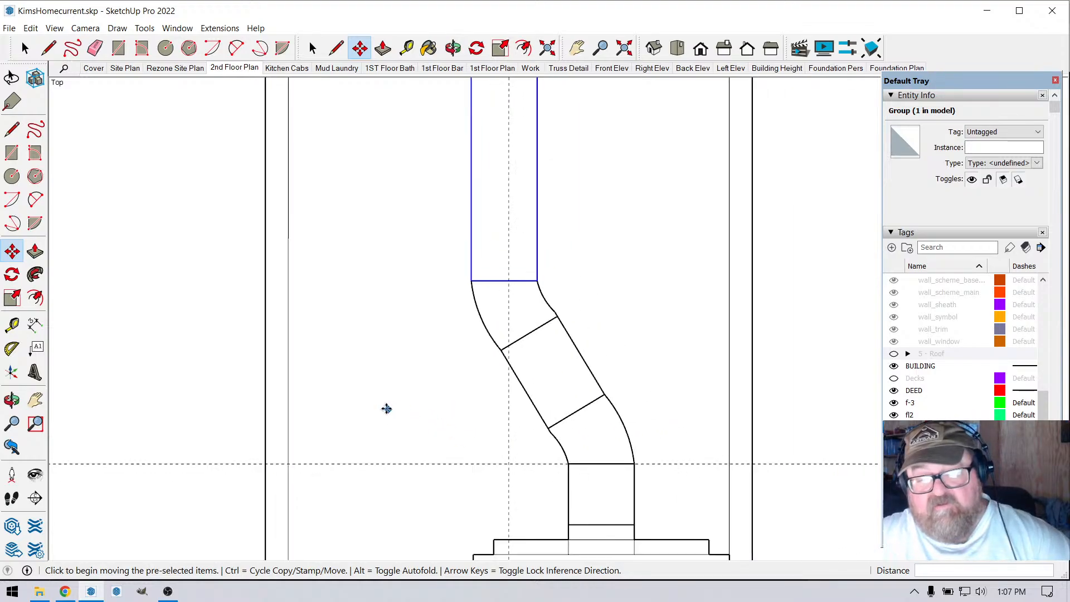
{"action": "scroll", "coordinate": [679, 454], "scroll_direction": "up", "scroll_amount": 1}
- Draw a rectangle 12 inches high and 13 inches wide inside the chimney, to the left of the flue
{"action": "key", "text": "space"}
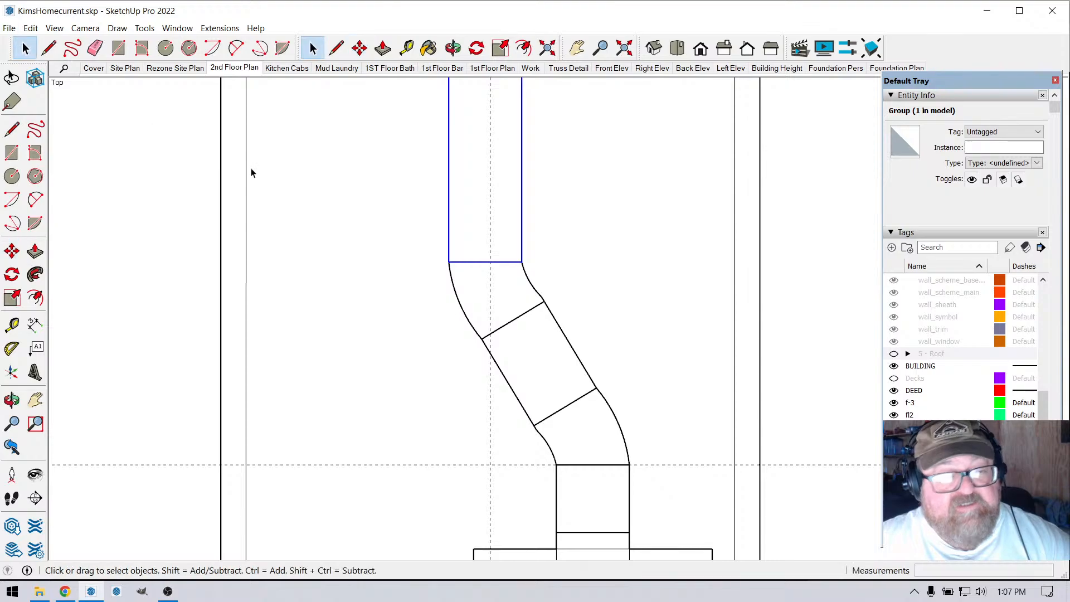
{"action": "left_click", "coordinate": [119, 49]}
{"action": "left_click", "coordinate": [315, 289]}
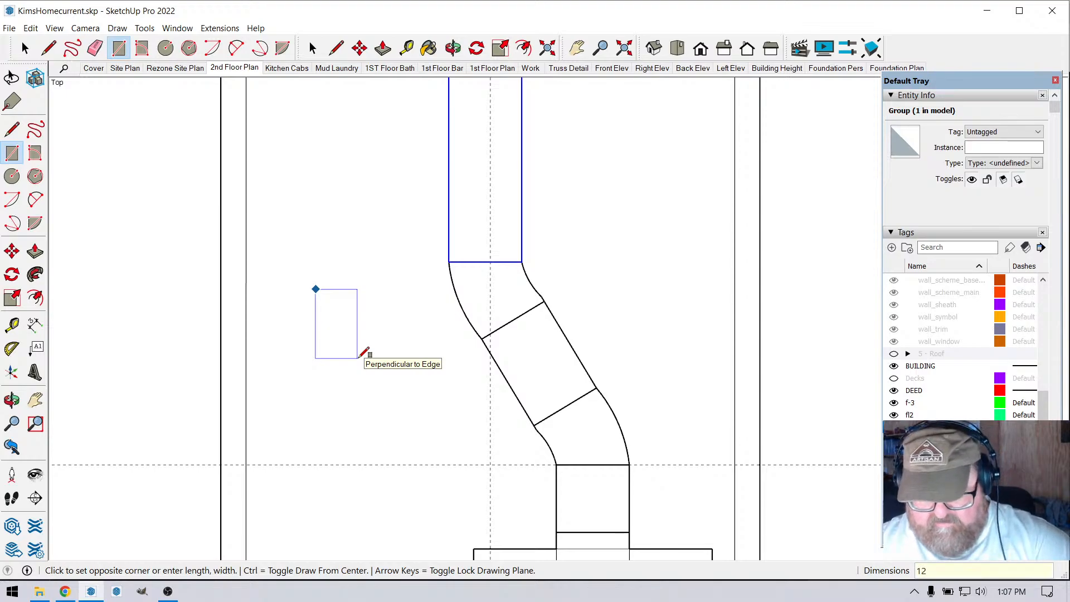
{"action": "type", "text": "12,13"}
{"action": "key", "text": "Return"}
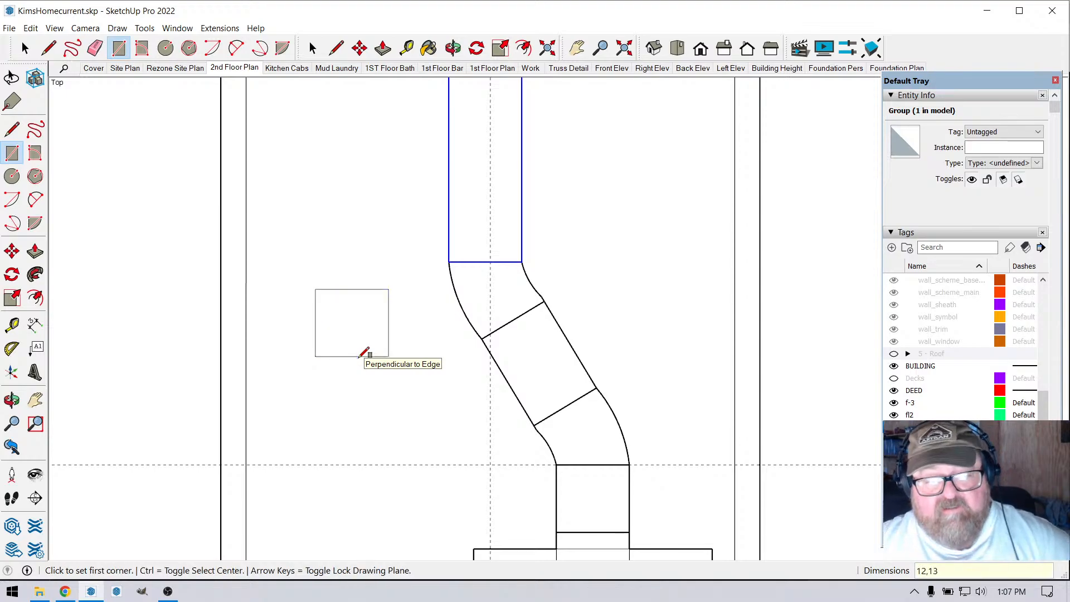
- Select the 12 by 13 inch rectangle with its face and edges and make it a group
{"action": "key", "text": "space"}
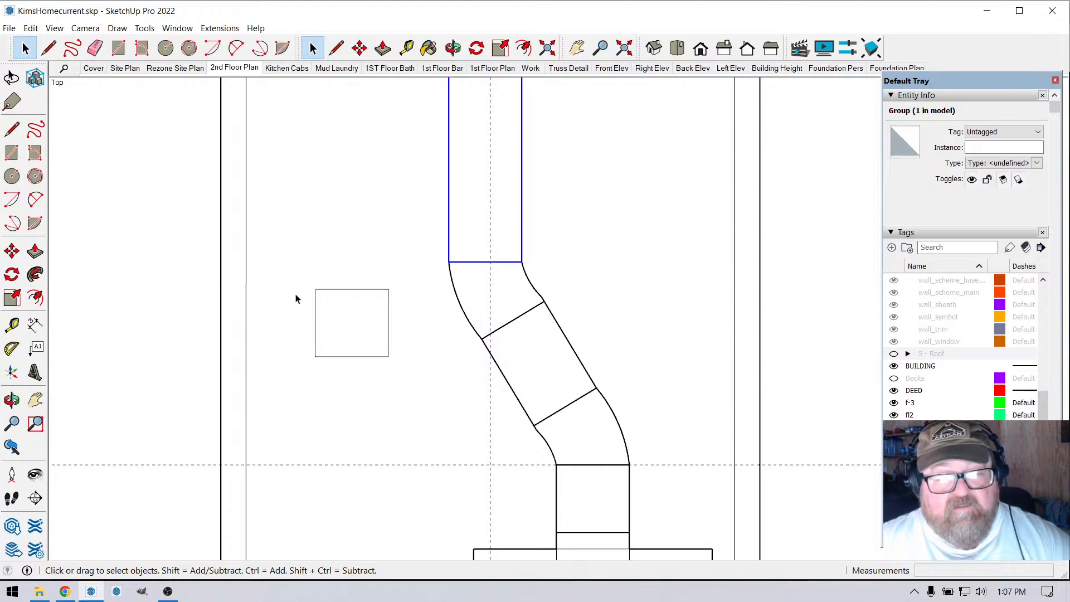
{"action": "left_click_drag", "start_coordinate": [302, 271], "coordinate": [415, 389]}
{"action": "right_click", "coordinate": [342, 331]}
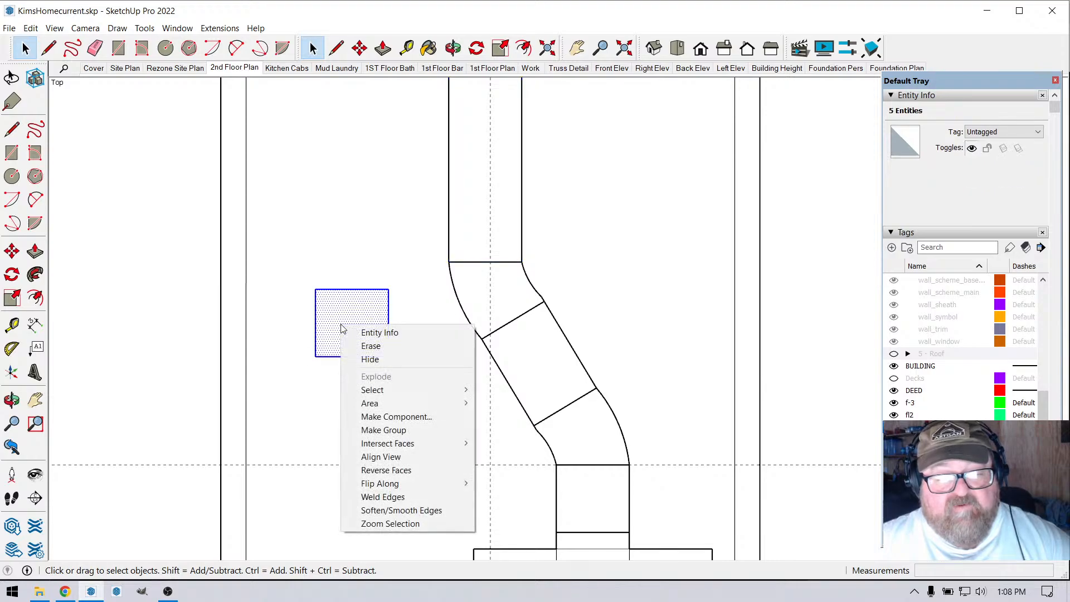
{"action": "left_click", "coordinate": [361, 430]}
- Measure from the vertical pipe's left edge to the midpoint of its top edge, beside the chimney's centre guide
{"action": "scroll", "coordinate": [478, 375], "scroll_direction": "down", "scroll_amount": 2}
{"action": "scroll", "coordinate": [476, 117], "scroll_direction": "up", "scroll_amount": 1}
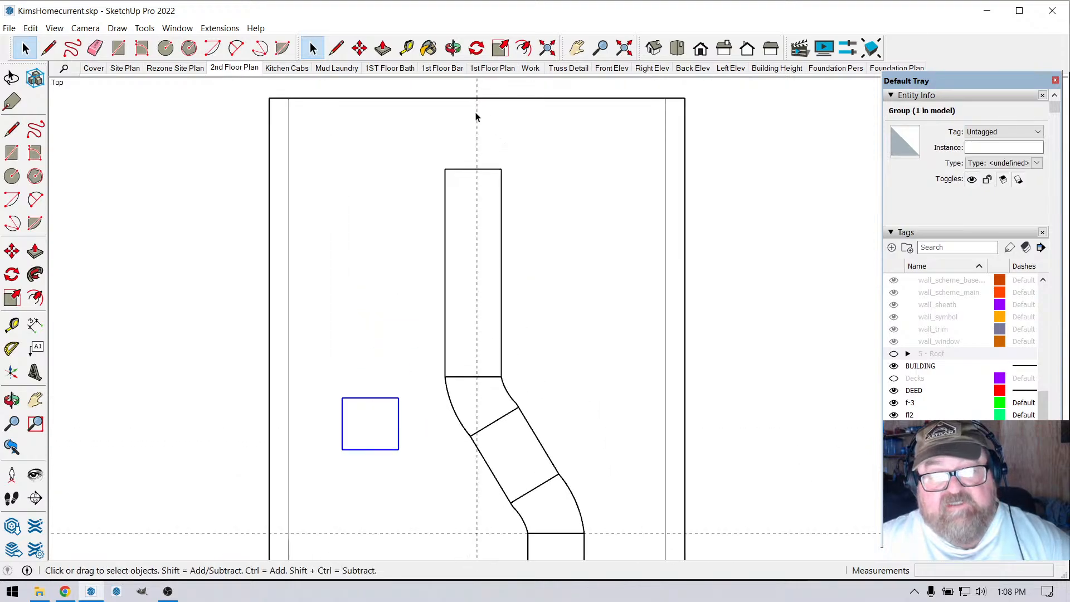
{"action": "key", "text": "t"}
{"action": "left_click", "coordinate": [476, 120]}
{"action": "scroll", "coordinate": [468, 156], "scroll_direction": "up", "scroll_amount": 2}
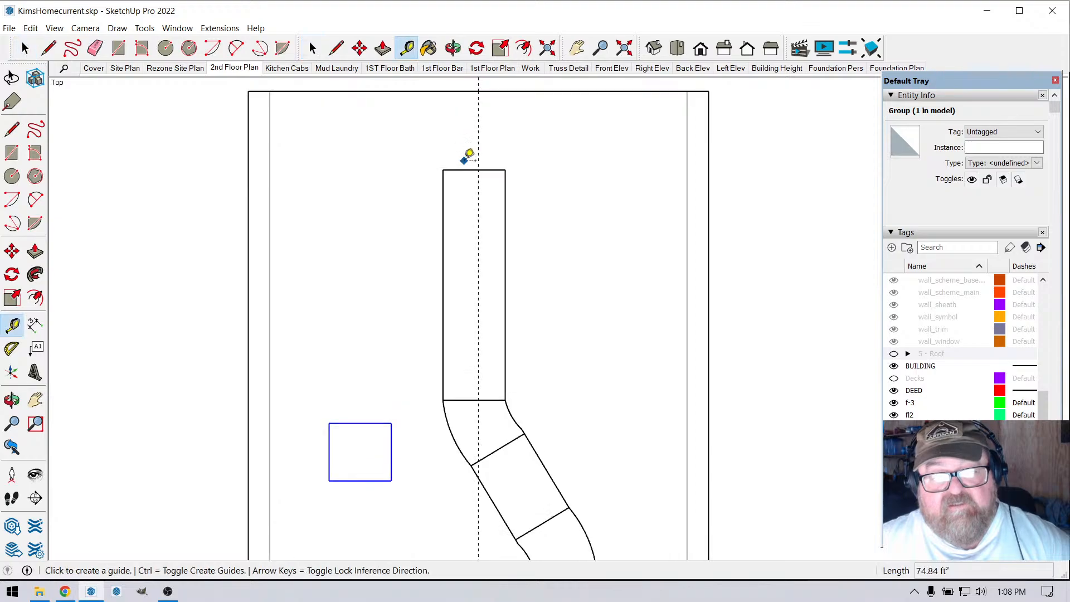
{"action": "left_click", "coordinate": [444, 182]}
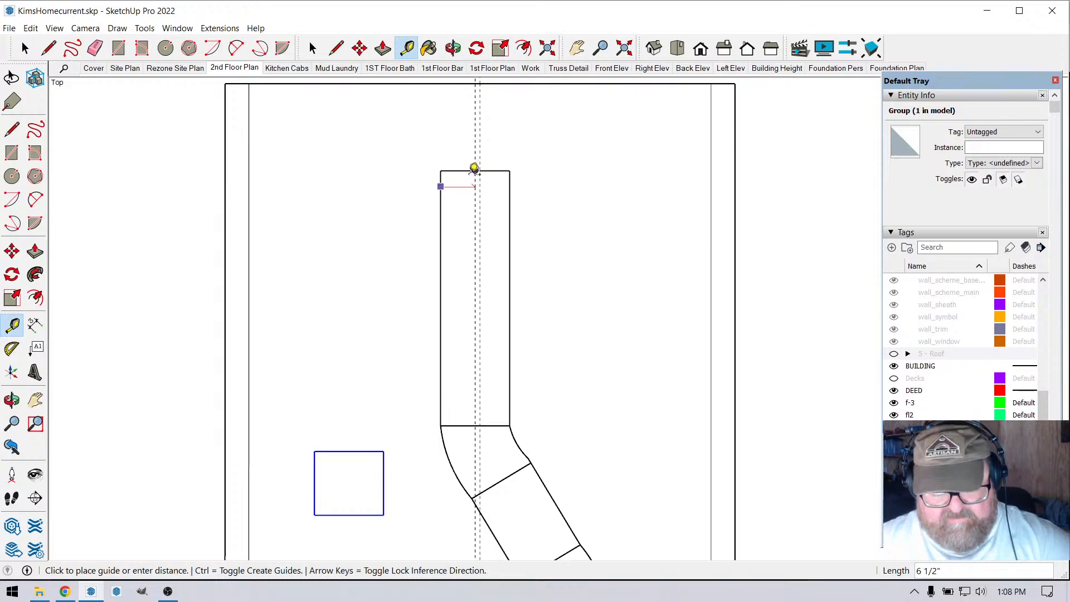
{"action": "key", "text": "Escape"}
- Move the 12 by 13 inch group so its lower right corner meets the right end of the lower bend's angled edge
{"action": "scroll", "coordinate": [401, 201], "scroll_direction": "down", "scroll_amount": 3}
{"action": "scroll", "coordinate": [436, 409], "scroll_direction": "up", "scroll_amount": 2}
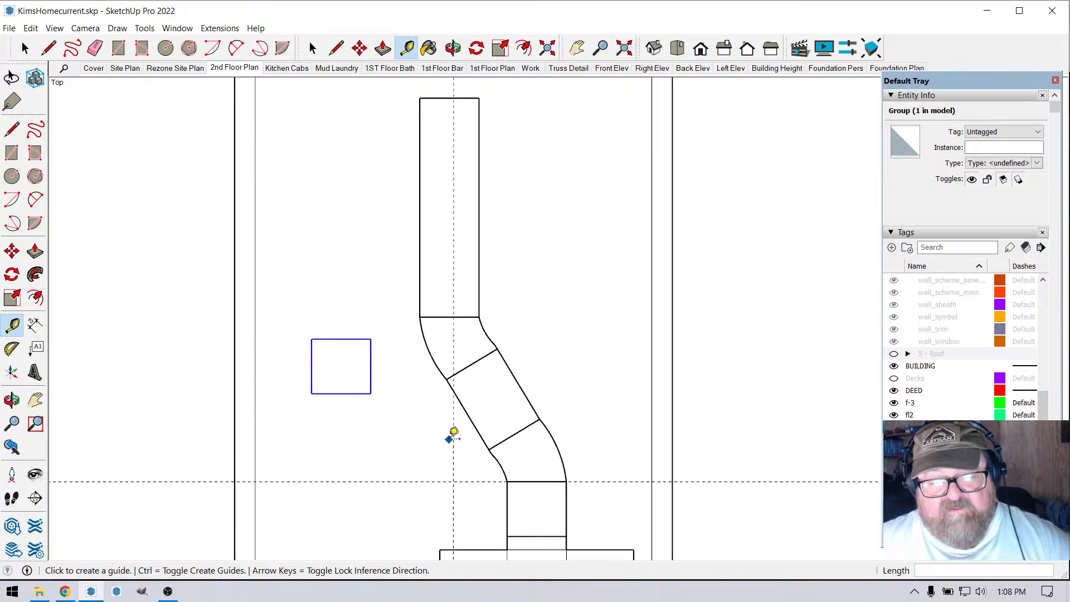
{"action": "left_click", "coordinate": [360, 49]}
{"action": "left_click", "coordinate": [371, 393]}
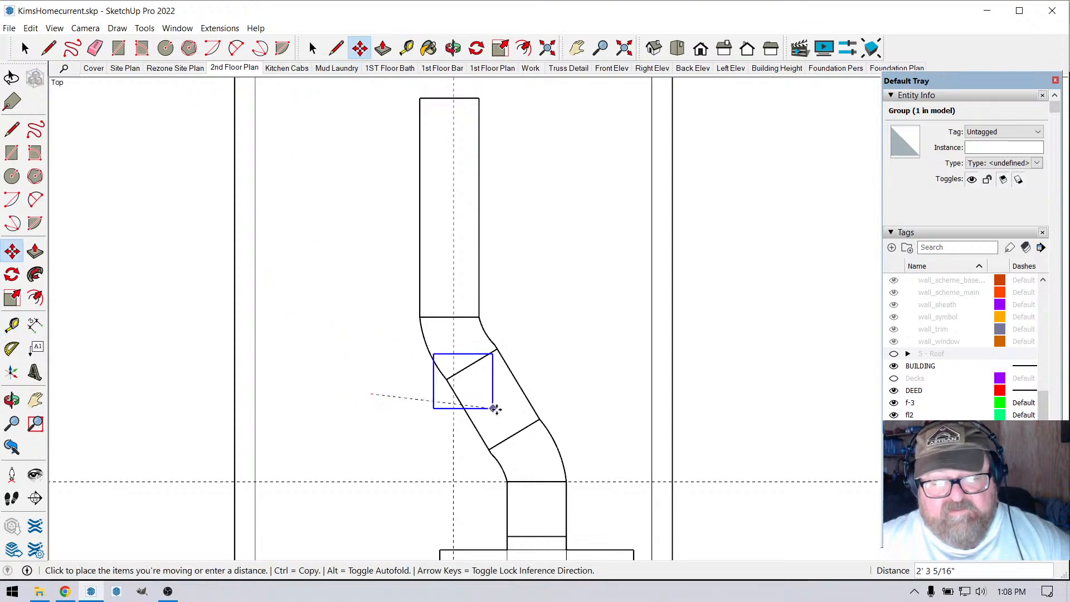
{"action": "left_click", "coordinate": [538, 419]}
- Rotate the 12 by 13 inch group about 31.1 degrees around the shared corner so its bottom edge lies along the lower bend's angled edge
{"action": "scroll", "coordinate": [512, 428], "scroll_direction": "up", "scroll_amount": 2}
{"action": "left_click", "coordinate": [476, 48]}
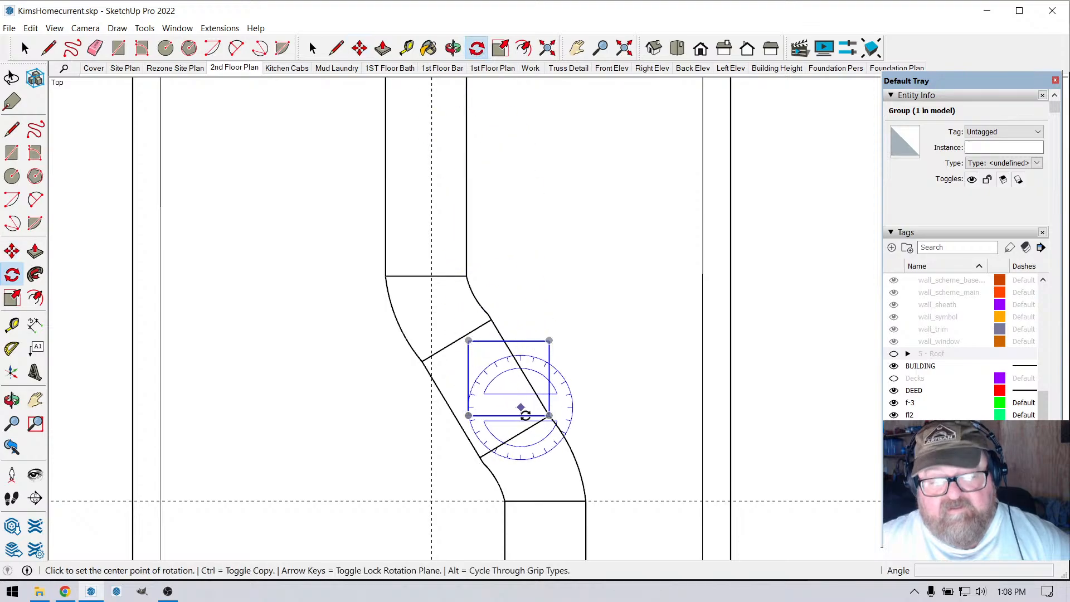
{"action": "left_click", "coordinate": [549, 415]}
{"action": "left_click", "coordinate": [479, 415]}
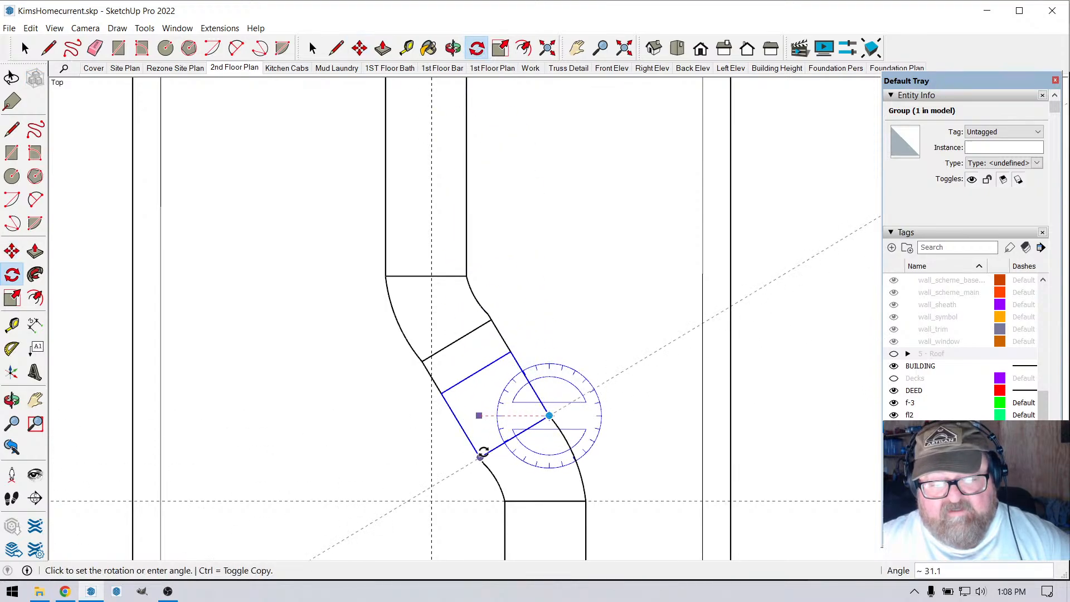
{"action": "left_click", "coordinate": [480, 449]}
- Move the vertical pipe and upper bend together 6 inches so the bend's right angled corner meets the 12-inch section's upper right corner
{"action": "left_click", "coordinate": [21, 50]}
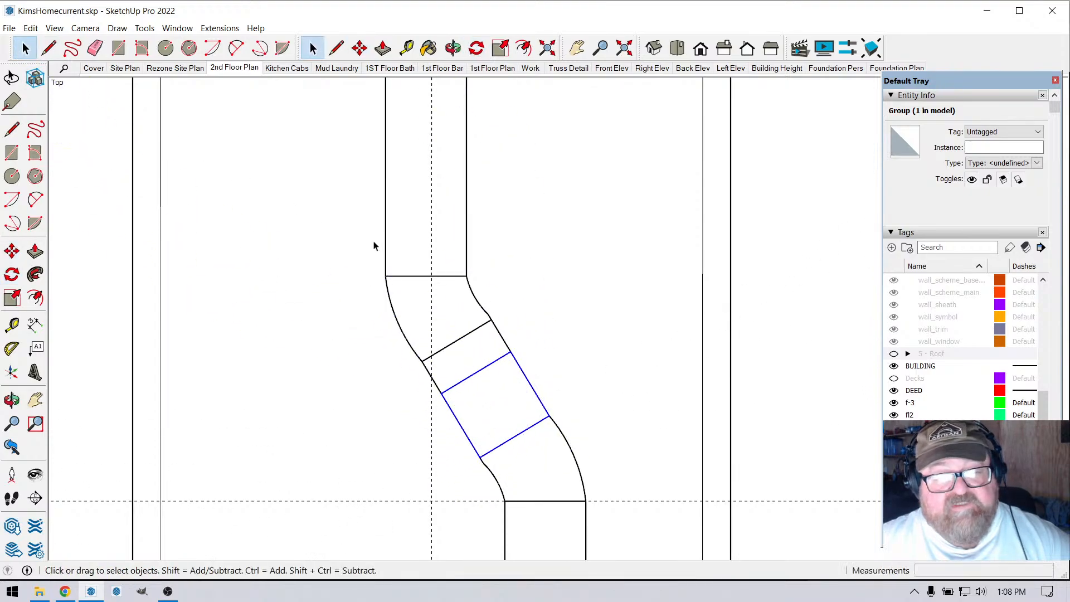
{"action": "left_click", "coordinate": [393, 276]}
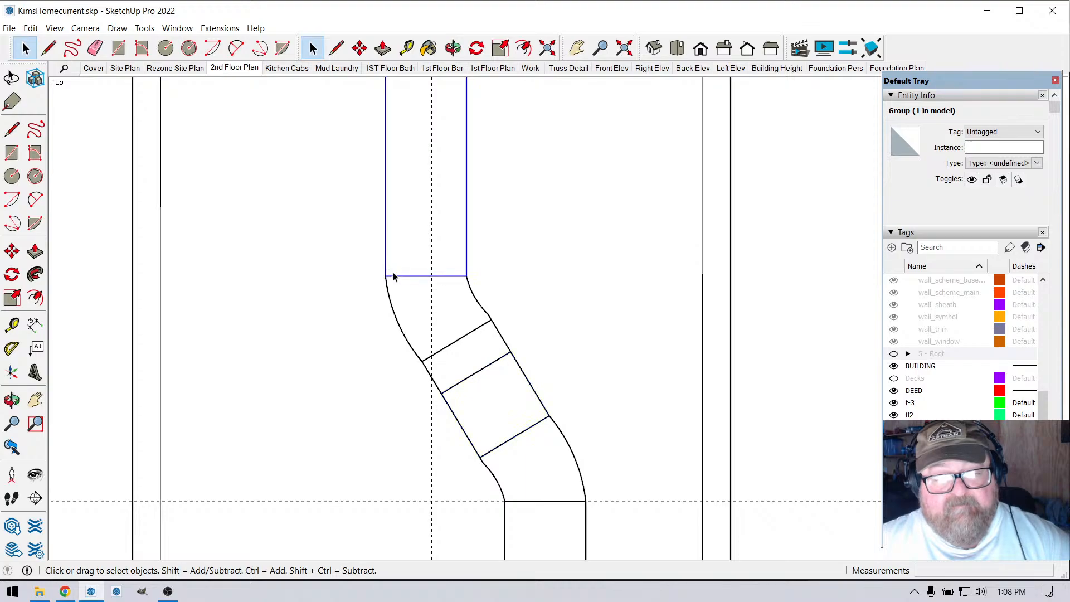
{"action": "left_click", "coordinate": [391, 303], "text": "shift"}
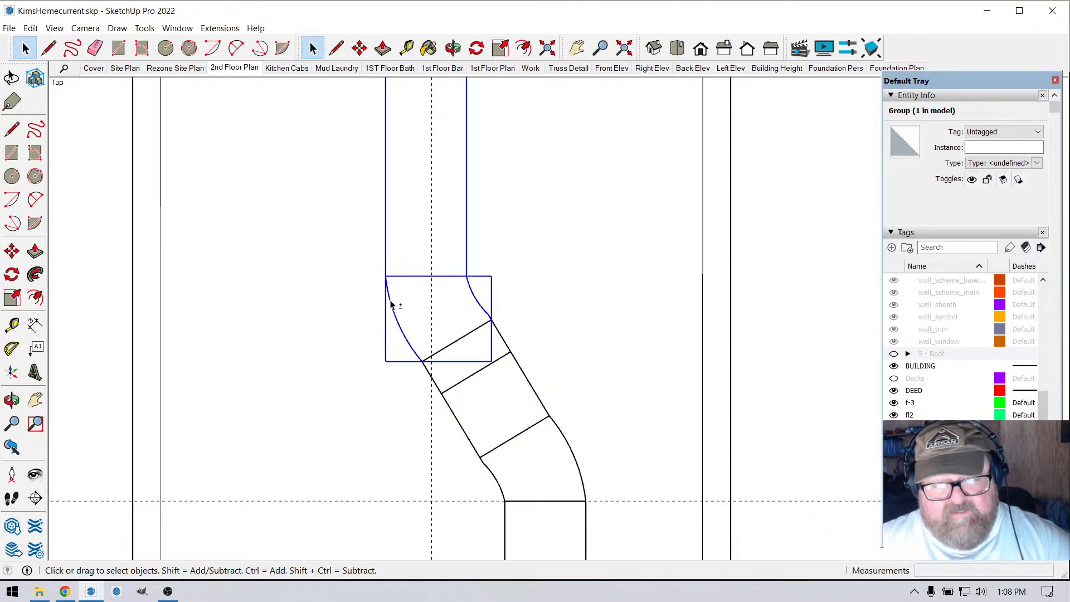
{"action": "left_click", "coordinate": [359, 48]}
{"action": "left_click", "coordinate": [491, 320]}
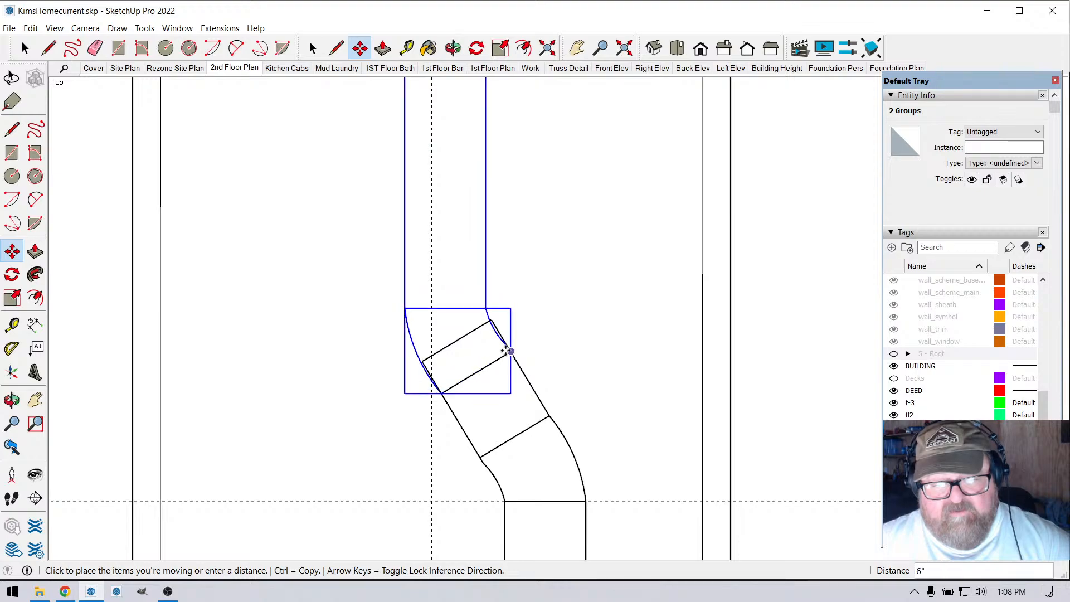
{"action": "left_click", "coordinate": [507, 354]}
{"action": "scroll", "coordinate": [484, 412], "scroll_direction": "down", "scroll_amount": 2}
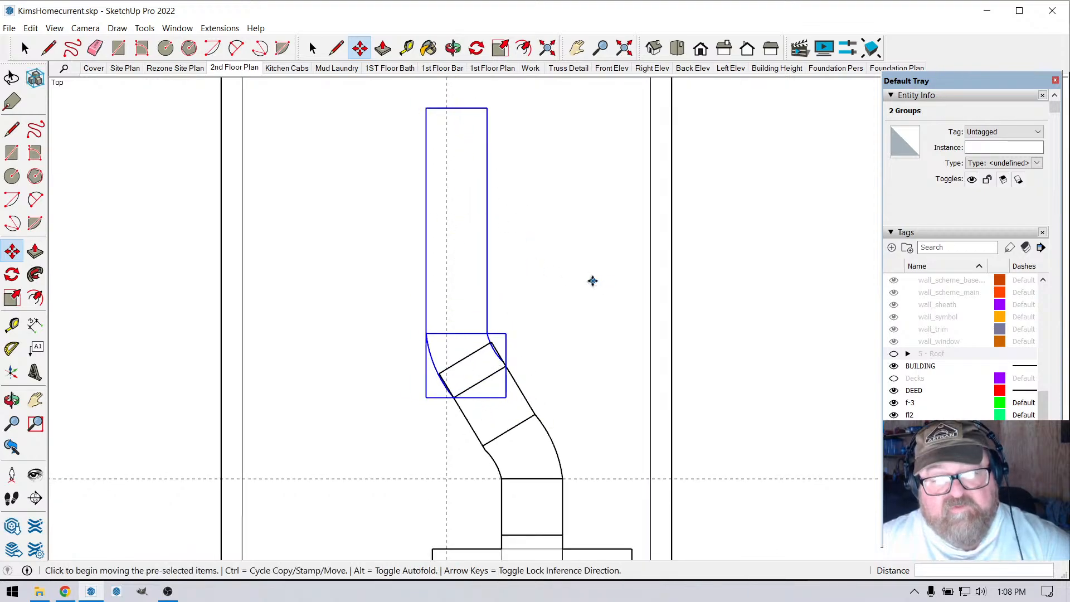
- Undo the pipe and bend move, the rotation and the placement of the 12 by 13 inch group
{"action": "key", "text": "ctrl+z"}
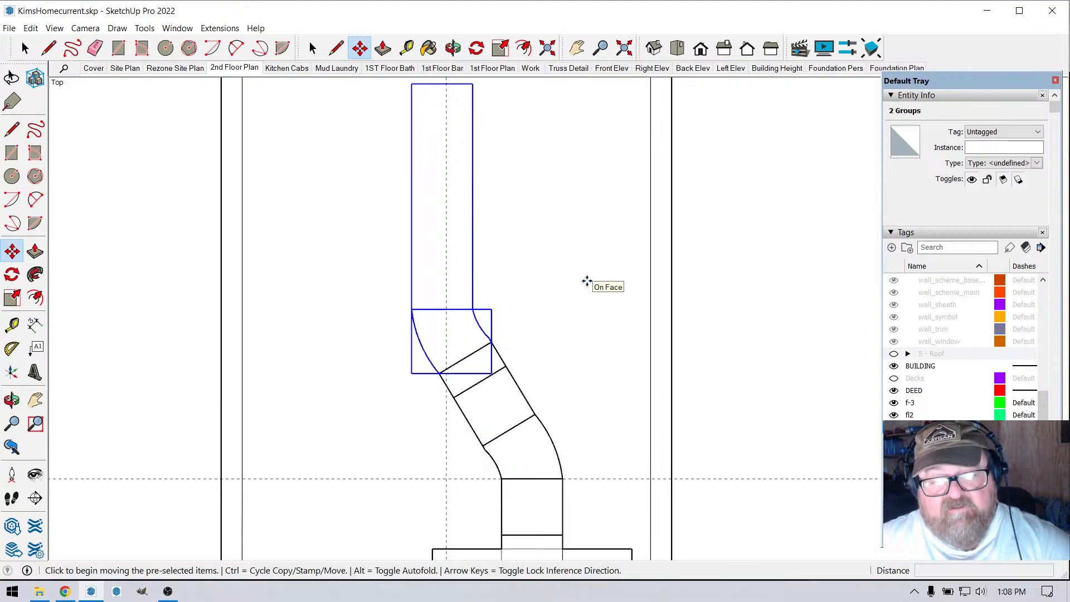
{"action": "key", "text": "ctrl+z"}
{"action": "key", "text": "ctrl+z"}
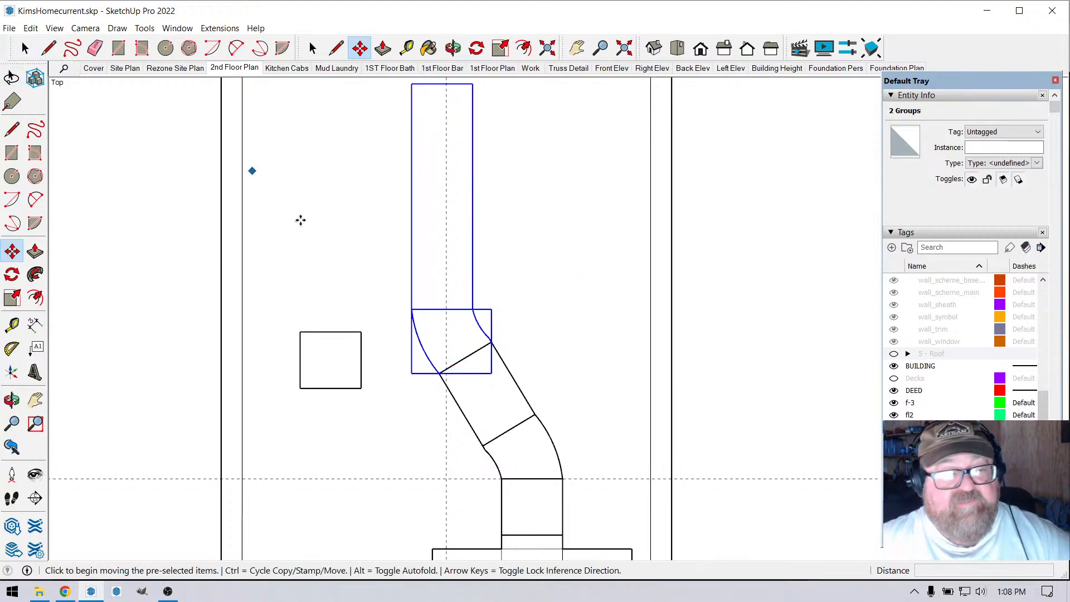
- Draw a rectangle 36 inches tall by 13 inches wide inside the chimney, beside the vertical flue pipe
{"action": "scroll", "coordinate": [380, 425], "scroll_direction": "down", "scroll_amount": 2}
{"action": "scroll", "coordinate": [467, 188], "scroll_direction": "down", "scroll_amount": 1}
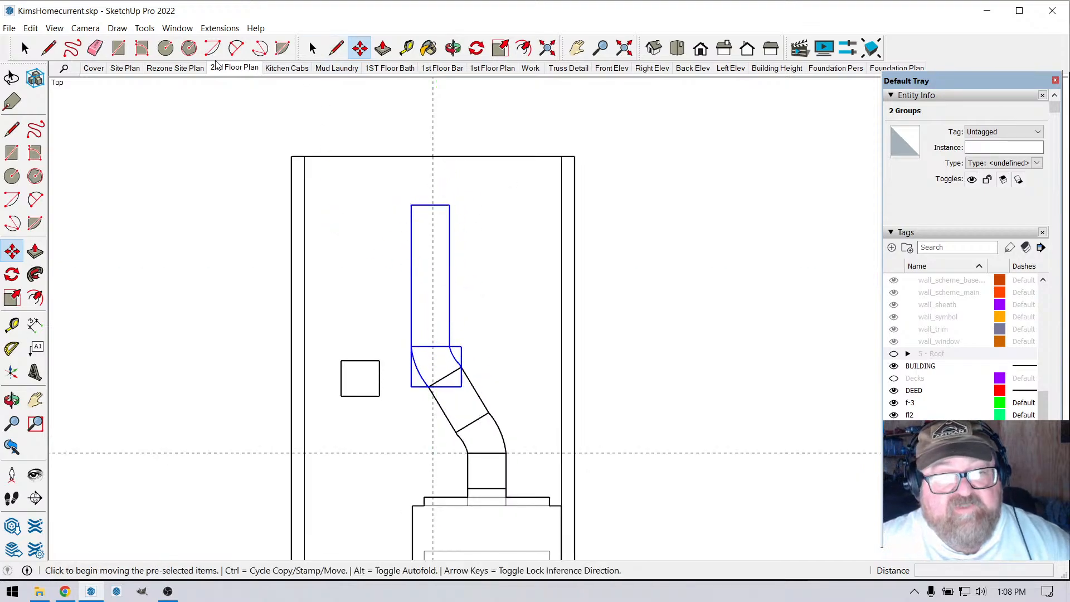
{"action": "left_click", "coordinate": [119, 48]}
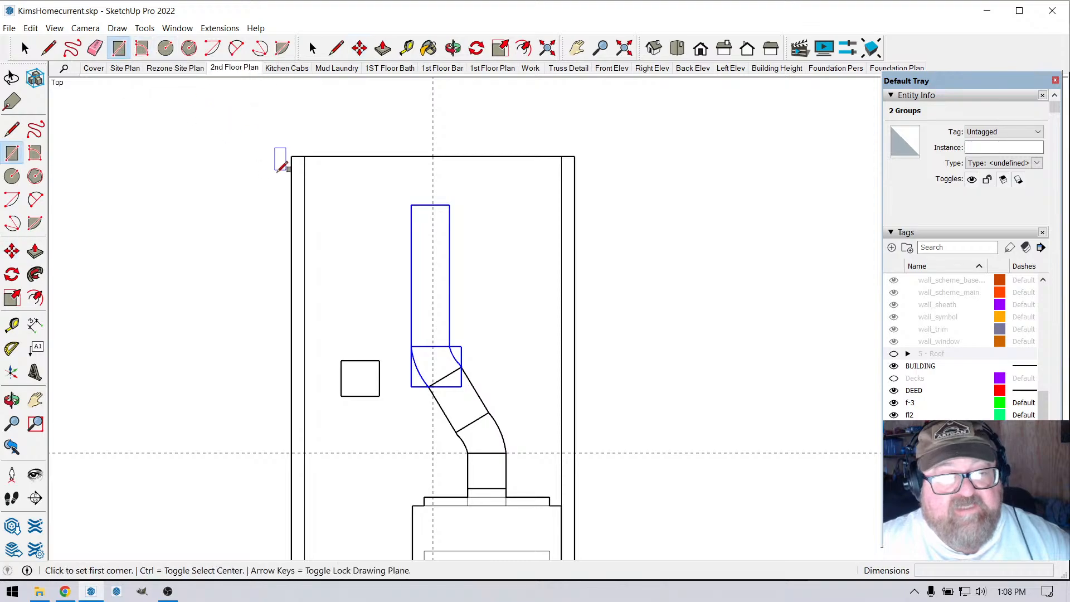
{"action": "left_click", "coordinate": [337, 204]}
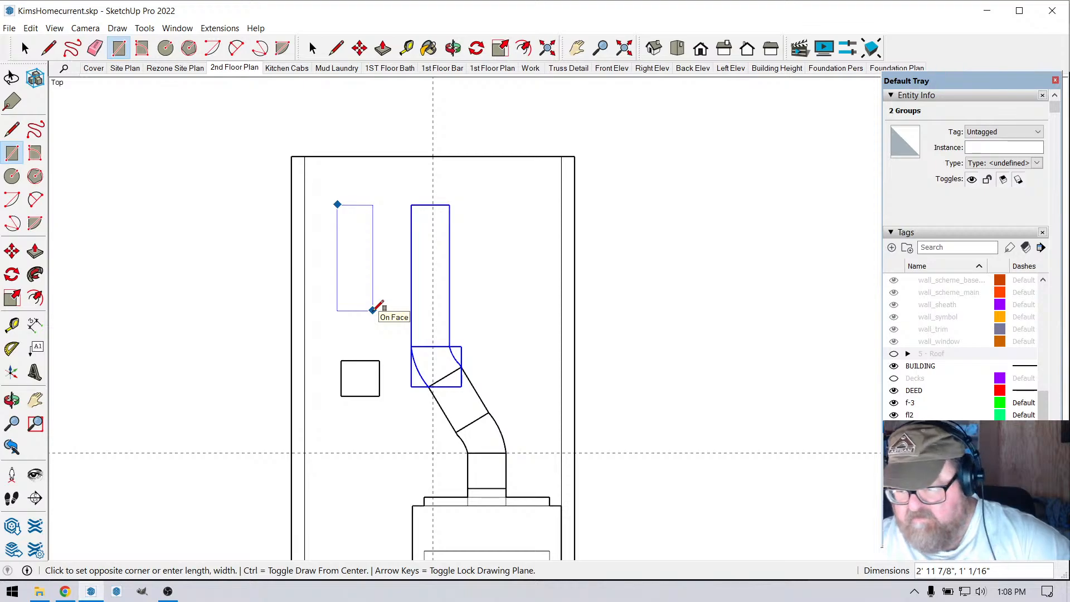
{"action": "type", "text": "36"}
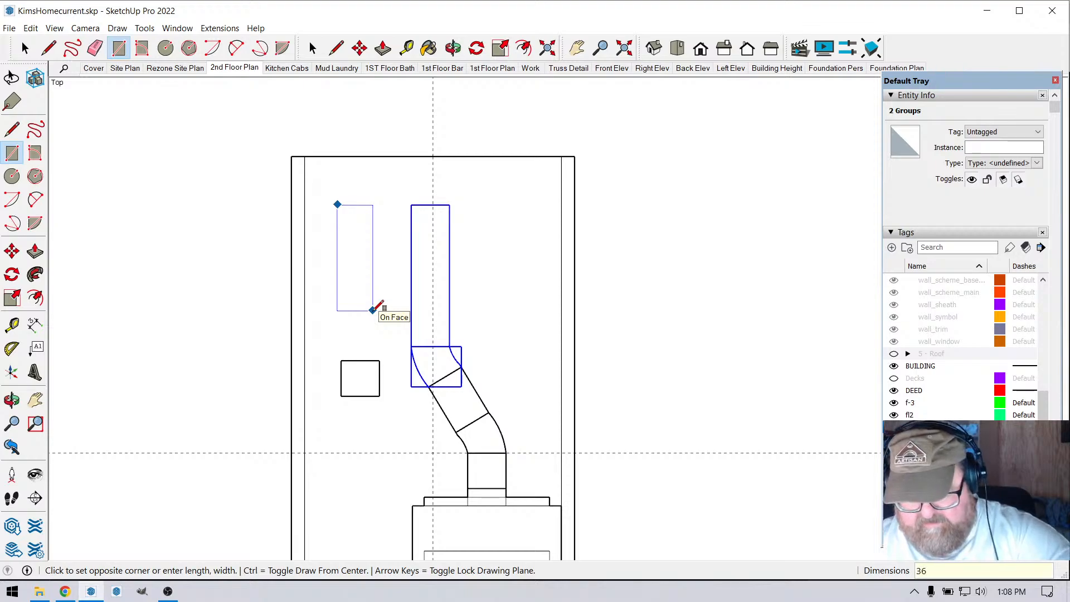
{"action": "type", "text": ",13"}
{"action": "key", "text": "Return"}
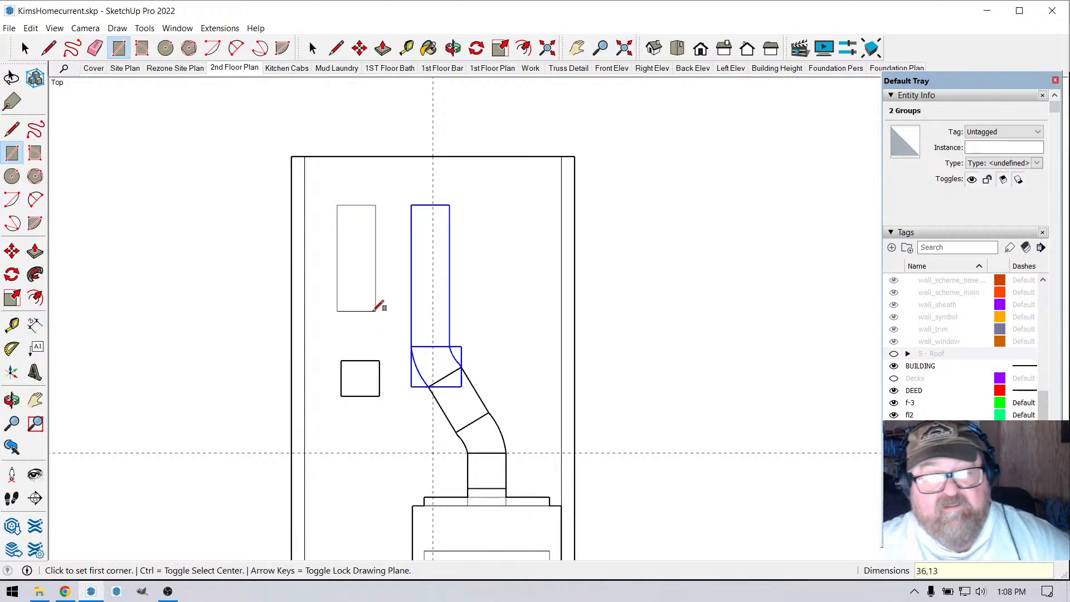
- Make the 36 by 13 inch rectangle with its face into a group
{"action": "left_click", "coordinate": [24, 48]}
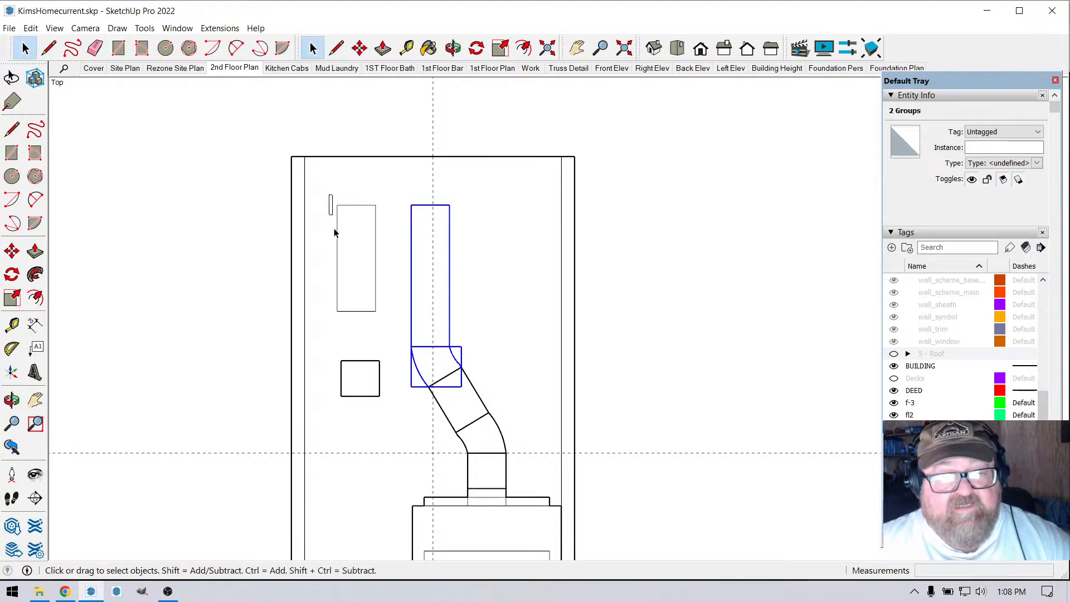
{"action": "left_click", "coordinate": [334, 232]}
{"action": "left_click_drag", "start_coordinate": [334, 201], "coordinate": [384, 346]}
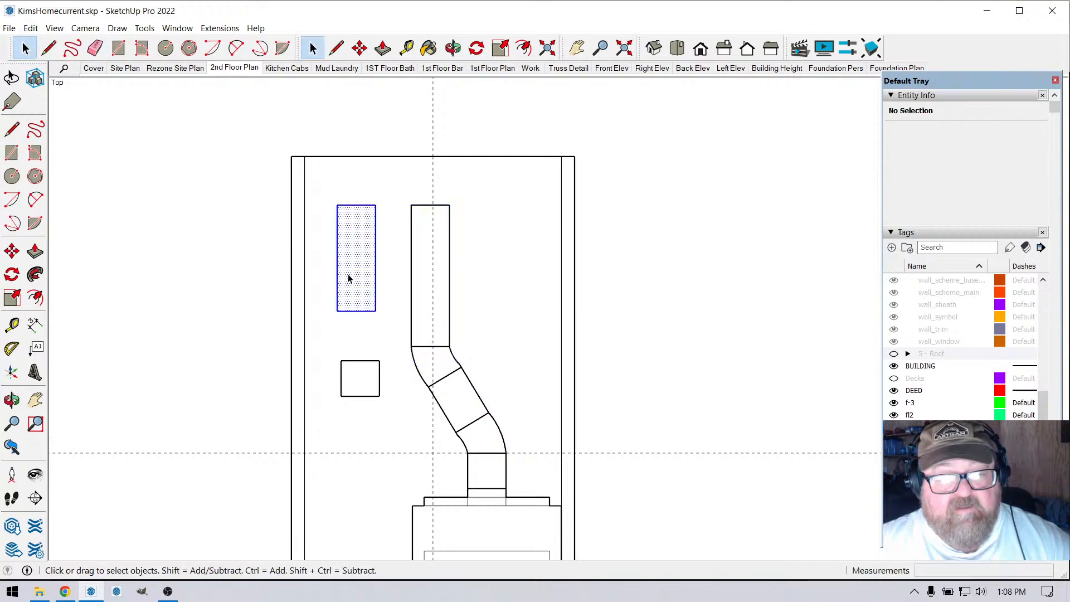
{"action": "right_click", "coordinate": [348, 278]}
{"action": "left_click", "coordinate": [372, 371]}
{"action": "scroll", "coordinate": [343, 344], "scroll_direction": "down", "scroll_amount": 1}
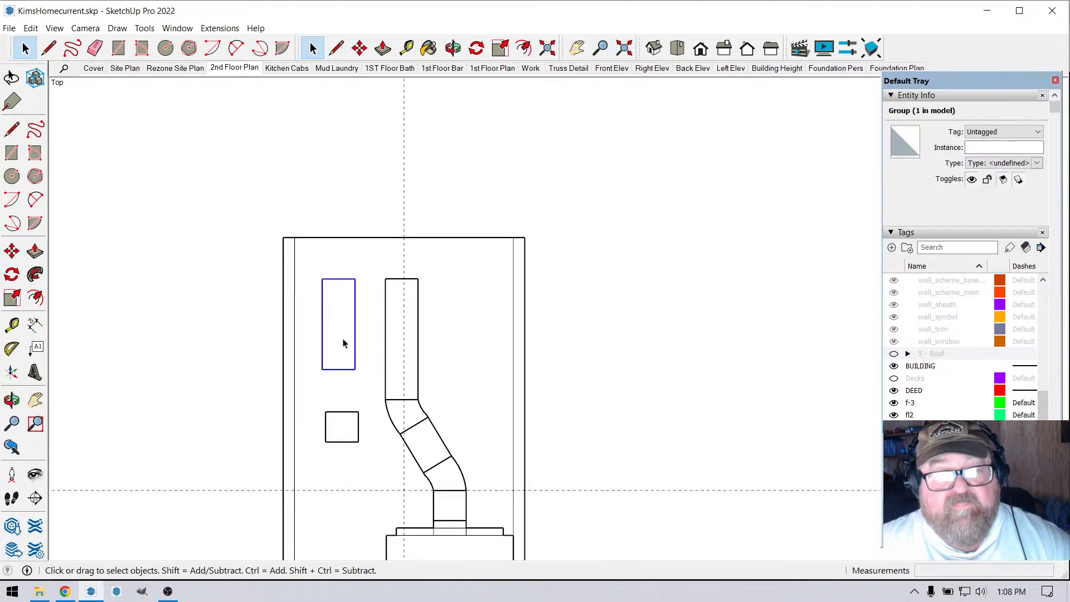
- Move the 36-inch section onto the flue so its lower right corner meets the vertical pipe's upper right corner
{"action": "scroll", "coordinate": [344, 344], "scroll_direction": "up", "scroll_amount": 3}
{"action": "left_click", "coordinate": [360, 48]}
{"action": "scroll", "coordinate": [327, 387], "scroll_direction": "down", "scroll_amount": 3}
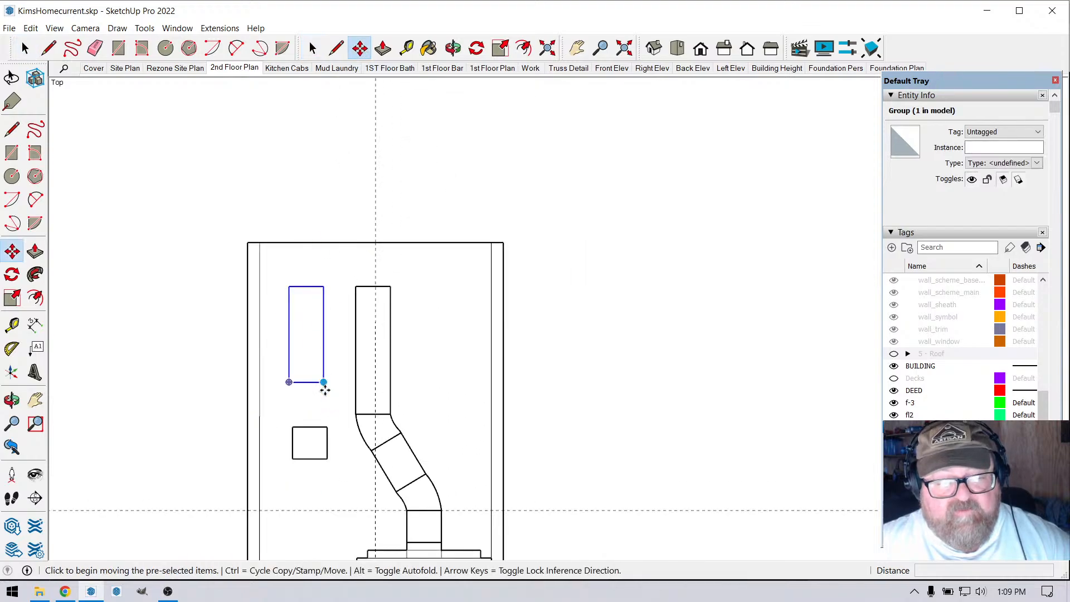
{"action": "left_click", "coordinate": [324, 382]}
{"action": "left_click", "coordinate": [390, 286]}
{"action": "scroll", "coordinate": [300, 305], "scroll_direction": "down", "scroll_amount": 1}
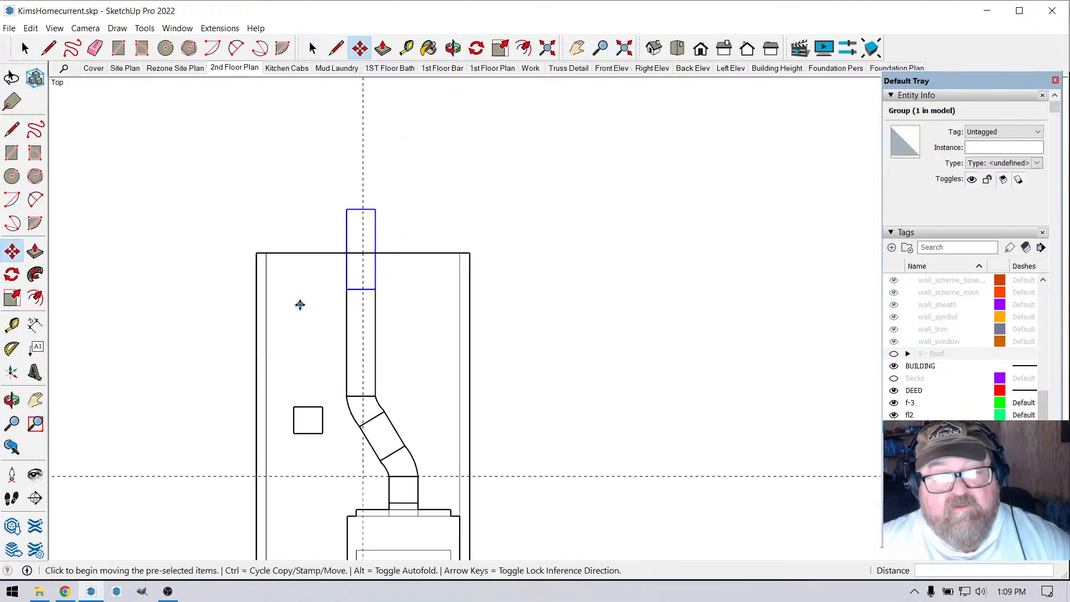
{"action": "scroll", "coordinate": [371, 186], "scroll_direction": "down", "scroll_amount": 1}
{"action": "scroll", "coordinate": [364, 167], "scroll_direction": "up", "scroll_amount": 4}
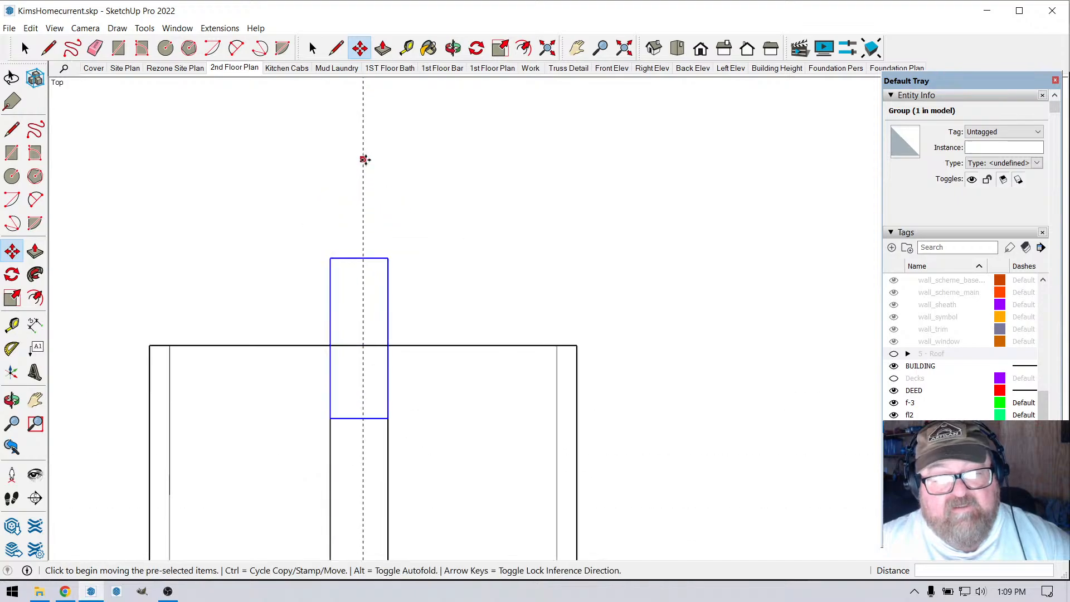
- Draw a rectangle 18 inches tall by 13 inches wide inside the chimney, beside the flue
{"action": "scroll", "coordinate": [363, 159], "scroll_direction": "down", "scroll_amount": 2}
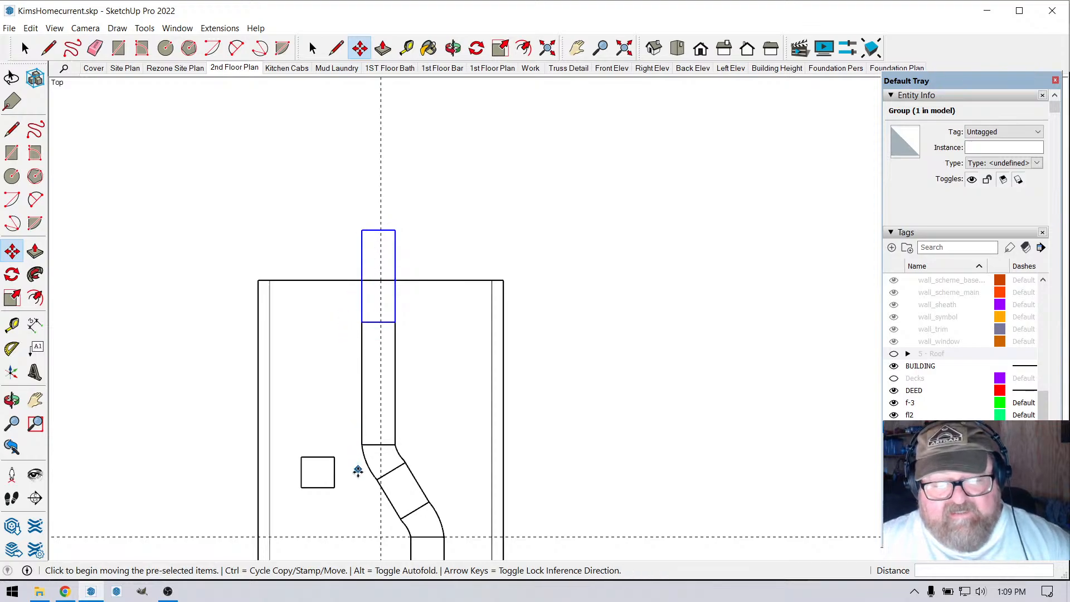
{"action": "left_click", "coordinate": [24, 49]}
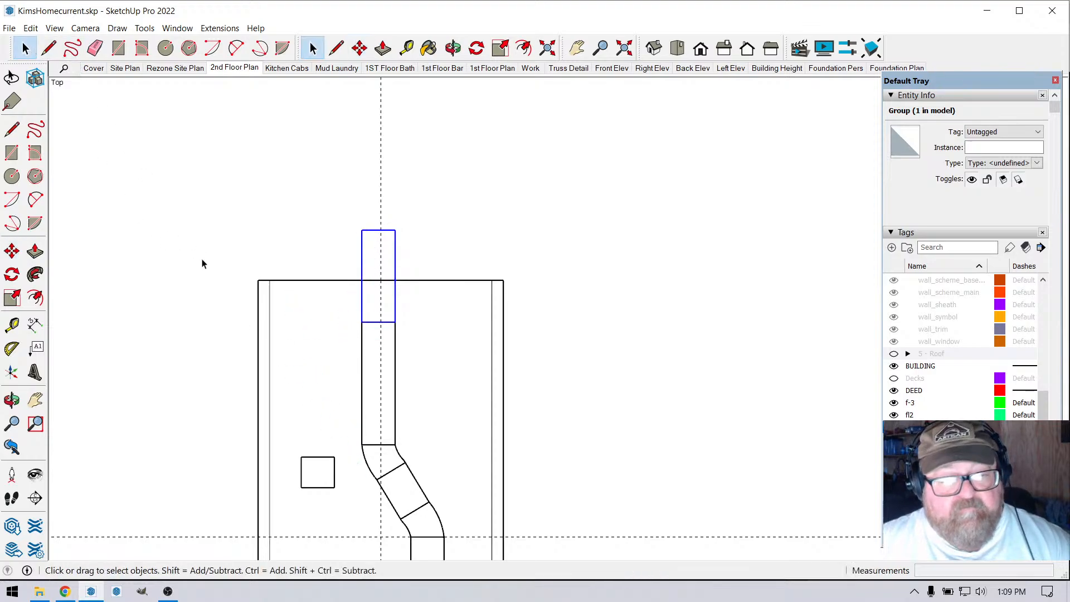
{"action": "scroll", "coordinate": [290, 251], "scroll_direction": "up", "scroll_amount": 3}
{"action": "scroll", "coordinate": [290, 251], "scroll_direction": "down", "scroll_amount": 2}
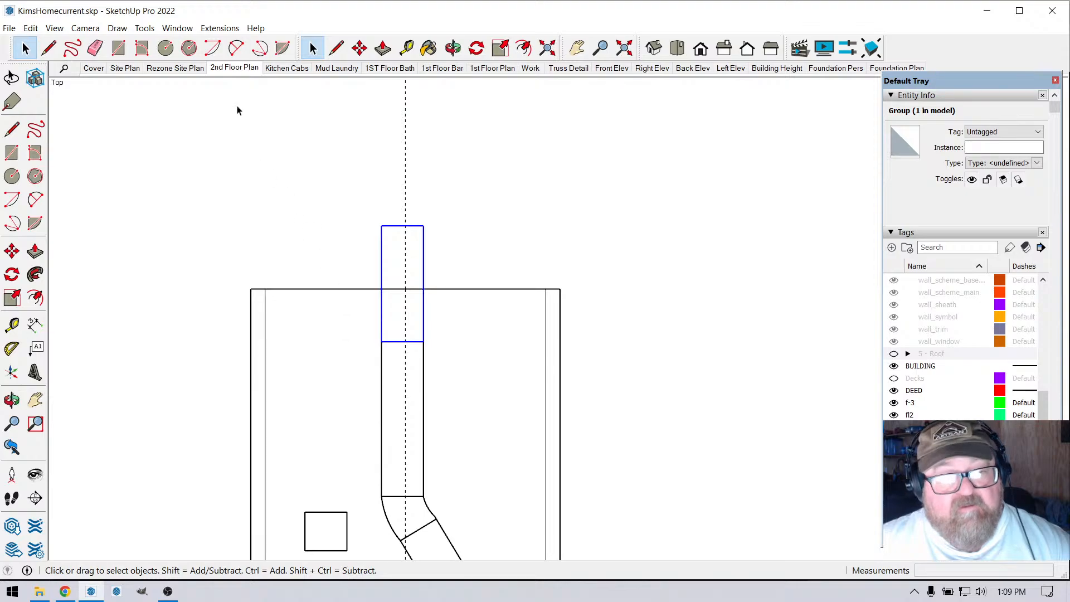
{"action": "left_click", "coordinate": [118, 48]}
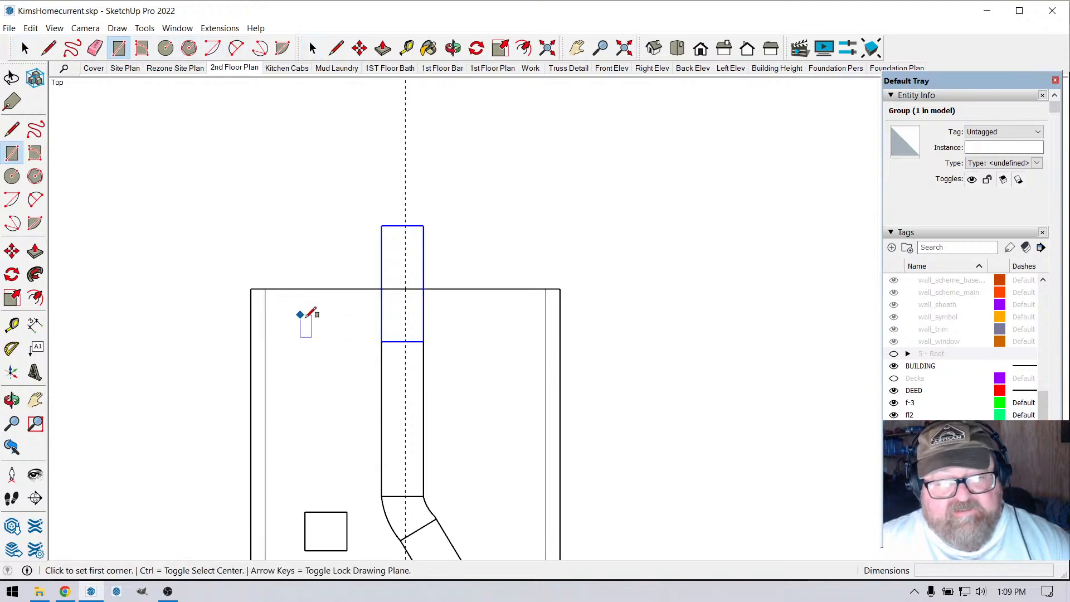
{"action": "left_click", "coordinate": [313, 320]}
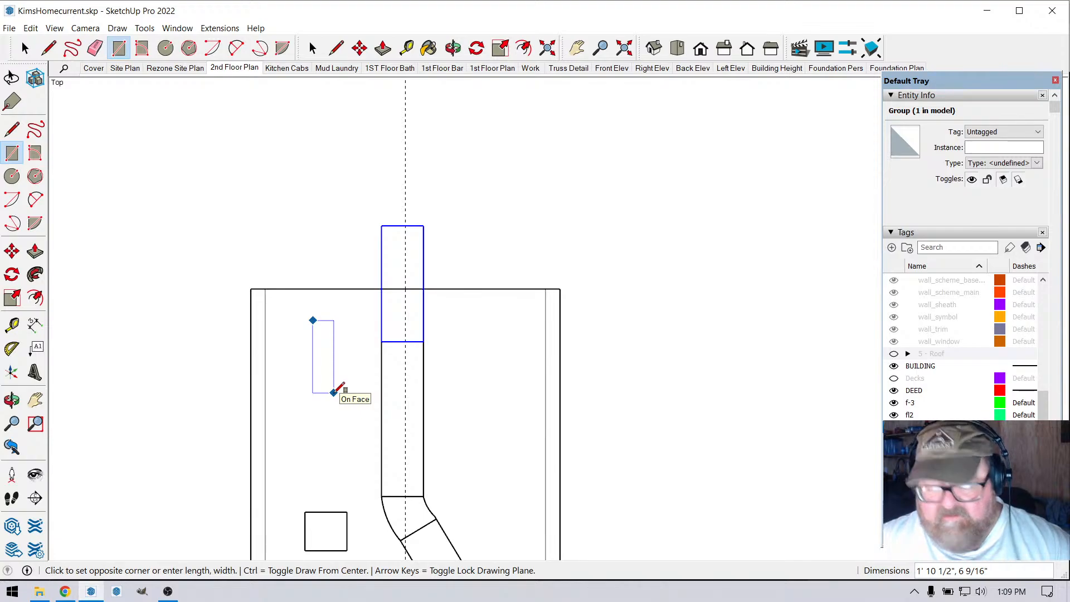
{"action": "type", "text": "18"}
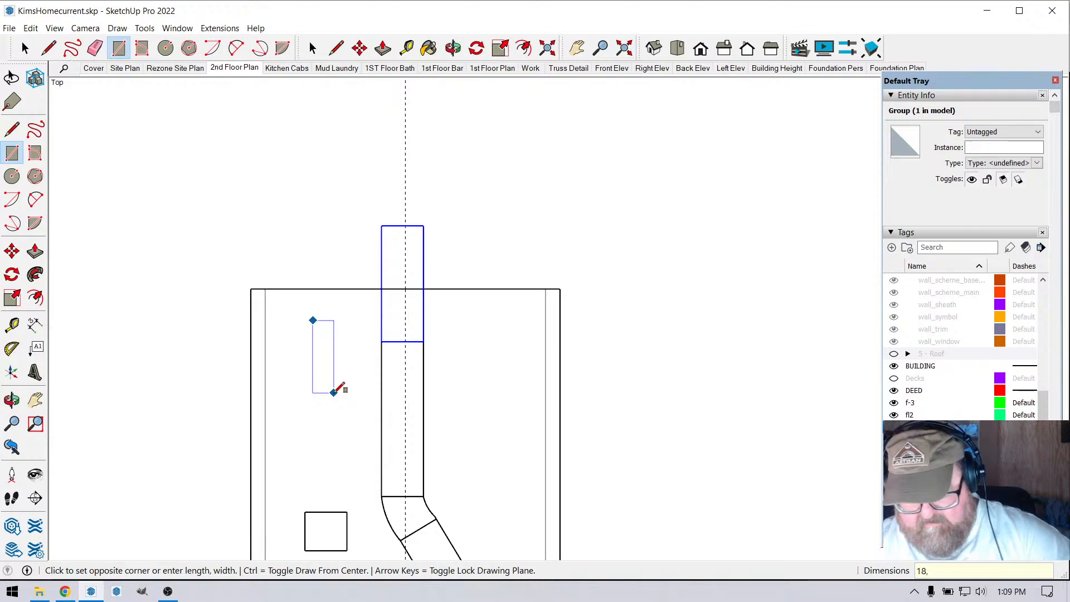
{"action": "type", "text": ",13"}
{"action": "key", "text": "Return"}
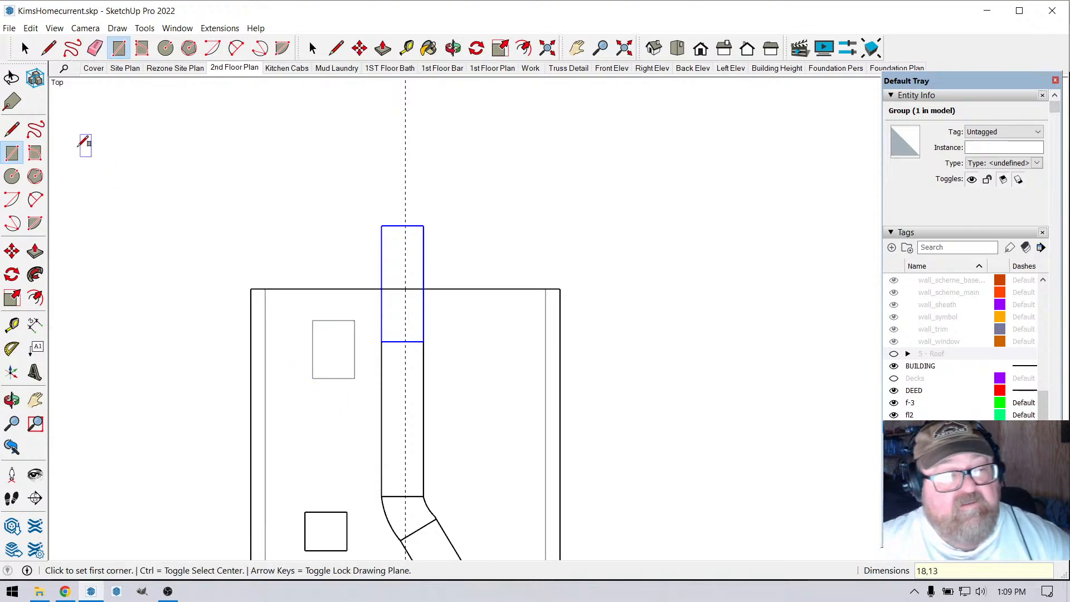
- Make the 18 by 13 inch rectangle with its face into a group
{"action": "left_click", "coordinate": [26, 48]}
{"action": "left_click_drag", "start_coordinate": [295, 313], "coordinate": [362, 402]}
{"action": "right_click", "coordinate": [326, 348]}
{"action": "left_click", "coordinate": [368, 453]}
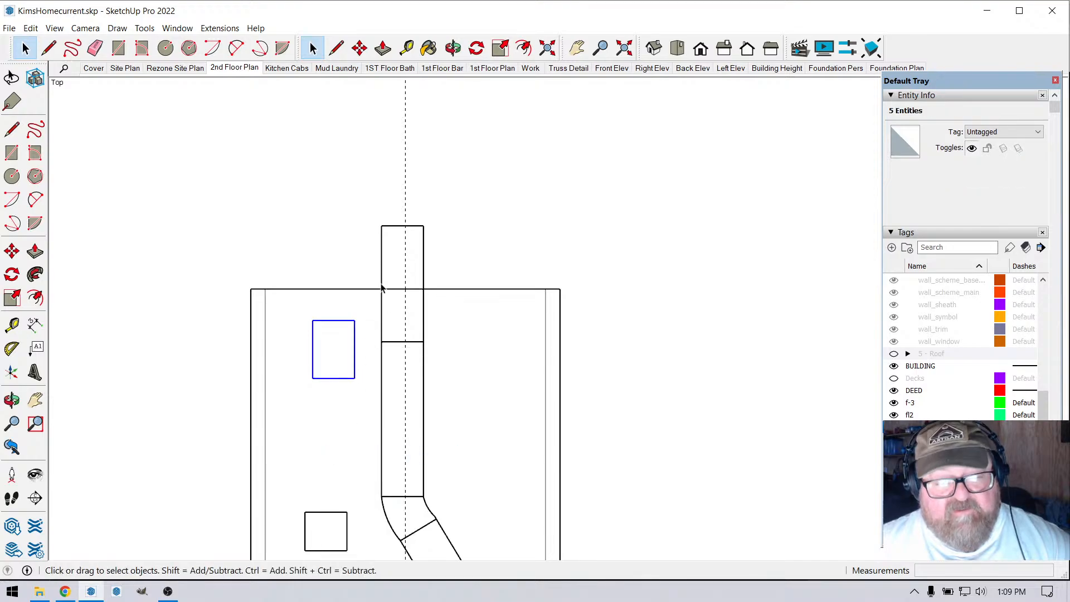
- Move the 18-inch section over the 36-inch one so their lower left corners meet at the vertical pipe's top
{"action": "scroll", "coordinate": [364, 292], "scroll_direction": "up", "scroll_amount": 4}
{"action": "key", "text": "p"}
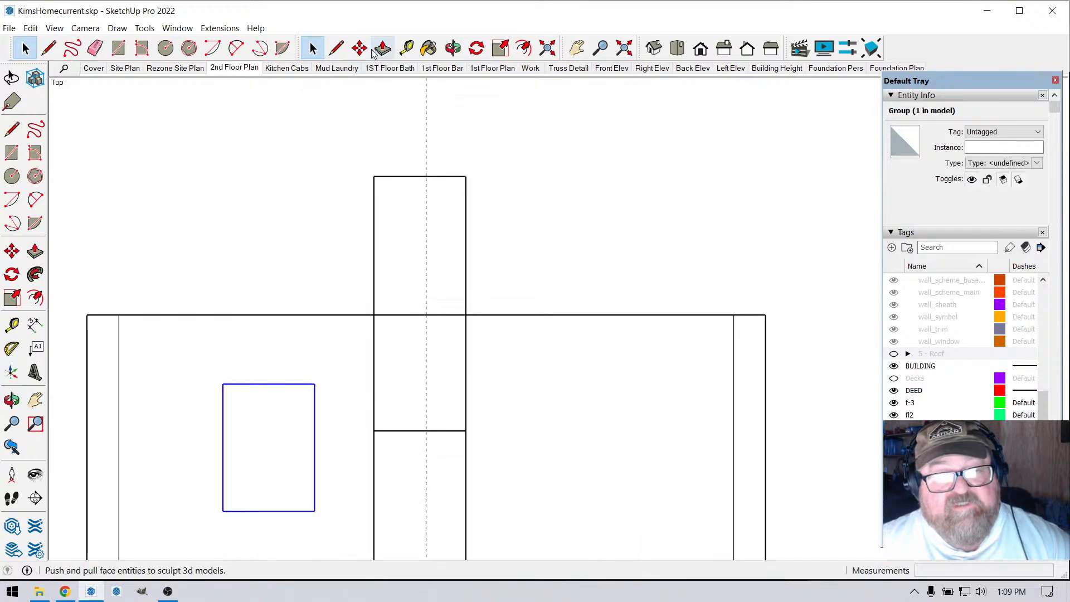
{"action": "key", "text": "m"}
{"action": "left_click", "coordinate": [222, 504]}
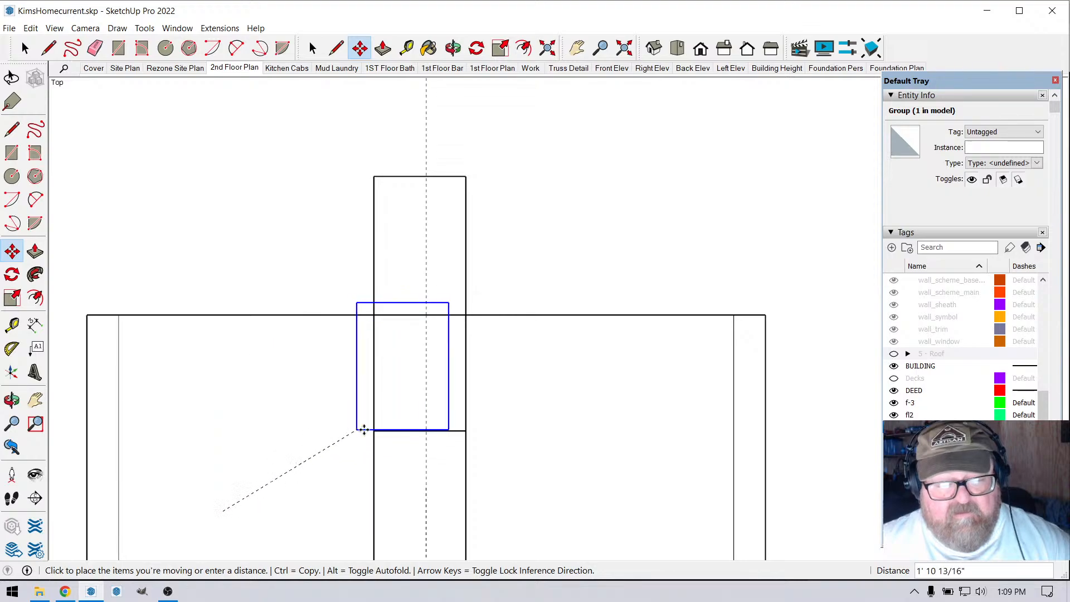
{"action": "left_click", "coordinate": [374, 432]}
{"action": "scroll", "coordinate": [408, 269], "scroll_direction": "down", "scroll_amount": 3}
{"action": "scroll", "coordinate": [284, 240], "scroll_direction": "down", "scroll_amount": 2}
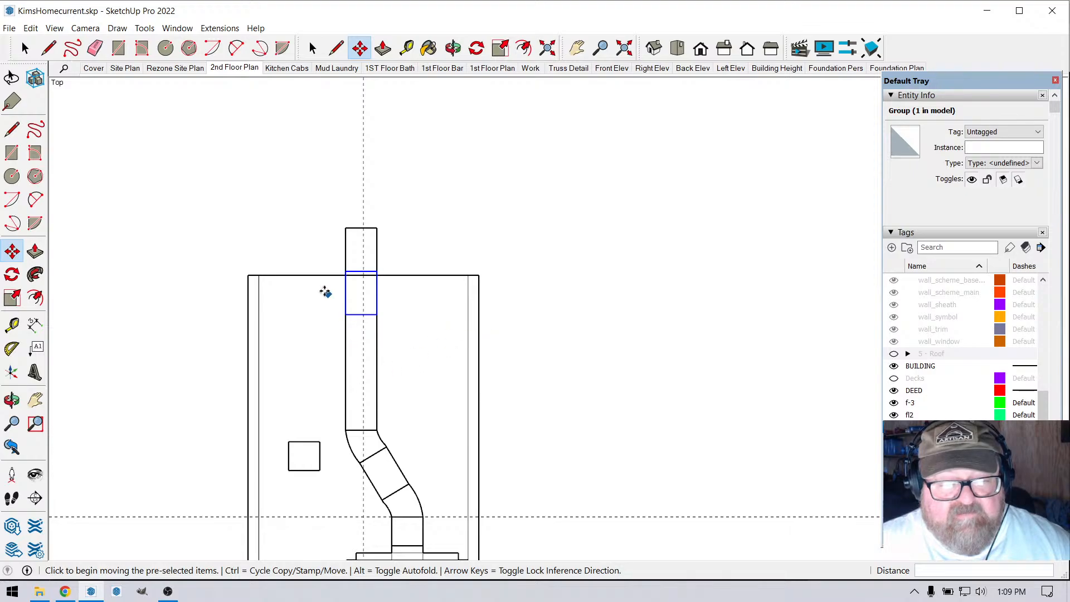
- Measure from the 18-inch section's top edge to its bottom edge, and up to the top of the 36-inch section
{"action": "left_click", "coordinate": [25, 50]}
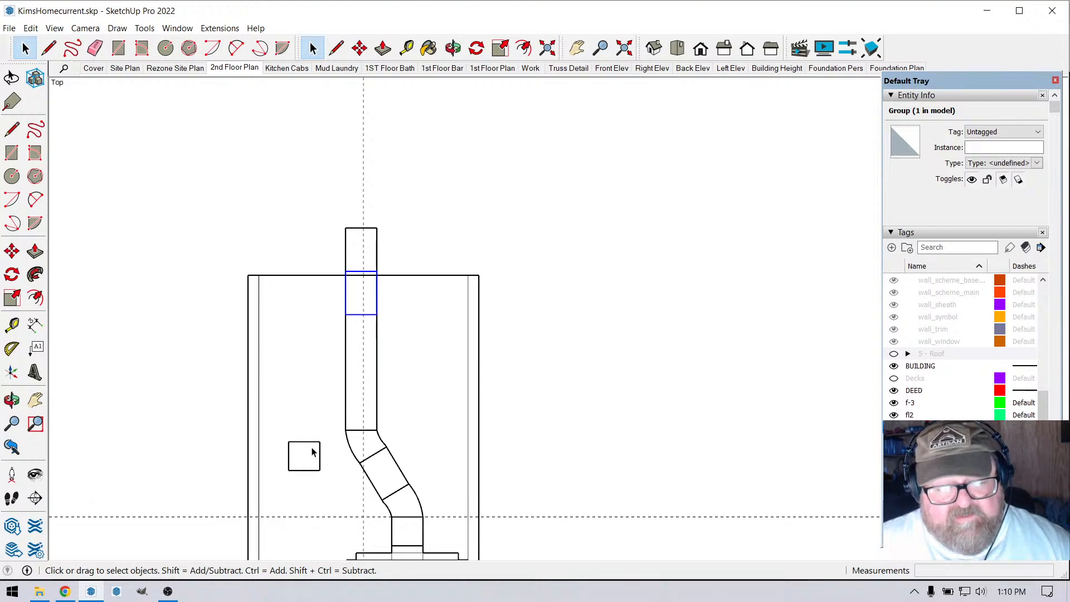
{"action": "scroll", "coordinate": [312, 452], "scroll_direction": "up", "scroll_amount": 1}
{"action": "left_click", "coordinate": [119, 48]}
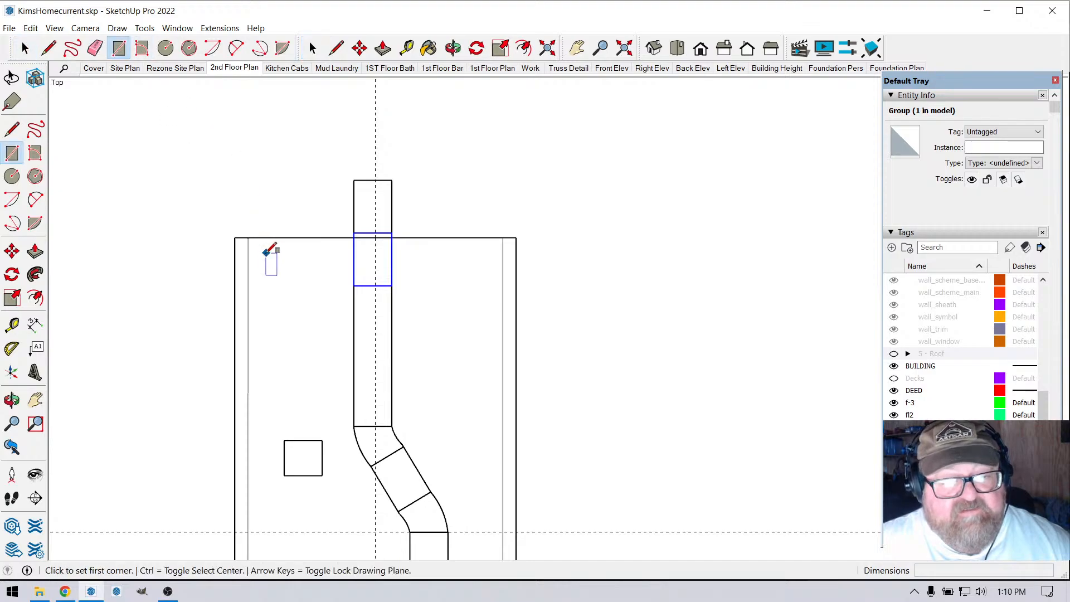
{"action": "scroll", "coordinate": [342, 261], "scroll_direction": "up", "scroll_amount": 1}
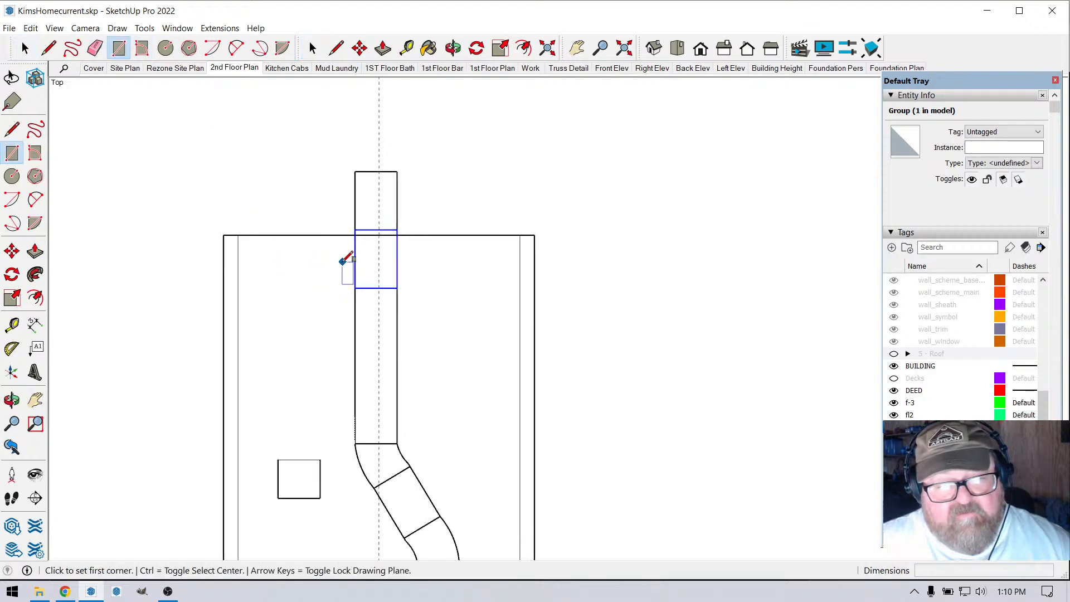
{"action": "scroll", "coordinate": [344, 259], "scroll_direction": "up", "scroll_amount": 2}
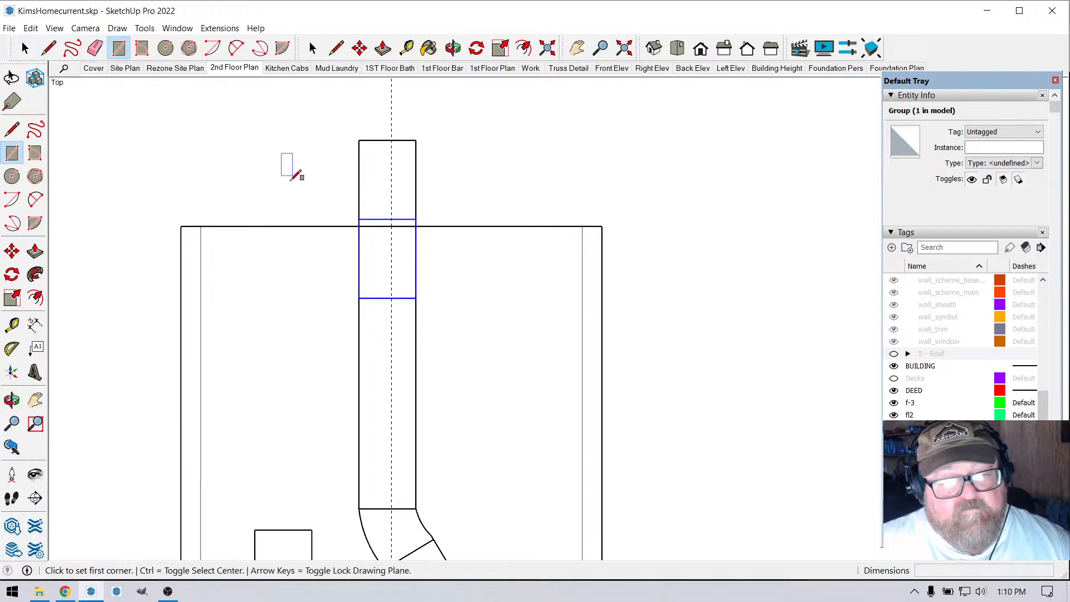
{"action": "left_click", "coordinate": [406, 48]}
{"action": "left_click", "coordinate": [375, 219]}
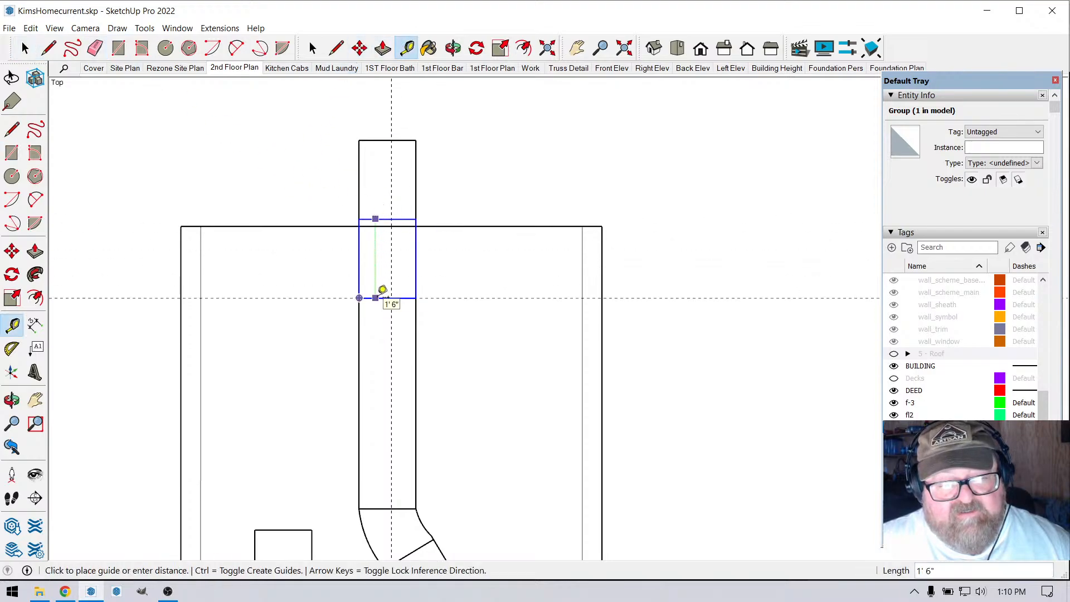
{"action": "key", "text": "Escape"}
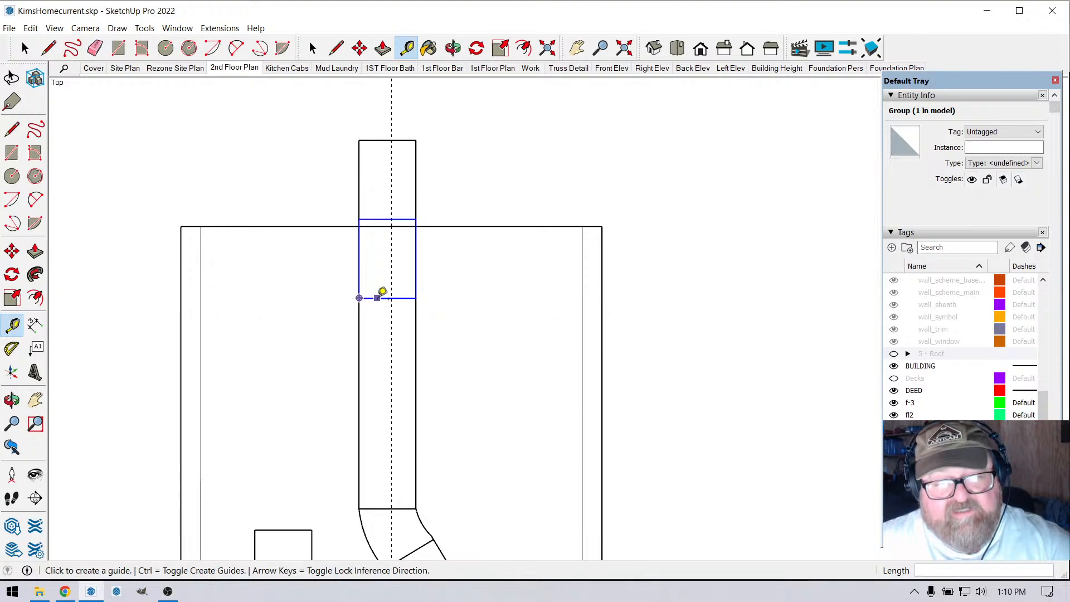
{"action": "left_click", "coordinate": [375, 219]}
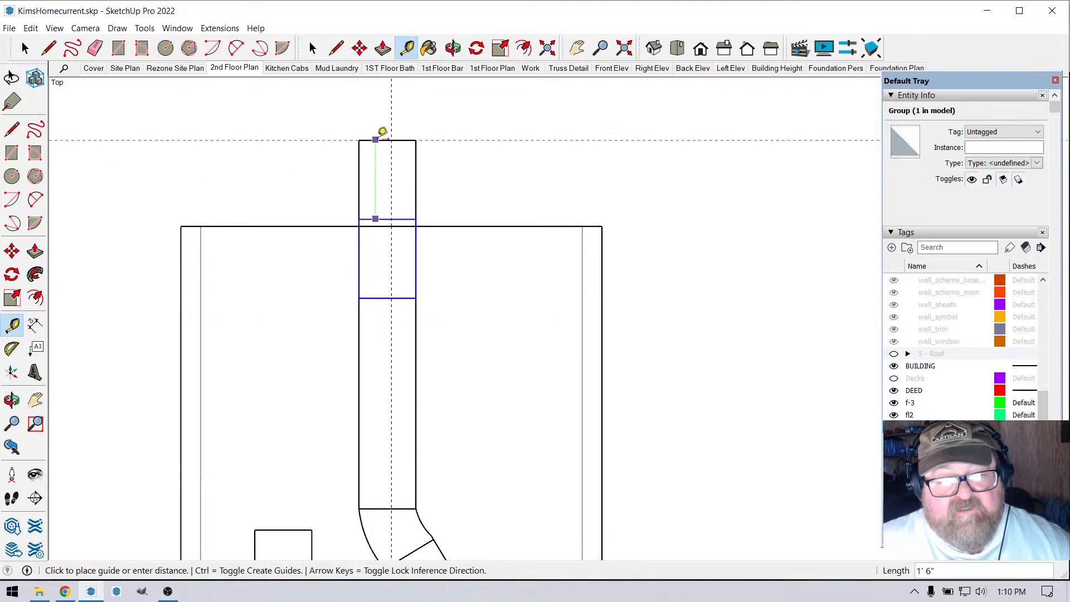
{"action": "key", "text": "Escape"}
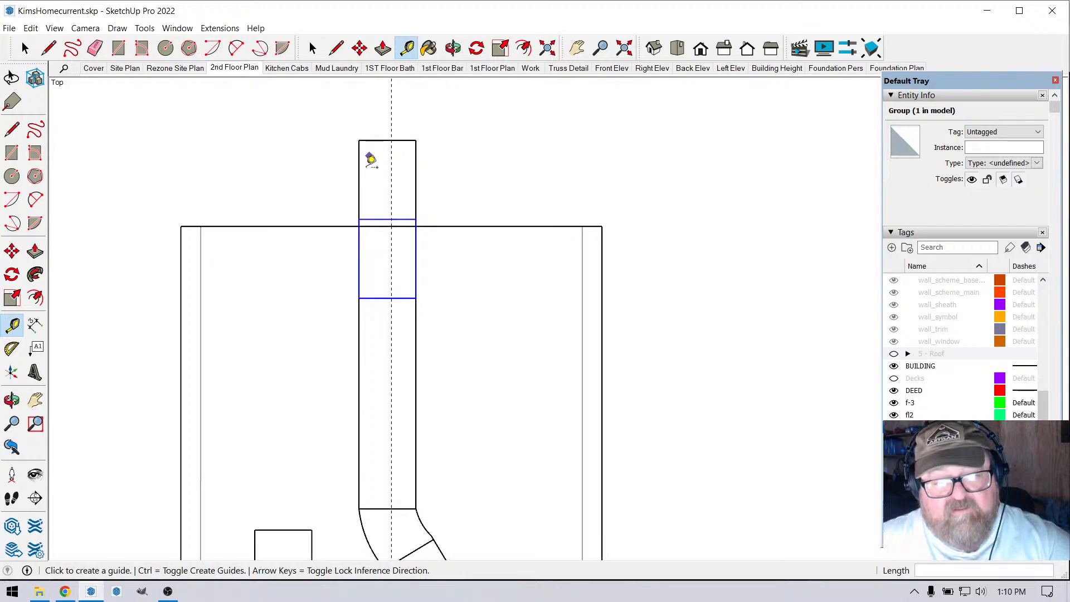
- Draw a rectangle 12 inches tall by 13 inches wide near the chimney's upper left corner, beside the flue
{"action": "scroll", "coordinate": [306, 284], "scroll_direction": "down", "scroll_amount": 1}
{"action": "left_click", "coordinate": [118, 48]}
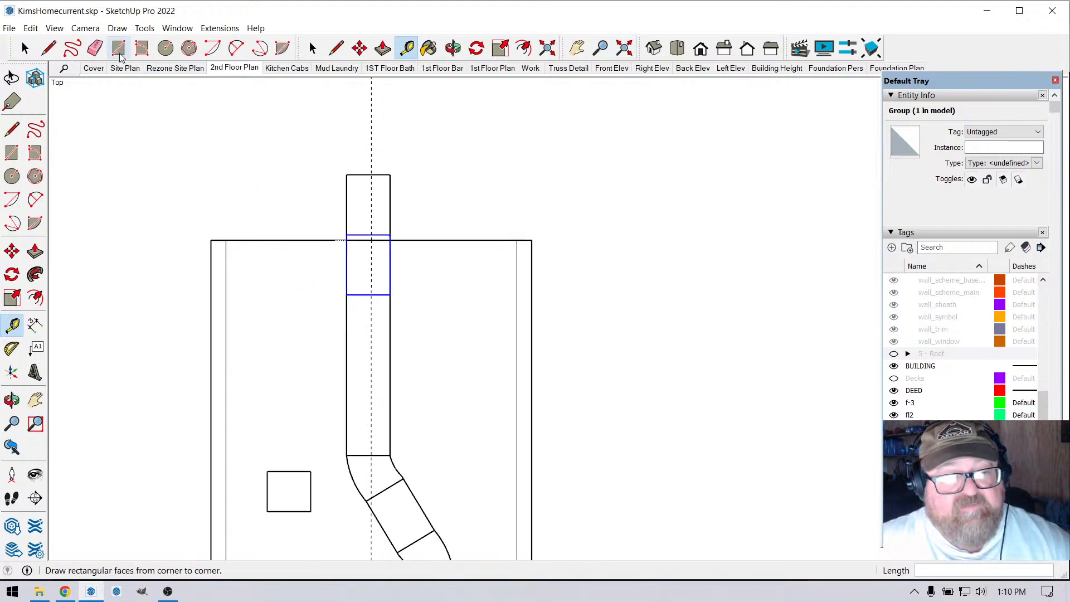
{"action": "left_click", "coordinate": [253, 265]}
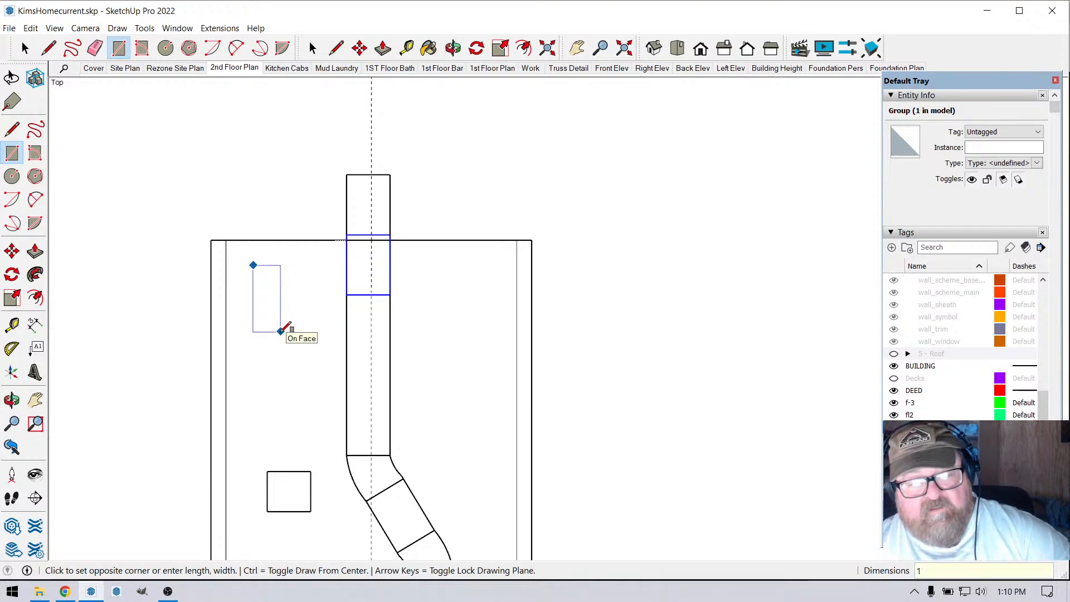
{"action": "type", "text": "2"}
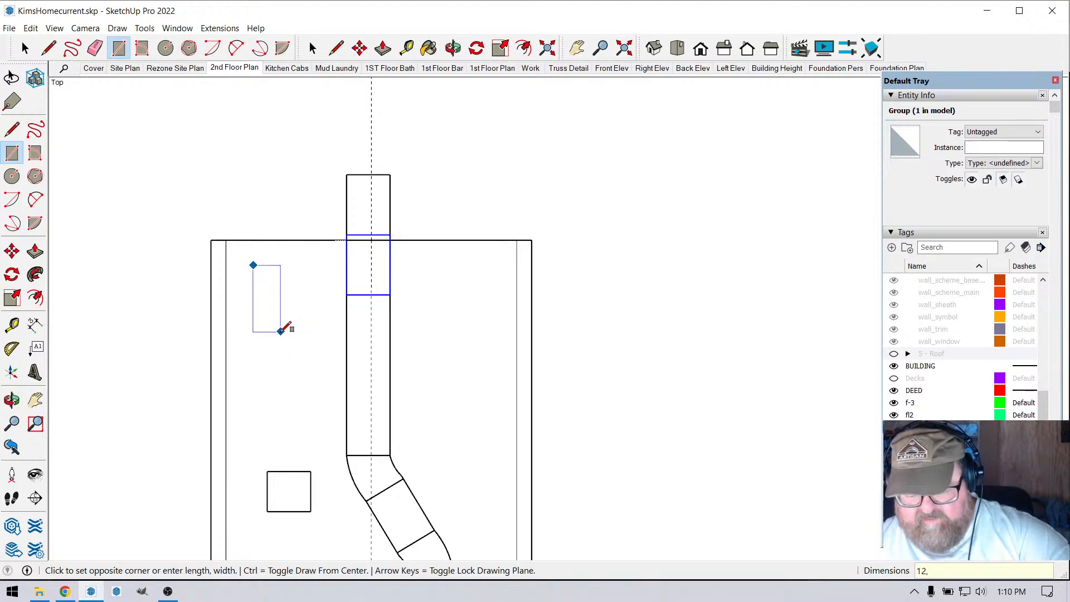
{"action": "type", "text": ",13"}
{"action": "key", "text": "Return"}
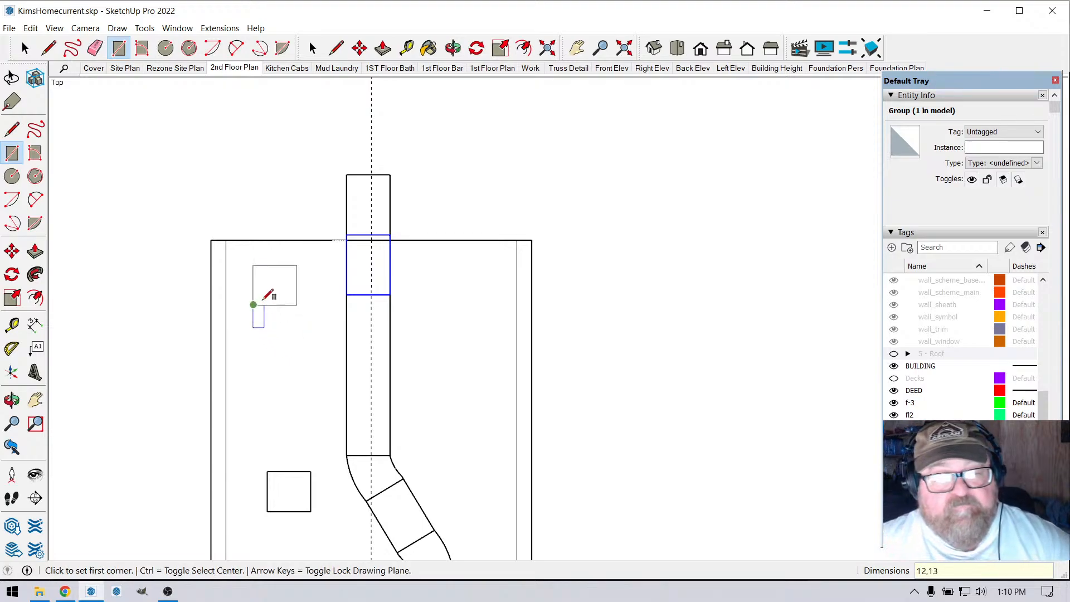
{"action": "left_click", "coordinate": [25, 48]}
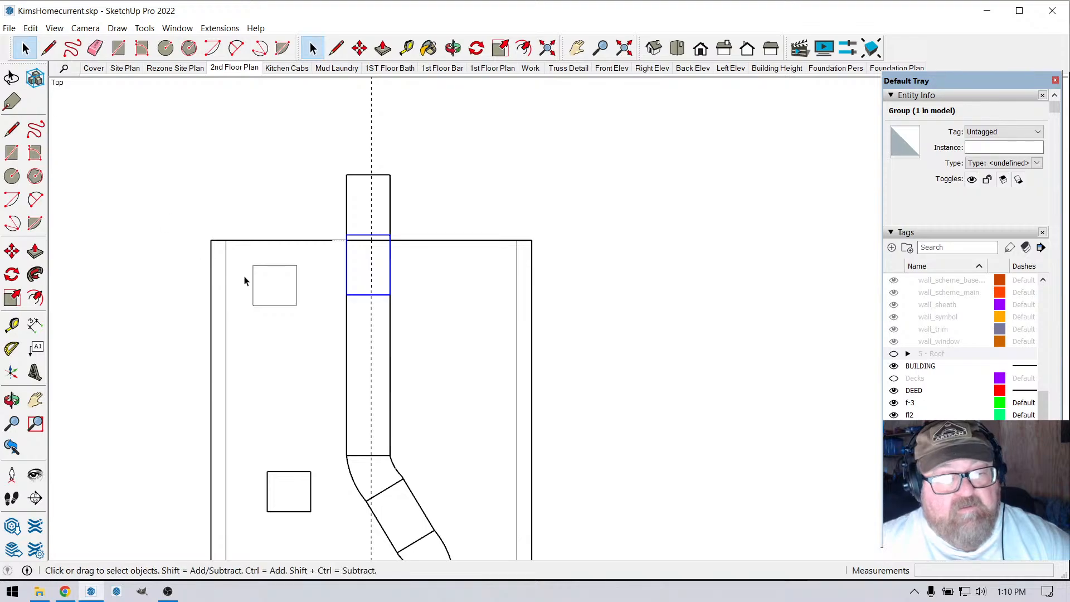
- Group the loose square in the chase's upper corner and move its lower corner to the pipe joint just above the chase top
{"action": "left_click_drag", "start_coordinate": [241, 255], "coordinate": [305, 319]}
{"action": "right_click", "coordinate": [290, 287]}
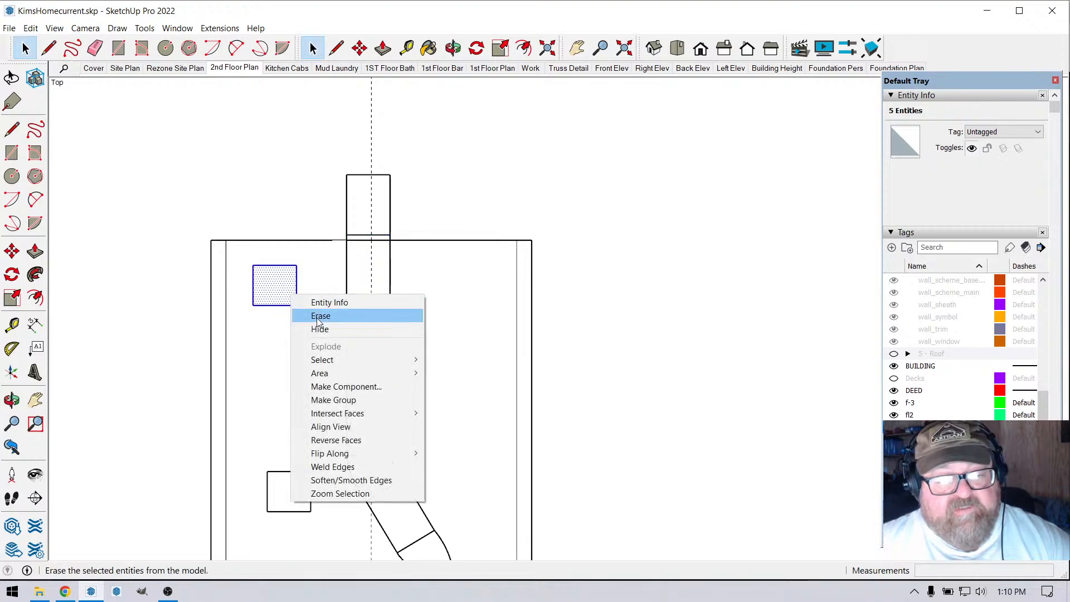
{"action": "left_click", "coordinate": [333, 400]}
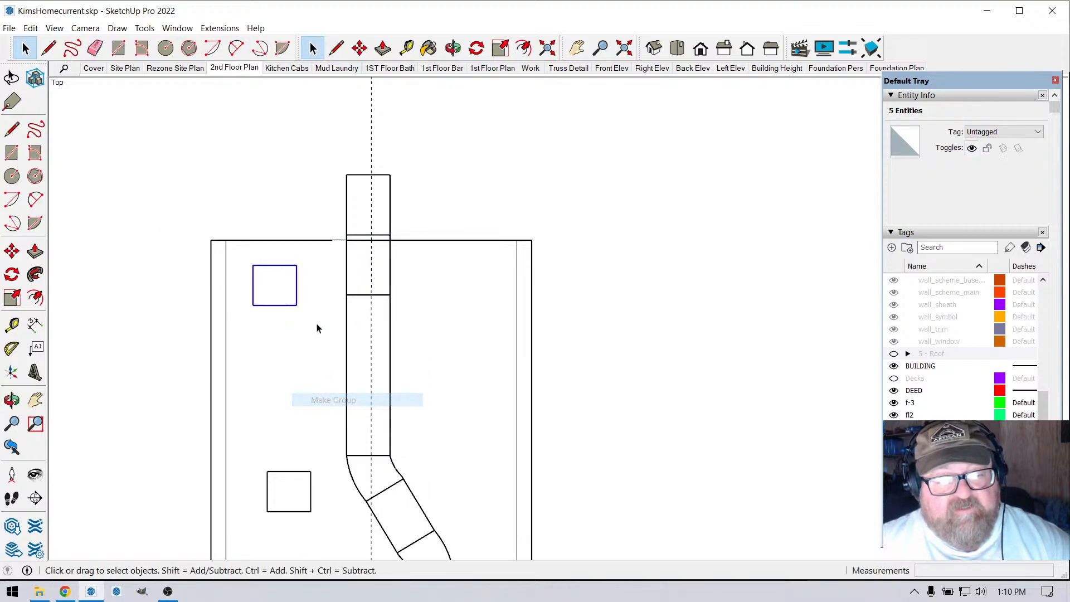
{"action": "left_click", "coordinate": [359, 47]}
{"action": "left_click", "coordinate": [253, 304]}
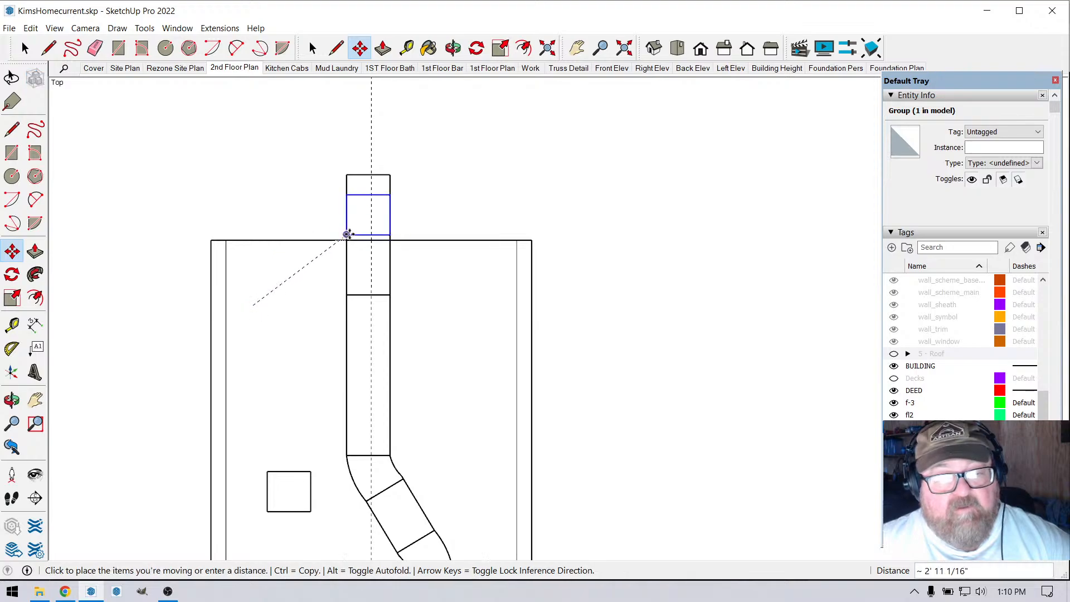
{"action": "left_click", "coordinate": [347, 235]}
- Erase the longer pipe section at the top so only the relocated short section extends above the joint
{"action": "left_click", "coordinate": [95, 48]}
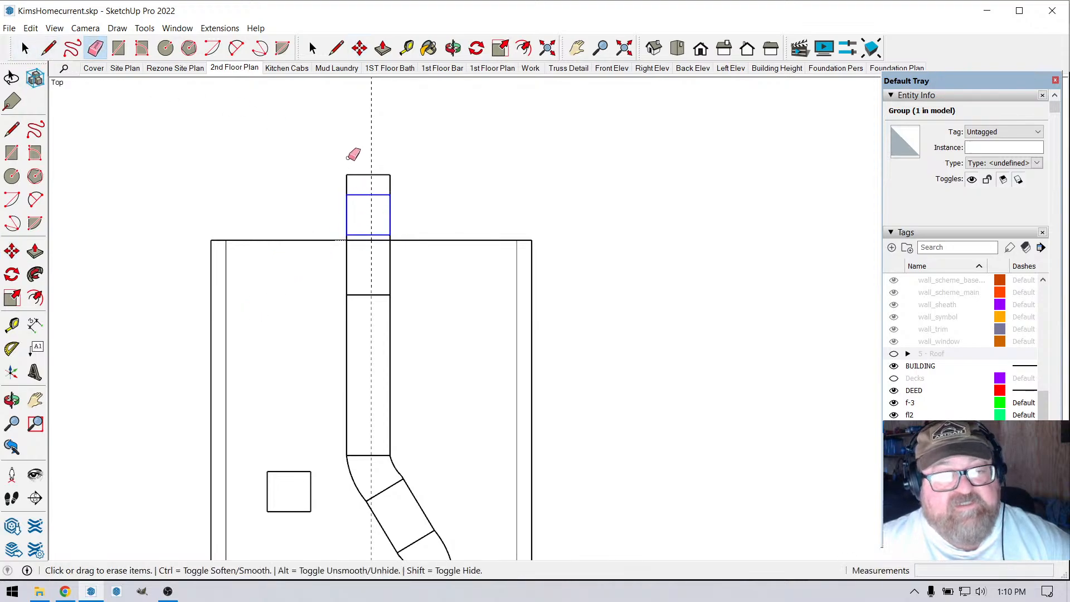
{"action": "left_click_drag", "start_coordinate": [355, 175], "coordinate": [358, 172]}
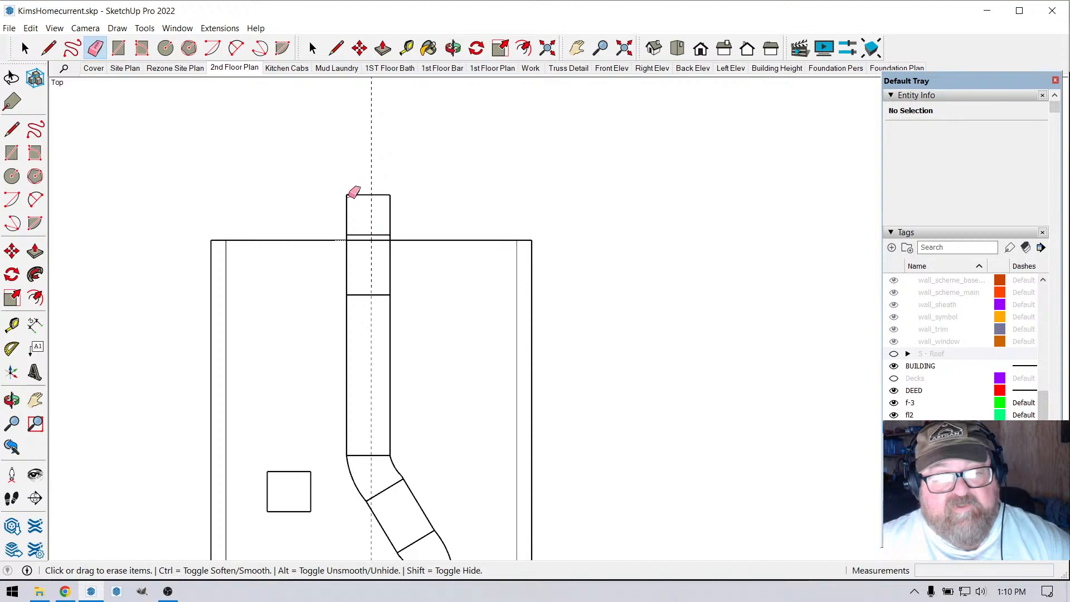
{"action": "scroll", "coordinate": [340, 191], "scroll_direction": "down", "scroll_amount": 3}
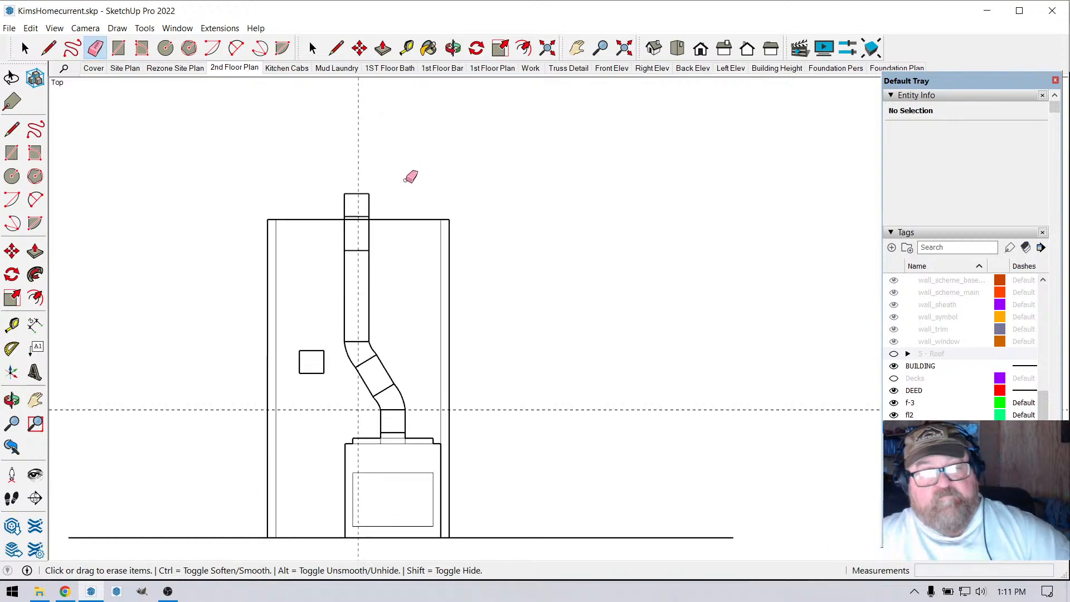
{"action": "scroll", "coordinate": [399, 228], "scroll_direction": "down", "scroll_amount": 2}
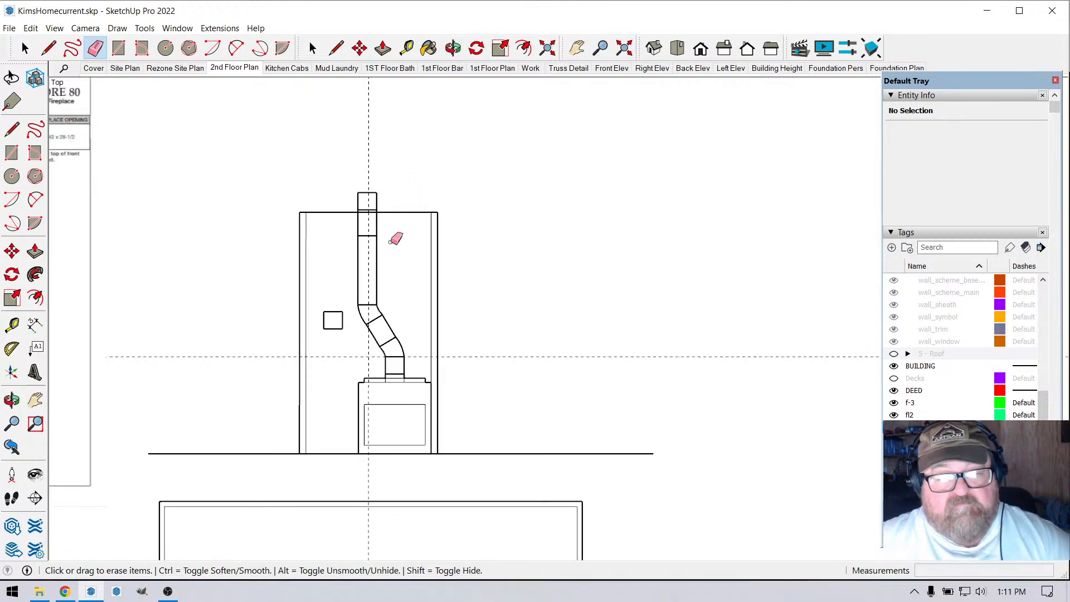
{"action": "scroll", "coordinate": [352, 307], "scroll_direction": "up", "scroll_amount": 2}
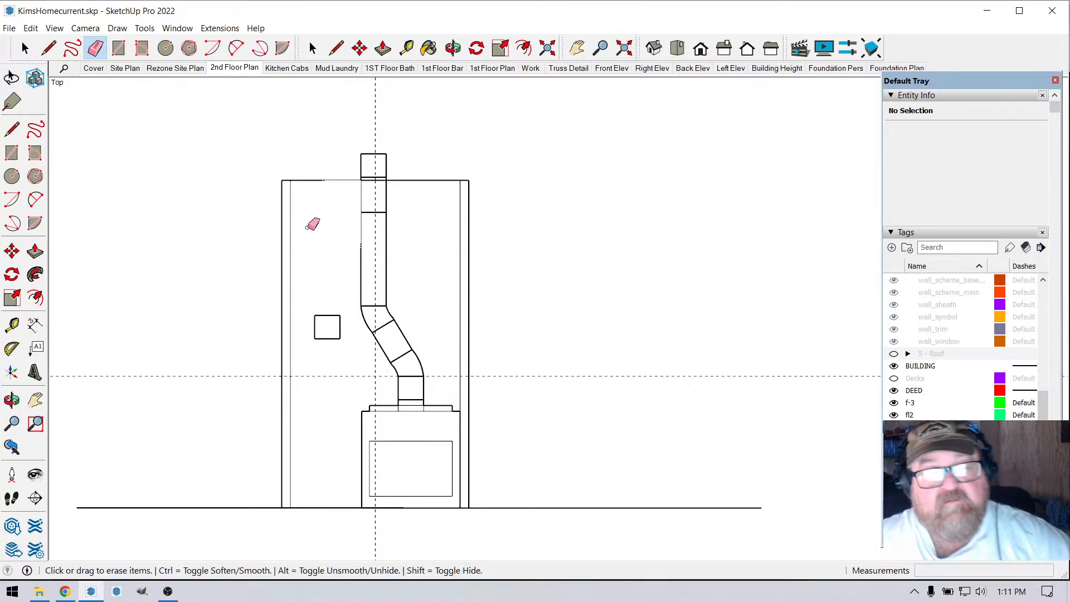
- Measure the two uppermost pipe sections with the Tape Measure, leaving a horizontal guide at the top of each
{"action": "left_click", "coordinate": [406, 48]}
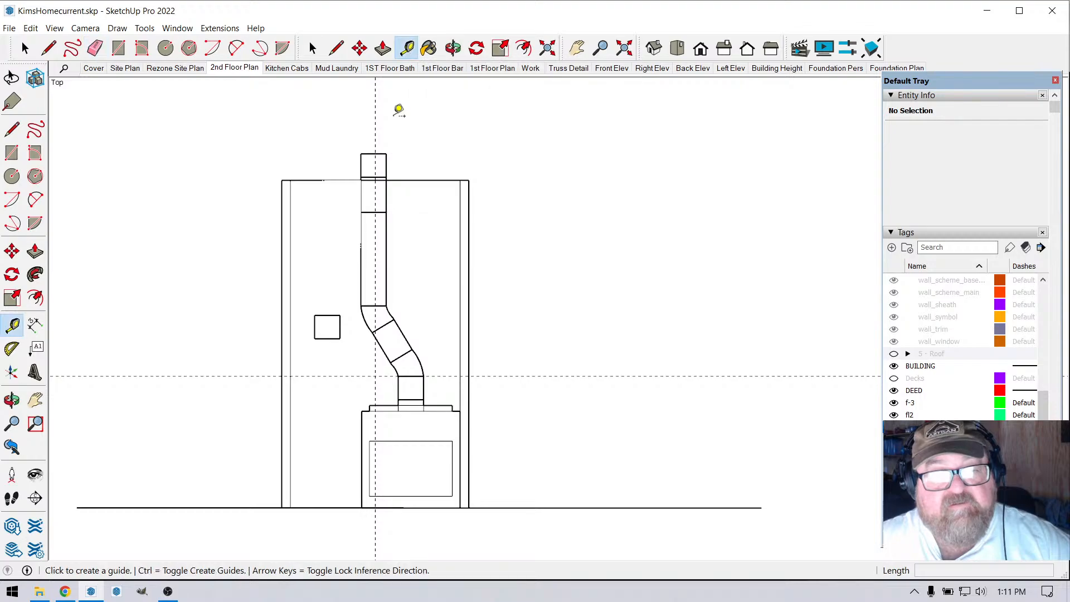
{"action": "scroll", "coordinate": [388, 144], "scroll_direction": "up", "scroll_amount": 3}
{"action": "left_click", "coordinate": [333, 322]}
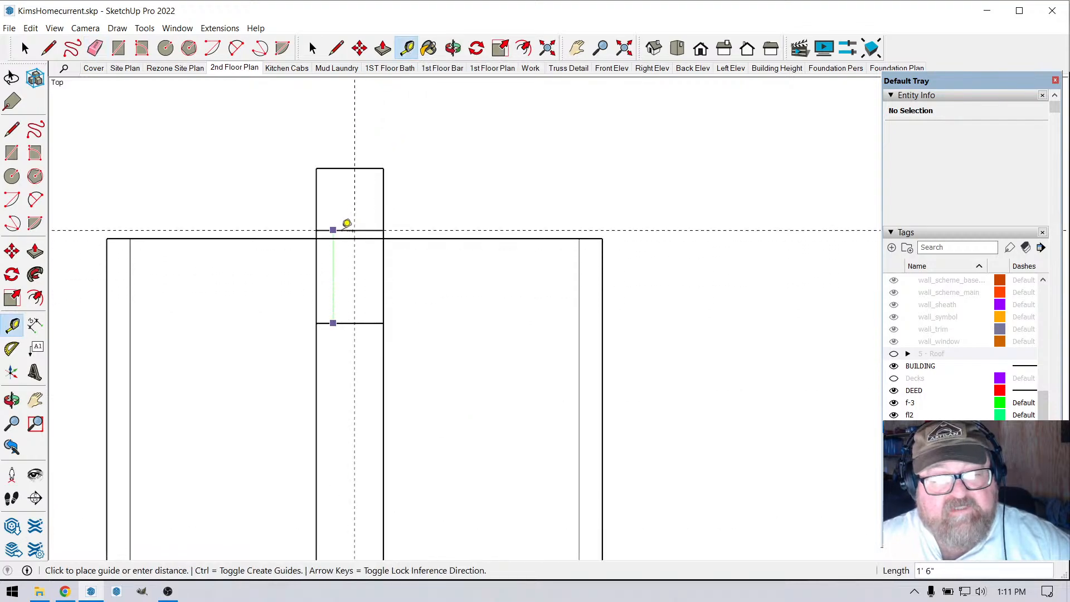
{"action": "left_click", "coordinate": [347, 224]}
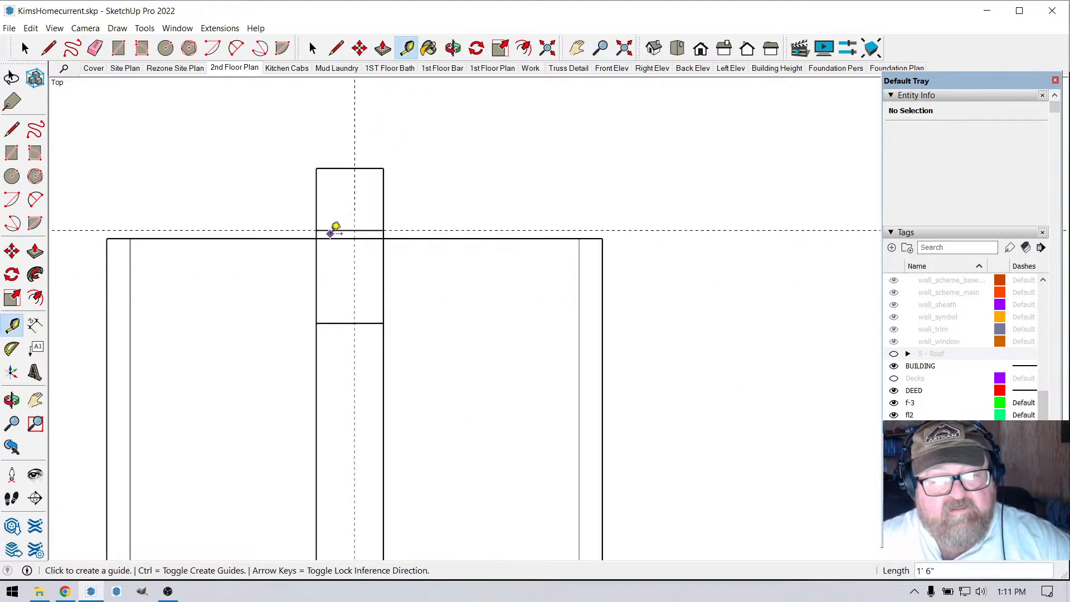
{"action": "left_click", "coordinate": [330, 230]}
{"action": "left_click", "coordinate": [335, 168]}
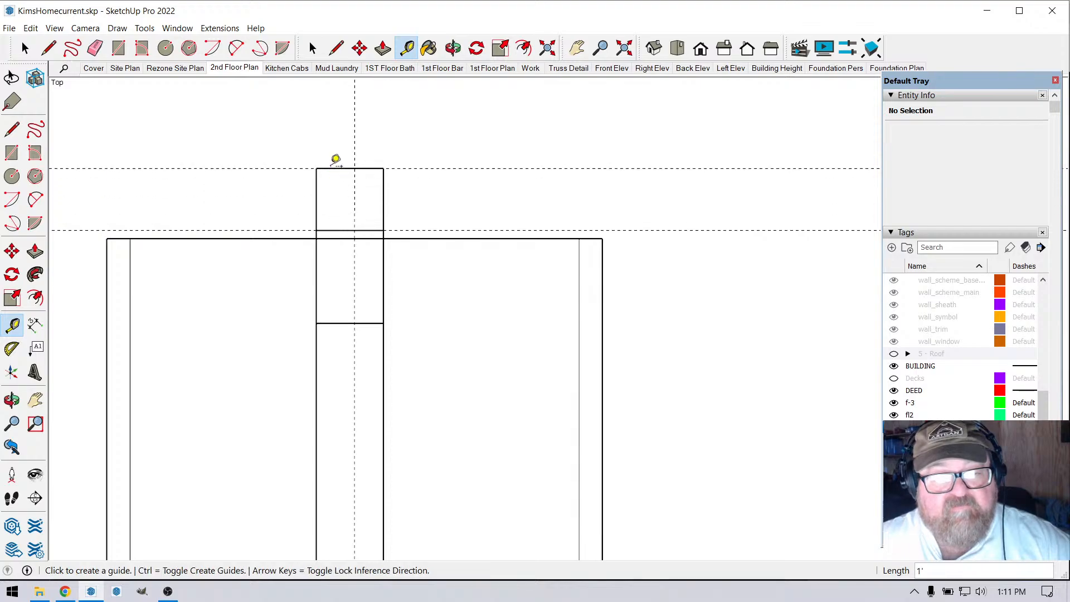
{"action": "scroll", "coordinate": [337, 152], "scroll_direction": "down", "scroll_amount": 5}
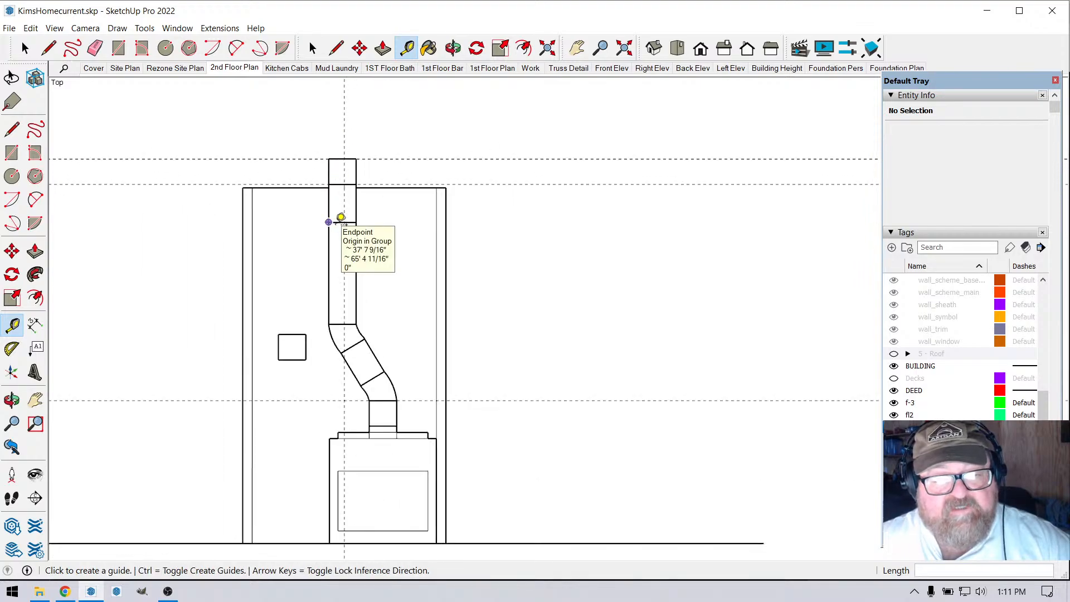
{"action": "left_click", "coordinate": [342, 222]}
{"action": "key", "text": "Escape"}
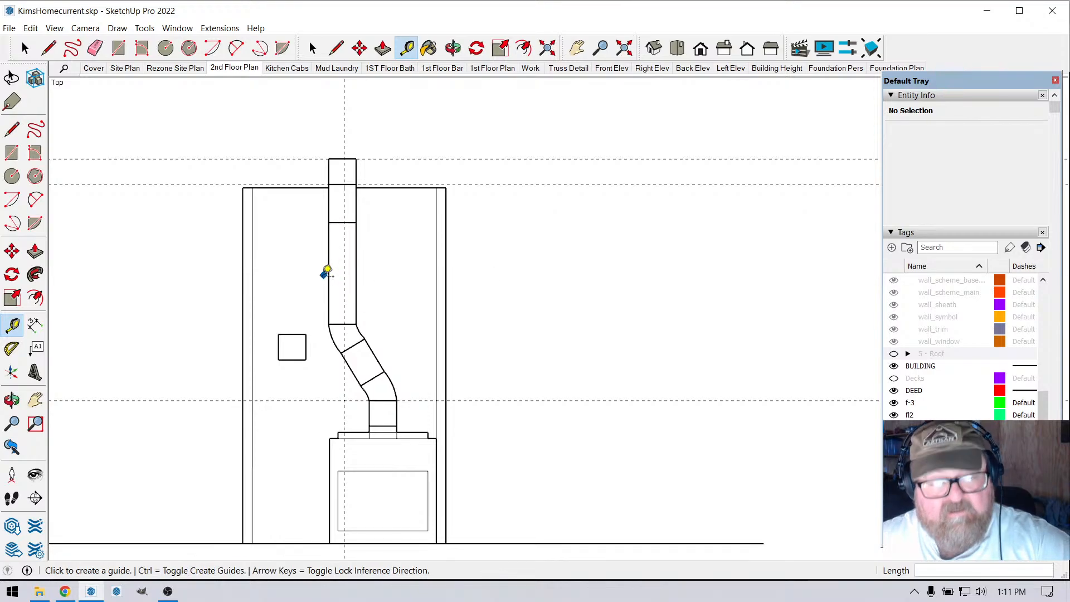
{"action": "scroll", "coordinate": [323, 271], "scroll_direction": "up", "scroll_amount": 3}
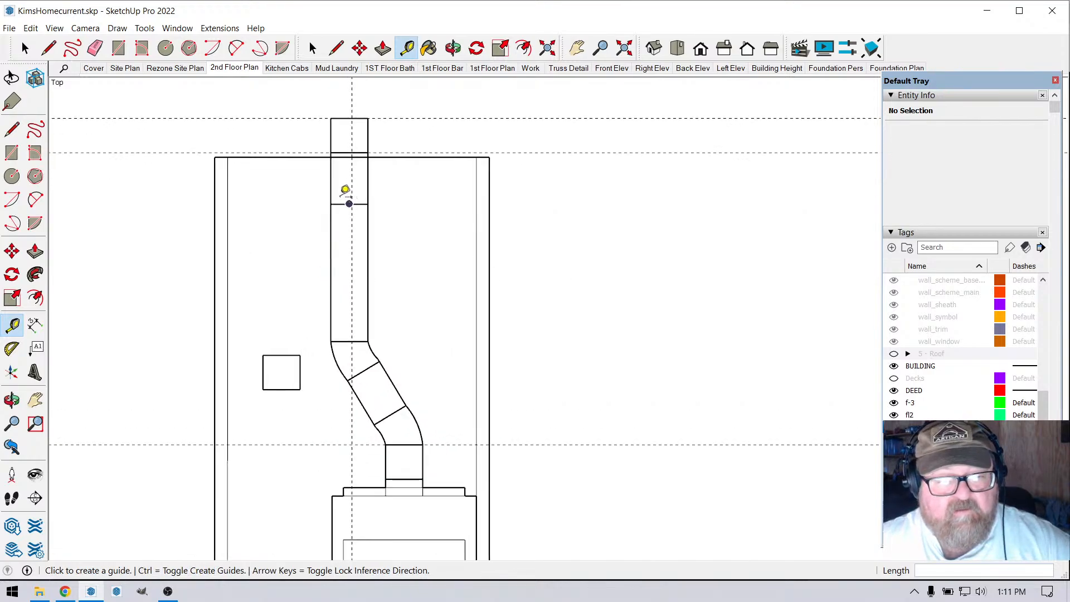
{"action": "left_click", "coordinate": [349, 203]}
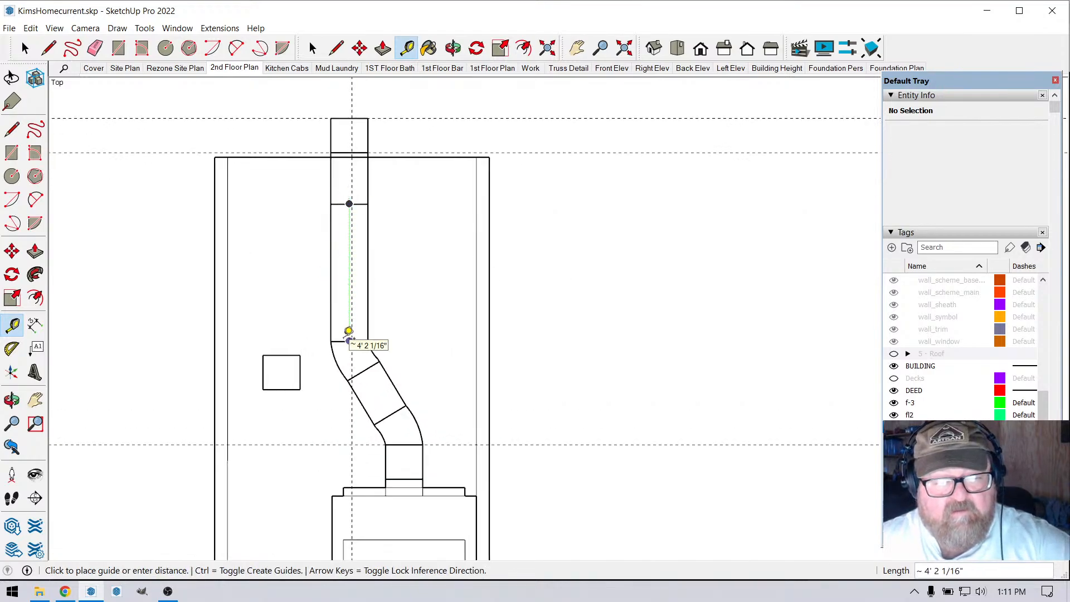
{"action": "key", "text": "Escape"}
- Measure the long straight pipe section above the upper elbow in both directions, leaving horizontal guides at both of its ends
{"action": "scroll", "coordinate": [277, 287], "scroll_direction": "up", "scroll_amount": 2}
{"action": "left_click", "coordinate": [365, 174]}
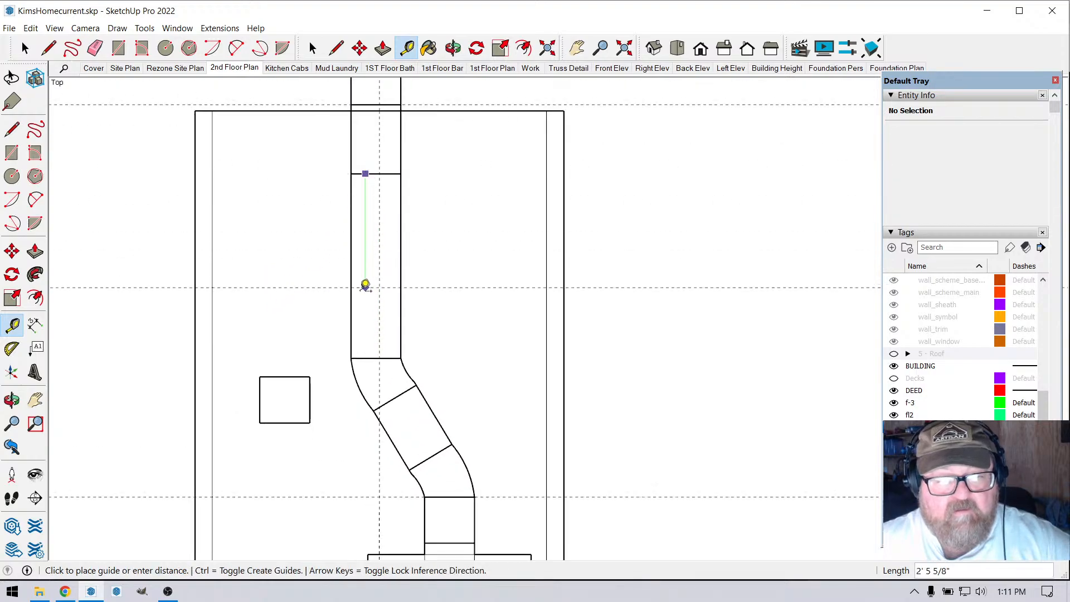
{"action": "key", "text": "Escape"}
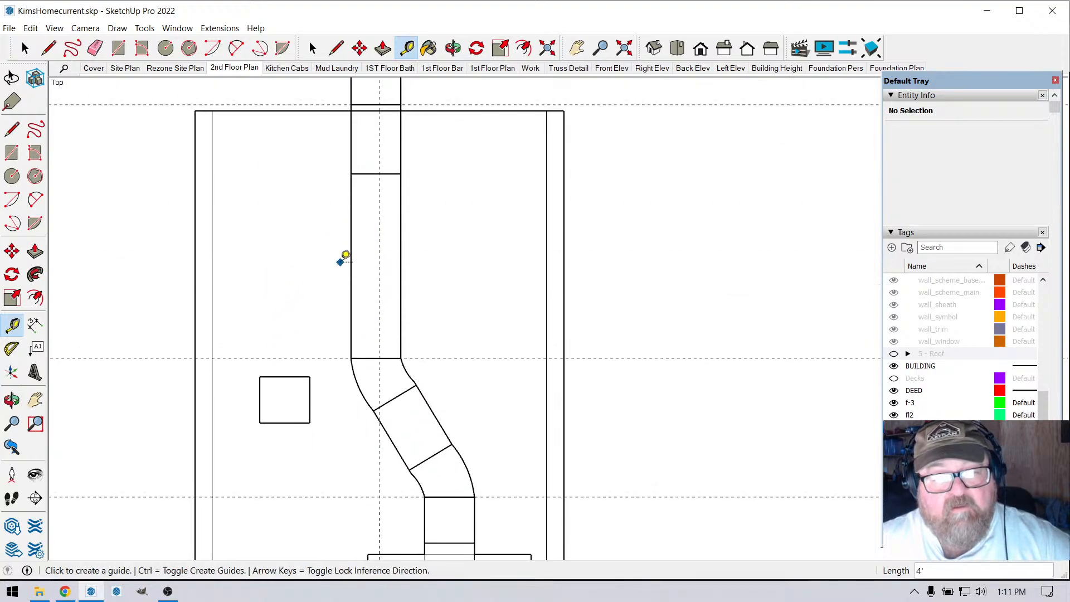
{"action": "left_click", "coordinate": [362, 357]}
{"action": "left_click", "coordinate": [376, 175]}
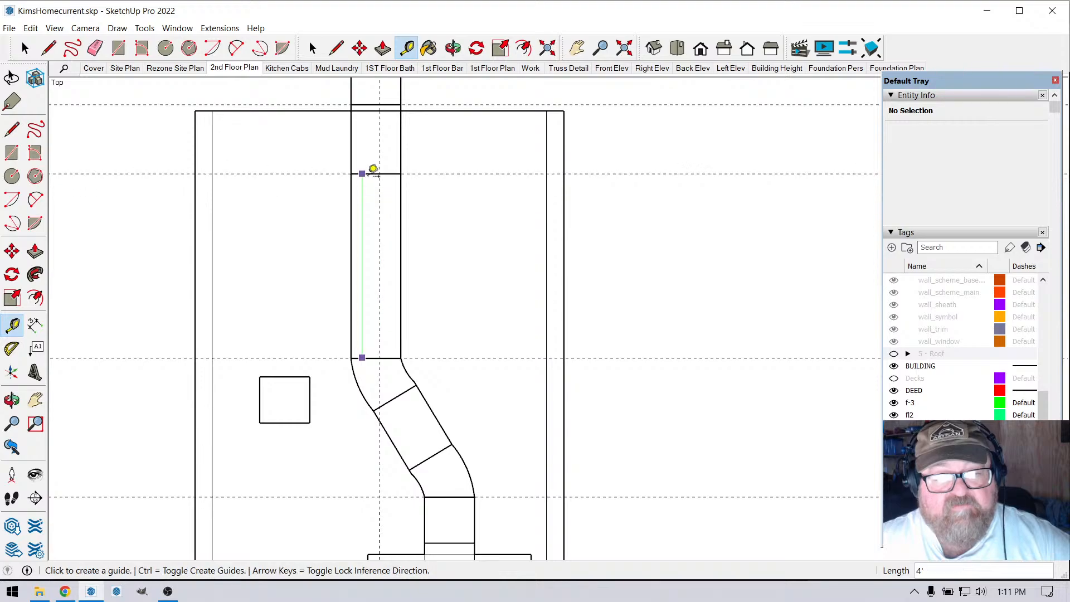
- Examine the flue and fireplace elevation against the Biltmore 80 specification sheet's side and top views and the fireplace in the floor plan
{"action": "scroll", "coordinate": [309, 237], "scroll_direction": "down", "scroll_amount": 2}
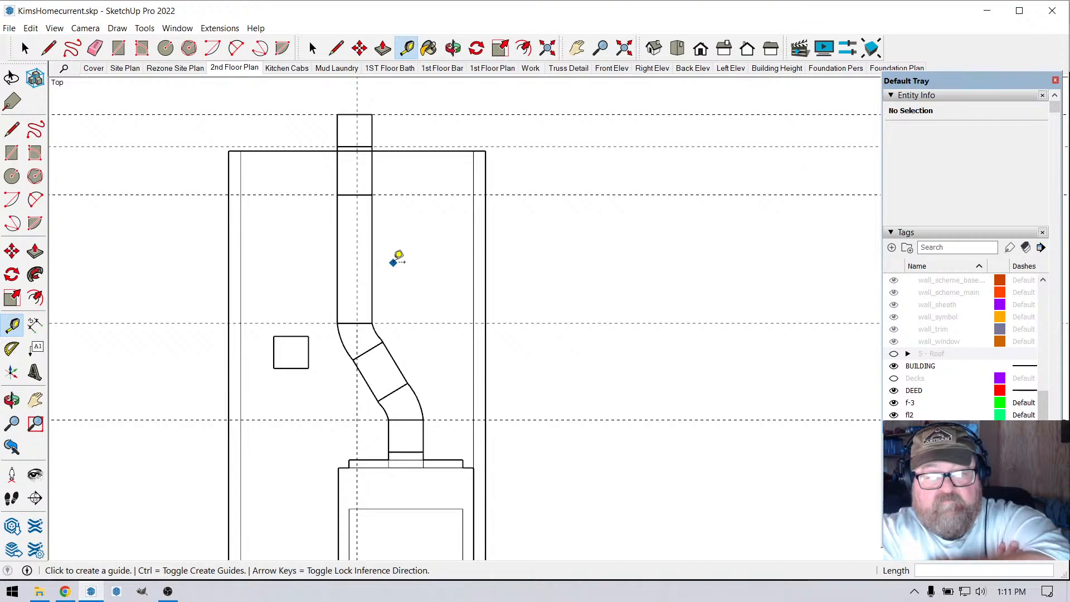
{"action": "scroll", "coordinate": [401, 267], "scroll_direction": "down", "scroll_amount": 2}
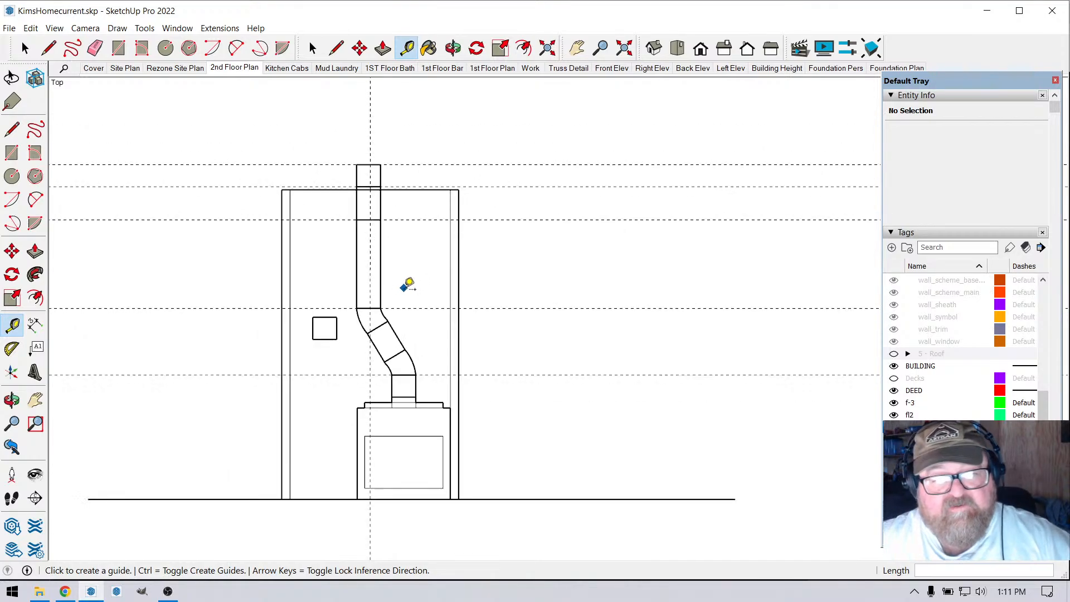
{"action": "scroll", "coordinate": [385, 167], "scroll_direction": "up", "scroll_amount": 4}
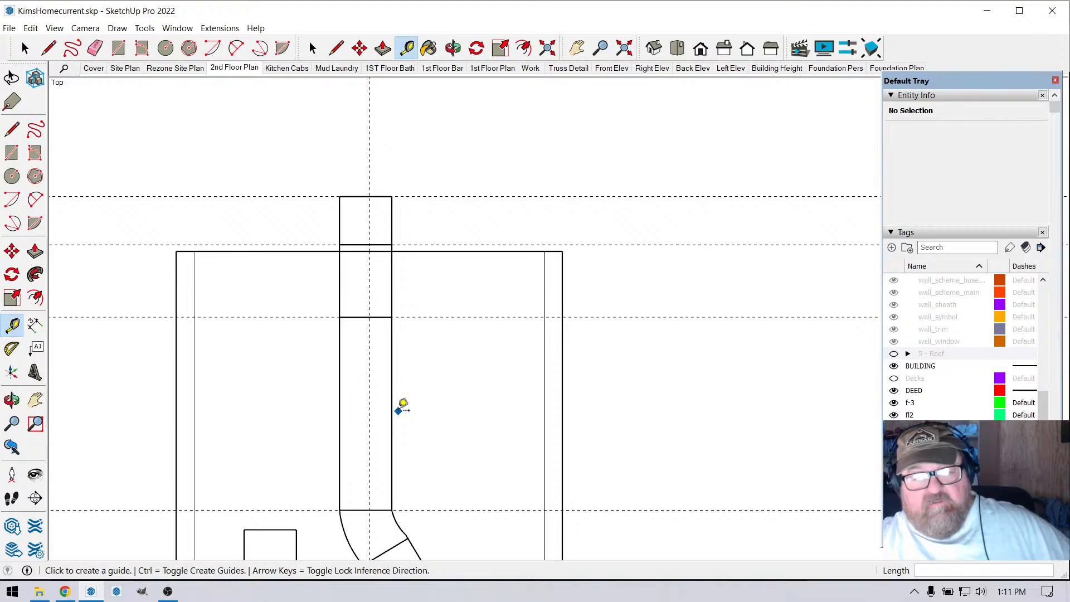
{"action": "scroll", "coordinate": [402, 406], "scroll_direction": "down", "scroll_amount": 6}
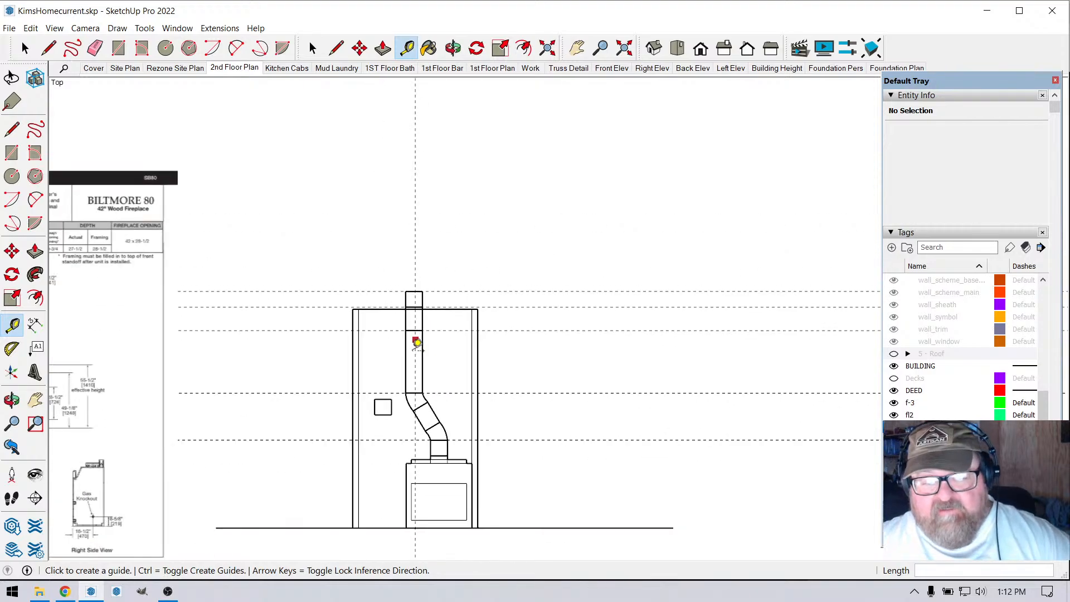
{"action": "scroll", "coordinate": [513, 389], "scroll_direction": "down", "scroll_amount": 3}
{"action": "scroll", "coordinate": [339, 454], "scroll_direction": "up", "scroll_amount": 3}
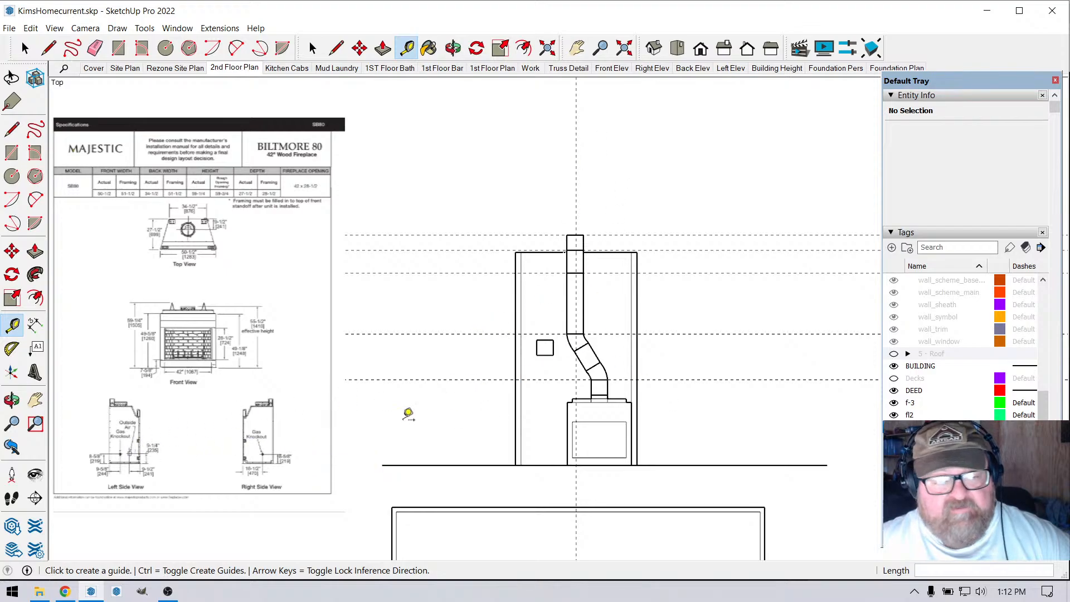
{"action": "scroll", "coordinate": [138, 465], "scroll_direction": "up", "scroll_amount": 4}
{"action": "scroll", "coordinate": [129, 439], "scroll_direction": "up", "scroll_amount": 1}
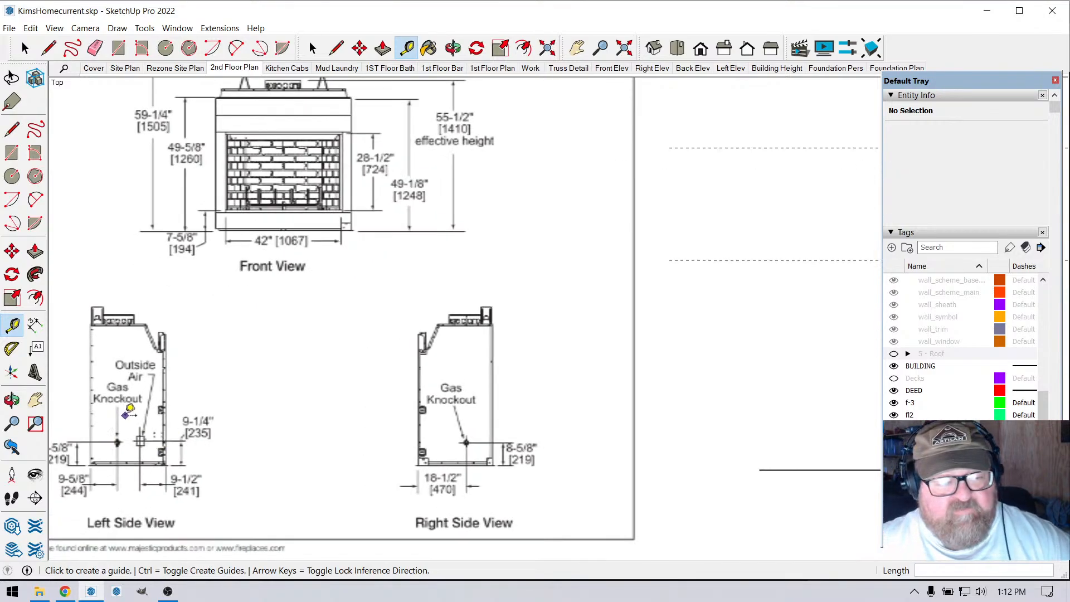
{"action": "scroll", "coordinate": [162, 426], "scroll_direction": "down", "scroll_amount": 1}
{"action": "scroll", "coordinate": [167, 429], "scroll_direction": "up", "scroll_amount": 2}
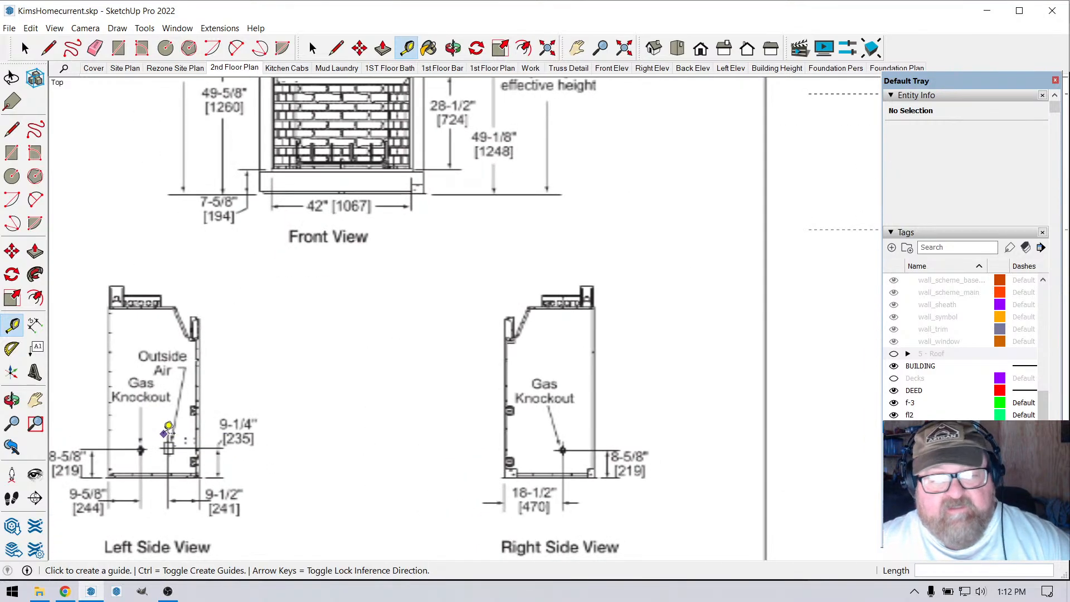
{"action": "scroll", "coordinate": [167, 429], "scroll_direction": "down", "scroll_amount": 3}
{"action": "scroll", "coordinate": [285, 184], "scroll_direction": "down", "scroll_amount": 3}
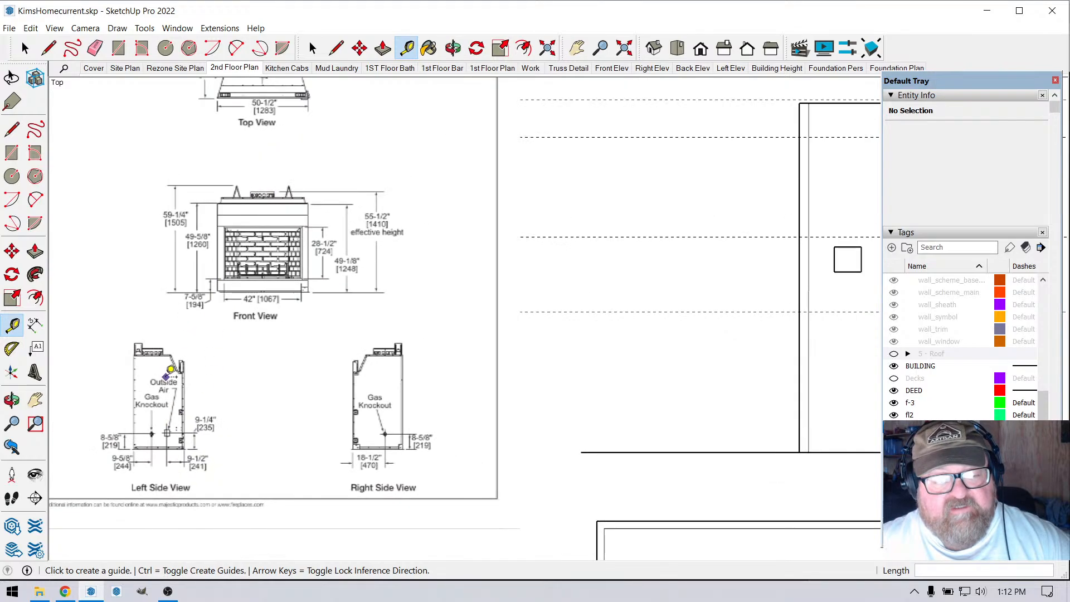
{"action": "scroll", "coordinate": [251, 126], "scroll_direction": "up", "scroll_amount": 5}
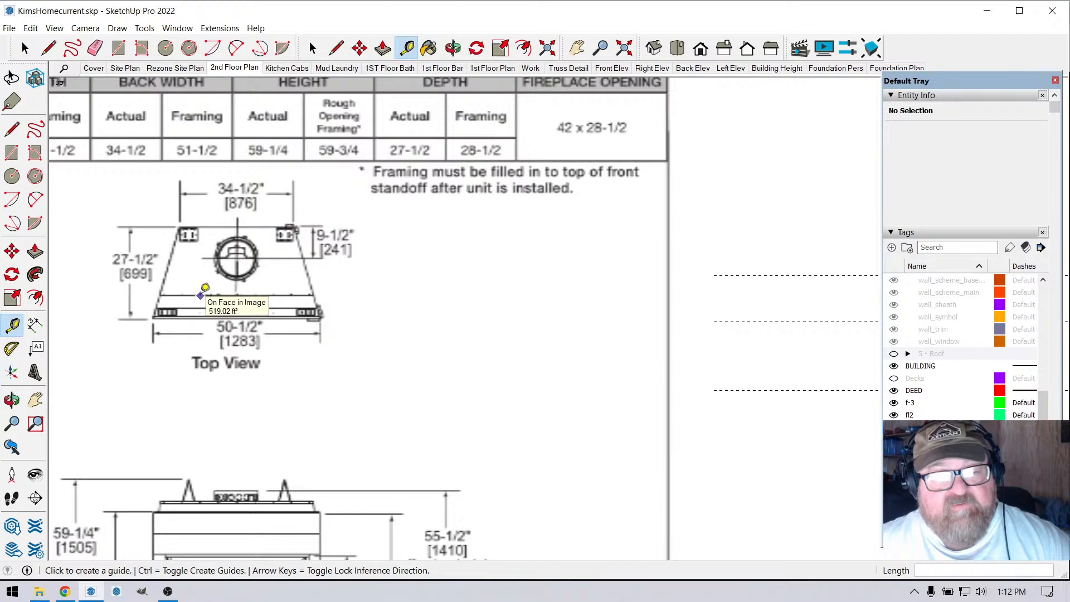
{"action": "scroll", "coordinate": [205, 287], "scroll_direction": "down", "scroll_amount": 5}
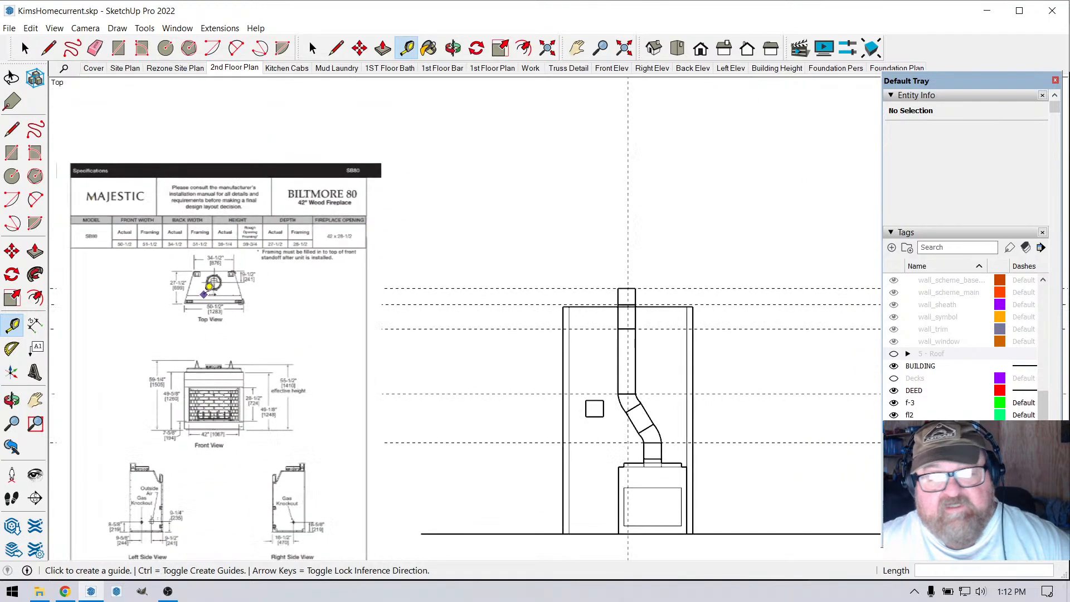
{"action": "scroll", "coordinate": [341, 332], "scroll_direction": "down", "scroll_amount": 3}
{"action": "scroll", "coordinate": [480, 505], "scroll_direction": "up", "scroll_amount": 3}
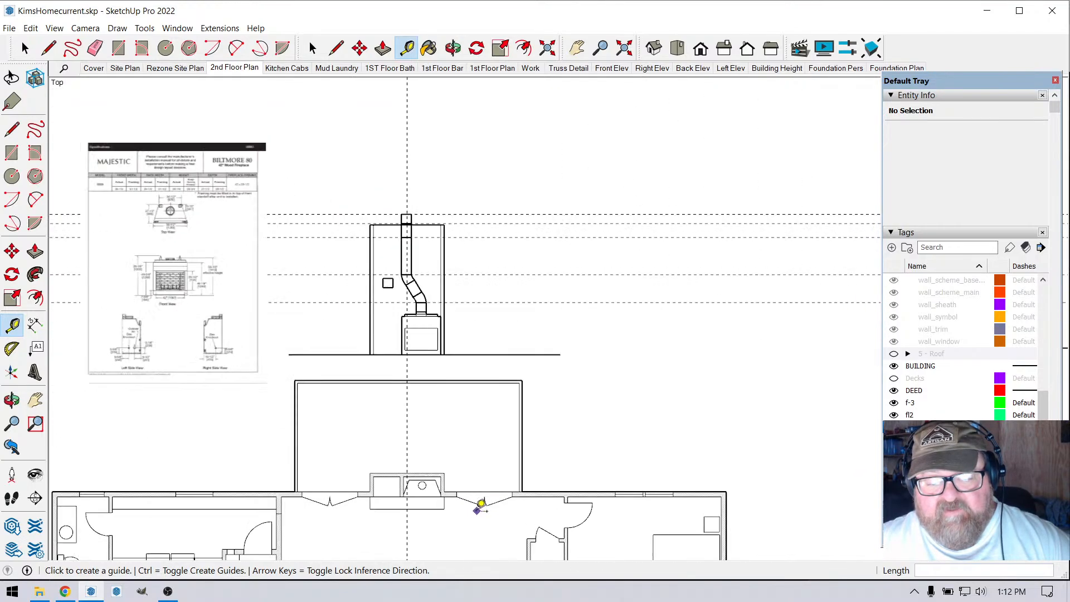
{"action": "scroll", "coordinate": [379, 193], "scroll_direction": "up", "scroll_amount": 5}
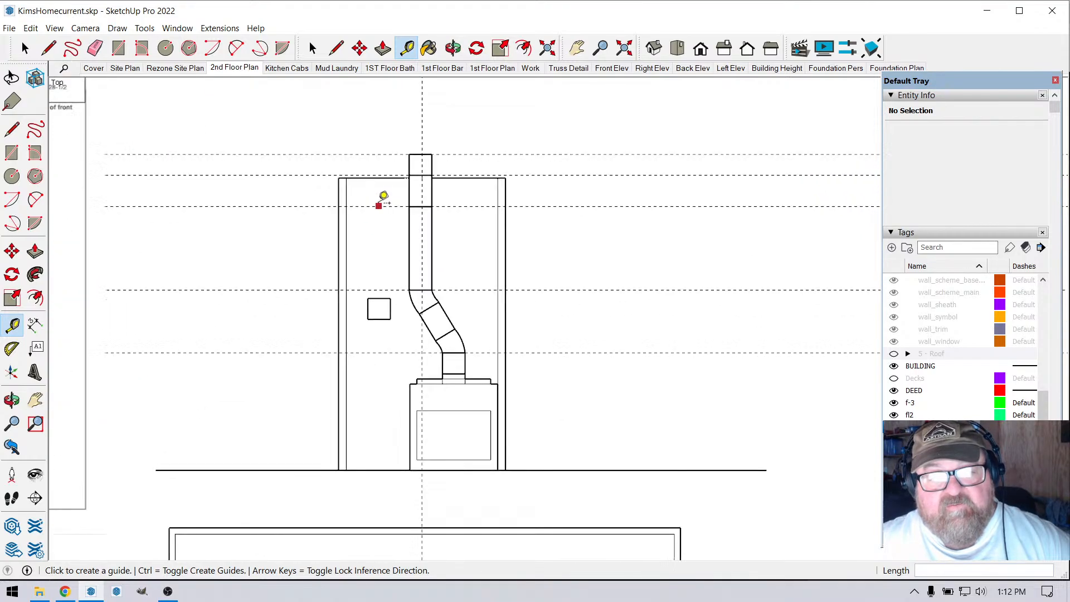
{"action": "scroll", "coordinate": [390, 258], "scroll_direction": "down", "scroll_amount": 2}
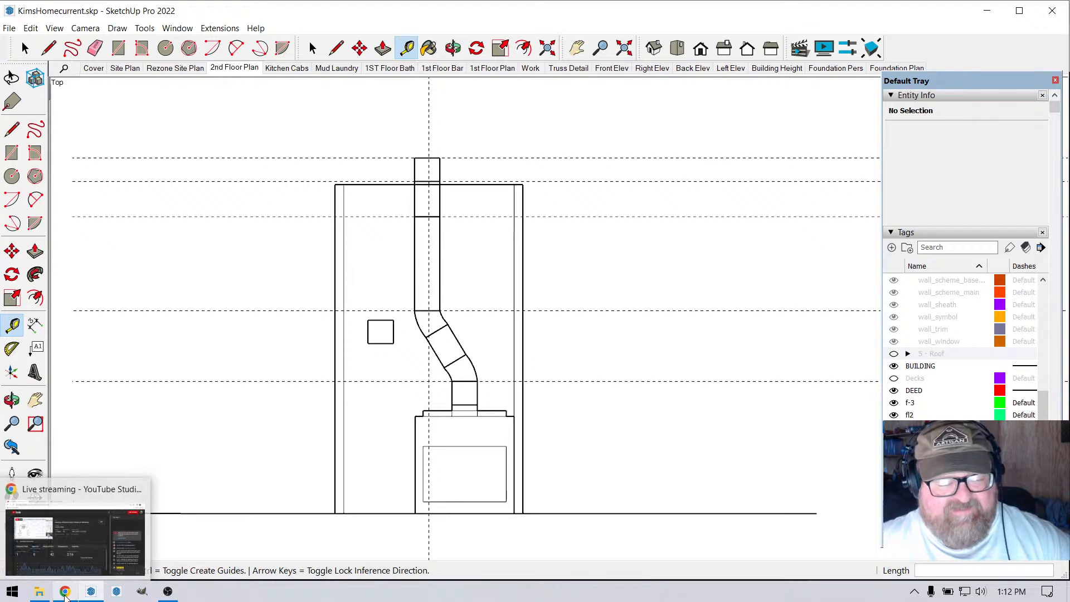
- Switch to the YouTube Studio live stream page in Chrome to check the live chat, and return to the SketchUp model
{"action": "left_click", "coordinate": [64, 592]}
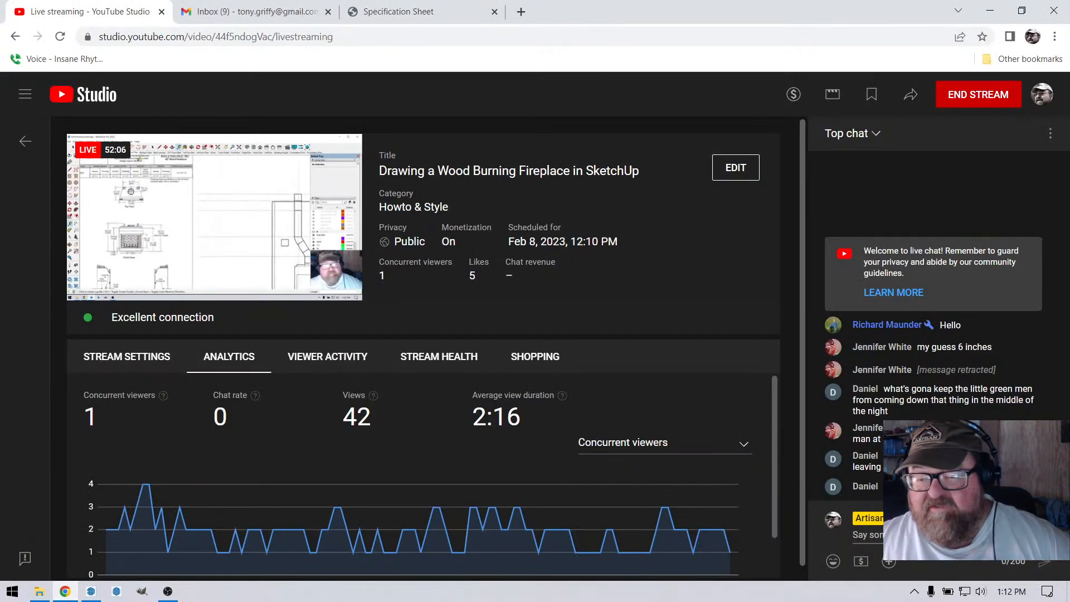
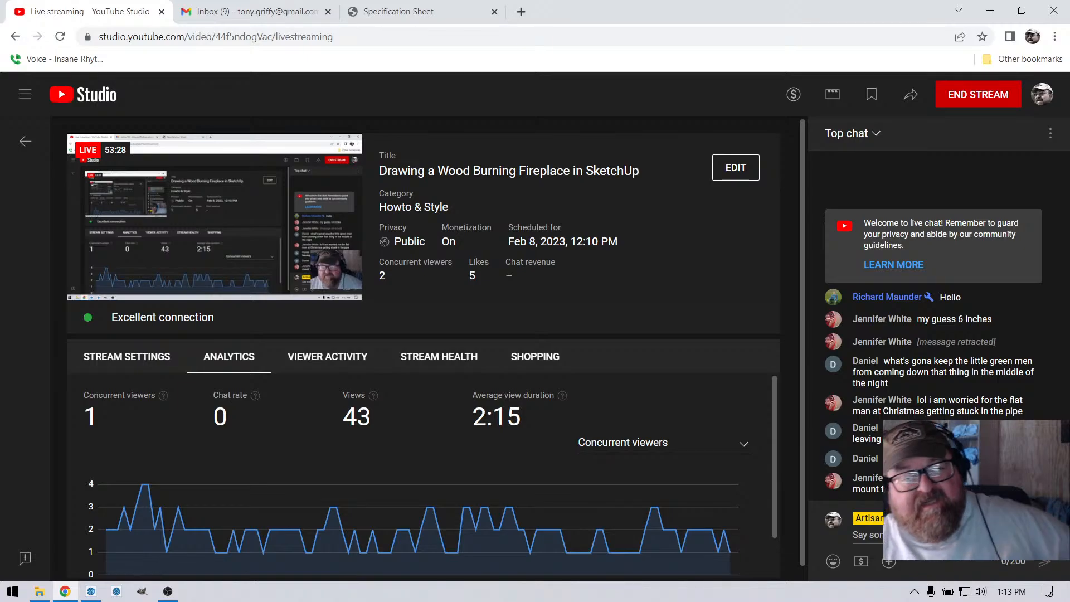
{"action": "left_click", "coordinate": [91, 590]}
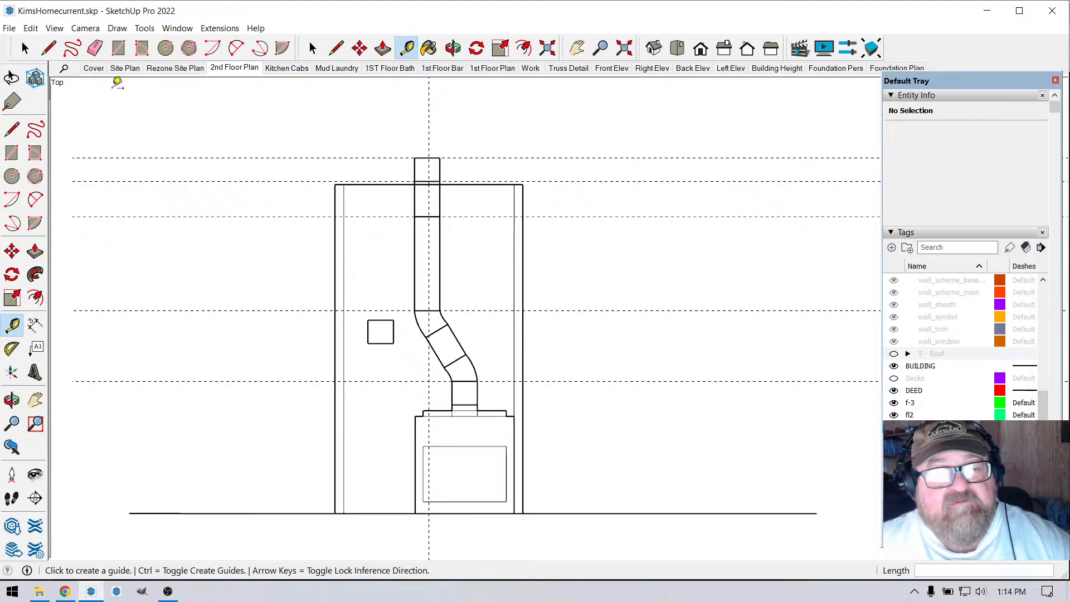
- Switch to the Front Elev scene and examine the chimney chase top, its two flue openings and raised cover above the roof
{"action": "left_click", "coordinate": [611, 68]}
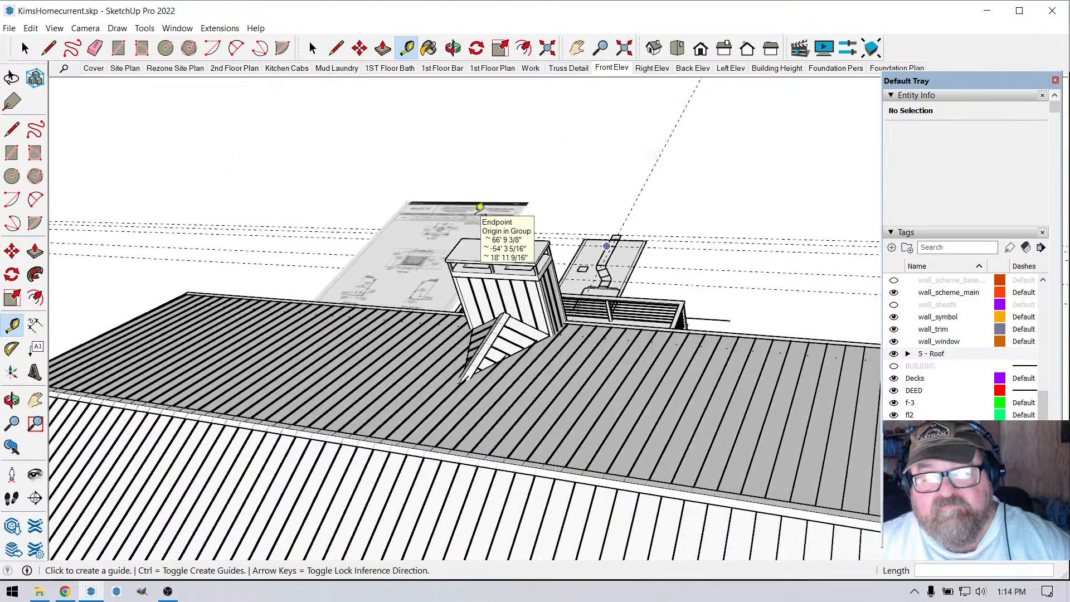
{"action": "scroll", "coordinate": [576, 177], "scroll_direction": "up", "scroll_amount": 10}
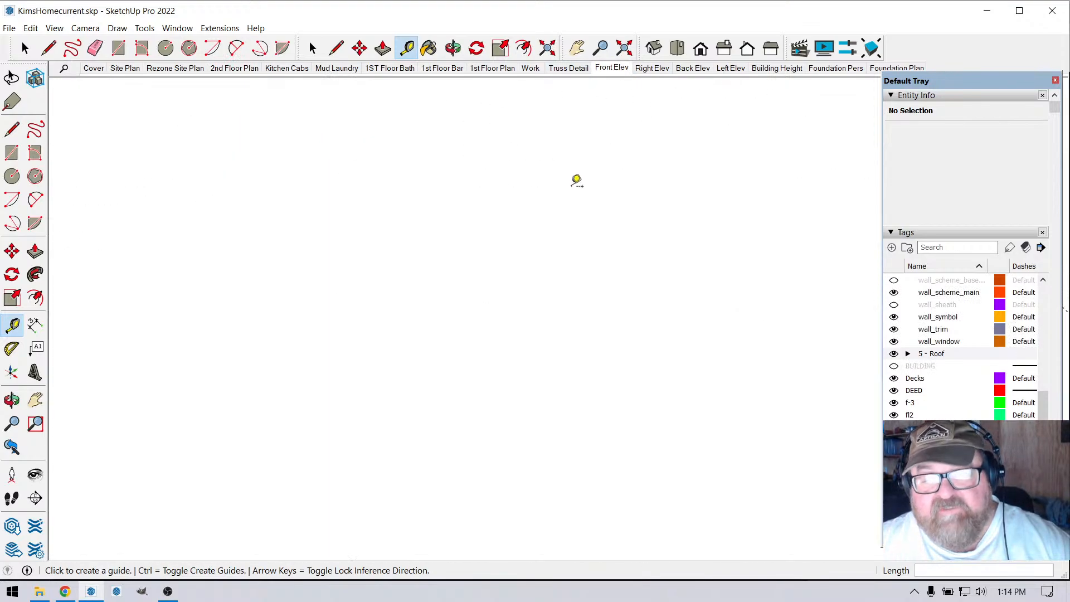
{"action": "scroll", "coordinate": [552, 189], "scroll_direction": "down", "scroll_amount": 4}
{"action": "scroll", "coordinate": [510, 438], "scroll_direction": "up", "scroll_amount": 5}
{"action": "scroll", "coordinate": [503, 424], "scroll_direction": "up", "scroll_amount": 6}
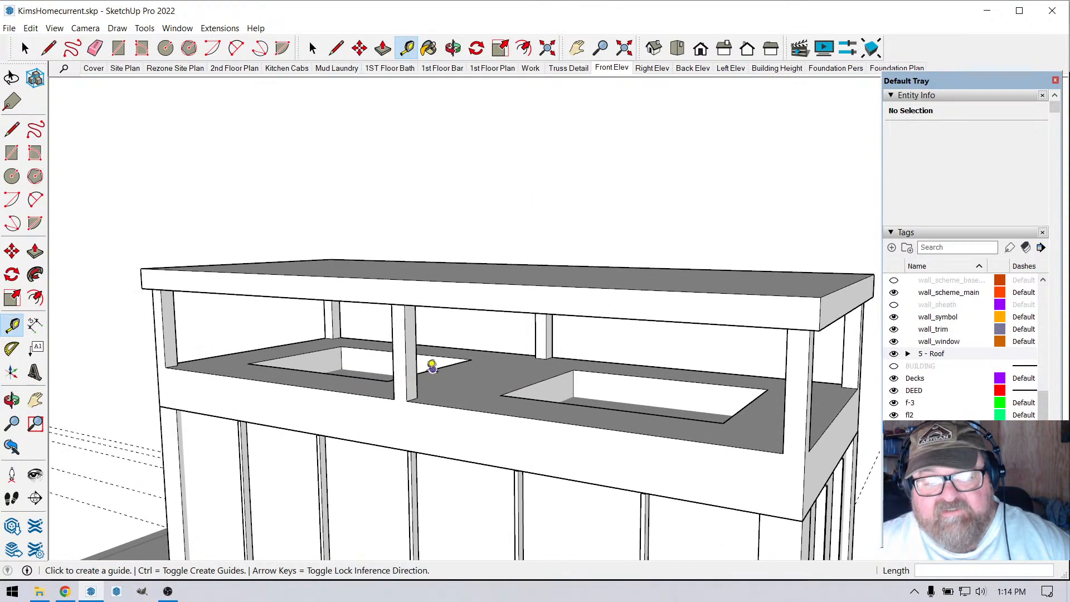
{"action": "scroll", "coordinate": [432, 365], "scroll_direction": "down", "scroll_amount": 3}
{"action": "scroll", "coordinate": [445, 404], "scroll_direction": "up", "scroll_amount": 4}
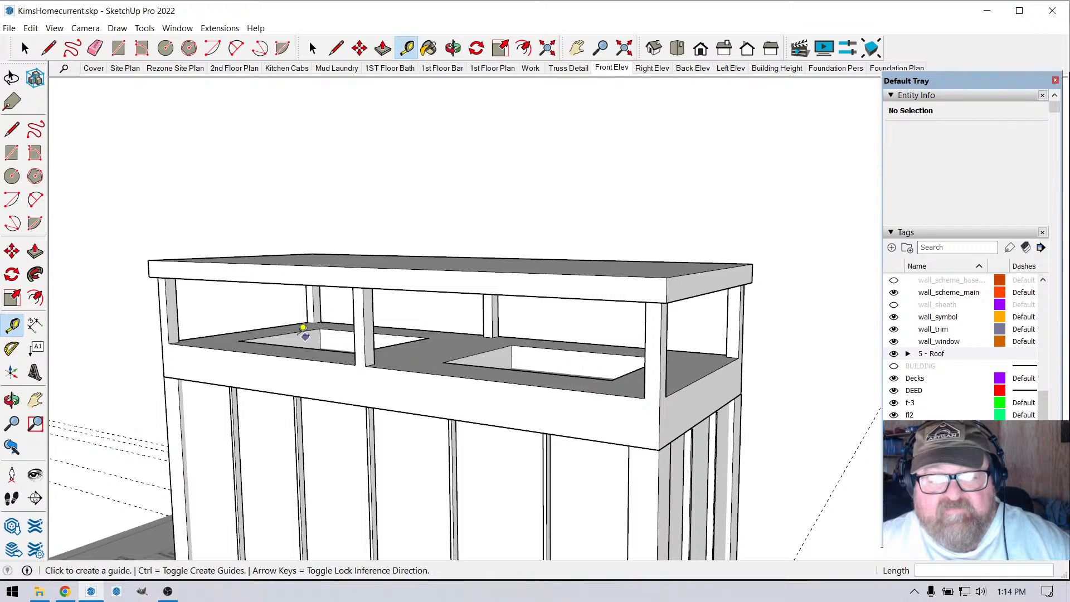
{"action": "scroll", "coordinate": [334, 321], "scroll_direction": "down", "scroll_amount": 1}
{"action": "scroll", "coordinate": [472, 347], "scroll_direction": "down", "scroll_amount": 1}
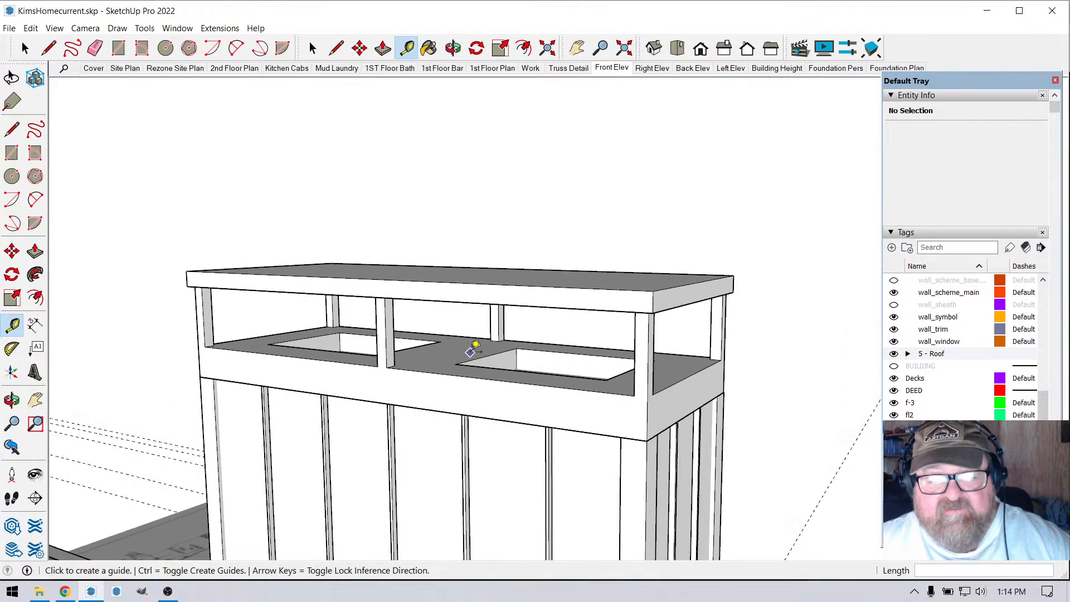
{"action": "scroll", "coordinate": [304, 334], "scroll_direction": "up", "scroll_amount": 2}
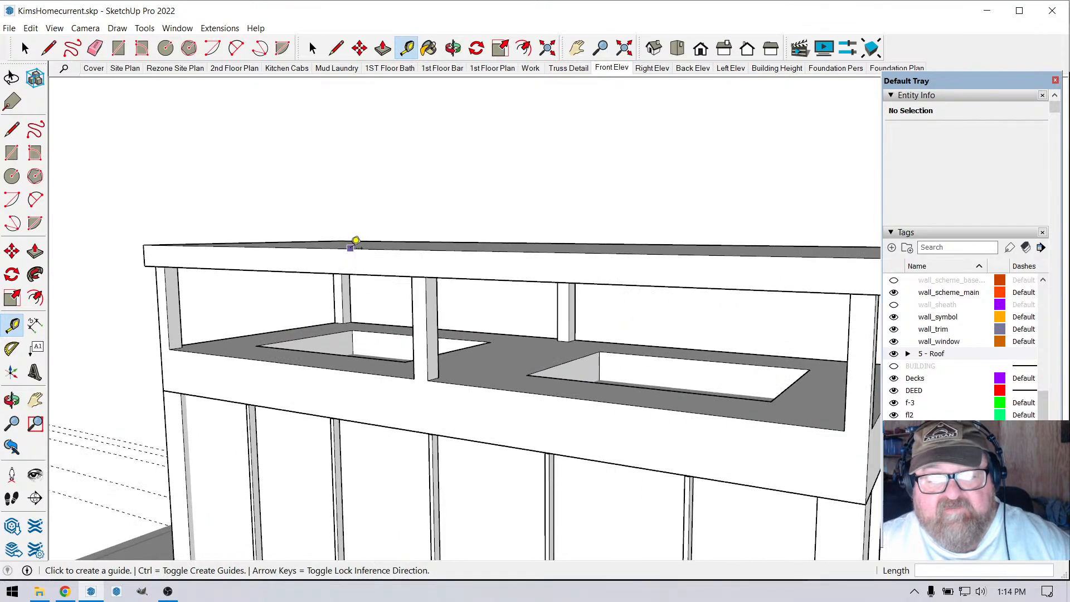
{"action": "scroll", "coordinate": [346, 270], "scroll_direction": "down", "scroll_amount": 6}
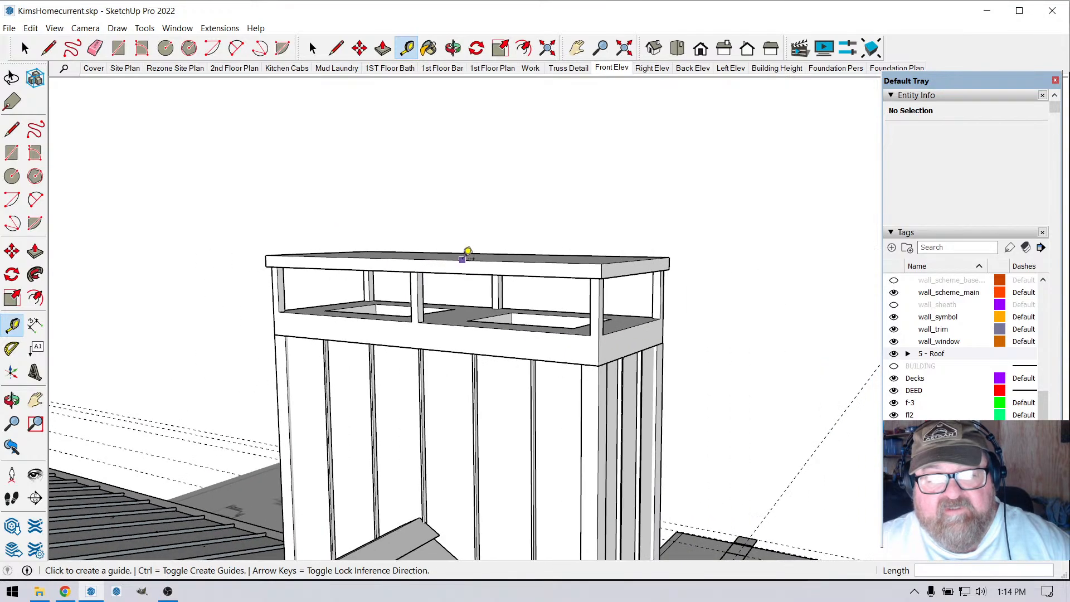
{"action": "scroll", "coordinate": [470, 251], "scroll_direction": "down", "scroll_amount": 5}
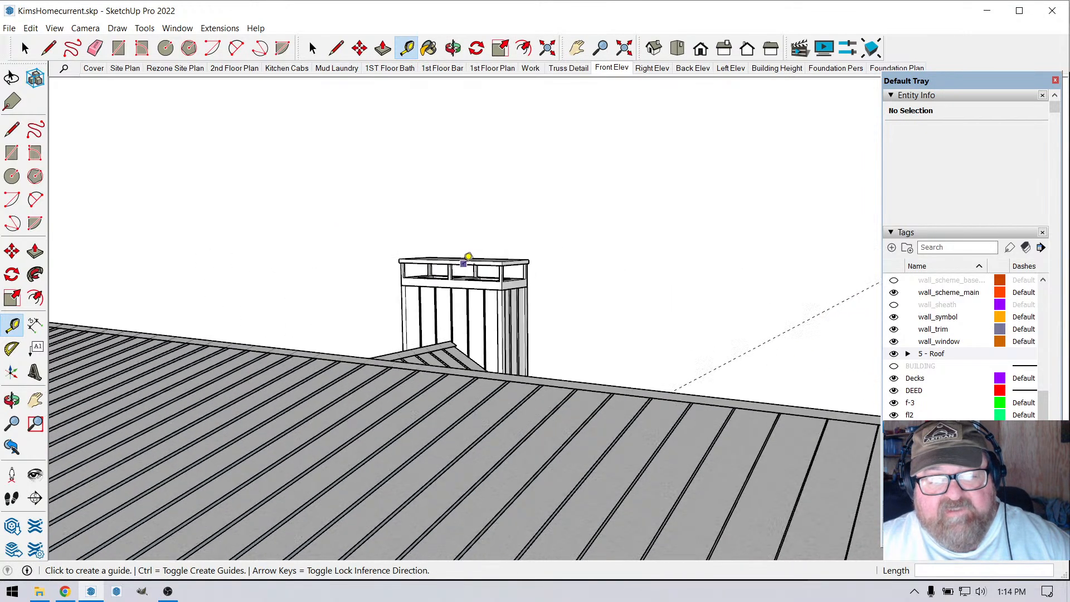
{"action": "scroll", "coordinate": [233, 467], "scroll_direction": "down", "scroll_amount": 2}
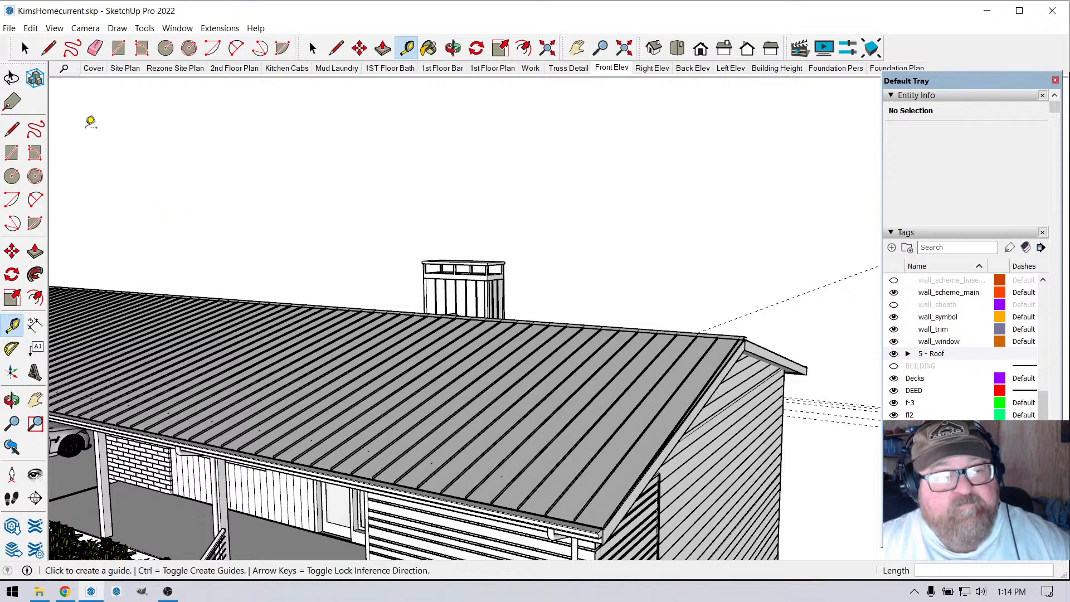
- Return to the 2nd Floor Plan scene in top view, framing the fireplace flue elevation beside the specification sheet
{"action": "left_click", "coordinate": [222, 71]}
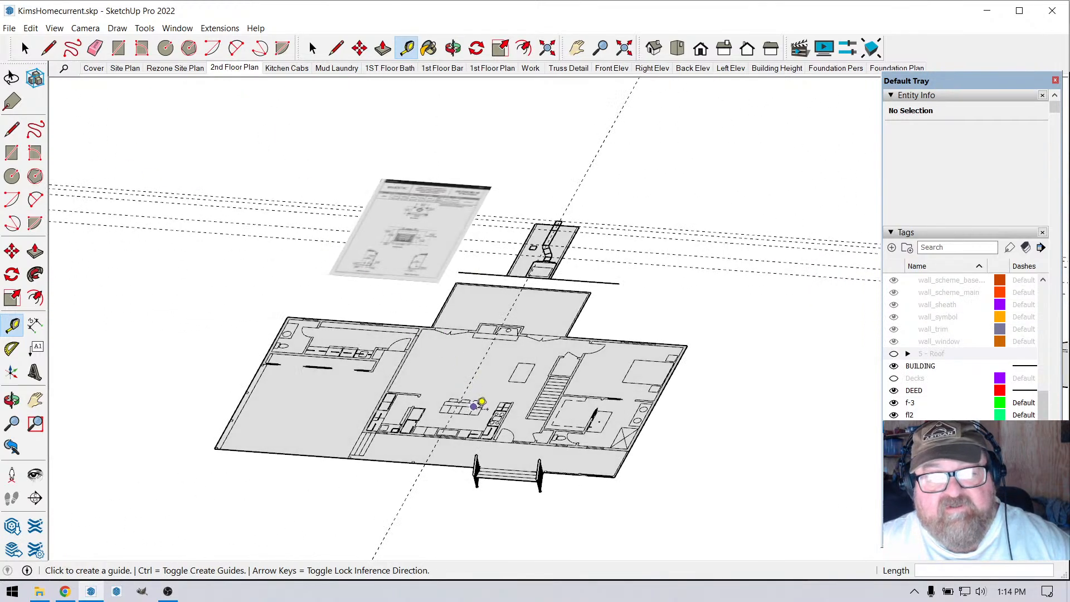
{"action": "scroll", "coordinate": [535, 515], "scroll_direction": "down", "scroll_amount": 2}
{"action": "scroll", "coordinate": [438, 167], "scroll_direction": "up", "scroll_amount": 5}
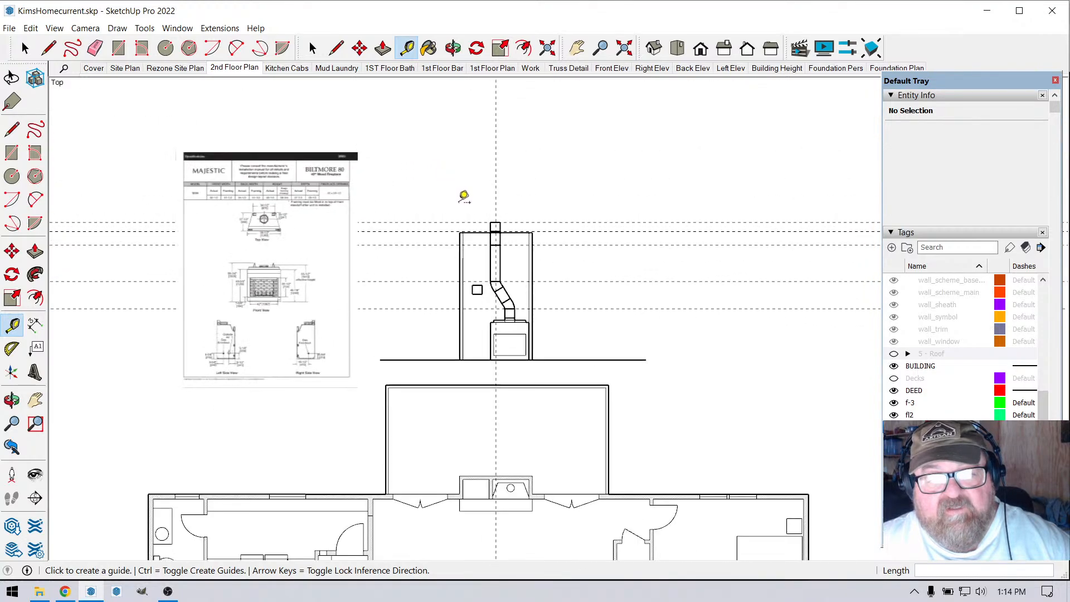
{"action": "scroll", "coordinate": [463, 196], "scroll_direction": "up", "scroll_amount": 2}
- Search the 3D Warehouse for "chimney cap"
{"action": "left_click", "coordinate": [177, 27]}
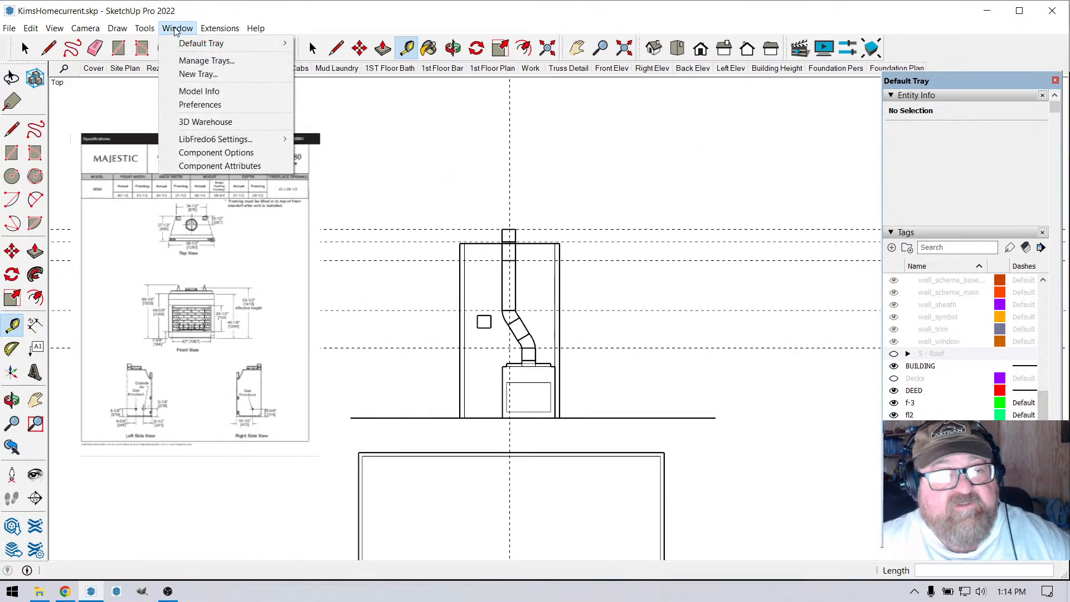
{"action": "left_click", "coordinate": [183, 121]}
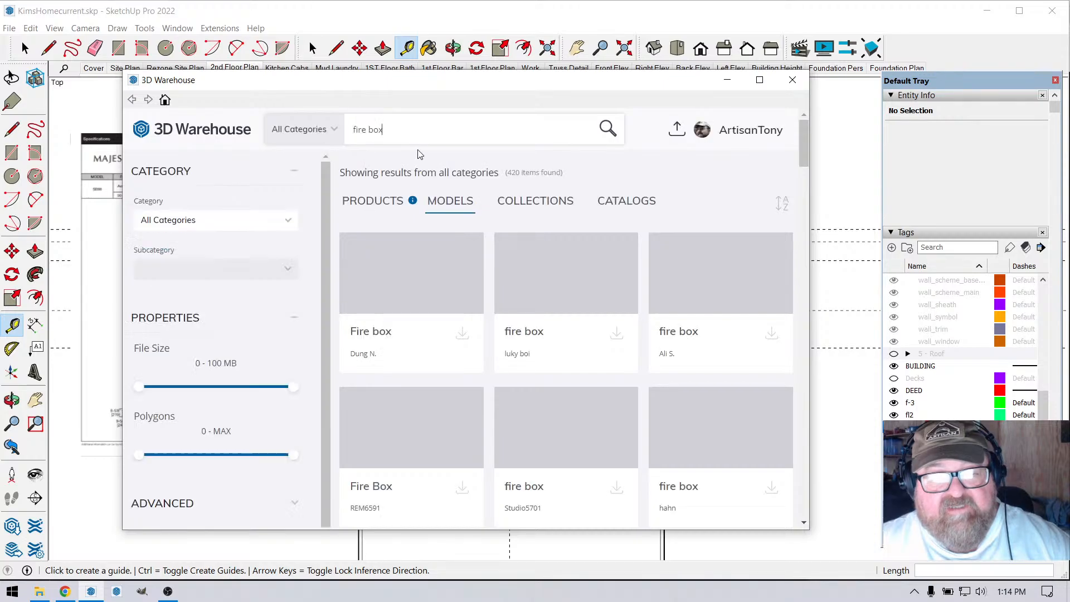
{"action": "key", "text": "BackSpace"}
{"action": "key", "text": "BackSpace"}
{"action": "key", "text": "BackSpace"}
{"action": "key", "text": "BackSpace"}
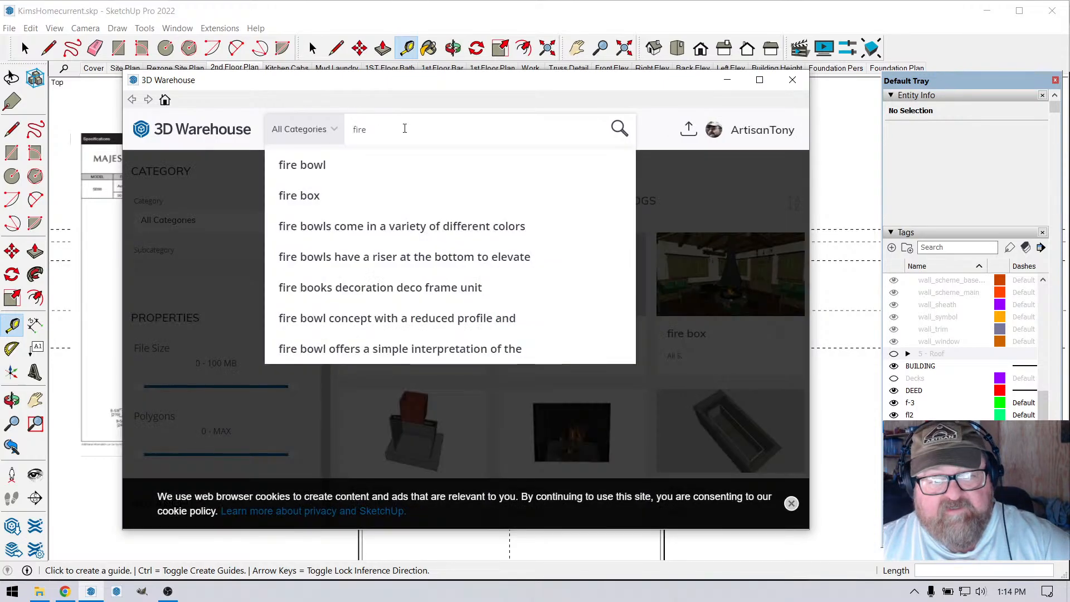
{"action": "key", "text": "BackSpace"}
{"action": "key", "text": "BackSpace"}
{"action": "key", "text": "BackSpace"}
{"action": "key", "text": "BackSpace"}
{"action": "type", "text": "chim"}
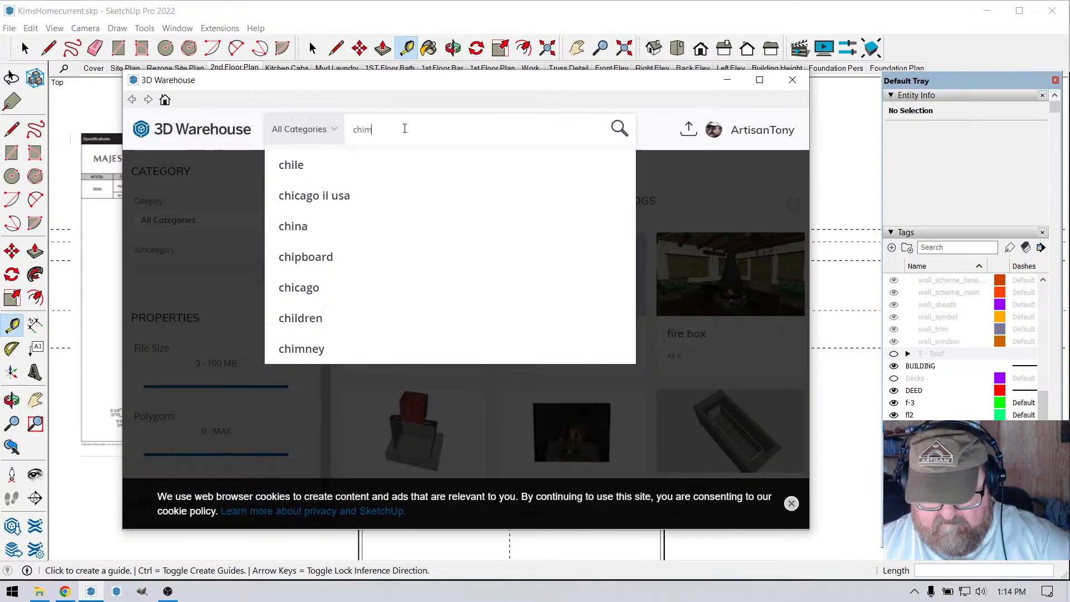
{"action": "type", "text": "ney cap"}
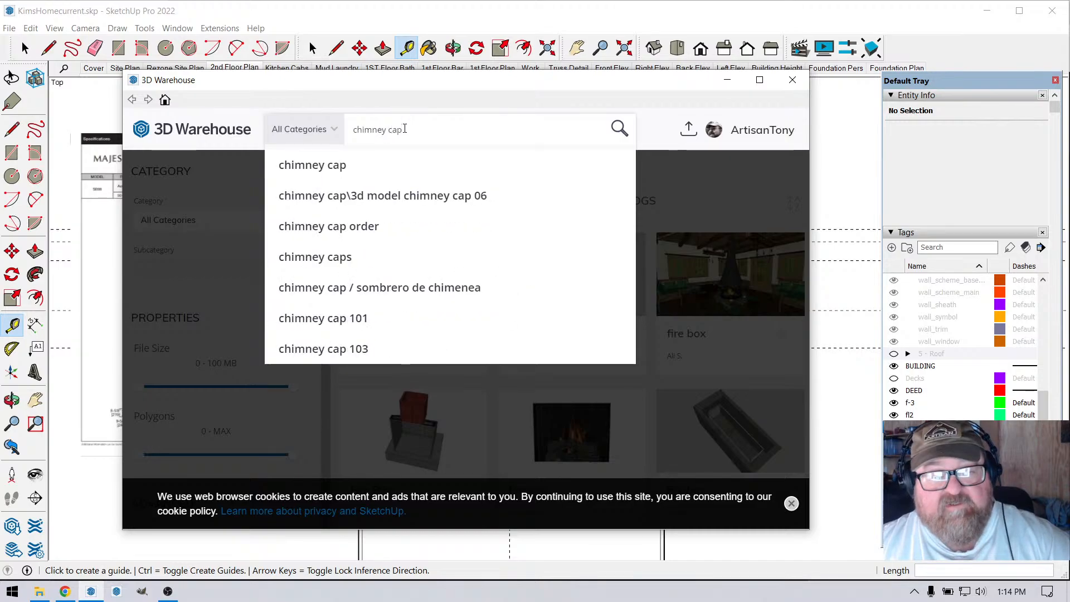
{"action": "key", "text": "Return"}
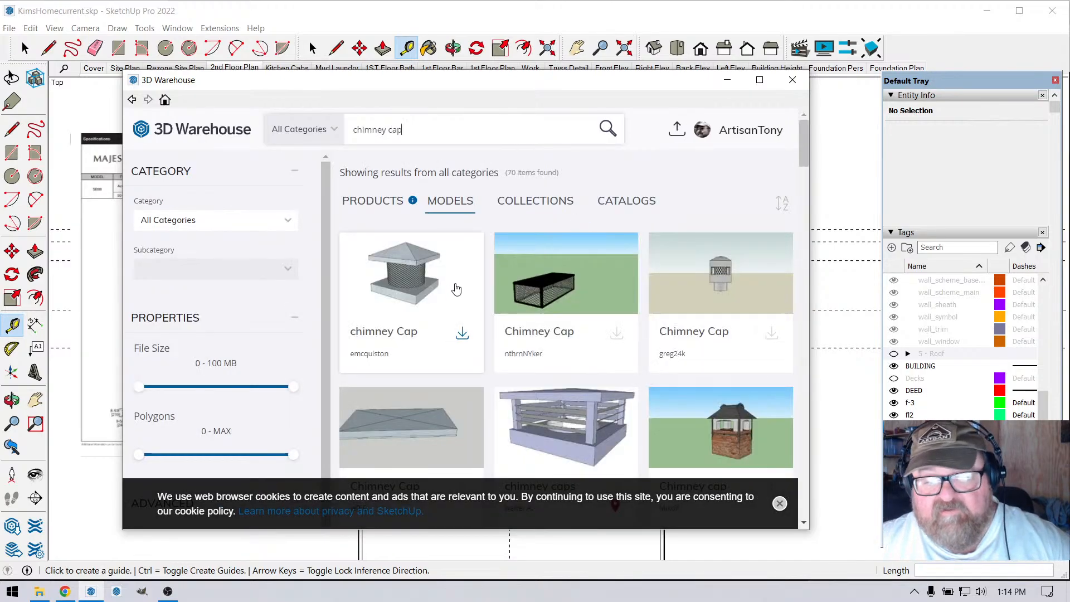
- Load the 8-Inch Chimney Cap directly into the model and place it beside the top of the flue pipe
{"action": "scroll", "coordinate": [456, 289], "scroll_direction": "down", "scroll_amount": 7}
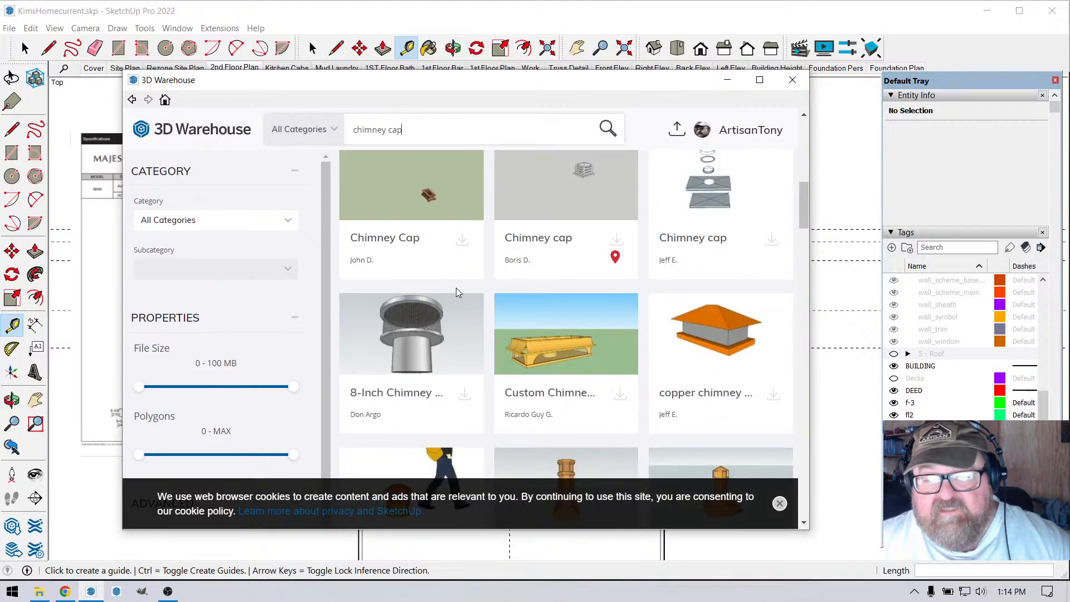
{"action": "scroll", "coordinate": [456, 288], "scroll_direction": "down", "scroll_amount": 3}
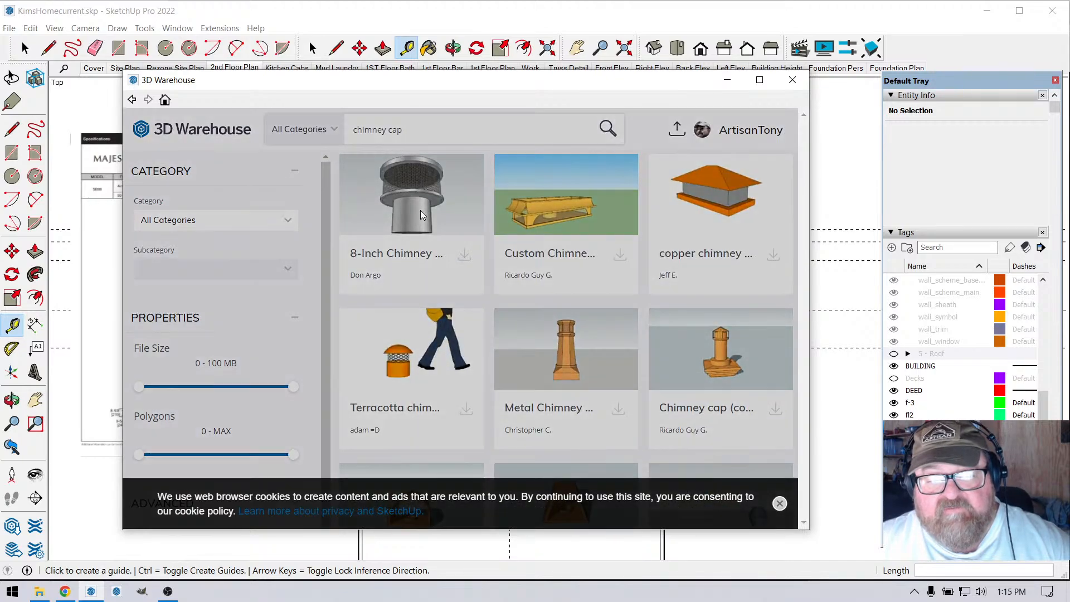
{"action": "left_click", "coordinate": [421, 214]}
{"action": "left_click", "coordinate": [573, 400]}
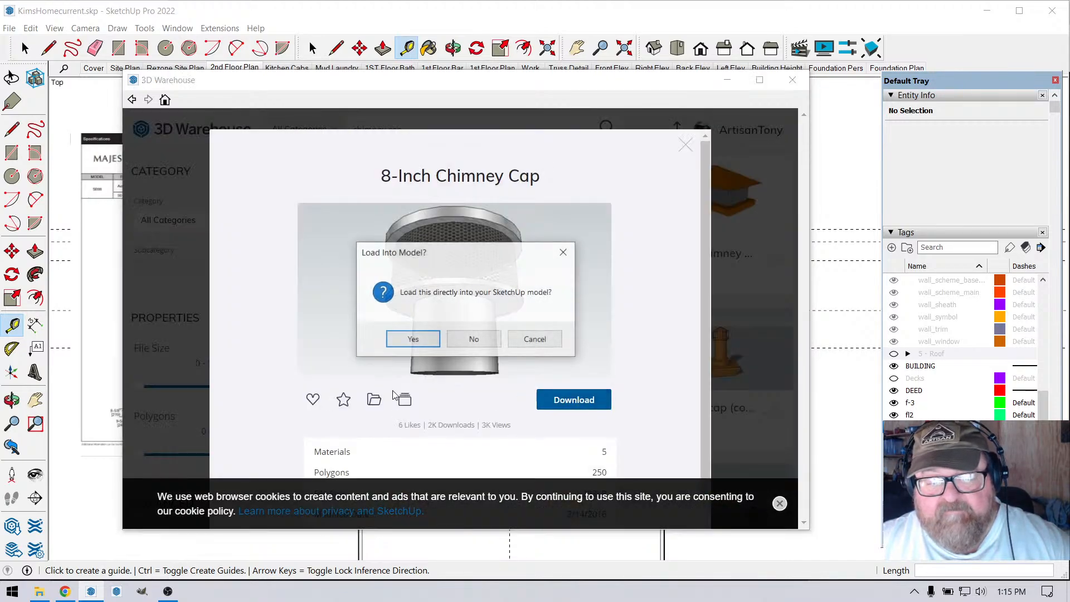
{"action": "left_click", "coordinate": [409, 337]}
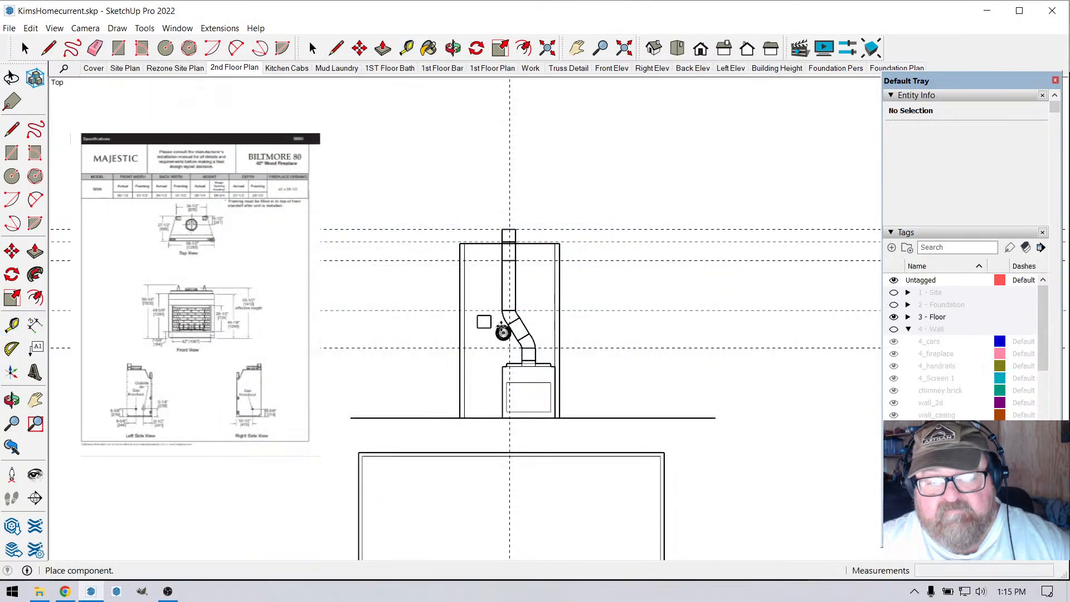
{"action": "left_click", "coordinate": [484, 221]}
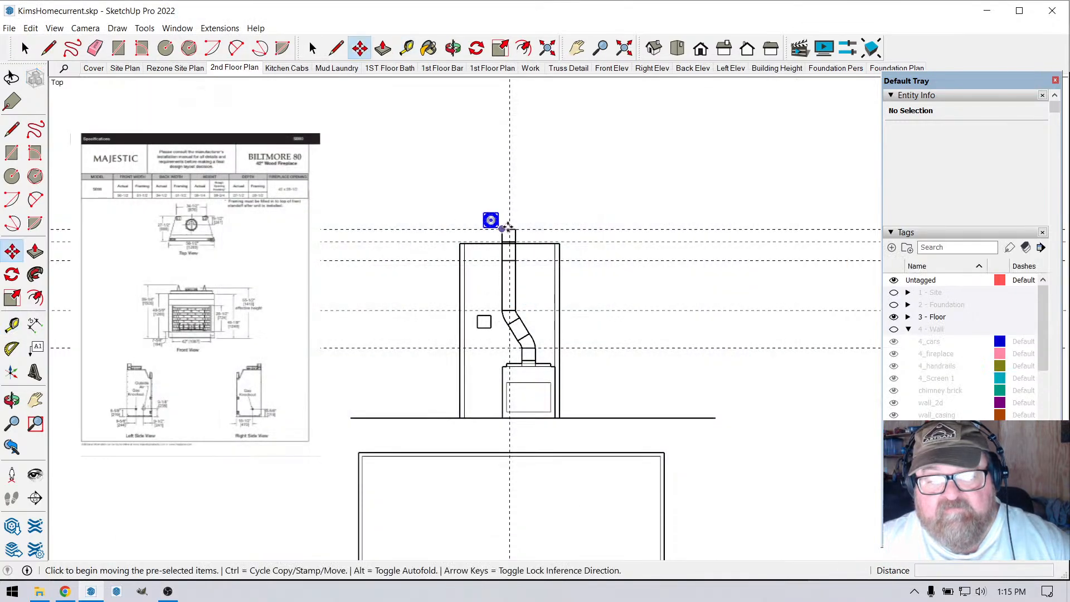
- Rotate the chimney cap 90° so it lies flat in the elevation plane, pointing along the flue pipe
{"action": "scroll", "coordinate": [507, 206], "scroll_direction": "up", "scroll_amount": 5}
{"action": "left_click", "coordinate": [453, 48]}
{"action": "left_click_drag", "start_coordinate": [448, 287], "coordinate": [157, 231]}
{"action": "left_click_drag", "start_coordinate": [543, 399], "coordinate": [344, 146]}
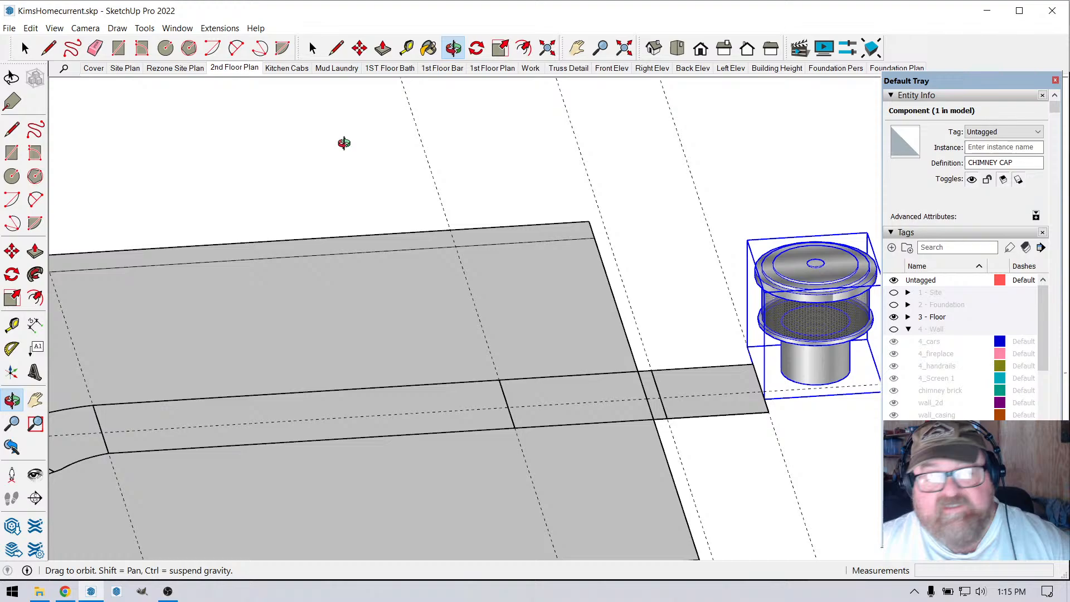
{"action": "left_click", "coordinate": [476, 48]}
{"action": "scroll", "coordinate": [446, 145], "scroll_direction": "down", "scroll_amount": 2}
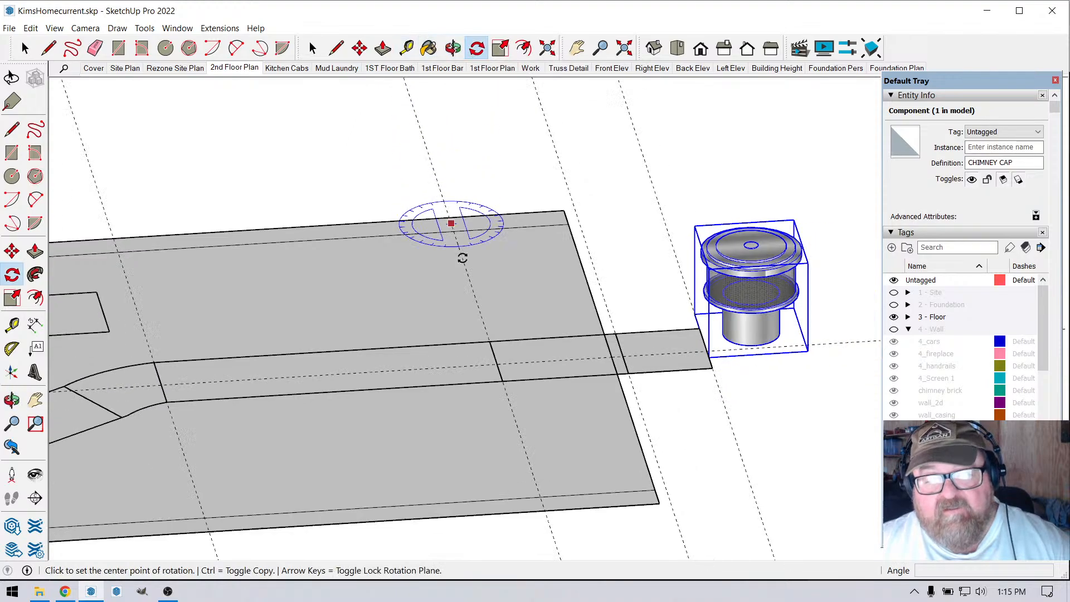
{"action": "left_click", "coordinate": [619, 505]}
{"action": "left_click", "coordinate": [659, 502]}
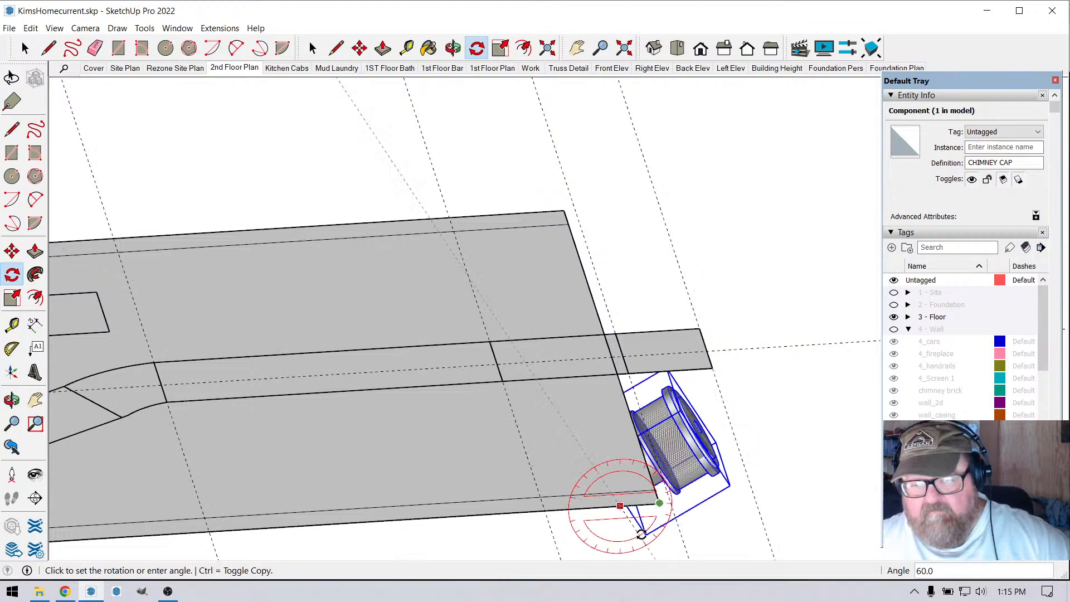
{"action": "left_click", "coordinate": [618, 539]}
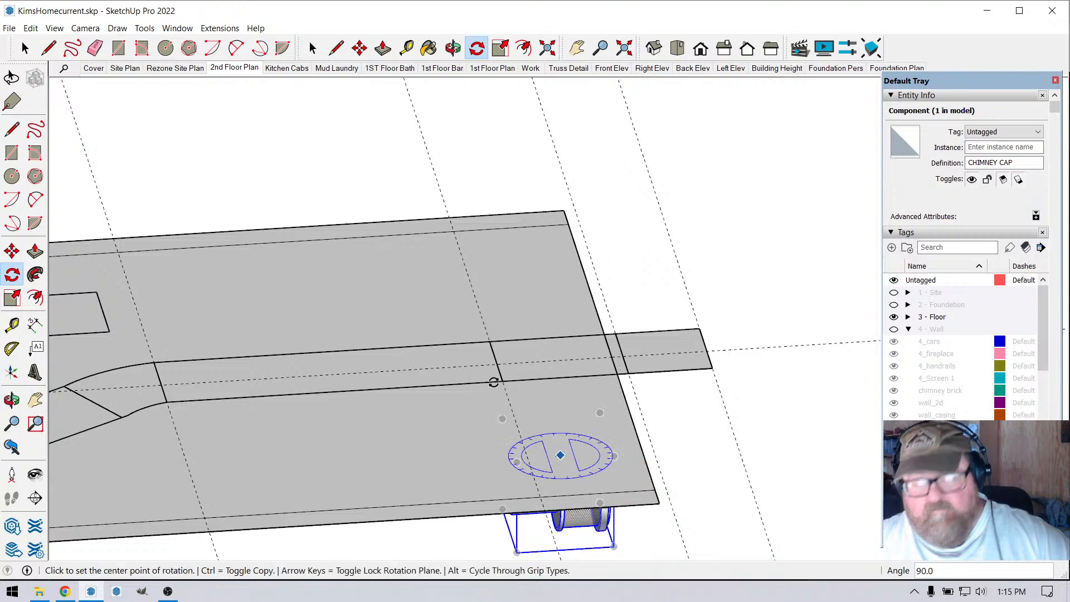
- Move the chimney cap from beside the chase to the open end of the uppermost pipe section
{"action": "key", "text": "m"}
{"action": "left_click", "coordinate": [591, 538]}
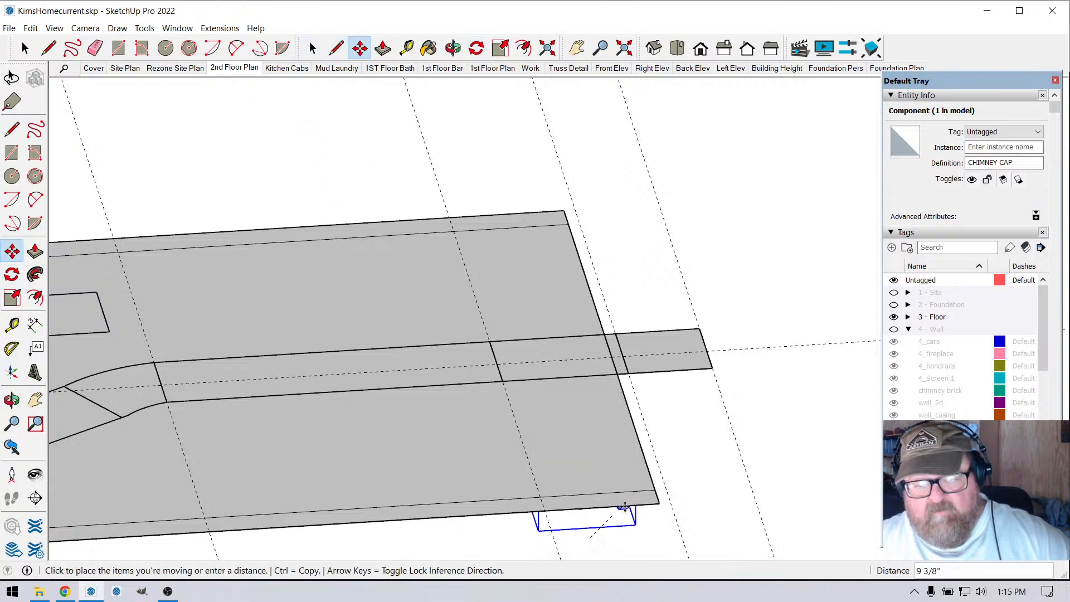
{"action": "left_click", "coordinate": [780, 393]}
{"action": "scroll", "coordinate": [780, 393], "scroll_direction": "up", "scroll_amount": 4}
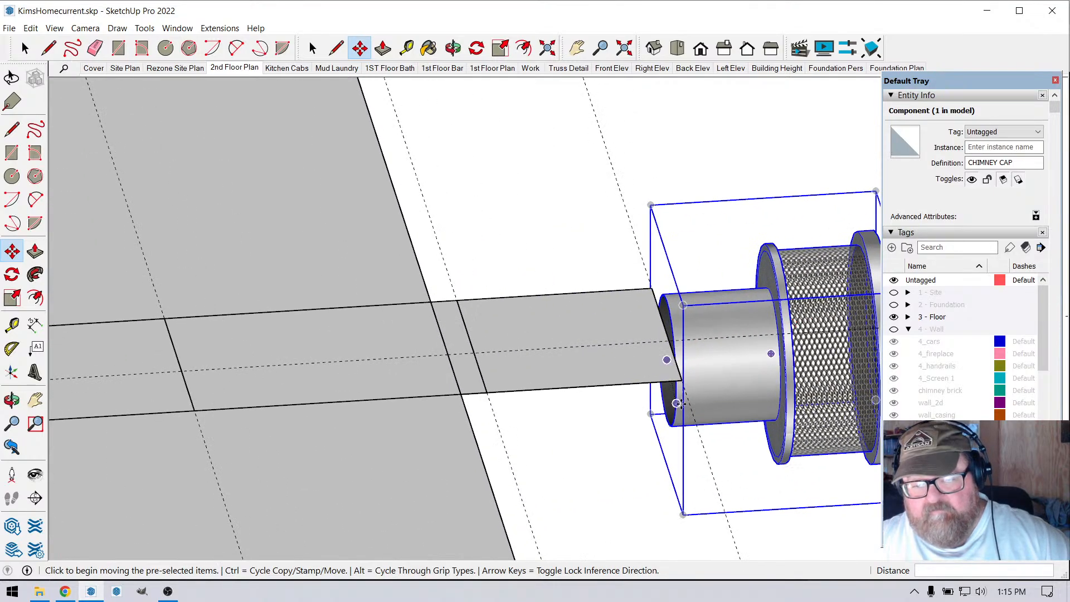
{"action": "left_click", "coordinate": [677, 402]}
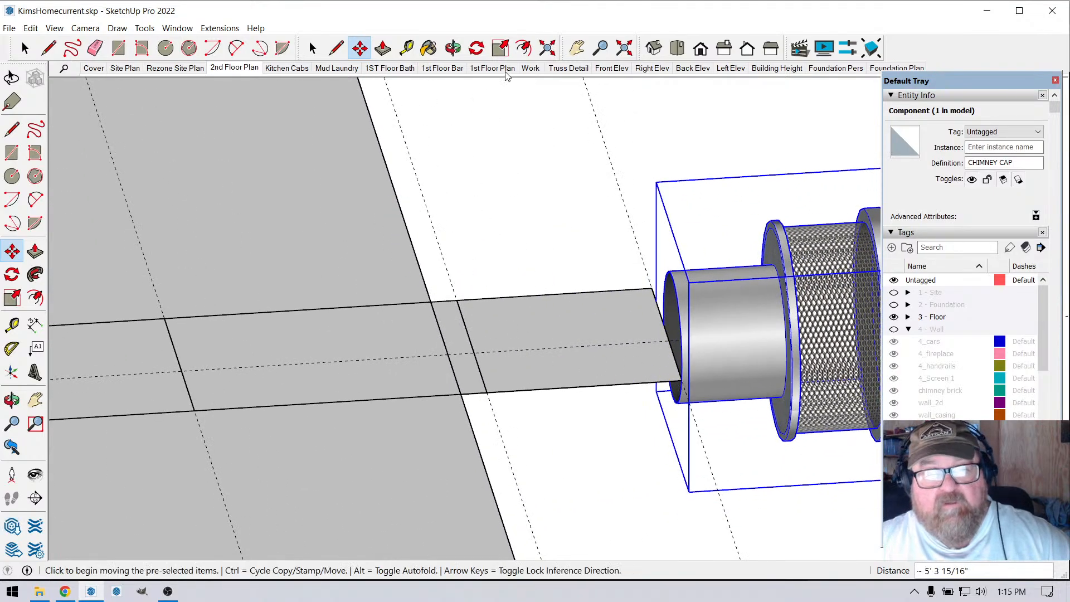
- In top view, slide the chimney cap sideways about 2 5/8" along the pipe's end toward the vertical centre guide
{"action": "left_click", "coordinate": [677, 49]}
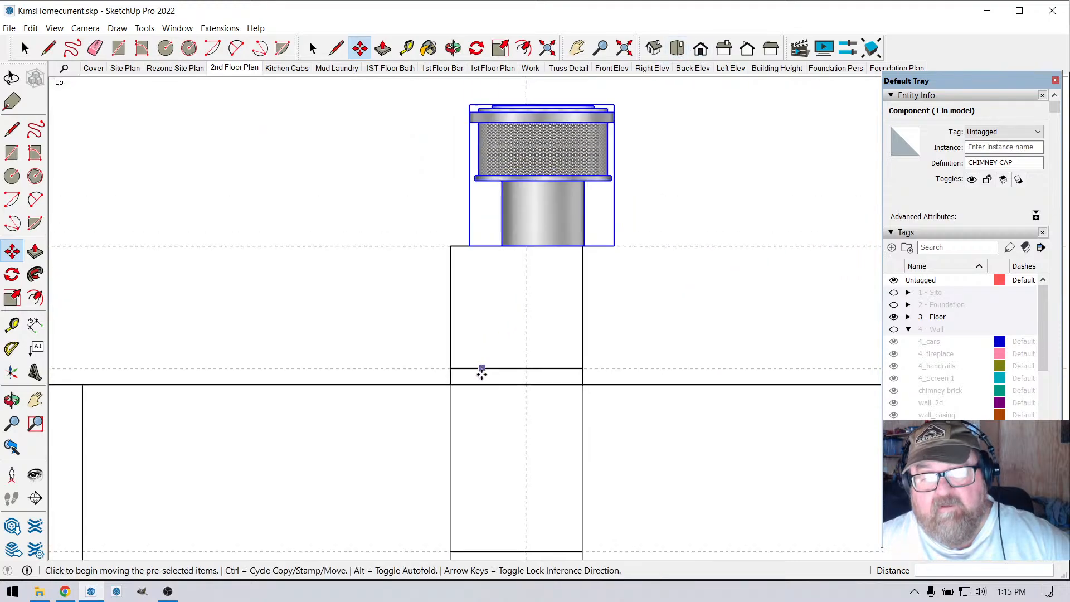
{"action": "scroll", "coordinate": [482, 374], "scroll_direction": "down", "scroll_amount": 2}
{"action": "scroll", "coordinate": [490, 286], "scroll_direction": "up", "scroll_amount": 3}
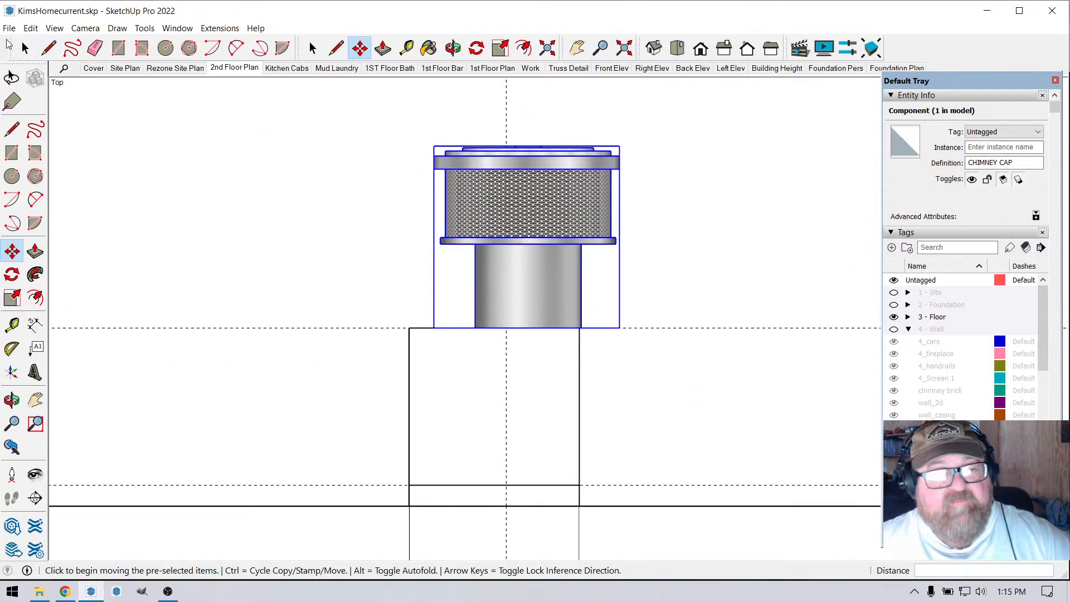
{"action": "left_click", "coordinate": [25, 49]}
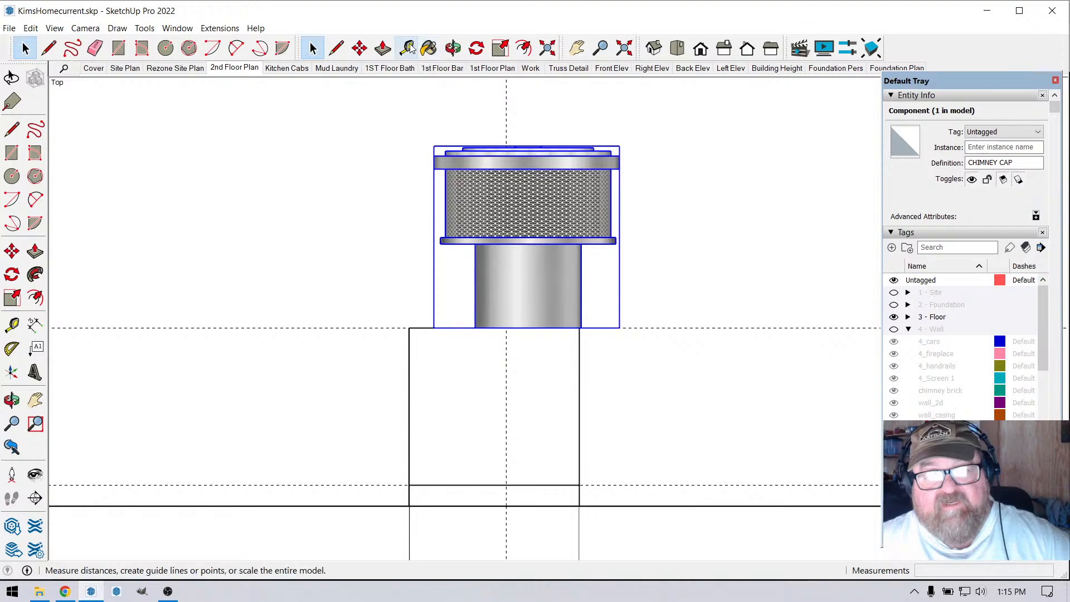
{"action": "left_click", "coordinate": [360, 48]}
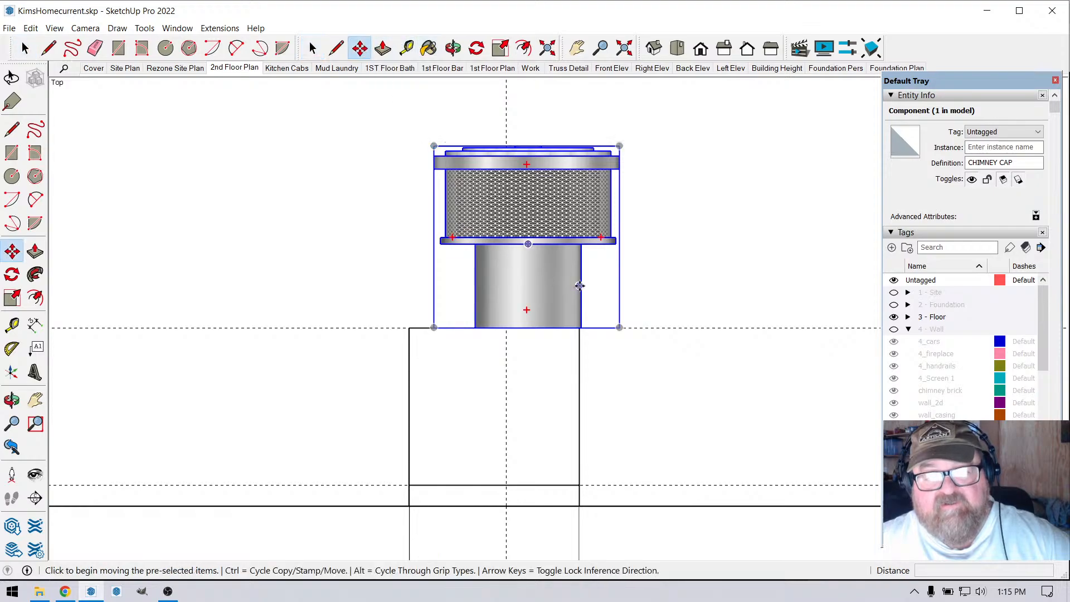
{"action": "left_click", "coordinate": [535, 269]}
{"action": "left_click", "coordinate": [501, 268]}
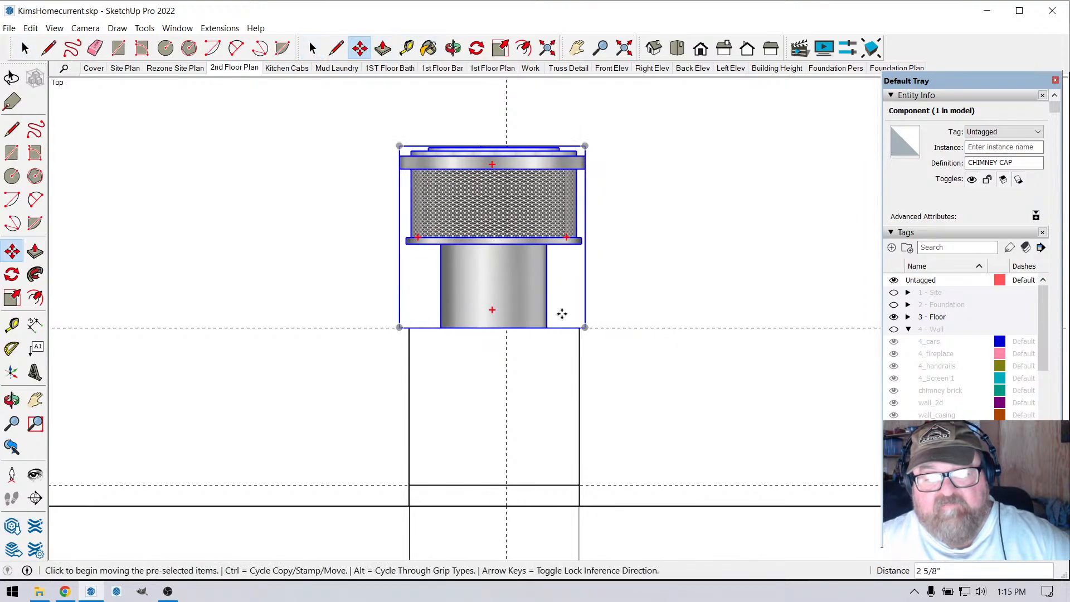
{"action": "scroll", "coordinate": [562, 313], "scroll_direction": "down", "scroll_amount": 4}
{"action": "scroll", "coordinate": [529, 100], "scroll_direction": "up", "scroll_amount": 4}
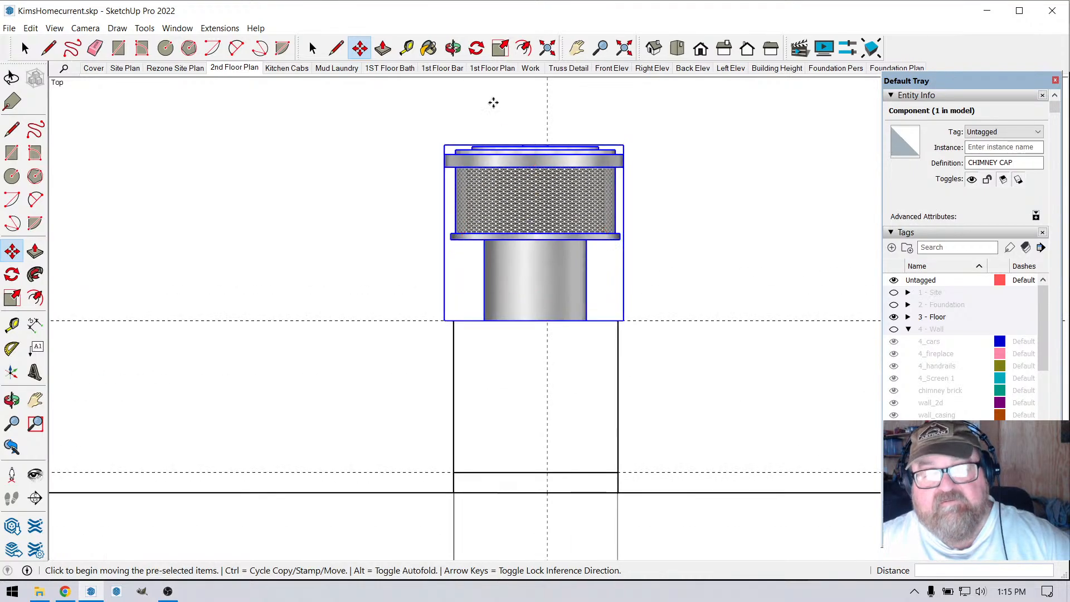
- Widen the chimney cap along the red axis from both sides, scaling by about 1.26 and 1.2, to suit the pipe's width
{"action": "left_click", "coordinate": [500, 49]}
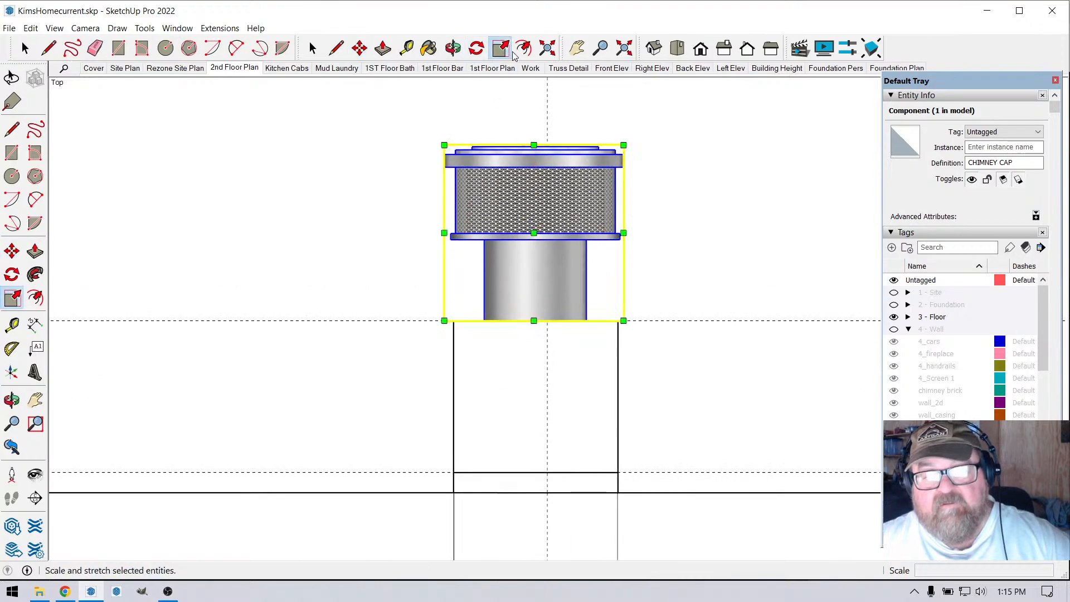
{"action": "left_click", "coordinate": [452, 48]}
{"action": "left_click_drag", "start_coordinate": [440, 123], "coordinate": [418, 148]}
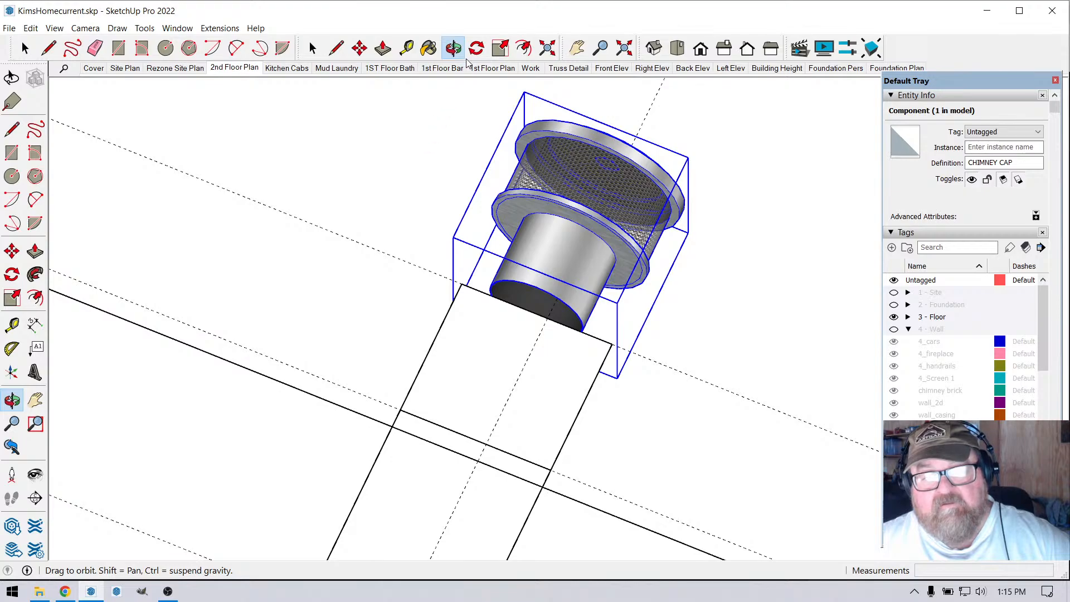
{"action": "left_click", "coordinate": [500, 48]}
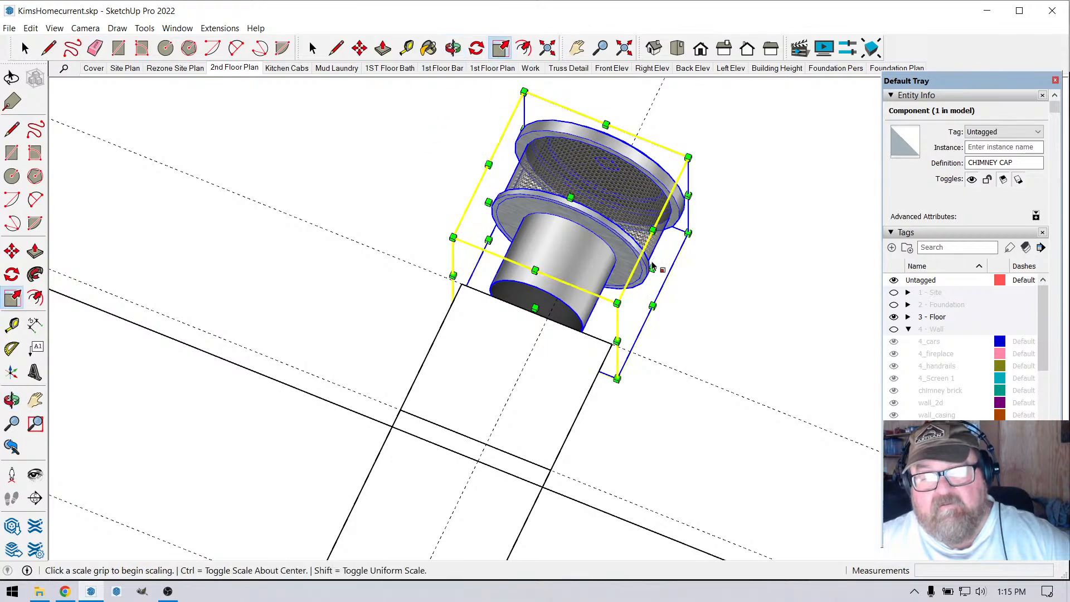
{"action": "left_click", "coordinate": [650, 268]}
{"action": "left_click", "coordinate": [695, 286]}
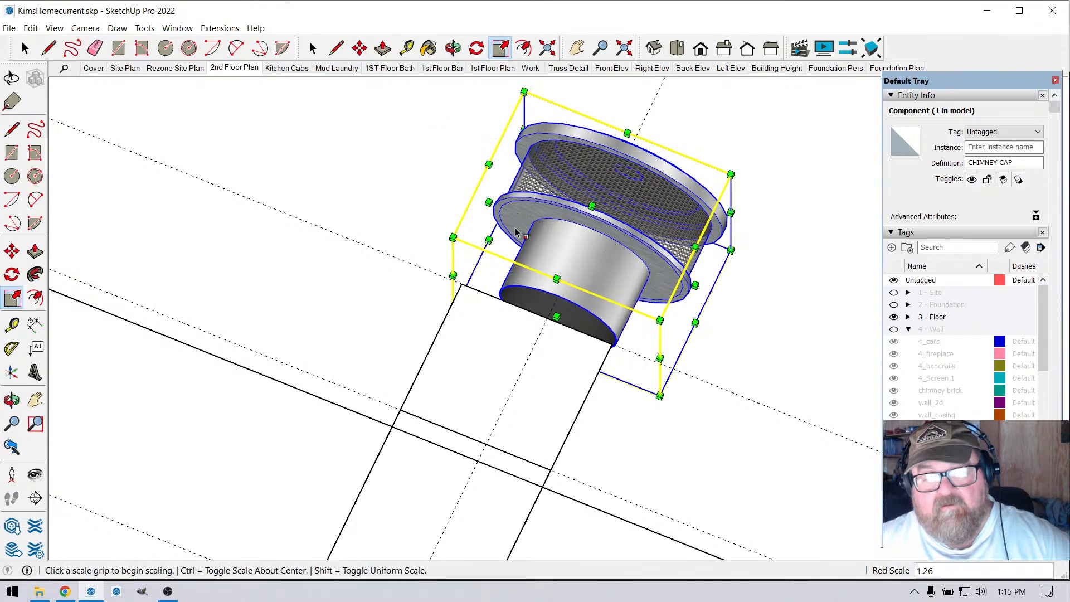
{"action": "left_click", "coordinate": [488, 202]}
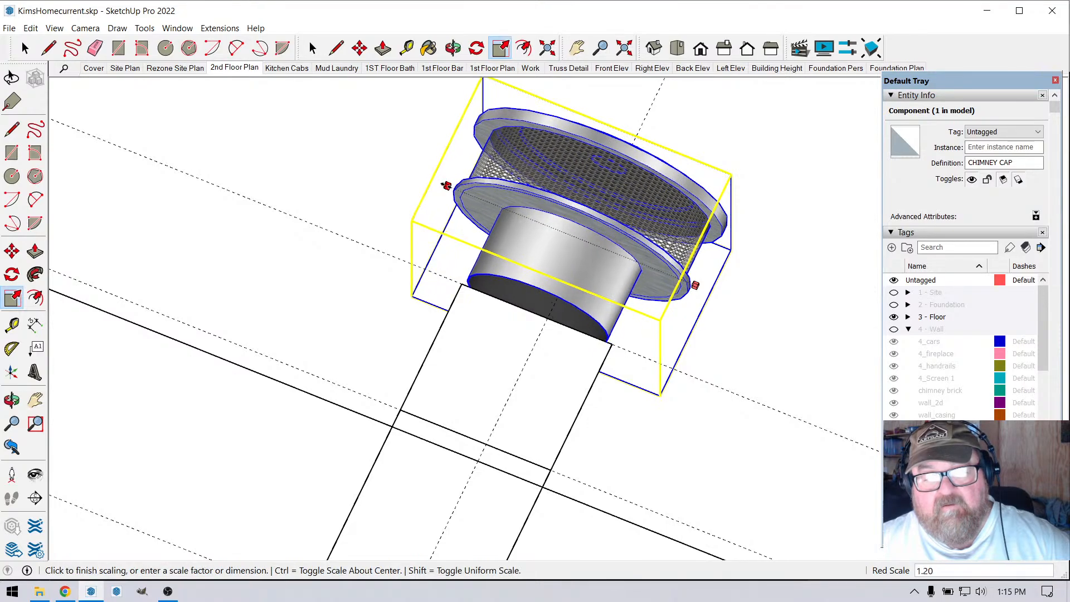
{"action": "left_click", "coordinate": [454, 205]}
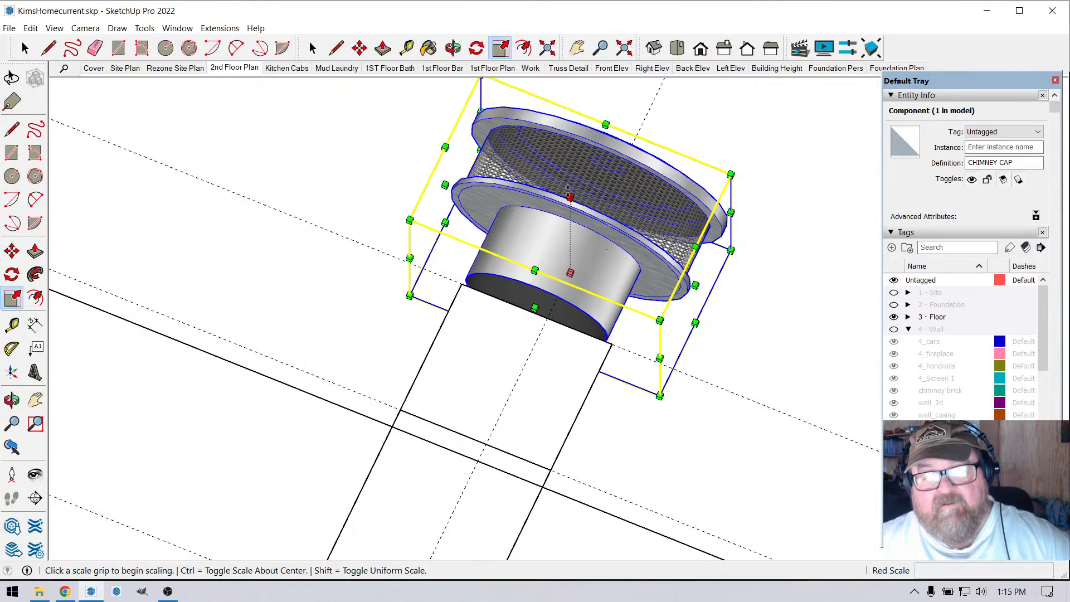
- Scale the chimney cap's depth perpendicular to the drawing plane by about 1.59, and return to the top view
{"action": "left_click", "coordinate": [568, 195]}
{"action": "left_click", "coordinate": [517, 269]}
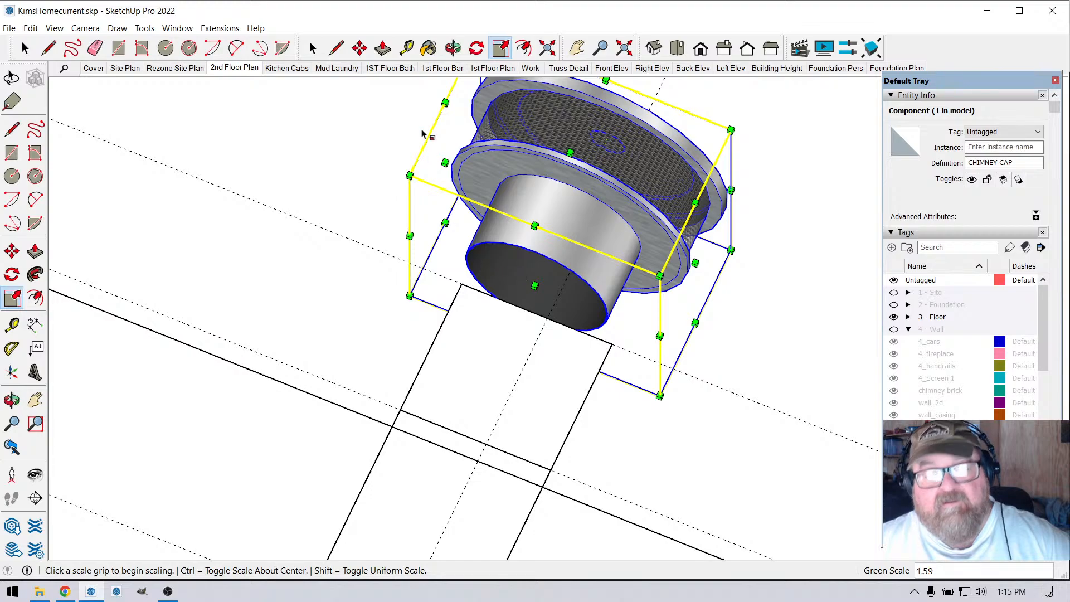
{"action": "left_click", "coordinate": [677, 48]}
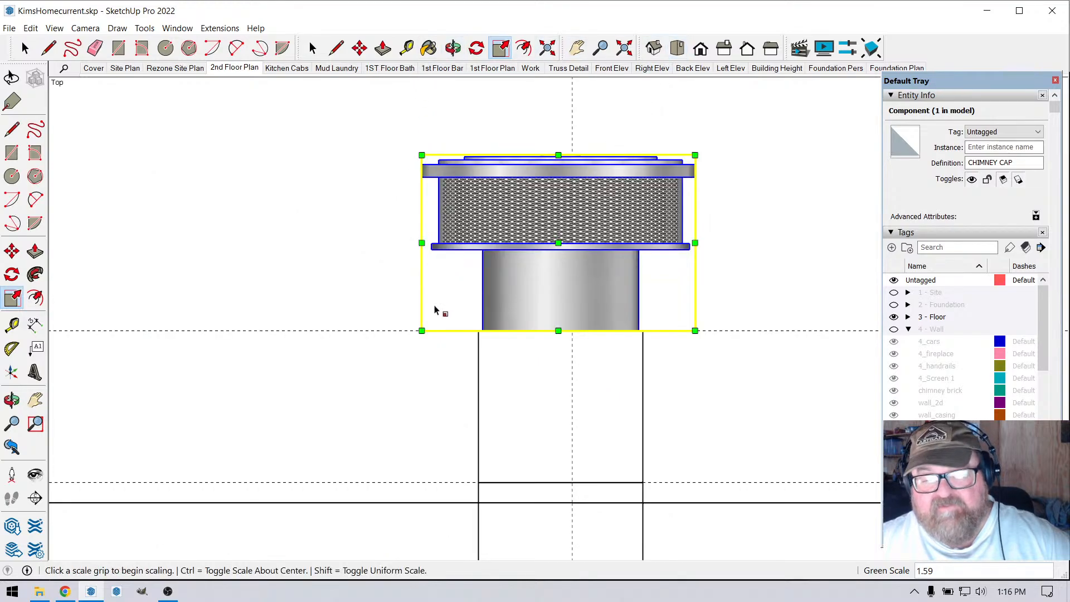
{"action": "key", "text": "space"}
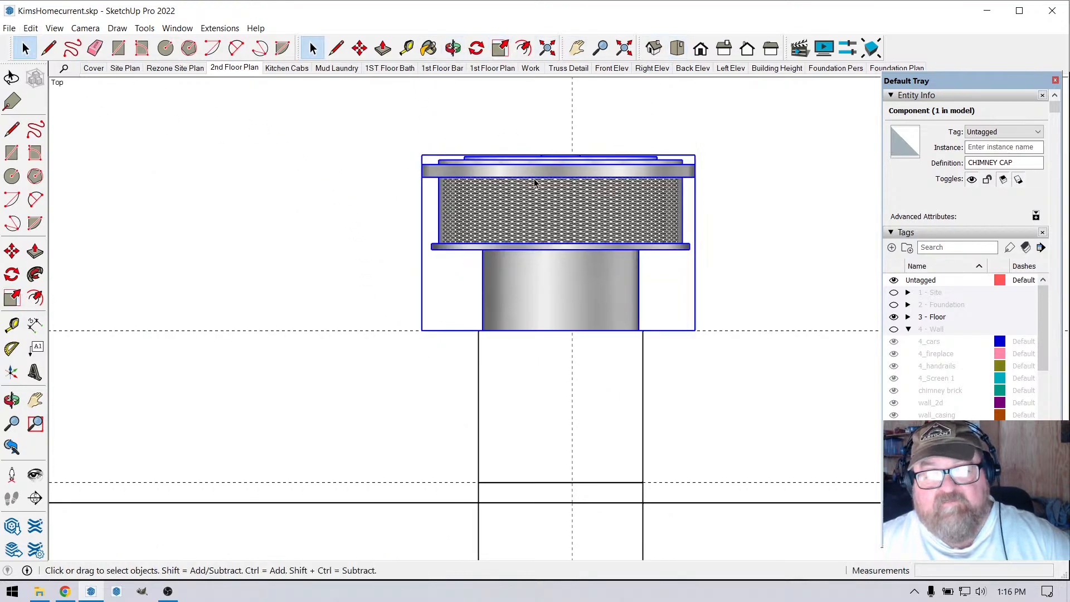
- Stretch the chimney cap's height away from the pipe end by a factor of about 1.33, and deselect it
{"action": "left_click", "coordinate": [500, 48]}
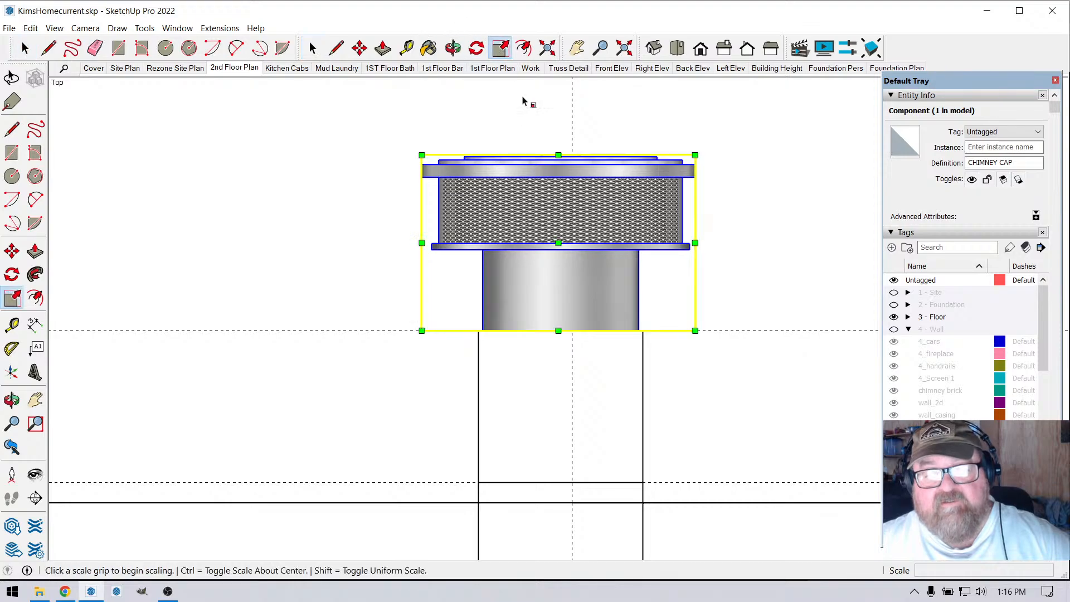
{"action": "left_click", "coordinate": [558, 155]}
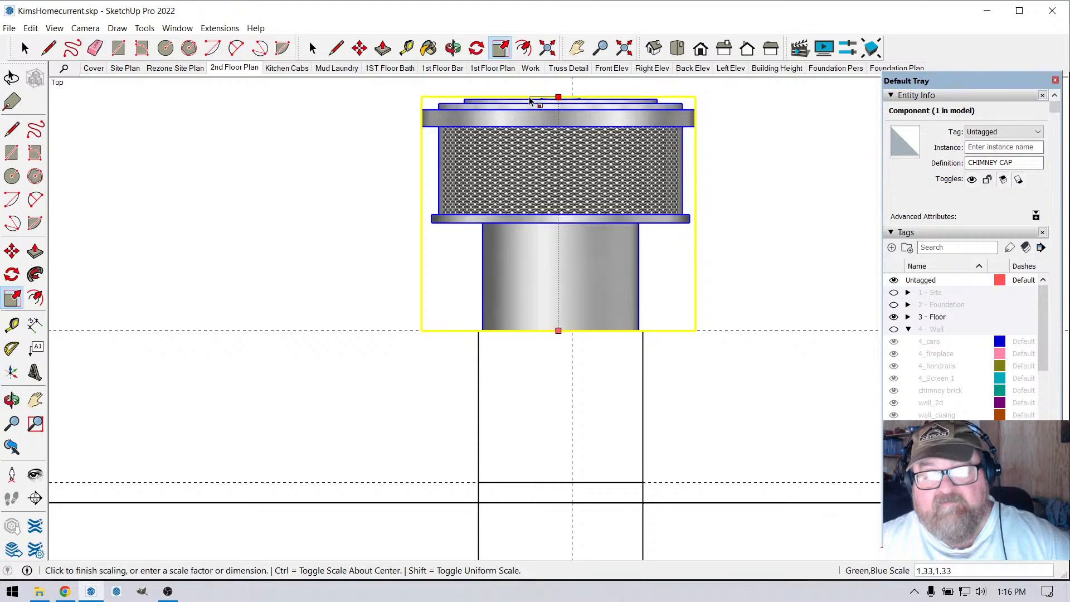
{"action": "left_click", "coordinate": [529, 100]}
{"action": "scroll", "coordinate": [600, 287], "scroll_direction": "down", "scroll_amount": 3}
{"action": "scroll", "coordinate": [424, 229], "scroll_direction": "down", "scroll_amount": 4}
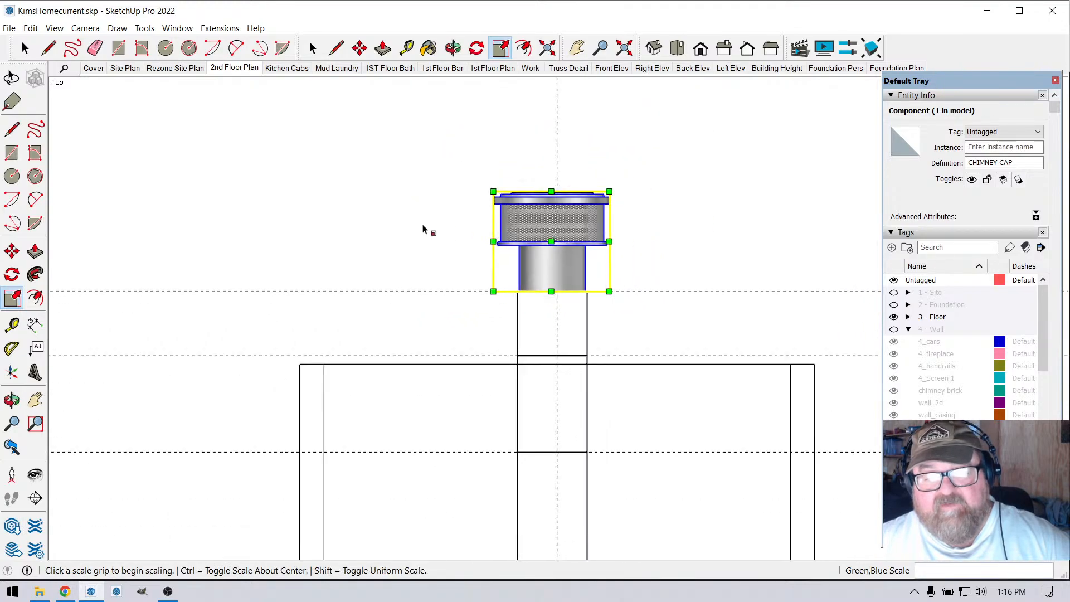
{"action": "scroll", "coordinate": [504, 271], "scroll_direction": "up", "scroll_amount": 2}
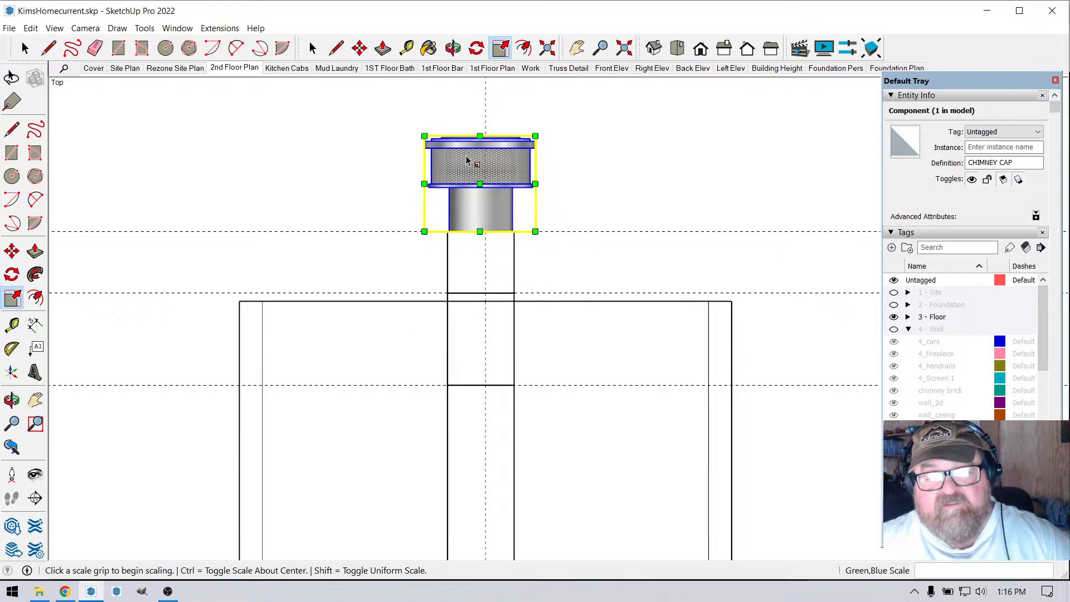
{"action": "scroll", "coordinate": [472, 173], "scroll_direction": "down", "scroll_amount": 3}
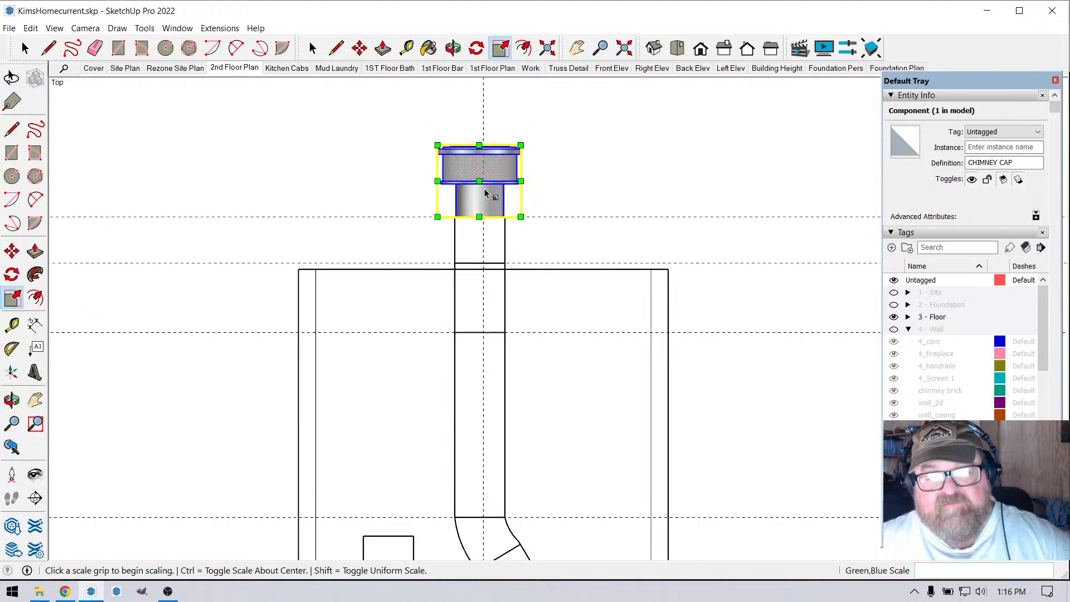
{"action": "left_click", "coordinate": [25, 48]}
{"action": "left_click", "coordinate": [405, 205]}
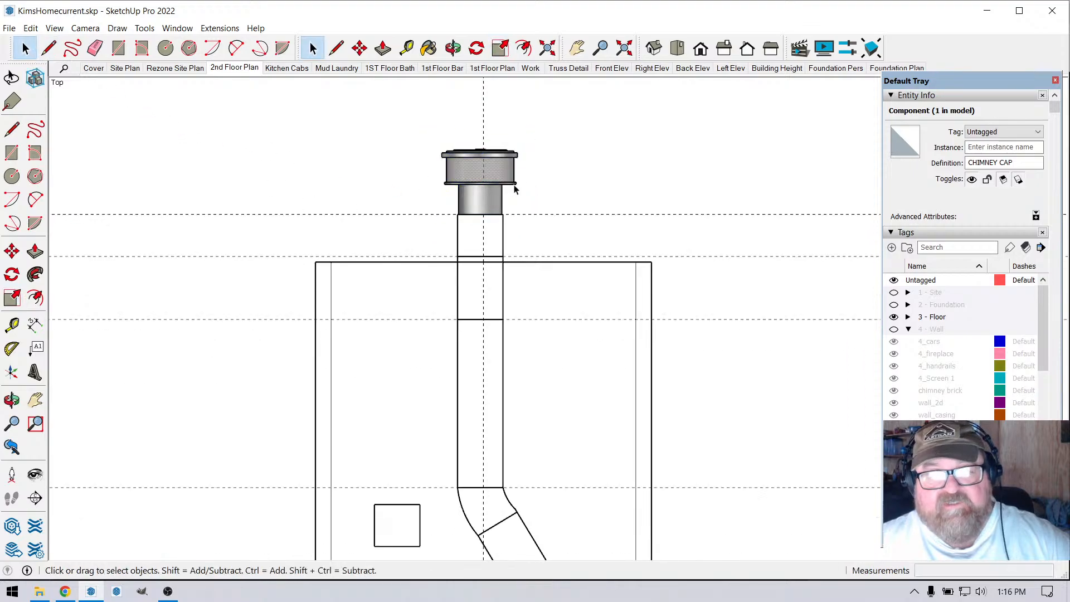
- Switch to YouTube Studio in the browser to read the live chat, and return to the SketchUp drawing
{"action": "scroll", "coordinate": [516, 191], "scroll_direction": "down", "scroll_amount": 1}
{"action": "scroll", "coordinate": [510, 293], "scroll_direction": "up", "scroll_amount": 1}
{"action": "scroll", "coordinate": [509, 293], "scroll_direction": "down", "scroll_amount": 2}
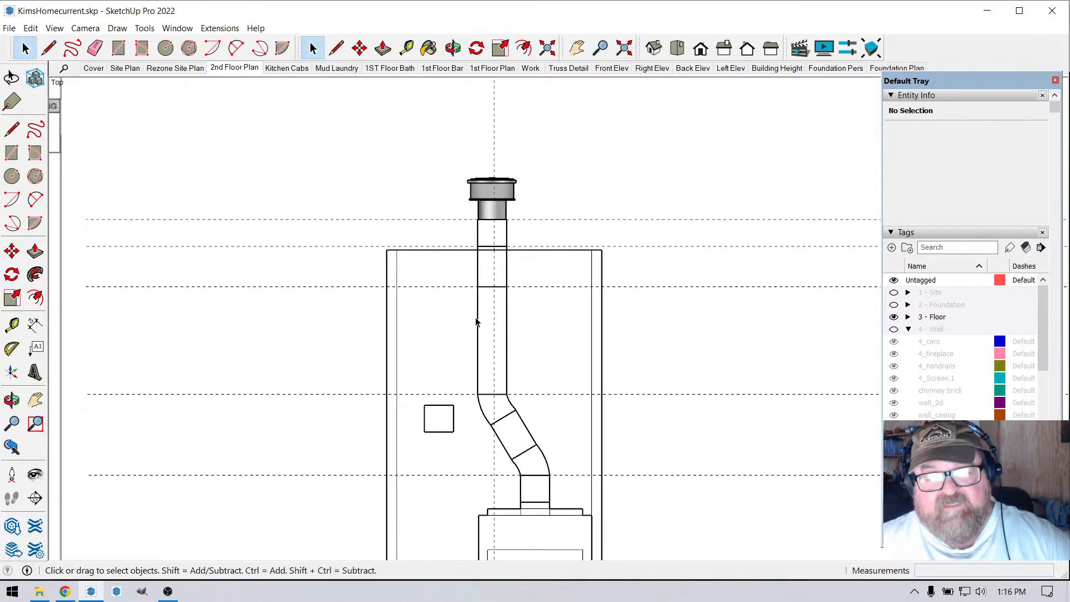
{"action": "scroll", "coordinate": [476, 321], "scroll_direction": "down", "scroll_amount": 1}
{"action": "left_click", "coordinate": [65, 591]}
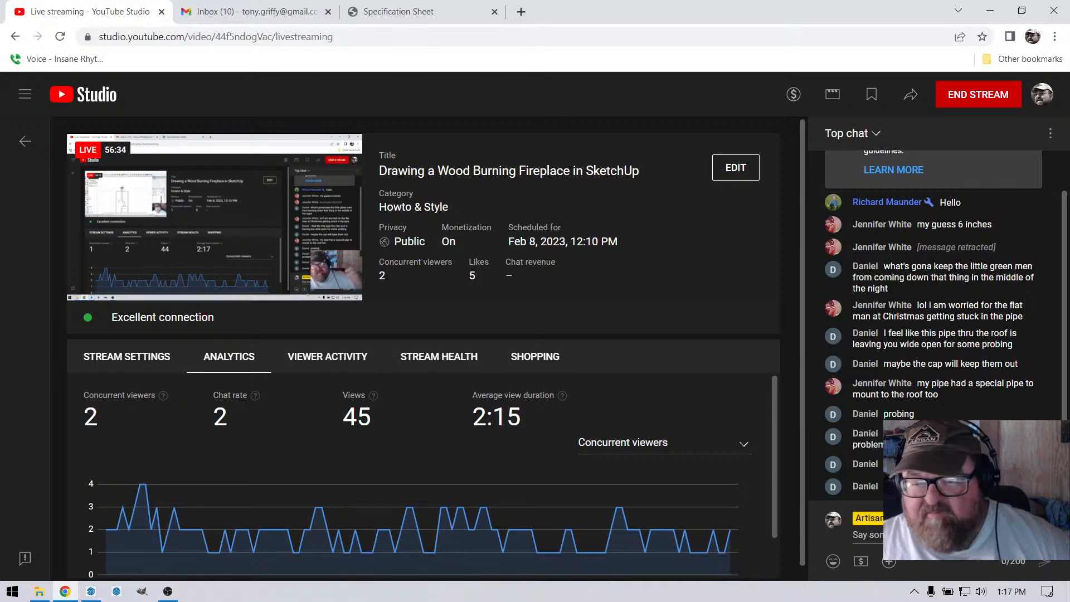
{"action": "left_click", "coordinate": [91, 592]}
- Examine the finished fireplace and flue elevation together with the floor plan, at an oblique angle and in top view
{"action": "scroll", "coordinate": [390, 382], "scroll_direction": "down", "scroll_amount": 4}
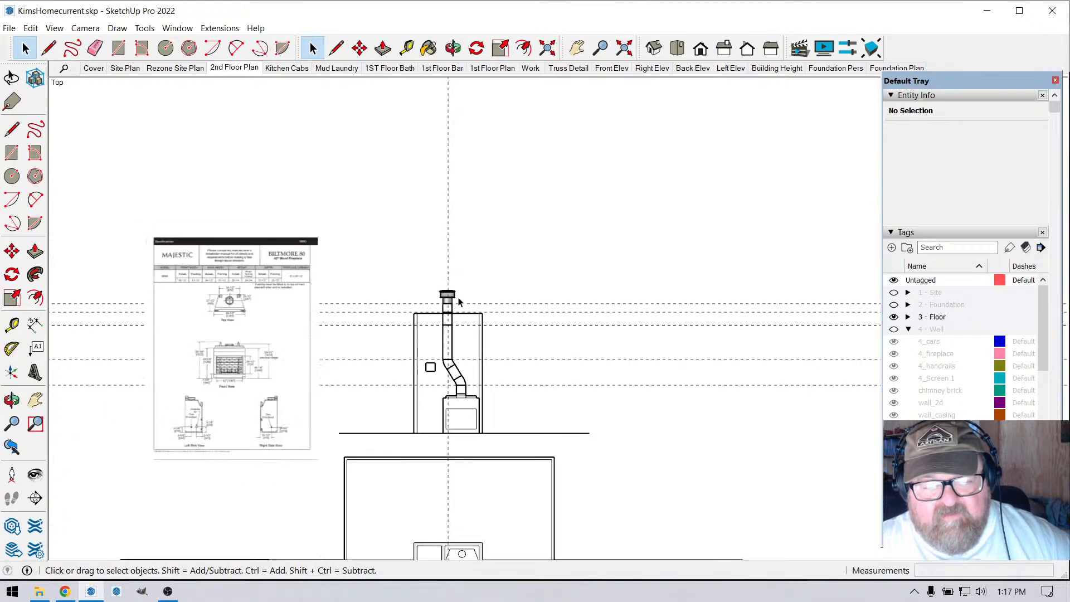
{"action": "scroll", "coordinate": [456, 318], "scroll_direction": "down", "scroll_amount": 3}
{"action": "key", "text": "o"}
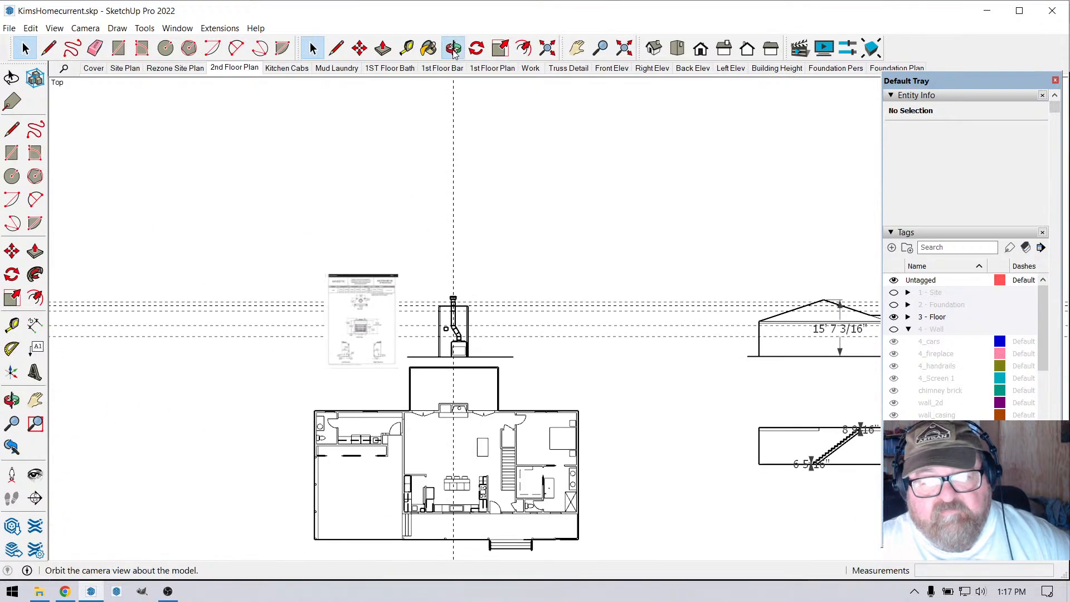
{"action": "left_click_drag", "start_coordinate": [478, 421], "coordinate": [388, 308]}
{"action": "scroll", "coordinate": [431, 311], "scroll_direction": "up", "scroll_amount": 3}
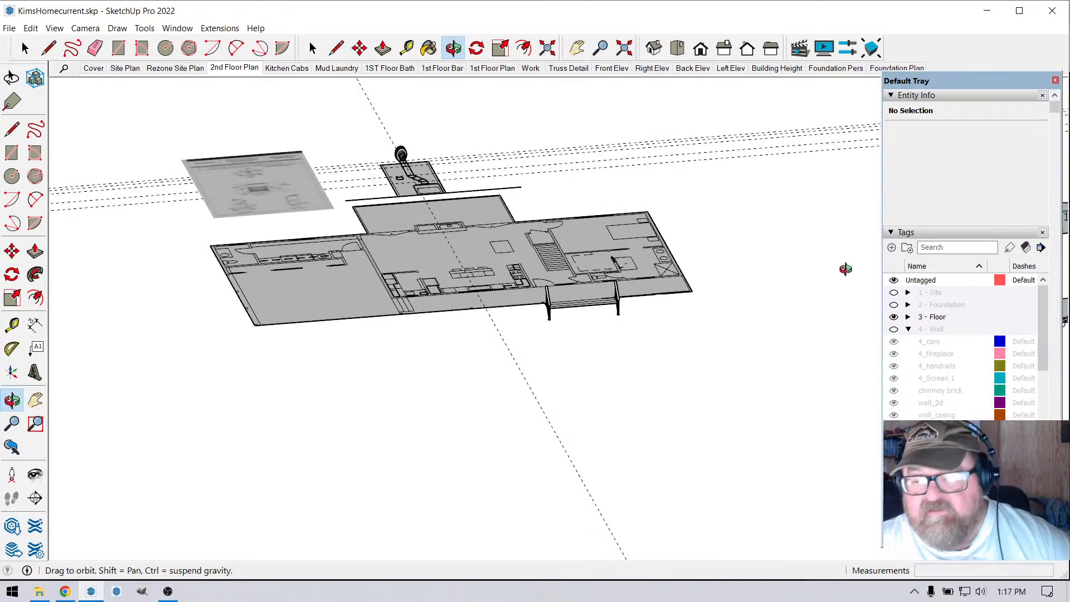
{"action": "left_click_drag", "start_coordinate": [480, 264], "coordinate": [503, 423]}
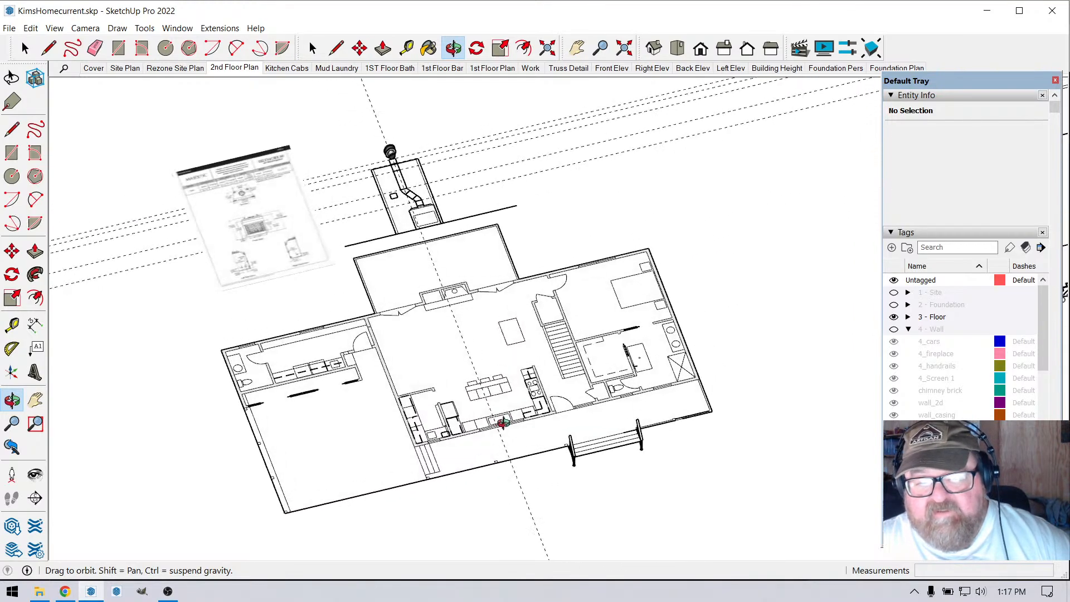
{"action": "scroll", "coordinate": [449, 271], "scroll_direction": "up", "scroll_amount": 4}
{"action": "left_click_drag", "start_coordinate": [444, 443], "coordinate": [532, 304]}
{"action": "left_click", "coordinate": [677, 48]}
{"action": "scroll", "coordinate": [564, 211], "scroll_direction": "up", "scroll_amount": 4}
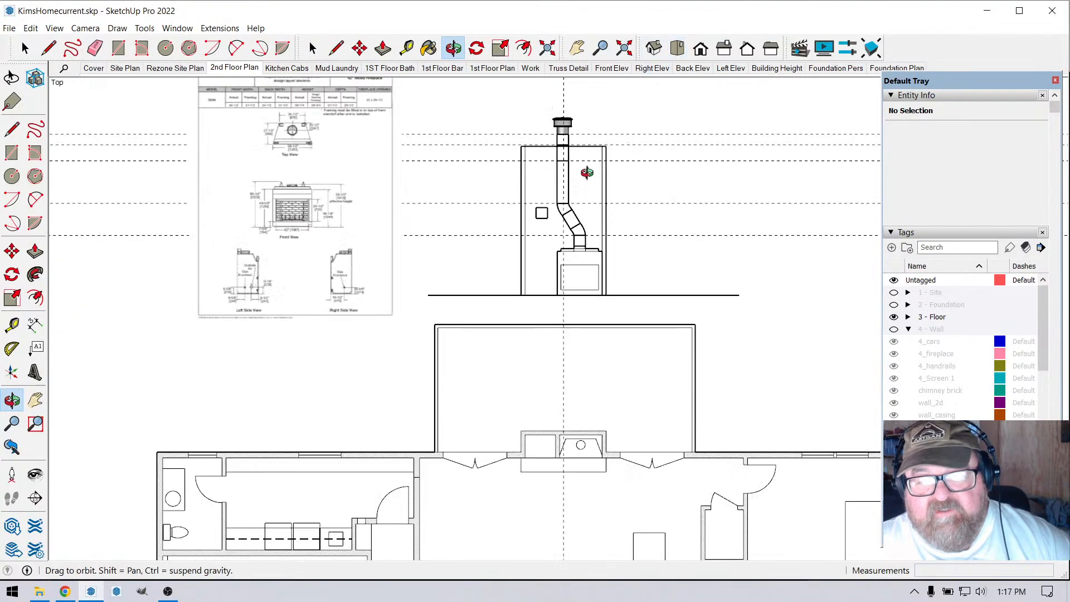
{"action": "scroll", "coordinate": [468, 318], "scroll_direction": "down", "scroll_amount": 1}
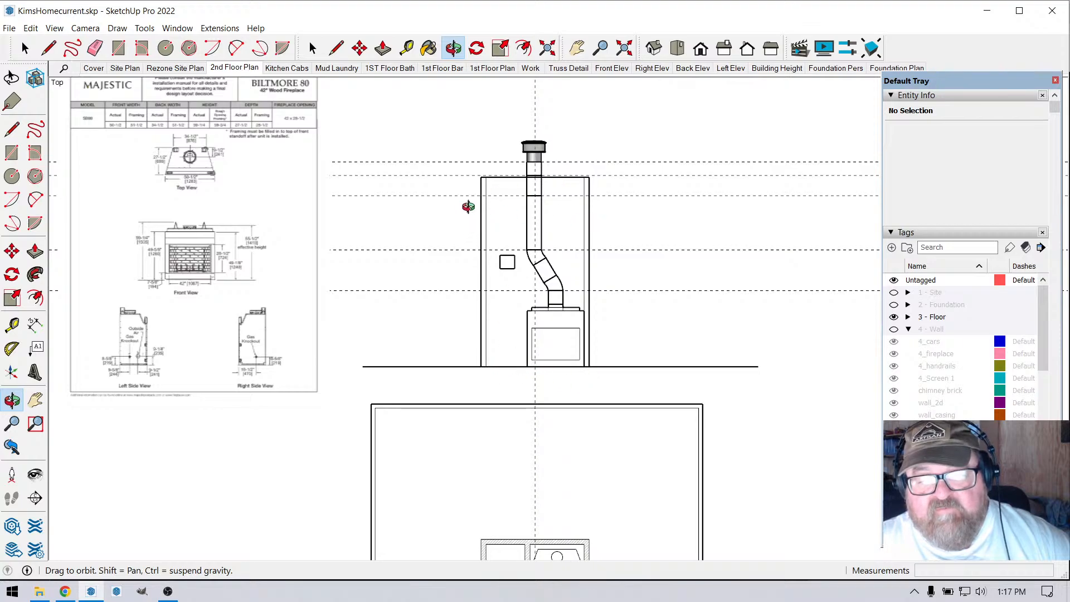
- Place a horizontal guide 9'1" above the floor line of the fireplace elevation
{"action": "left_click", "coordinate": [406, 48]}
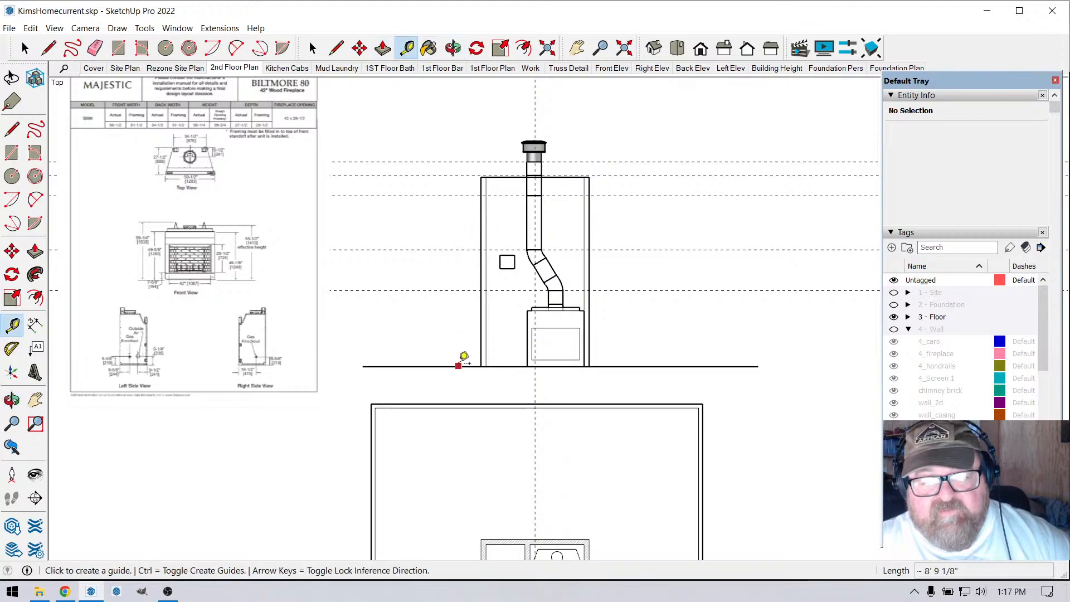
{"action": "left_click", "coordinate": [458, 366]}
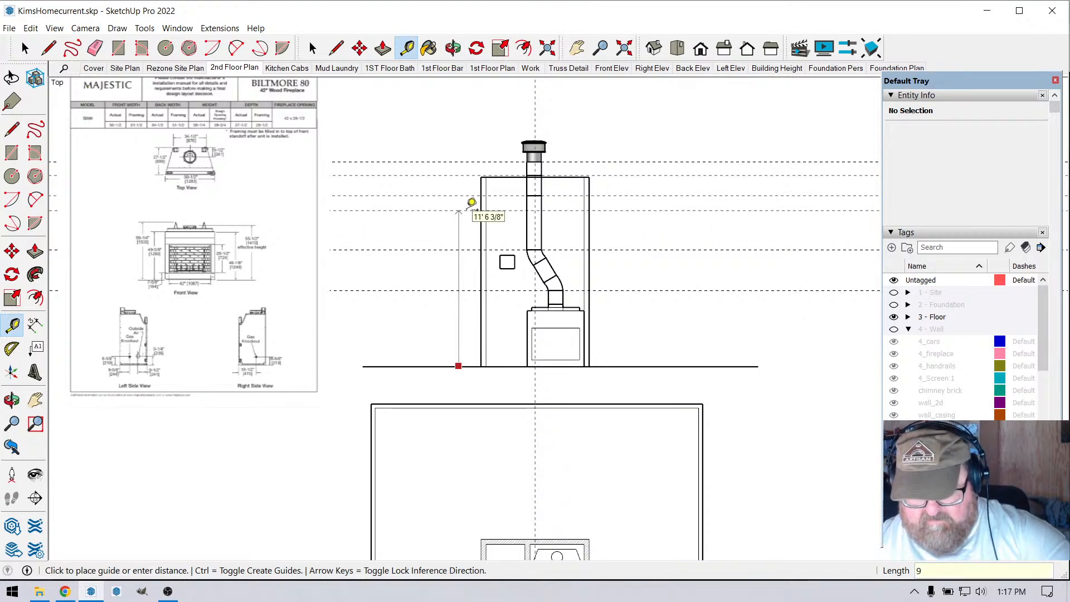
{"action": "type", "text": "9'1"}
{"action": "key", "text": "Return"}
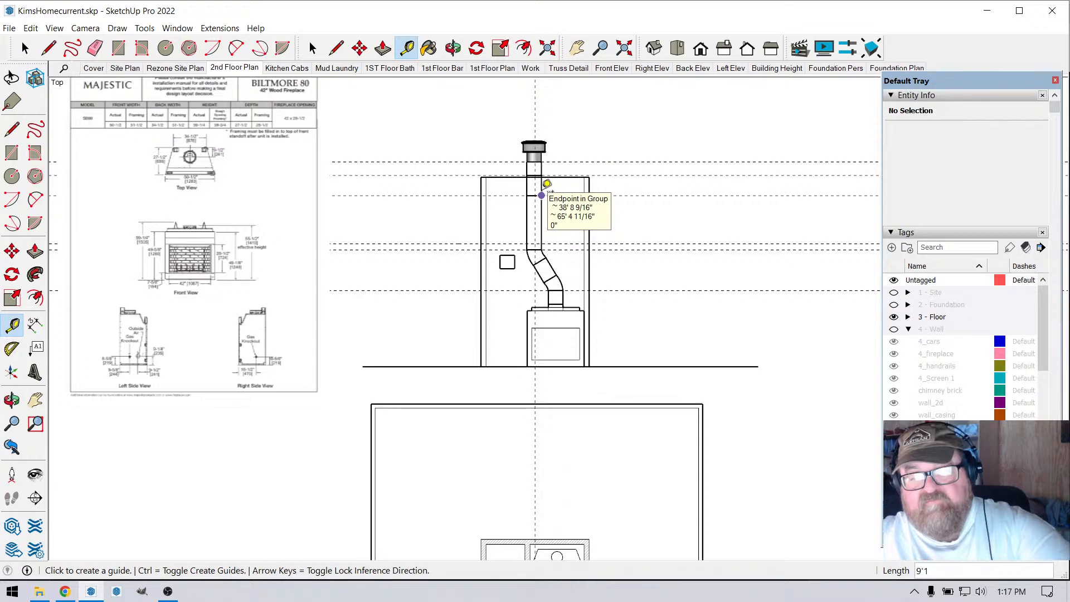
{"action": "scroll", "coordinate": [543, 187], "scroll_direction": "up", "scroll_amount": 3}
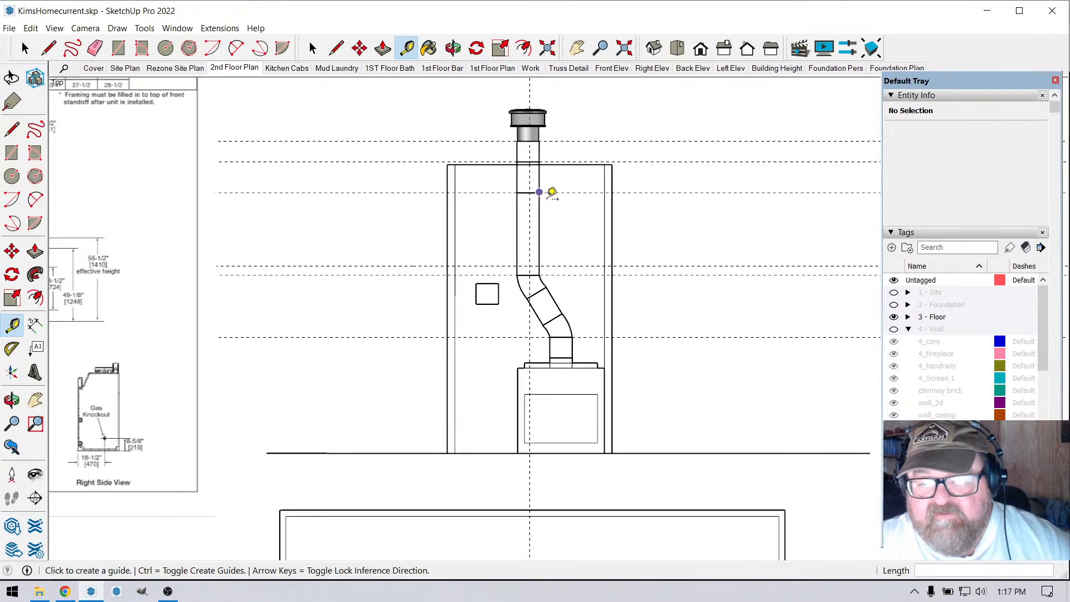
{"action": "scroll", "coordinate": [541, 192], "scroll_direction": "down", "scroll_amount": 2}
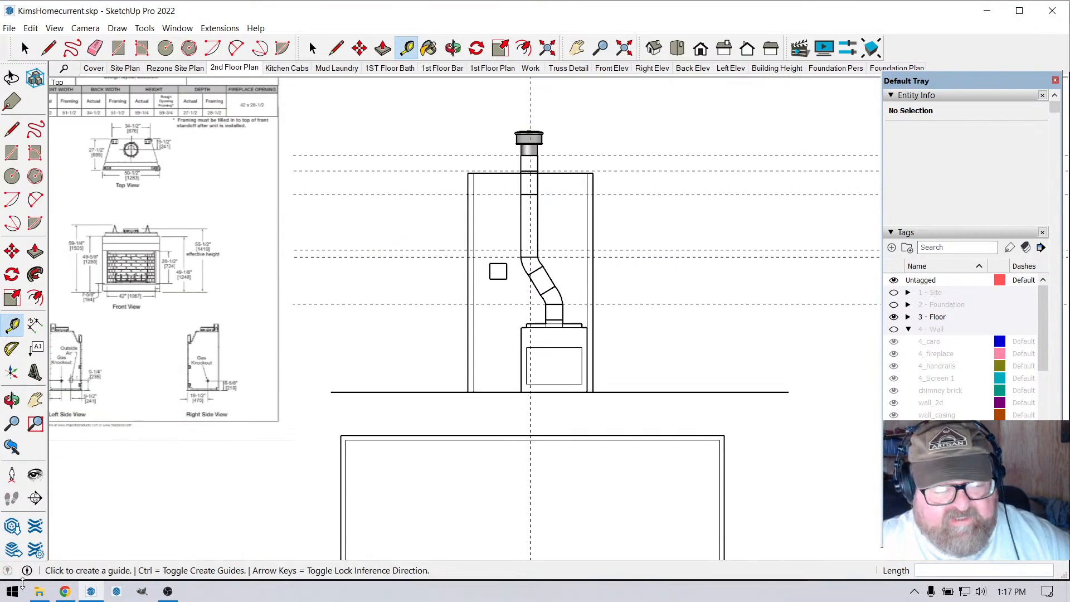
- Check YouTube Studio for new live chat messages and return to the fireplace drawing in SketchUp
{"action": "left_click", "coordinate": [64, 591]}
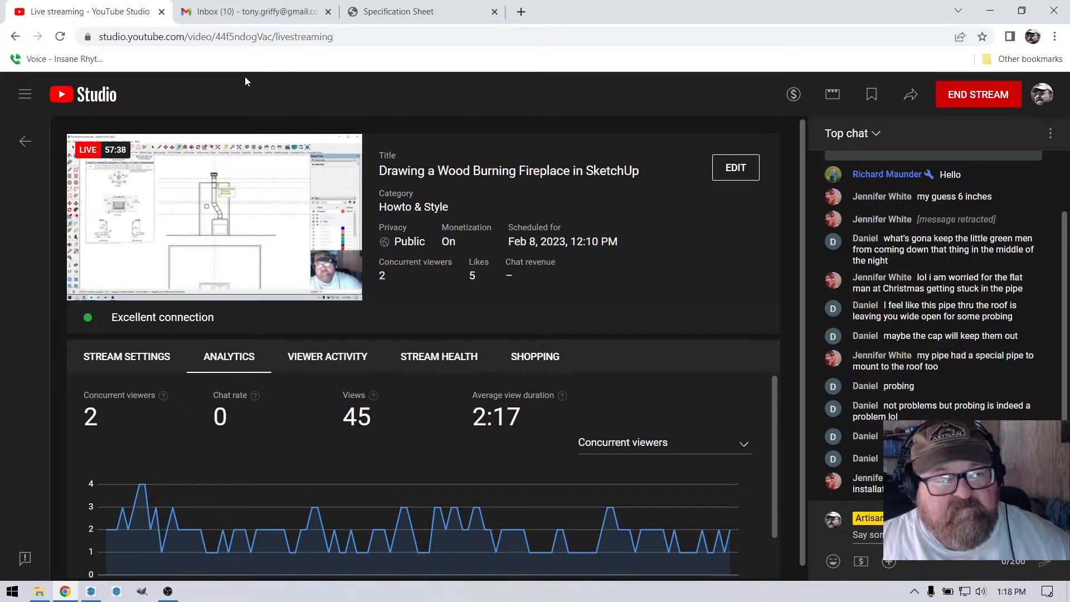
{"action": "left_click", "coordinate": [91, 590]}
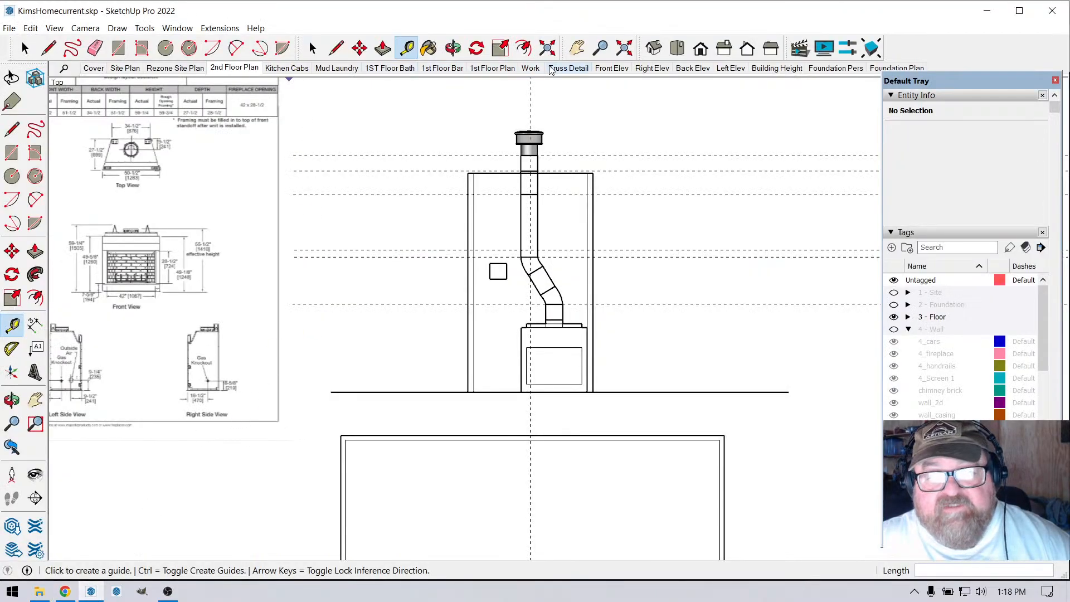
- From the Front Elev scene, examine the rear exterior around the chimney chase and decks, and return to the 2nd Floor Plan scene
{"action": "left_click", "coordinate": [609, 69]}
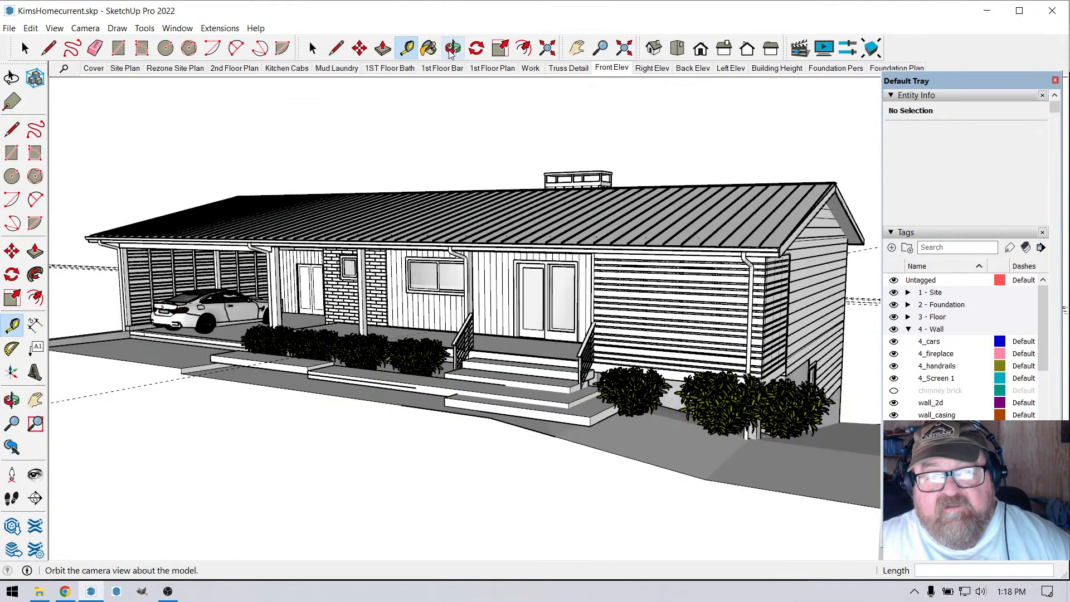
{"action": "left_click", "coordinate": [452, 49]}
{"action": "left_click_drag", "start_coordinate": [612, 240], "coordinate": [722, 295]}
{"action": "scroll", "coordinate": [718, 413], "scroll_direction": "up", "scroll_amount": 5}
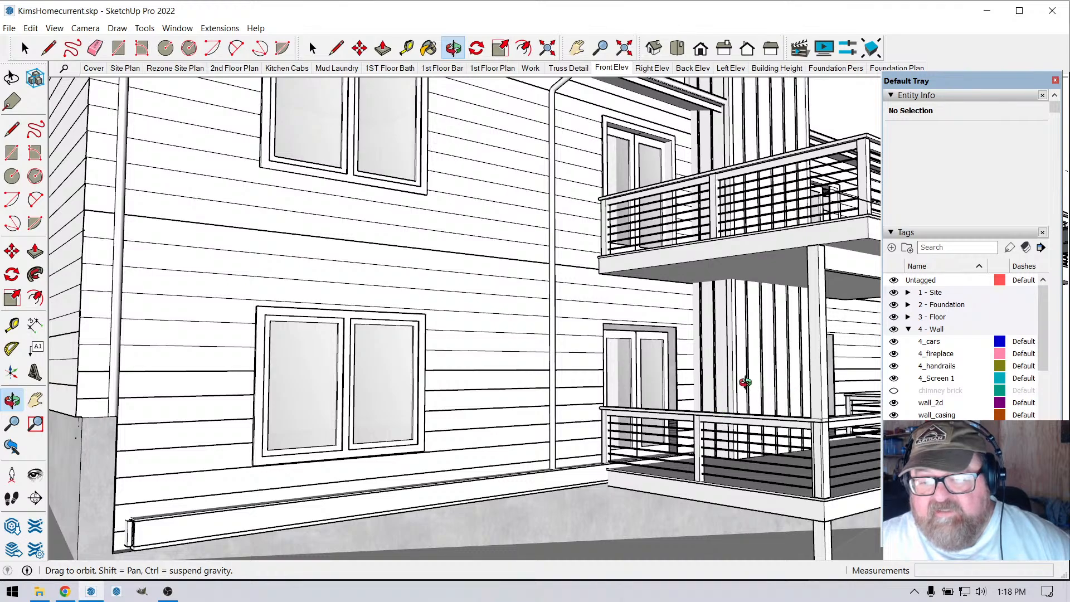
{"action": "left_click_drag", "start_coordinate": [723, 376], "coordinate": [754, 408]}
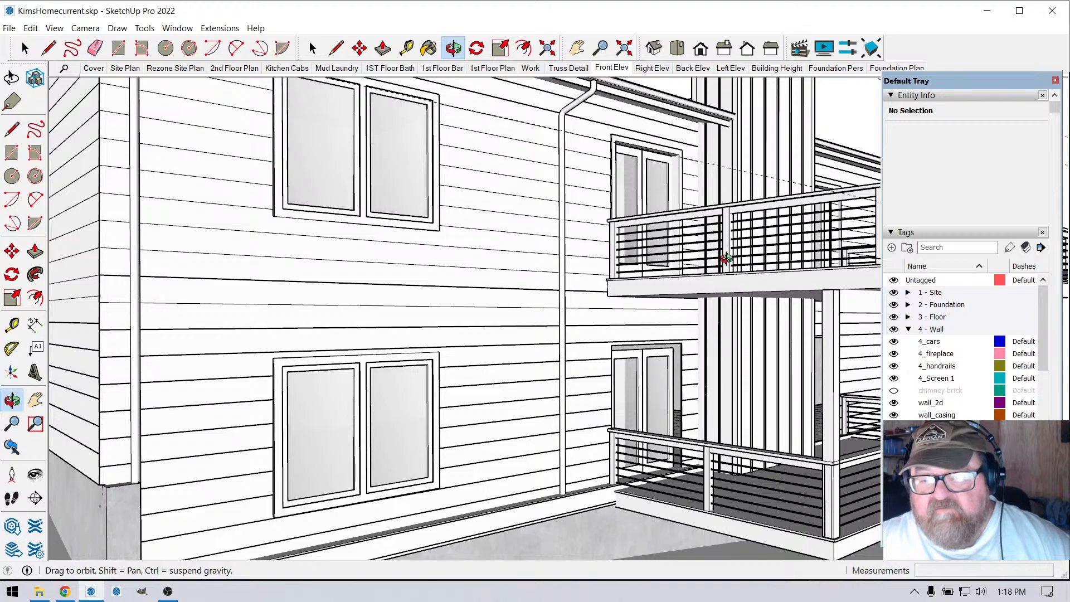
{"action": "mouse_move", "coordinate": [727, 258]}
{"action": "left_mouse_down"}
{"action": "mouse_move", "coordinate": [775, 271]}
{"action": "mouse_move", "coordinate": [714, 270]}
{"action": "left_mouse_up"}
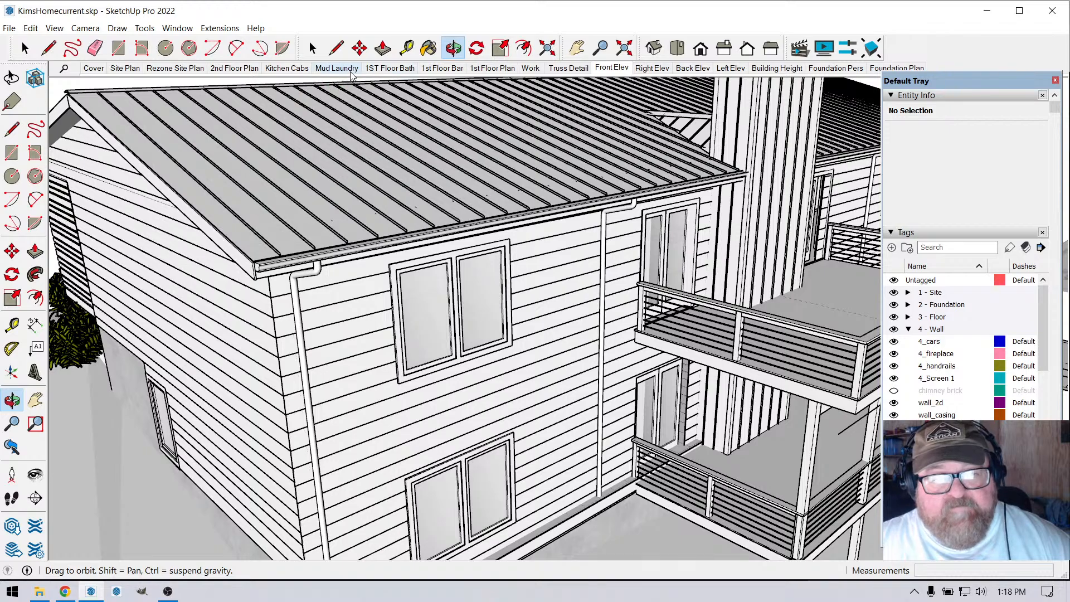
{"action": "left_click", "coordinate": [223, 71]}
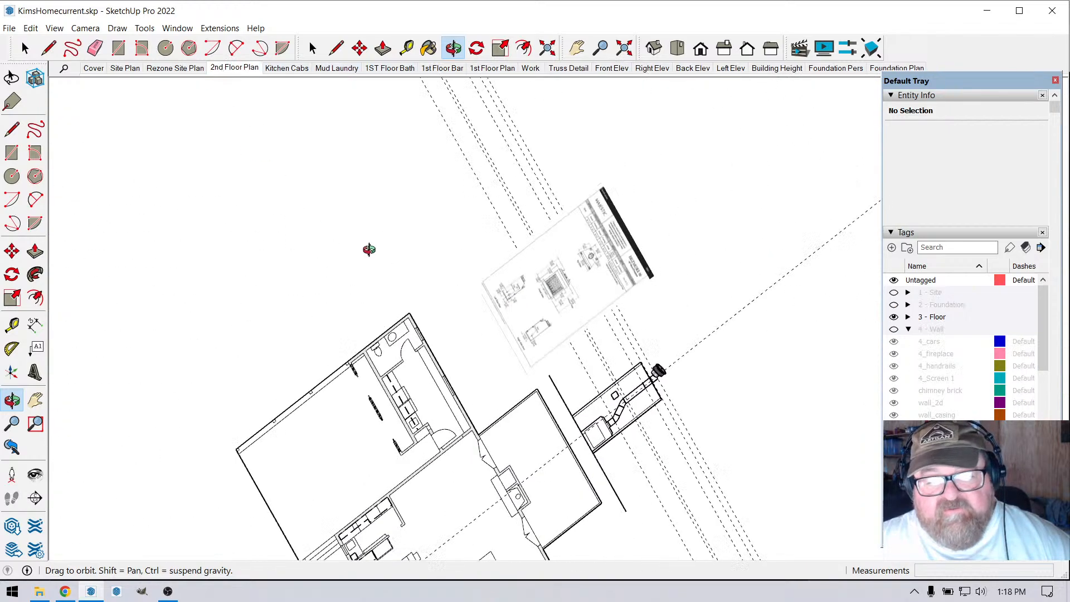
- Examine the fireplace elevation in top view, from the firebox and offset chimney pipe up to the chase top and cap
{"action": "scroll", "coordinate": [401, 128], "scroll_direction": "up", "scroll_amount": 6}
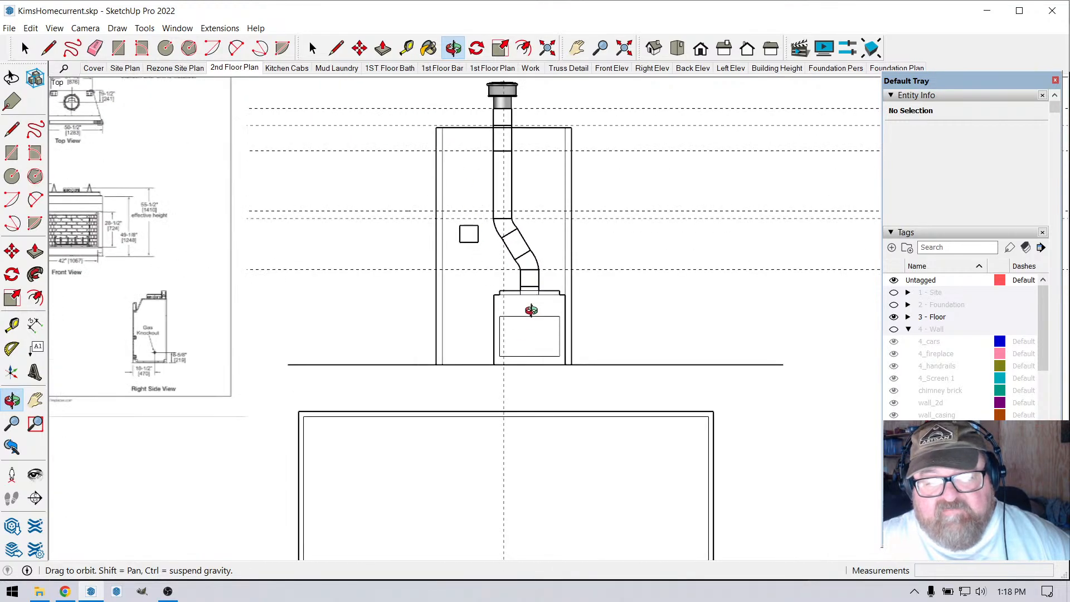
{"action": "scroll", "coordinate": [530, 270], "scroll_direction": "up", "scroll_amount": 2}
{"action": "scroll", "coordinate": [522, 321], "scroll_direction": "down", "scroll_amount": 2}
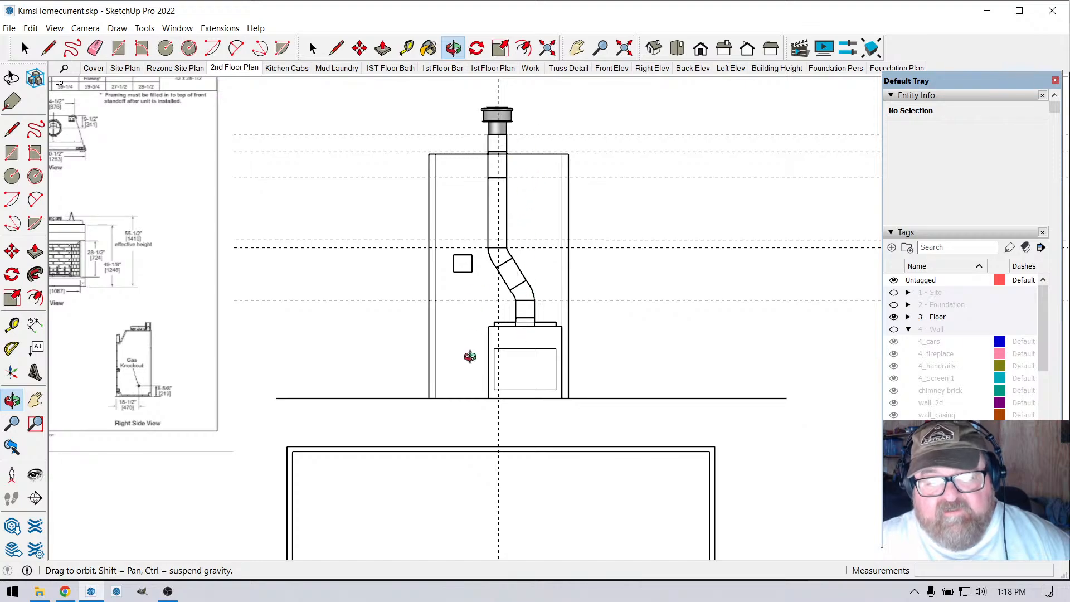
{"action": "scroll", "coordinate": [470, 357], "scroll_direction": "down", "scroll_amount": 1}
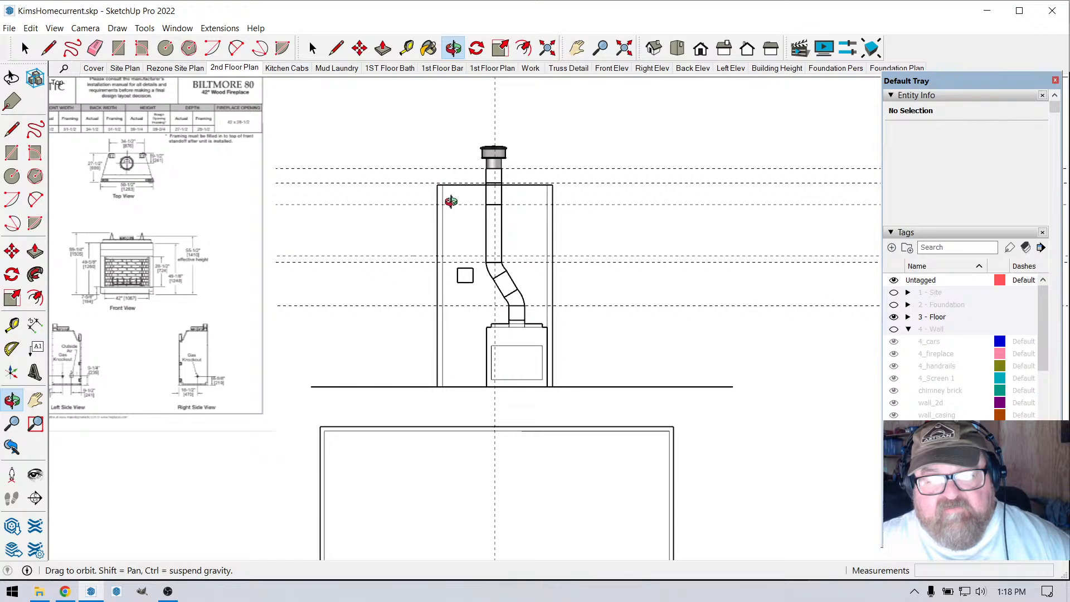
{"action": "scroll", "coordinate": [490, 176], "scroll_direction": "up", "scroll_amount": 2}
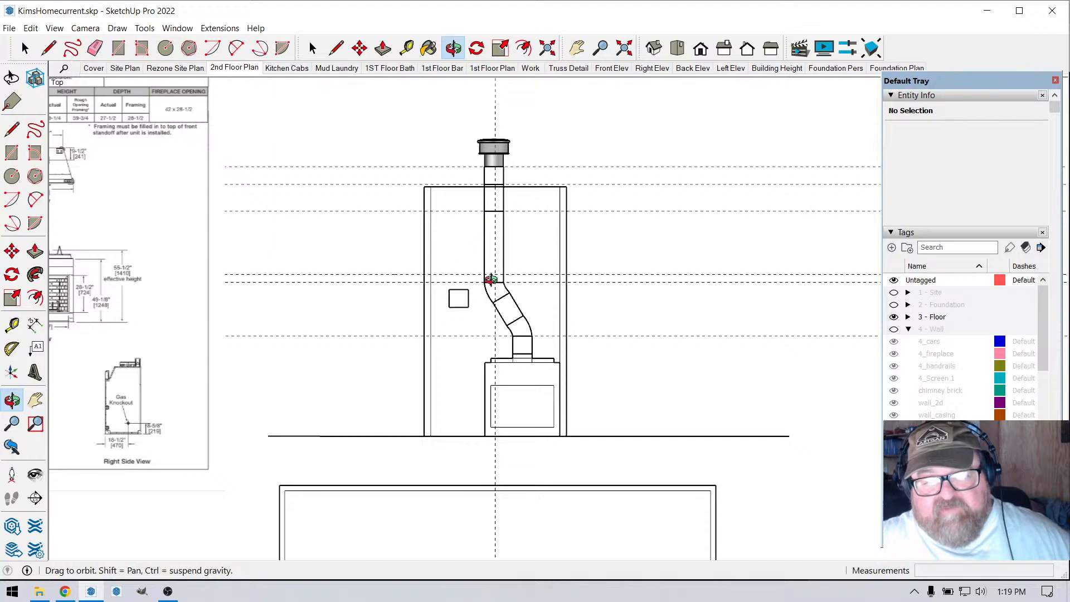
{"action": "scroll", "coordinate": [499, 198], "scroll_direction": "up", "scroll_amount": 3}
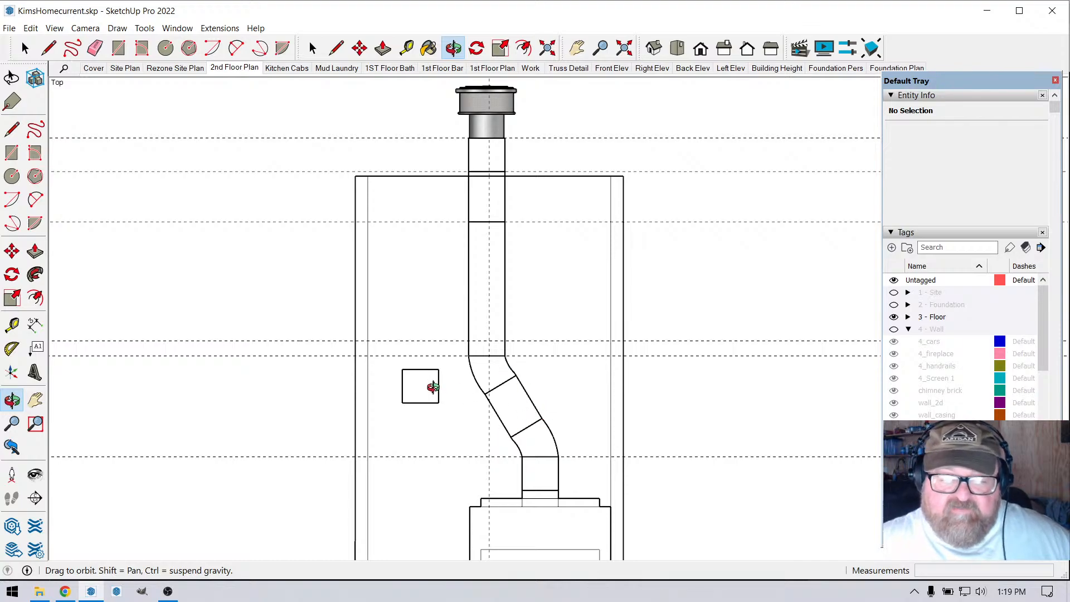
{"action": "scroll", "coordinate": [484, 407], "scroll_direction": "down", "scroll_amount": 2}
{"action": "scroll", "coordinate": [480, 272], "scroll_direction": "up", "scroll_amount": 3}
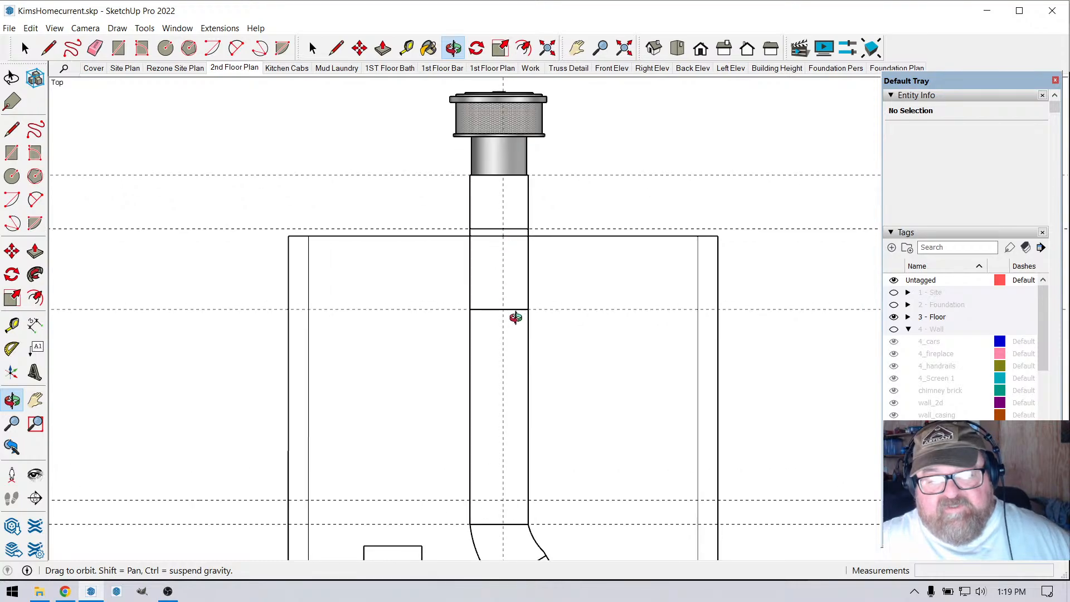
{"action": "scroll", "coordinate": [507, 320], "scroll_direction": "down", "scroll_amount": 1}
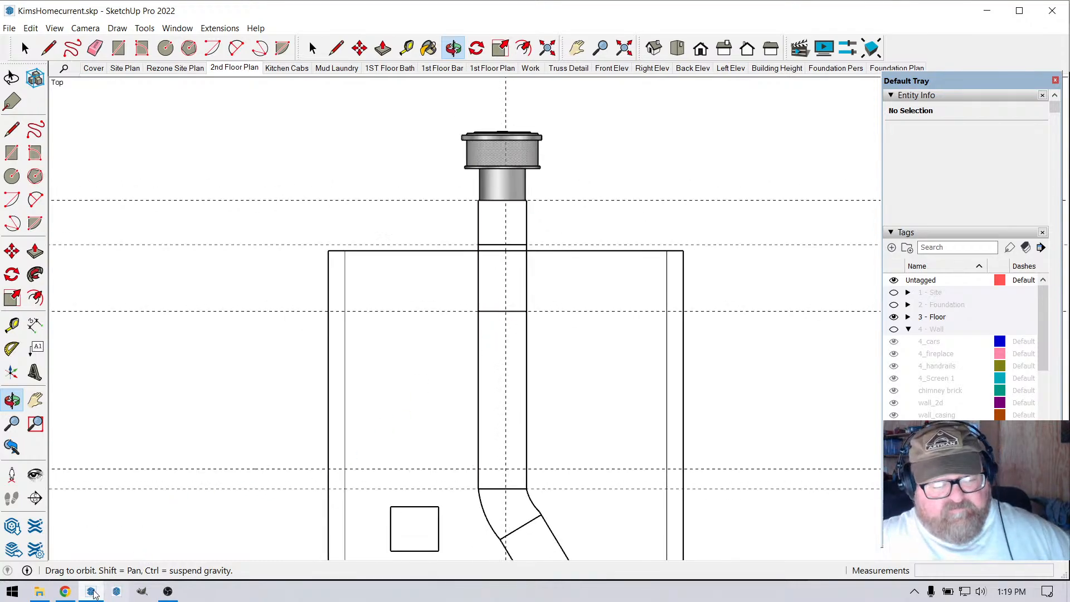
- Switch to Chrome and run a Google image search for "double wall chimney pipe" in a new tab
{"action": "left_click", "coordinate": [65, 590]}
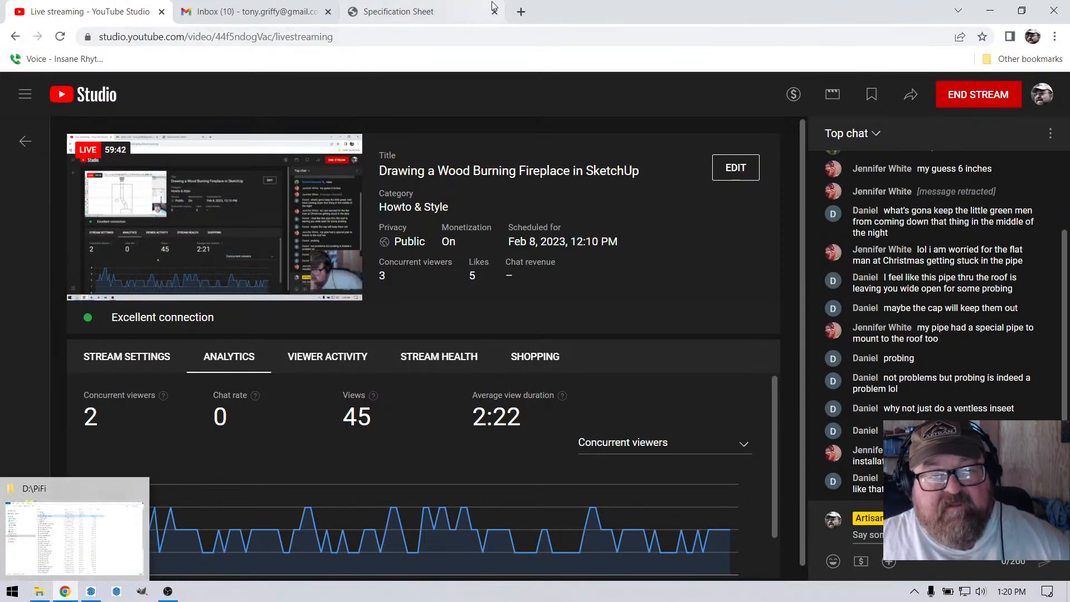
{"action": "left_click", "coordinate": [521, 12]}
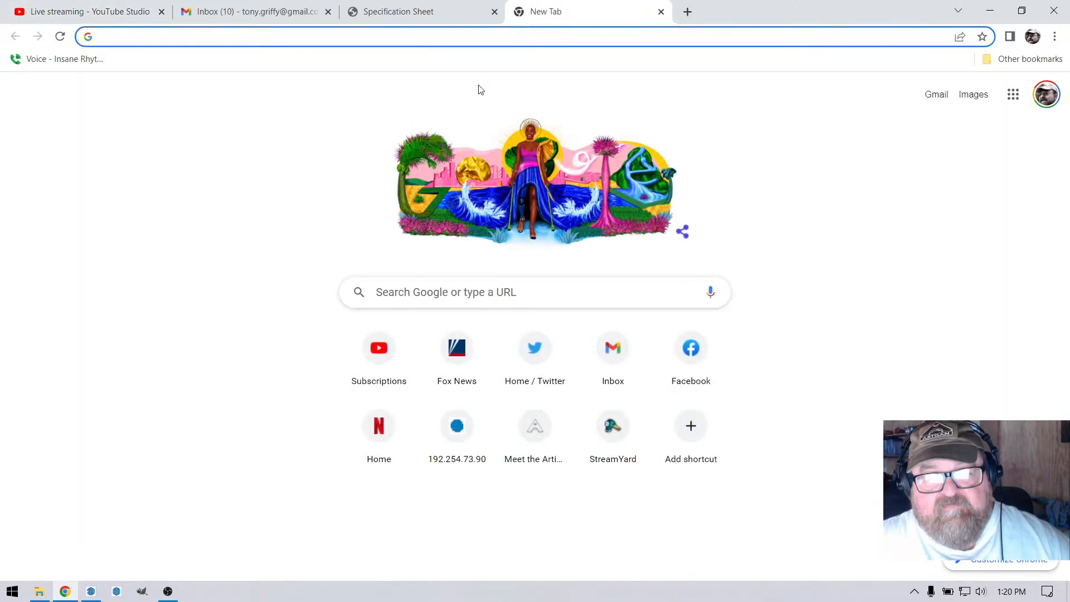
{"action": "left_click", "coordinate": [385, 289]}
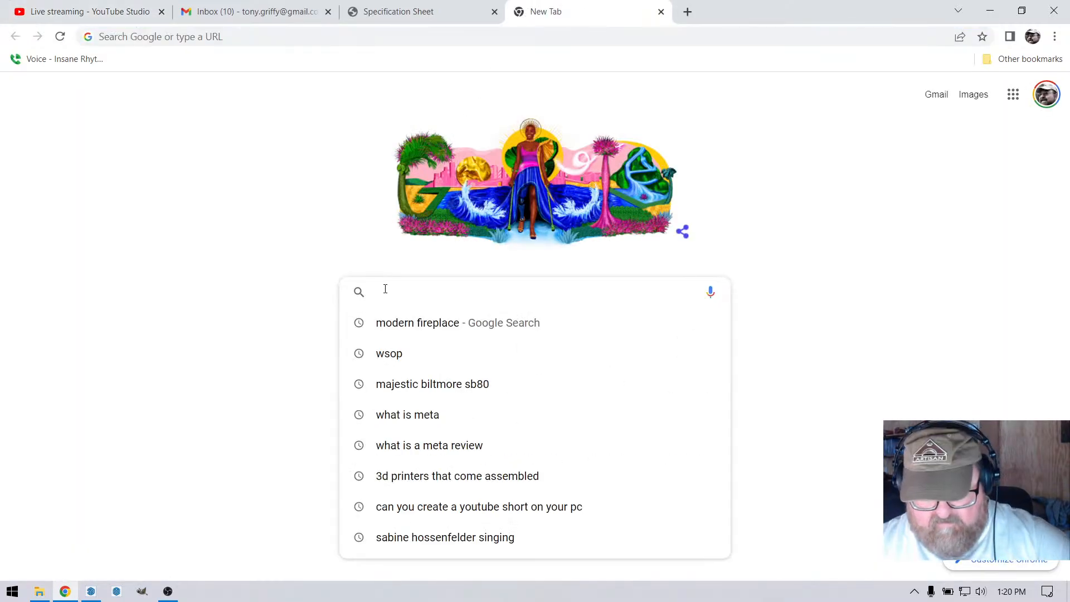
{"action": "type", "text": "double wall"}
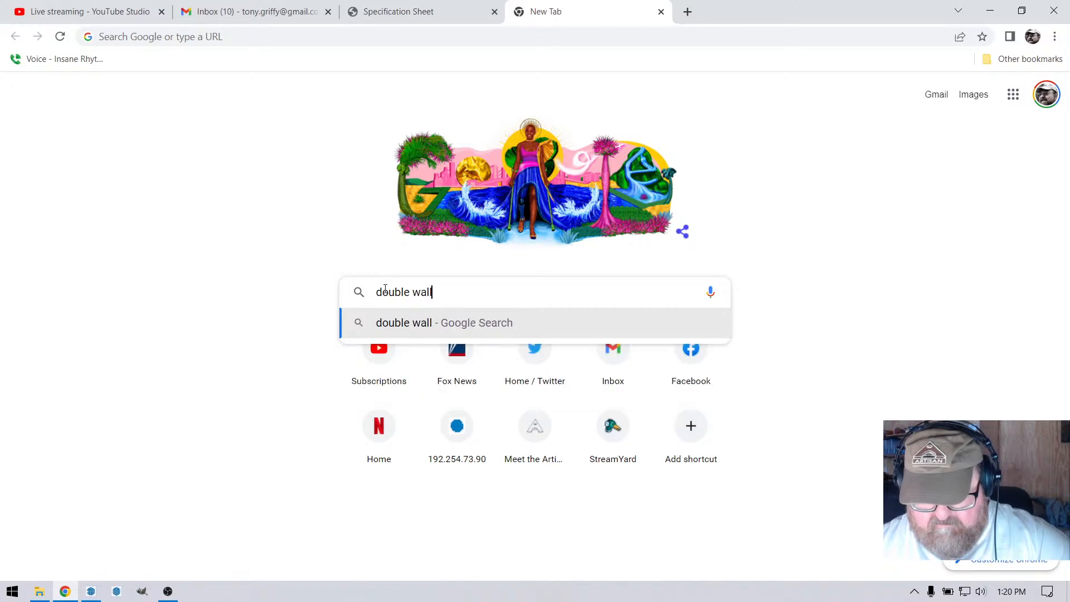
{"action": "type", "text": " chi"}
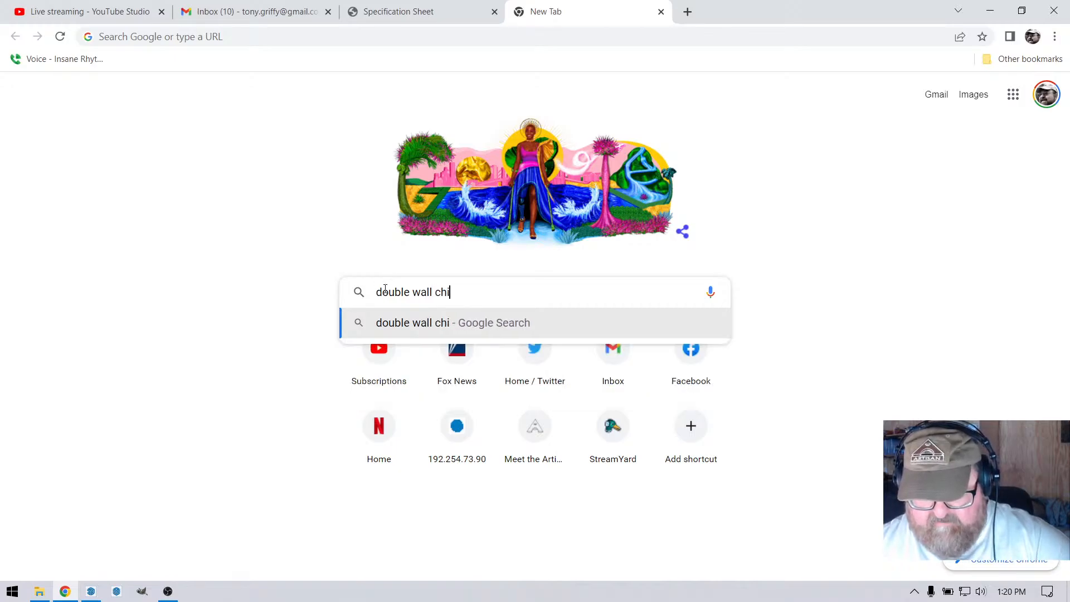
{"action": "type", "text": "mey pipe"}
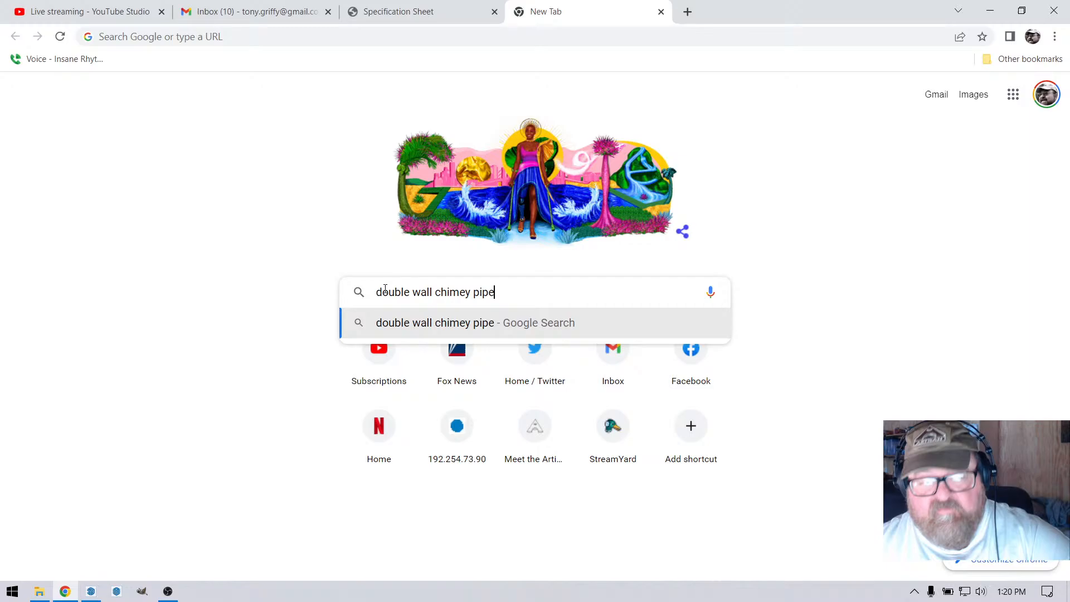
{"action": "key", "text": "Return"}
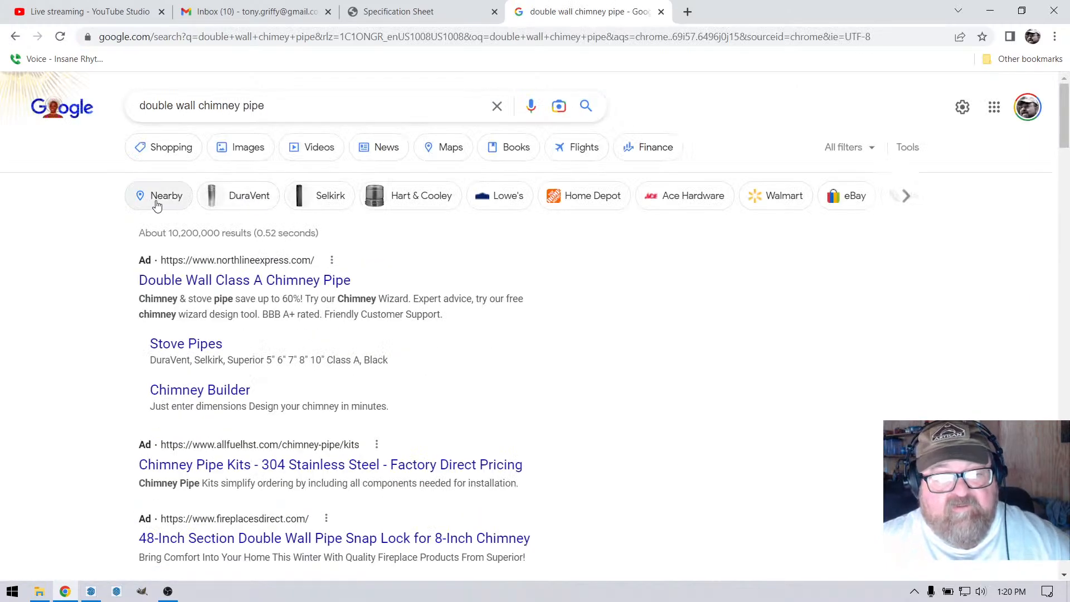
{"action": "left_click", "coordinate": [242, 153]}
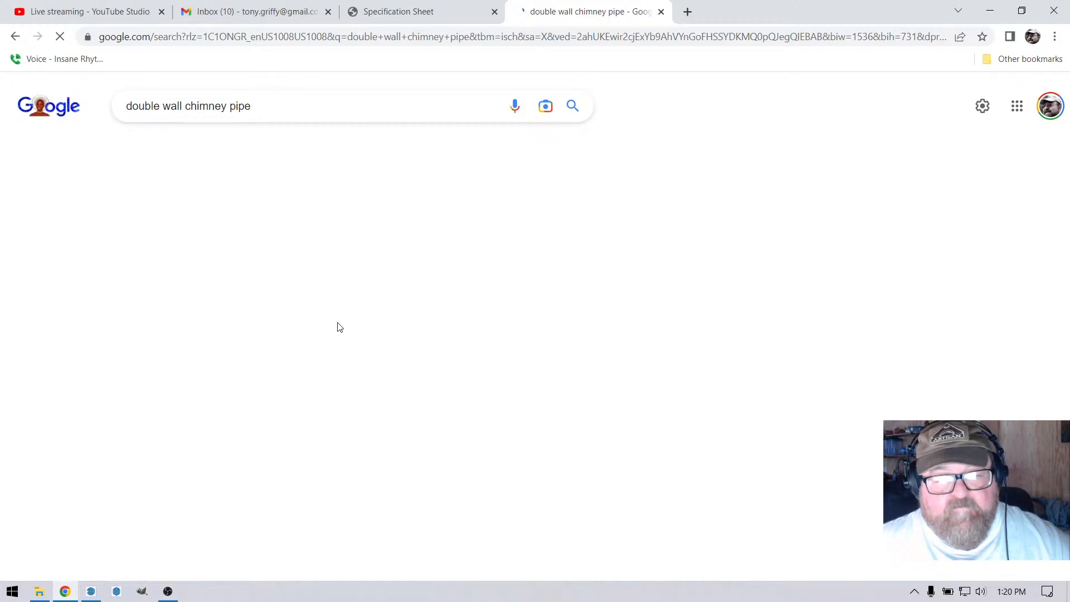
{"action": "scroll", "coordinate": [171, 332], "scroll_direction": "down", "scroll_amount": 4}
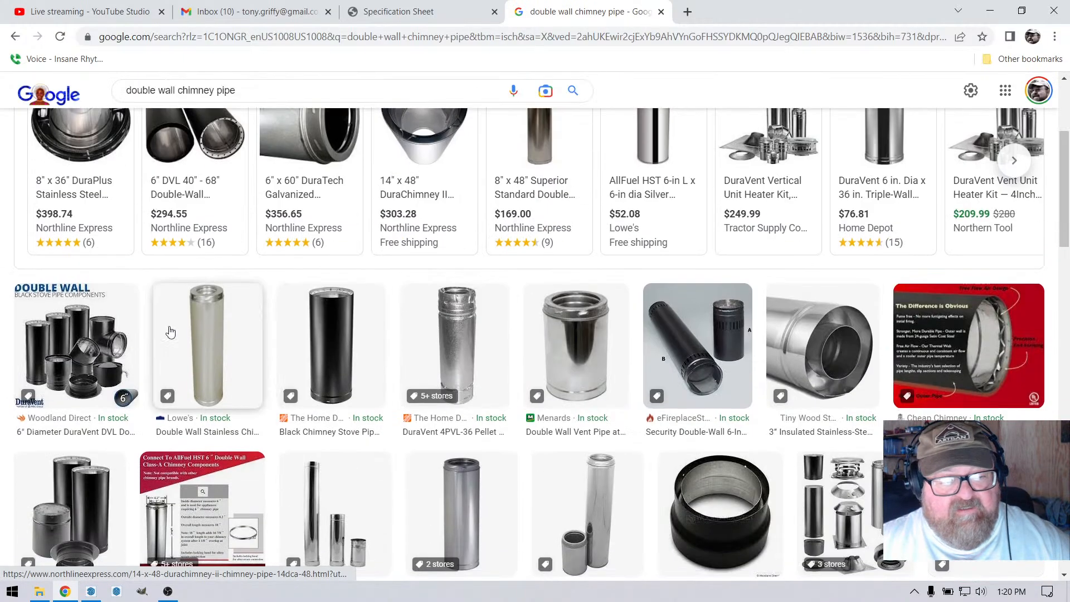
- Open the Northline Express page for the 8" x 36" DuraPlus Stainless Steel Chimney Pipe and examine its main photo
{"action": "left_click", "coordinate": [85, 200]}
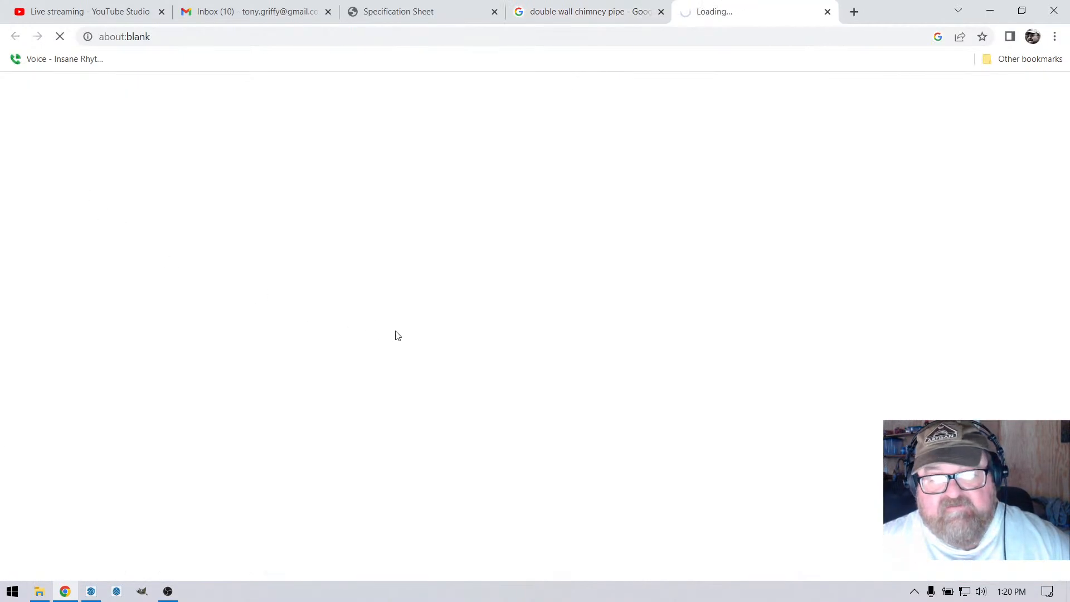
{"action": "scroll", "coordinate": [391, 188], "scroll_direction": "down", "scroll_amount": 3}
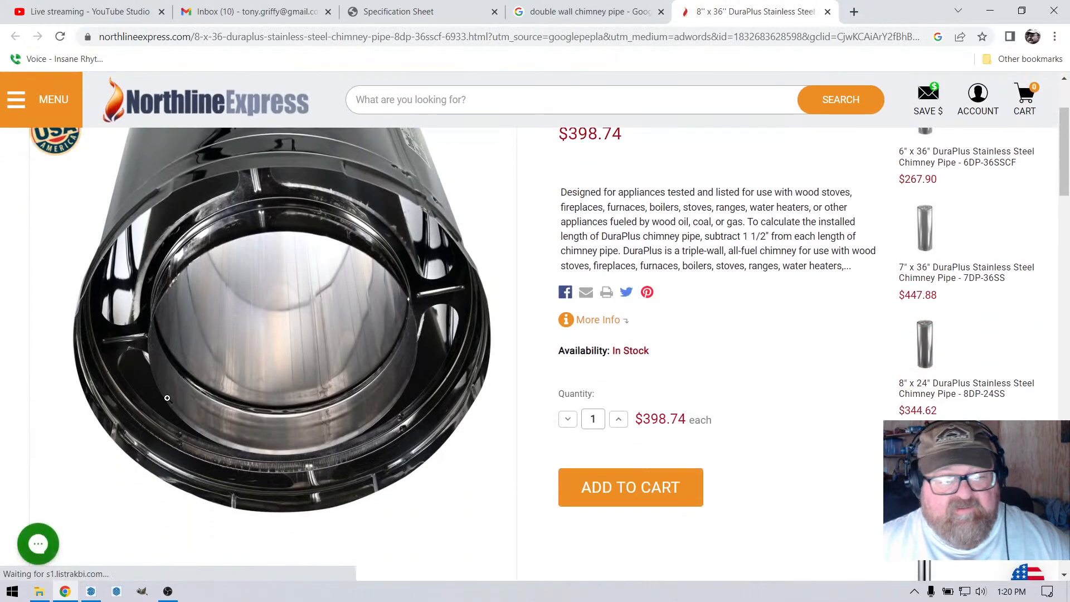
{"action": "scroll", "coordinate": [474, 329], "scroll_direction": "up", "scroll_amount": 1}
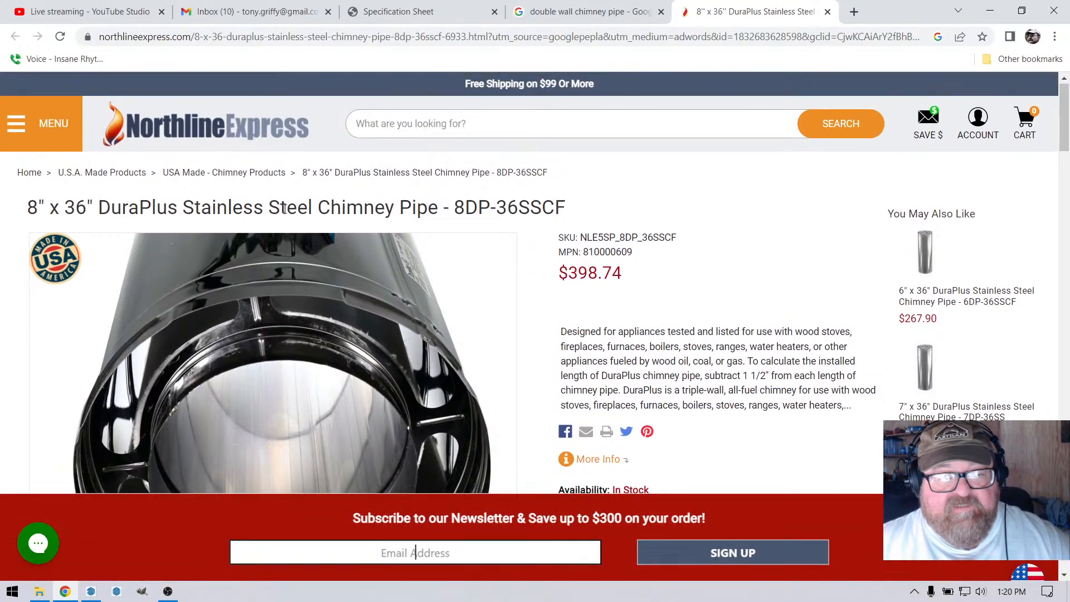
{"action": "scroll", "coordinate": [415, 552], "scroll_direction": "down", "scroll_amount": 3}
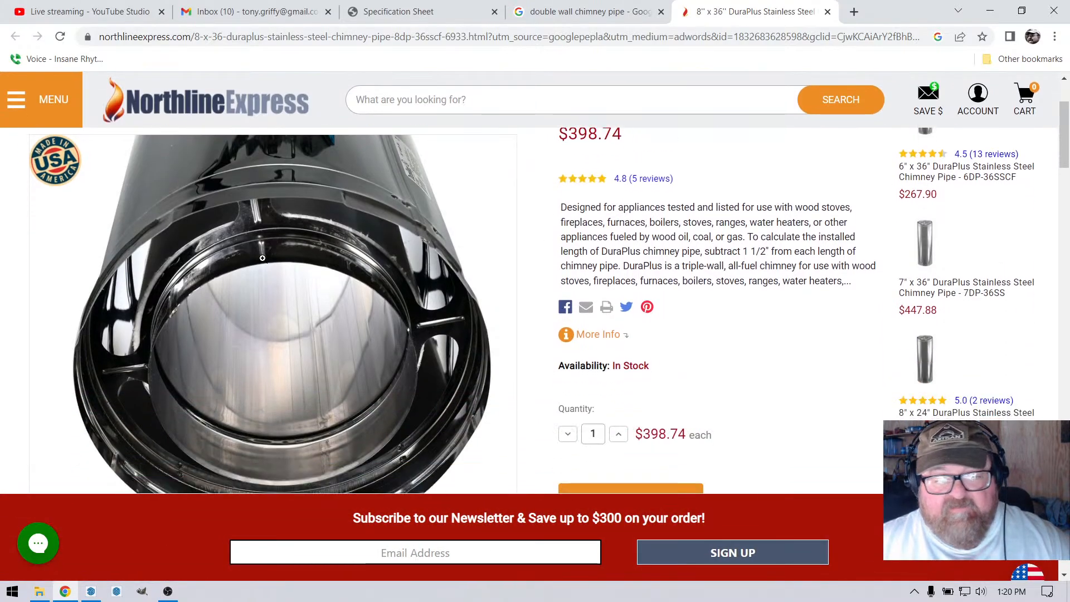
{"action": "scroll", "coordinate": [262, 258], "scroll_direction": "down", "scroll_amount": 1}
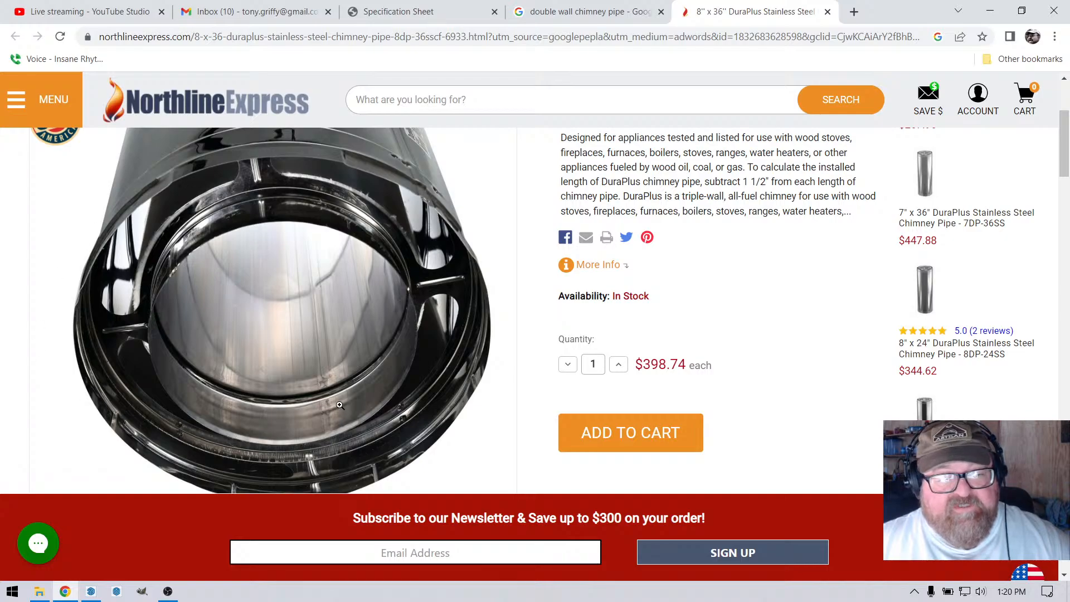
{"action": "scroll", "coordinate": [290, 240], "scroll_direction": "down", "scroll_amount": 2}
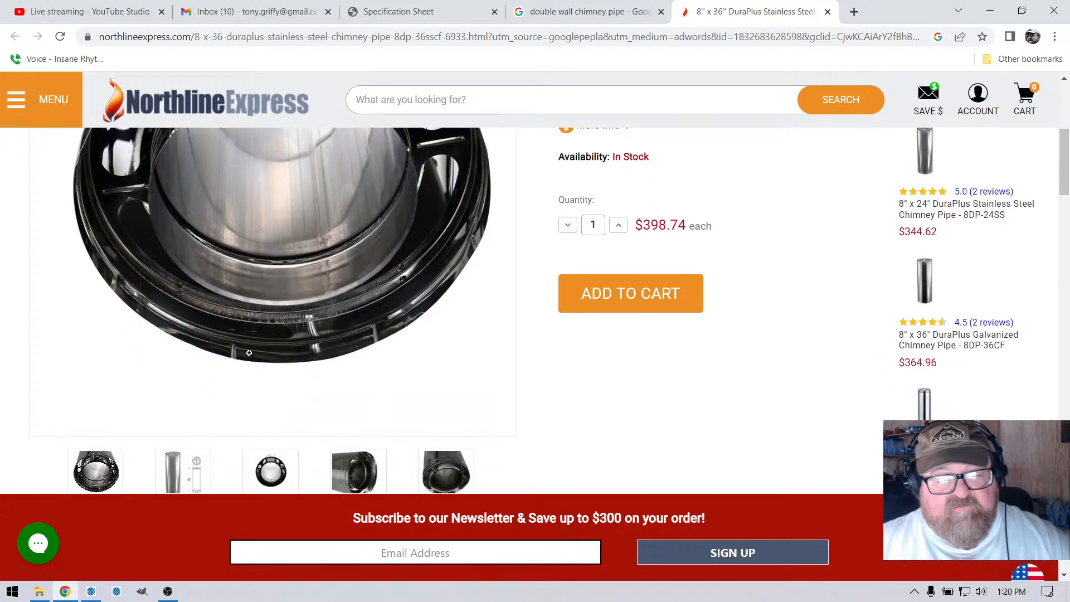
- Show the angled end-view photo of the DuraPlus pipe and examine its wall layers
{"action": "left_click", "coordinate": [352, 473]}
{"action": "scroll", "coordinate": [370, 394], "scroll_direction": "down", "scroll_amount": 2}
{"action": "scroll", "coordinate": [338, 372], "scroll_direction": "up", "scroll_amount": 5}
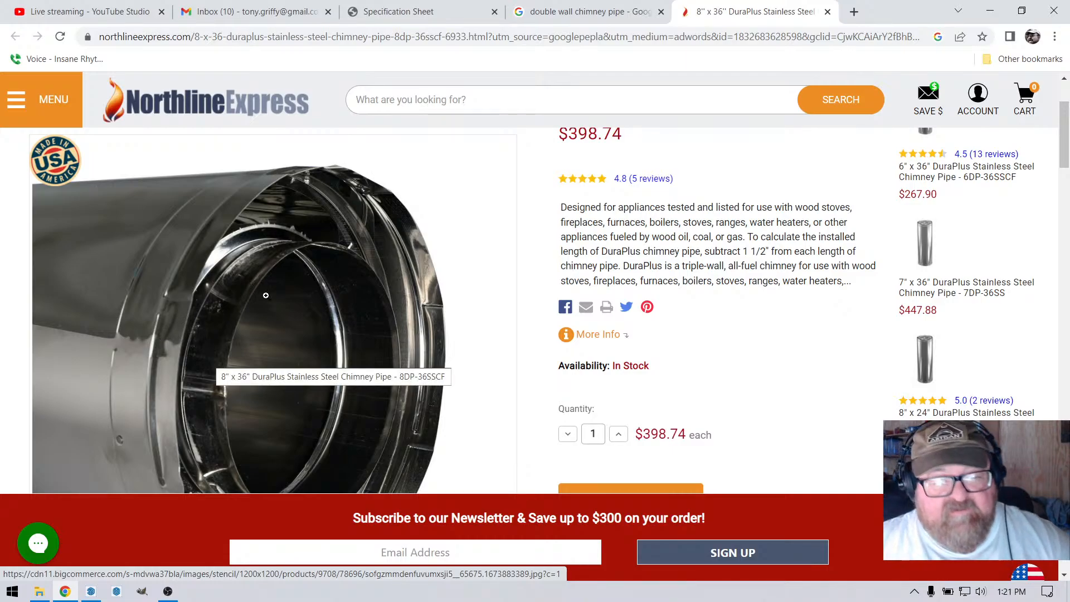
{"action": "scroll", "coordinate": [326, 289], "scroll_direction": "up", "scroll_amount": 2}
{"action": "scroll", "coordinate": [326, 290], "scroll_direction": "down", "scroll_amount": 5}
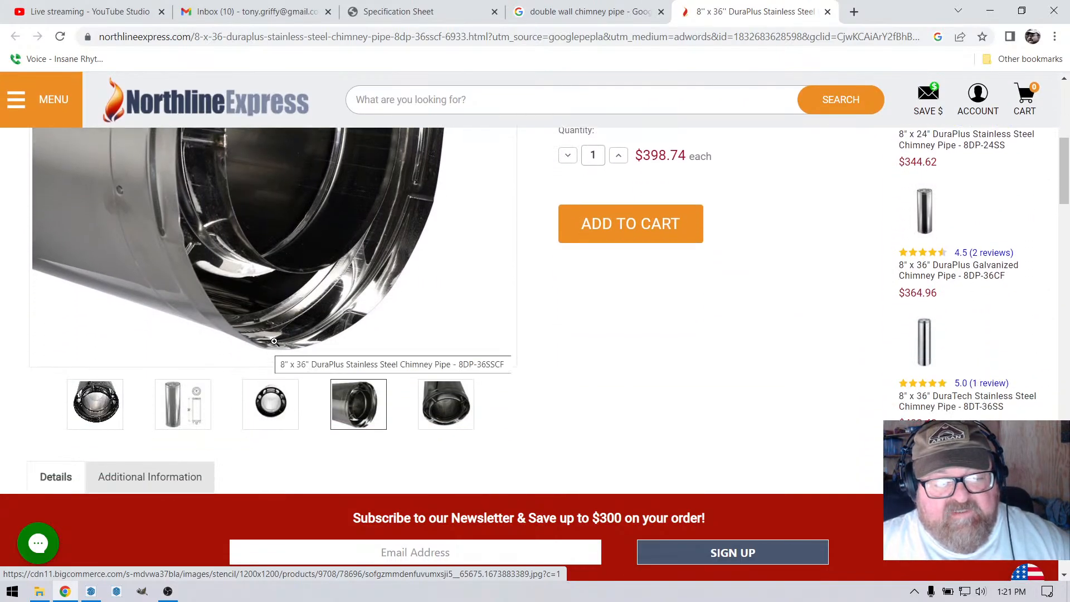
{"action": "scroll", "coordinate": [279, 350], "scroll_direction": "up", "scroll_amount": 1}
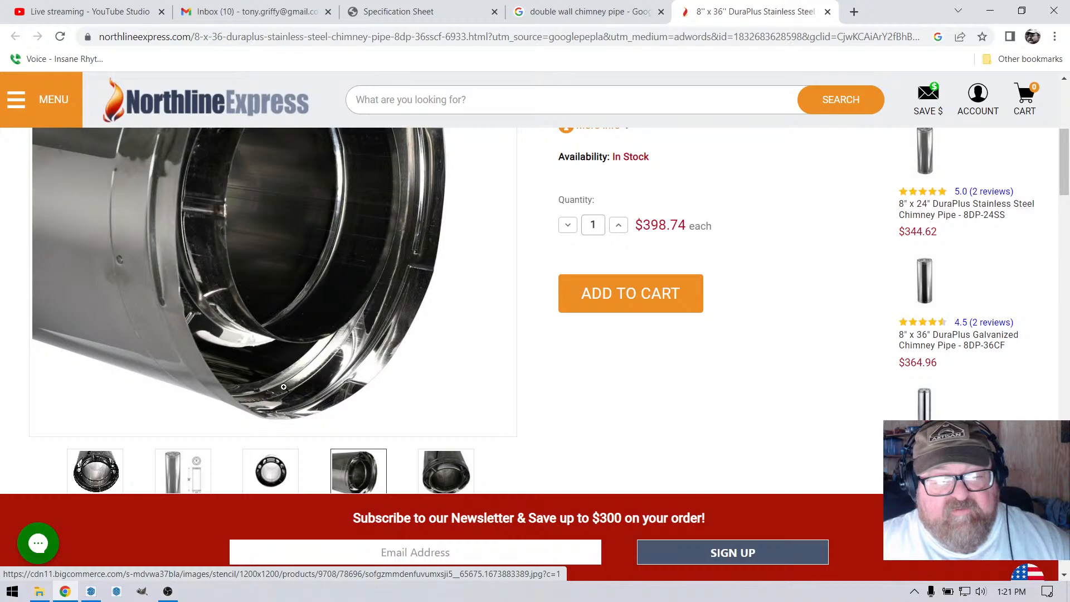
{"action": "scroll", "coordinate": [284, 397], "scroll_direction": "down", "scroll_amount": 1}
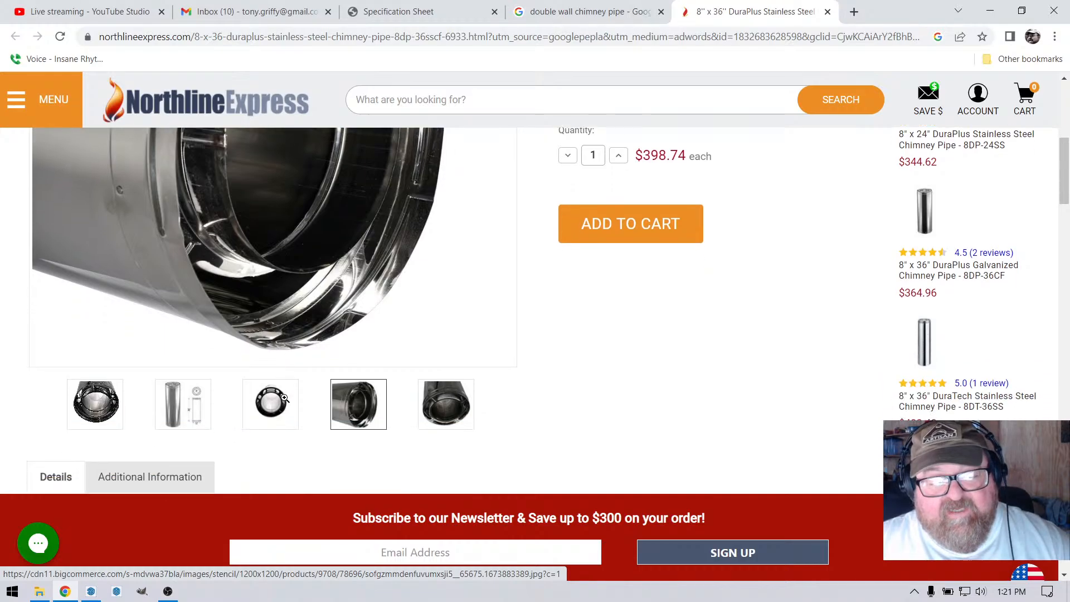
- Show the dimensioned product image of the DuraPlus pipe and read its diameters and length
{"action": "left_click", "coordinate": [192, 405]}
{"action": "scroll", "coordinate": [239, 351], "scroll_direction": "up", "scroll_amount": 3}
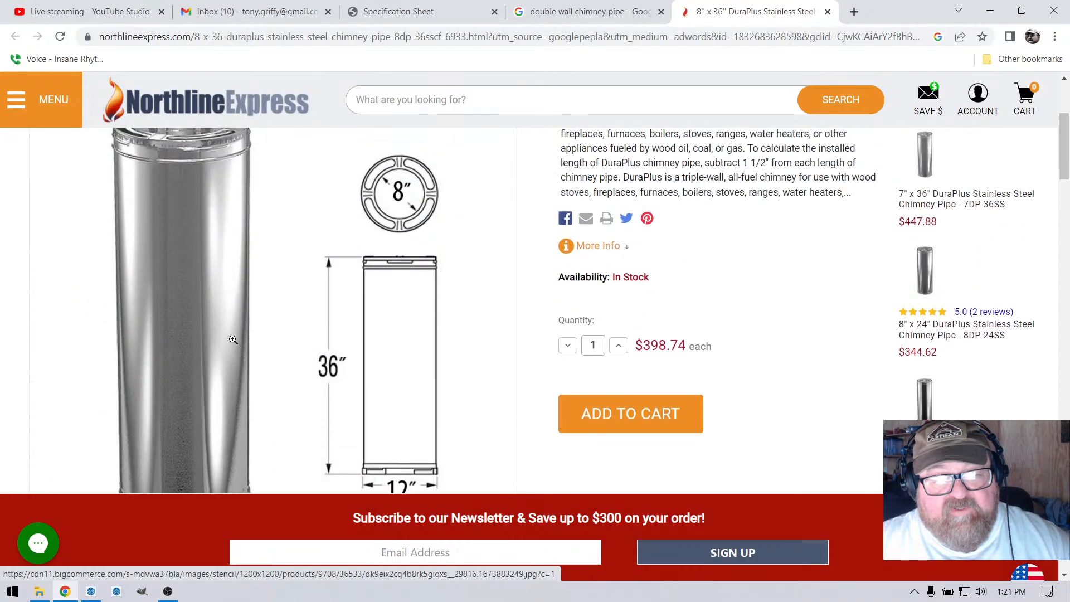
{"action": "scroll", "coordinate": [260, 371], "scroll_direction": "down", "scroll_amount": 1}
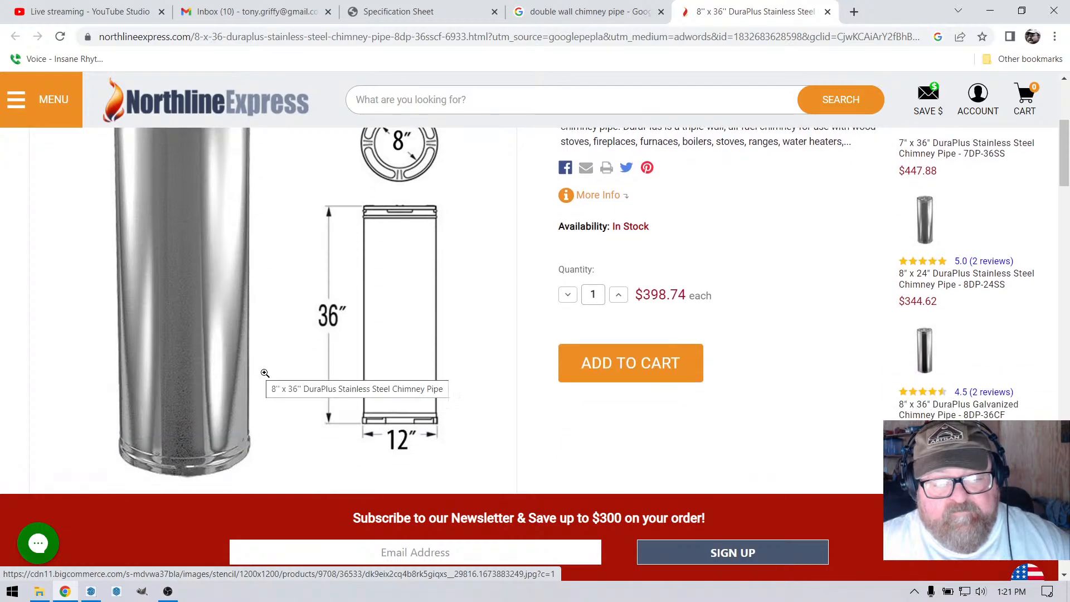
{"action": "scroll", "coordinate": [400, 368], "scroll_direction": "up", "scroll_amount": 2}
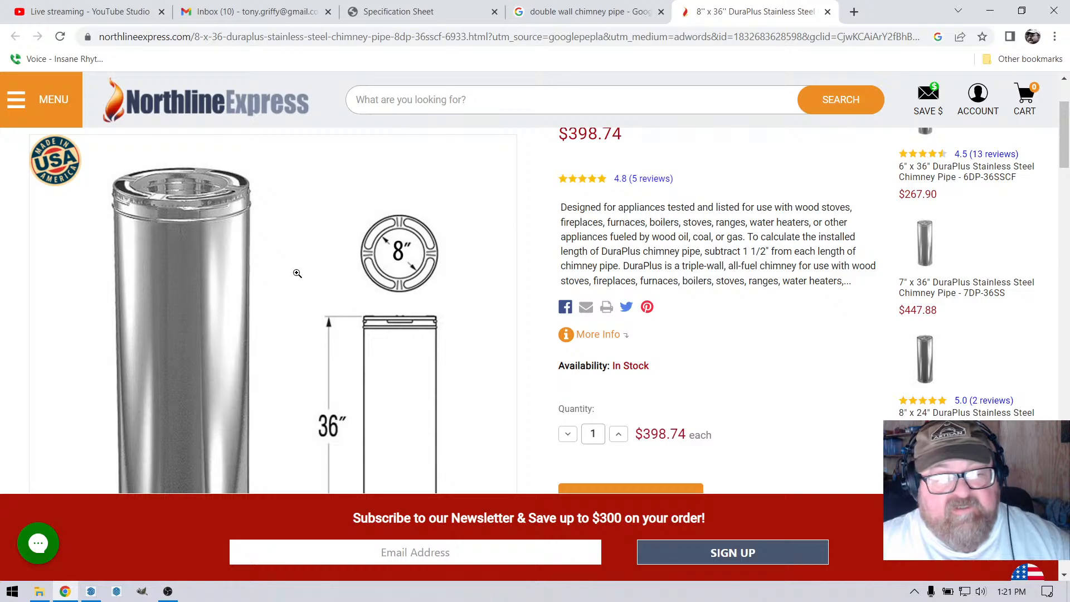
{"action": "scroll", "coordinate": [321, 260], "scroll_direction": "down", "scroll_amount": 1}
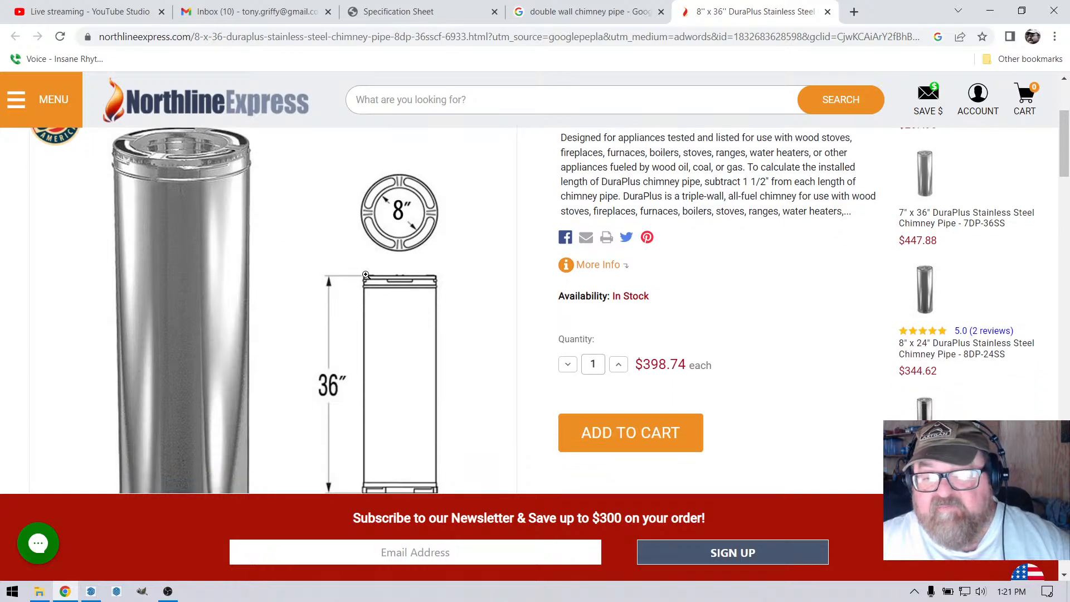
{"action": "scroll", "coordinate": [366, 275], "scroll_direction": "down", "scroll_amount": 2}
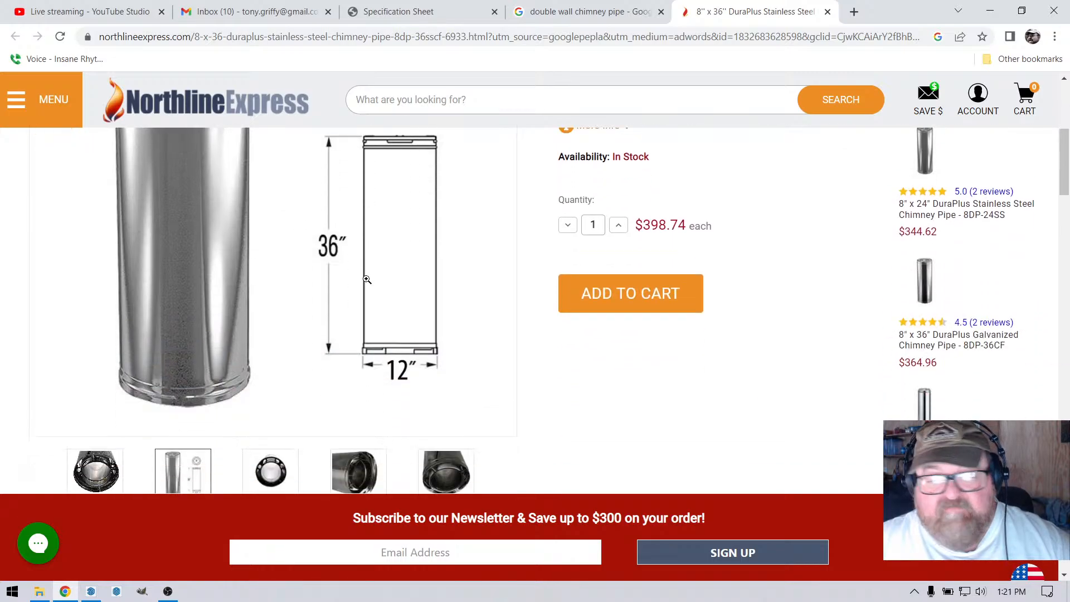
- Glance back at the chimney drawing in SketchUp, then check the live chat in YouTube Studio in Chrome
{"action": "left_click", "coordinate": [90, 591]}
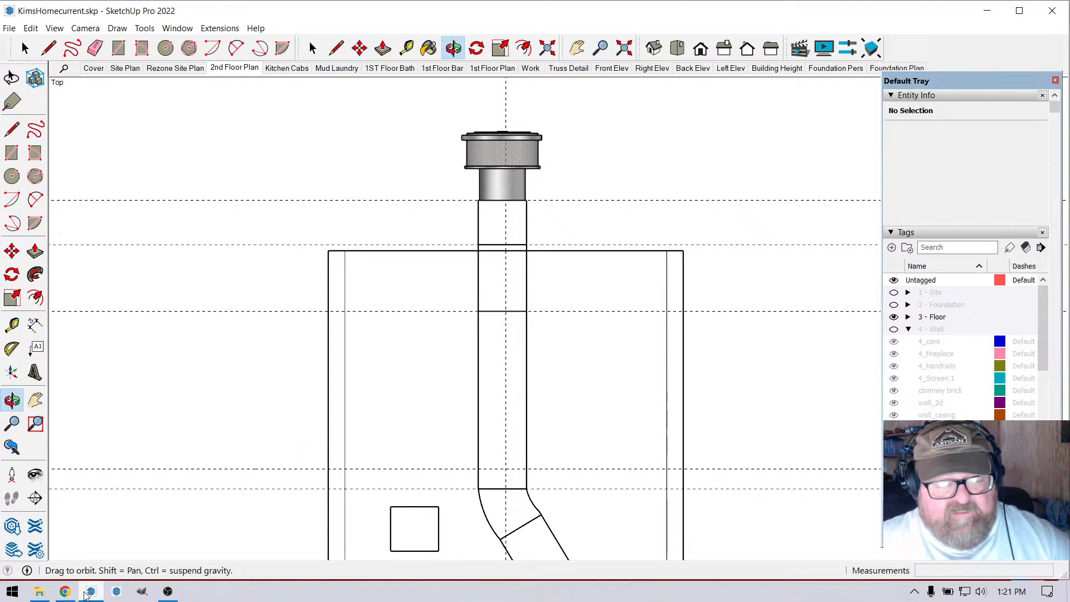
{"action": "left_click", "coordinate": [70, 594]}
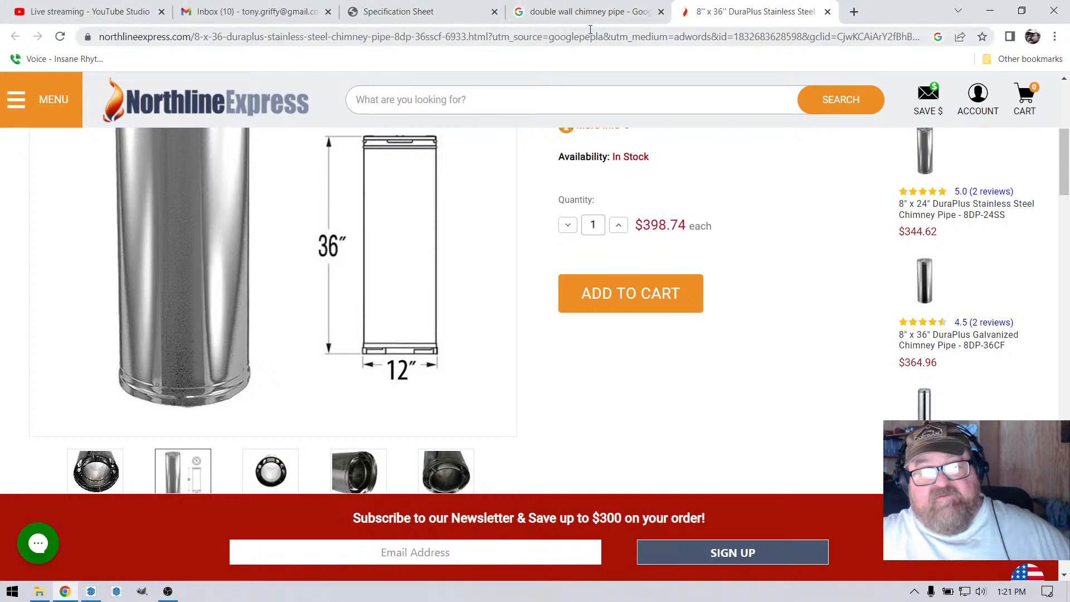
{"action": "left_click", "coordinate": [602, 14]}
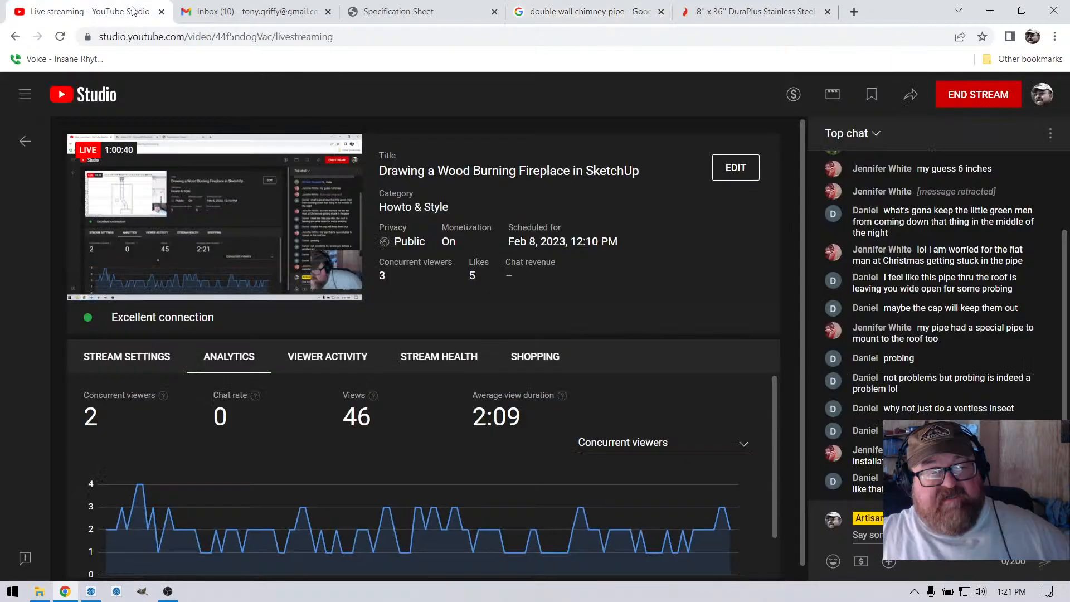
{"action": "left_click", "coordinate": [132, 12]}
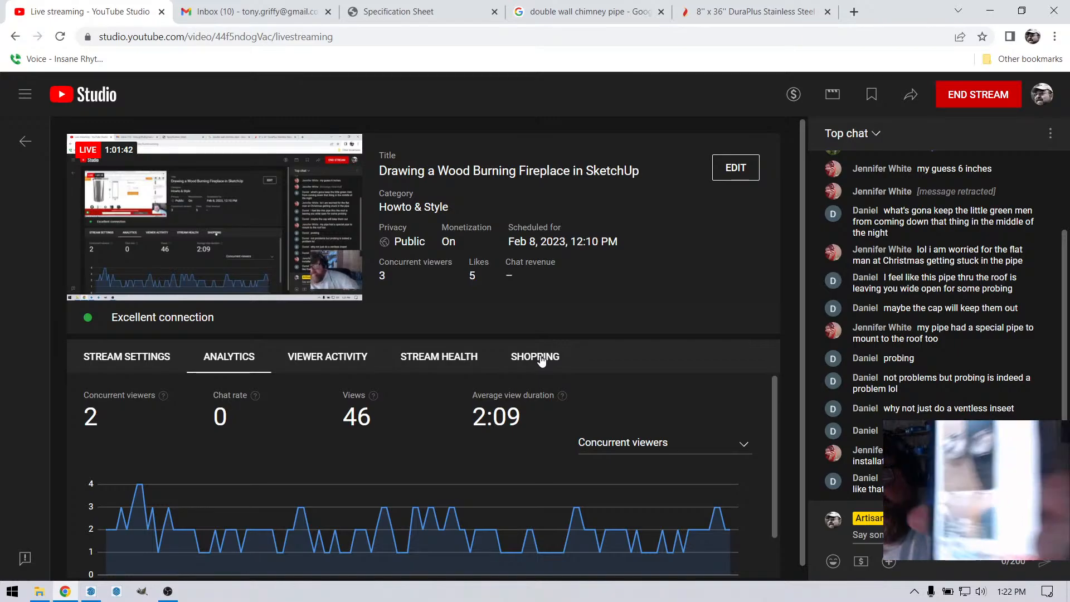
- Glance at the OBS stream status and the SketchUp drawing, then check the live chat in YouTube Studio in Chrome
{"action": "left_click", "coordinate": [168, 591]}
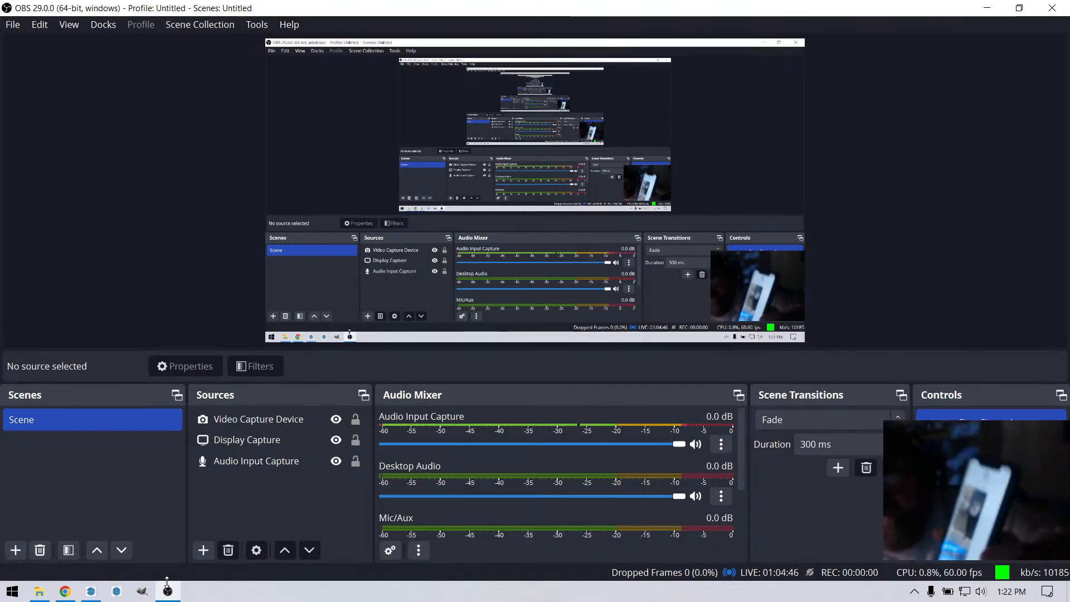
{"action": "left_click", "coordinate": [90, 592]}
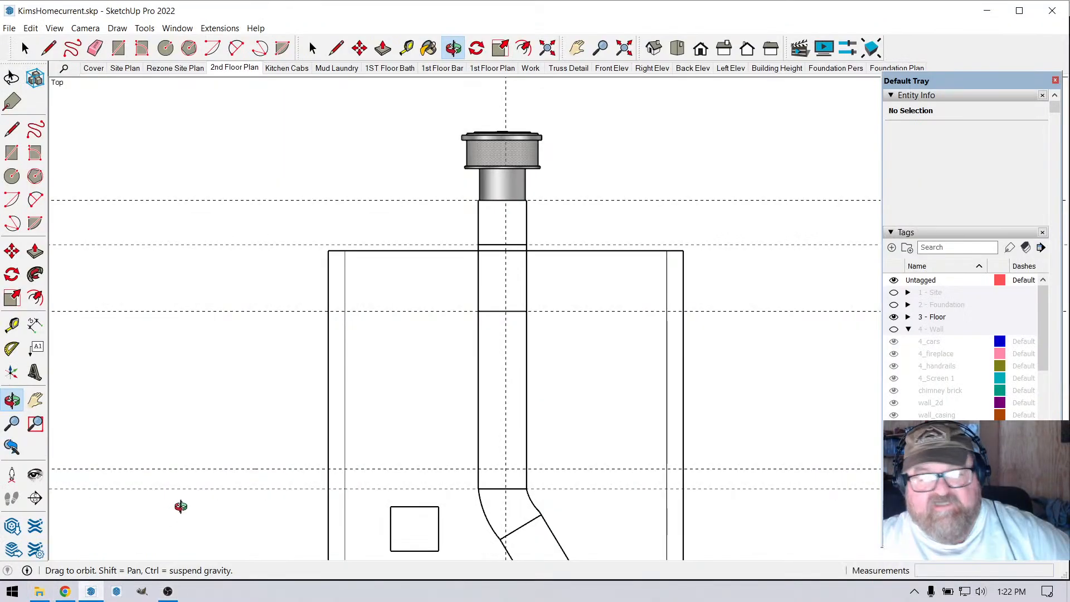
{"action": "left_click", "coordinate": [65, 591]}
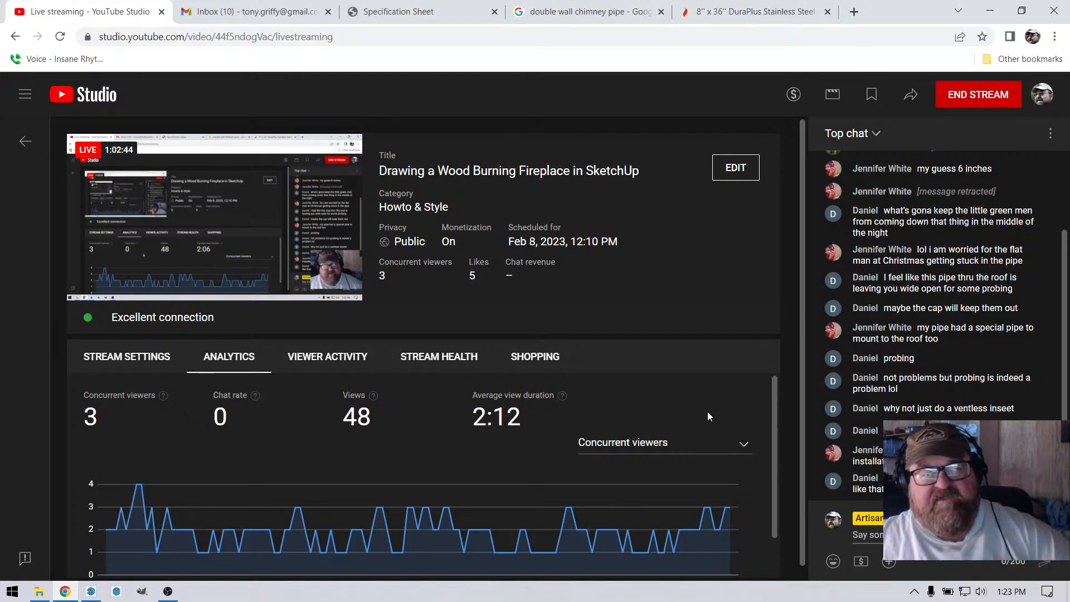
- Switch to SketchUp and compare the chimney elevation with the Biltmore 80 specification sheet, glancing briefly at the live chat in Chrome
{"action": "left_click", "coordinate": [91, 590]}
{"action": "scroll", "coordinate": [503, 512], "scroll_direction": "down", "scroll_amount": 4}
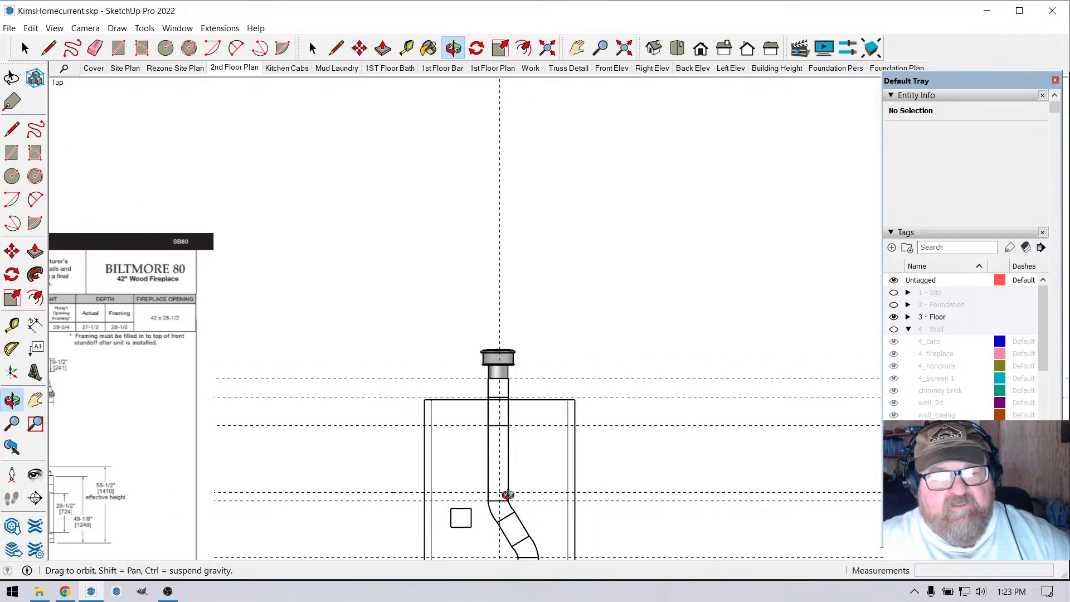
{"action": "scroll", "coordinate": [247, 417], "scroll_direction": "up", "scroll_amount": 4}
{"action": "scroll", "coordinate": [246, 417], "scroll_direction": "down", "scroll_amount": 4}
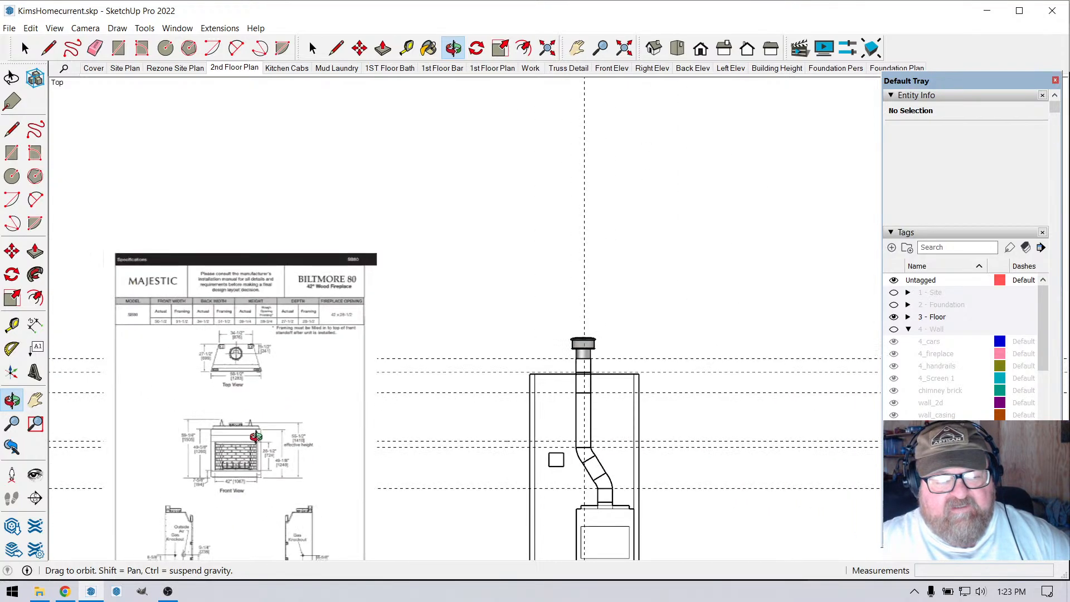
{"action": "scroll", "coordinate": [214, 442], "scroll_direction": "up", "scroll_amount": 3}
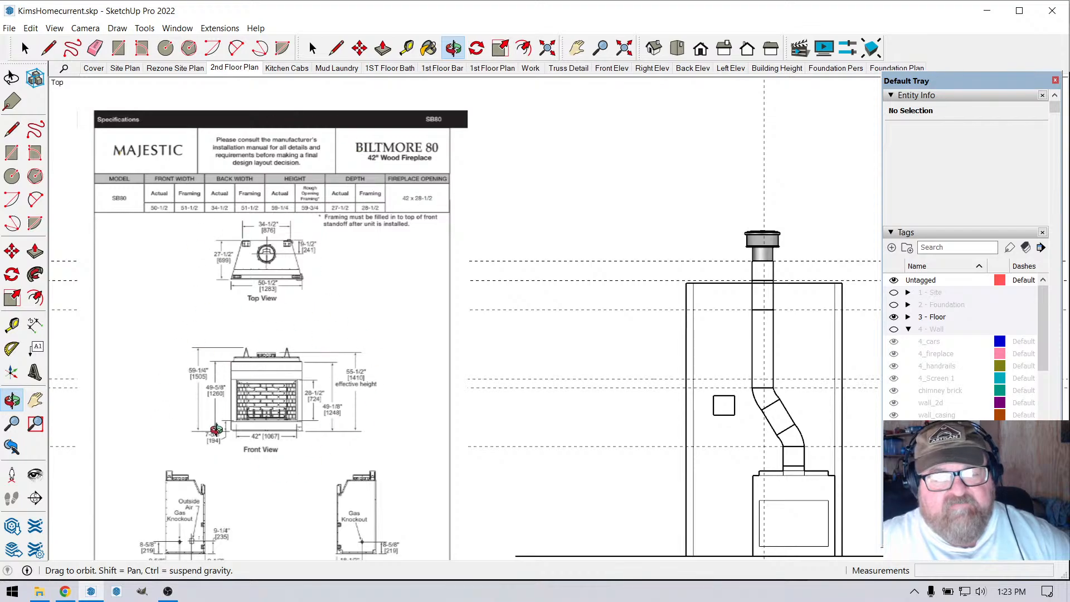
{"action": "left_click", "coordinate": [65, 591]}
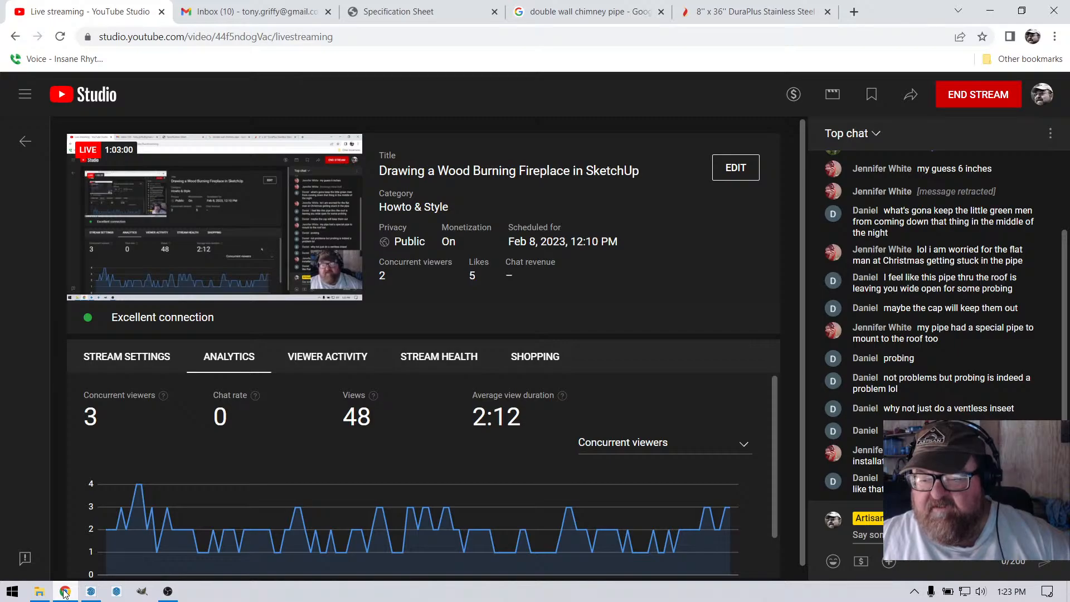
{"action": "left_click", "coordinate": [64, 593]}
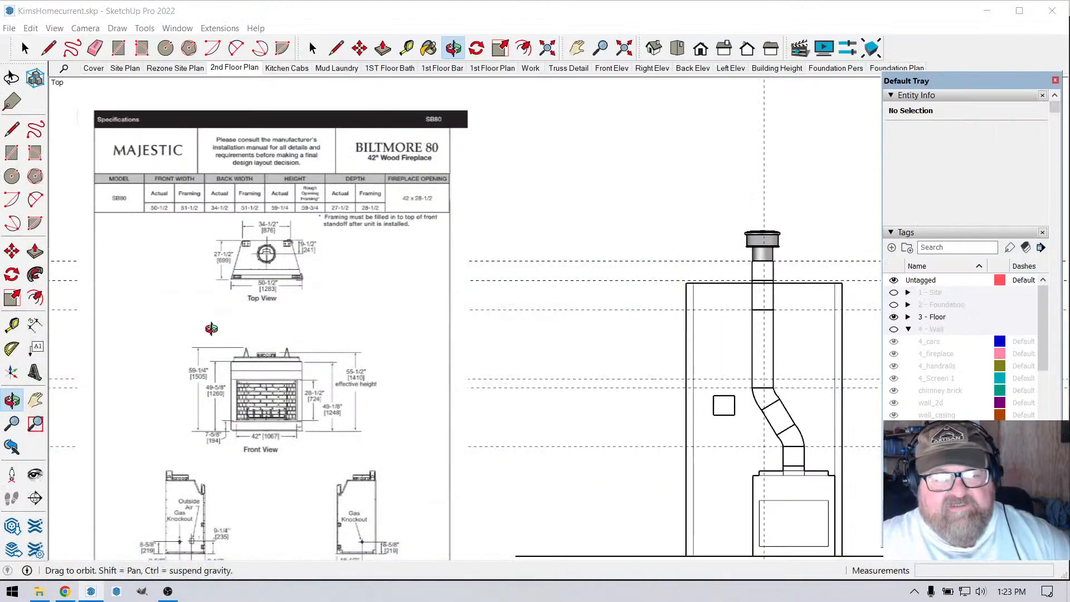
- Examine the flue collar and height dimensions in the top and front views of the Biltmore 80 specification sheet
{"action": "scroll", "coordinate": [306, 422], "scroll_direction": "down", "scroll_amount": 2}
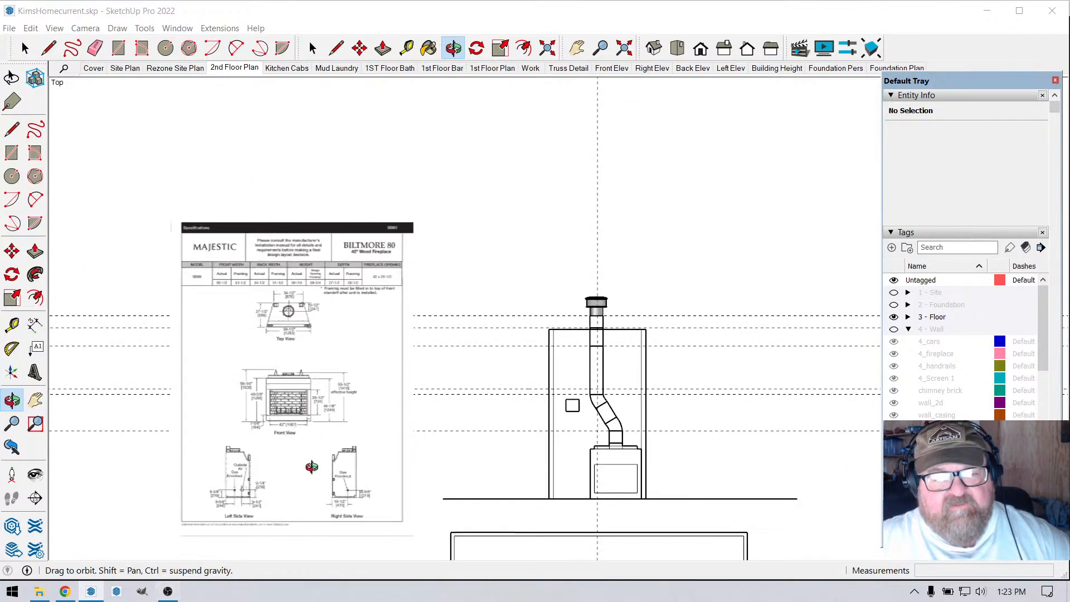
{"action": "scroll", "coordinate": [202, 511], "scroll_direction": "up", "scroll_amount": 2}
{"action": "scroll", "coordinate": [374, 361], "scroll_direction": "up", "scroll_amount": 1}
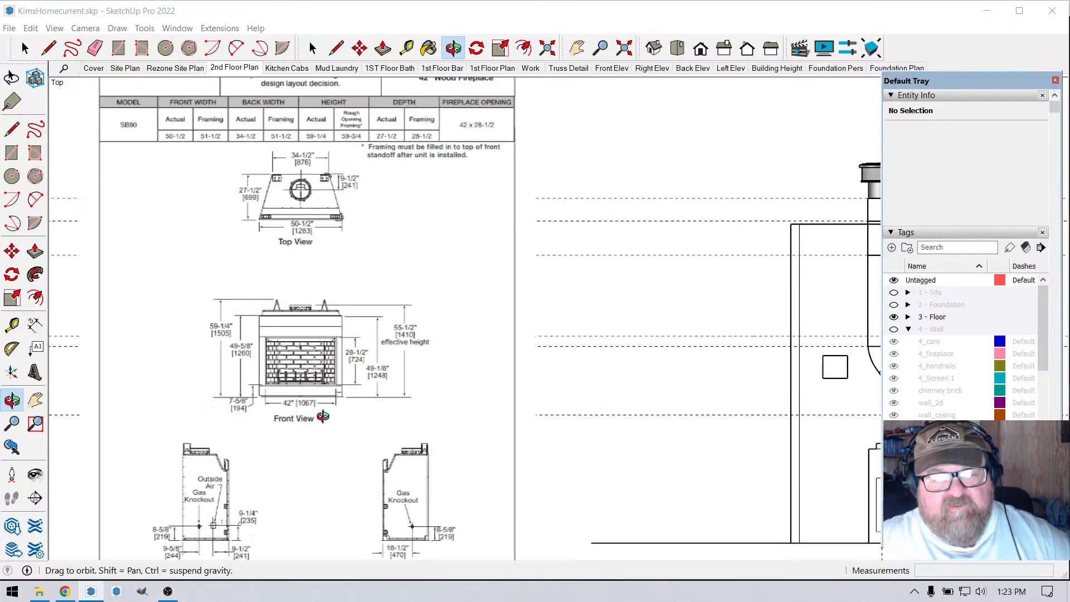
{"action": "scroll", "coordinate": [297, 324], "scroll_direction": "up", "scroll_amount": 3}
{"action": "scroll", "coordinate": [304, 311], "scroll_direction": "up", "scroll_amount": 1}
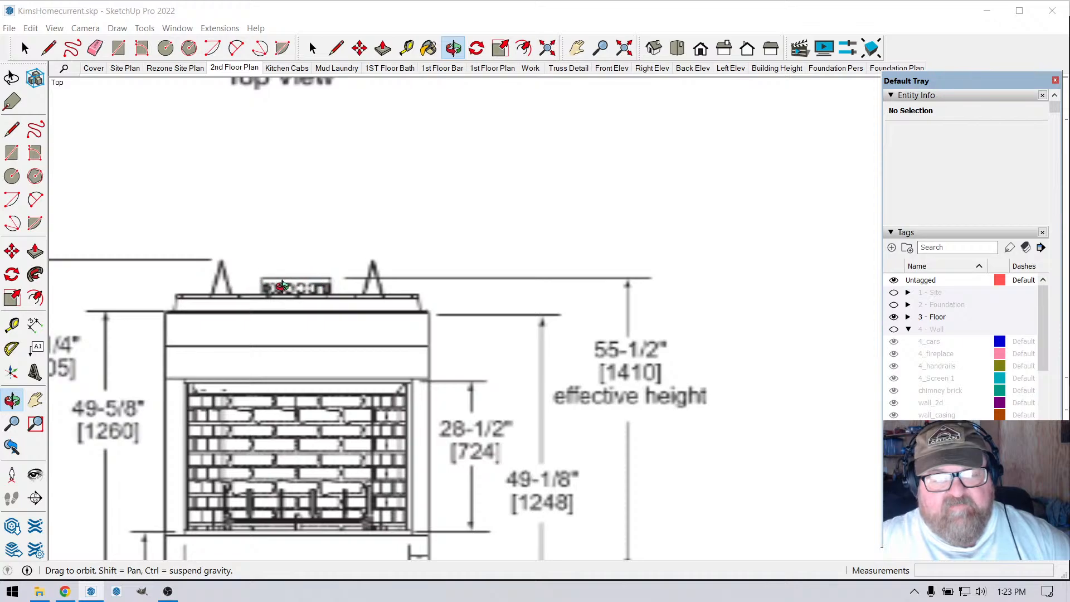
{"action": "scroll", "coordinate": [316, 440], "scroll_direction": "down", "scroll_amount": 3}
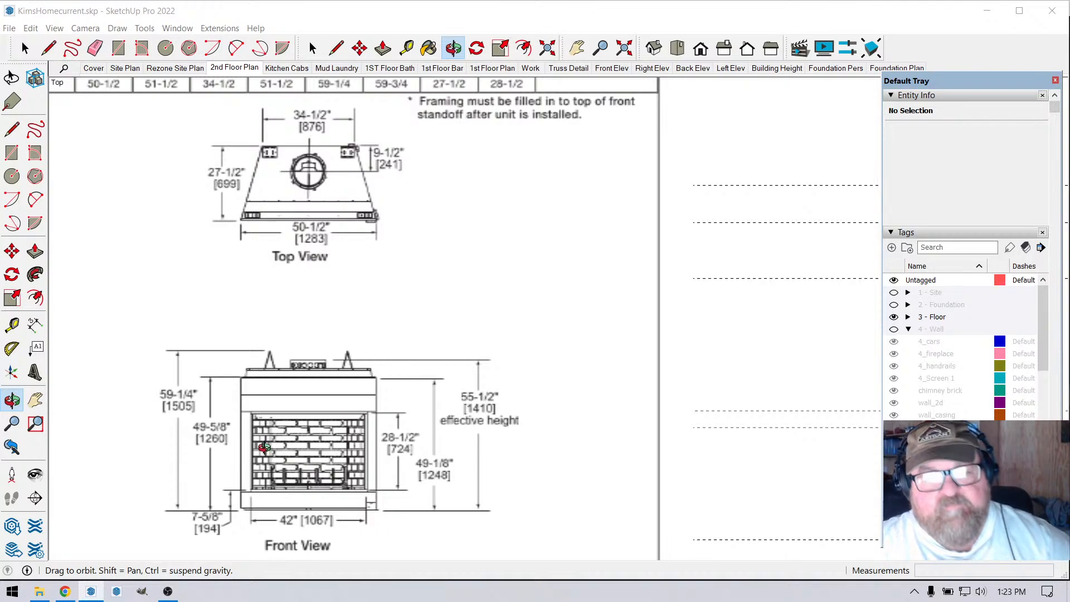
{"action": "scroll", "coordinate": [267, 440], "scroll_direction": "down", "scroll_amount": 1}
{"action": "scroll", "coordinate": [301, 388], "scroll_direction": "up", "scroll_amount": 2}
{"action": "scroll", "coordinate": [302, 385], "scroll_direction": "up", "scroll_amount": 1}
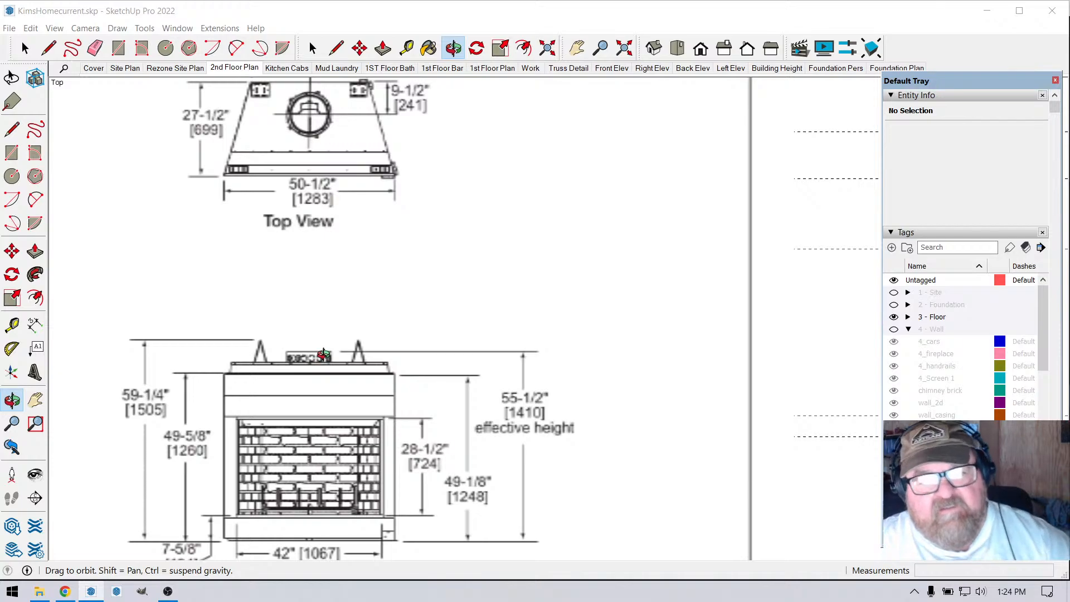
{"action": "scroll", "coordinate": [323, 354], "scroll_direction": "down", "scroll_amount": 6}
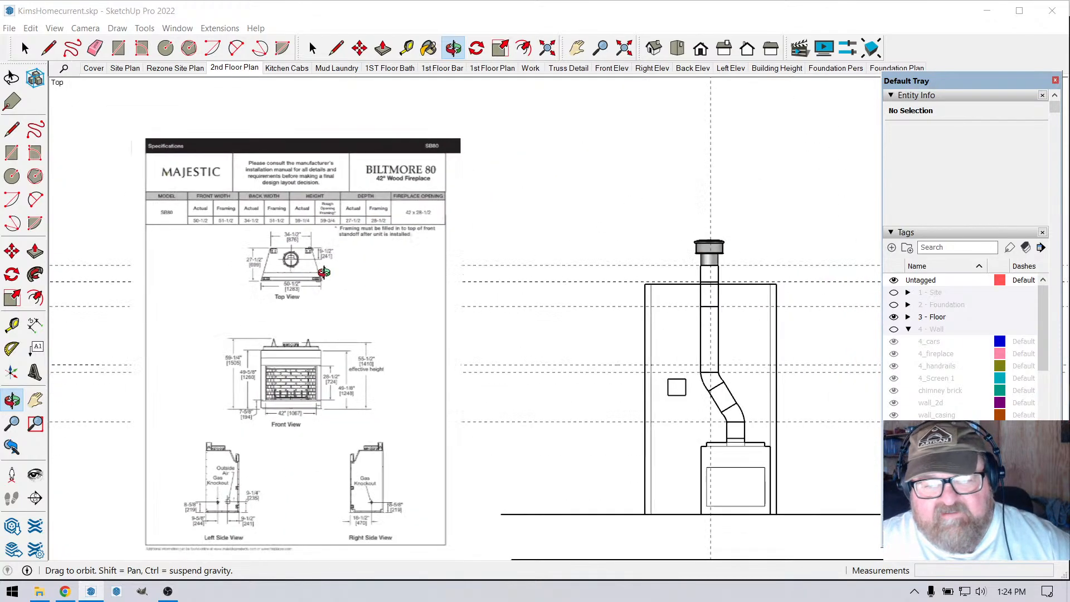
{"action": "scroll", "coordinate": [324, 272], "scroll_direction": "down", "scroll_amount": 3}
{"action": "scroll", "coordinate": [335, 445], "scroll_direction": "up", "scroll_amount": 3}
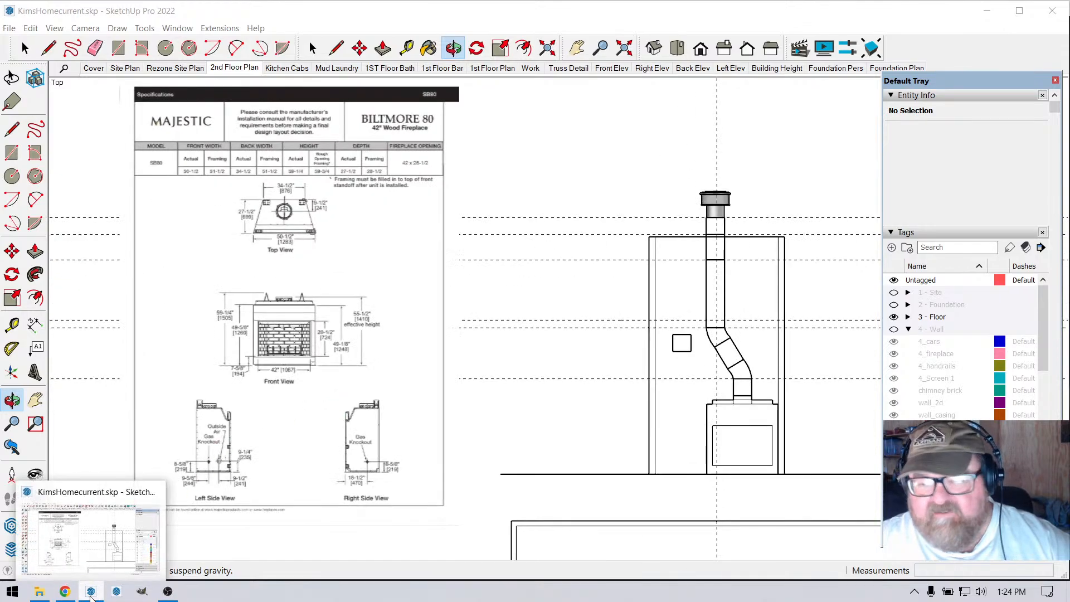
- Read the new live chat messages in YouTube Studio in Chrome, then switch back to SketchUp
{"action": "left_click", "coordinate": [66, 591]}
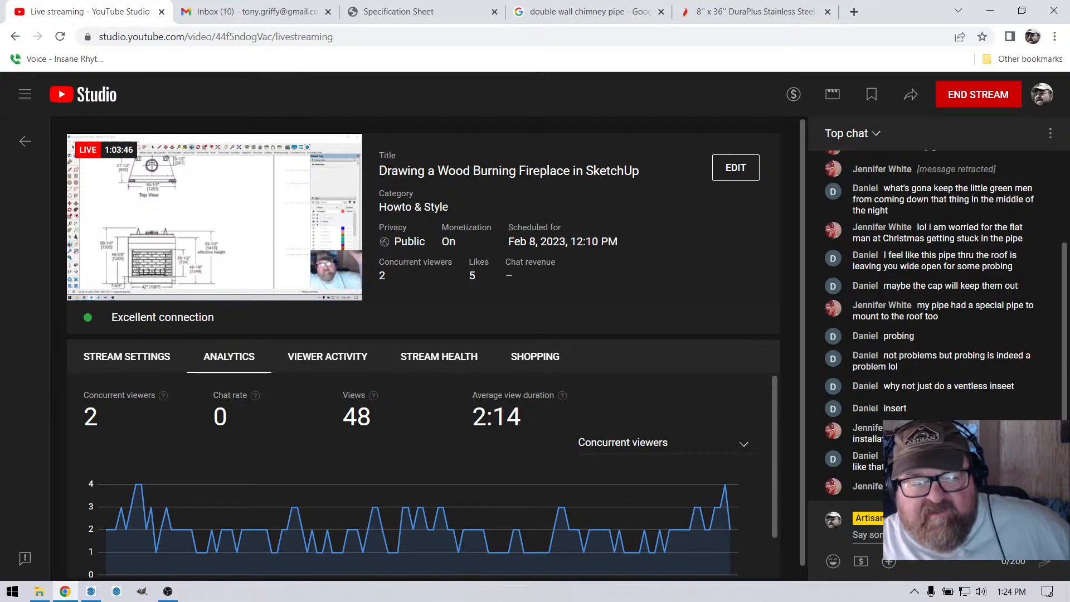
{"action": "mouse_move", "coordinate": [734, 503]}
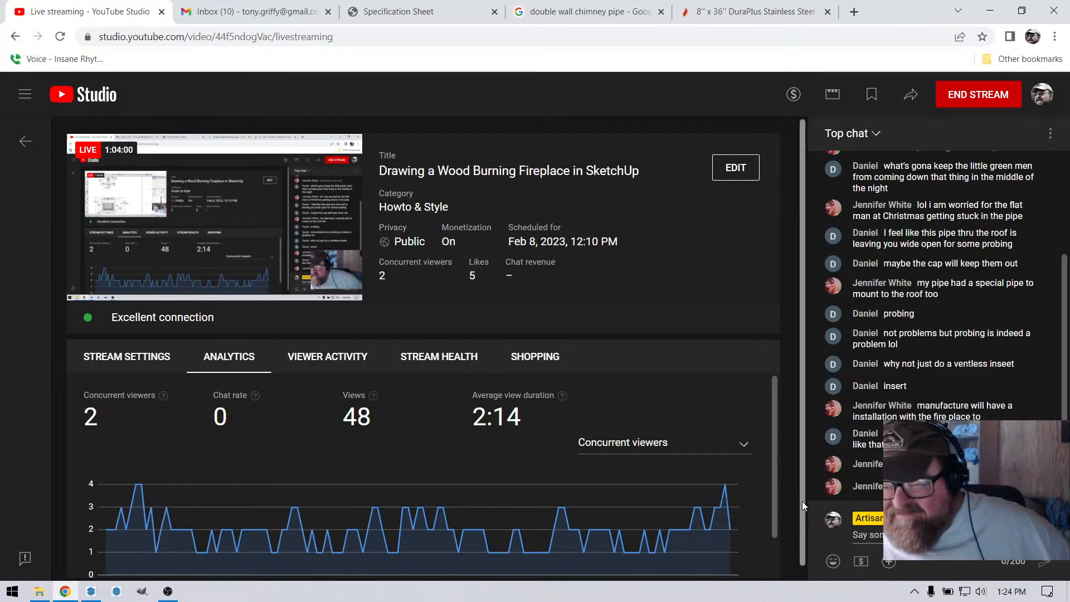
{"action": "left_click", "coordinate": [90, 591]}
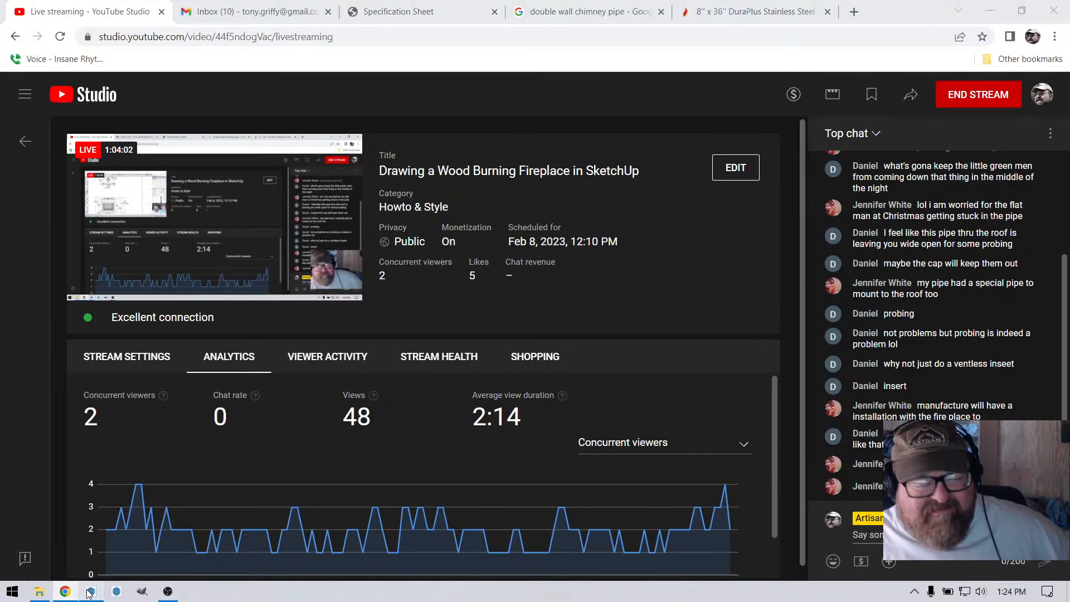
- Draw a circle with a 6.5" radius on the chimney chase face, beside the straight pipe and above the small square
{"action": "scroll", "coordinate": [646, 345], "scroll_direction": "up", "scroll_amount": 3}
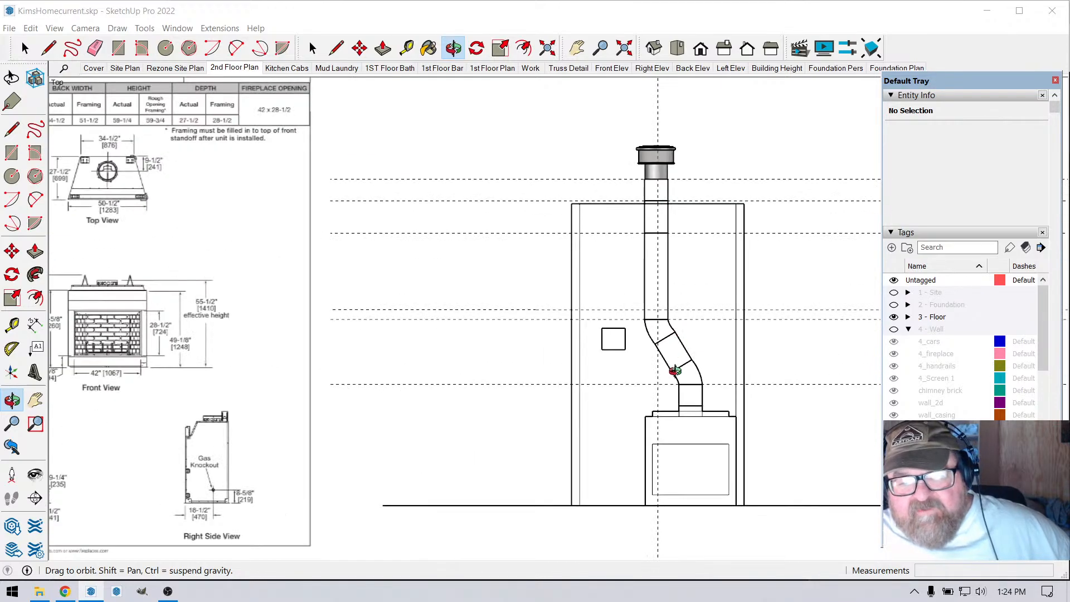
{"action": "left_click_drag", "start_coordinate": [668, 357], "coordinate": [666, 335]}
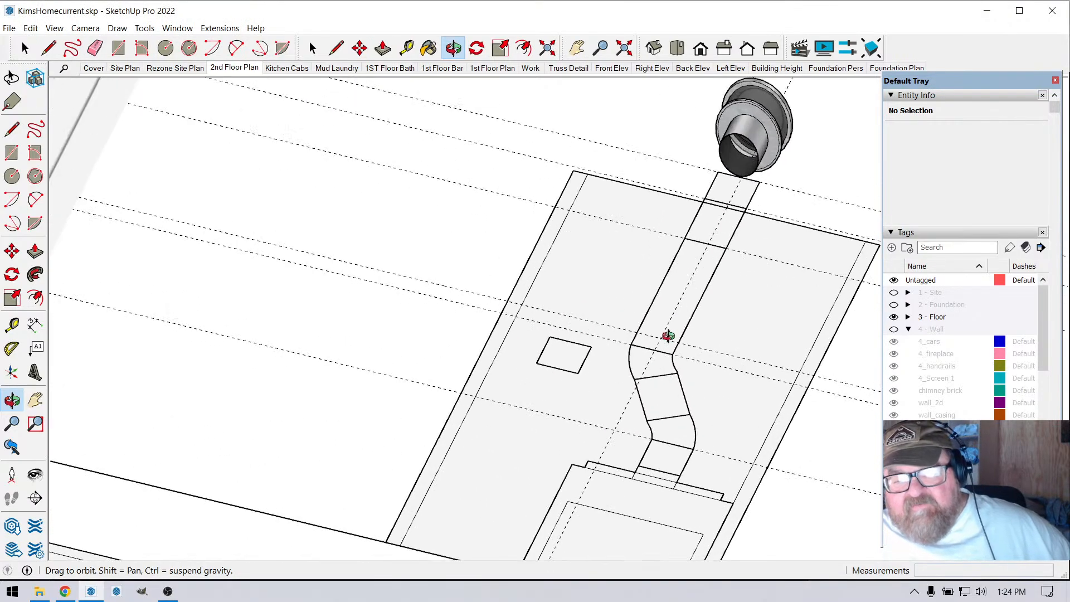
{"action": "left_click_drag", "start_coordinate": [712, 375], "coordinate": [685, 310]}
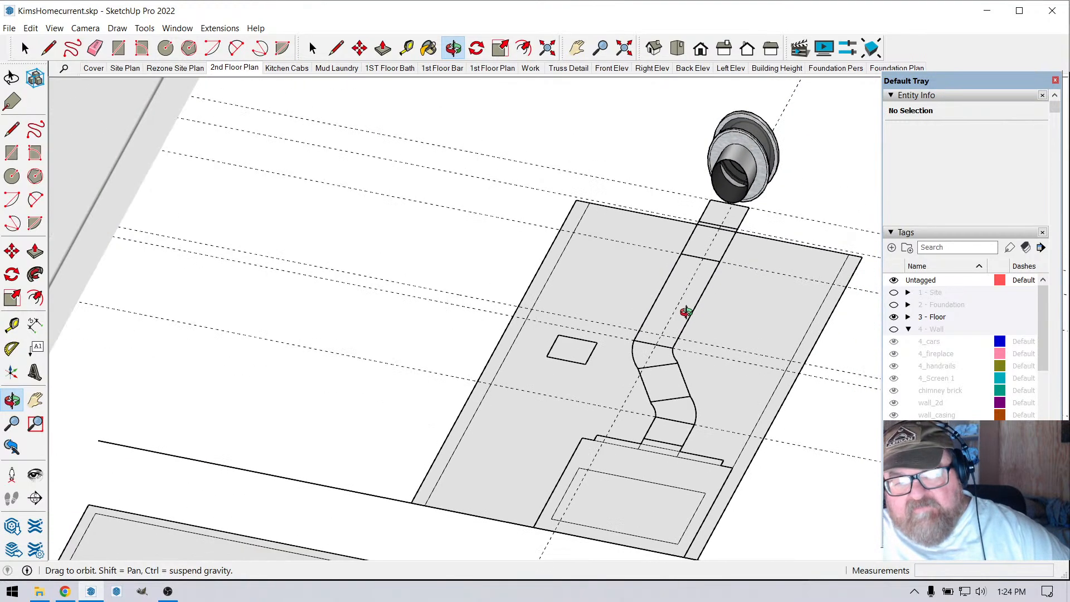
{"action": "left_click_drag", "start_coordinate": [590, 296], "coordinate": [624, 239]}
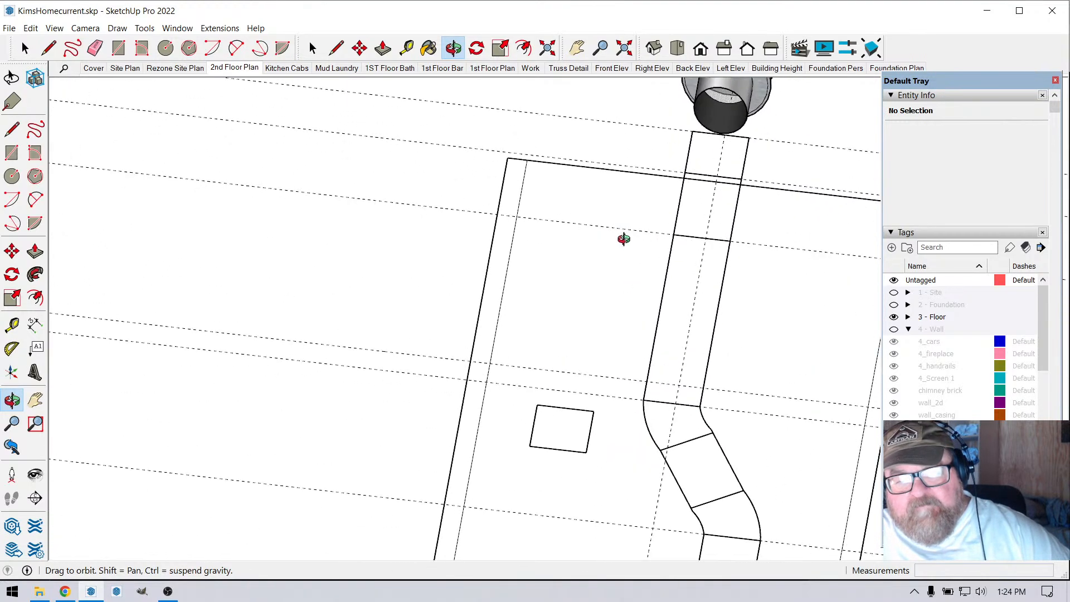
{"action": "left_click", "coordinate": [165, 48]}
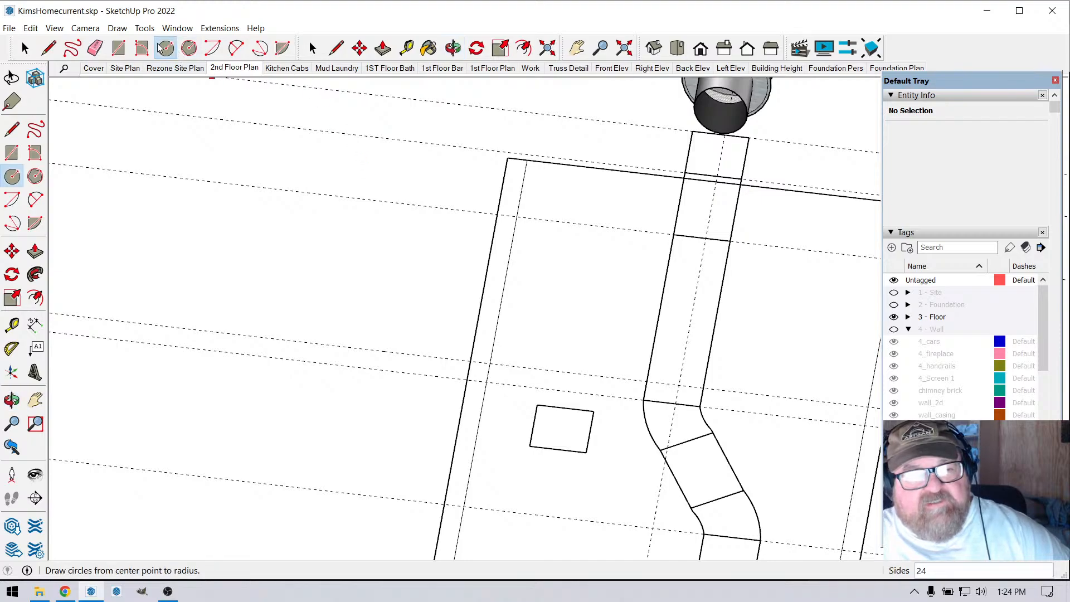
{"action": "left_click", "coordinate": [568, 298]}
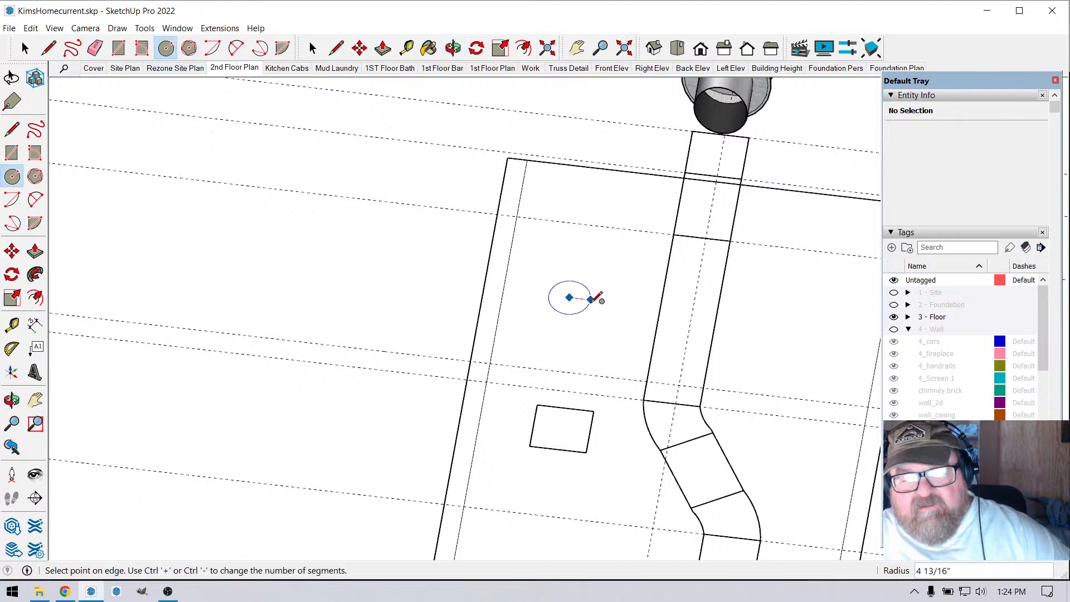
{"action": "type", "text": "6."}
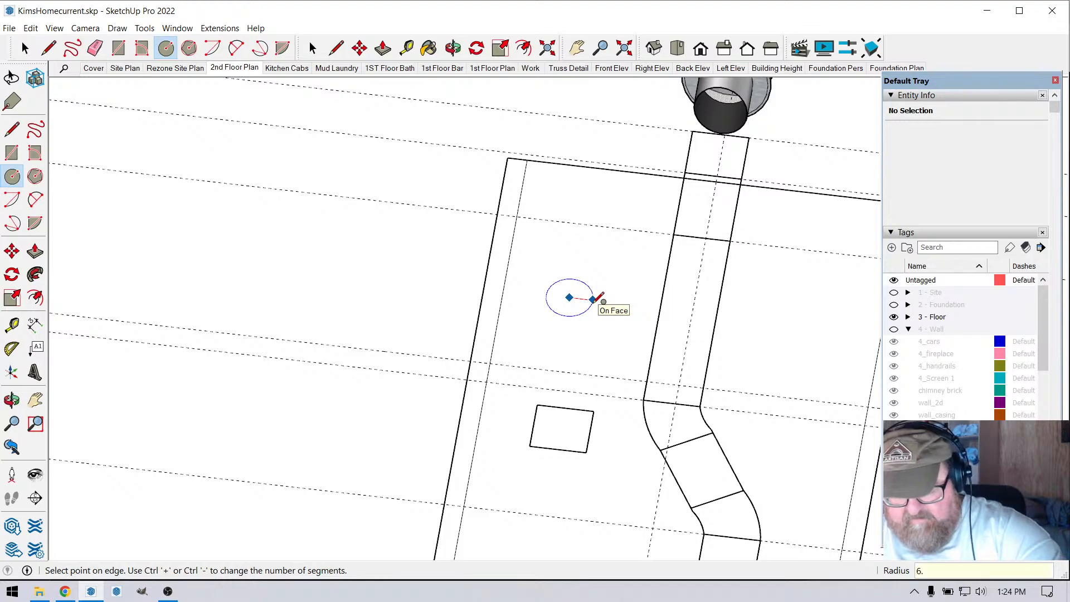
{"action": "type", "text": "5"}
{"action": "key", "text": "Return"}
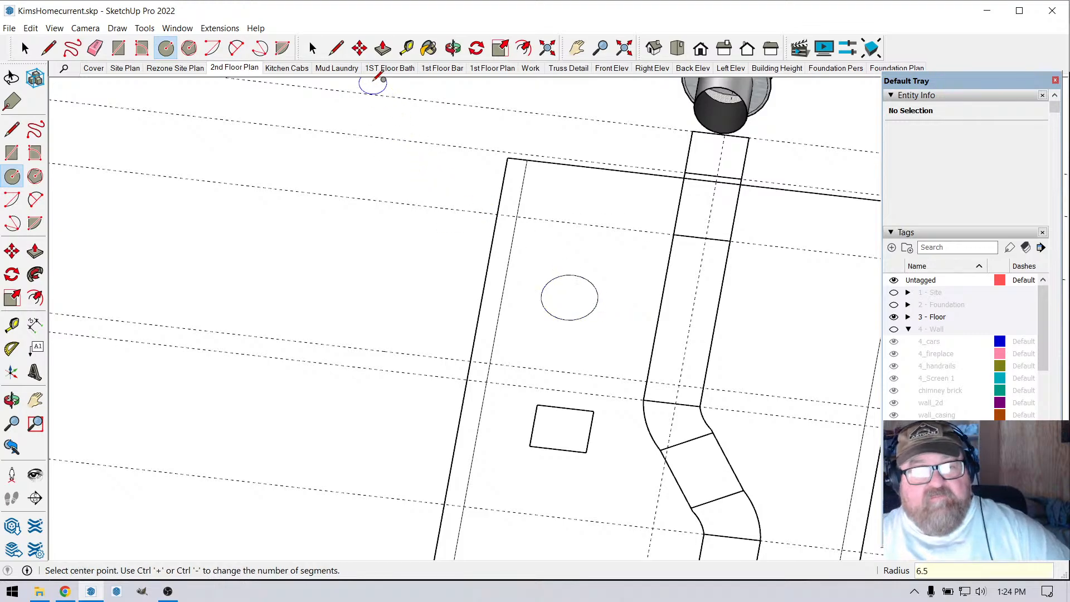
- Extrude the 6.5" radius circle 36" with Push/Pull to form a pipe cylinder
{"action": "left_click", "coordinate": [359, 48]}
{"action": "left_click", "coordinate": [383, 48]}
{"action": "left_click", "coordinate": [566, 295]}
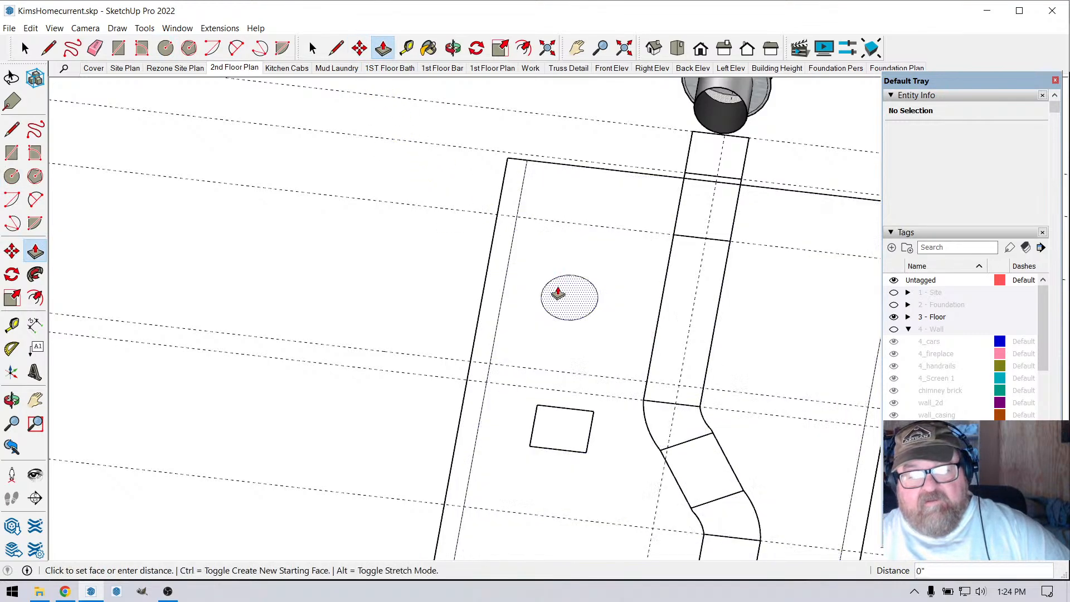
{"action": "left_click", "coordinate": [544, 246]}
{"action": "type", "text": "3"}
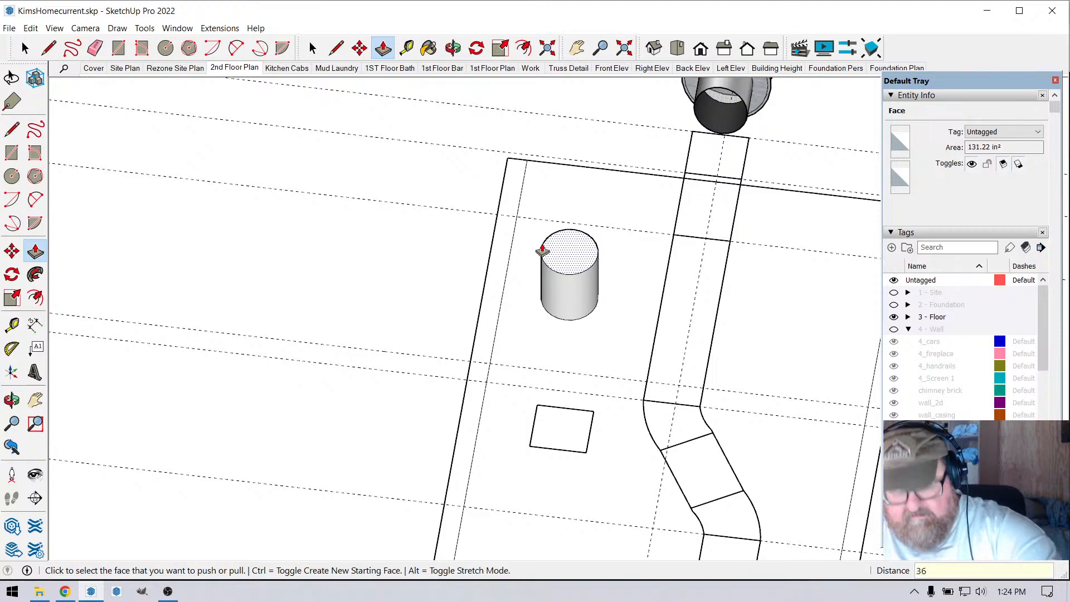
{"action": "type", "text": "6"}
{"action": "key", "text": "Return"}
{"action": "scroll", "coordinate": [552, 184], "scroll_direction": "up", "scroll_amount": 3}
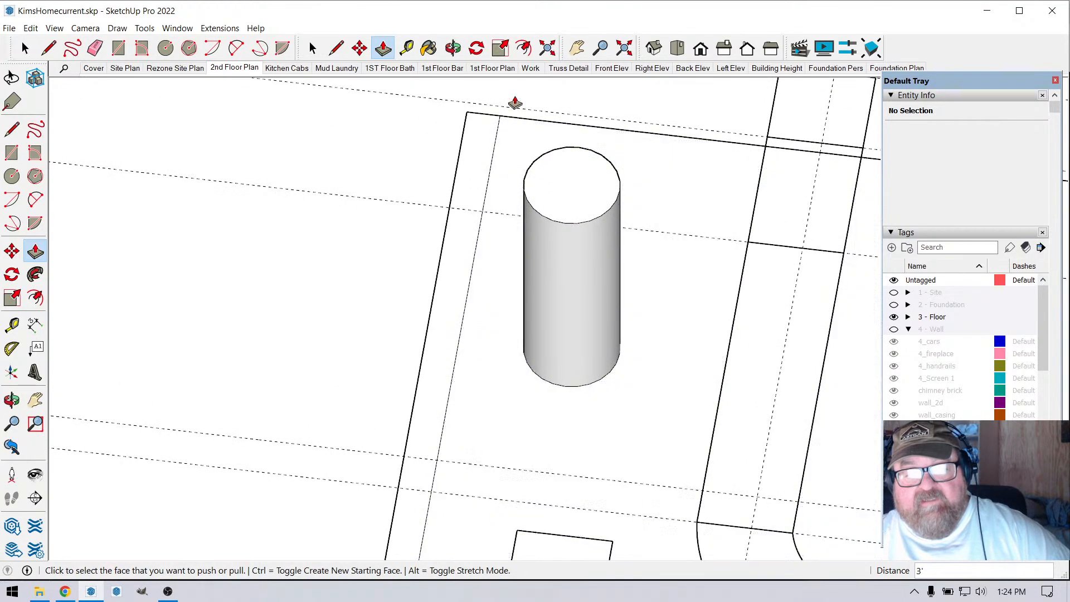
- Offset the cylinder's top circle slightly inward to outline a thin pipe wall
{"action": "left_click", "coordinate": [524, 48]}
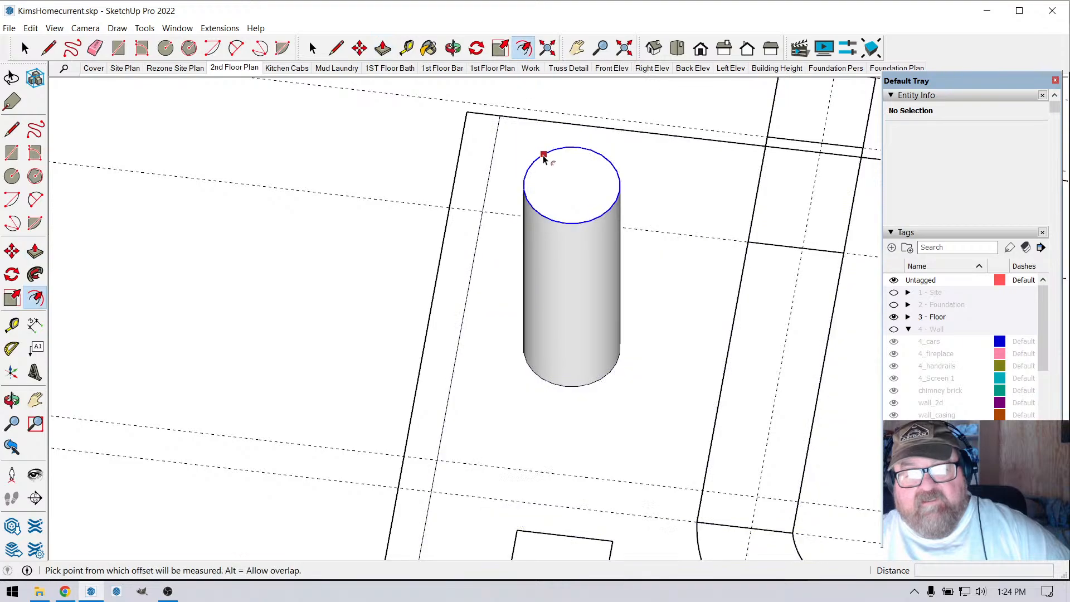
{"action": "left_click", "coordinate": [543, 160]}
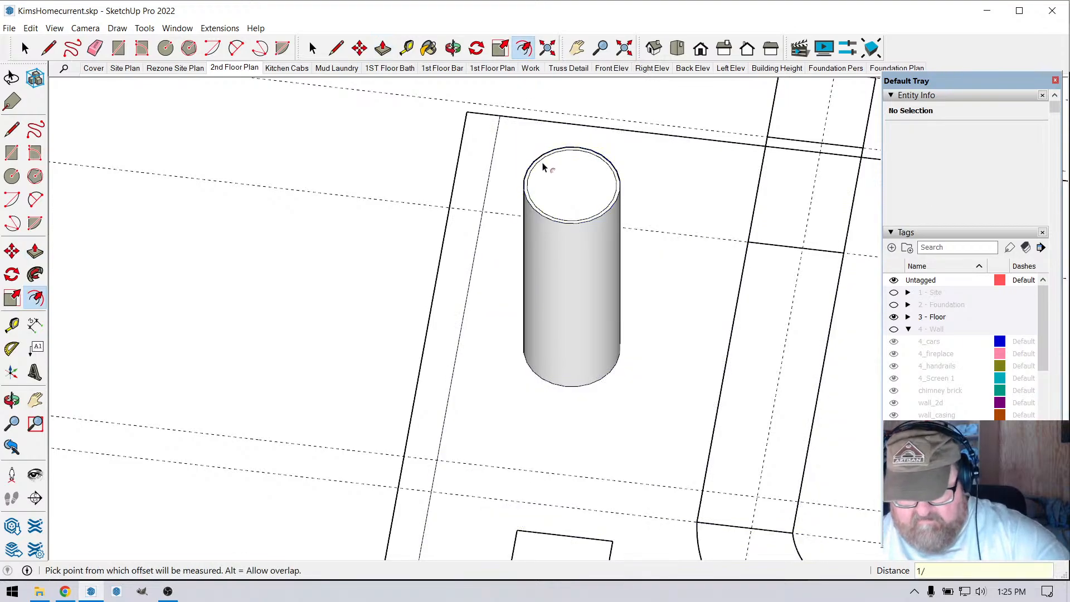
{"action": "key", "text": "Escape"}
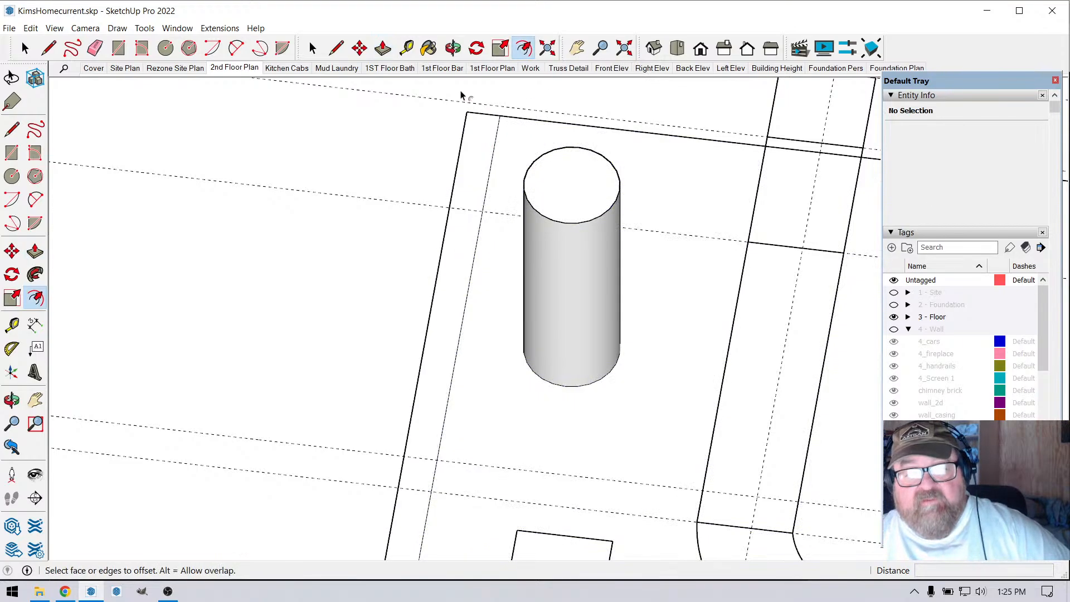
- Push the cylinder's inner top face down 3' to hollow out the pipe and look inside it
{"action": "left_click", "coordinate": [407, 49]}
{"action": "left_click", "coordinate": [383, 48]}
{"action": "left_click", "coordinate": [539, 175]}
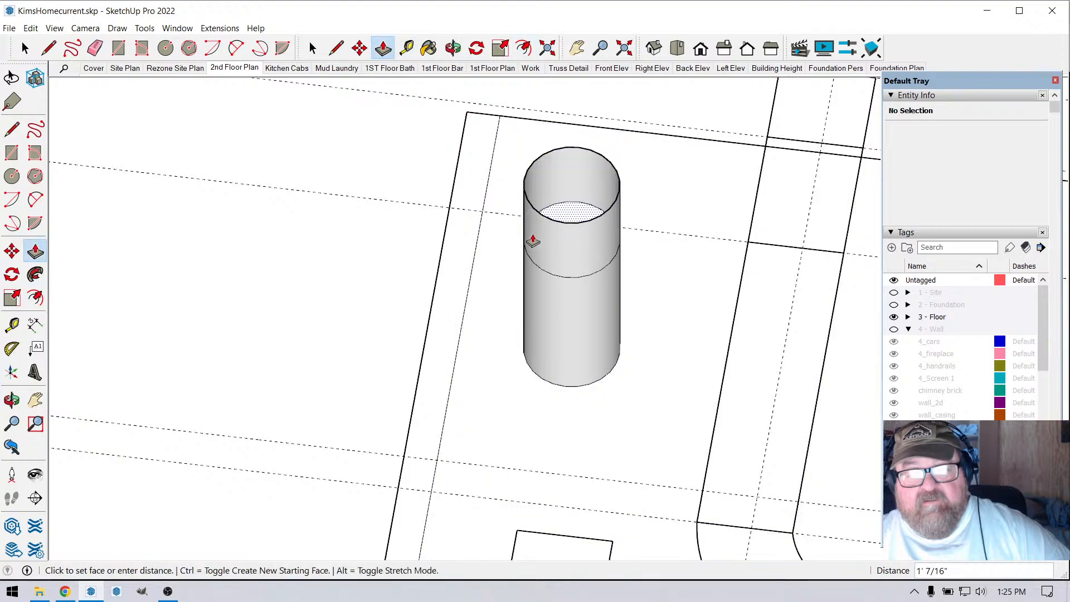
{"action": "left_click", "coordinate": [517, 362]}
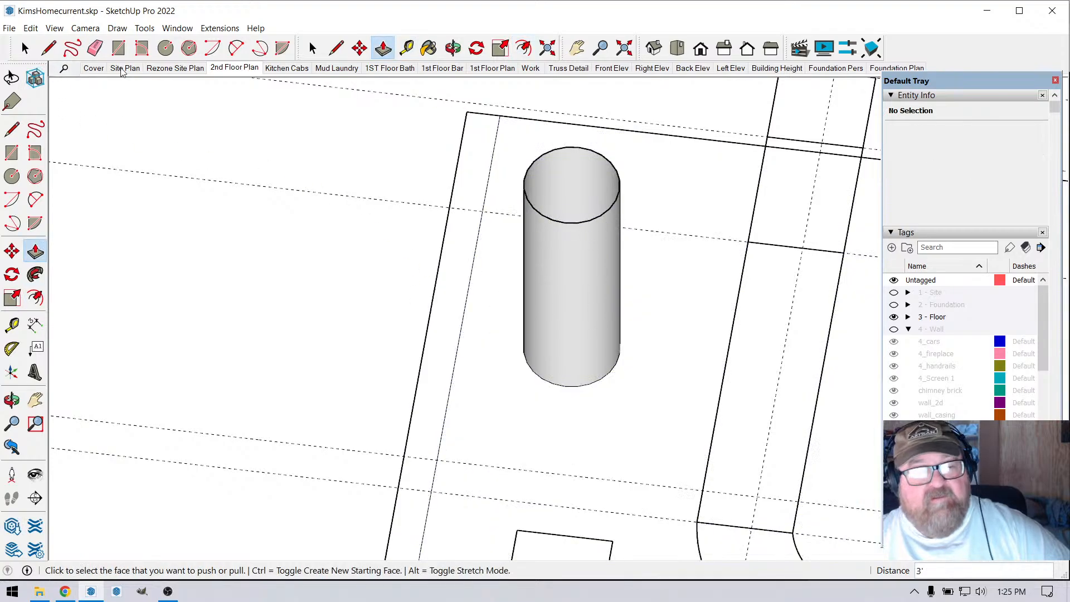
{"action": "left_click", "coordinate": [453, 48]}
{"action": "left_click_drag", "start_coordinate": [496, 145], "coordinate": [460, 192]}
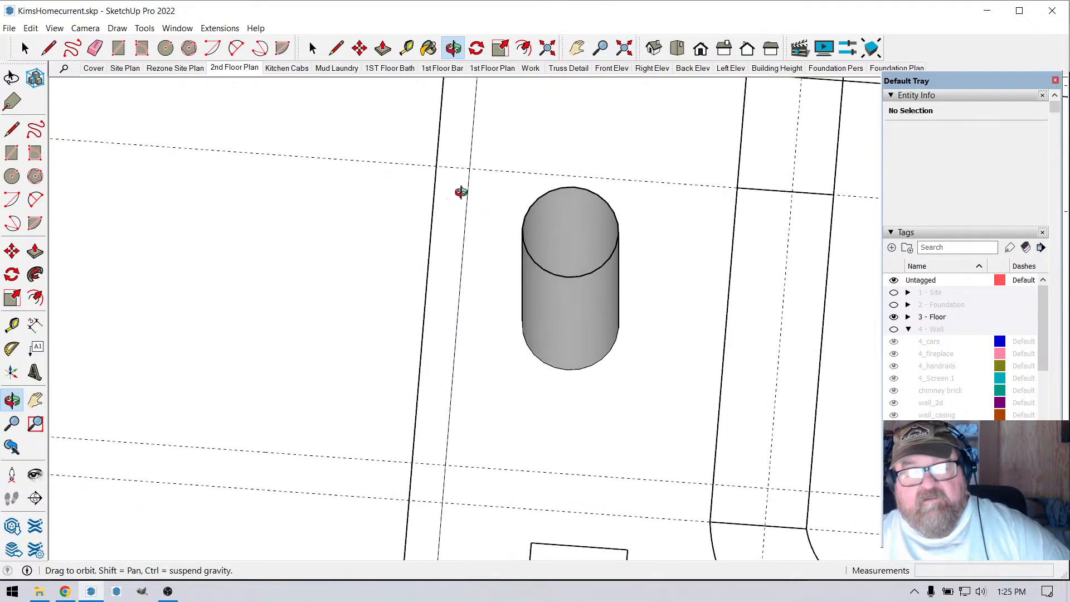
- Switch the camera to perspective projection and orbit around the hollow pipe to see inside it
{"action": "left_click", "coordinate": [85, 28]}
{"action": "left_click", "coordinate": [98, 99]}
{"action": "left_click_drag", "start_coordinate": [492, 292], "coordinate": [329, 171]}
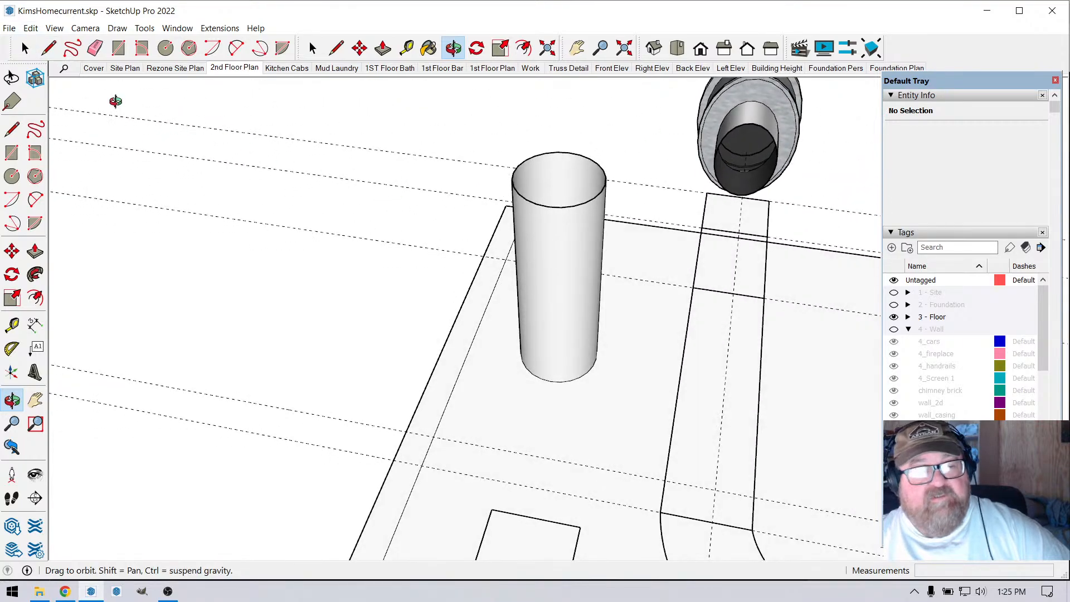
{"action": "left_click_drag", "start_coordinate": [115, 101], "coordinate": [389, 285]}
- Select the whole hollow pipe and make it a group
{"action": "left_click", "coordinate": [25, 48]}
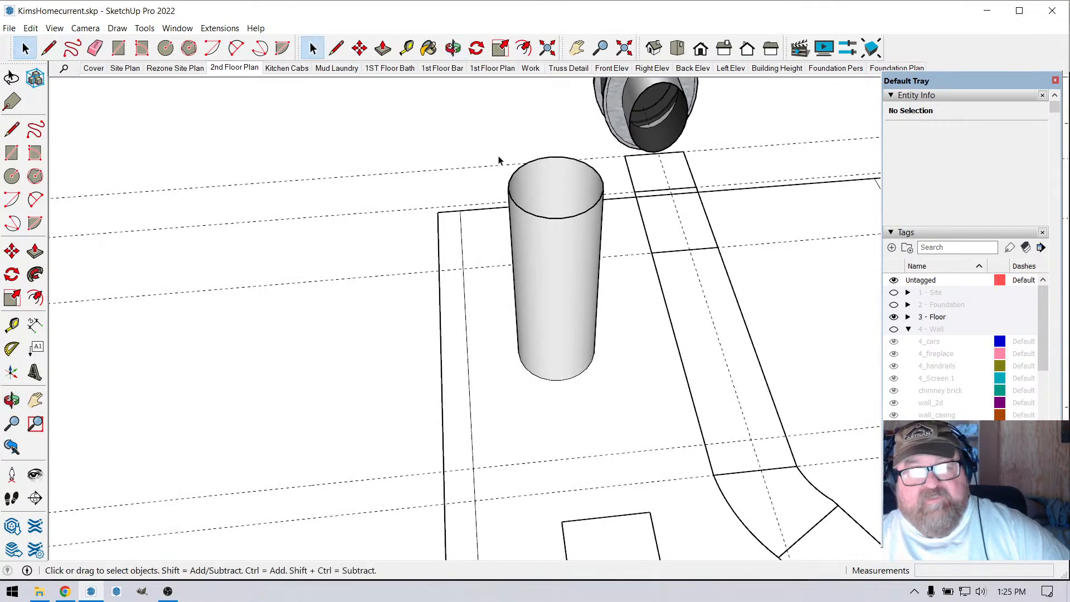
{"action": "left_click_drag", "start_coordinate": [498, 140], "coordinate": [612, 407]}
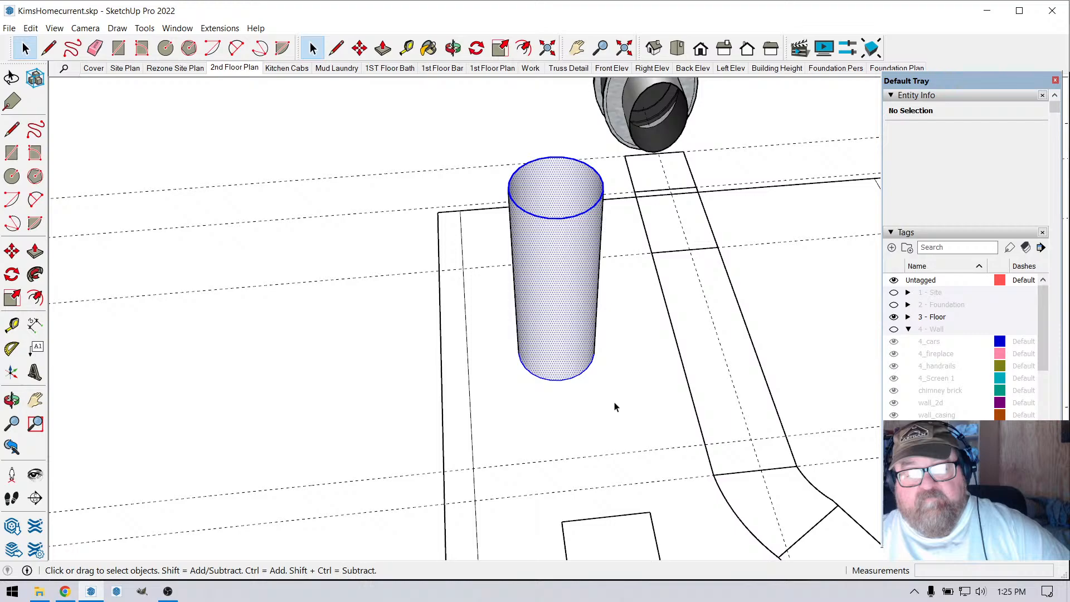
{"action": "right_click", "coordinate": [571, 301]}
{"action": "left_click", "coordinate": [579, 404]}
{"action": "scroll", "coordinate": [516, 281], "scroll_direction": "down", "scroll_amount": 3}
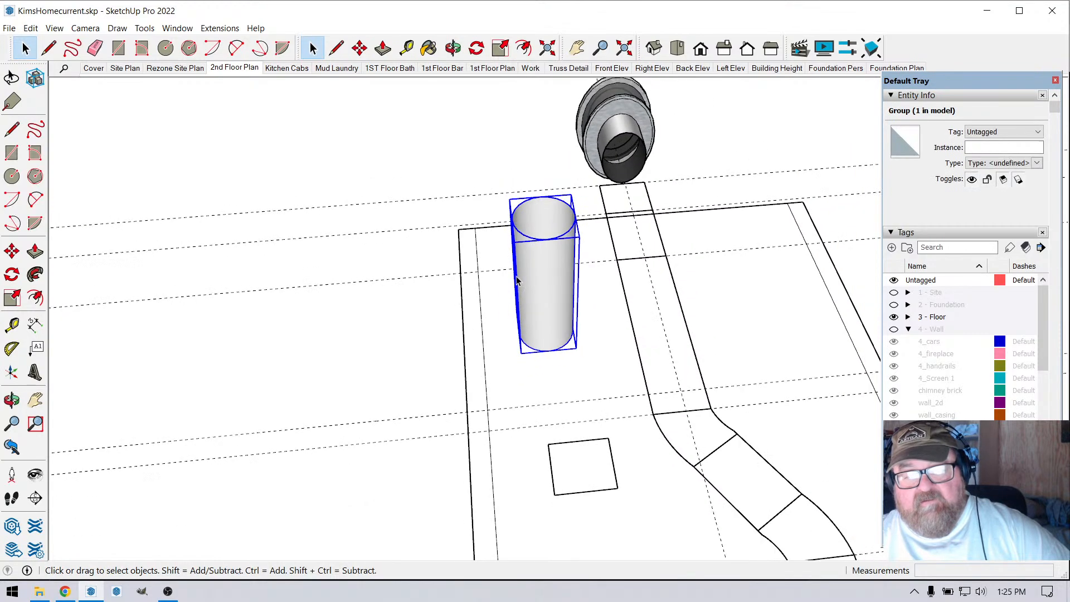
- Draw a 57.5" by 27.5" rectangle between the specification sheet and the chimney chase, just above the floor line
{"action": "left_click", "coordinate": [453, 48]}
{"action": "left_click_drag", "start_coordinate": [477, 153], "coordinate": [397, 457]}
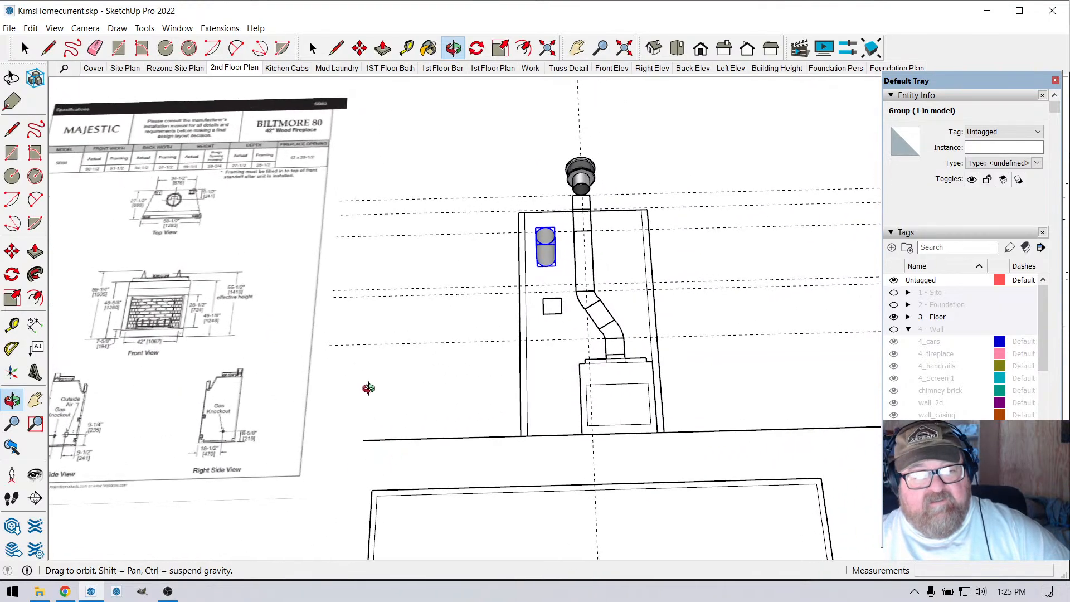
{"action": "left_click_drag", "start_coordinate": [368, 388], "coordinate": [457, 426]}
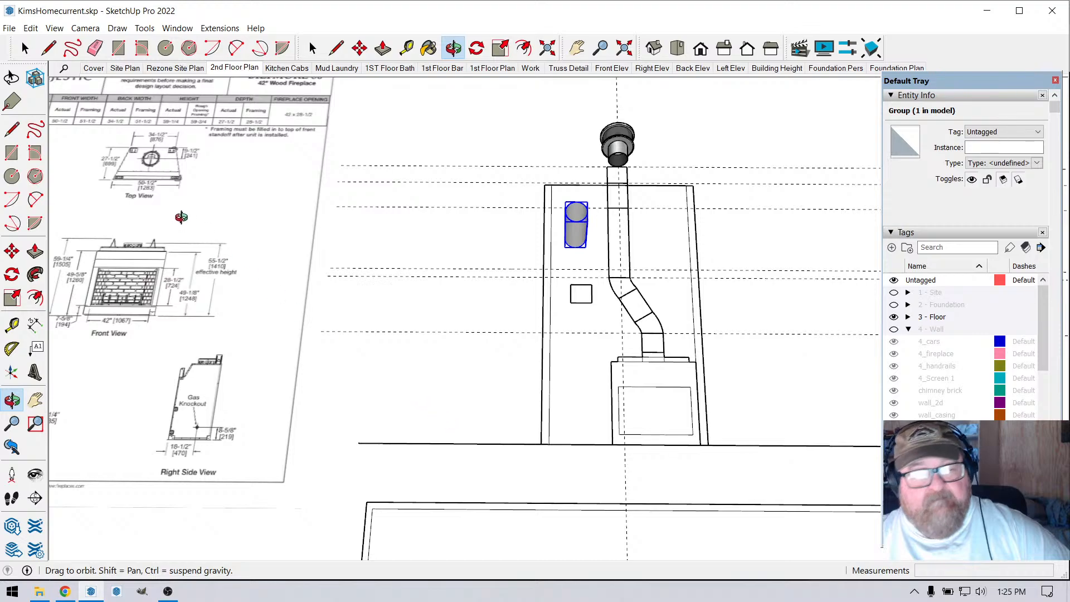
{"action": "scroll", "coordinate": [113, 177], "scroll_direction": "up", "scroll_amount": 4}
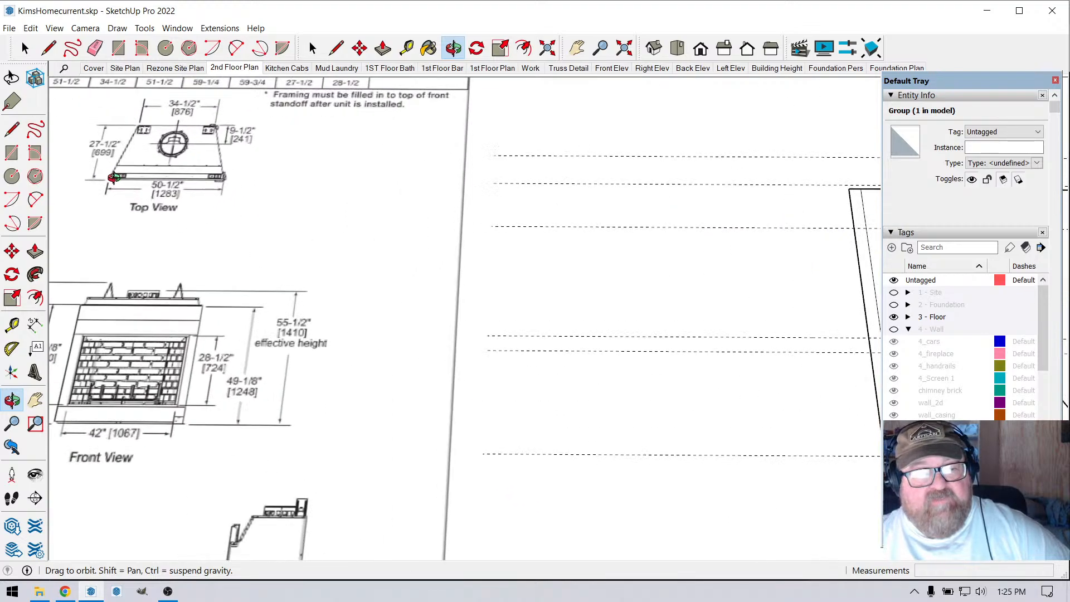
{"action": "scroll", "coordinate": [114, 177], "scroll_direction": "down", "scroll_amount": 4}
{"action": "scroll", "coordinate": [556, 462], "scroll_direction": "up", "scroll_amount": 2}
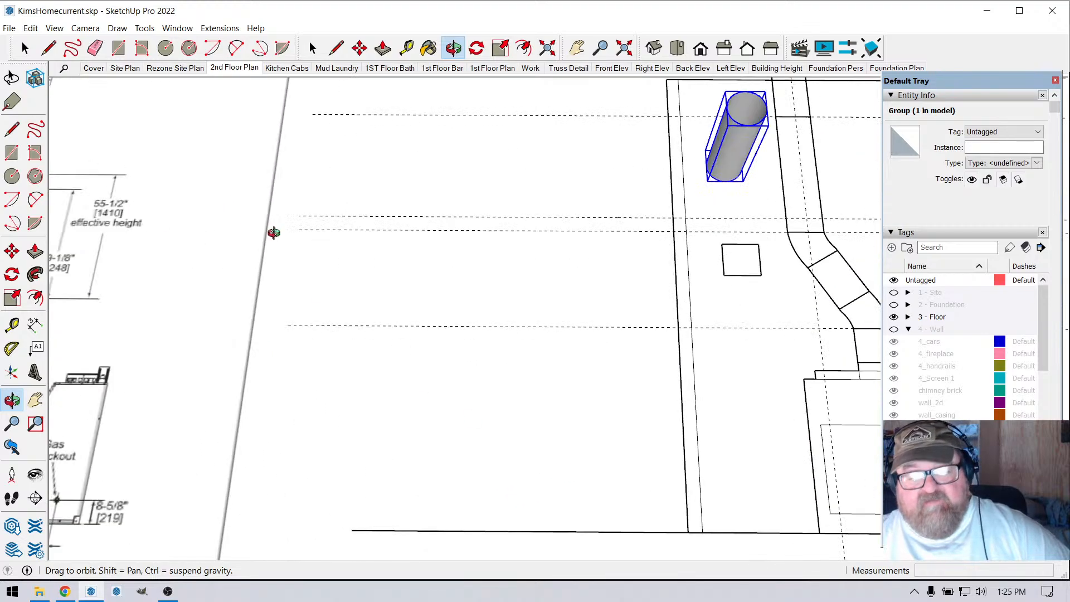
{"action": "left_click", "coordinate": [119, 47]}
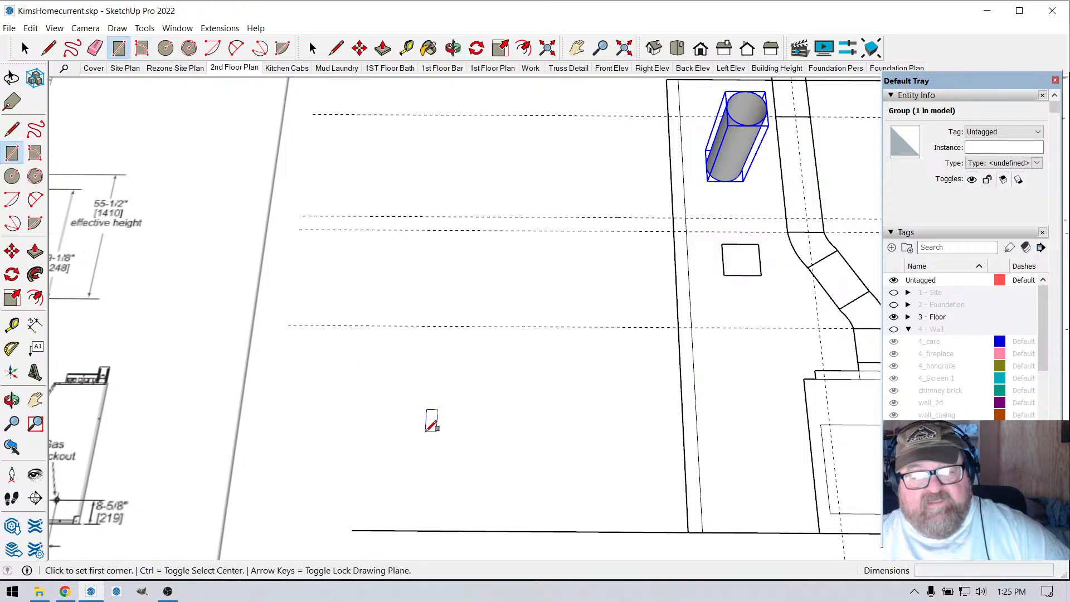
{"action": "left_click", "coordinate": [427, 426]}
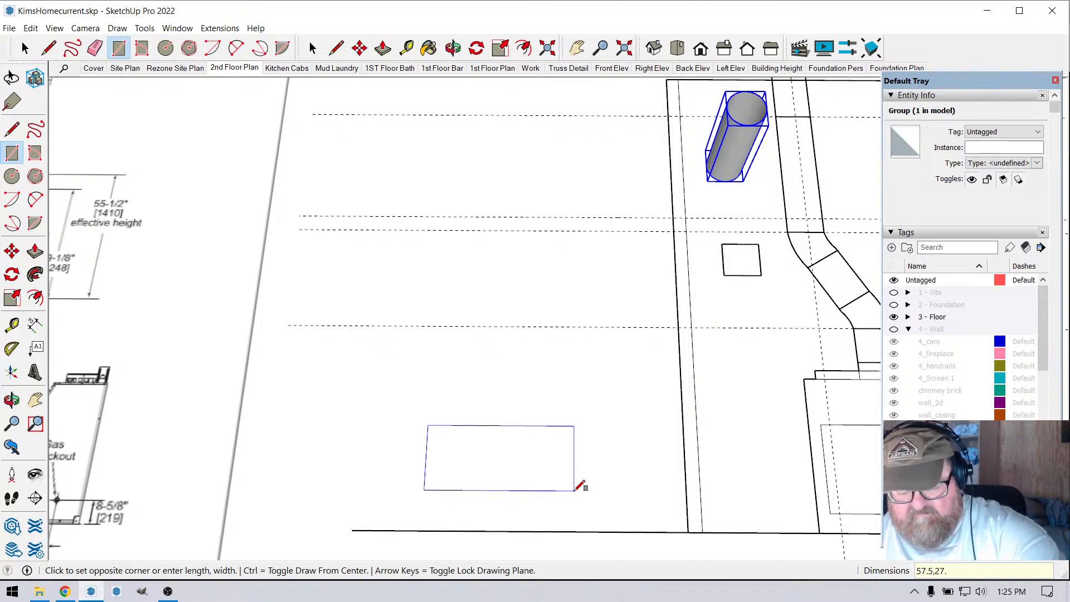
{"action": "key", "text": "Return"}
{"action": "scroll", "coordinate": [580, 486], "scroll_direction": "down", "scroll_amount": 5}
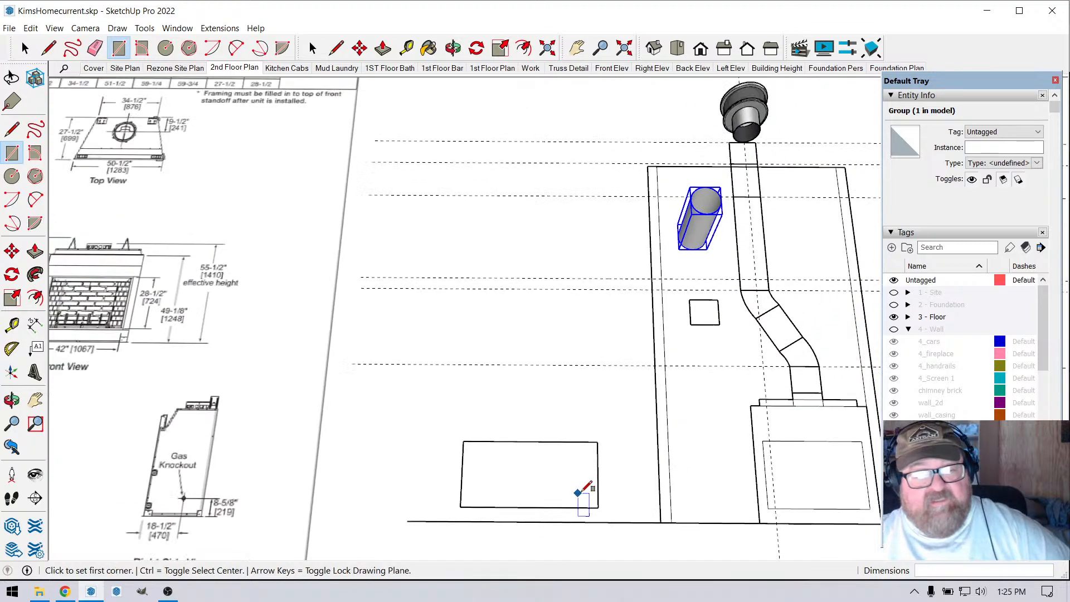
- Add a guide parallel to the new rectangle's short side through the midpoint of its long back edge
{"action": "scroll", "coordinate": [217, 234], "scroll_direction": "up", "scroll_amount": 5}
{"action": "scroll", "coordinate": [218, 234], "scroll_direction": "up", "scroll_amount": 1}
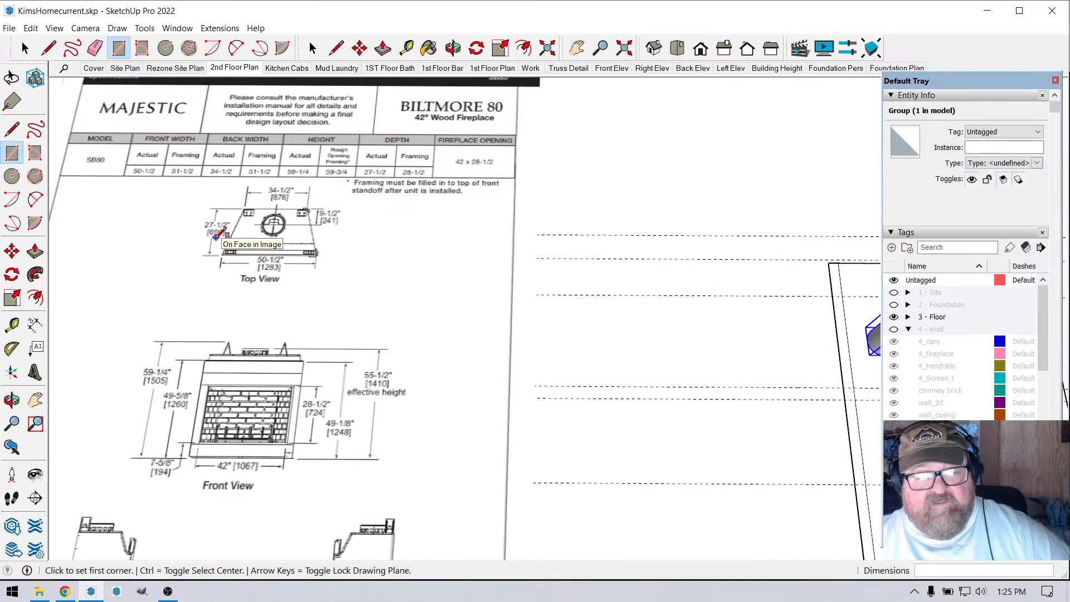
{"action": "scroll", "coordinate": [216, 235], "scroll_direction": "down", "scroll_amount": 3}
{"action": "scroll", "coordinate": [479, 461], "scroll_direction": "up", "scroll_amount": 3}
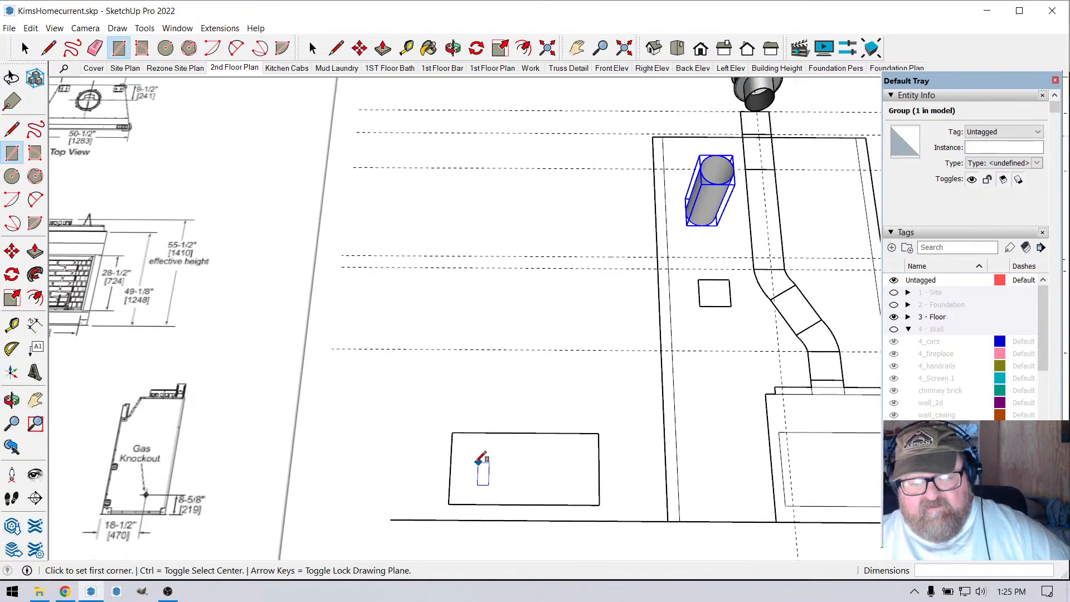
{"action": "left_click", "coordinate": [451, 456]}
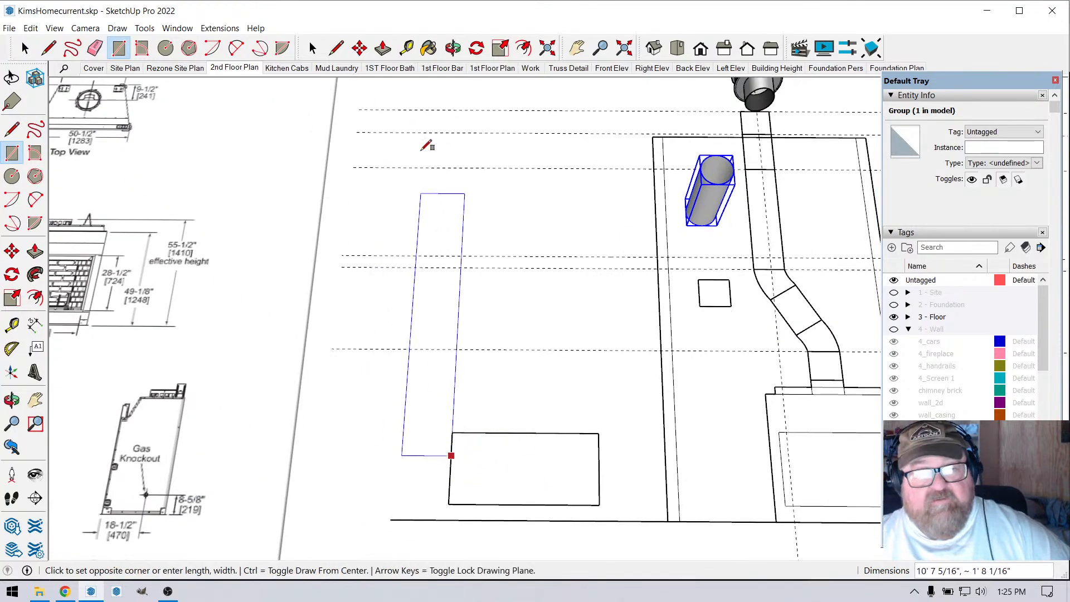
{"action": "left_click", "coordinate": [401, 50]}
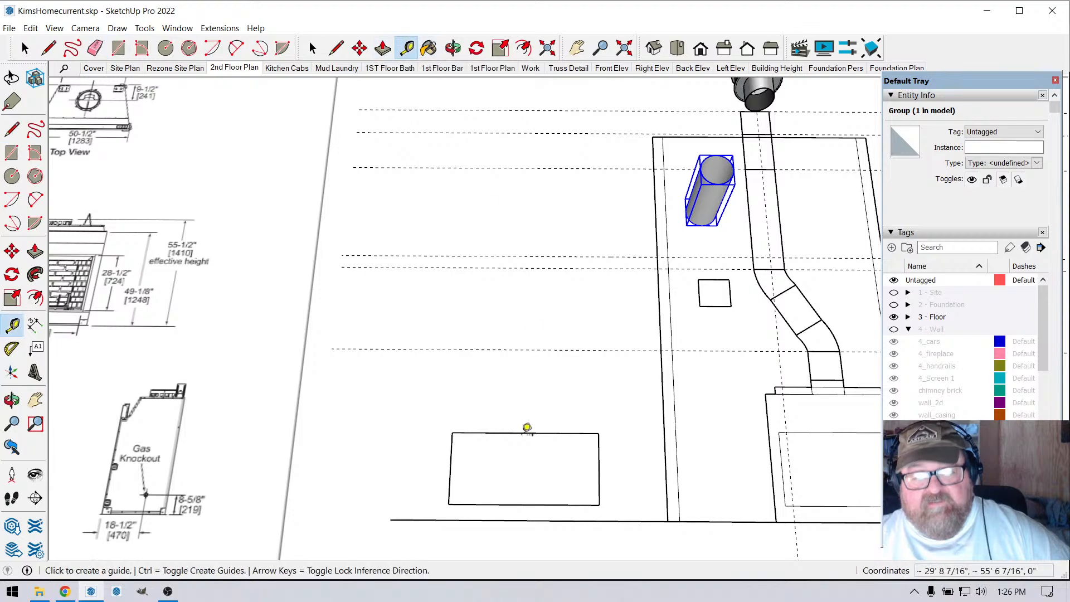
{"action": "left_click", "coordinate": [451, 452]}
{"action": "left_click", "coordinate": [524, 425]}
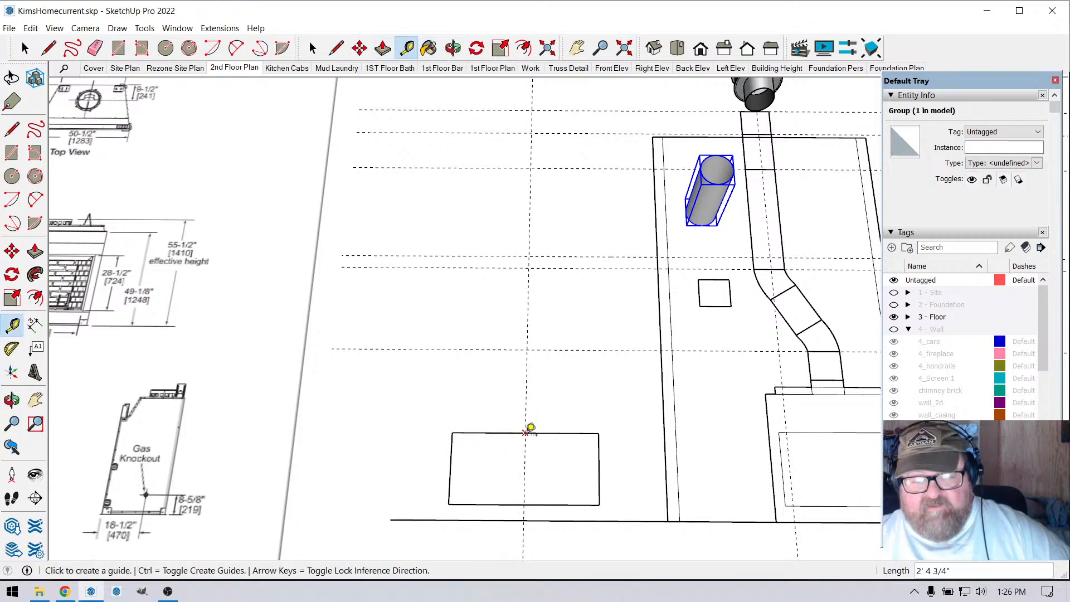
- Try a guide for half the back width on one side of the centre guide and check the sheet's Top View dimensions
{"action": "left_click", "coordinate": [524, 457]}
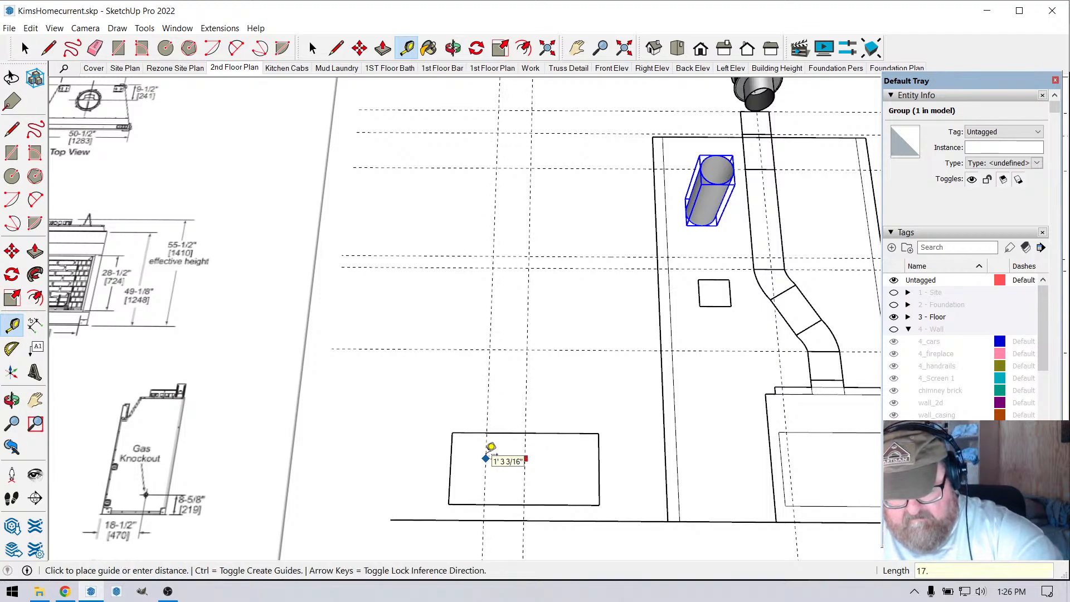
{"action": "key", "text": "Return"}
{"action": "scroll", "coordinate": [563, 469], "scroll_direction": "down", "scroll_amount": 4}
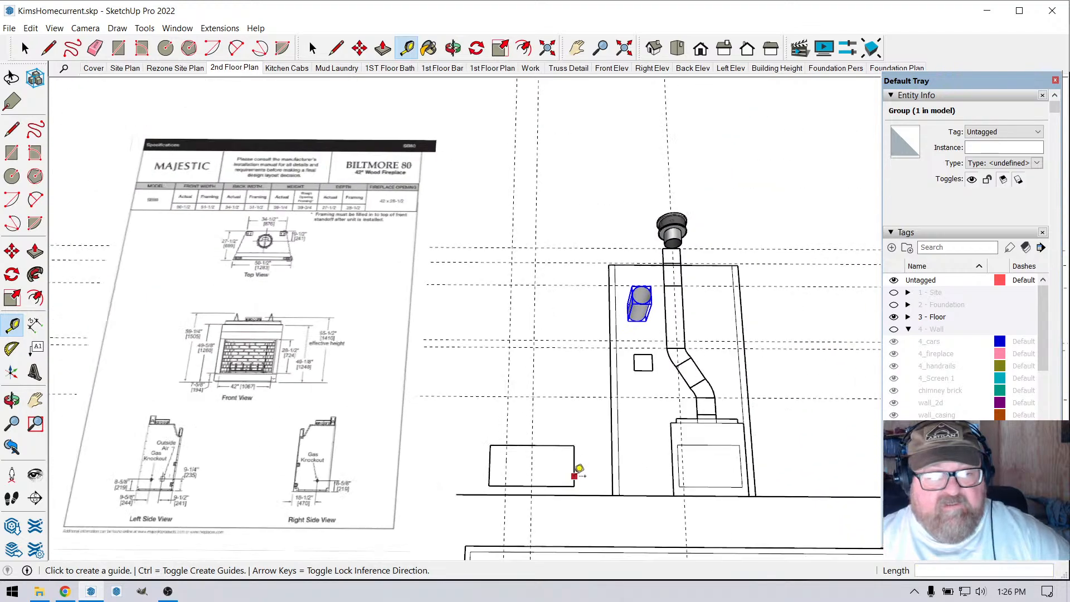
{"action": "scroll", "coordinate": [430, 326], "scroll_direction": "up", "scroll_amount": 4}
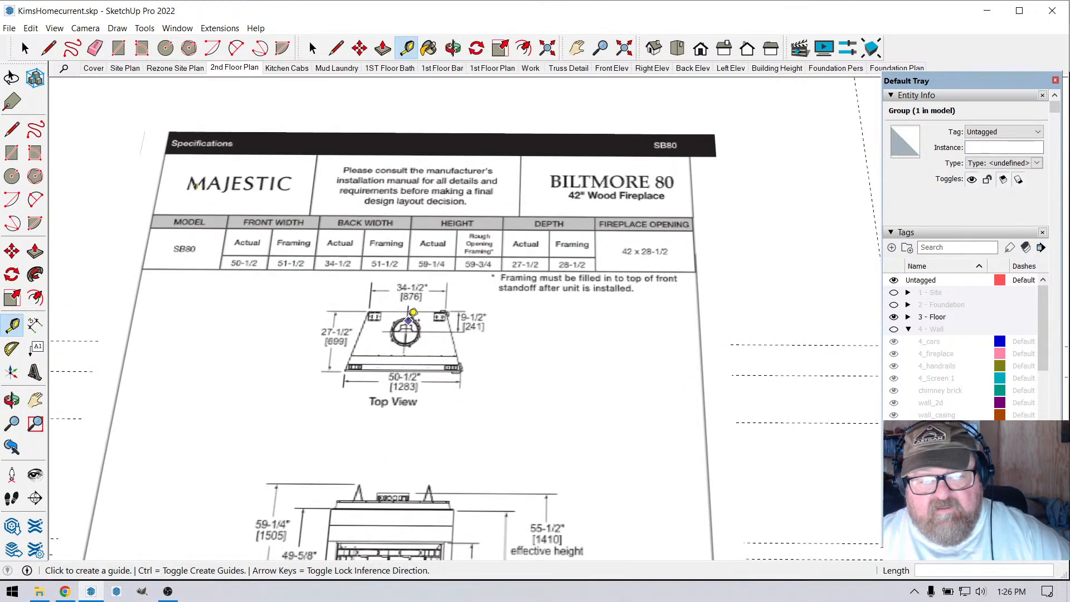
{"action": "scroll", "coordinate": [306, 305], "scroll_direction": "down", "scroll_amount": 5}
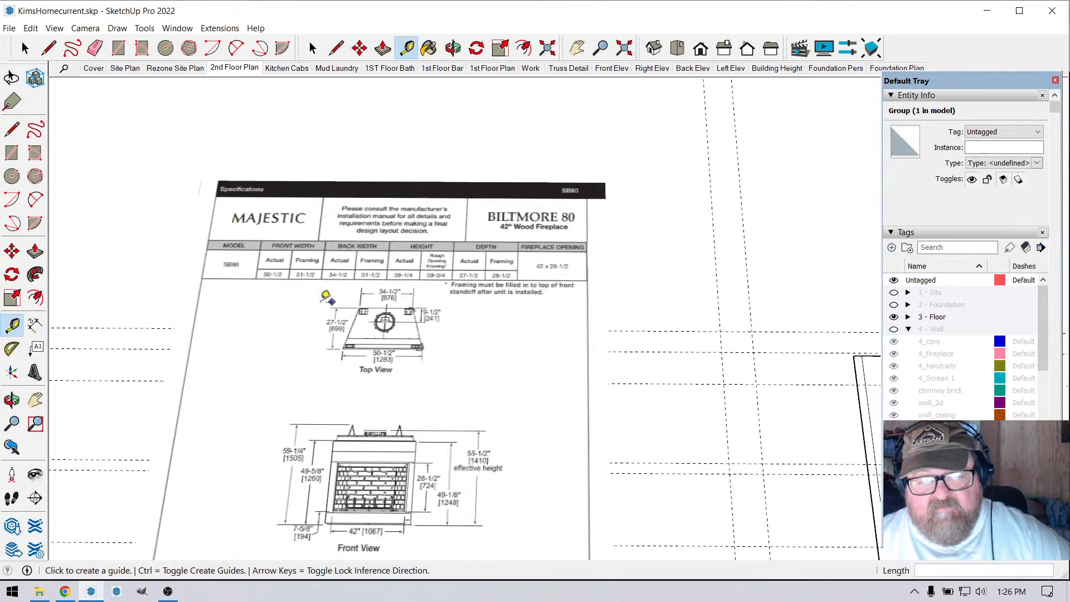
{"action": "scroll", "coordinate": [507, 437], "scroll_direction": "up", "scroll_amount": 4}
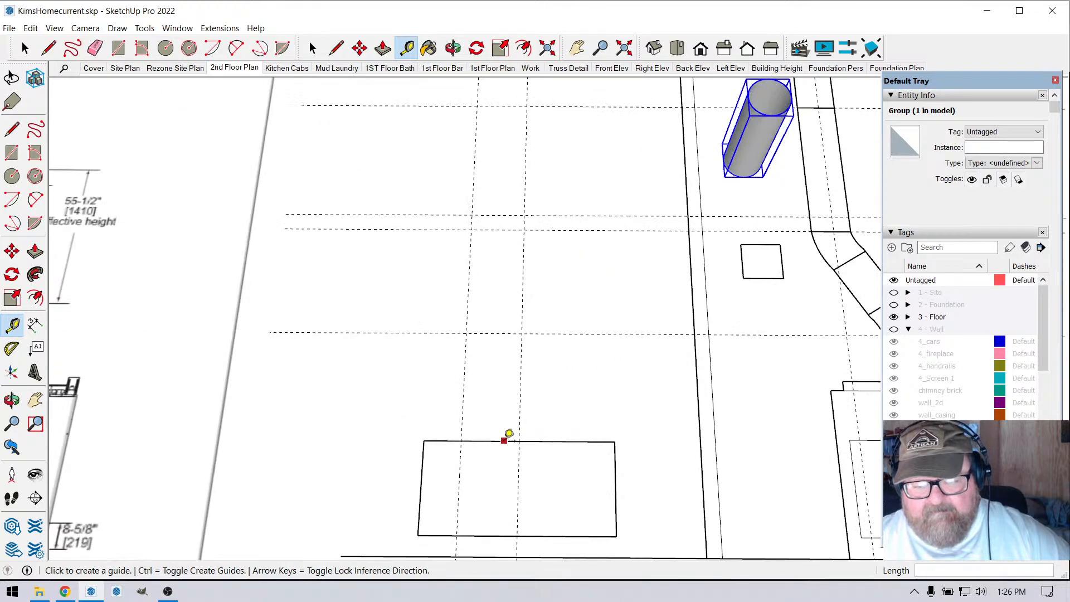
- Place a guide 17.25" from the rectangle's centre guide on each side
{"action": "left_click", "coordinate": [520, 487]}
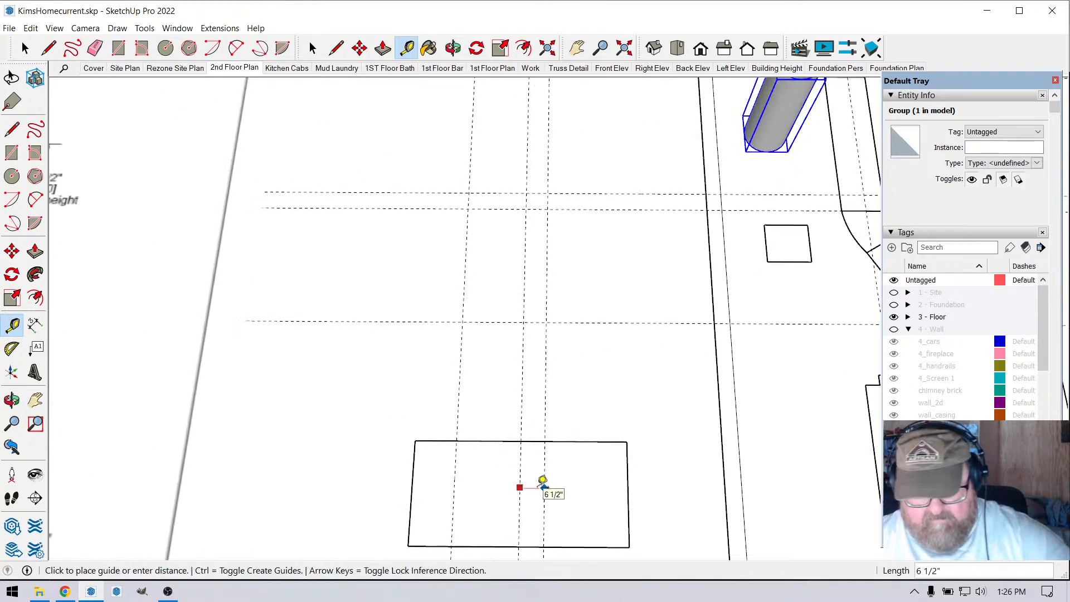
{"action": "type", "text": "17.25"}
{"action": "key", "text": "Return"}
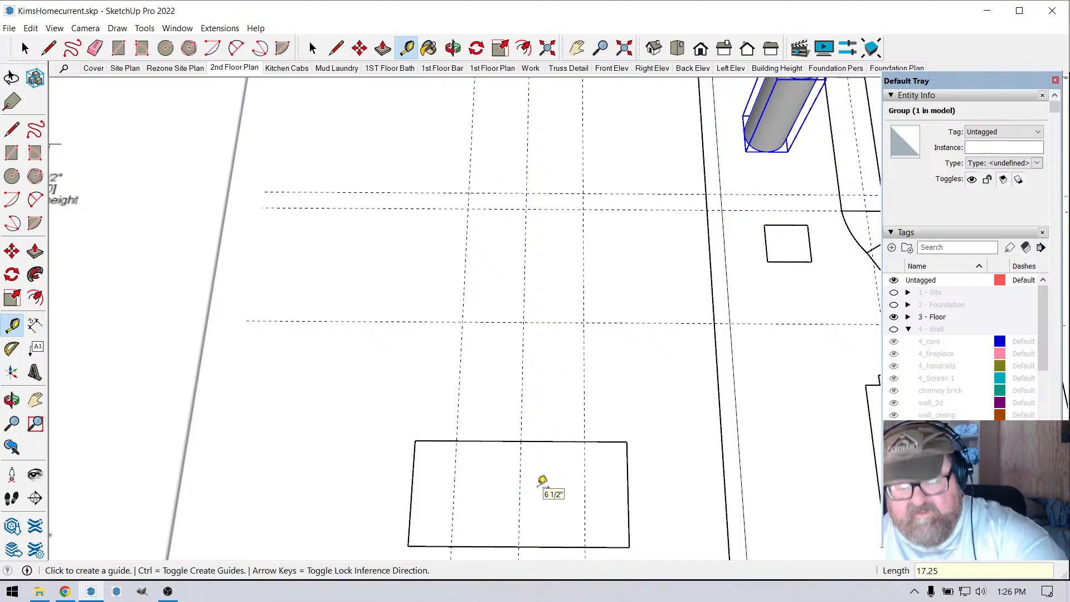
{"action": "left_click", "coordinate": [520, 489]}
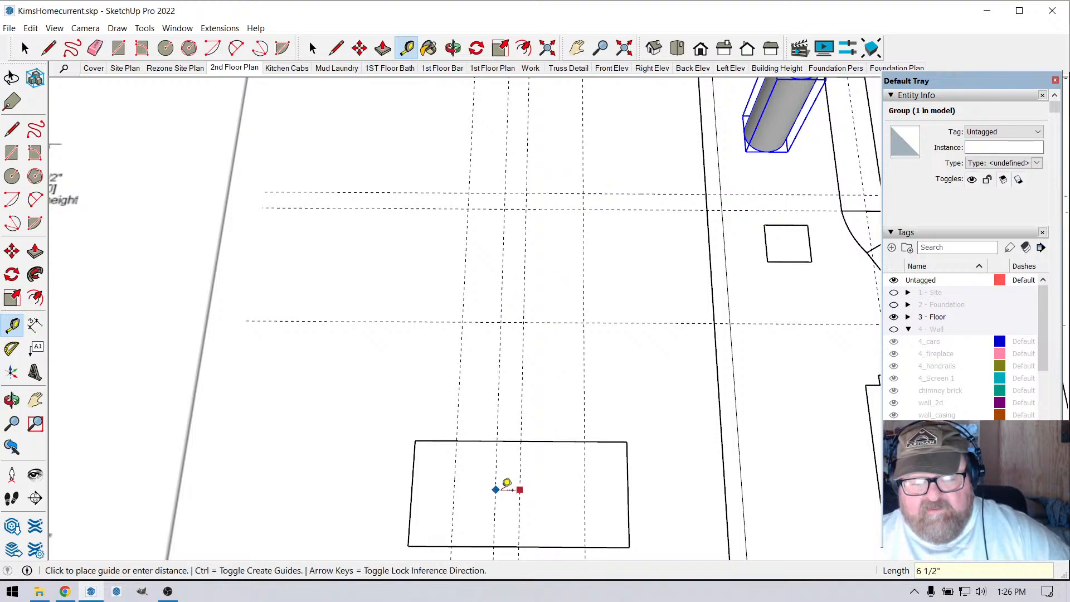
{"action": "type", "text": "17.2"}
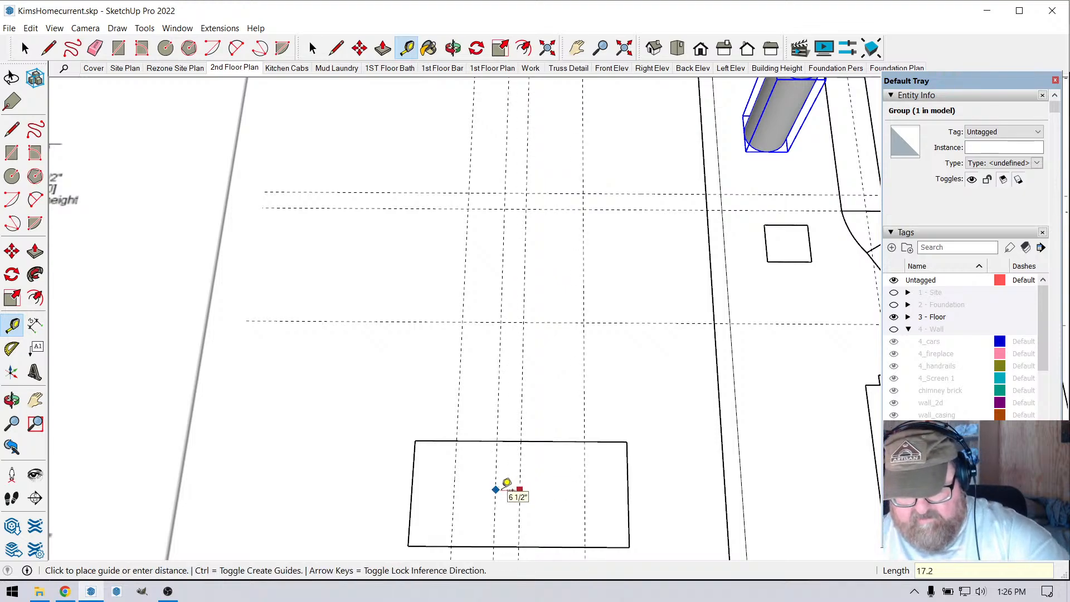
{"action": "type", "text": "5"}
{"action": "key", "text": "Return"}
- Erase the misplaced extra guide lying right beside the left-hand 17.25" guide
{"action": "scroll", "coordinate": [490, 429], "scroll_direction": "up", "scroll_amount": 3}
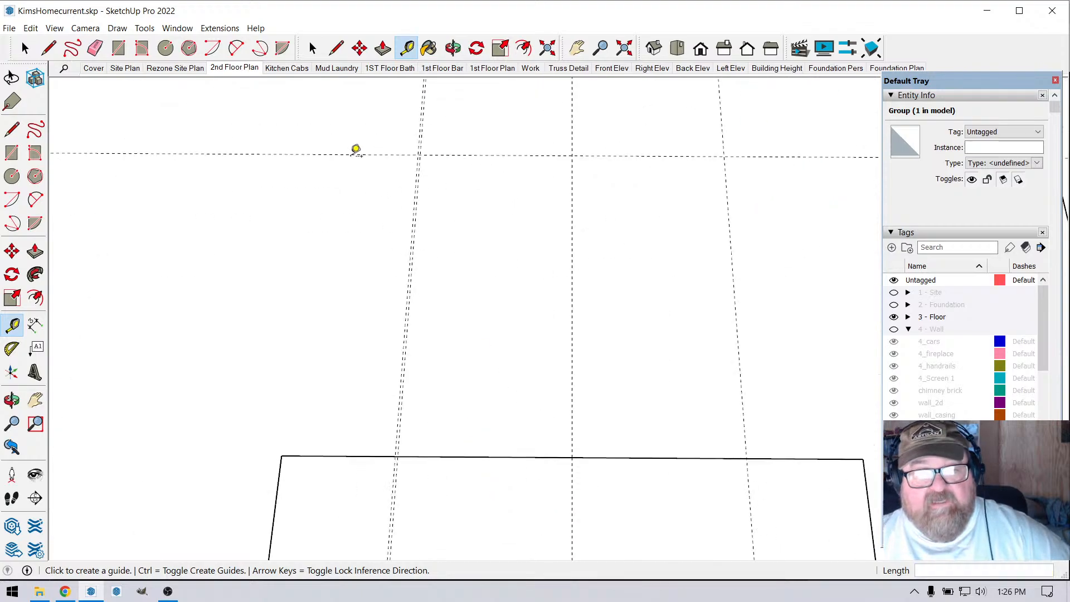
{"action": "left_click", "coordinate": [95, 49]}
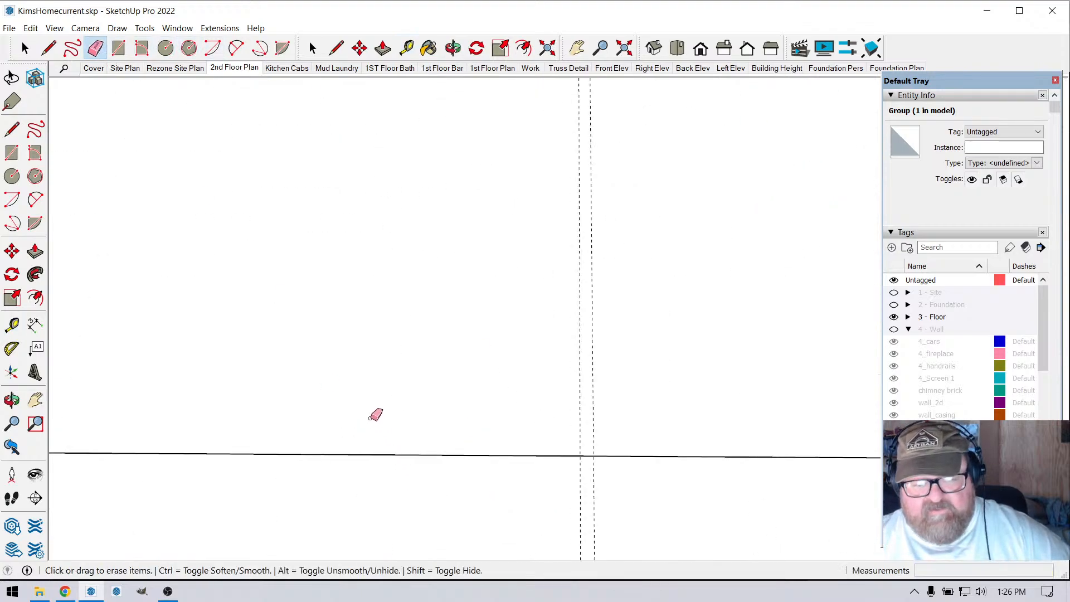
{"action": "scroll", "coordinate": [482, 472], "scroll_direction": "up", "scroll_amount": 3}
{"action": "scroll", "coordinate": [390, 394], "scroll_direction": "up", "scroll_amount": 1}
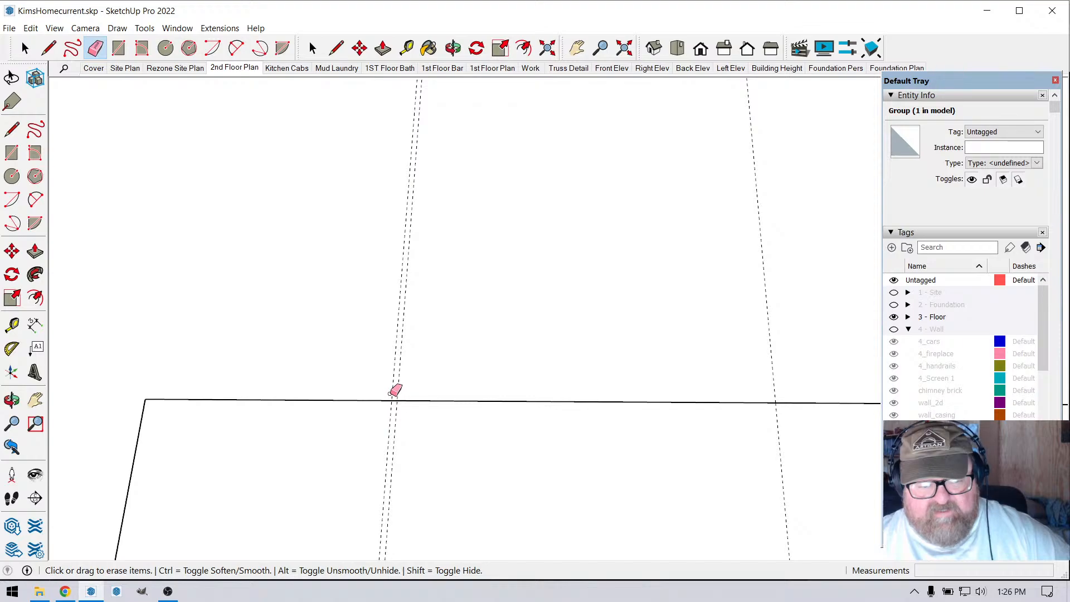
{"action": "scroll", "coordinate": [397, 386], "scroll_direction": "down", "scroll_amount": 4}
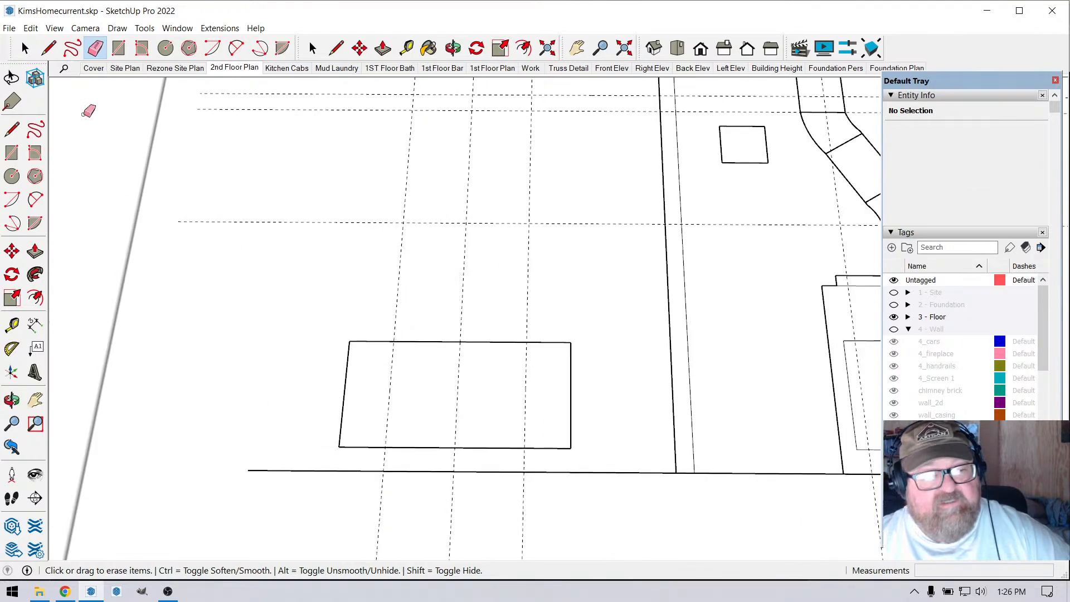
- Move the rectangle's two back corners inward onto the outer guides to form the fireplace's trapezoid footprint
{"action": "left_click", "coordinate": [359, 49]}
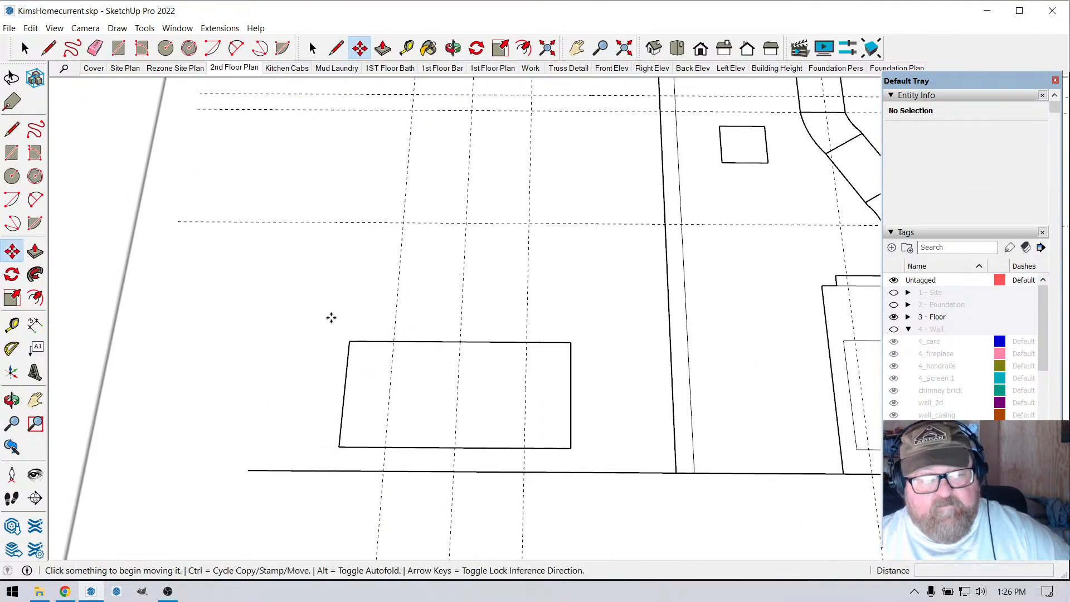
{"action": "left_click", "coordinate": [349, 342]}
{"action": "left_click", "coordinate": [393, 341]}
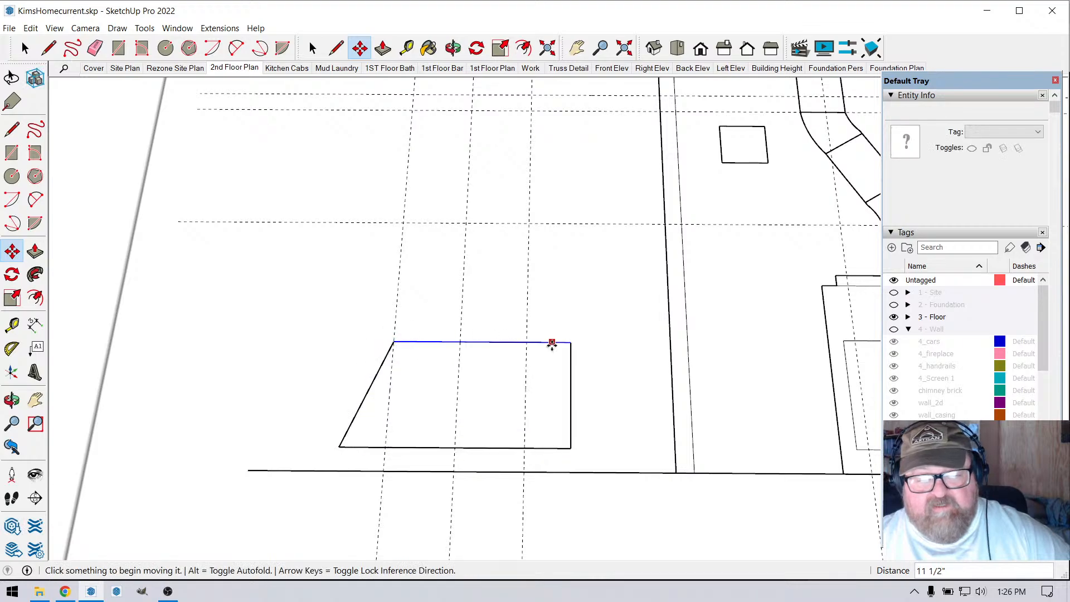
{"action": "left_click", "coordinate": [570, 343]}
{"action": "left_click", "coordinate": [526, 342]}
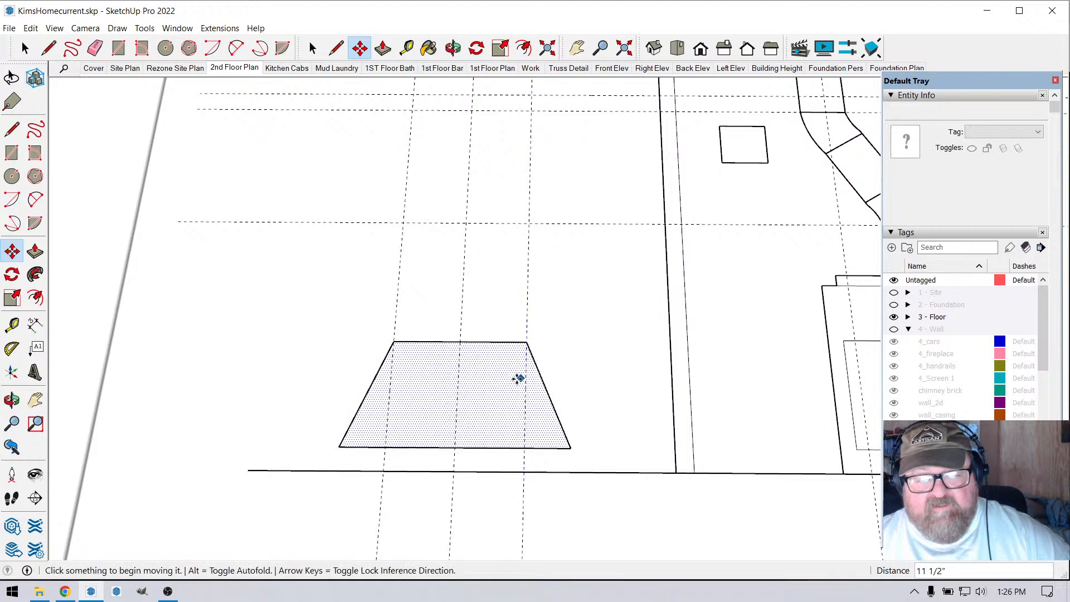
- Extrude the trapezoid footprint upward to the 49 5/8" height given in the sheet's Front View
{"action": "left_click", "coordinate": [453, 48]}
{"action": "left_click_drag", "start_coordinate": [470, 286], "coordinate": [362, 245]}
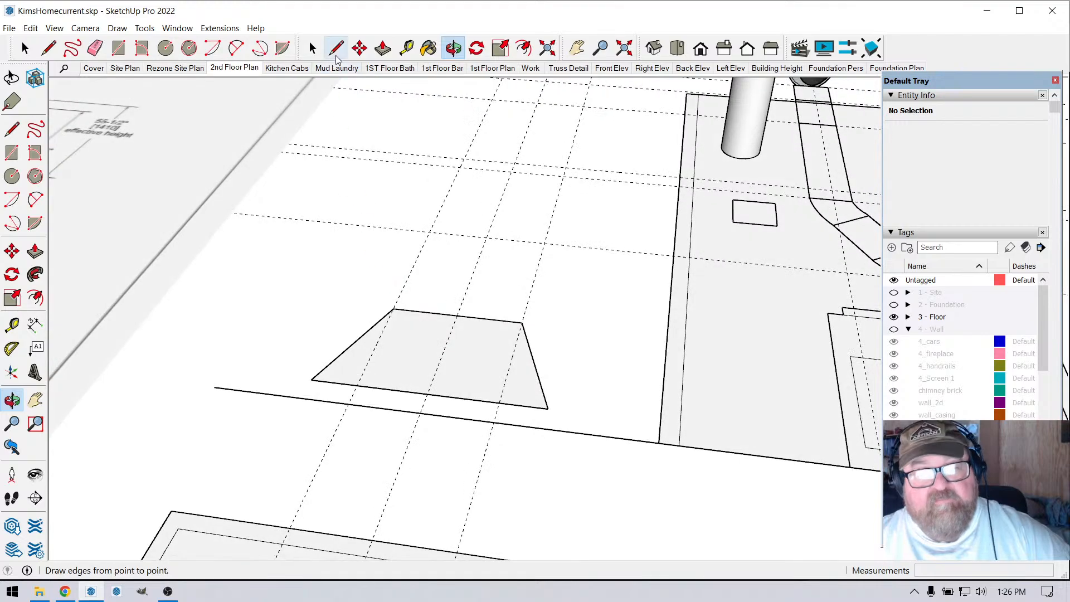
{"action": "left_click", "coordinate": [382, 49]}
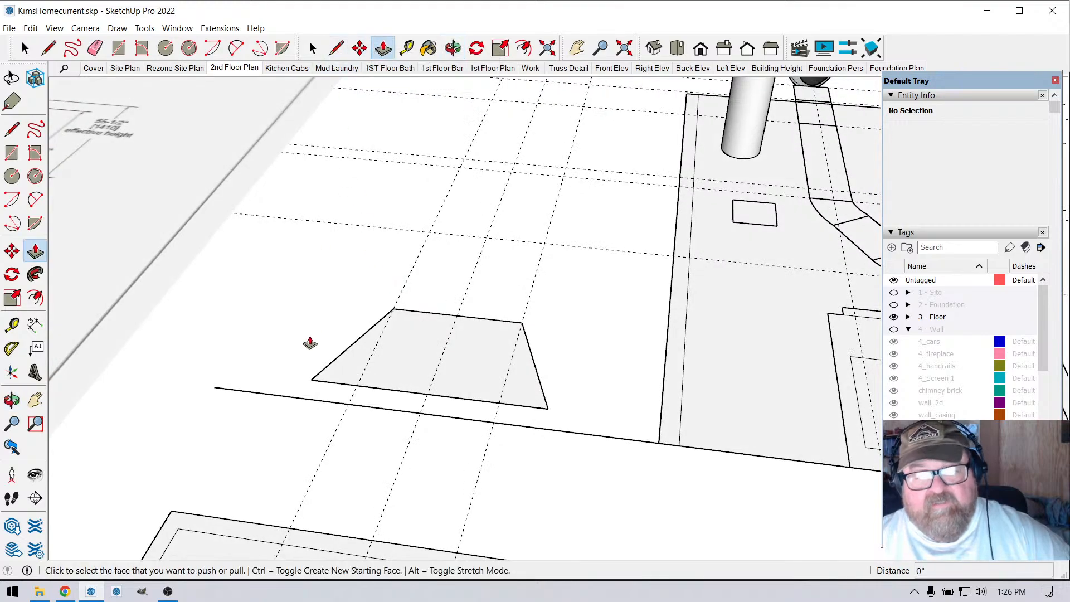
{"action": "scroll", "coordinate": [311, 342], "scroll_direction": "down", "scroll_amount": 3}
{"action": "left_click", "coordinate": [396, 335]}
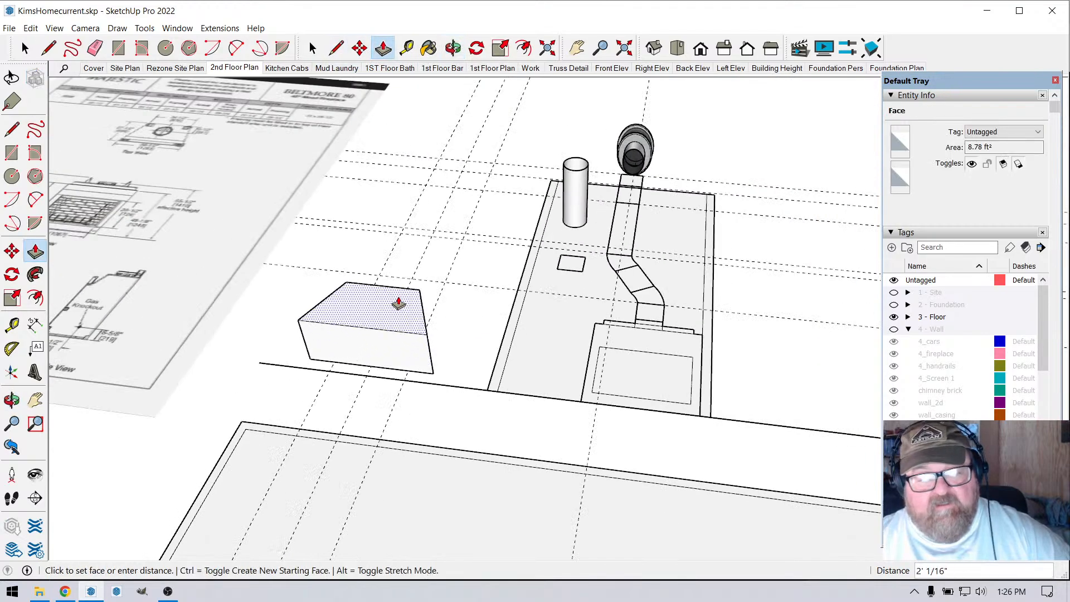
{"action": "left_click", "coordinate": [399, 303]}
{"action": "scroll", "coordinate": [530, 446], "scroll_direction": "down", "scroll_amount": 3}
{"action": "scroll", "coordinate": [315, 333], "scroll_direction": "up", "scroll_amount": 5}
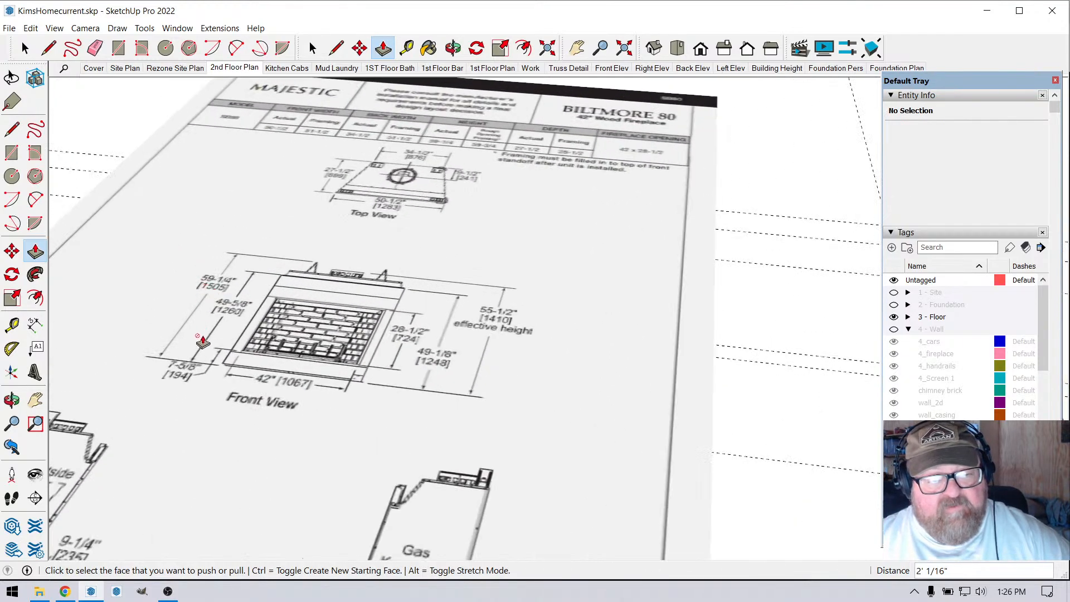
{"action": "scroll", "coordinate": [202, 341], "scroll_direction": "down", "scroll_amount": 2}
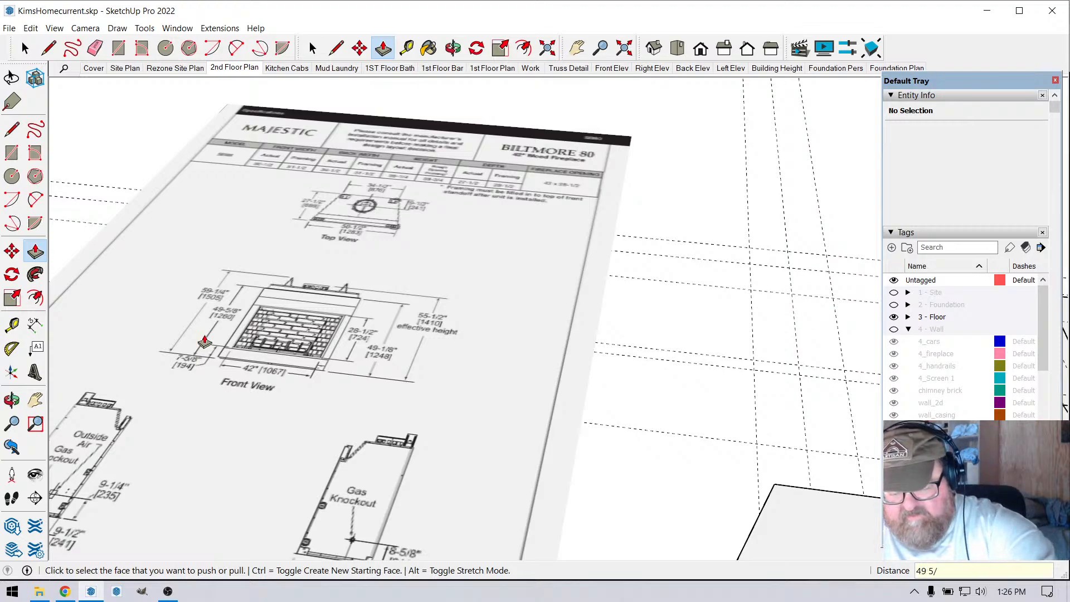
{"action": "left_click", "coordinate": [205, 341]}
{"action": "scroll", "coordinate": [204, 341], "scroll_direction": "down", "scroll_amount": 3}
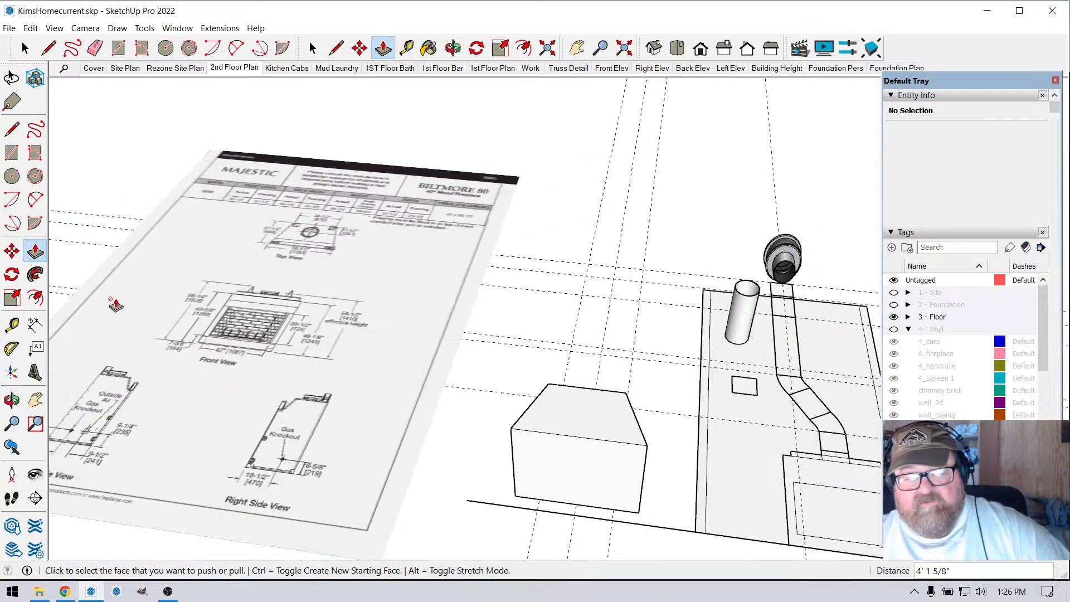
- Place a horizontal guide 6" above the bottom edge of the firebox block's front face
{"action": "scroll", "coordinate": [587, 492], "scroll_direction": "up", "scroll_amount": 2}
{"action": "scroll", "coordinate": [377, 378], "scroll_direction": "down", "scroll_amount": 2}
{"action": "scroll", "coordinate": [518, 479], "scroll_direction": "up", "scroll_amount": 3}
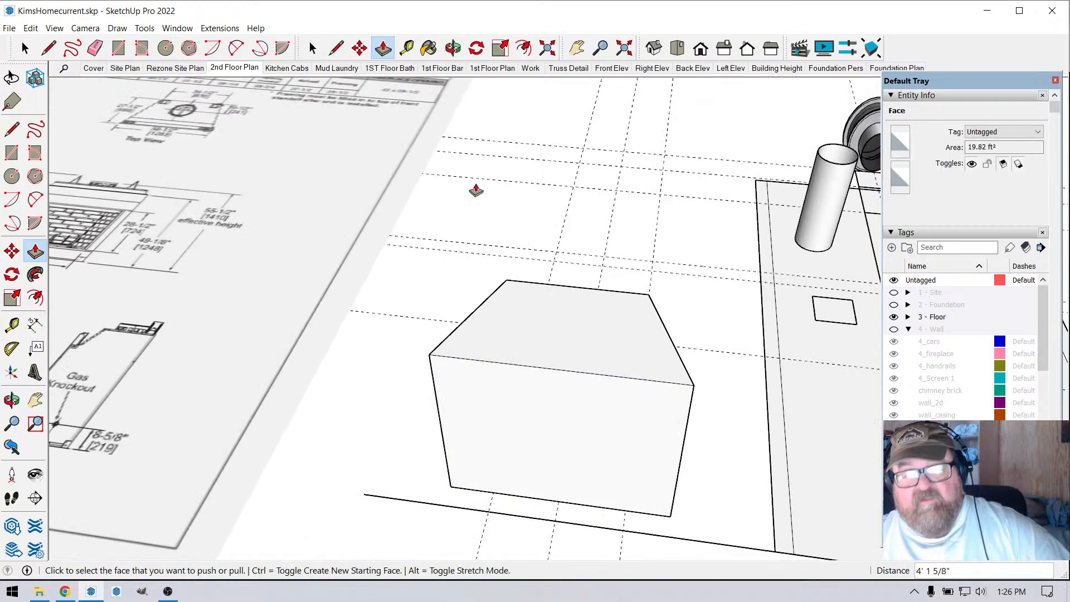
{"action": "left_click", "coordinate": [453, 48]}
{"action": "left_click_drag", "start_coordinate": [506, 449], "coordinate": [520, 329]}
{"action": "scroll", "coordinate": [521, 329], "scroll_direction": "up", "scroll_amount": 4}
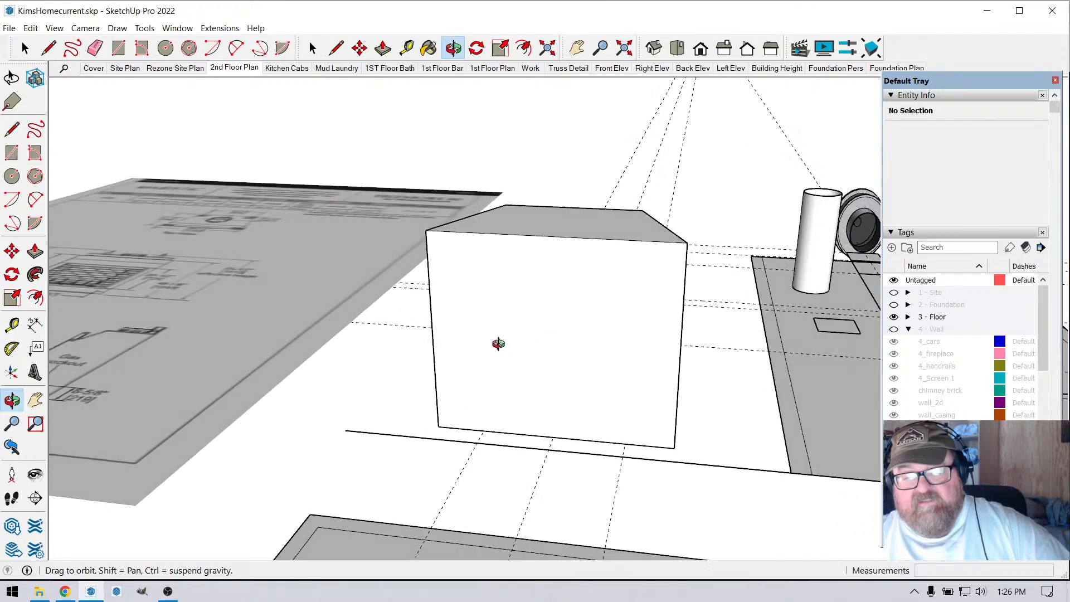
{"action": "left_click", "coordinate": [412, 51]}
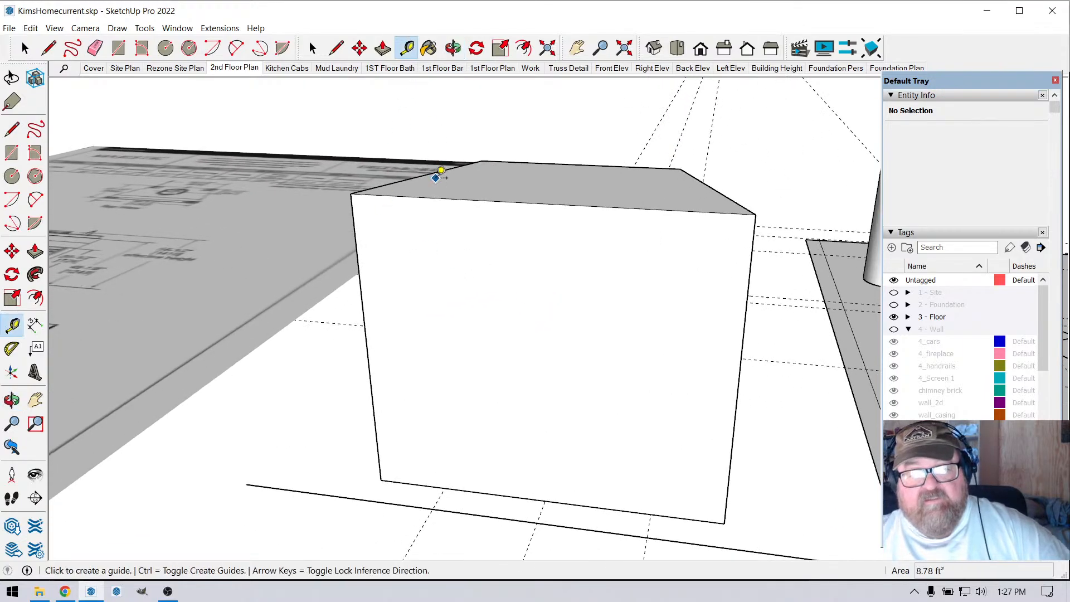
{"action": "key", "text": "Escape"}
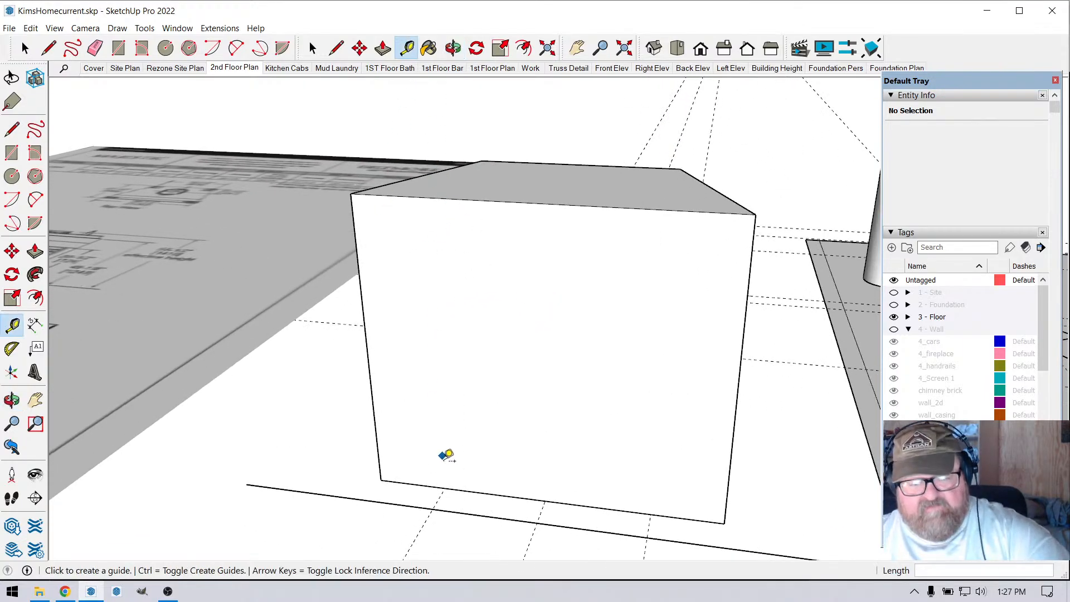
{"action": "left_click", "coordinate": [474, 495]}
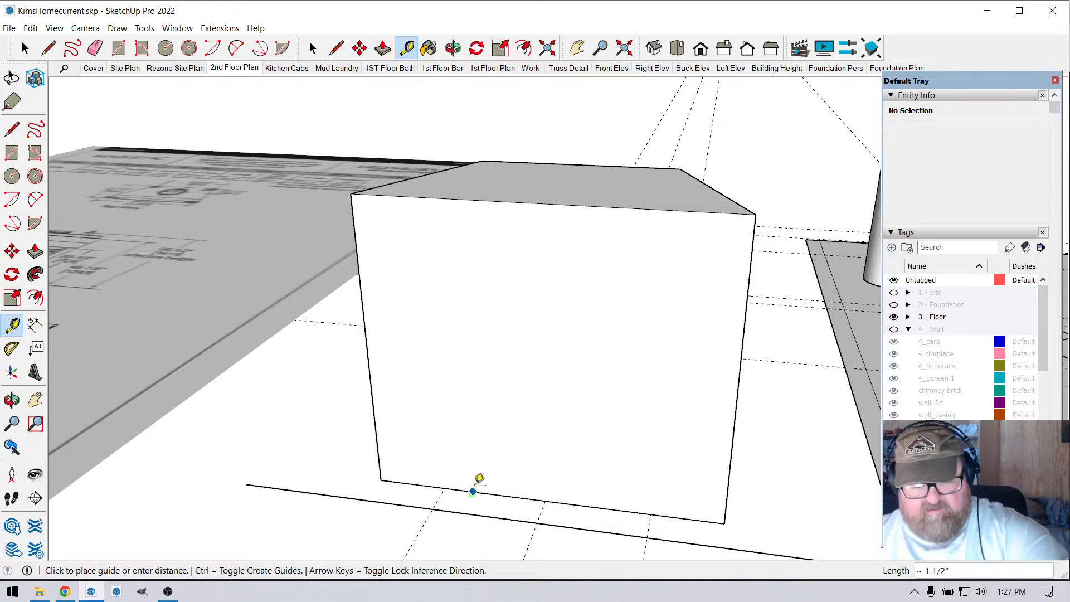
{"action": "key", "text": "Escape"}
{"action": "left_click", "coordinate": [473, 491]}
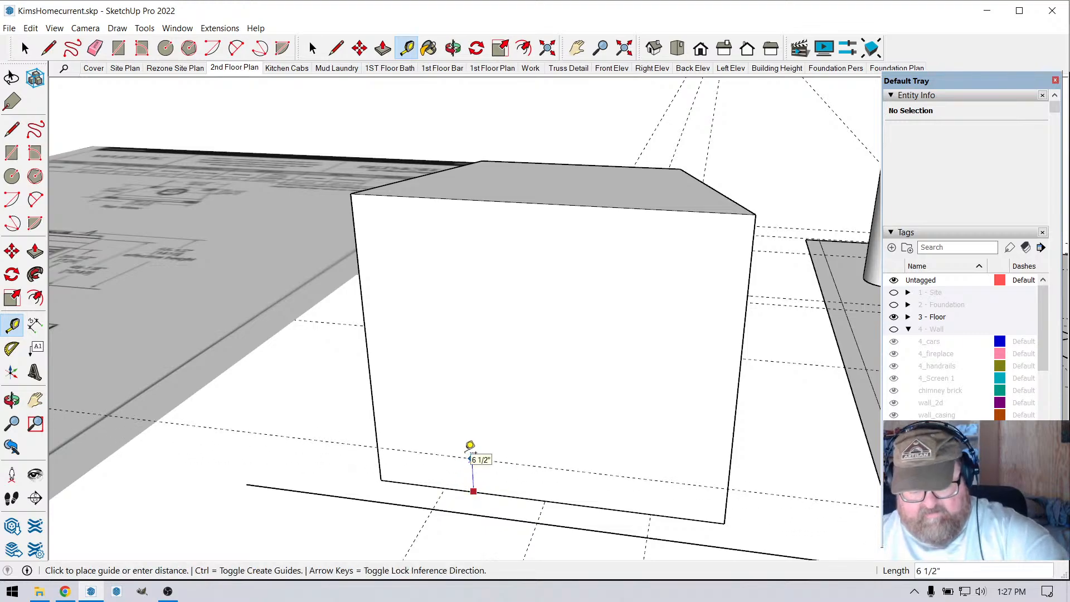
{"action": "type", "text": "6"}
- Place vertical guides 4" inward from both side edges of the block's front face
{"action": "left_click", "coordinate": [372, 392]}
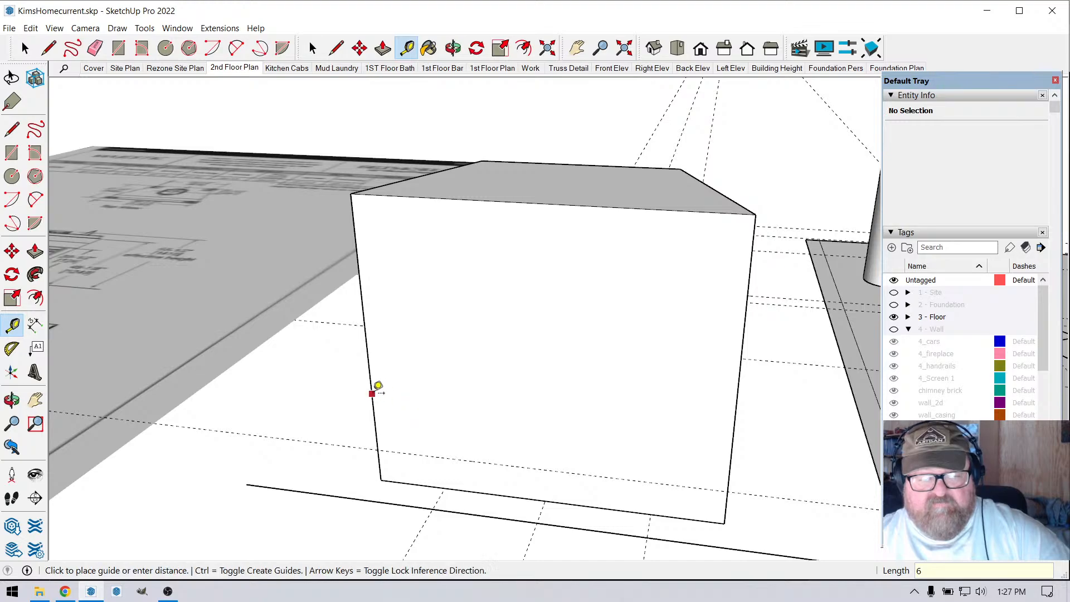
{"action": "key", "text": "Return"}
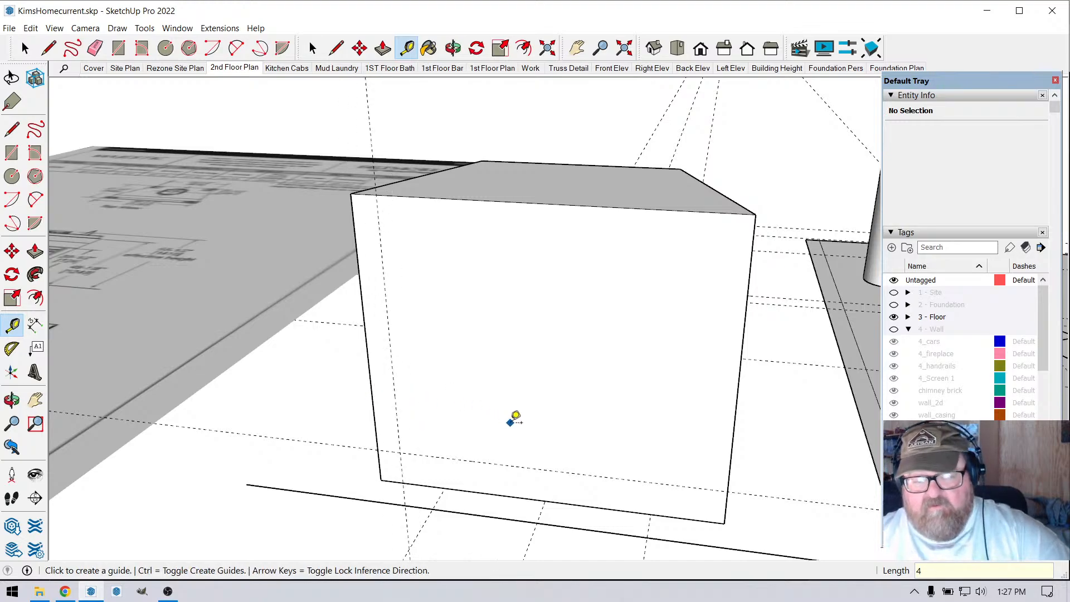
{"action": "left_click", "coordinate": [735, 409]}
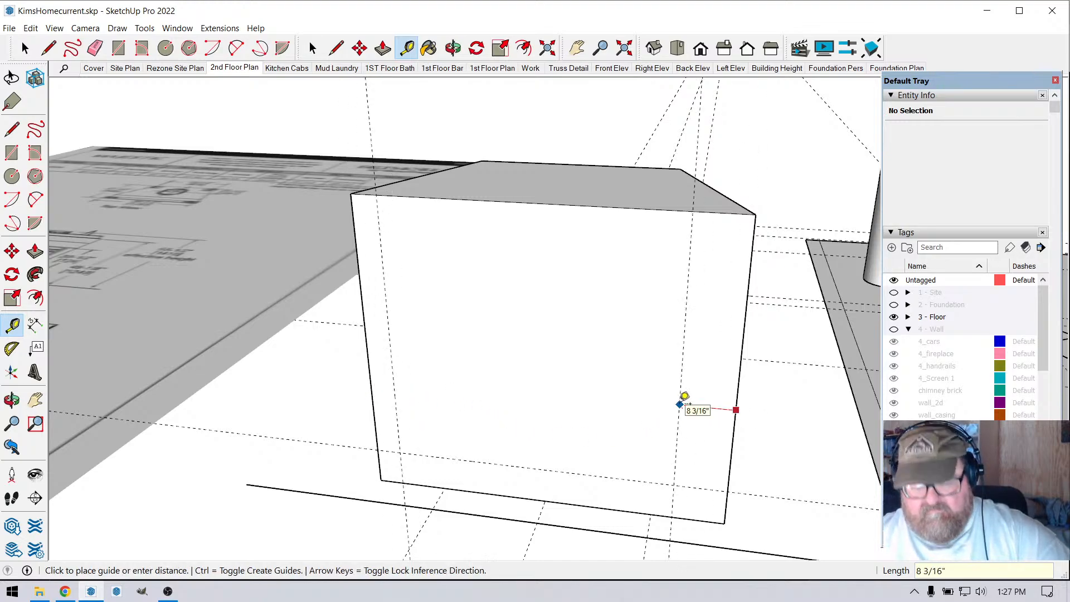
{"action": "key", "text": "Return"}
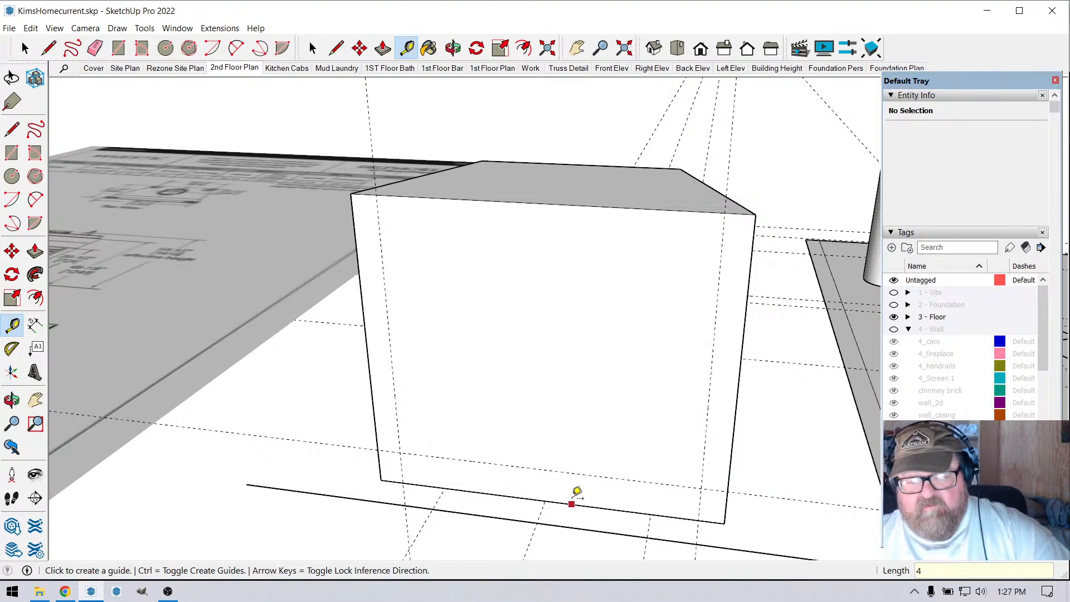
- Place a horizontal guide 28.5" above the 6" guide to mark the top of the fireplace opening
{"action": "left_click", "coordinate": [577, 469]}
{"action": "type", "text": "2"}
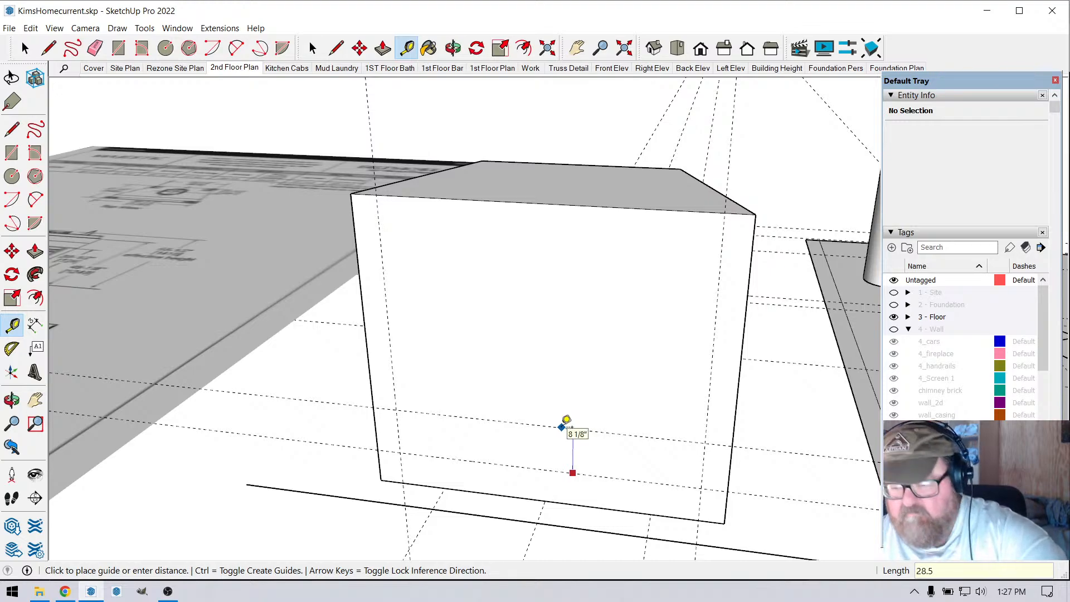
{"action": "type", "text": "8.5"}
{"action": "key", "text": "Return"}
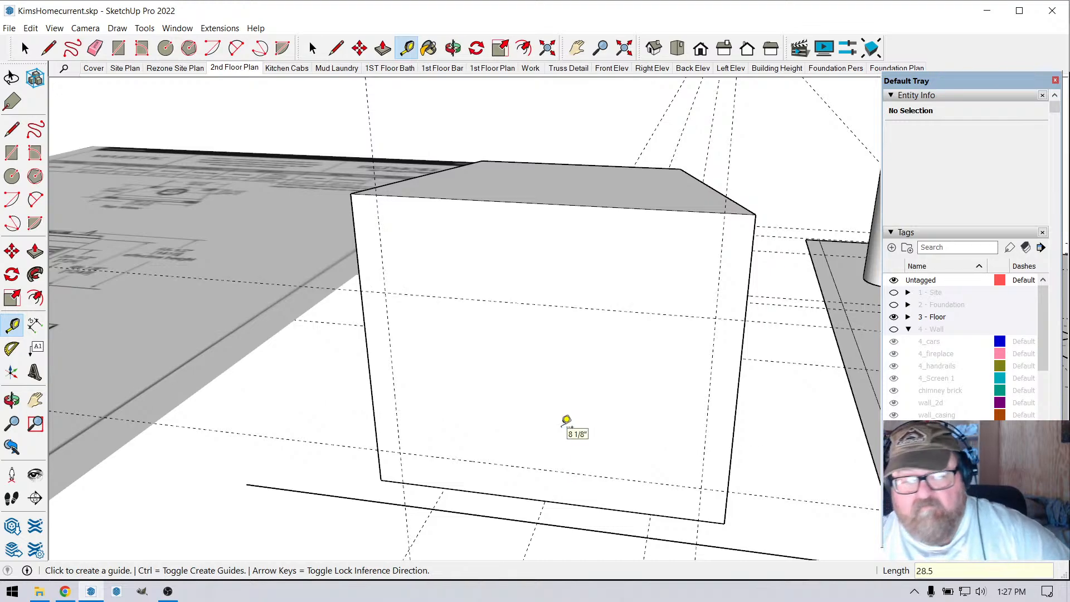
- Draw the fireplace opening as a rectangle on the front face between the four guide intersections
{"action": "left_click", "coordinate": [119, 48]}
{"action": "left_click", "coordinate": [385, 292]}
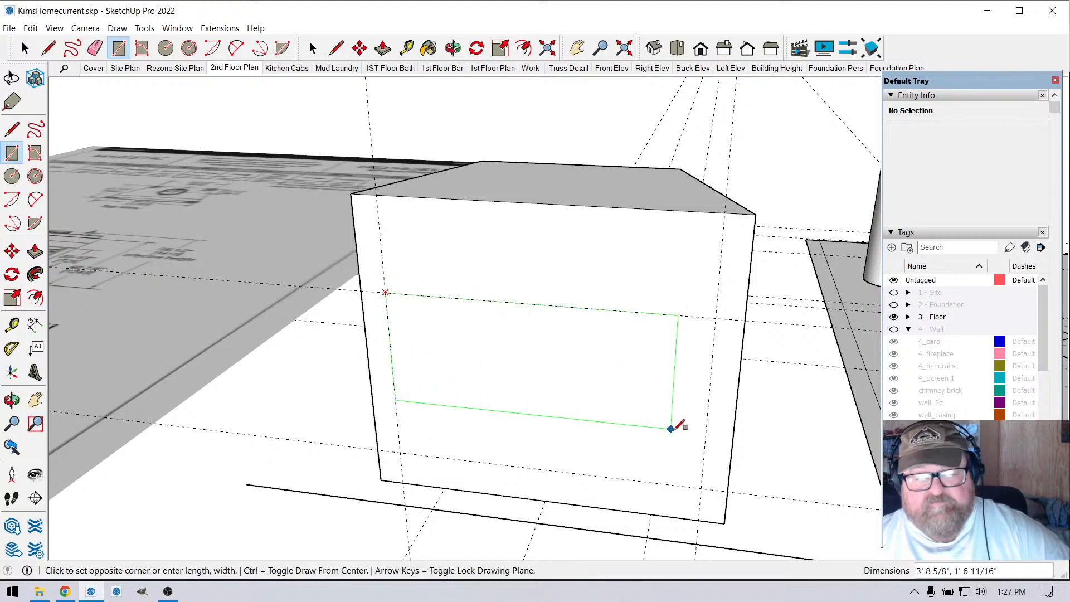
{"action": "left_click", "coordinate": [701, 471]}
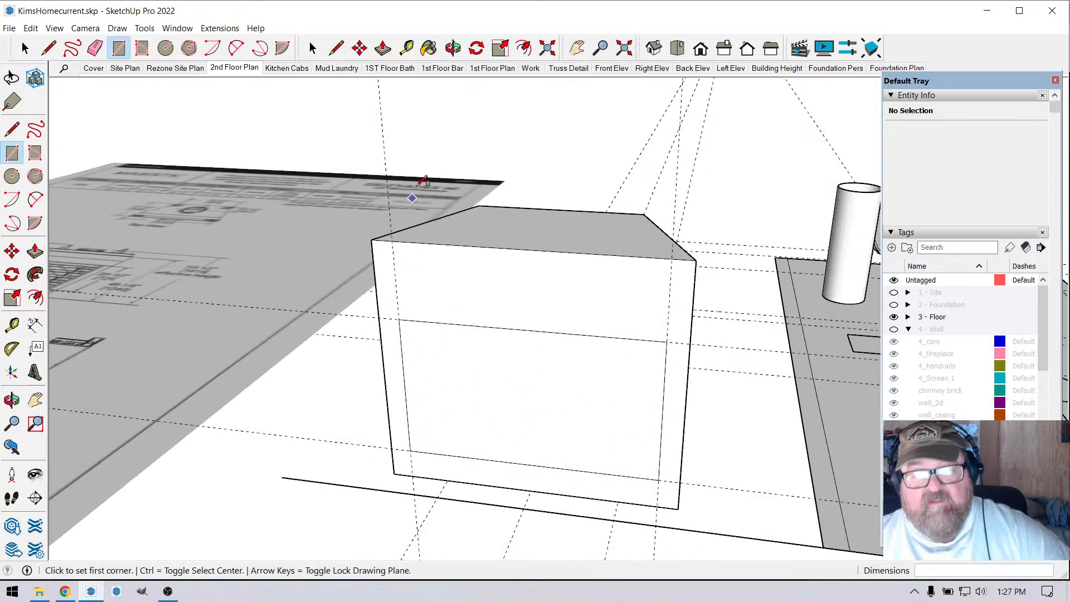
- Try to recess the opening face 2' into the firebox block with Push/Pull
{"action": "middle_click_drag", "start_coordinate": [474, 439], "coordinate": [425, 179]}
{"action": "left_click", "coordinate": [454, 47]}
{"action": "left_click_drag", "start_coordinate": [474, 268], "coordinate": [381, 163]}
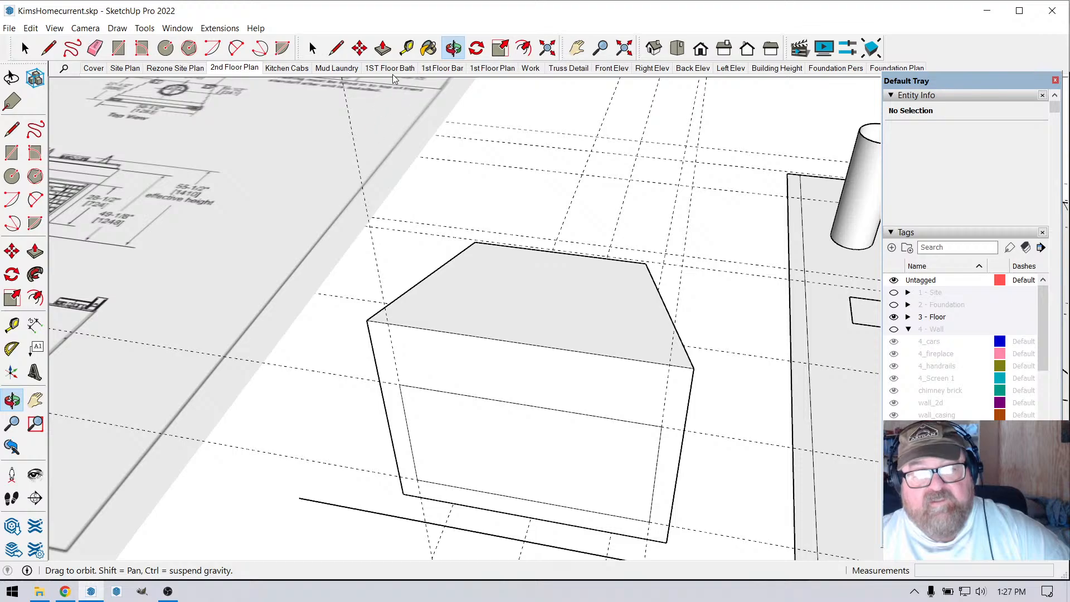
{"action": "left_click", "coordinate": [383, 47]}
{"action": "left_click", "coordinate": [420, 401]}
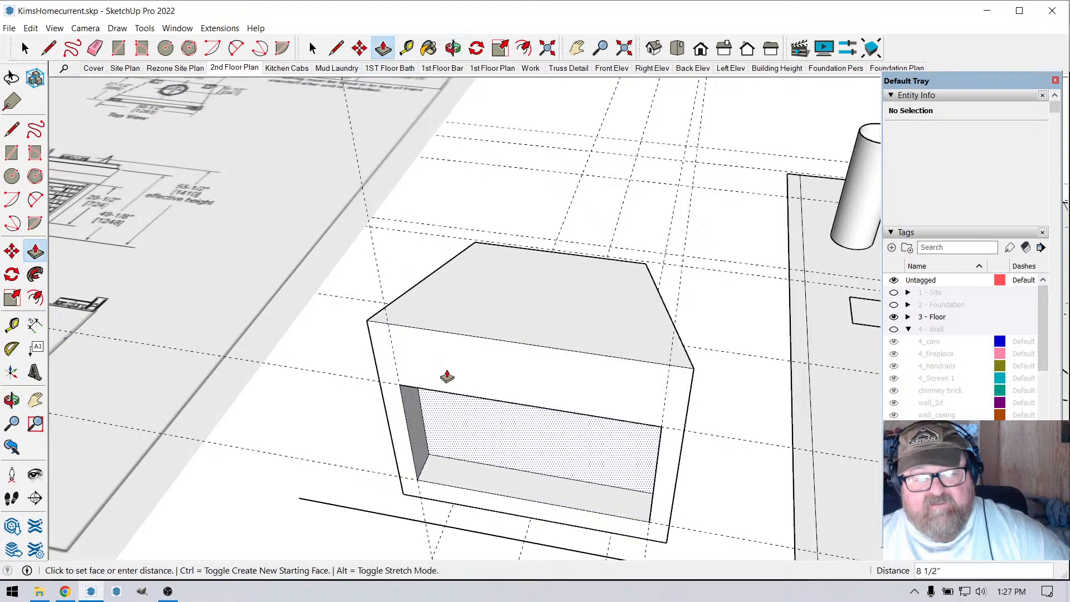
{"action": "left_click", "coordinate": [495, 273]}
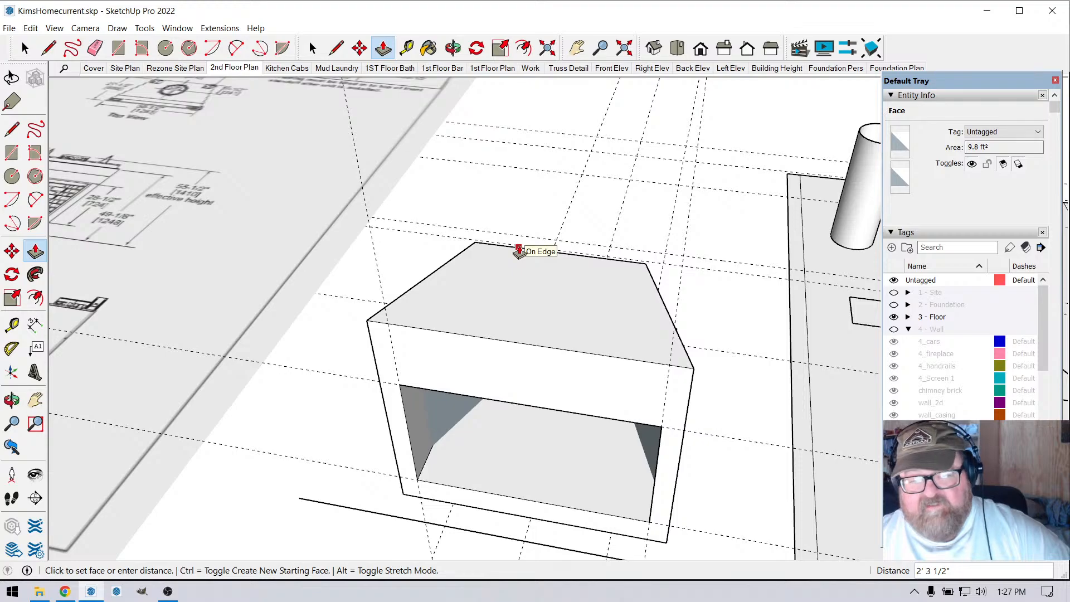
{"action": "left_click", "coordinate": [518, 251]}
{"action": "type", "text": "2'"}
{"action": "key", "text": "Return"}
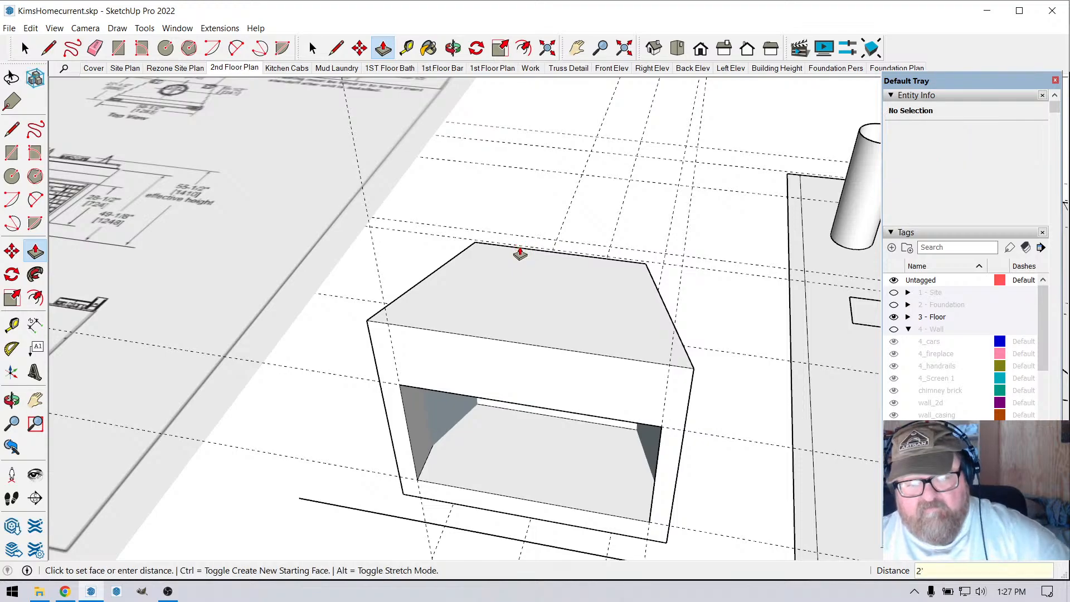
{"action": "scroll", "coordinate": [512, 250], "scroll_direction": "down", "scroll_amount": 3}
{"action": "left_click", "coordinate": [453, 47]}
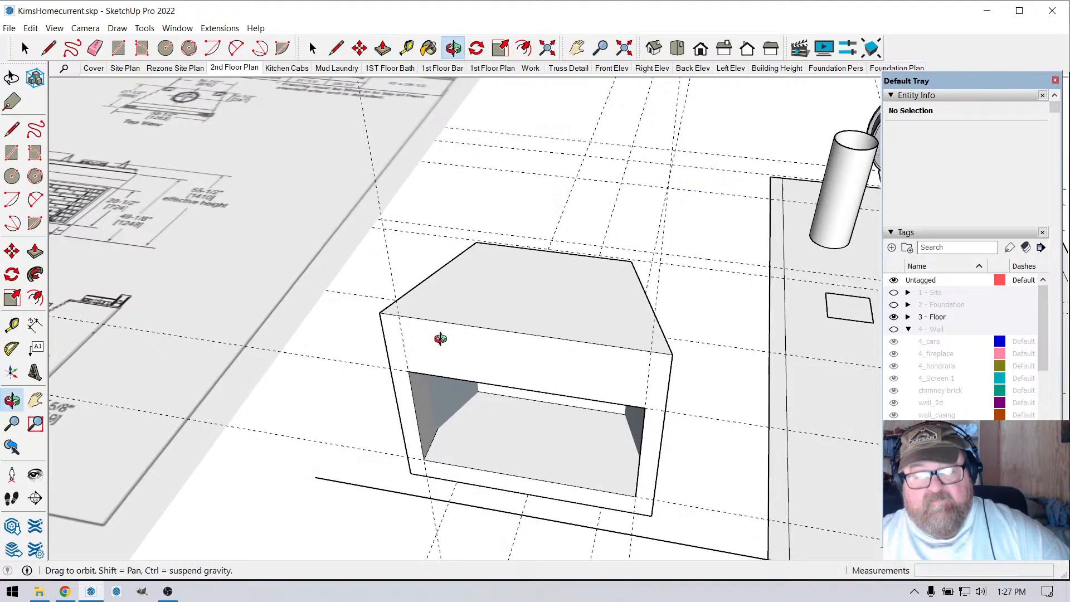
{"action": "left_click_drag", "start_coordinate": [444, 336], "coordinate": [460, 254]}
{"action": "middle_click_drag", "start_coordinate": [463, 254], "coordinate": [461, 248]}
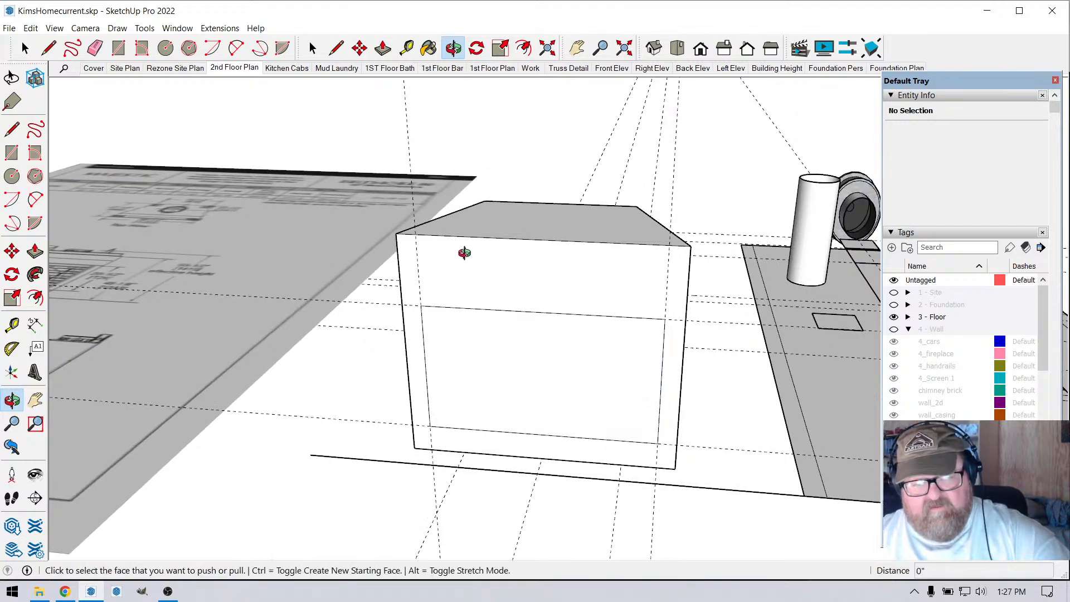
- Delete the opening rectangle's face so the front of the firebox block is open
{"action": "middle_click_drag", "start_coordinate": [525, 324], "coordinate": [529, 333]}
{"action": "left_click", "coordinate": [25, 48]}
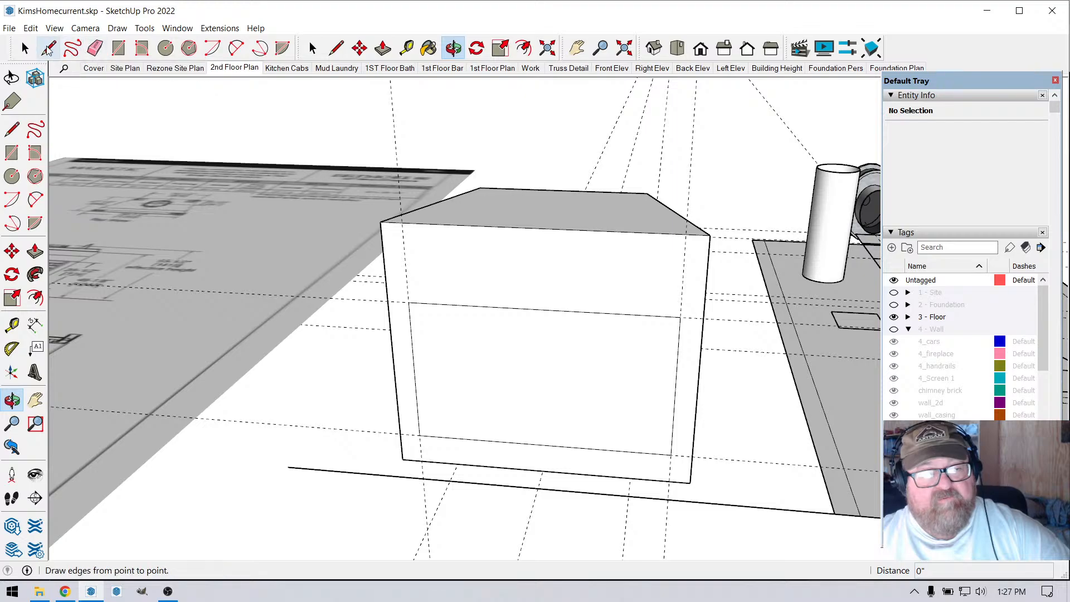
{"action": "left_click", "coordinate": [25, 48]}
{"action": "left_click", "coordinate": [455, 377]}
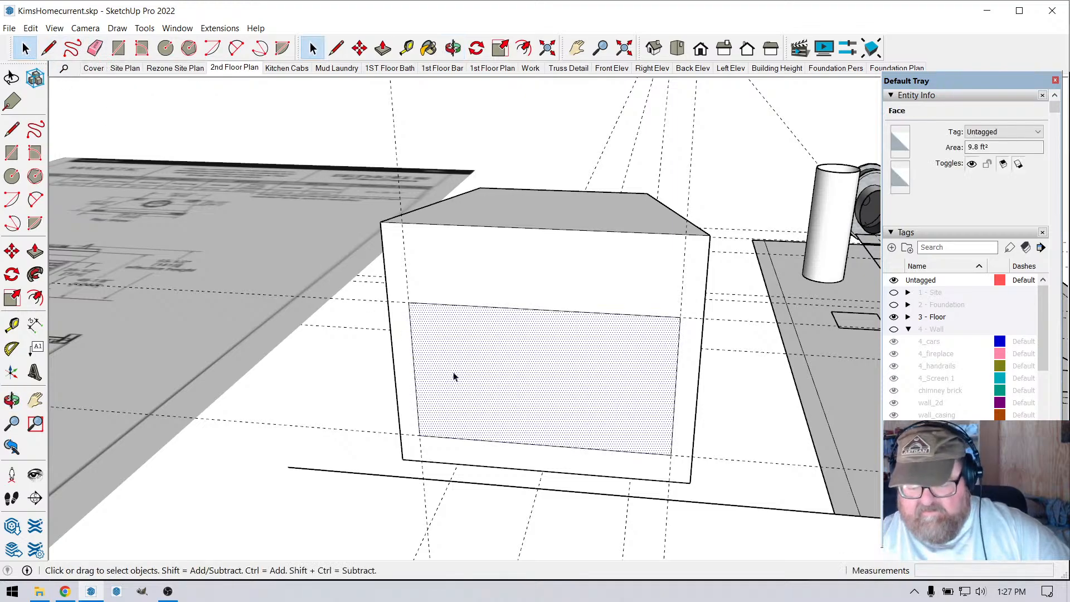
{"action": "key", "text": "Delete"}
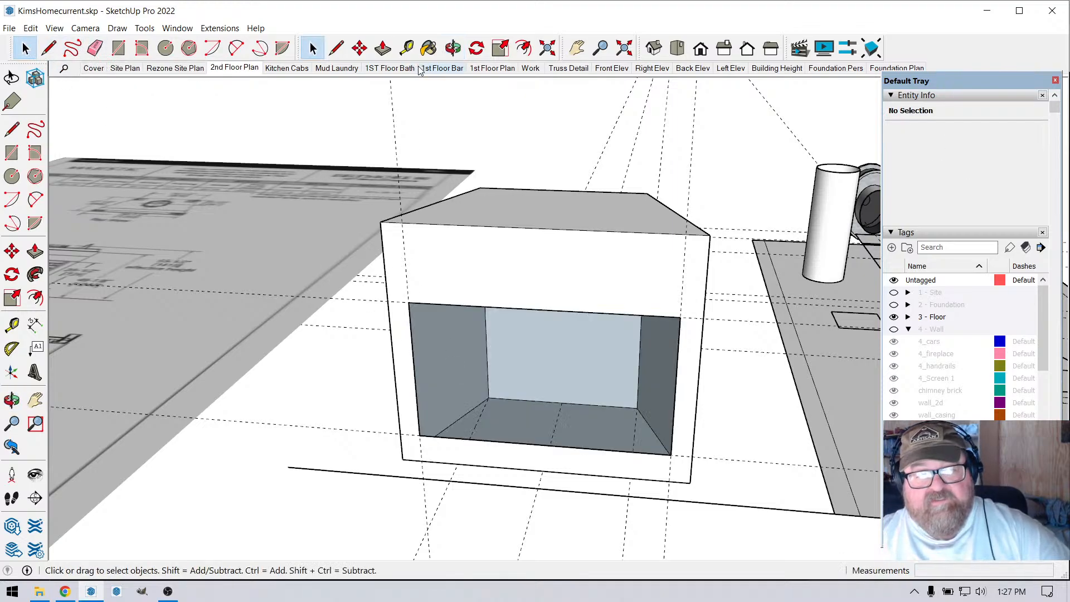
- Try pushing the firebox's back face about 2 5/8" toward the opening
{"action": "left_click", "coordinate": [383, 48]}
{"action": "left_click", "coordinate": [510, 375]}
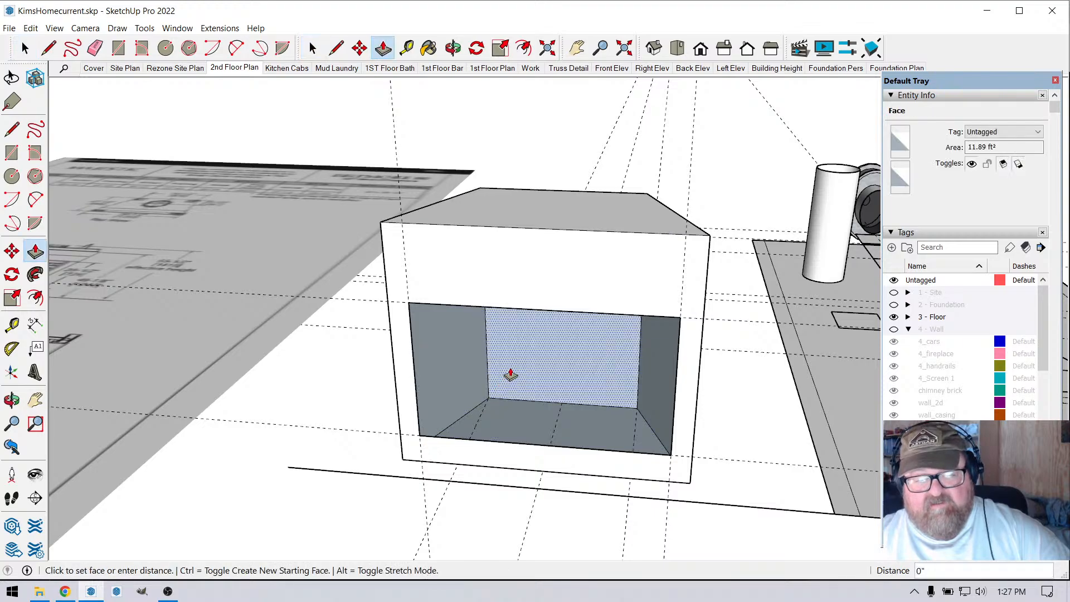
{"action": "left_click", "coordinate": [506, 382]}
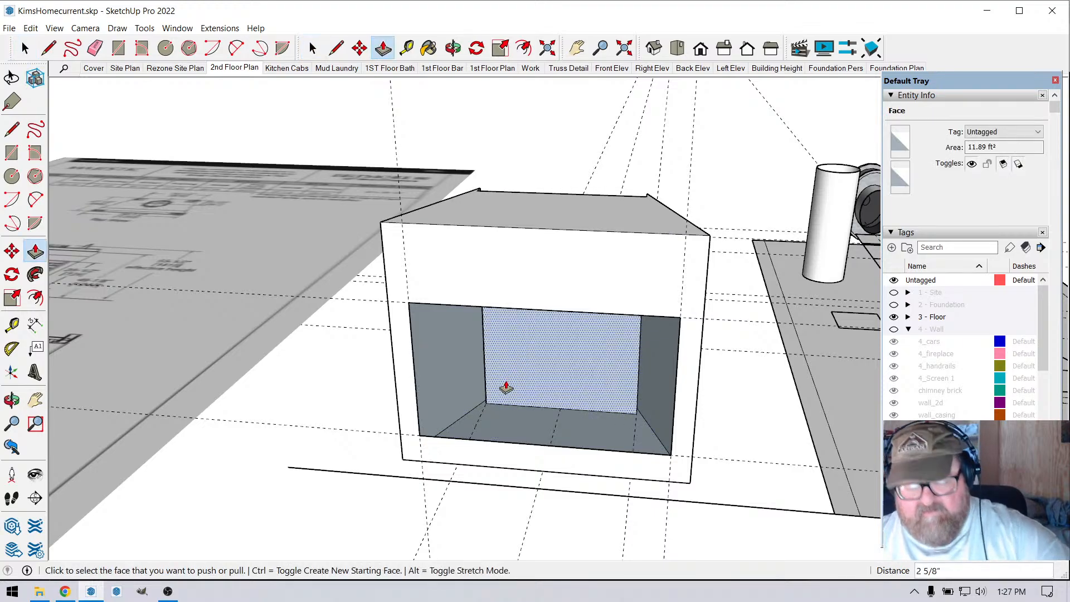
{"action": "double_click", "coordinate": [508, 388]}
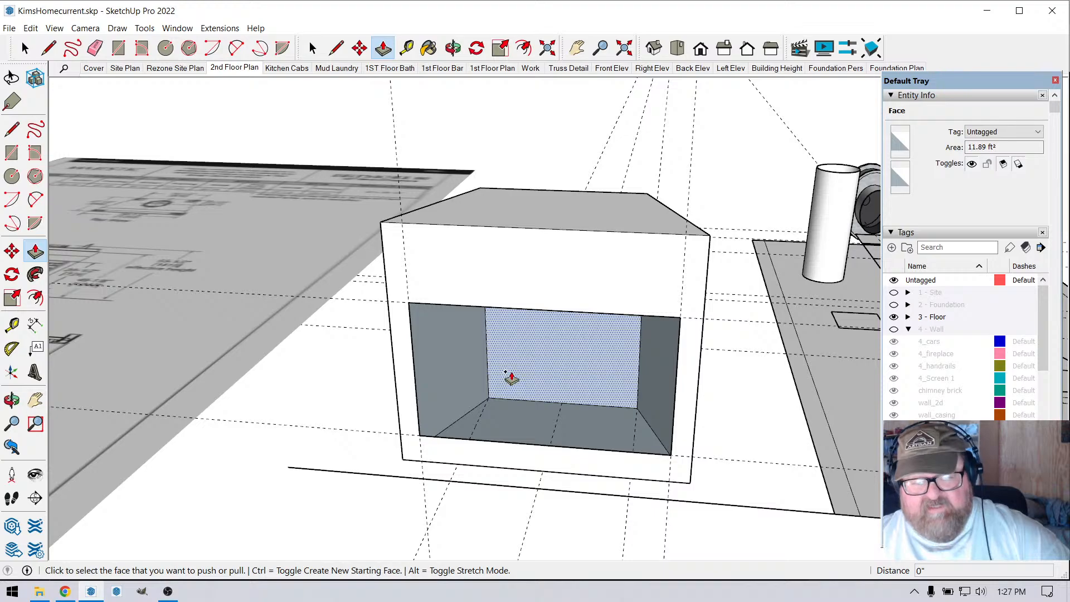
- Push the back face 2" toward the opening as a new starting face, keeping the original outer face
{"action": "left_click", "coordinate": [509, 378]}
{"action": "left_click", "coordinate": [500, 380]}
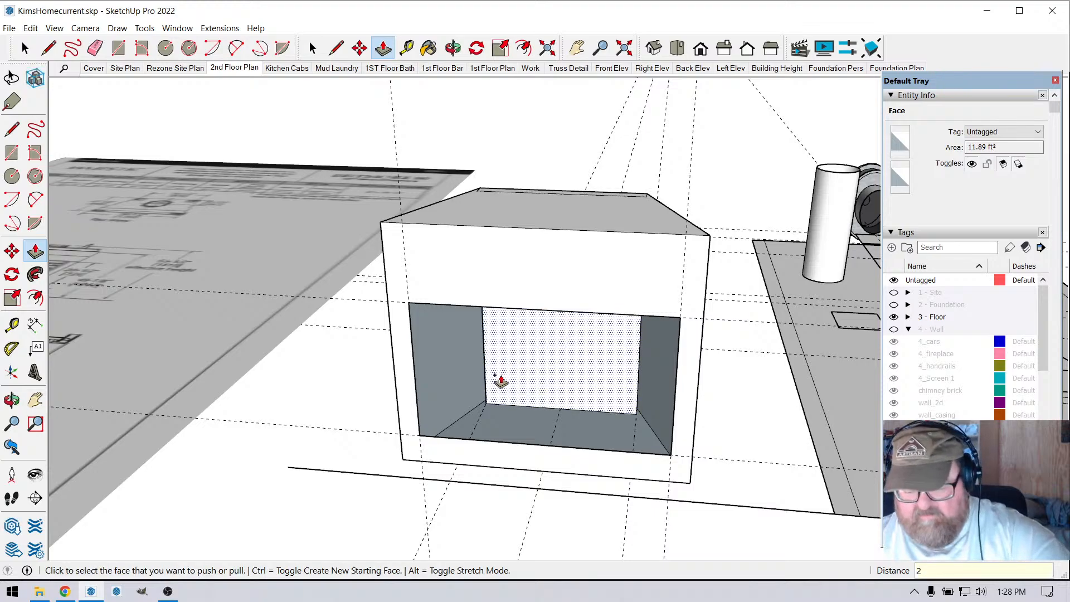
{"action": "type", "text": "2"}
{"action": "key", "text": "Return"}
{"action": "key", "text": "space"}
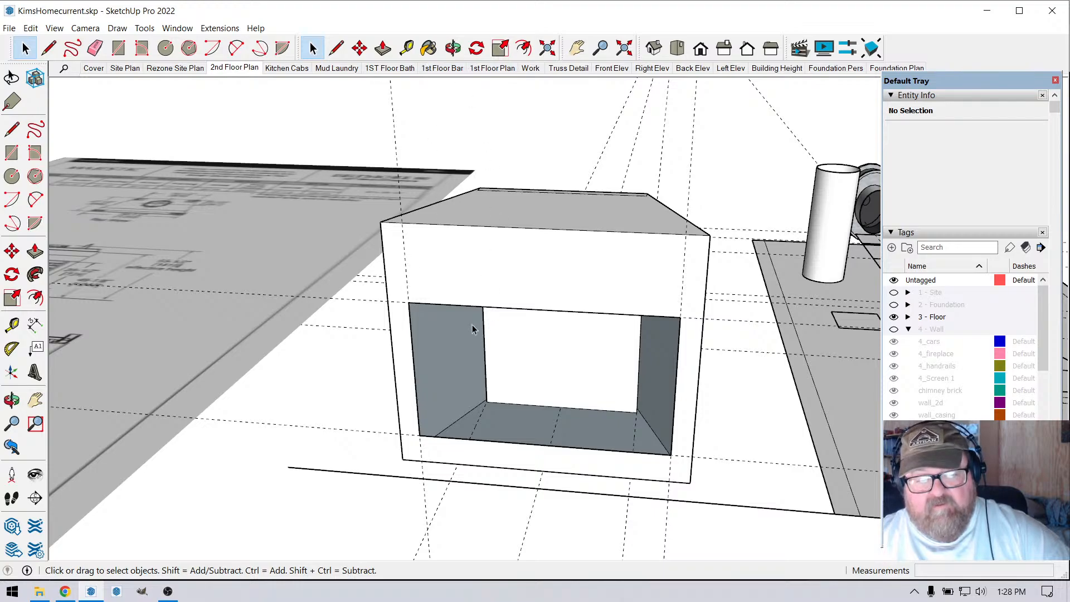
{"action": "scroll", "coordinate": [472, 329], "scroll_direction": "up", "scroll_amount": 2}
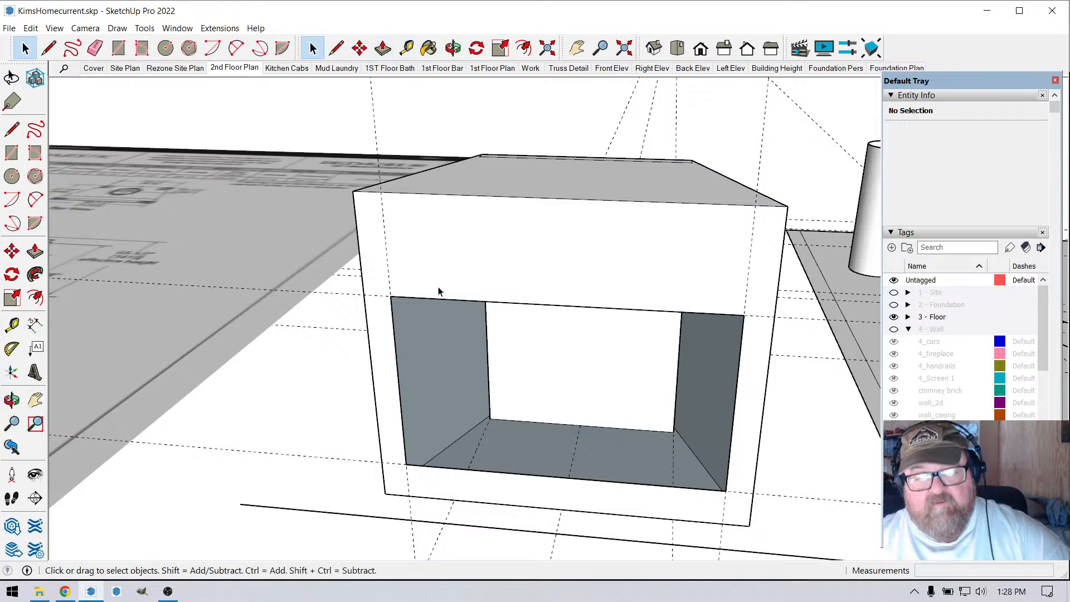
- Erase the narrow strip of leftover edges along the back of the firebox block's top face
{"action": "left_click", "coordinate": [453, 48]}
{"action": "left_click_drag", "start_coordinate": [462, 167], "coordinate": [459, 230]}
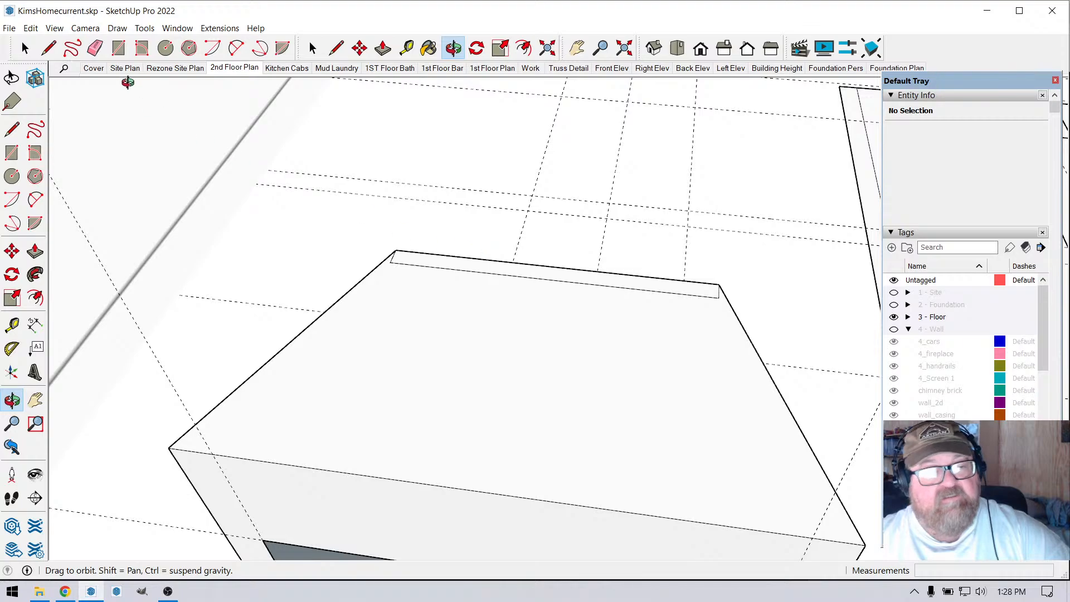
{"action": "left_click", "coordinate": [95, 48]}
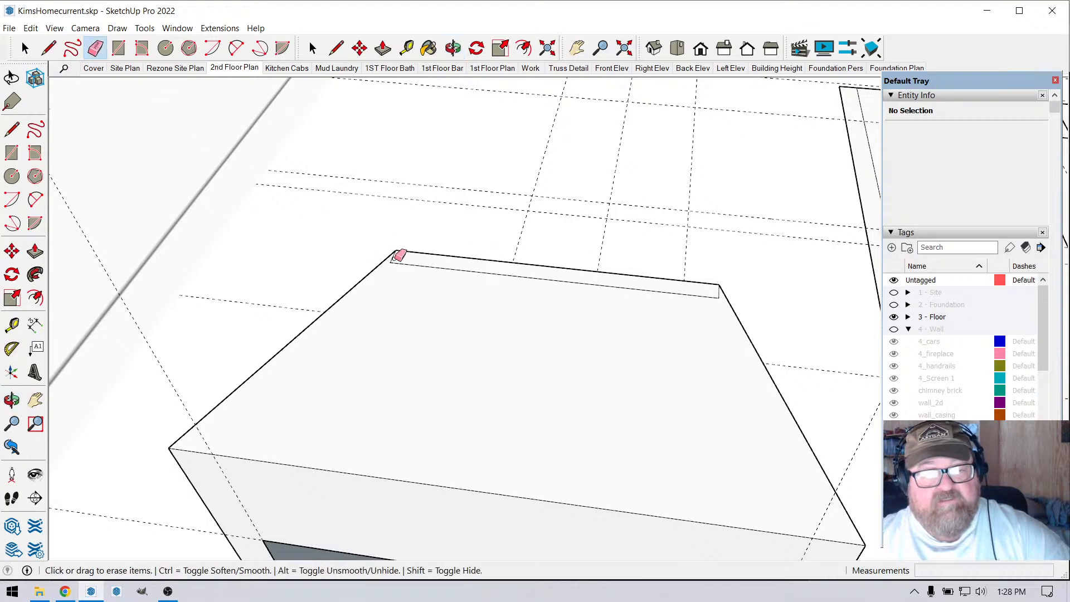
{"action": "left_click", "coordinate": [398, 256]}
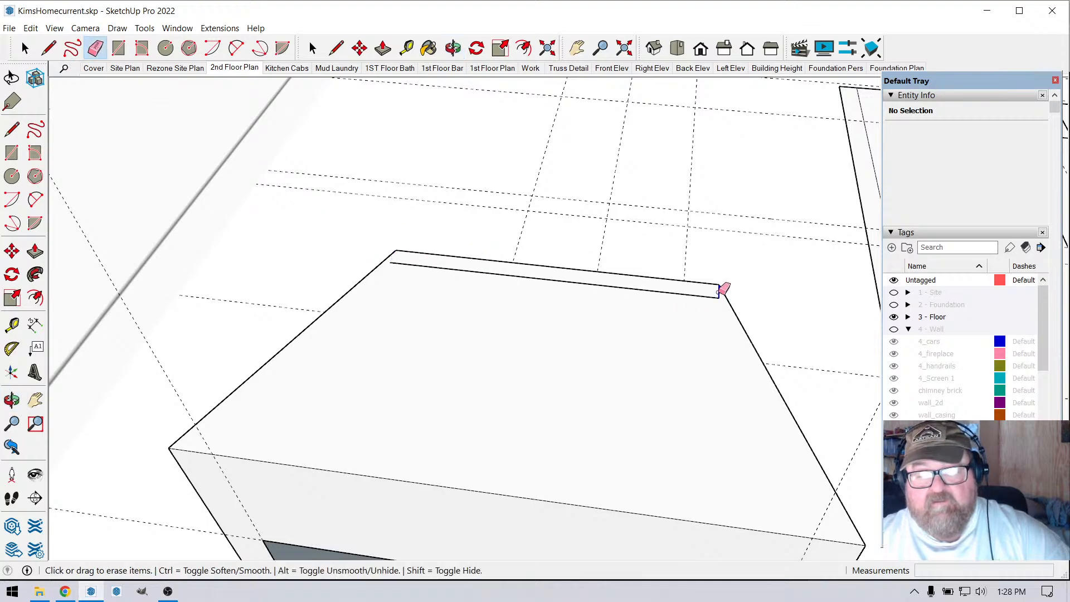
{"action": "scroll", "coordinate": [517, 252], "scroll_direction": "down", "scroll_amount": 5}
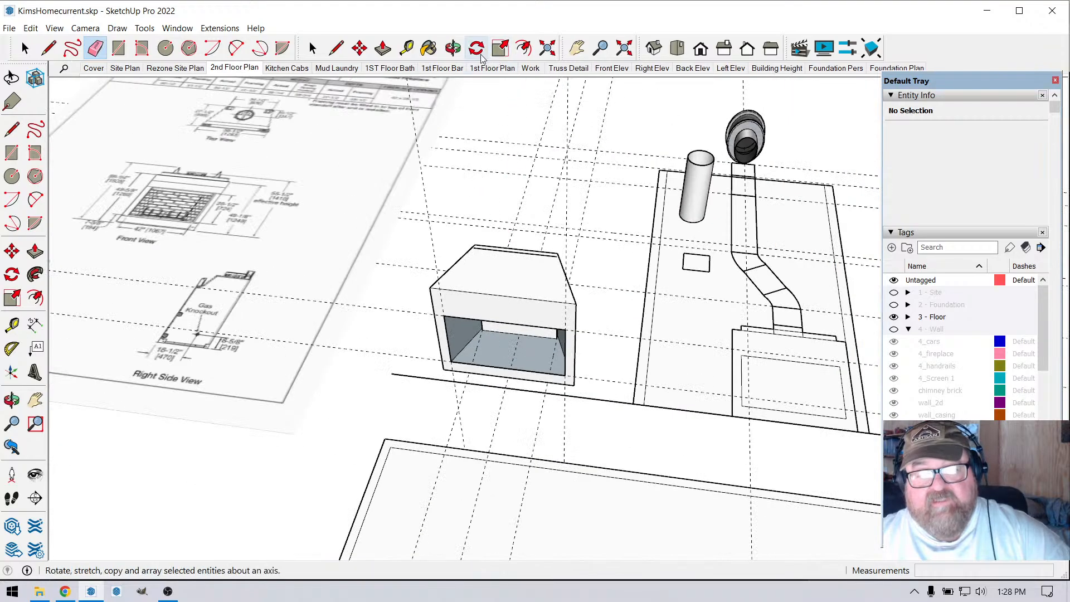
{"action": "left_click", "coordinate": [453, 48]}
{"action": "scroll", "coordinate": [480, 319], "scroll_direction": "up", "scroll_amount": 5}
{"action": "scroll", "coordinate": [418, 285], "scroll_direction": "down", "scroll_amount": 5}
{"action": "mouse_move", "coordinate": [418, 284]}
{"action": "left_mouse_down"}
{"action": "mouse_move", "coordinate": [494, 234]}
{"action": "mouse_move", "coordinate": [497, 291]}
{"action": "mouse_move", "coordinate": [425, 267]}
{"action": "left_mouse_up"}
{"action": "key", "text": "r"}
{"action": "key", "text": "e"}
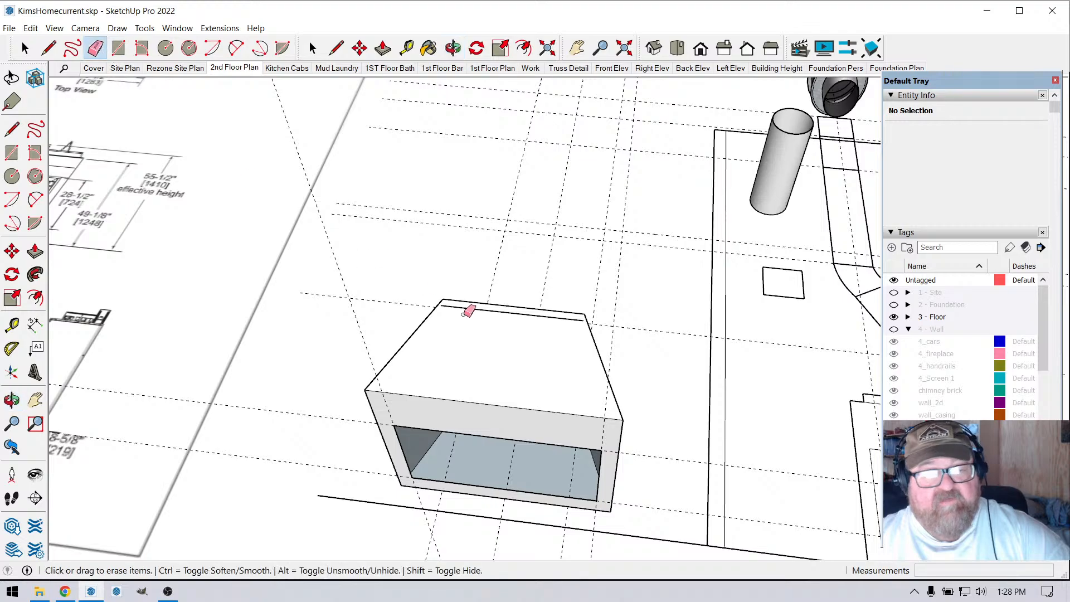
{"action": "scroll", "coordinate": [477, 325], "scroll_direction": "up", "scroll_amount": 2}
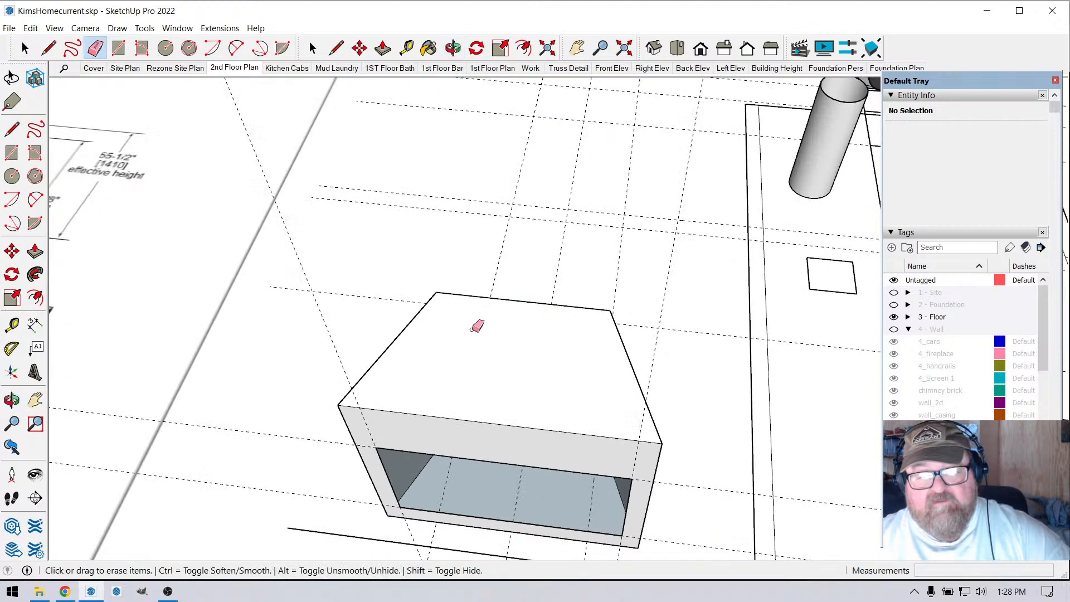
- Place a guide 9.5" in from the back edge of the firebox's top face, following the Top View specification
{"action": "scroll", "coordinate": [585, 470], "scroll_direction": "down", "scroll_amount": 6}
{"action": "scroll", "coordinate": [233, 134], "scroll_direction": "up", "scroll_amount": 5}
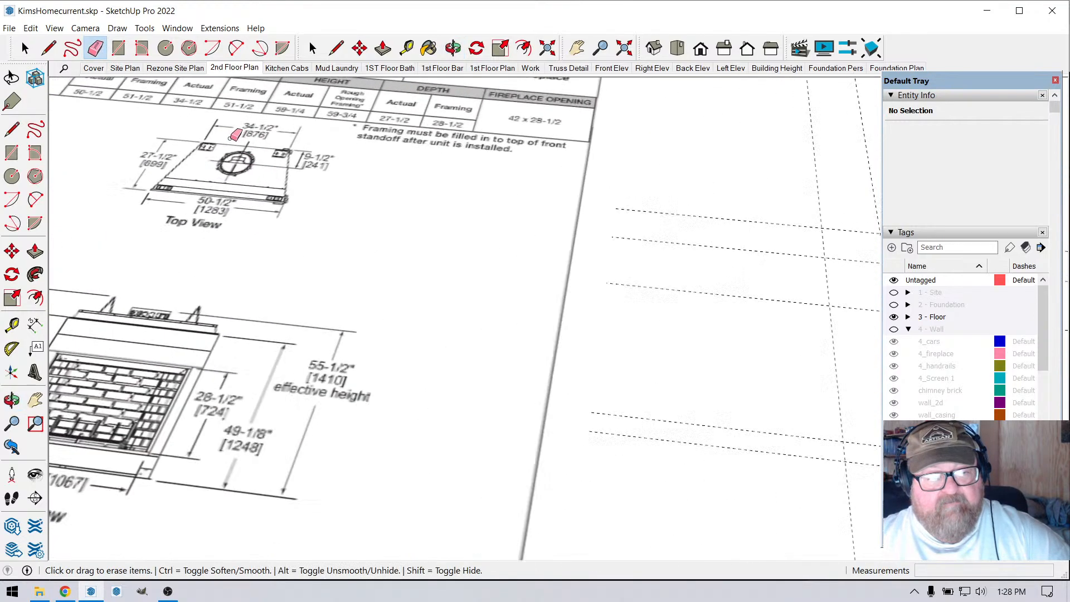
{"action": "scroll", "coordinate": [181, 175], "scroll_direction": "down", "scroll_amount": 6}
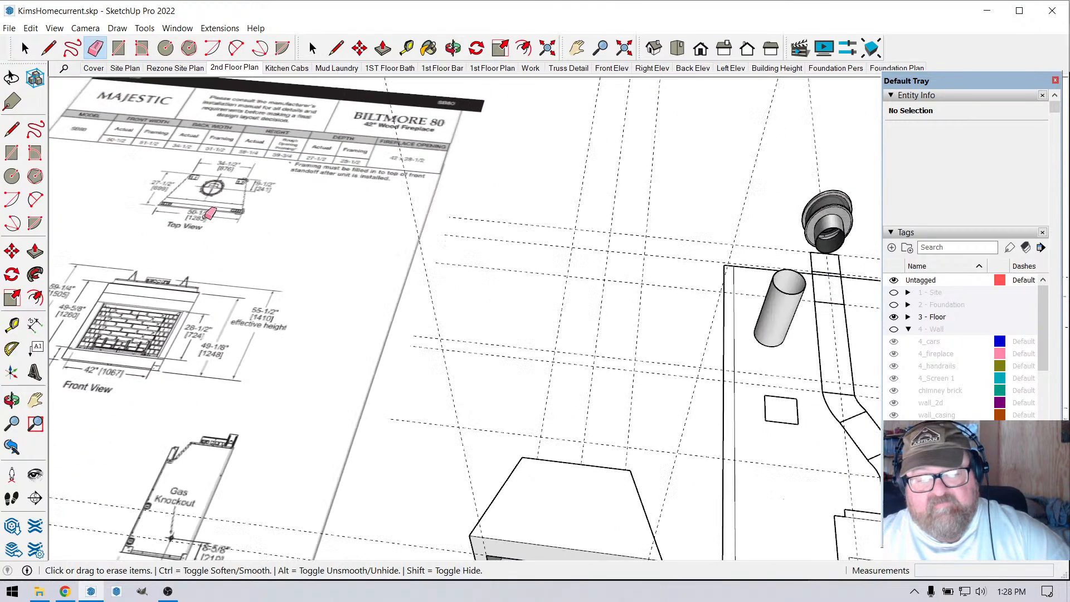
{"action": "scroll", "coordinate": [492, 441], "scroll_direction": "up", "scroll_amount": 4}
{"action": "left_click", "coordinate": [406, 48]}
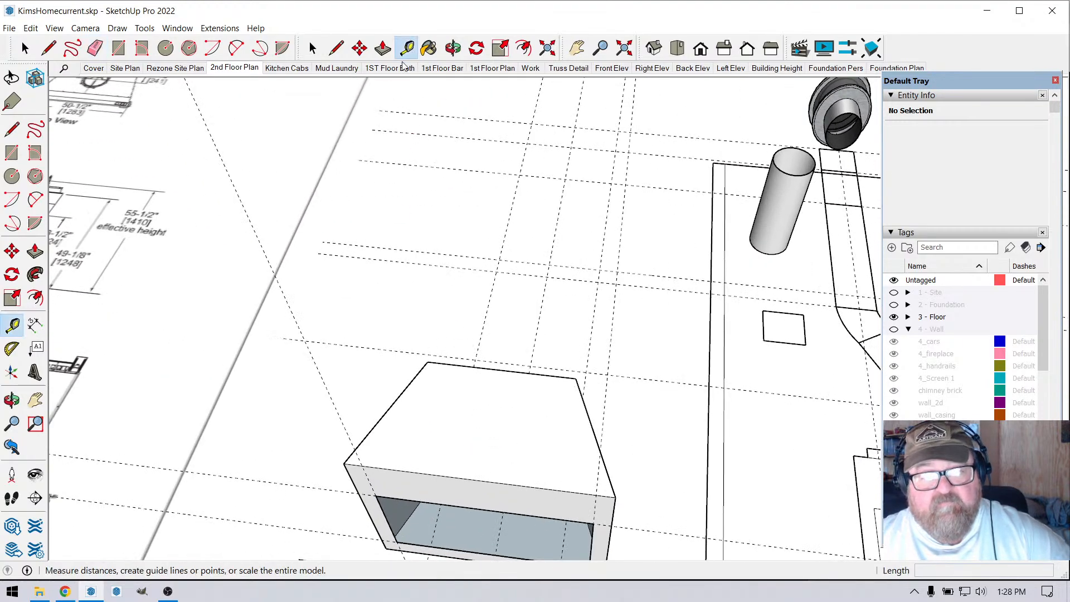
{"action": "scroll", "coordinate": [479, 354], "scroll_direction": "up", "scroll_amount": 3}
{"action": "left_click", "coordinate": [557, 397]}
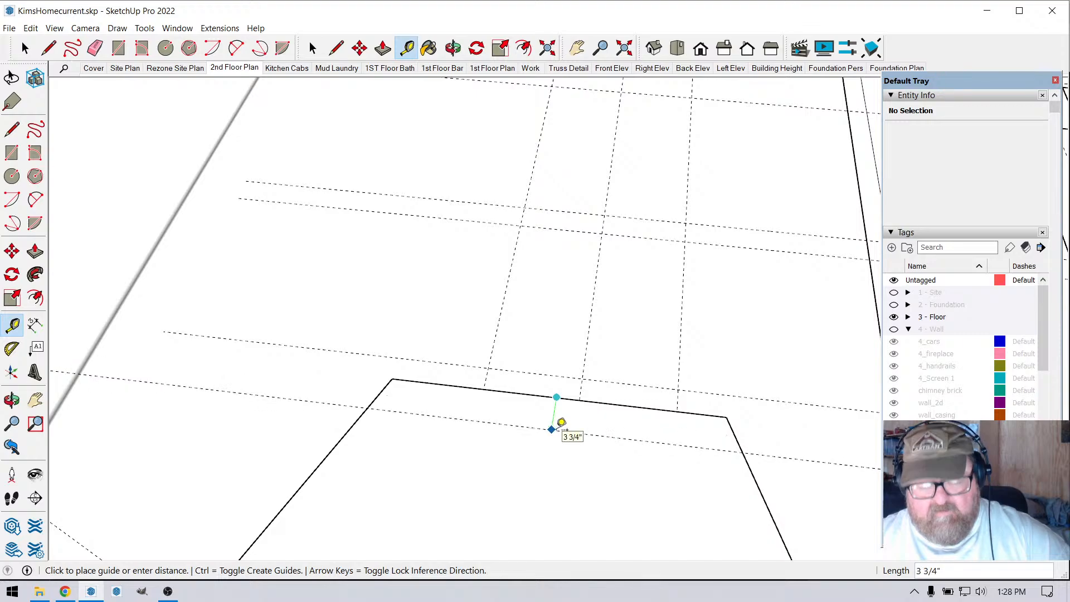
{"action": "type", "text": "9"}
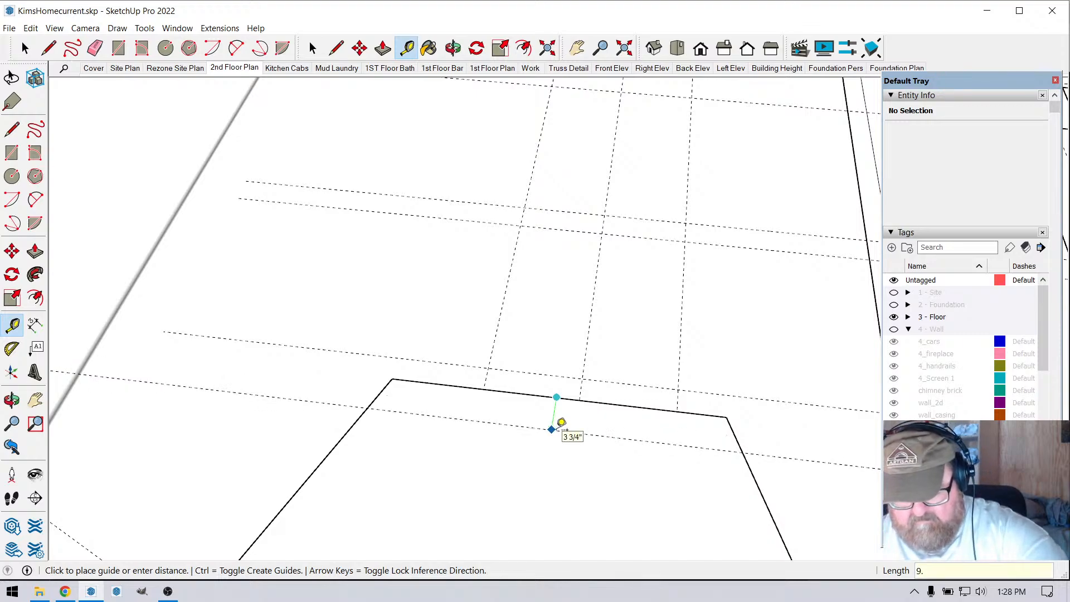
{"action": "type", "text": "."}
{"action": "key", "text": "Return"}
- Place a front-to-back guide through the midpoint of the firebox's back top edge, parallel to the adjacent drawing's long edge
{"action": "scroll", "coordinate": [488, 407], "scroll_direction": "down", "scroll_amount": 3}
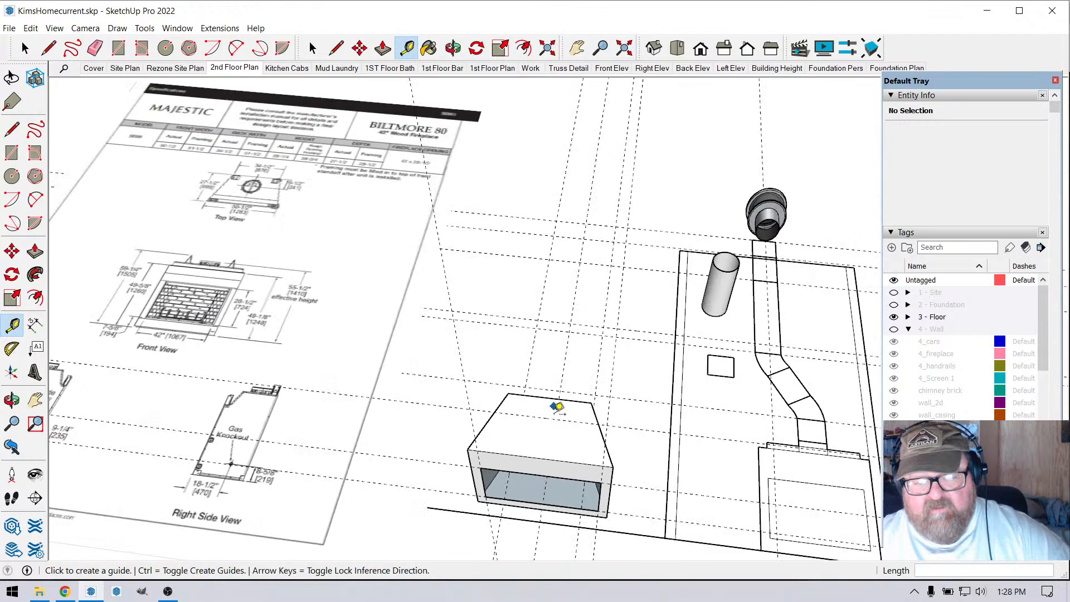
{"action": "scroll", "coordinate": [534, 451], "scroll_direction": "up", "scroll_amount": 3}
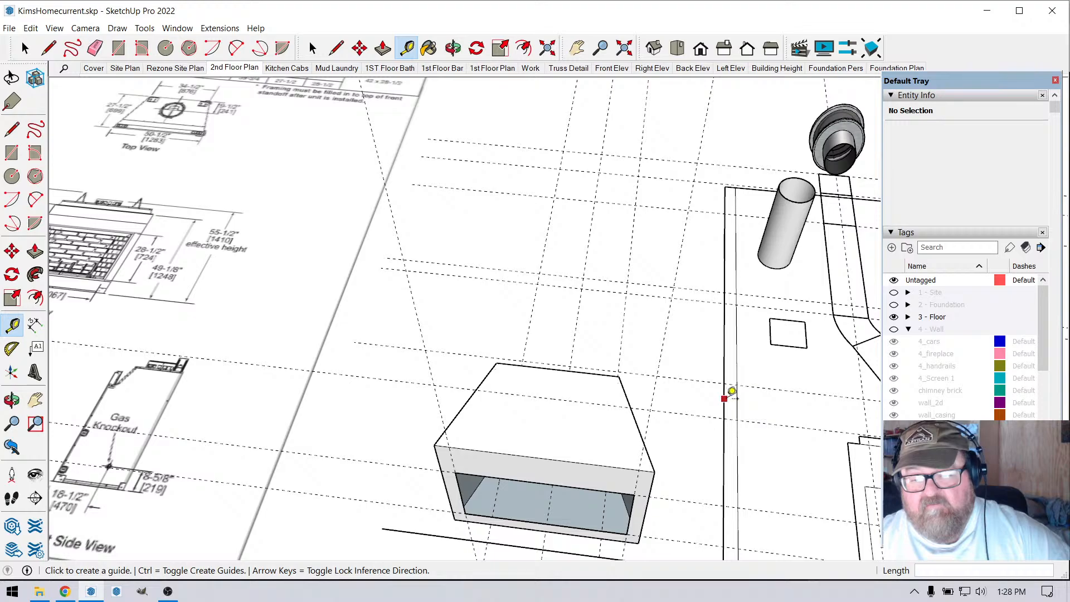
{"action": "left_click", "coordinate": [732, 393]}
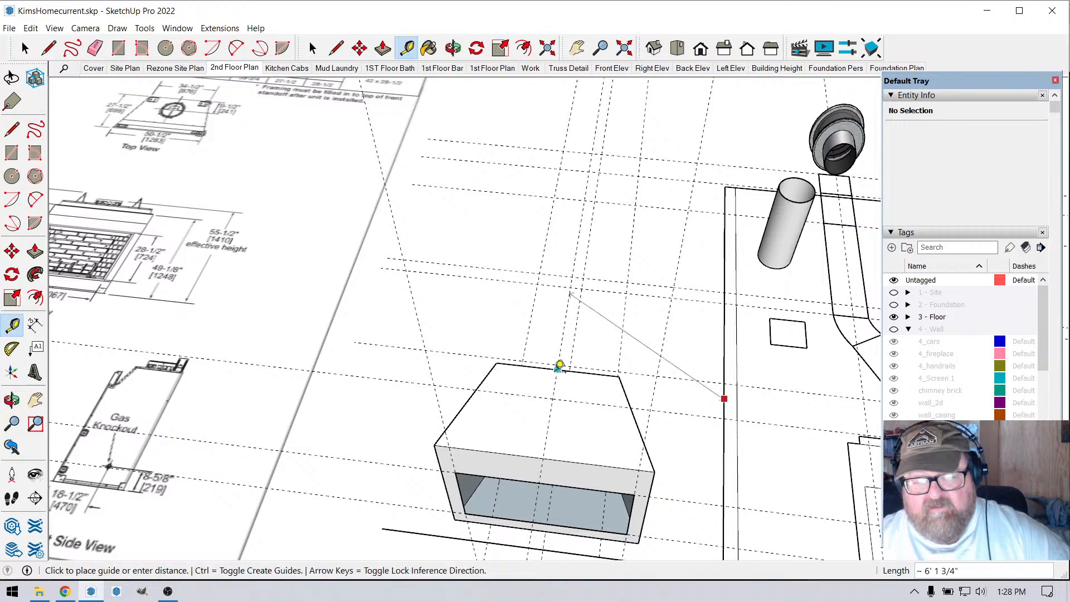
{"action": "key", "text": "Escape"}
- Draw a circle with a 6.5" radius on the firebox's top face, centered on the intersection of the guides
{"action": "scroll", "coordinate": [560, 365], "scroll_direction": "up", "scroll_amount": 3}
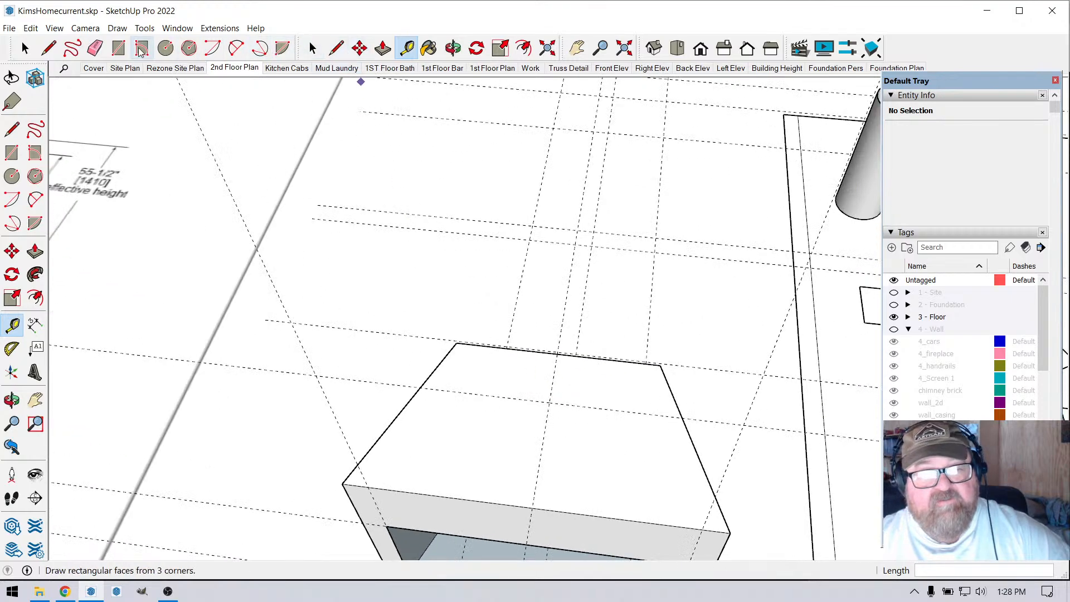
{"action": "left_click", "coordinate": [166, 48]}
{"action": "scroll", "coordinate": [609, 468], "scroll_direction": "up", "scroll_amount": 1}
{"action": "left_click", "coordinate": [536, 382]}
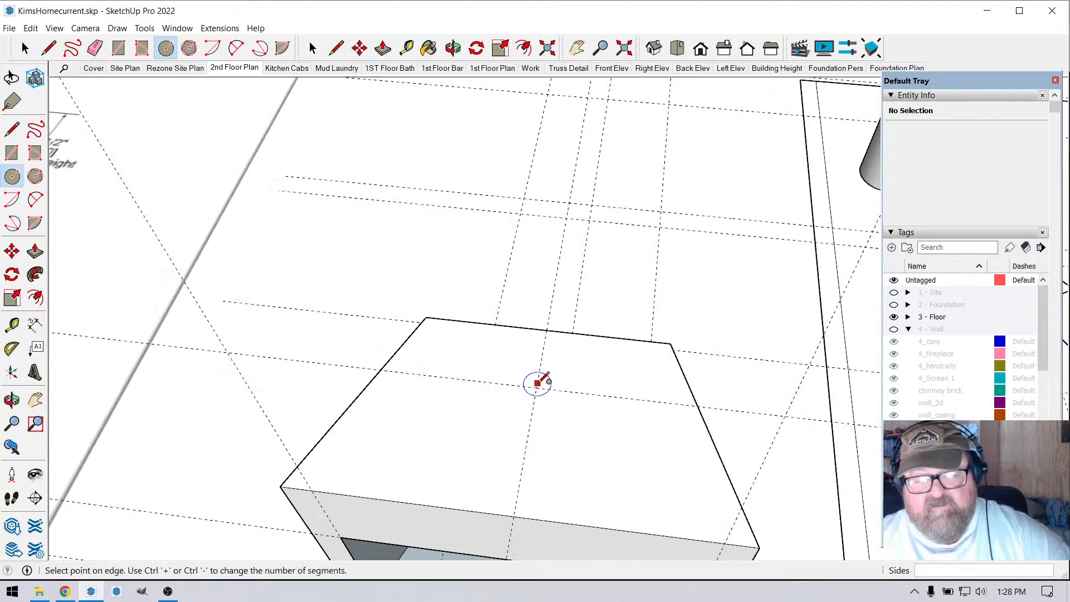
{"action": "left_click", "coordinate": [536, 387]}
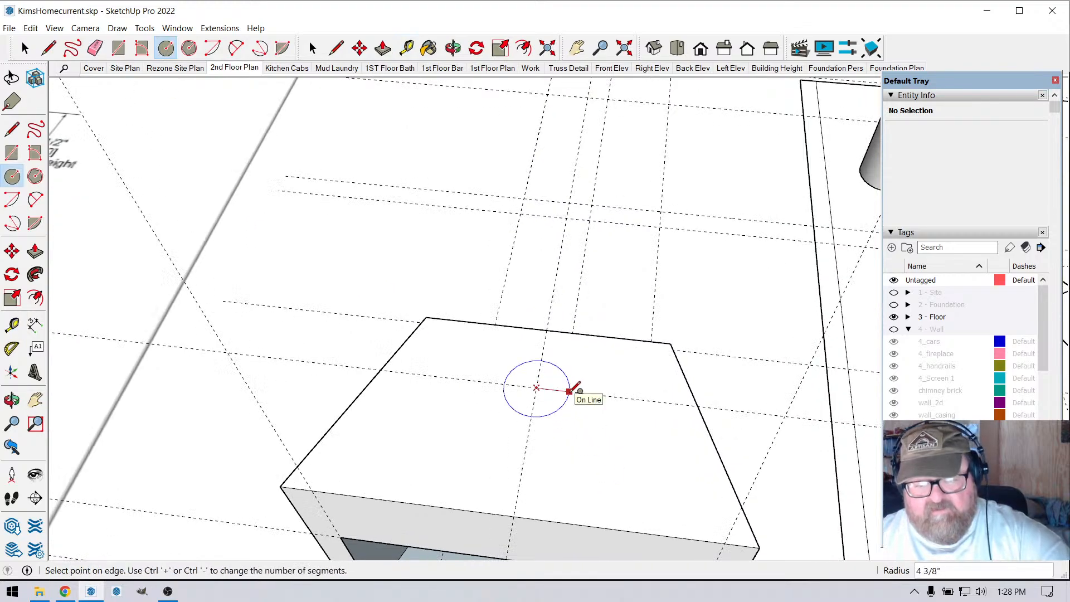
{"action": "type", "text": "6.5"}
{"action": "key", "text": "Return"}
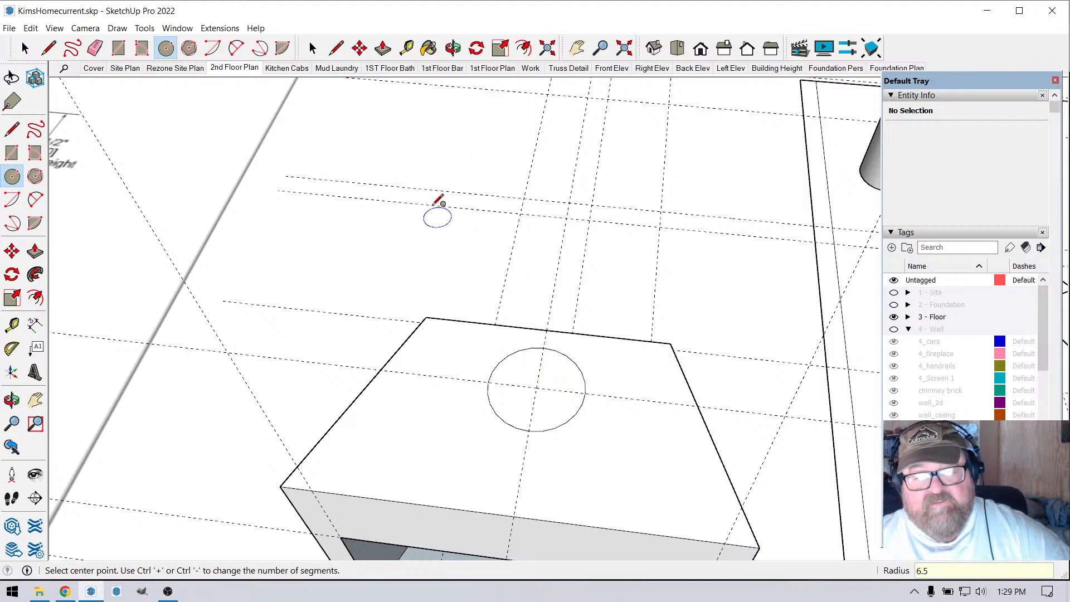
- Push/Pull the circle up about 2 9/16" to form a flue collar on the firebox top
{"action": "left_click", "coordinate": [453, 48]}
{"action": "left_click_drag", "start_coordinate": [518, 312], "coordinate": [504, 337]}
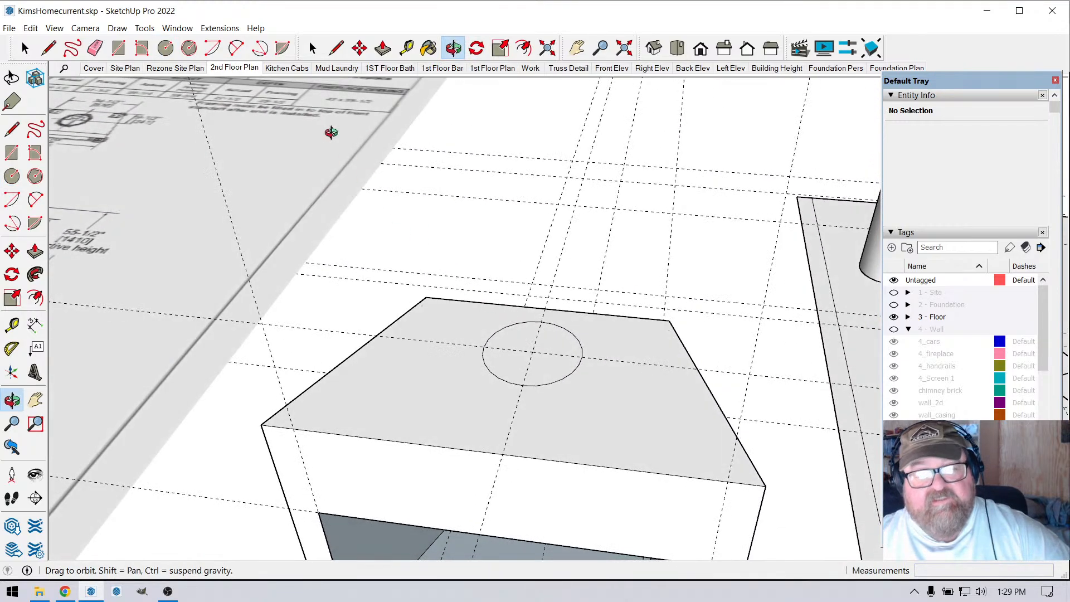
{"action": "left_click", "coordinate": [383, 48]}
{"action": "left_click", "coordinate": [506, 333]}
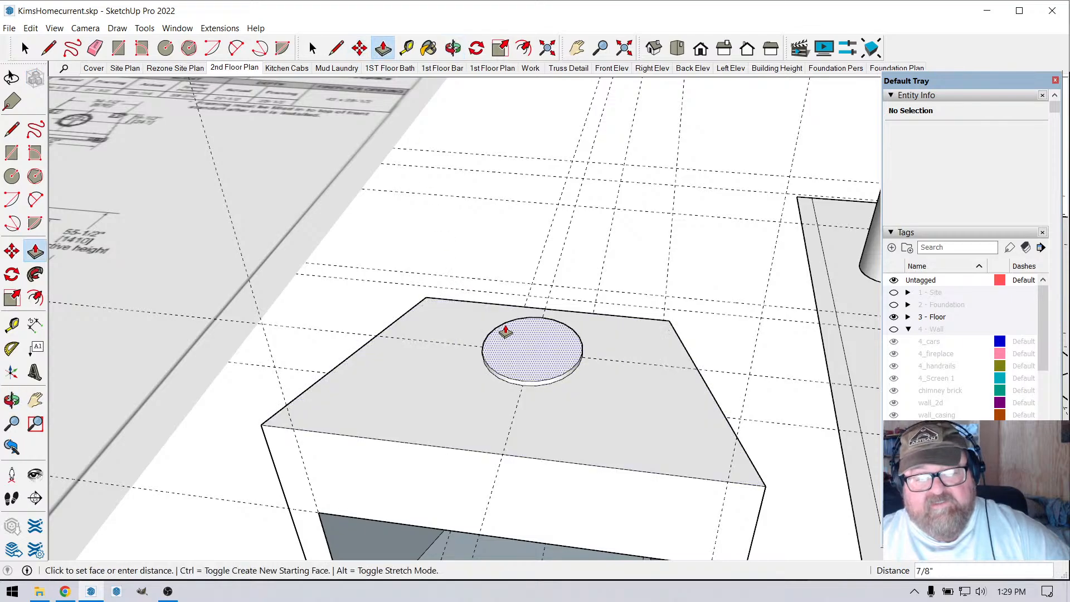
{"action": "left_click", "coordinate": [504, 322]}
{"action": "scroll", "coordinate": [613, 351], "scroll_direction": "down", "scroll_amount": 6}
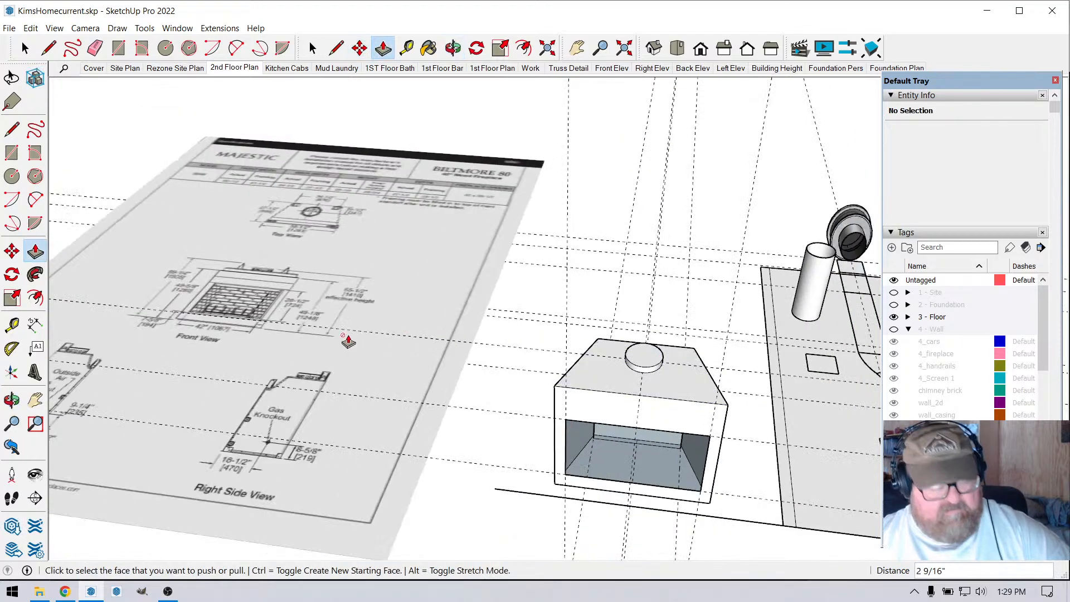
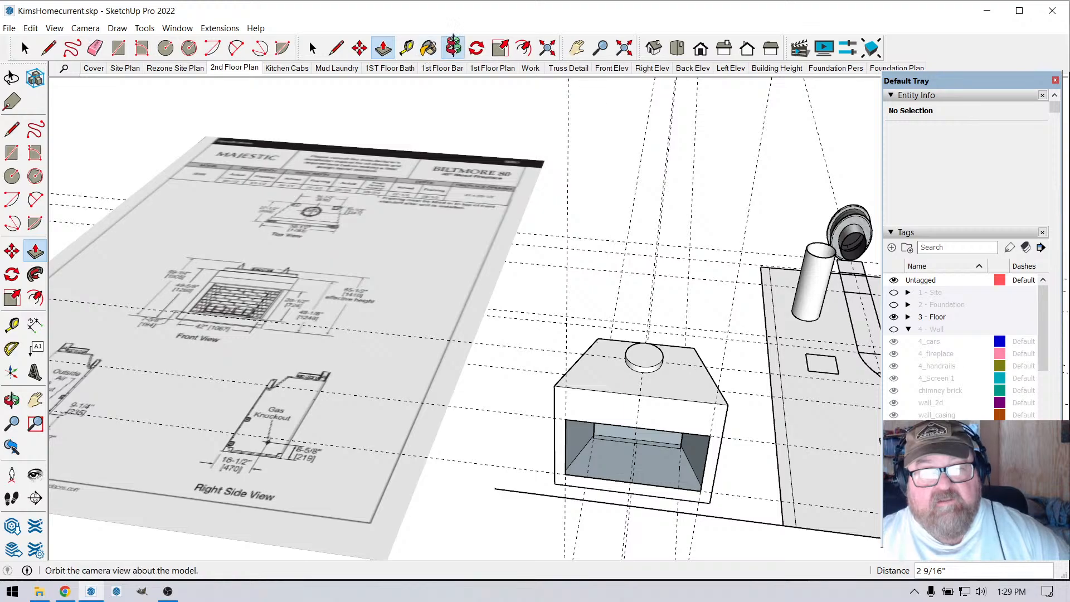
- Draw a 55.5" vertical reference line up from the firebox's front bottom corner, matching the effective height in the Front View
{"action": "left_click", "coordinate": [453, 48]}
{"action": "left_click_drag", "start_coordinate": [423, 312], "coordinate": [230, 354]}
{"action": "scroll", "coordinate": [260, 316], "scroll_direction": "up", "scroll_amount": 5}
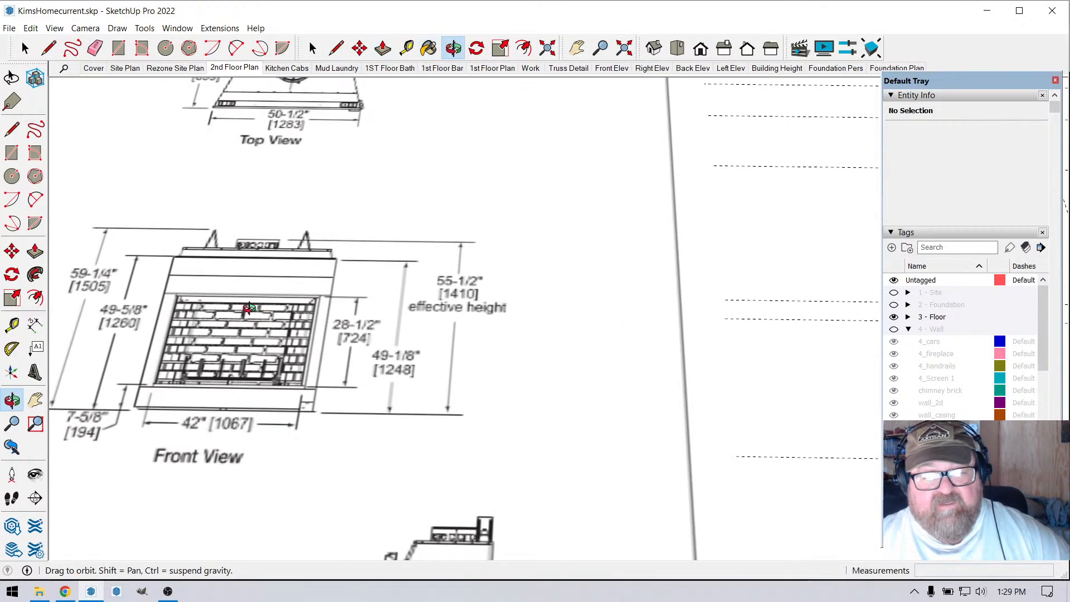
{"action": "scroll", "coordinate": [203, 301], "scroll_direction": "down", "scroll_amount": 7}
{"action": "scroll", "coordinate": [536, 509], "scroll_direction": "up", "scroll_amount": 4}
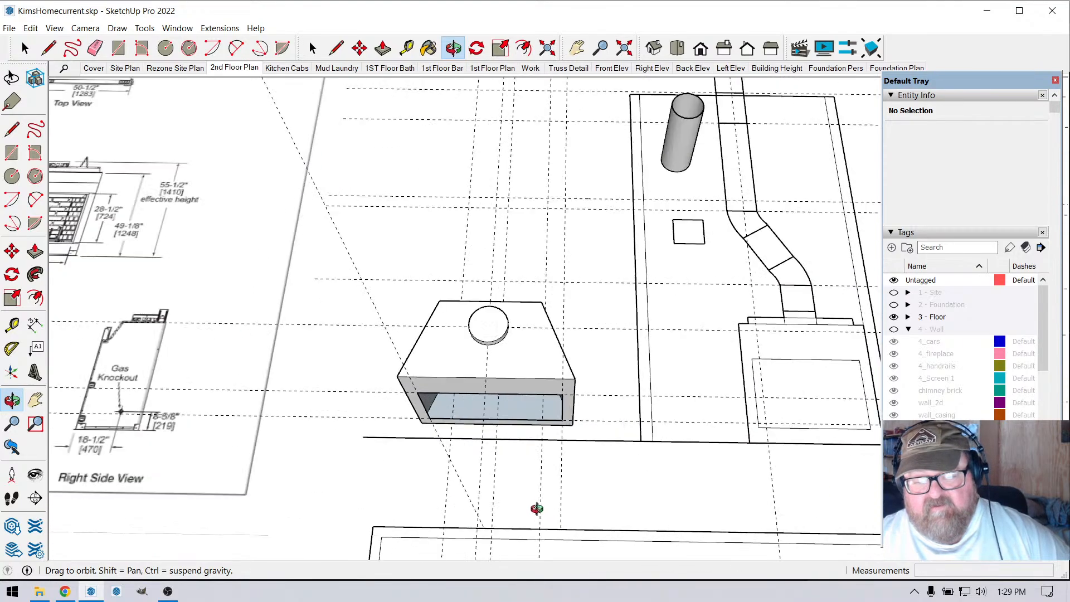
{"action": "scroll", "coordinate": [437, 370], "scroll_direction": "up", "scroll_amount": 4}
{"action": "scroll", "coordinate": [482, 370], "scroll_direction": "down", "scroll_amount": 1}
{"action": "scroll", "coordinate": [413, 210], "scroll_direction": "down", "scroll_amount": 2}
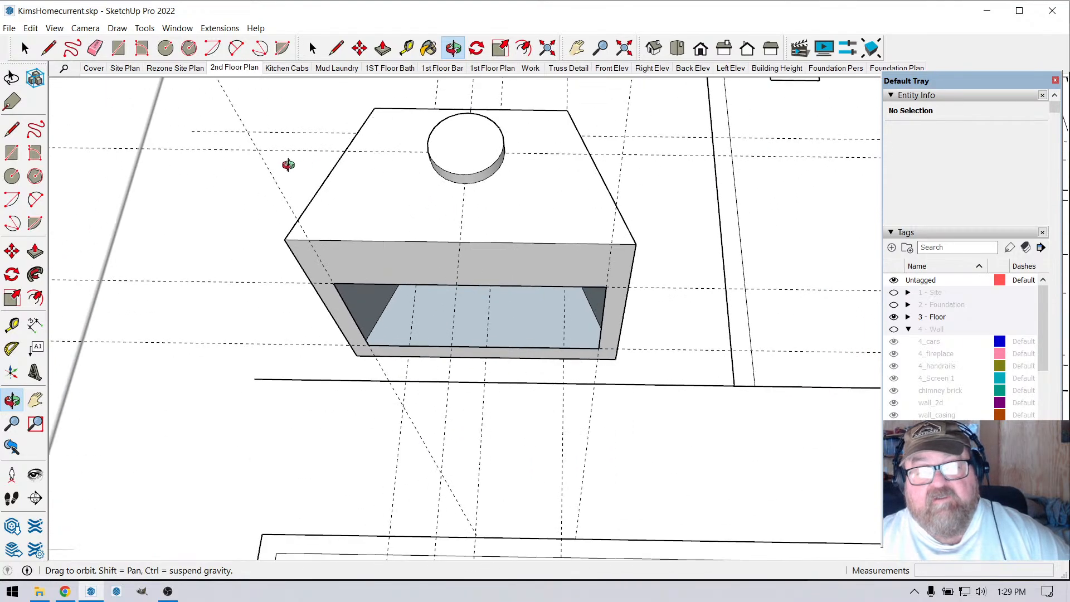
{"action": "scroll", "coordinate": [186, 184], "scroll_direction": "down", "scroll_amount": 3}
{"action": "scroll", "coordinate": [407, 180], "scroll_direction": "up", "scroll_amount": 3}
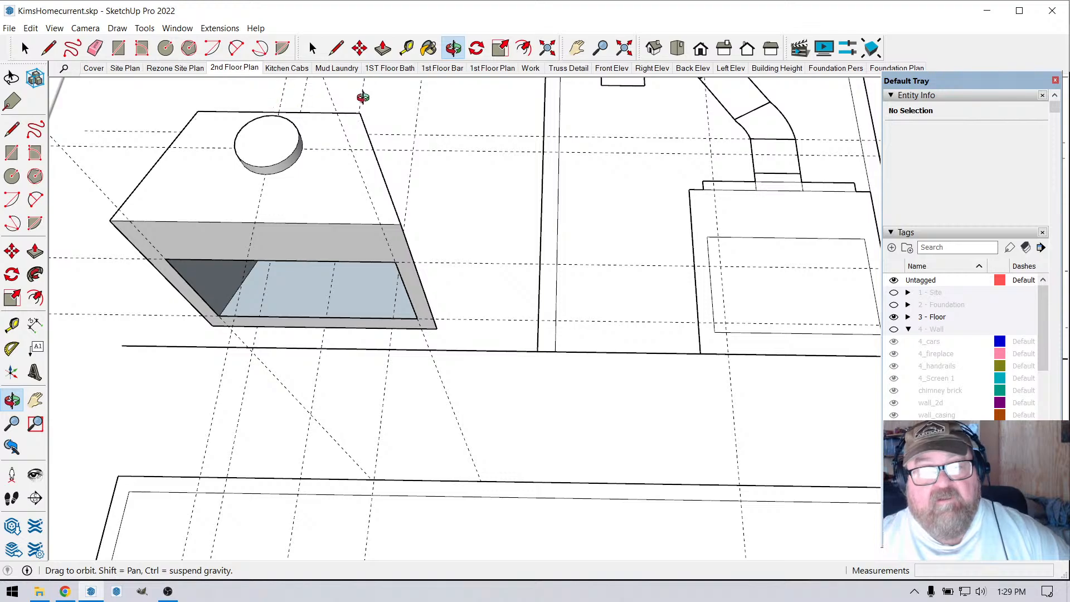
{"action": "left_click", "coordinate": [48, 48]}
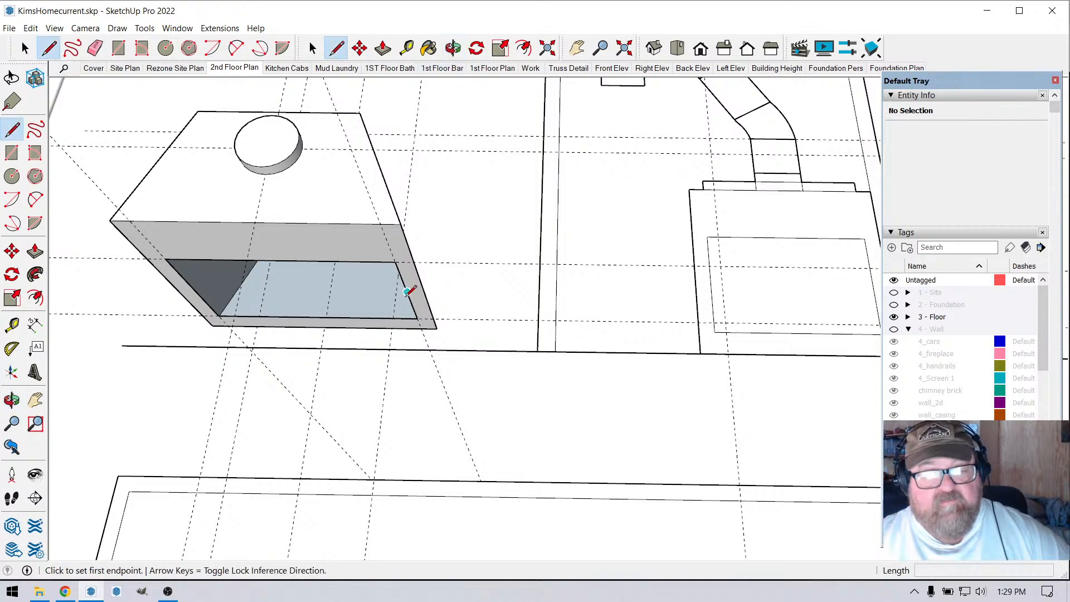
{"action": "left_click", "coordinate": [437, 328]}
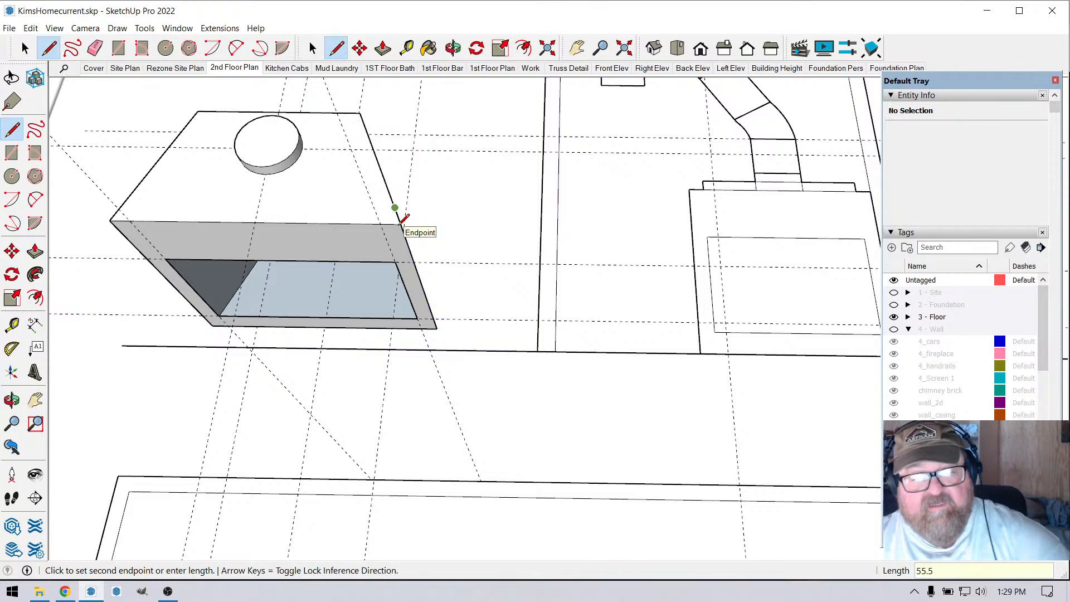
- Push/Pull the flue collar's top face up a further 3 5/16", level with the upper end of the vertical reference line
{"action": "key", "text": "o"}
{"action": "left_click_drag", "start_coordinate": [444, 213], "coordinate": [265, 226]}
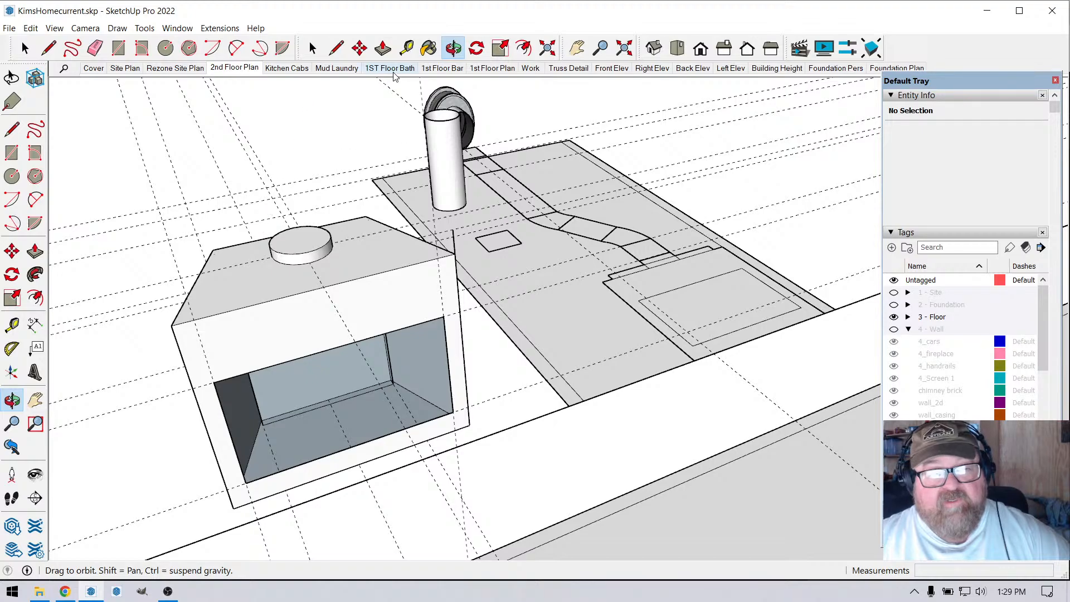
{"action": "left_click", "coordinate": [383, 48]}
{"action": "left_click", "coordinate": [315, 241]}
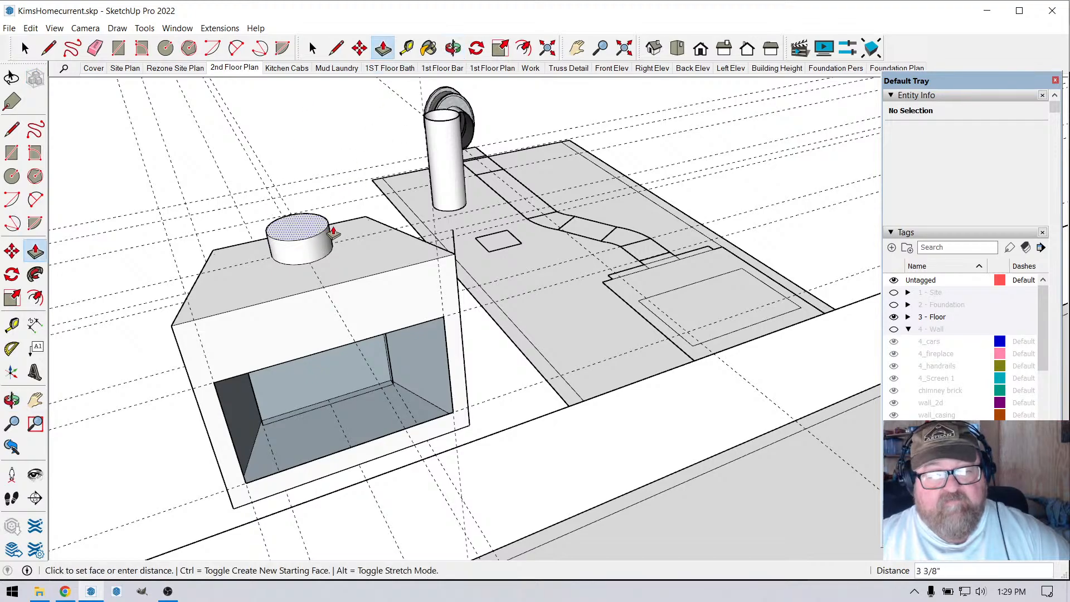
{"action": "left_click", "coordinate": [451, 234]}
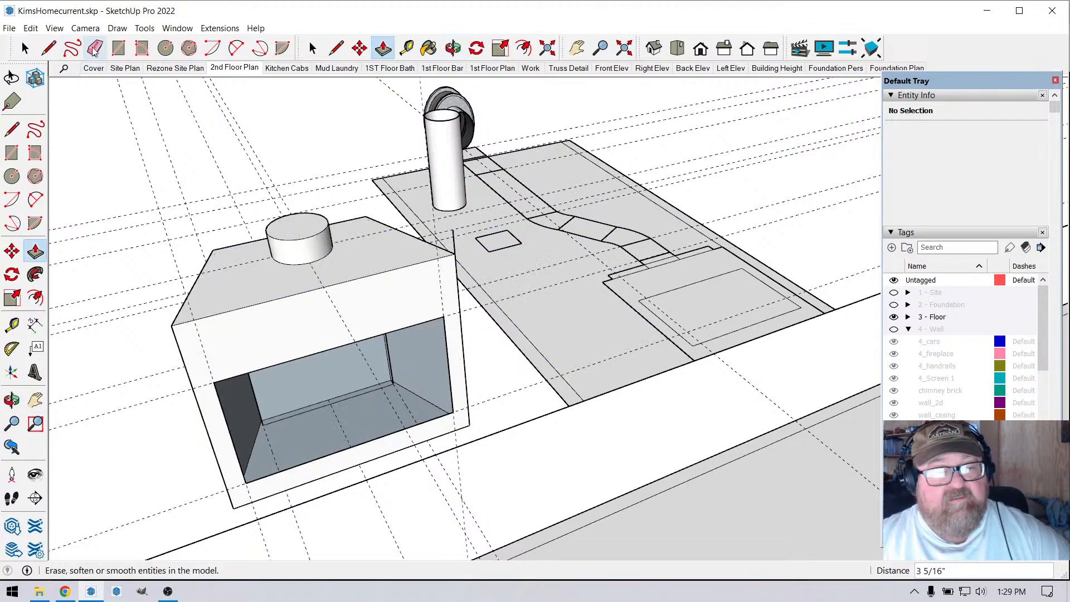
- Offset the rim of the flue collar's top face inward by 1/16" to form a thin wall
{"action": "scroll", "coordinate": [306, 198], "scroll_direction": "up", "scroll_amount": 5}
{"action": "scroll", "coordinate": [282, 220], "scroll_direction": "down", "scroll_amount": 3}
{"action": "scroll", "coordinate": [205, 289], "scroll_direction": "up", "scroll_amount": 3}
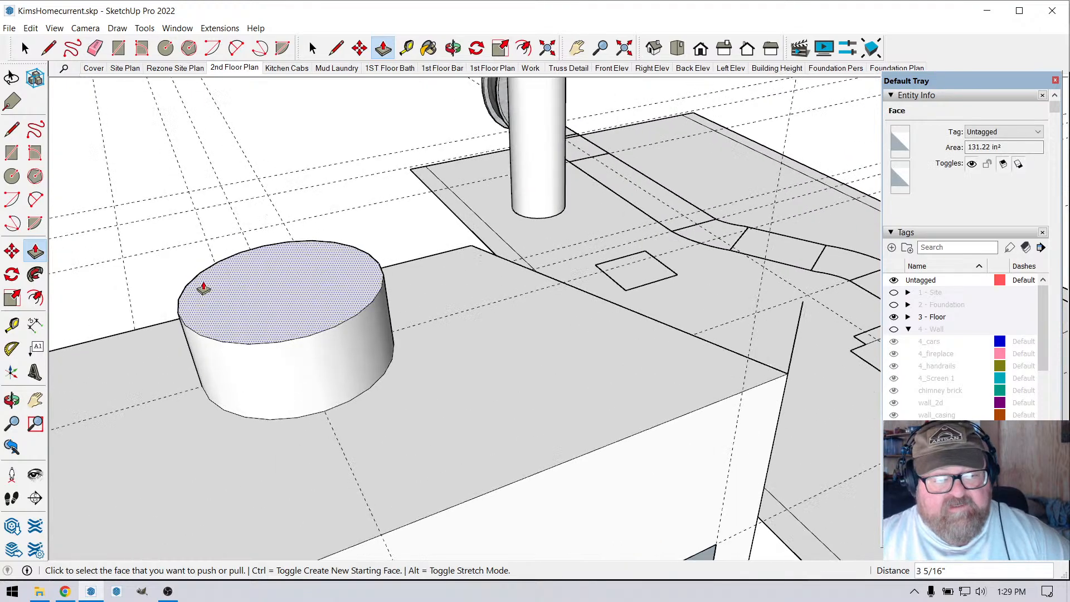
{"action": "scroll", "coordinate": [204, 288], "scroll_direction": "up", "scroll_amount": 2}
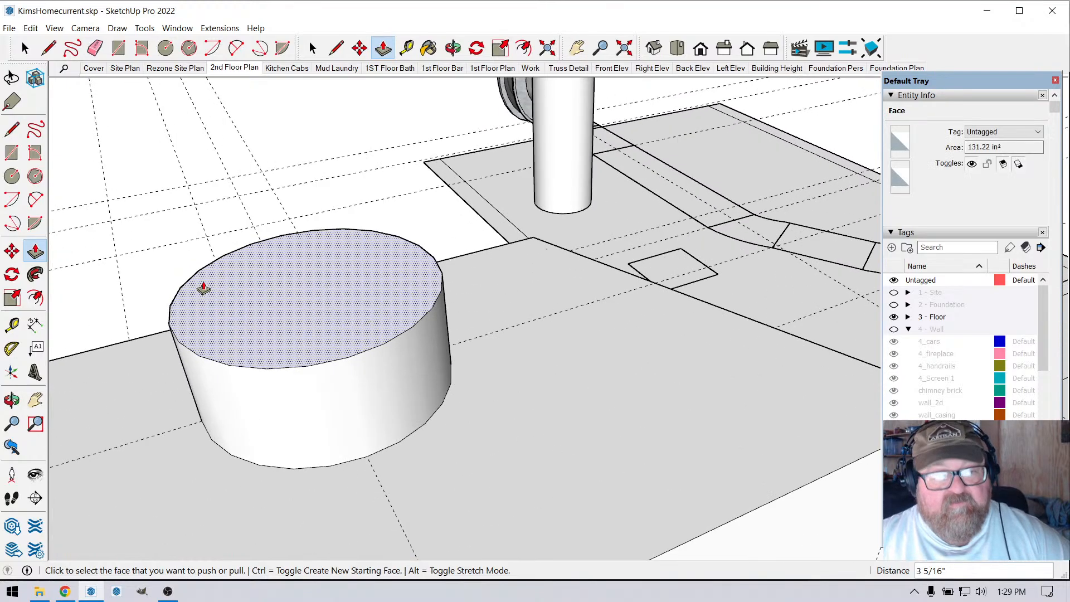
{"action": "left_click", "coordinate": [523, 50]}
{"action": "left_click", "coordinate": [214, 261]}
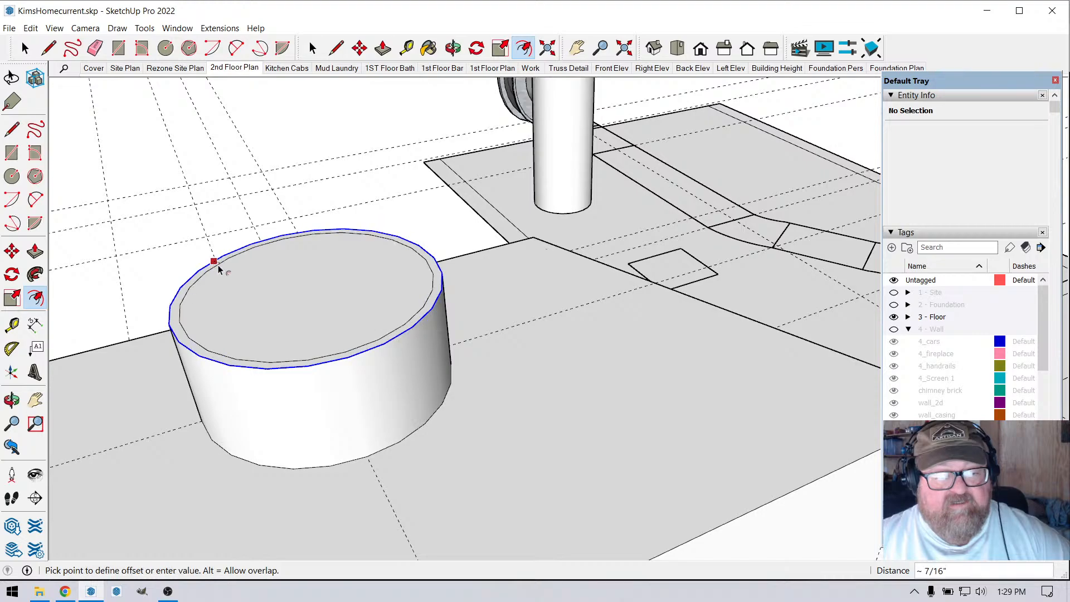
{"action": "left_click", "coordinate": [221, 271]}
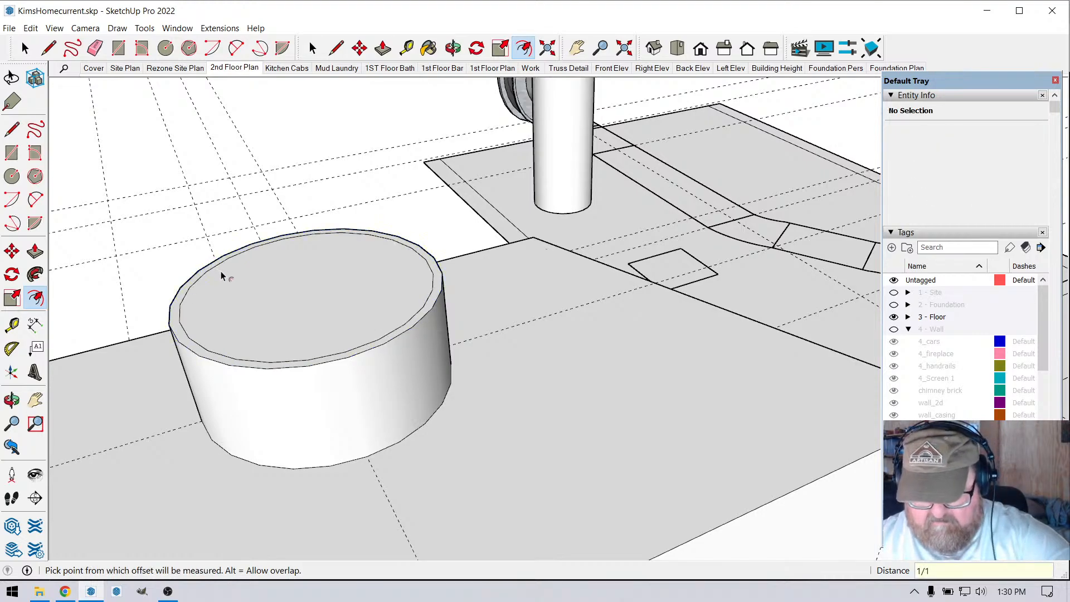
{"action": "key", "text": "ctrl+z"}
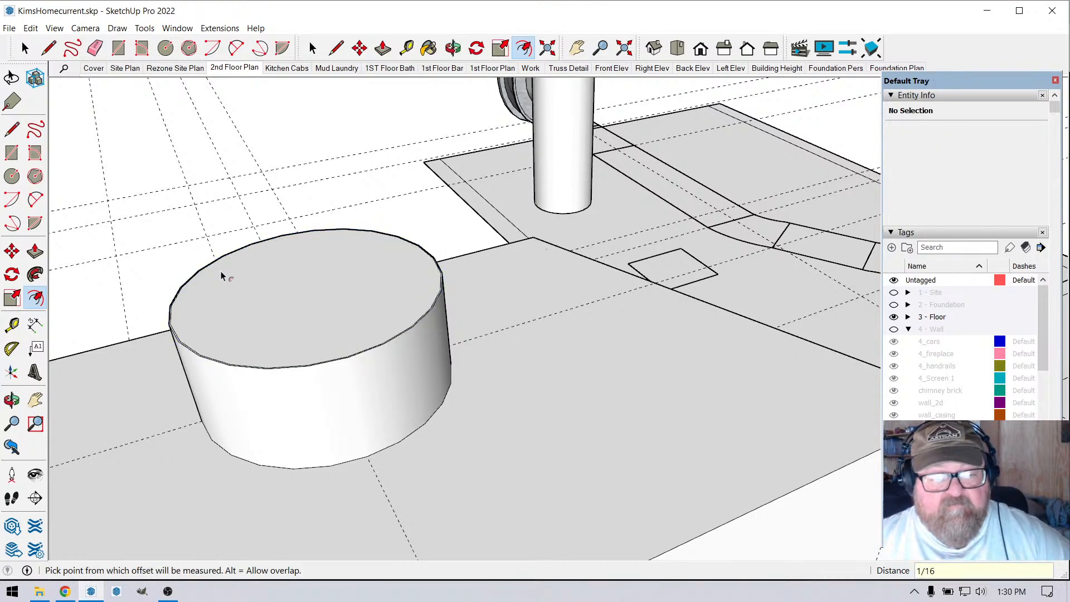
- Push/Pull the collar's inner circular face down 5 7/8" to the firebox's top face, hollowing out the collar
{"action": "left_click", "coordinate": [382, 49]}
{"action": "left_click", "coordinate": [346, 286]}
{"action": "left_click", "coordinate": [475, 347]}
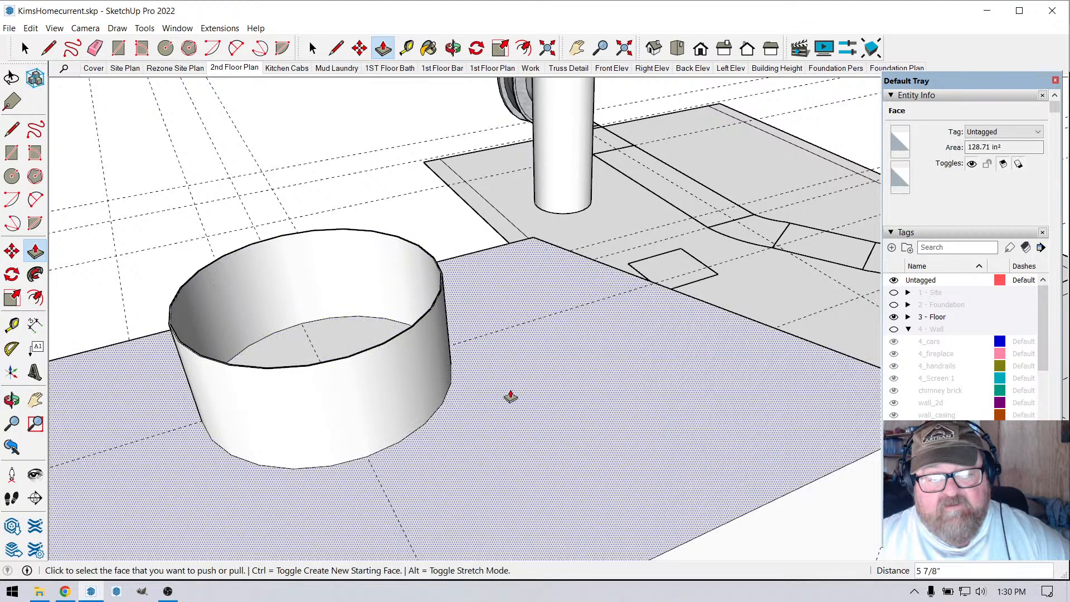
- Select the entire firebox together with its flue collar and make it a group
{"action": "scroll", "coordinate": [508, 392], "scroll_direction": "down", "scroll_amount": 2}
{"action": "left_click", "coordinate": [458, 50]}
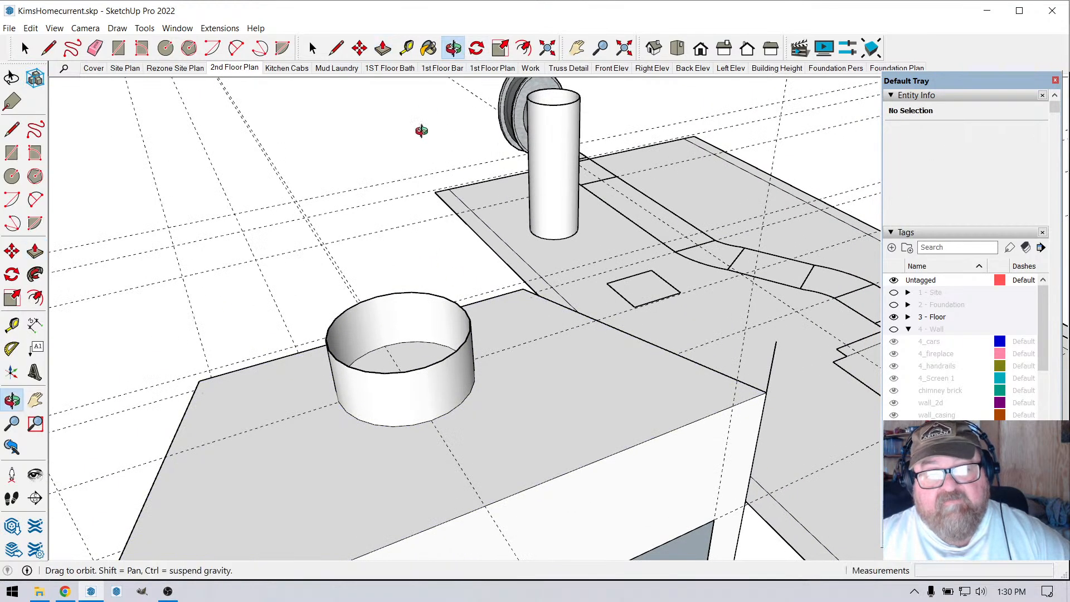
{"action": "scroll", "coordinate": [356, 220], "scroll_direction": "down", "scroll_amount": 6}
{"action": "left_click_drag", "start_coordinate": [363, 334], "coordinate": [280, 328]}
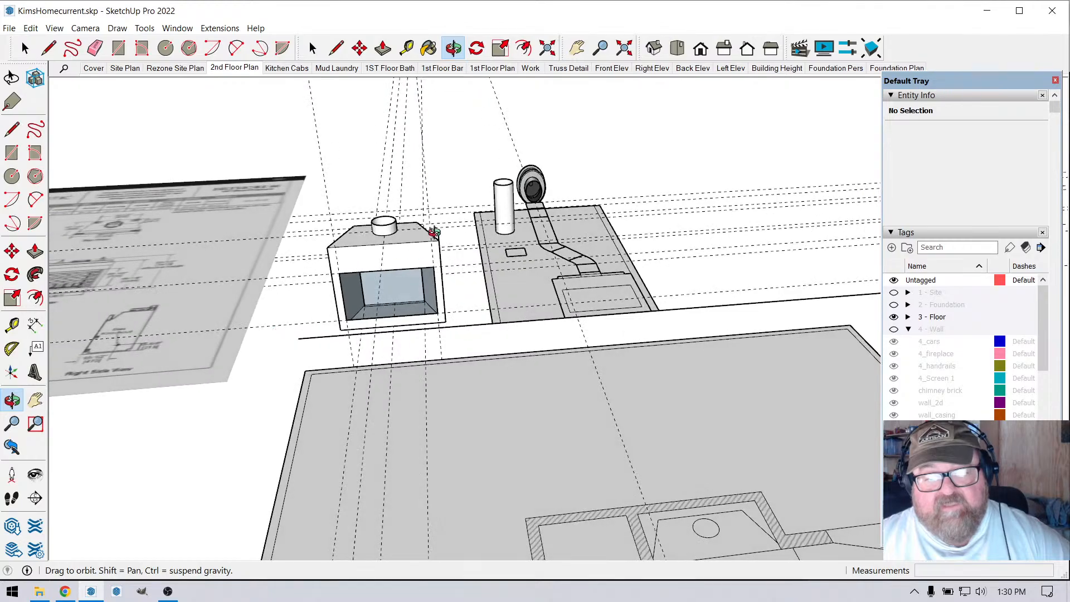
{"action": "scroll", "coordinate": [434, 232], "scroll_direction": "up", "scroll_amount": 2}
{"action": "left_click_drag", "start_coordinate": [360, 250], "coordinate": [346, 277]}
{"action": "left_click", "coordinate": [94, 48]}
{"action": "scroll", "coordinate": [450, 240], "scroll_direction": "up", "scroll_amount": 2}
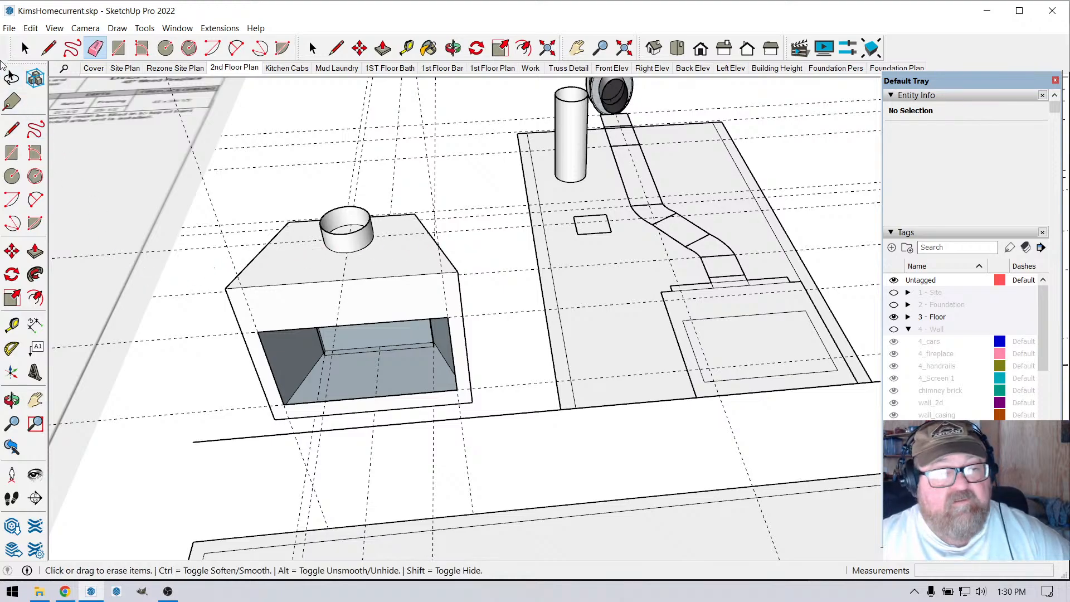
{"action": "left_click", "coordinate": [312, 49]}
{"action": "scroll", "coordinate": [366, 257], "scroll_direction": "down", "scroll_amount": 1}
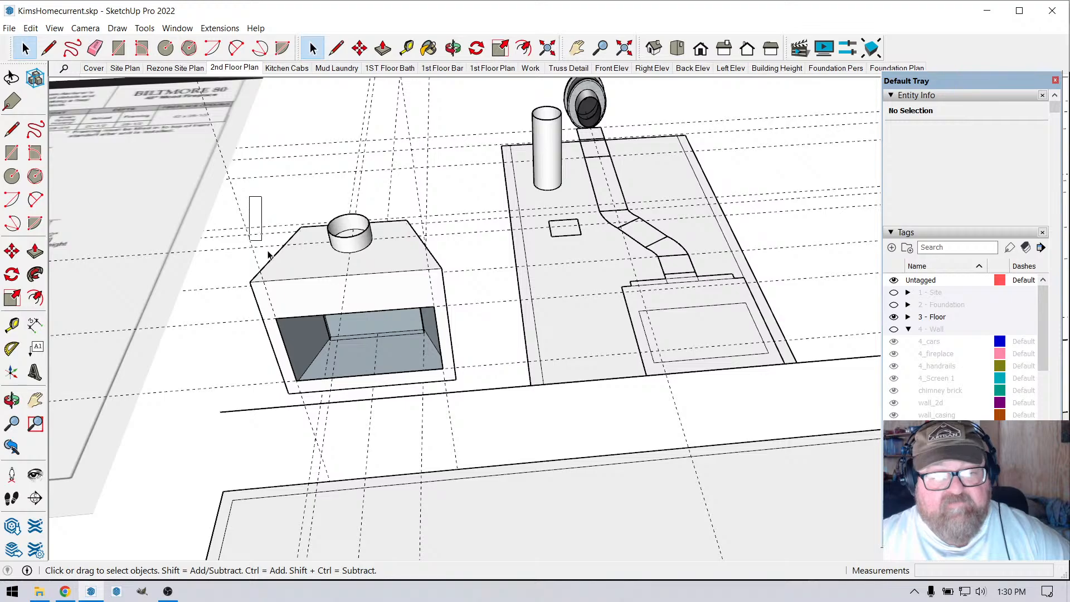
{"action": "left_click_drag", "start_coordinate": [268, 254], "coordinate": [472, 407]}
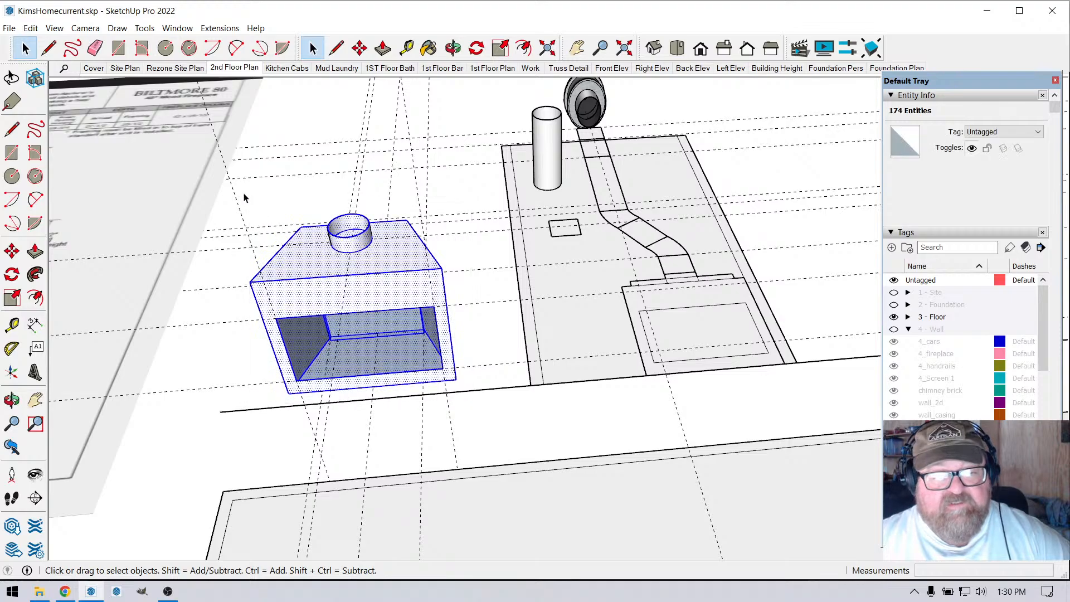
{"action": "mouse_move", "coordinate": [241, 191]}
{"action": "left_mouse_down"}
{"action": "mouse_move", "coordinate": [351, 361]}
{"action": "mouse_move", "coordinate": [461, 424]}
{"action": "left_mouse_up"}
{"action": "right_click", "coordinate": [358, 286]}
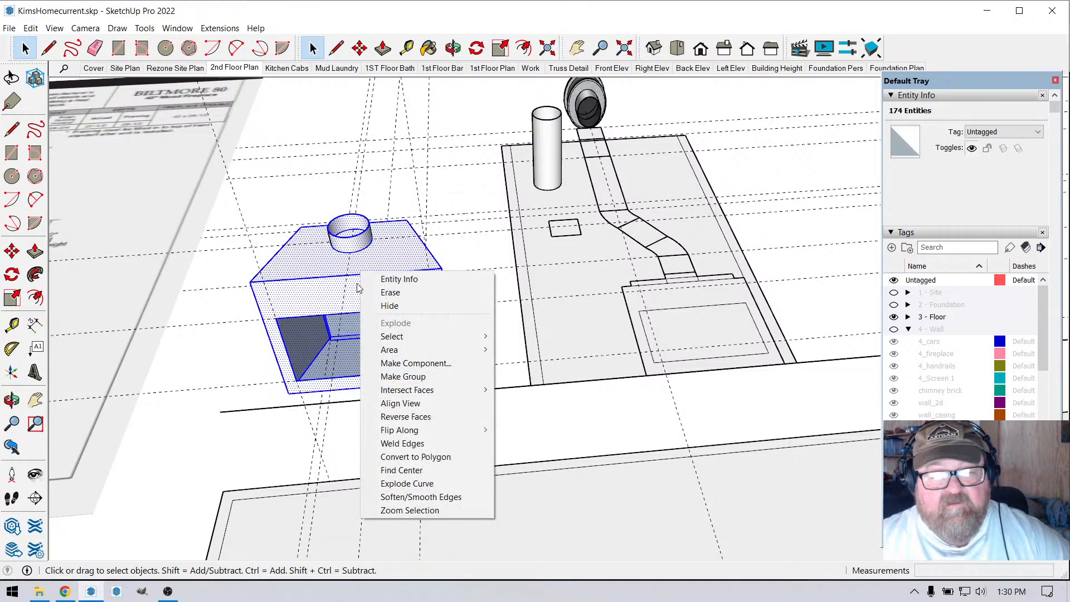
{"action": "left_click", "coordinate": [384, 376]}
- Move the firebox group by its front bottom right corner onto the front corner of the fireplace recess wall in the floor plan
{"action": "scroll", "coordinate": [256, 240], "scroll_direction": "down", "scroll_amount": 4}
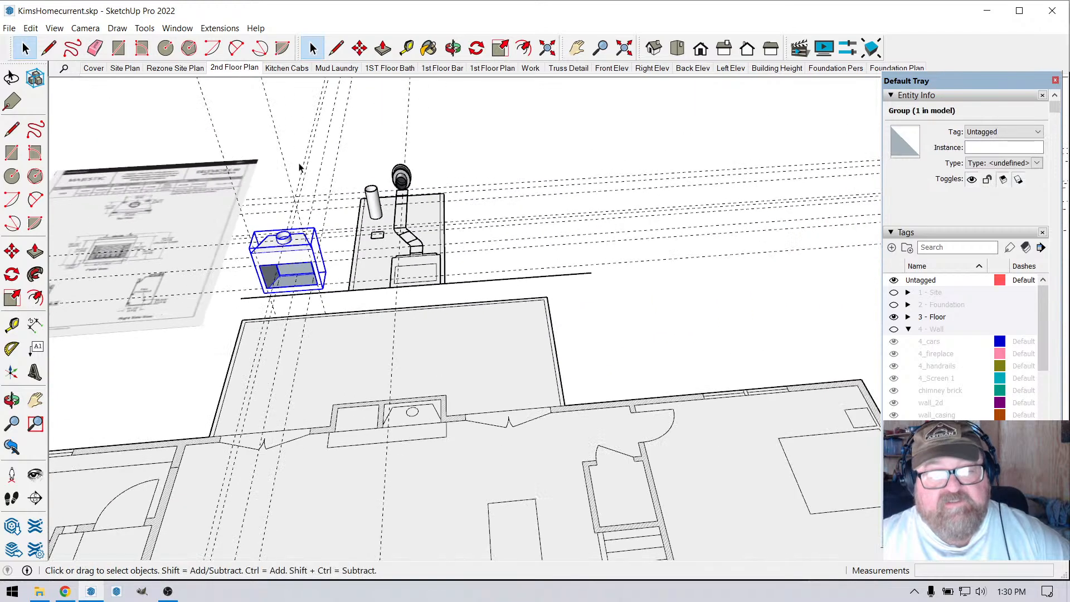
{"action": "left_click", "coordinate": [360, 48]}
{"action": "scroll", "coordinate": [284, 262], "scroll_direction": "up", "scroll_amount": 2}
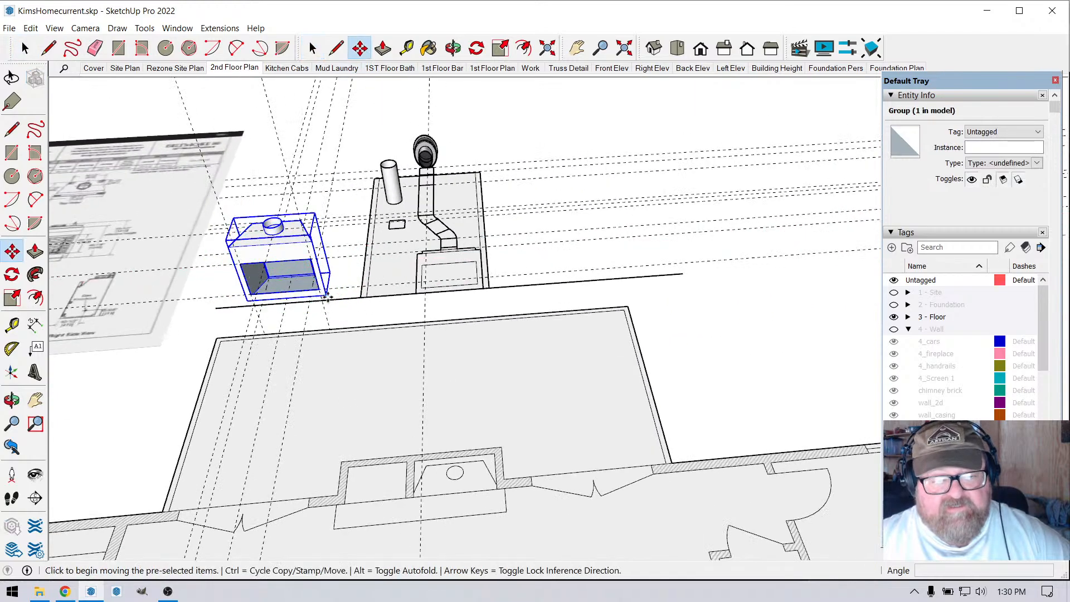
{"action": "left_click", "coordinate": [327, 297]}
{"action": "scroll", "coordinate": [412, 441], "scroll_direction": "up", "scroll_amount": 5}
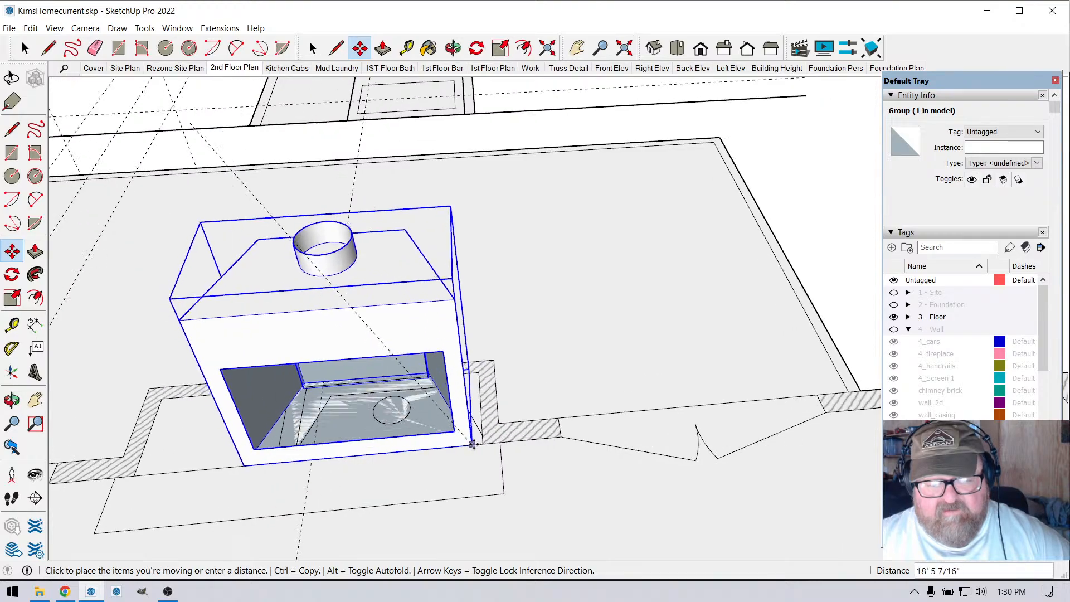
{"action": "left_click", "coordinate": [472, 444]}
{"action": "scroll", "coordinate": [588, 498], "scroll_direction": "down", "scroll_amount": 2}
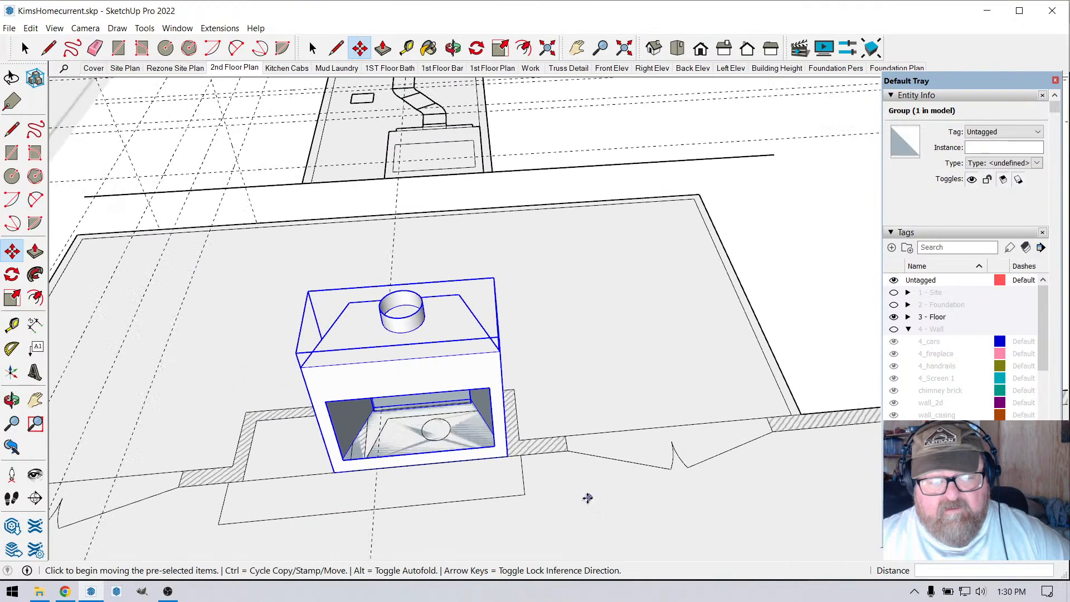
- Move the firebox group forward about 1 1/2" so its back lines up with the inner face of the recess's back wall
{"action": "left_click", "coordinate": [453, 48]}
{"action": "left_click_drag", "start_coordinate": [418, 377], "coordinate": [92, 427]}
{"action": "scroll", "coordinate": [317, 282], "scroll_direction": "up", "scroll_amount": 3}
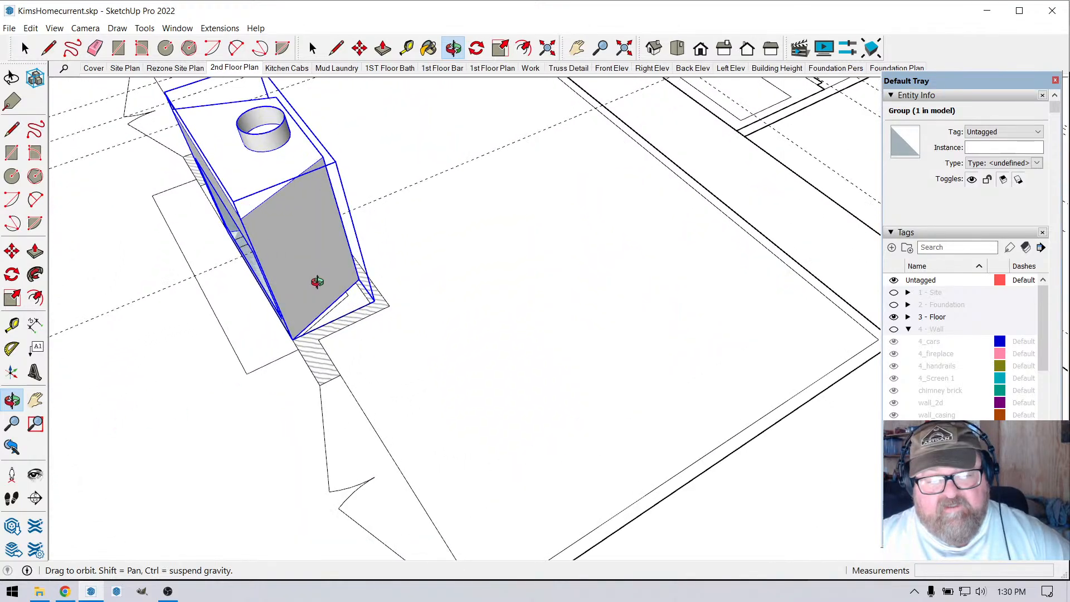
{"action": "left_click_drag", "start_coordinate": [316, 282], "coordinate": [208, 269]}
{"action": "scroll", "coordinate": [249, 227], "scroll_direction": "up", "scroll_amount": 4}
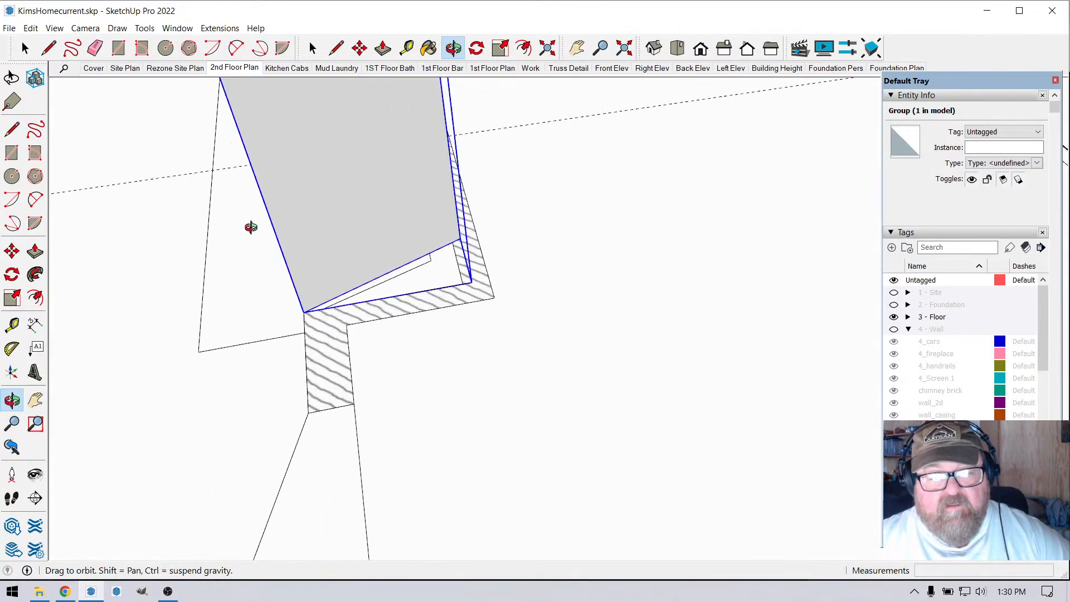
{"action": "left_click", "coordinate": [359, 49]}
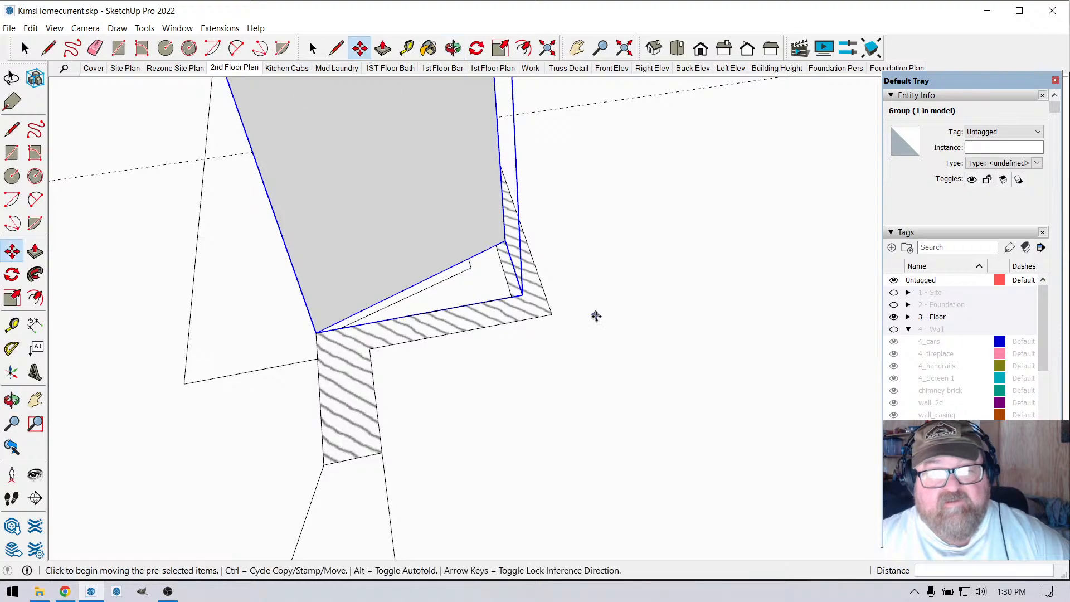
{"action": "scroll", "coordinate": [595, 313], "scroll_direction": "up", "scroll_amount": 2}
{"action": "left_click", "coordinate": [476, 216]}
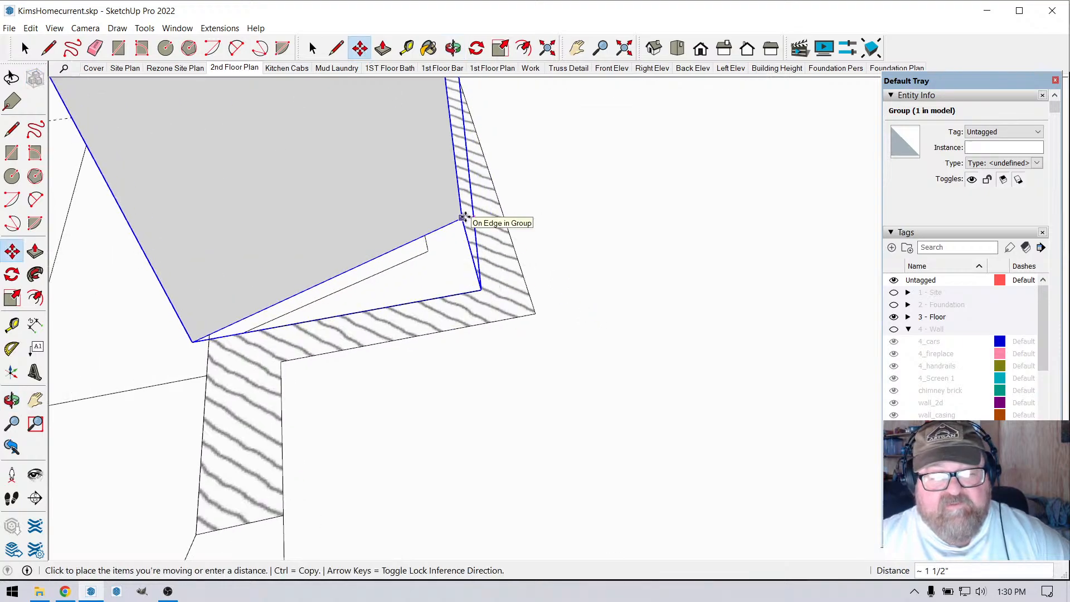
{"action": "left_click", "coordinate": [464, 217]}
{"action": "scroll", "coordinate": [568, 295], "scroll_direction": "down", "scroll_amount": 1}
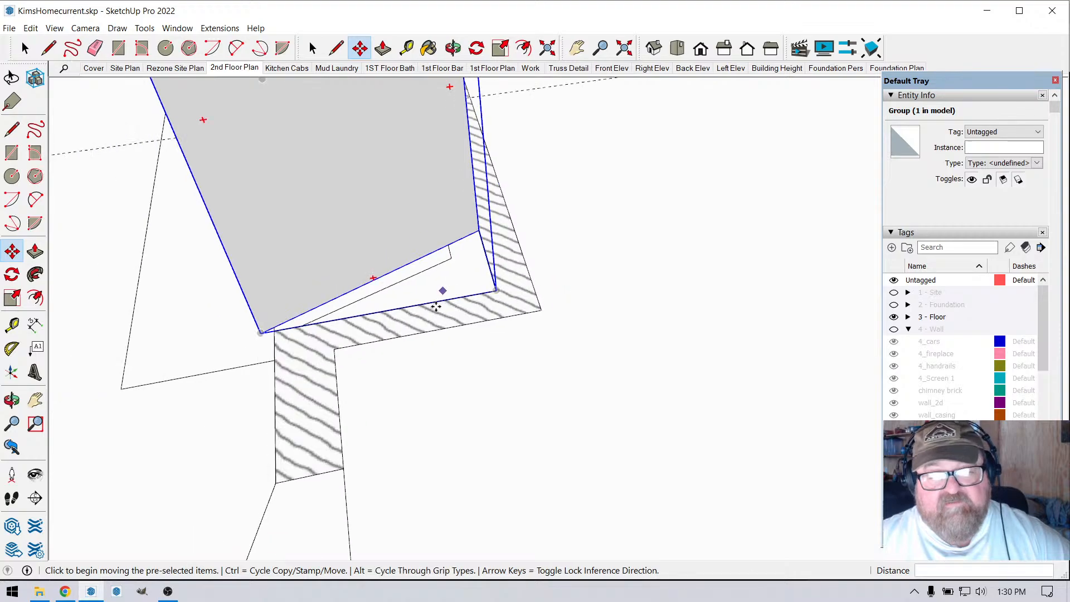
- Move the firebox group another 1" forward, away from the recess's back wall
{"action": "left_click", "coordinate": [453, 47]}
{"action": "left_click_drag", "start_coordinate": [329, 192], "coordinate": [381, 173]}
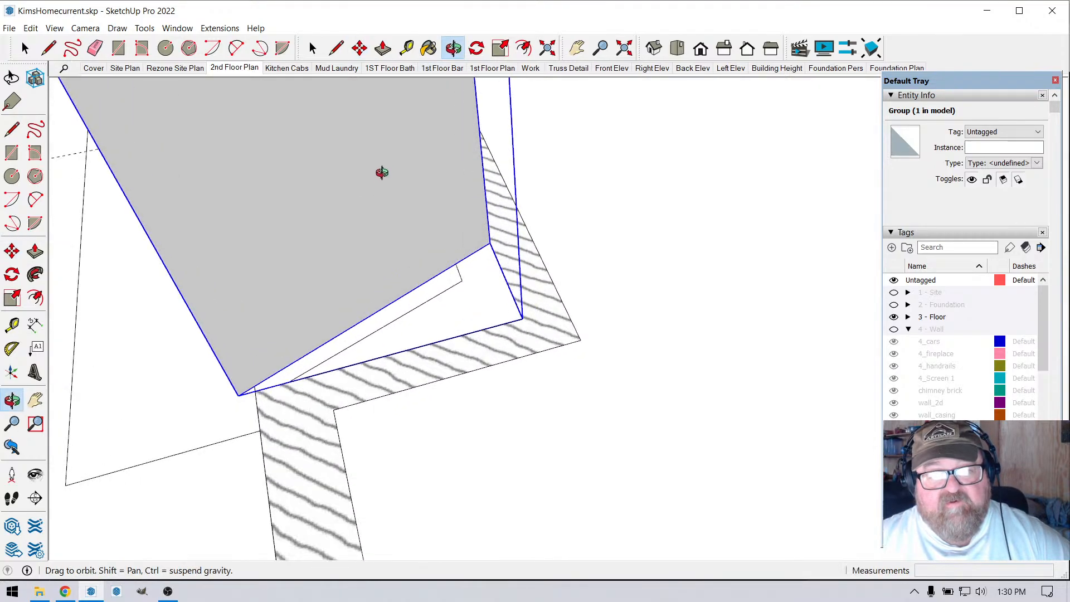
{"action": "left_click", "coordinate": [359, 47]}
{"action": "left_click", "coordinate": [487, 241]}
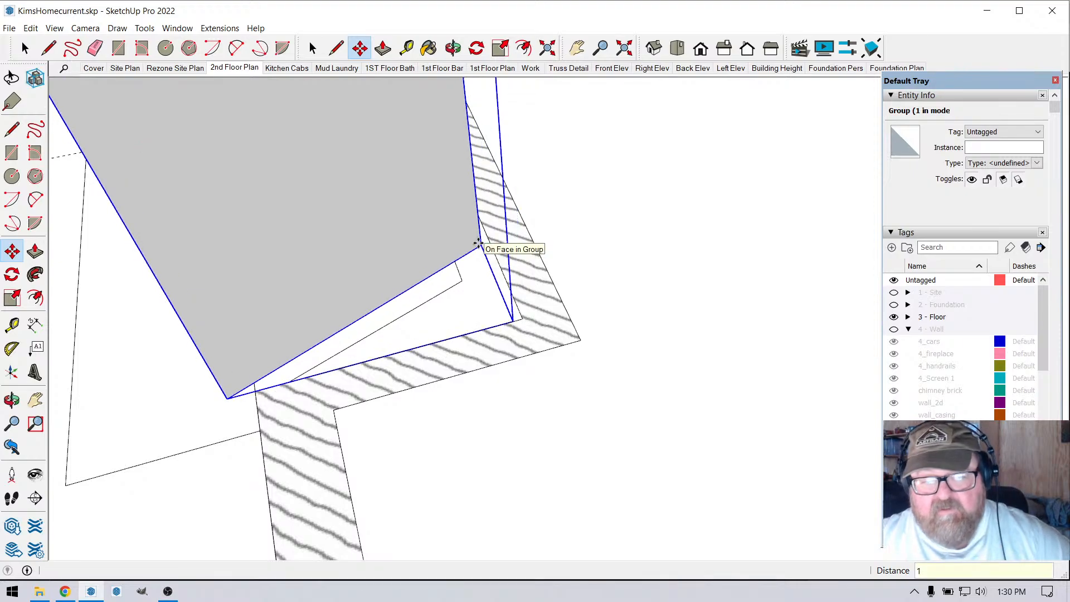
{"action": "left_click", "coordinate": [478, 244]}
{"action": "scroll", "coordinate": [478, 244], "scroll_direction": "down", "scroll_amount": 2}
- Check the firebox's position in the recess against the Front View and Top View dimensions on the Biltmore 80 spec sheet
{"action": "left_click", "coordinate": [453, 47]}
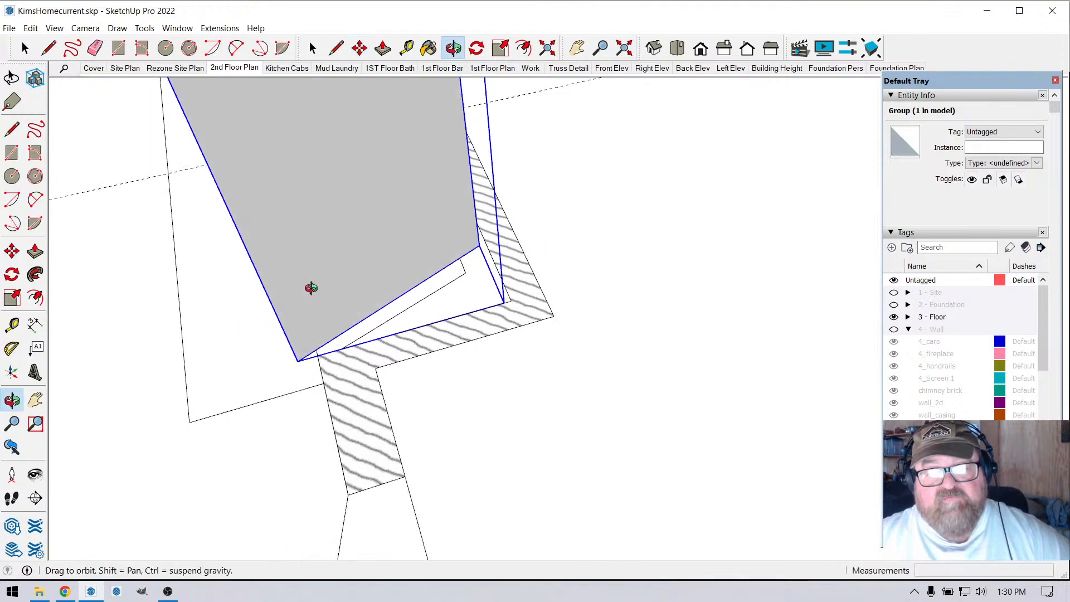
{"action": "left_click_drag", "start_coordinate": [311, 287], "coordinate": [533, 499]}
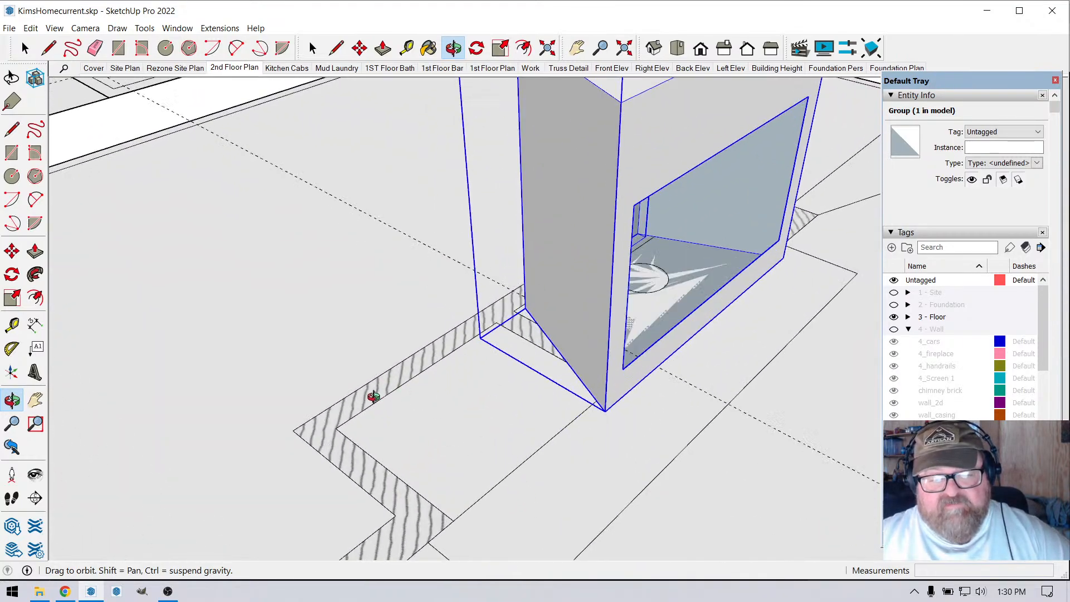
{"action": "left_click_drag", "start_coordinate": [373, 395], "coordinate": [640, 410]}
{"action": "scroll", "coordinate": [640, 416], "scroll_direction": "down", "scroll_amount": 10}
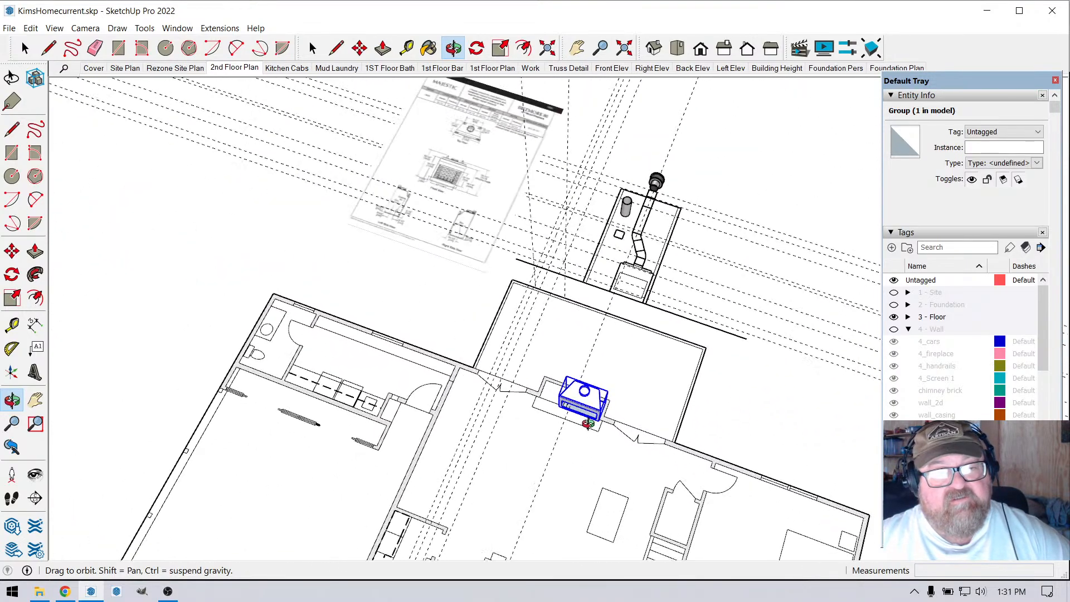
{"action": "scroll", "coordinate": [443, 167], "scroll_direction": "up", "scroll_amount": 12}
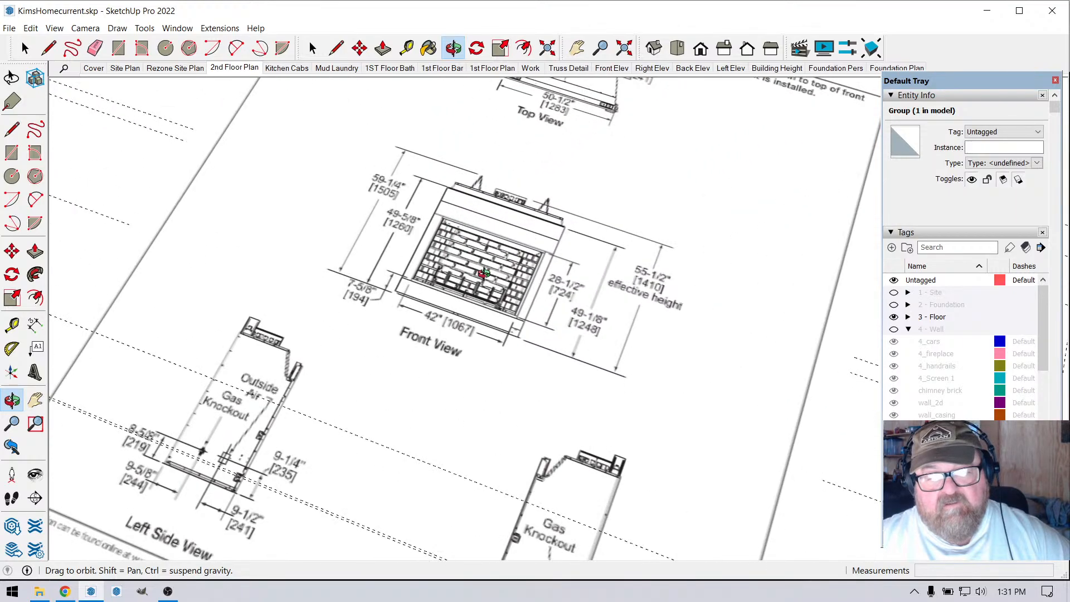
{"action": "scroll", "coordinate": [468, 324], "scroll_direction": "down", "scroll_amount": 5}
{"action": "scroll", "coordinate": [465, 155], "scroll_direction": "up", "scroll_amount": 6}
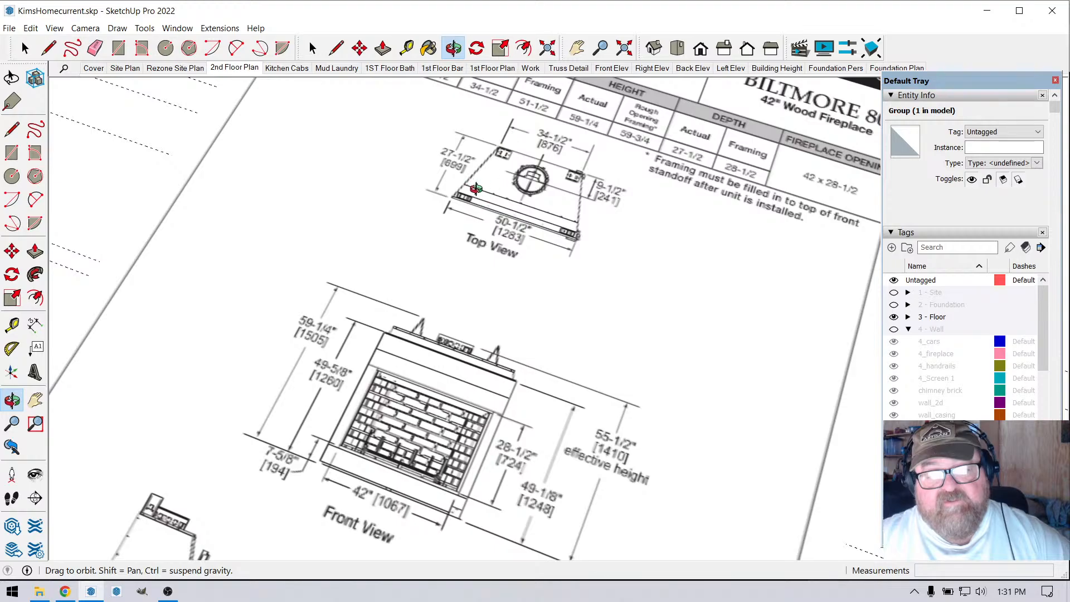
{"action": "scroll", "coordinate": [480, 187], "scroll_direction": "down", "scroll_amount": 4}
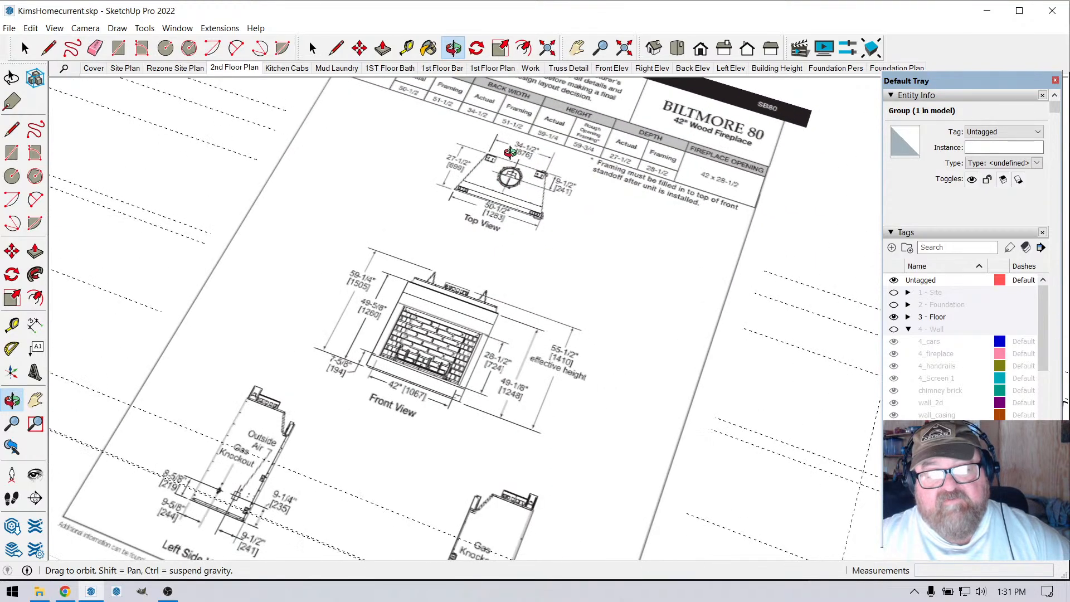
{"action": "scroll", "coordinate": [443, 160], "scroll_direction": "down", "scroll_amount": 6}
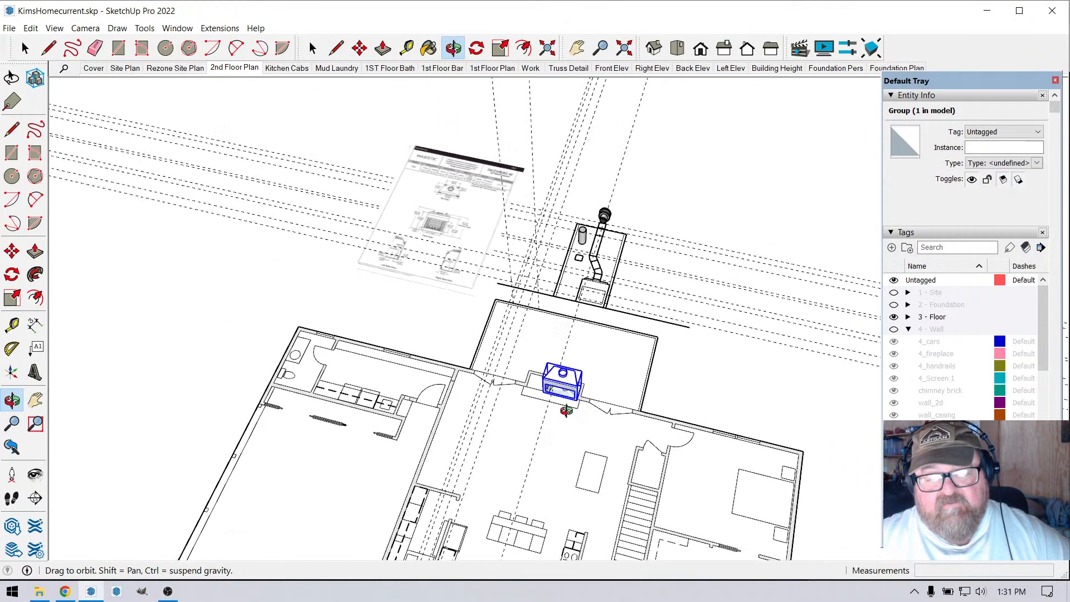
- Examine the placed firebox from several angles, comparing its width and floor with the recess walls and hearth outline
{"action": "scroll", "coordinate": [589, 363], "scroll_direction": "up", "scroll_amount": 2}
{"action": "scroll", "coordinate": [589, 364], "scroll_direction": "up", "scroll_amount": 8}
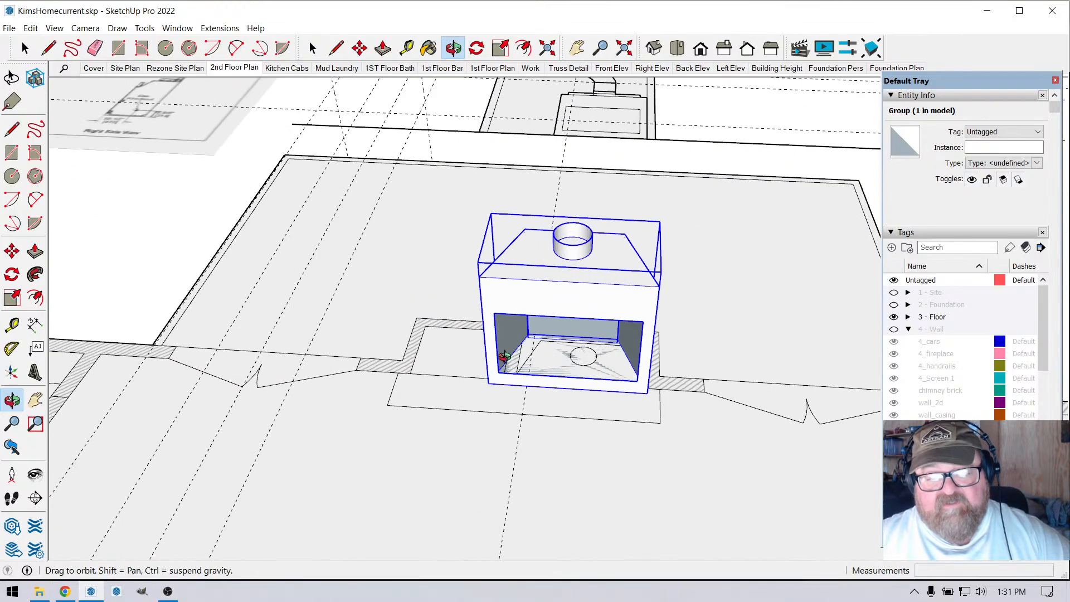
{"action": "scroll", "coordinate": [613, 369], "scroll_direction": "up", "scroll_amount": 4}
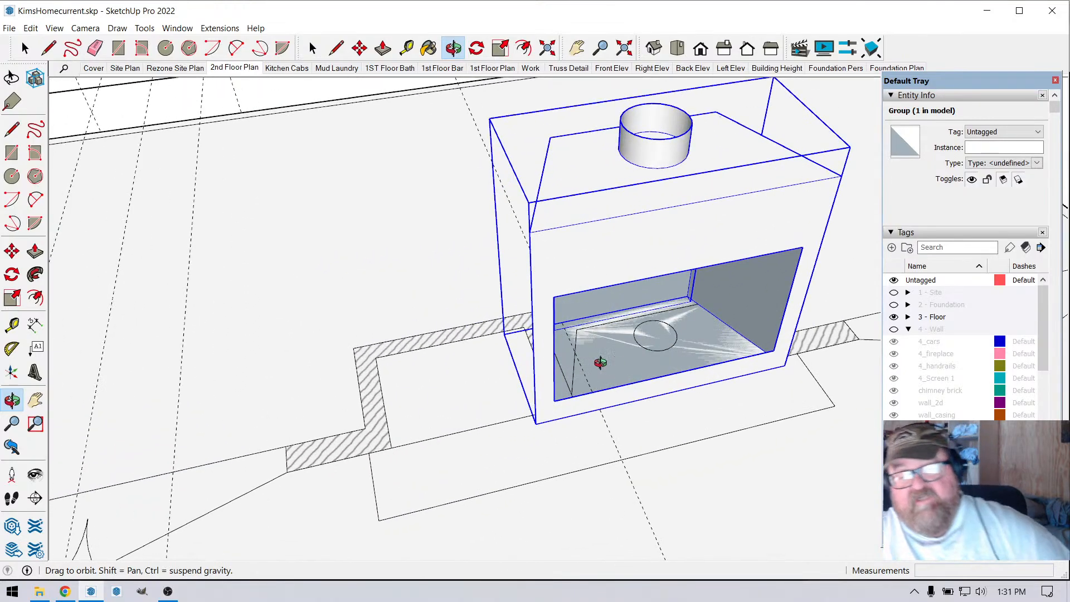
{"action": "middle_click_drag", "start_coordinate": [600, 363], "coordinate": [377, 318]}
{"action": "left_click_drag", "start_coordinate": [377, 318], "coordinate": [564, 414]}
{"action": "scroll", "coordinate": [666, 450], "scroll_direction": "up", "scroll_amount": 3}
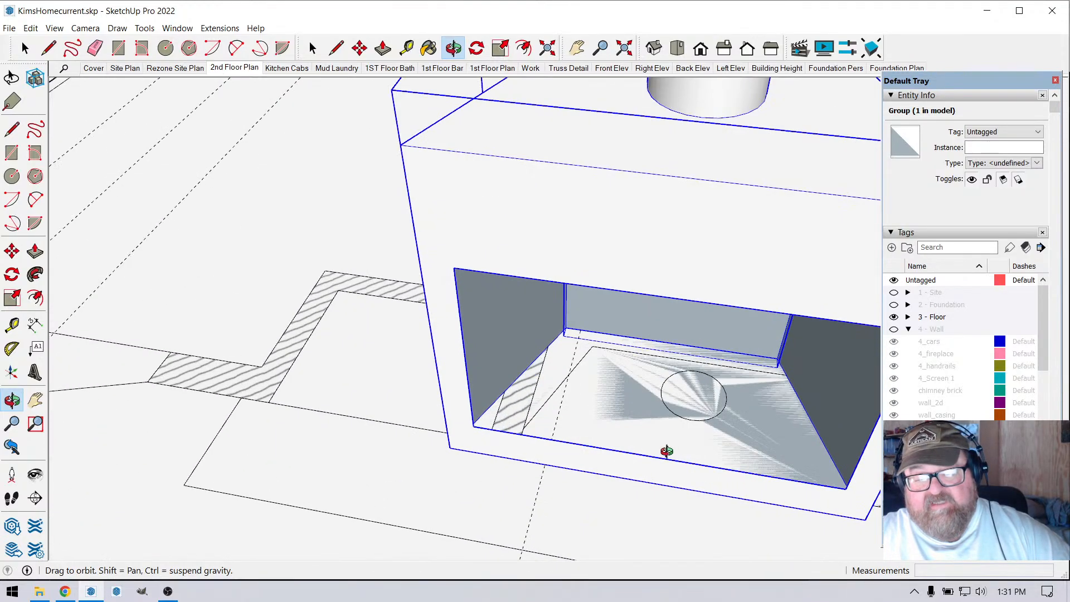
{"action": "scroll", "coordinate": [375, 374], "scroll_direction": "down", "scroll_amount": 3}
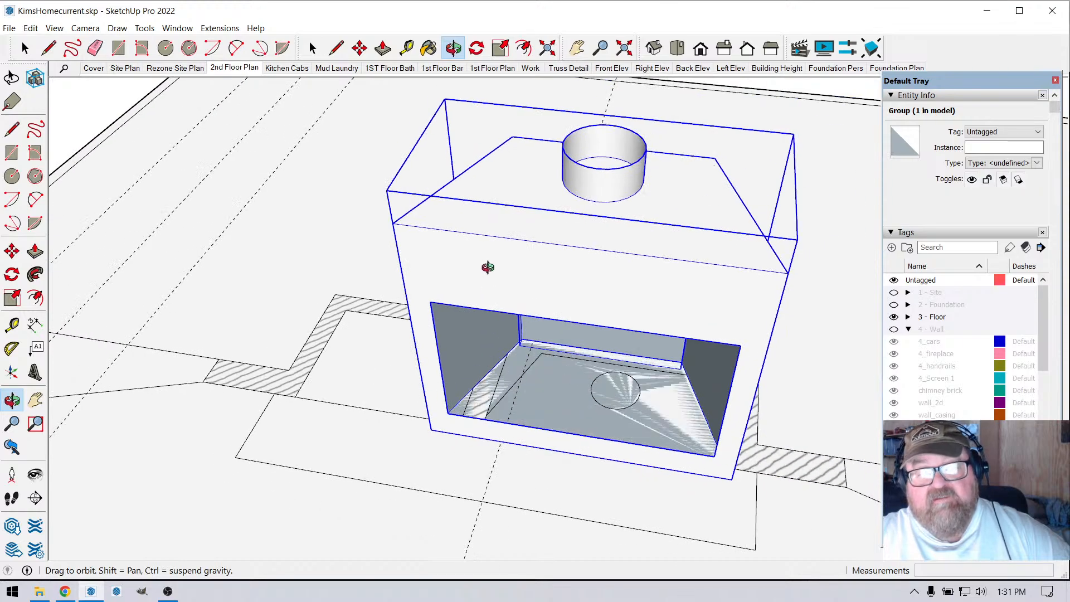
{"action": "scroll", "coordinate": [511, 252], "scroll_direction": "up", "scroll_amount": 2}
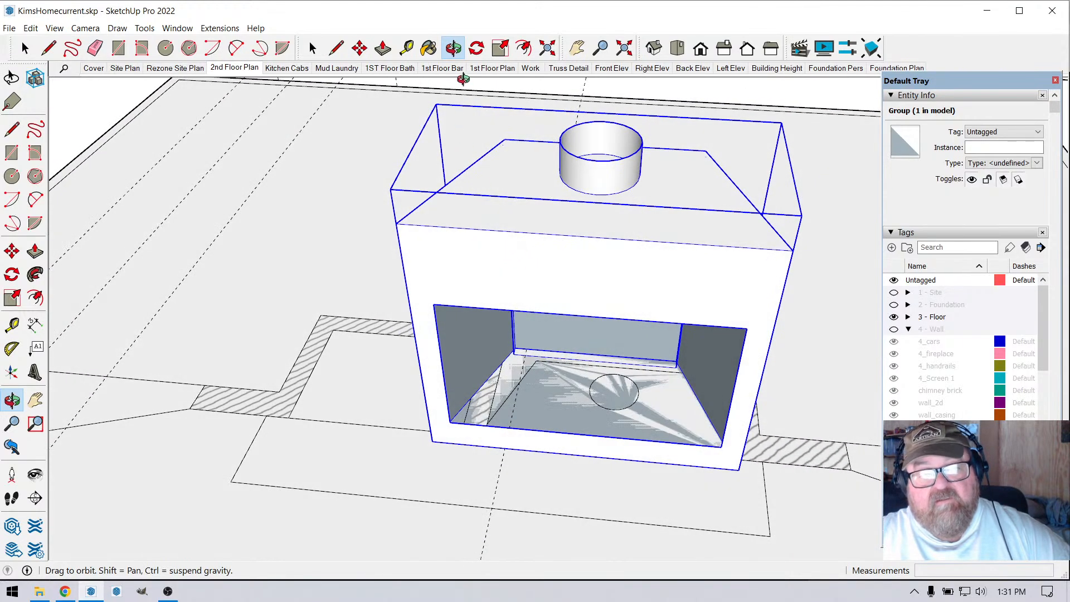
- Measure the overall width of the firebox's front face and the width of its front opening
{"action": "left_click", "coordinate": [407, 48]}
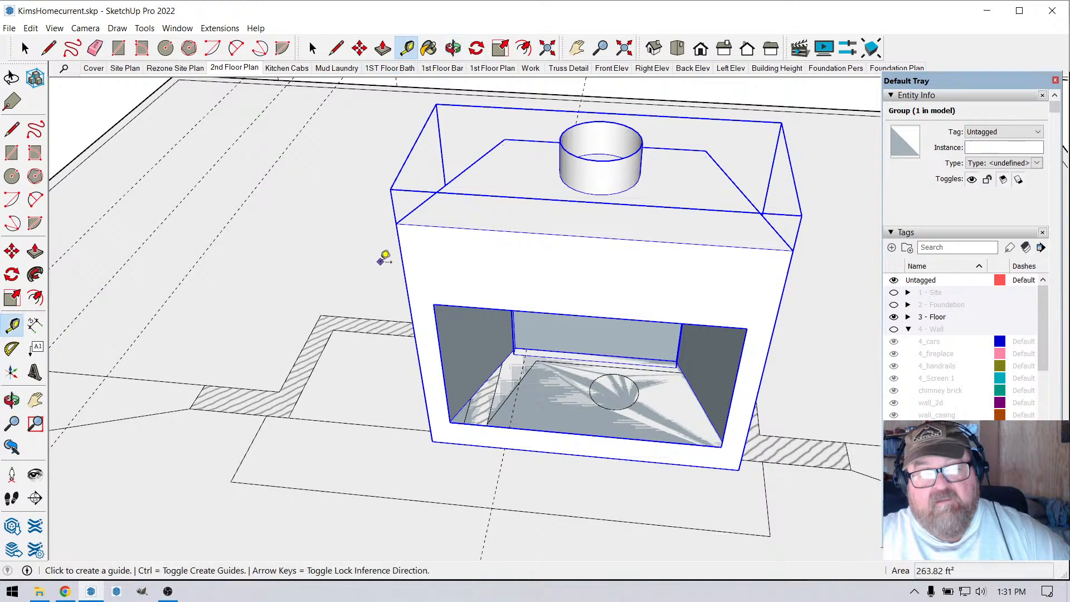
{"action": "left_click", "coordinate": [402, 258]}
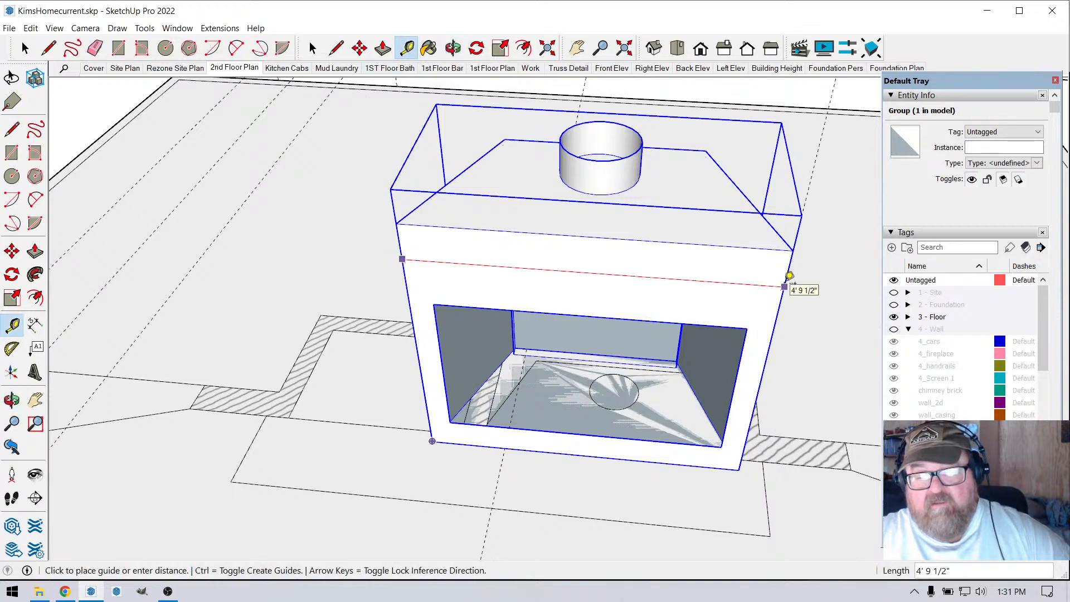
{"action": "left_click", "coordinate": [755, 282]}
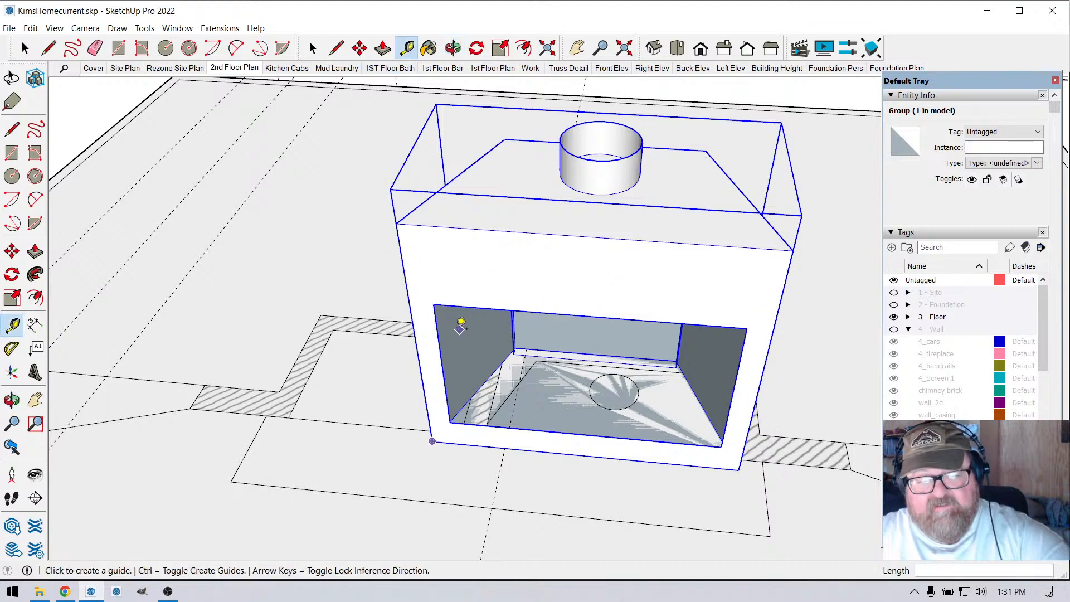
{"action": "left_click", "coordinate": [437, 329]}
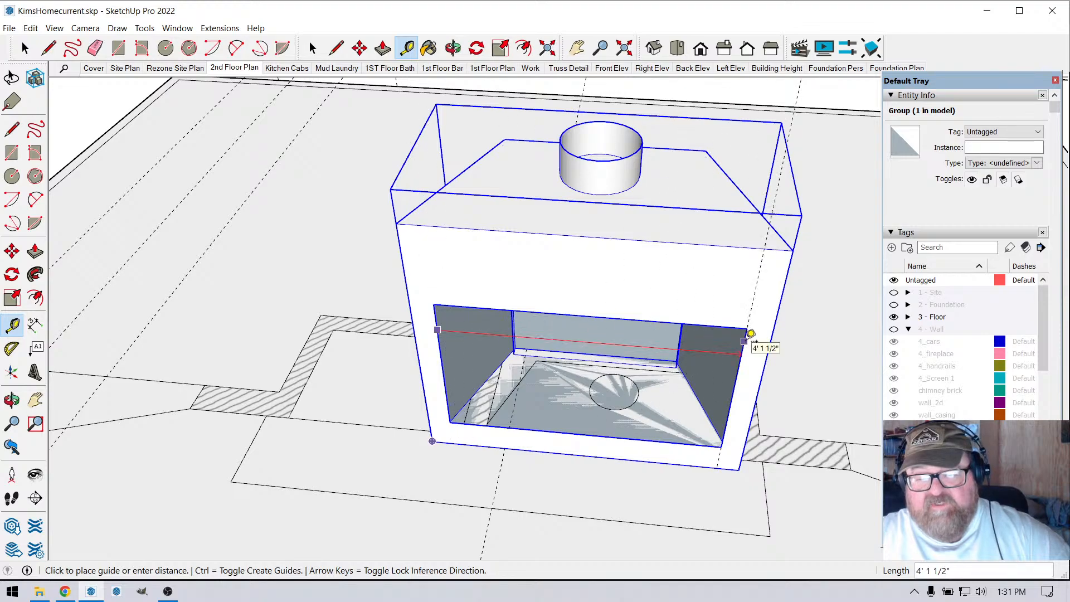
{"action": "left_click", "coordinate": [750, 333]}
- Check the firebox's width dimensions in the Top View of the Biltmore 80 spec sheet placed in the model
{"action": "scroll", "coordinate": [763, 395], "scroll_direction": "down", "scroll_amount": 8}
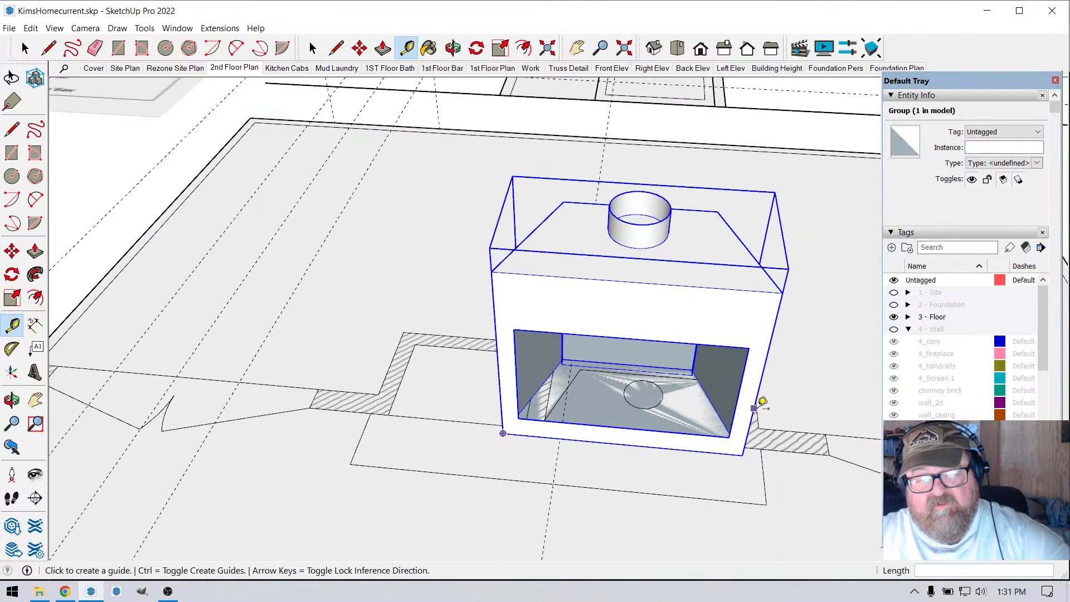
{"action": "left_click", "coordinate": [453, 47]}
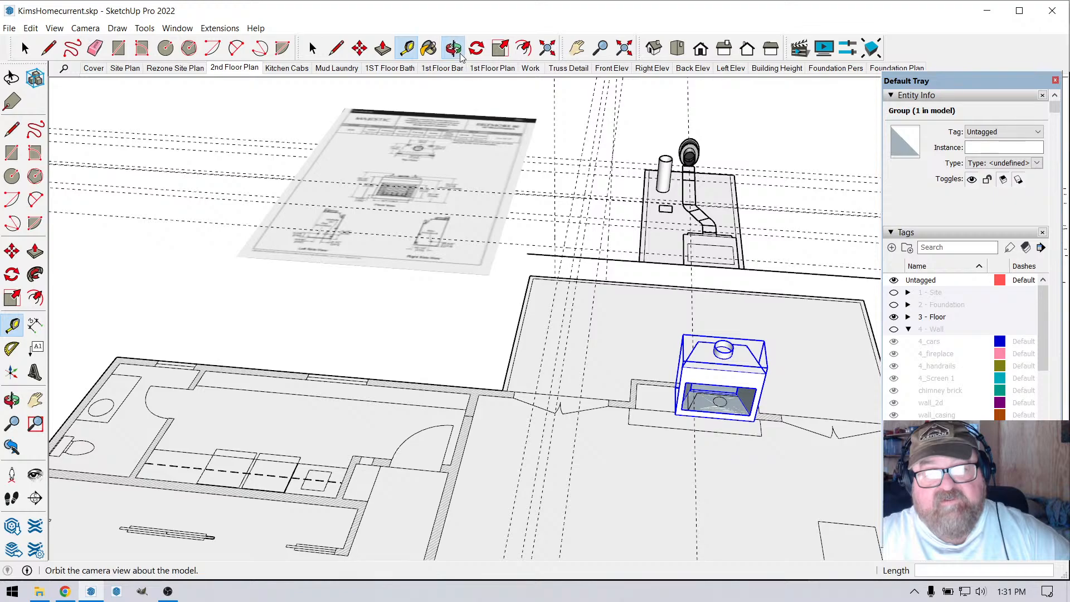
{"action": "left_click_drag", "start_coordinate": [490, 312], "coordinate": [489, 393]}
{"action": "scroll", "coordinate": [368, 163], "scroll_direction": "up", "scroll_amount": 6}
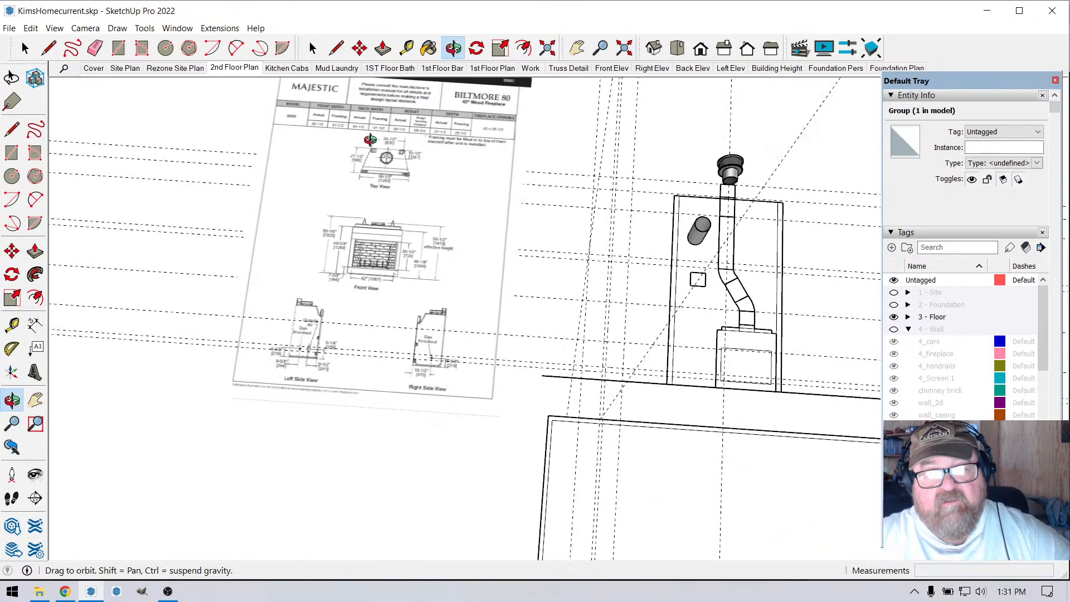
{"action": "scroll", "coordinate": [375, 142], "scroll_direction": "up", "scroll_amount": 2}
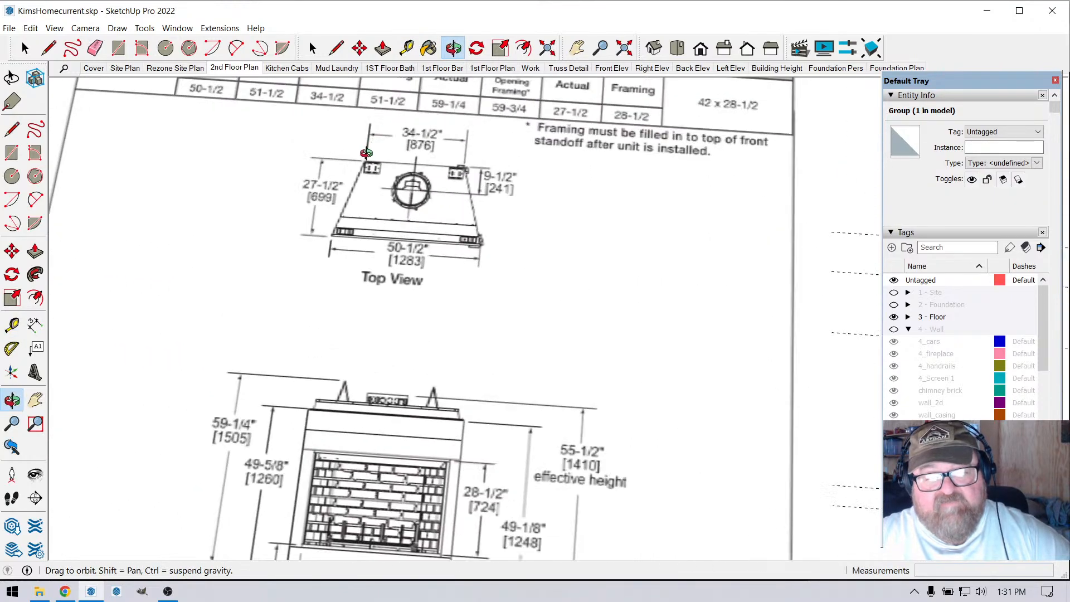
{"action": "scroll", "coordinate": [315, 176], "scroll_direction": "down", "scroll_amount": 8}
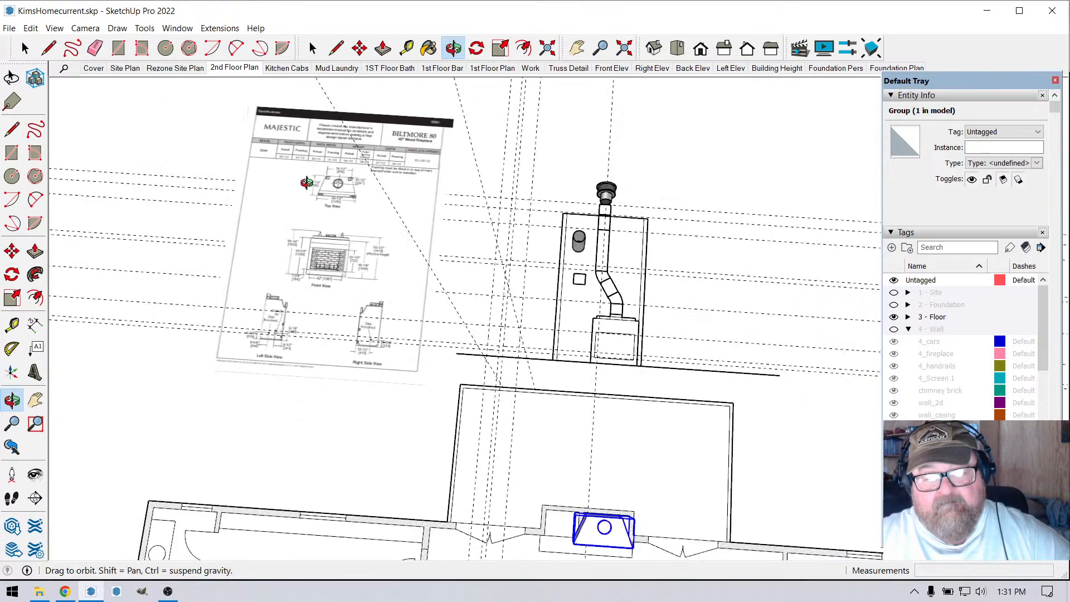
{"action": "scroll", "coordinate": [526, 351], "scroll_direction": "up", "scroll_amount": 10}
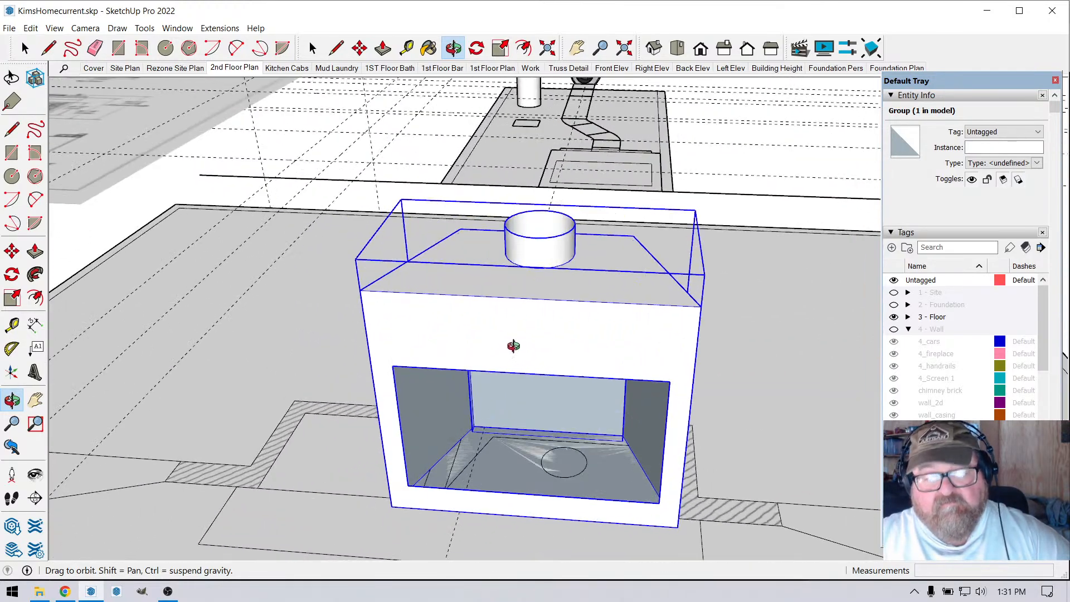
- Place a vertical guide line 50.5" in from the right edge of the firebox's front face
{"action": "left_click", "coordinate": [428, 48]}
{"action": "left_click", "coordinate": [407, 47]}
{"action": "left_click", "coordinate": [698, 332]}
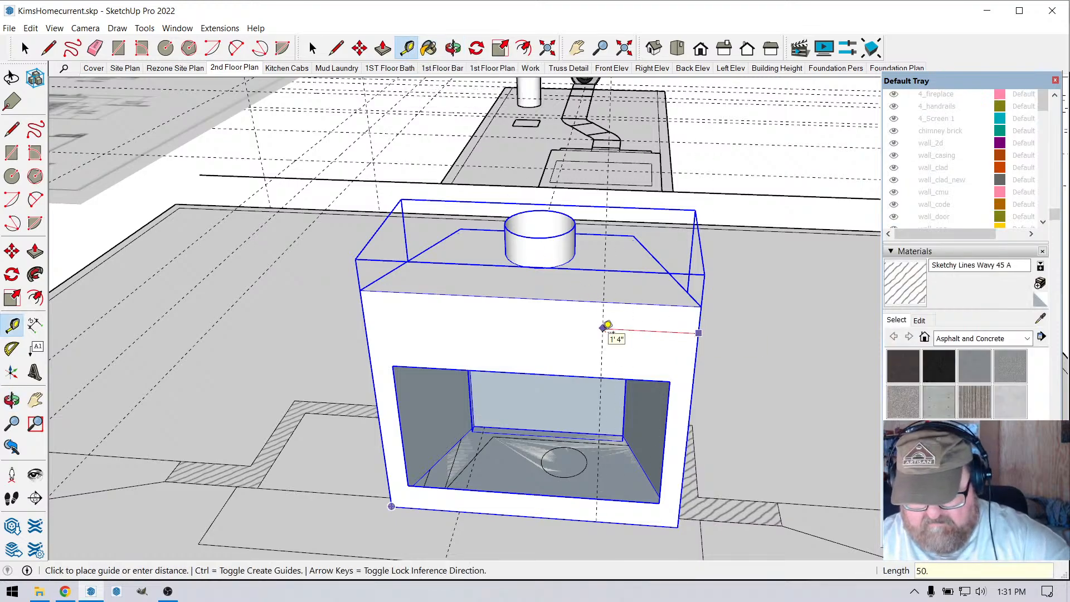
{"action": "type", "text": "50.5"}
{"action": "key", "text": "Return"}
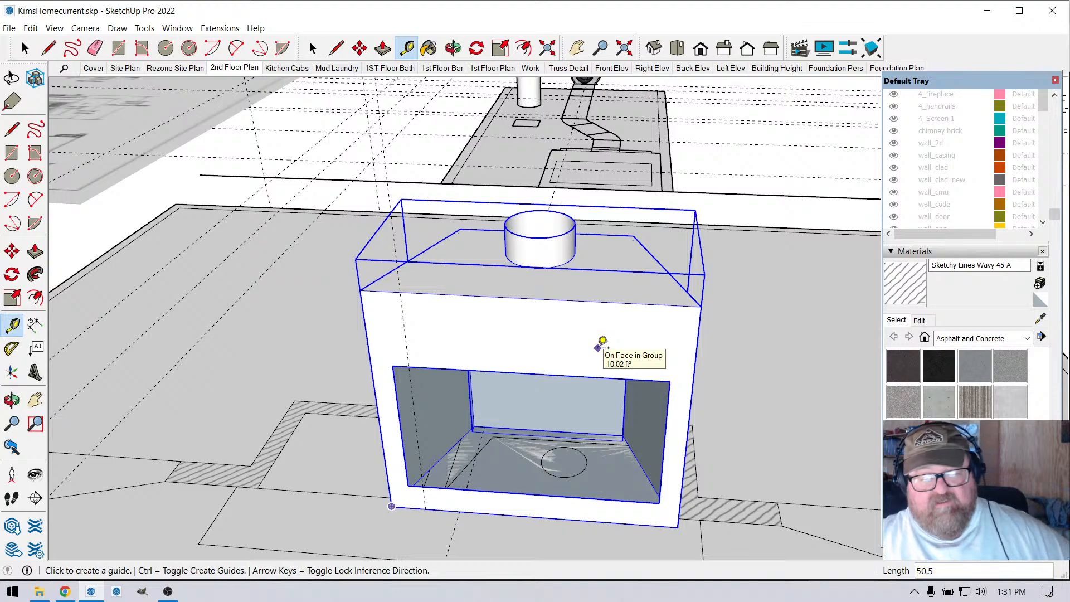
- Scale the firebox group narrower along its width so its left side meets the 50.5" guide
{"action": "left_click", "coordinate": [453, 47]}
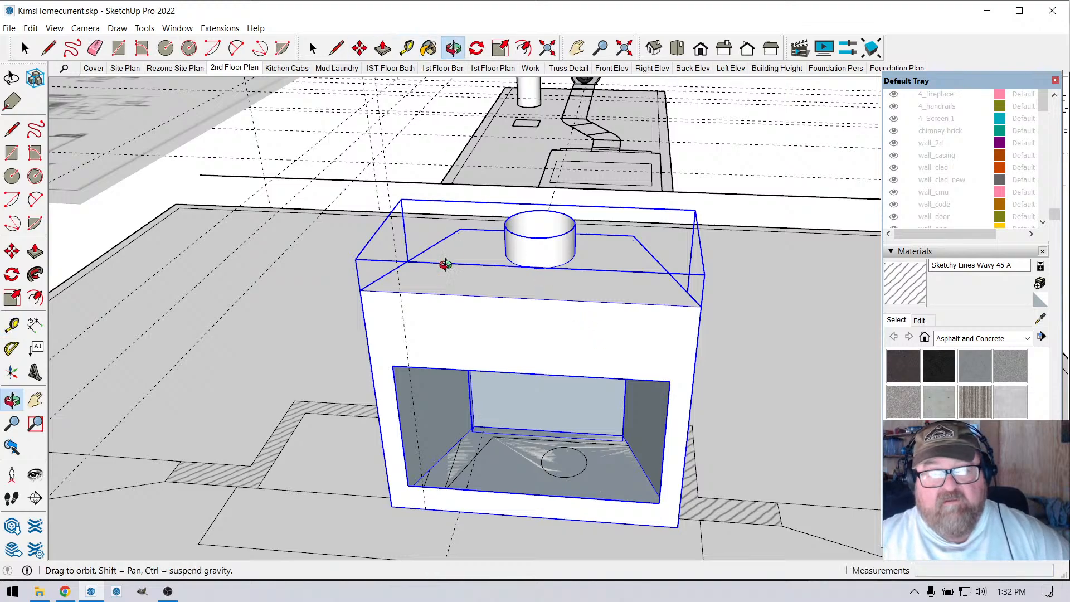
{"action": "left_click_drag", "start_coordinate": [442, 262], "coordinate": [520, 353]}
{"action": "left_click", "coordinate": [499, 48]}
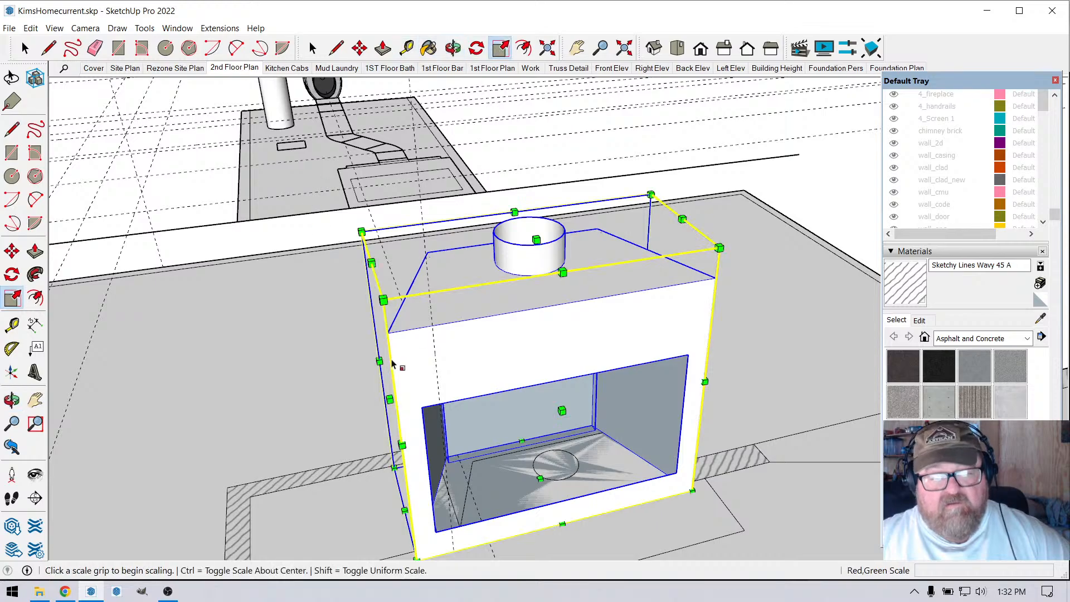
{"action": "left_click", "coordinate": [390, 397]}
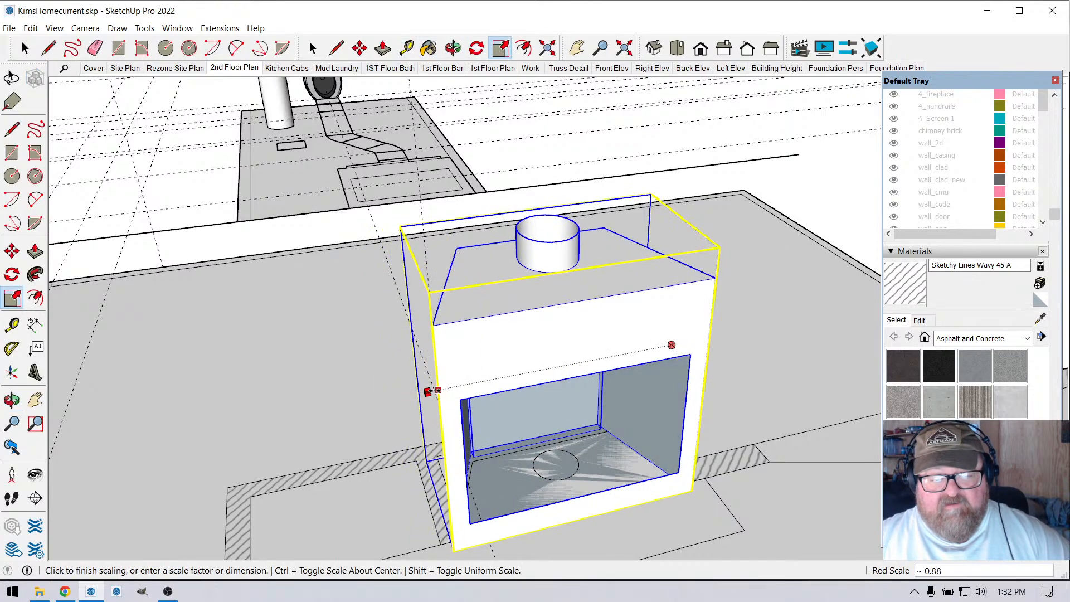
{"action": "left_click", "coordinate": [429, 389]}
{"action": "middle_click_drag", "start_coordinate": [430, 389], "coordinate": [331, 440]}
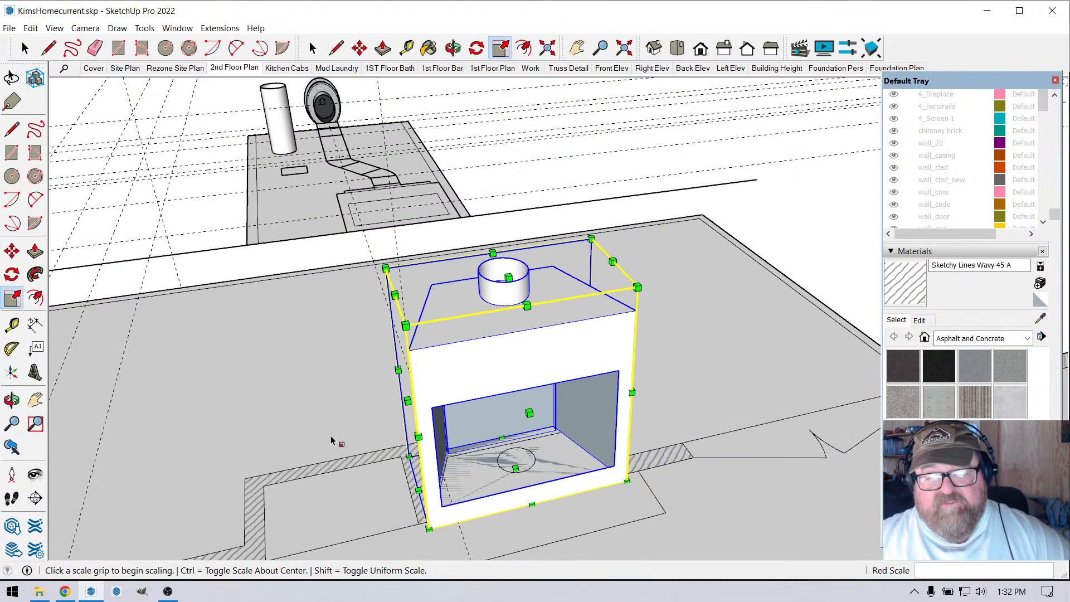
{"action": "left_click", "coordinate": [461, 52]}
{"action": "left_click_drag", "start_coordinate": [477, 373], "coordinate": [440, 460]}
{"action": "key", "text": "space"}
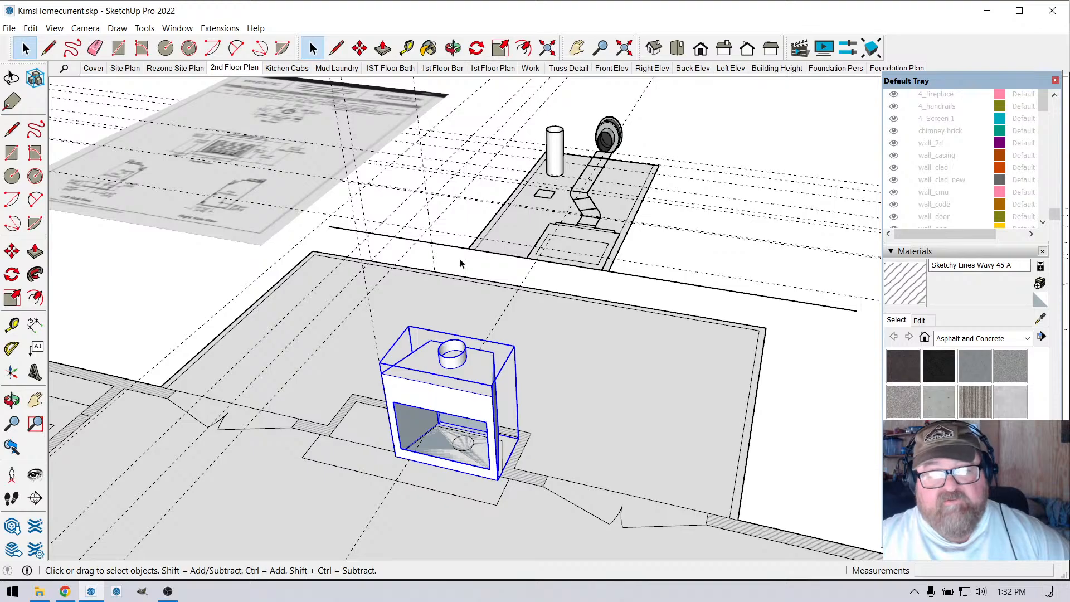
- Examine the offset chimney pipe in the fireplace elevation, the separate pipe cylinder and the placed firebox from several angles
{"action": "left_click", "coordinate": [452, 48]}
{"action": "left_click_drag", "start_coordinate": [590, 390], "coordinate": [586, 330]}
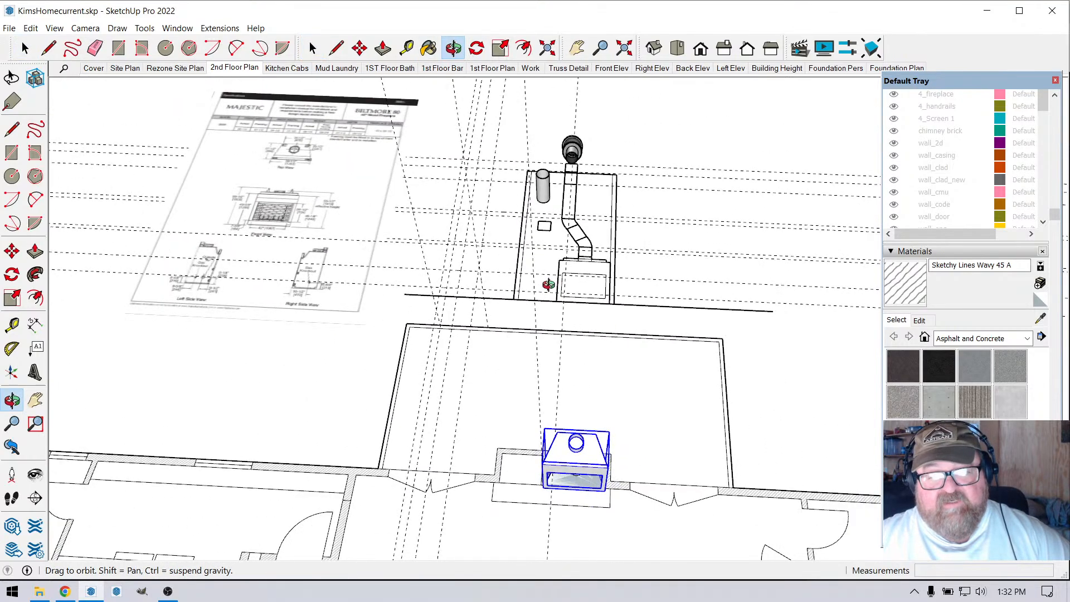
{"action": "left_click_drag", "start_coordinate": [548, 284], "coordinate": [544, 159]}
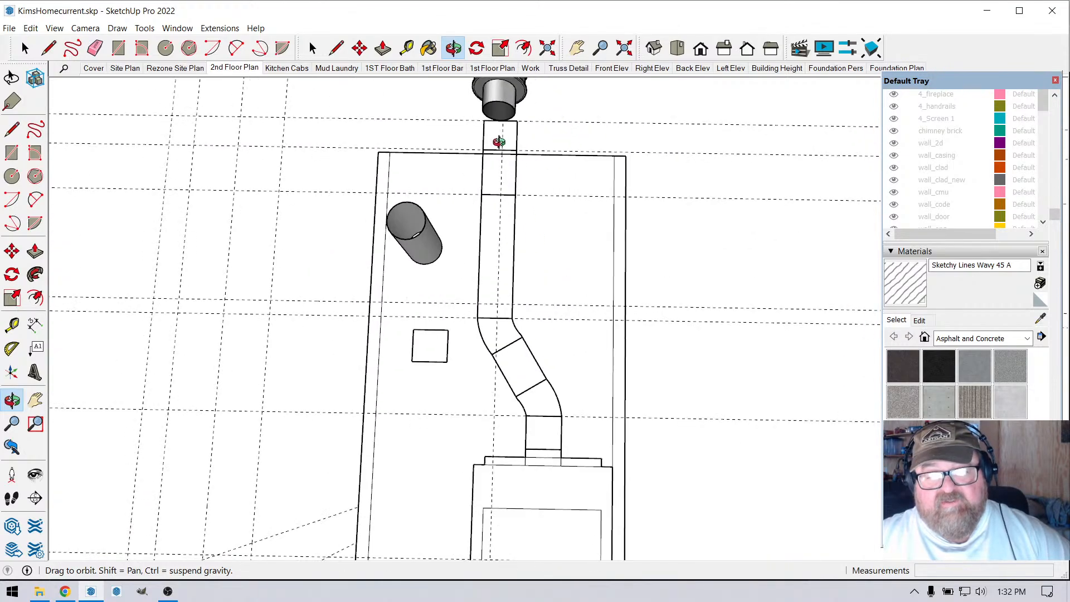
{"action": "scroll", "coordinate": [489, 341], "scroll_direction": "up", "scroll_amount": 4}
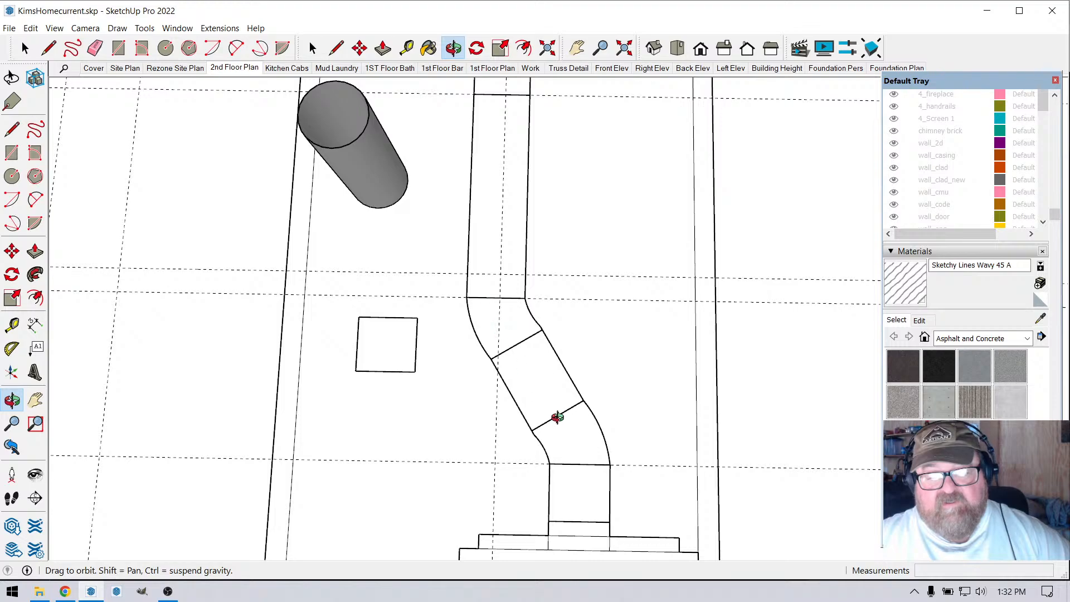
{"action": "left_click_drag", "start_coordinate": [492, 301], "coordinate": [556, 401]}
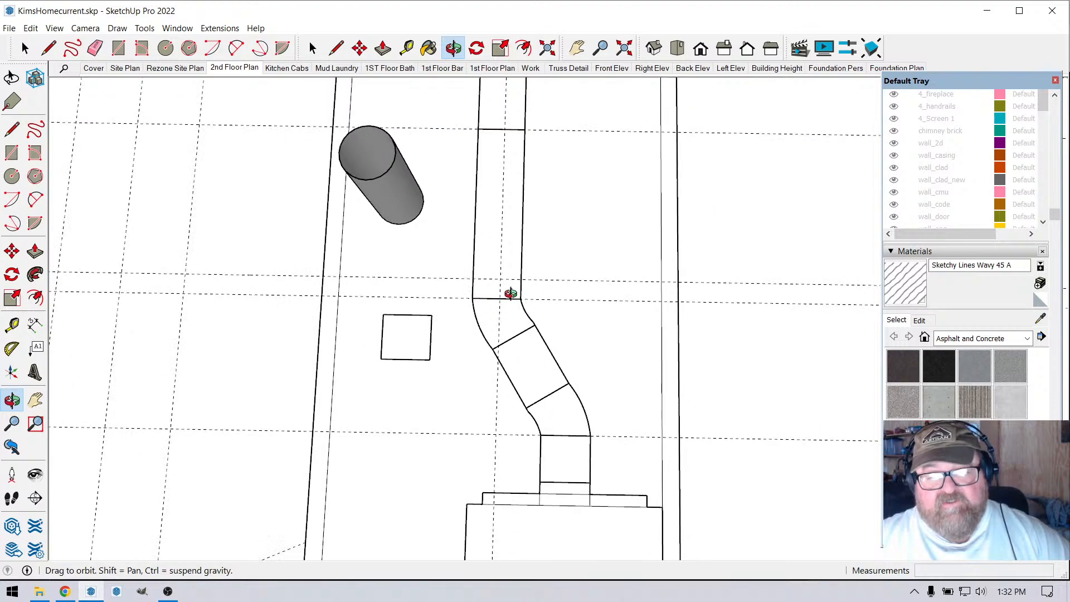
{"action": "left_click_drag", "start_coordinate": [507, 290], "coordinate": [483, 253]}
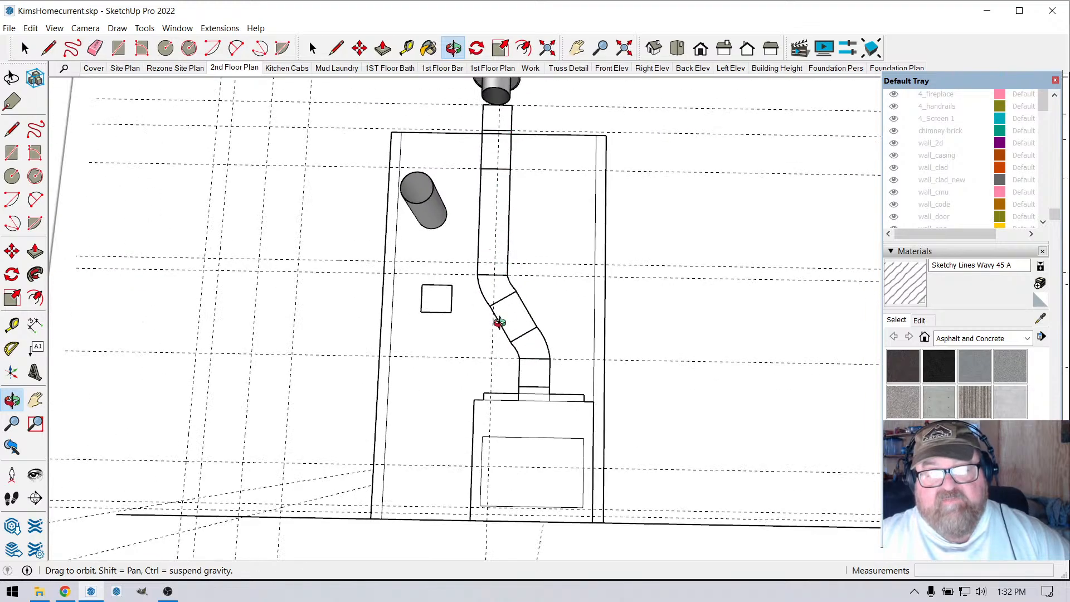
{"action": "scroll", "coordinate": [499, 322], "scroll_direction": "down", "scroll_amount": 10}
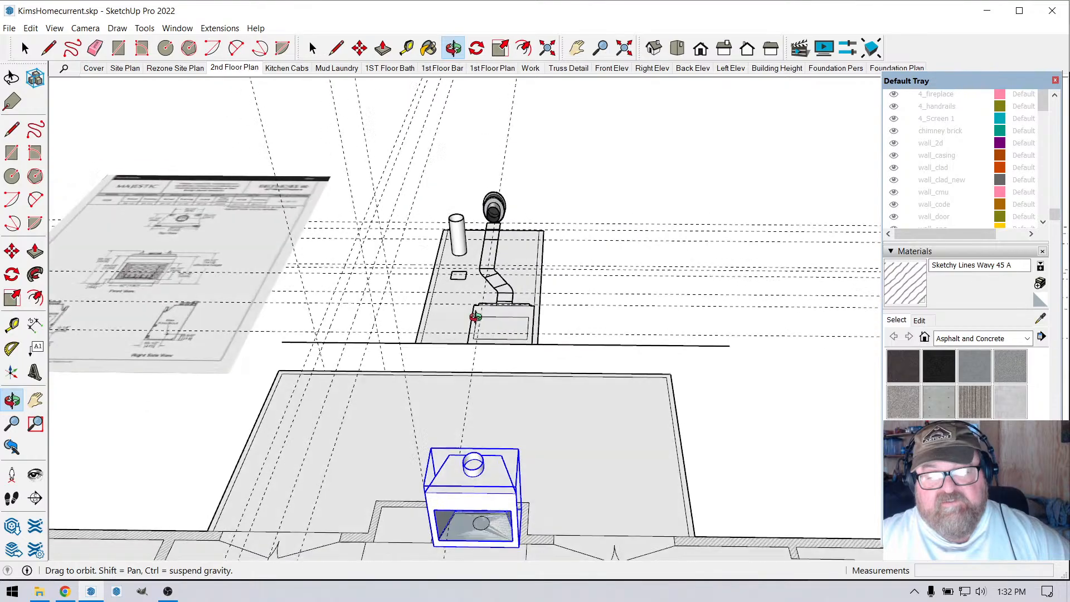
{"action": "left_click_drag", "start_coordinate": [474, 317], "coordinate": [487, 224]}
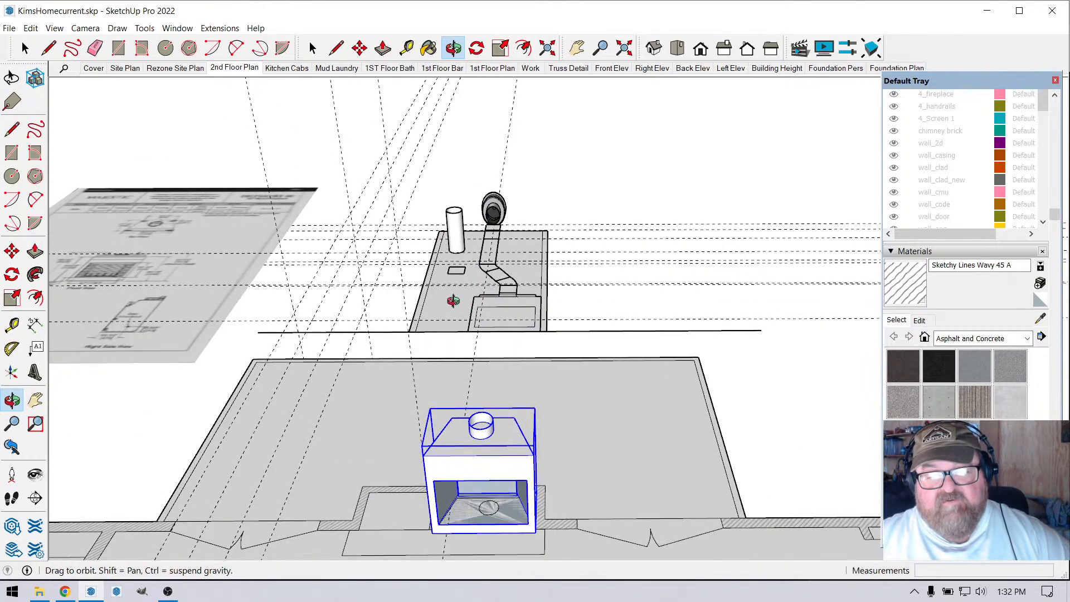
{"action": "left_click_drag", "start_coordinate": [453, 301], "coordinate": [460, 270]}
{"action": "scroll", "coordinate": [453, 231], "scroll_direction": "up", "scroll_amount": 6}
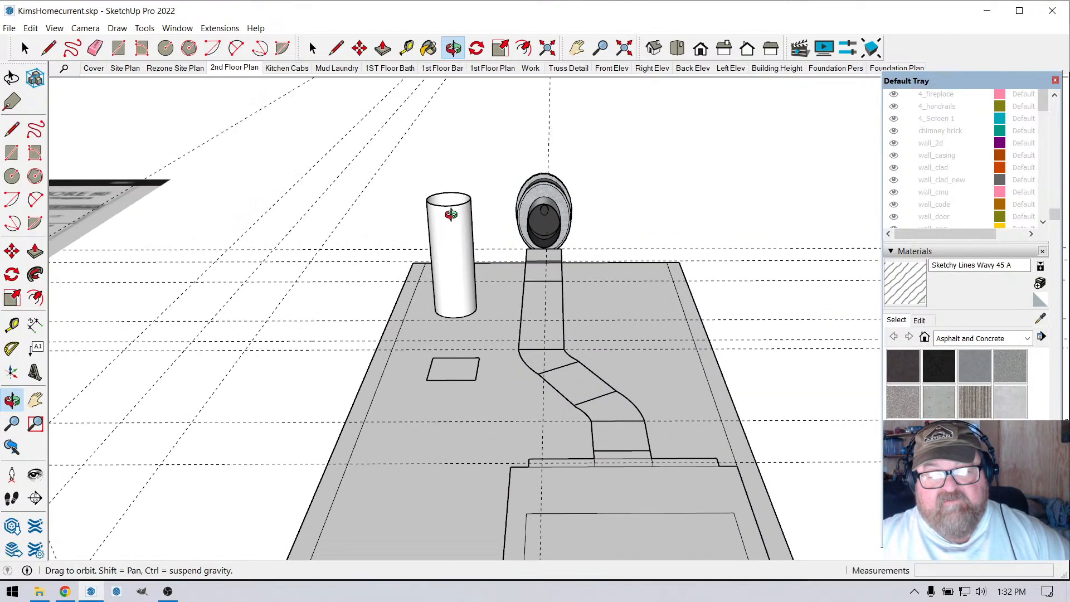
{"action": "scroll", "coordinate": [454, 250], "scroll_direction": "down", "scroll_amount": 6}
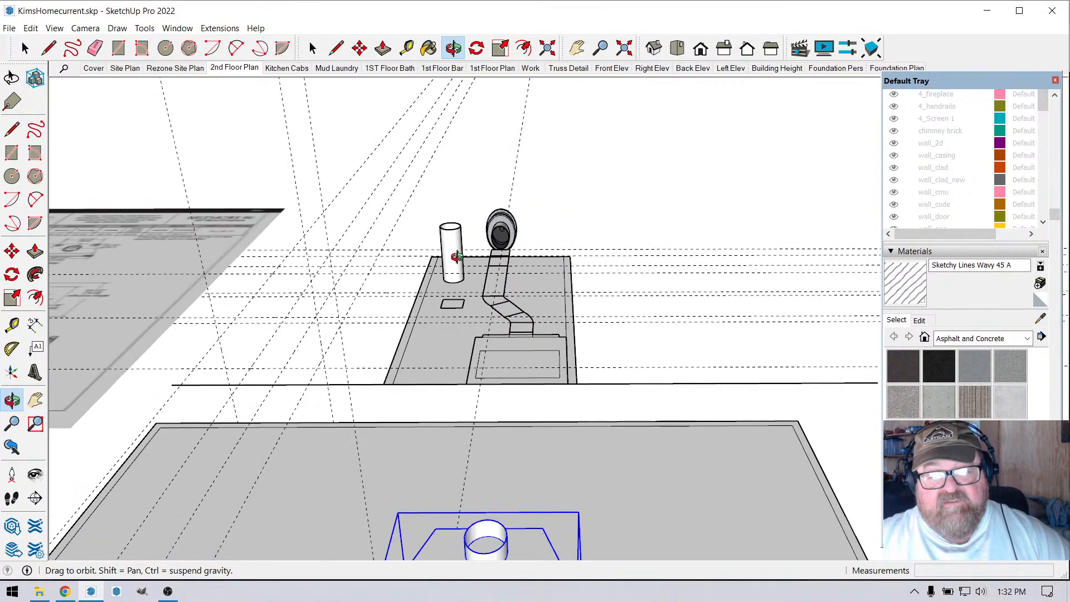
{"action": "left_click_drag", "start_coordinate": [467, 371], "coordinate": [430, 412]}
- Switch to the browser to check the Specification Sheet's Top and Front Views, and return to SketchUp to view the firebox and elevation together
{"action": "left_click", "coordinate": [64, 590]}
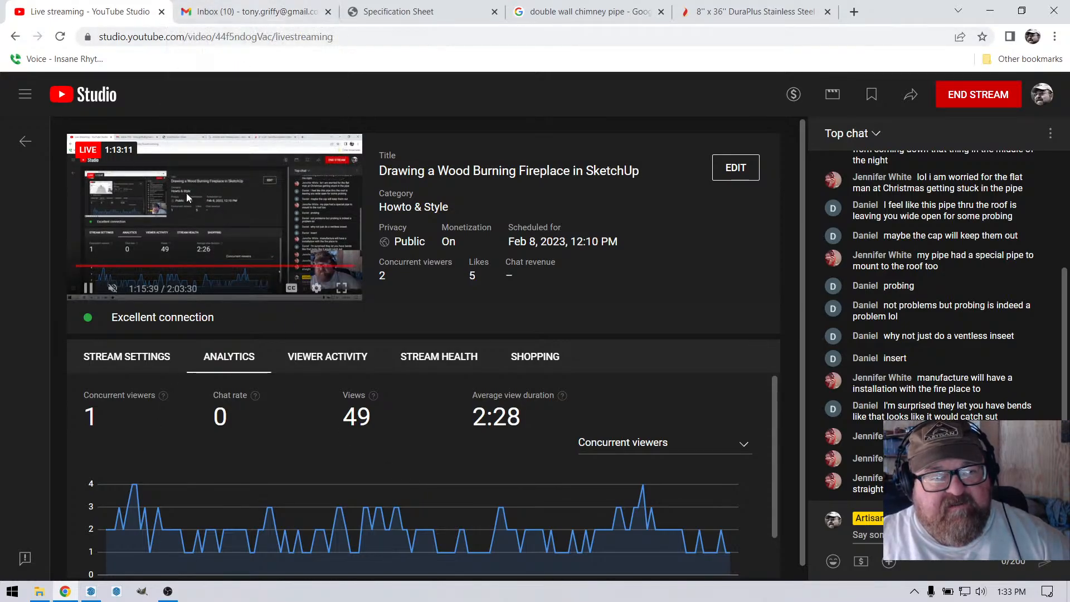
{"action": "left_click", "coordinate": [240, 10]}
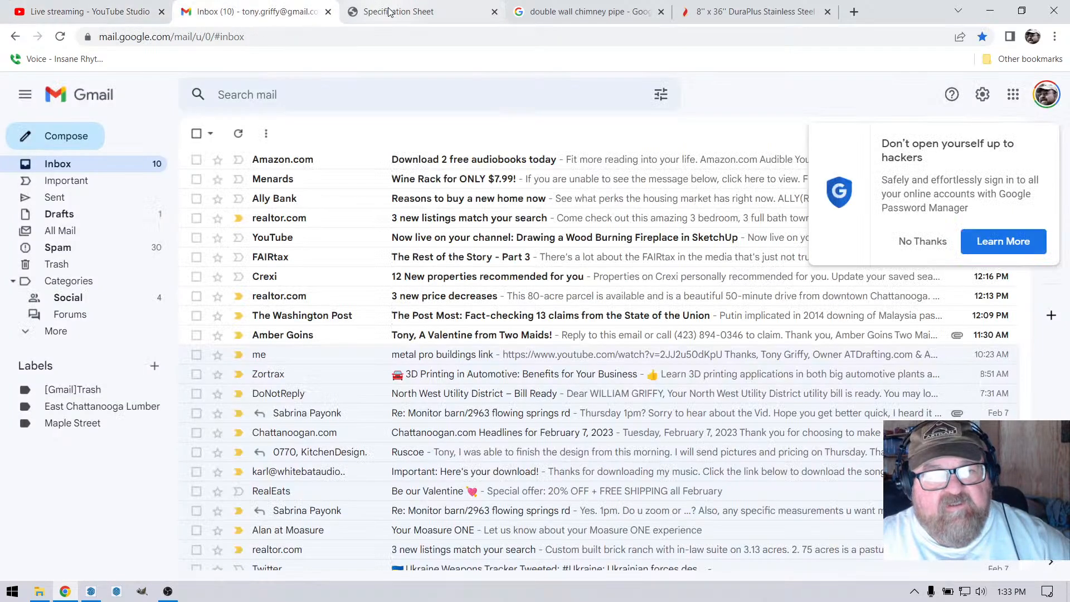
{"action": "left_click", "coordinate": [389, 11]}
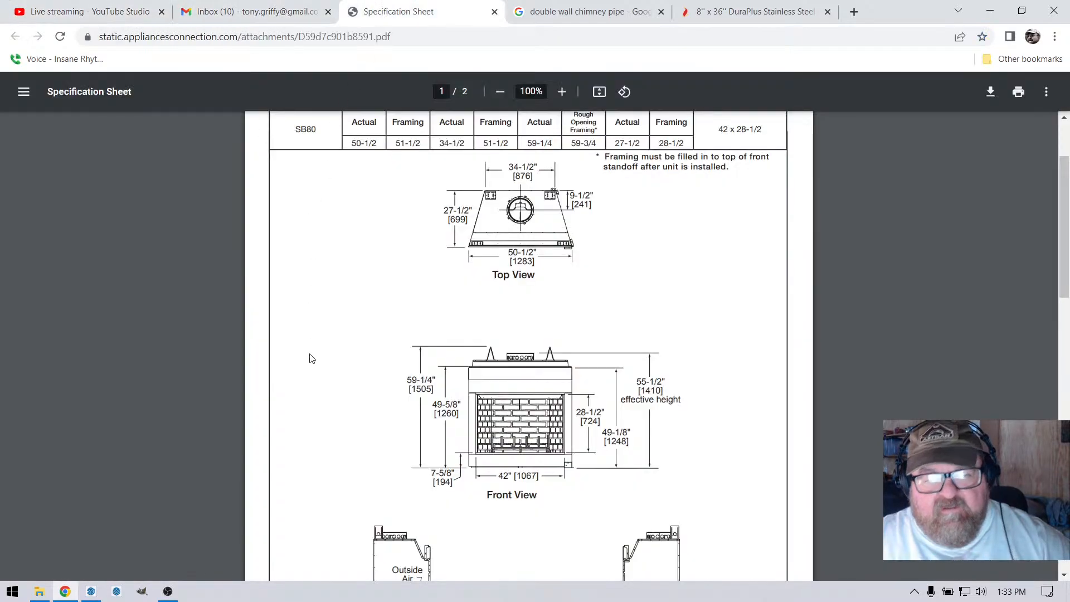
{"action": "left_click", "coordinate": [91, 591]}
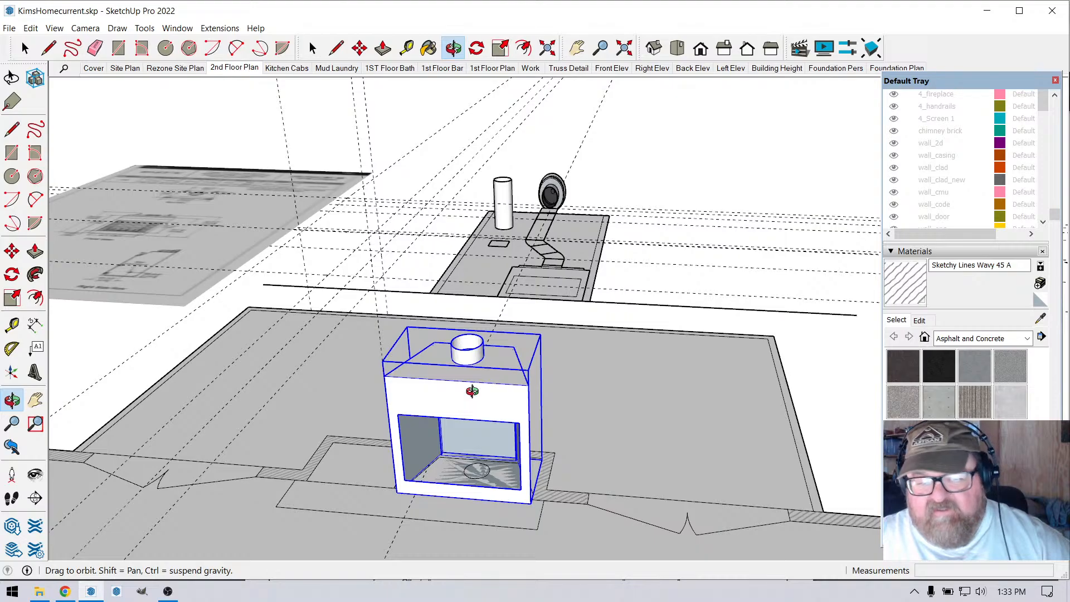
{"action": "scroll", "coordinate": [472, 392], "scroll_direction": "down", "scroll_amount": 2}
{"action": "left_click_drag", "start_coordinate": [465, 321], "coordinate": [470, 412]}
{"action": "scroll", "coordinate": [494, 256], "scroll_direction": "down", "scroll_amount": 4}
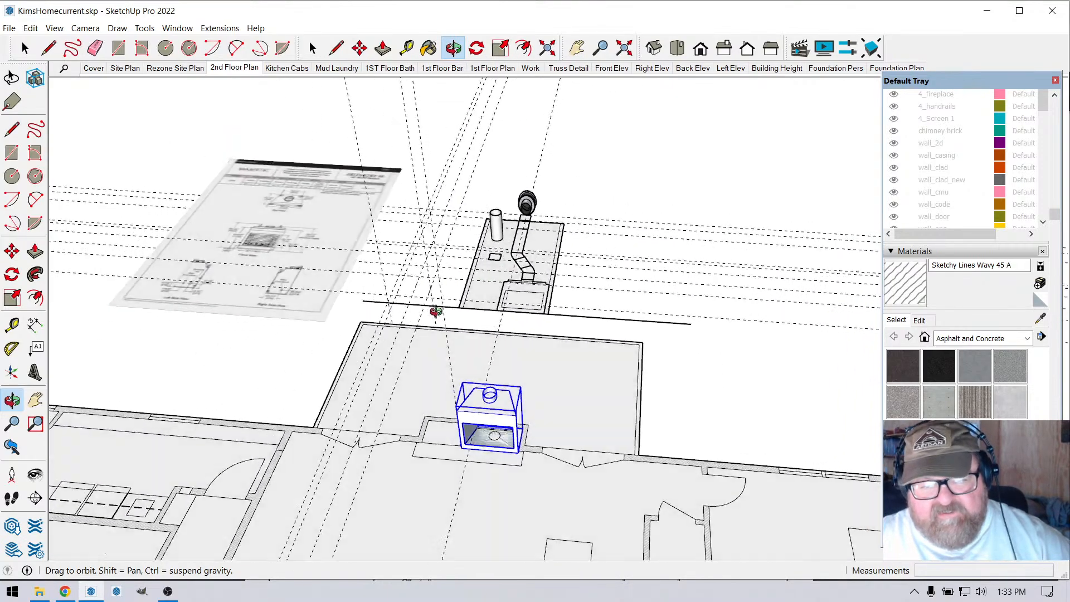
{"action": "left_click_drag", "start_coordinate": [436, 310], "coordinate": [454, 432]}
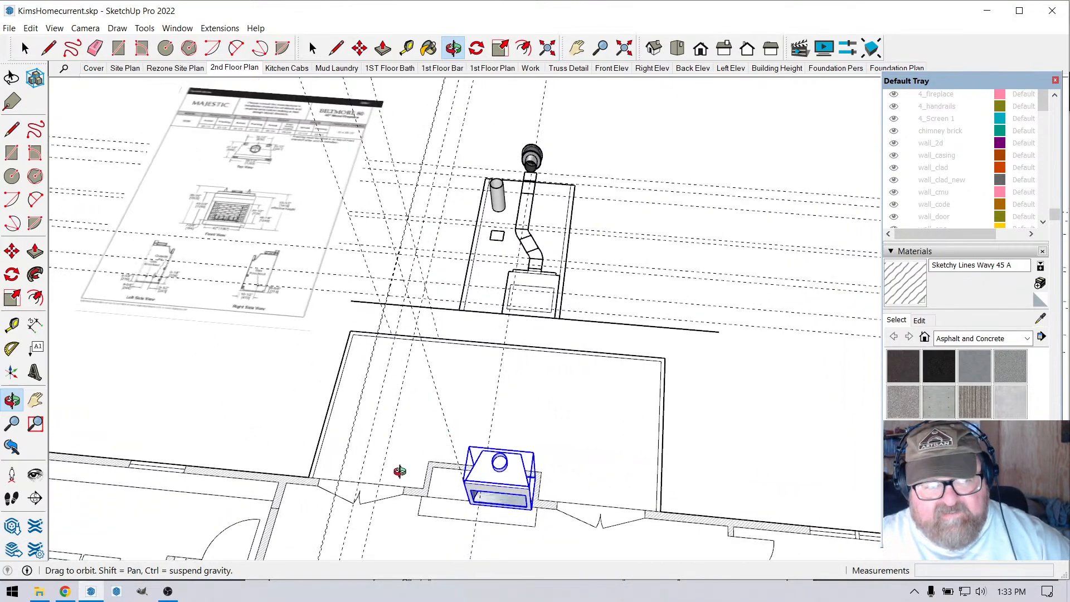
- Switch to YouTube Studio in the browser and request the end of the live stream
{"action": "left_click", "coordinate": [66, 591]}
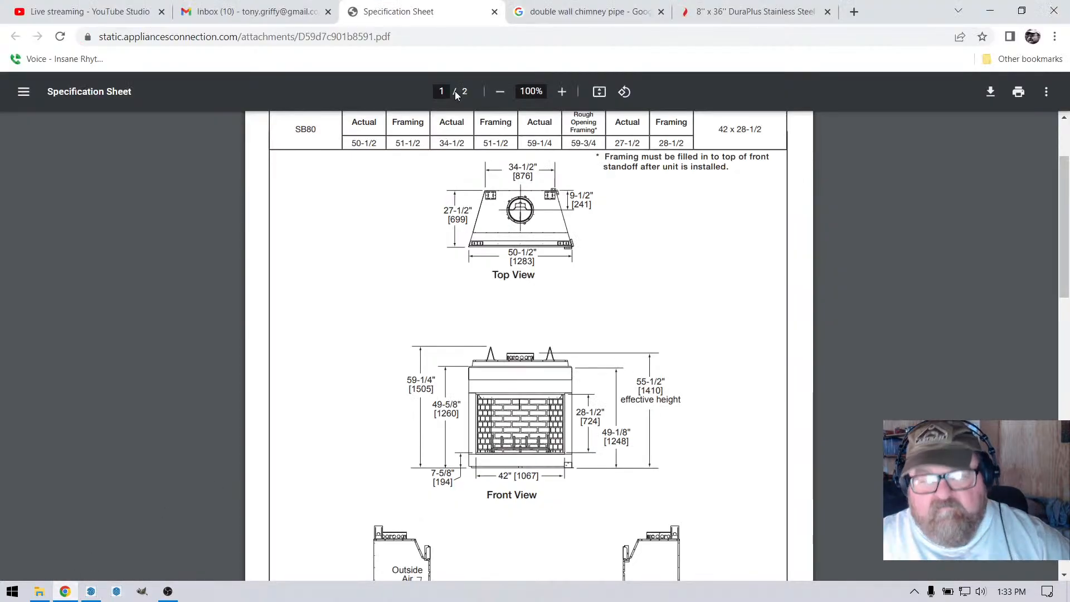
{"action": "left_click", "coordinate": [101, 13]}
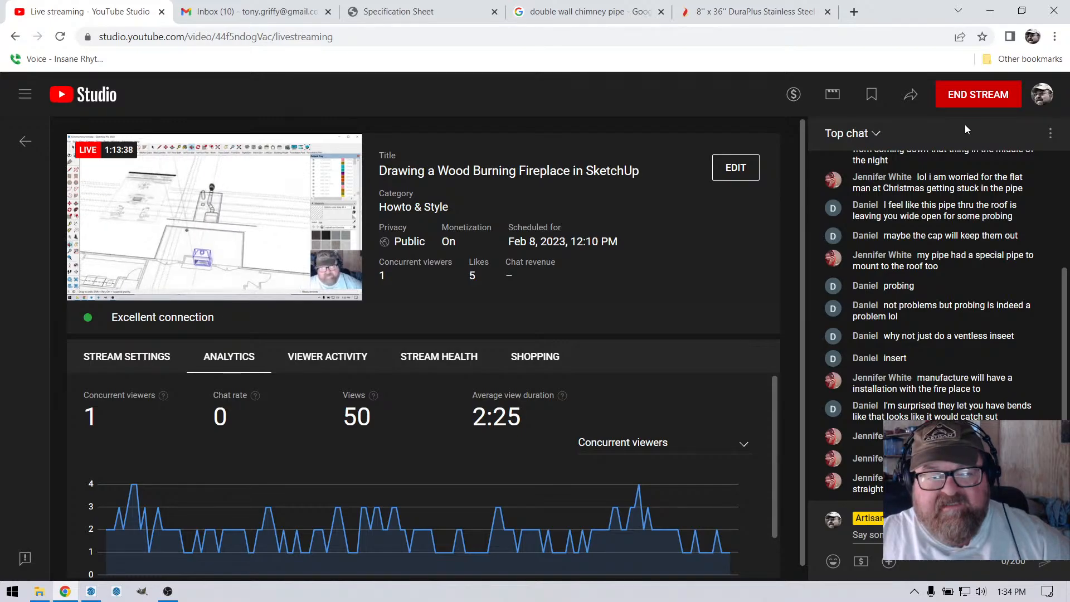
{"action": "left_click", "coordinate": [973, 94]}
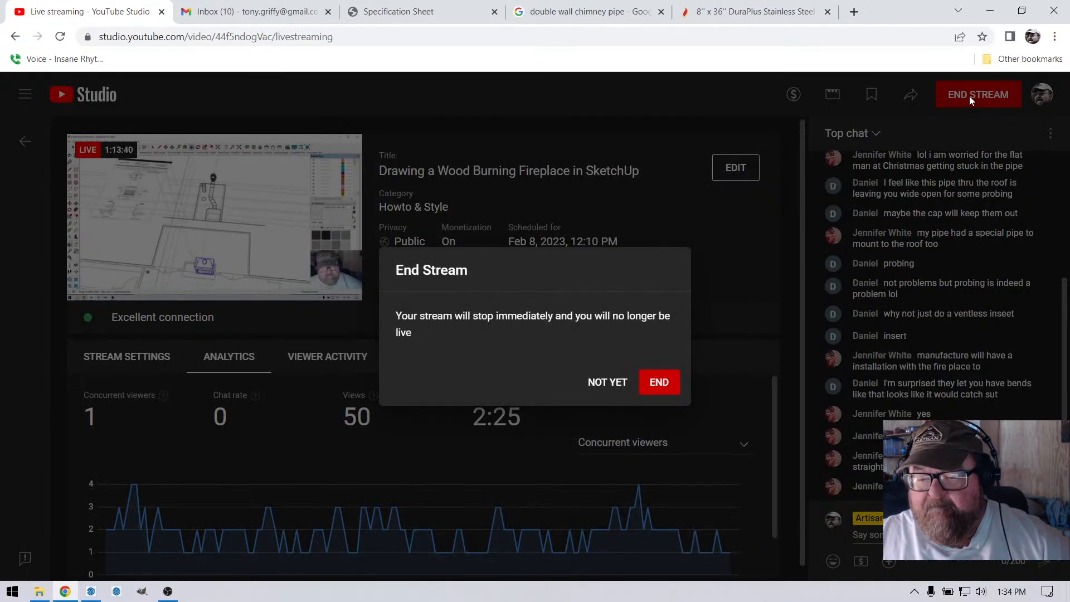